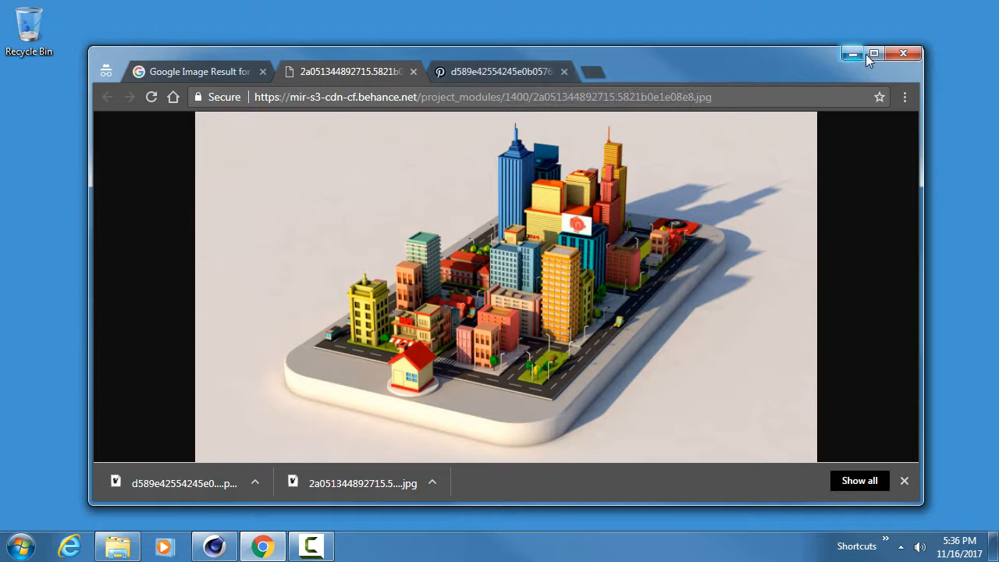
Maximize the browser window and examine the isometric street and phone city reference images
click(517, 72)
scroll(531, 179, down, 5)
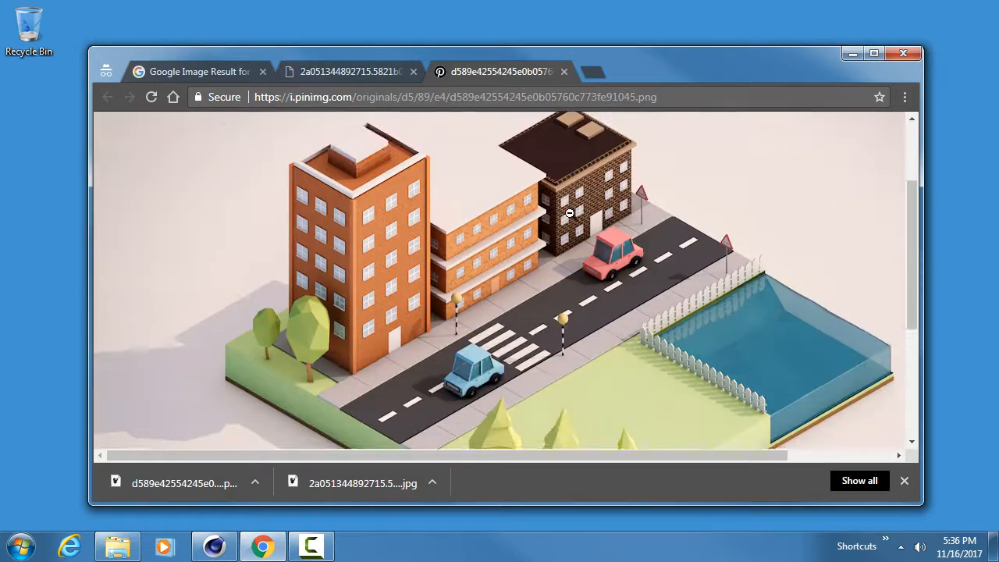
click(564, 213)
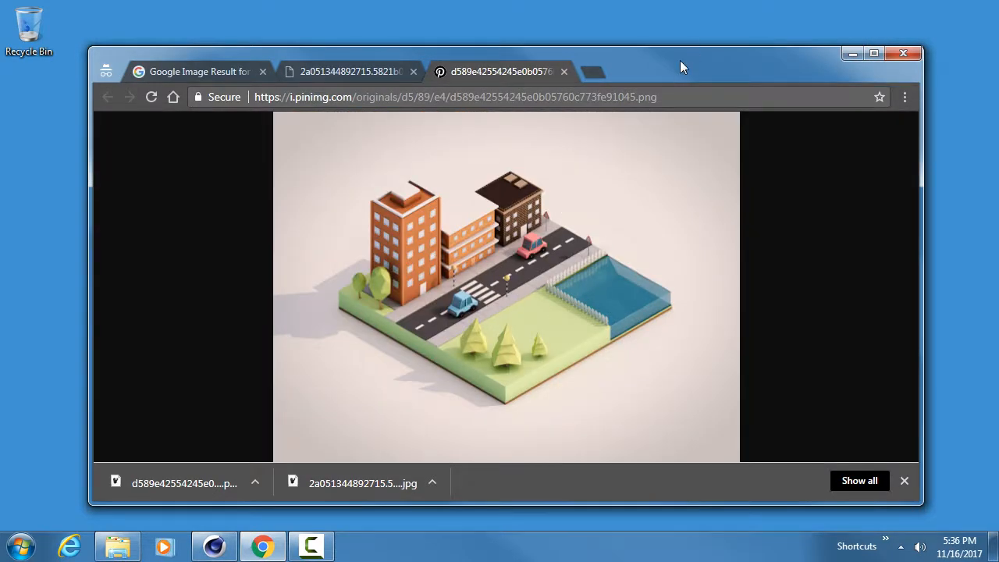
drag(680, 61, 683, 37)
click(876, 29)
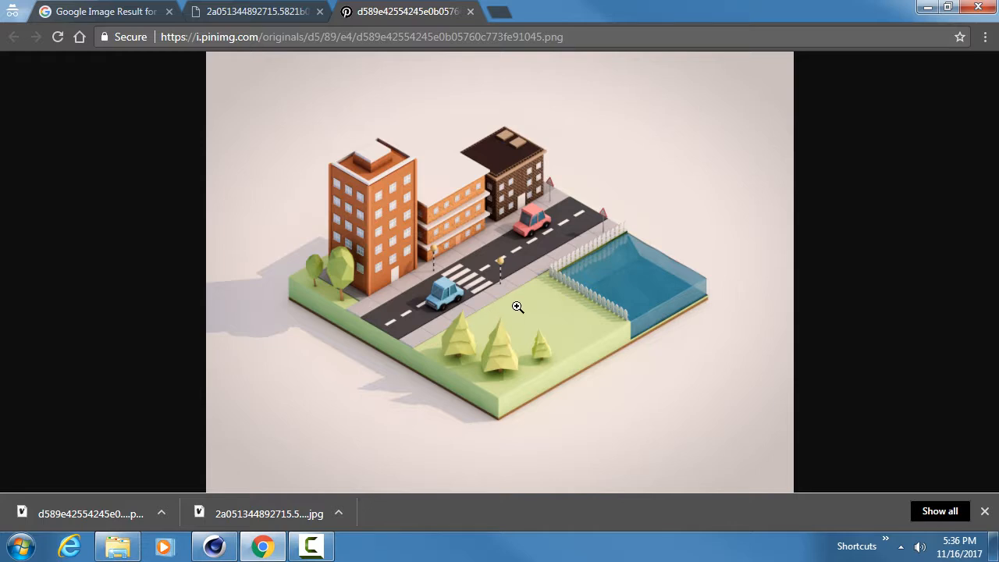
click(267, 10)
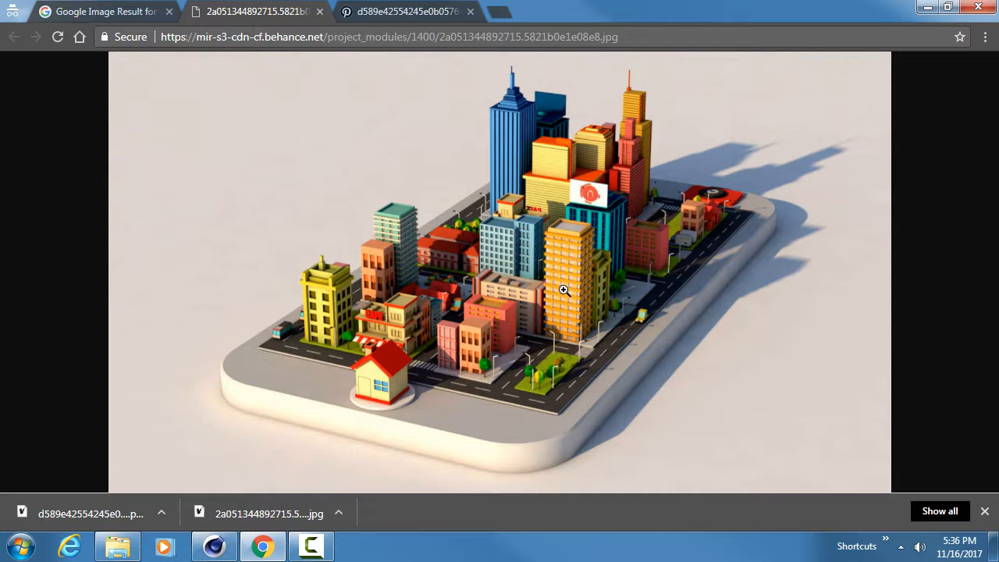
Search Google Images for "low poly cinema 4d" in a new browser tab
click(499, 12)
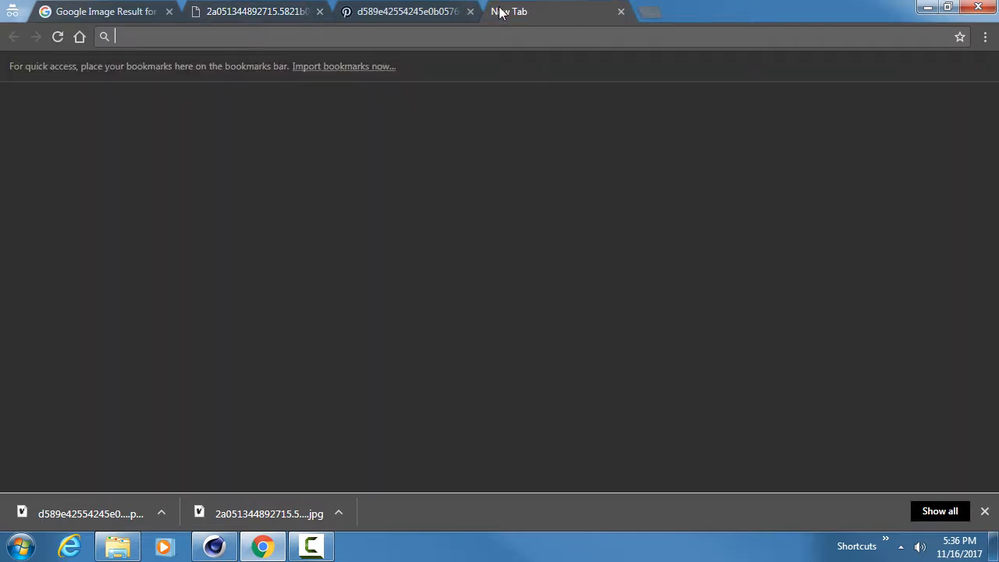
text(low)
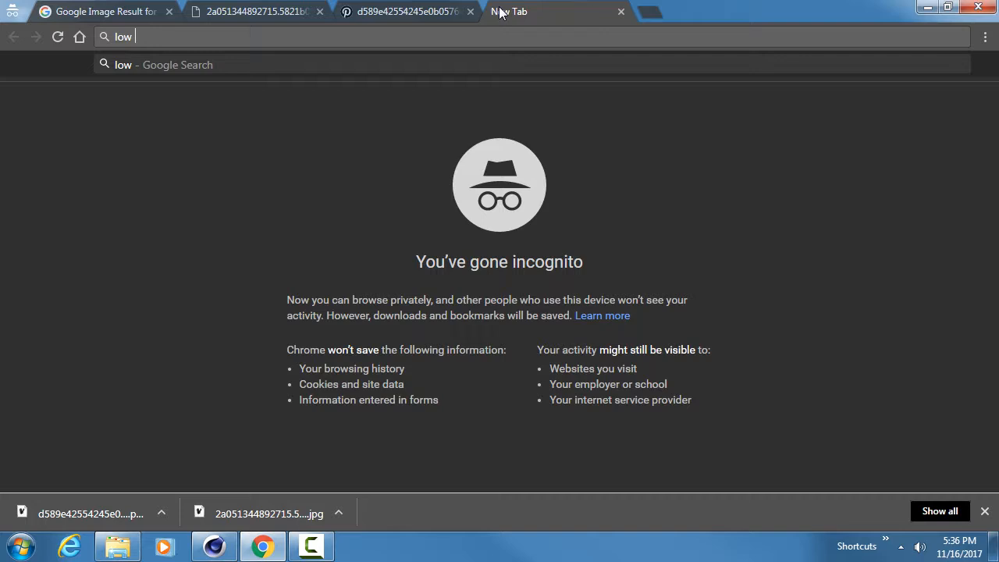
text( poly)
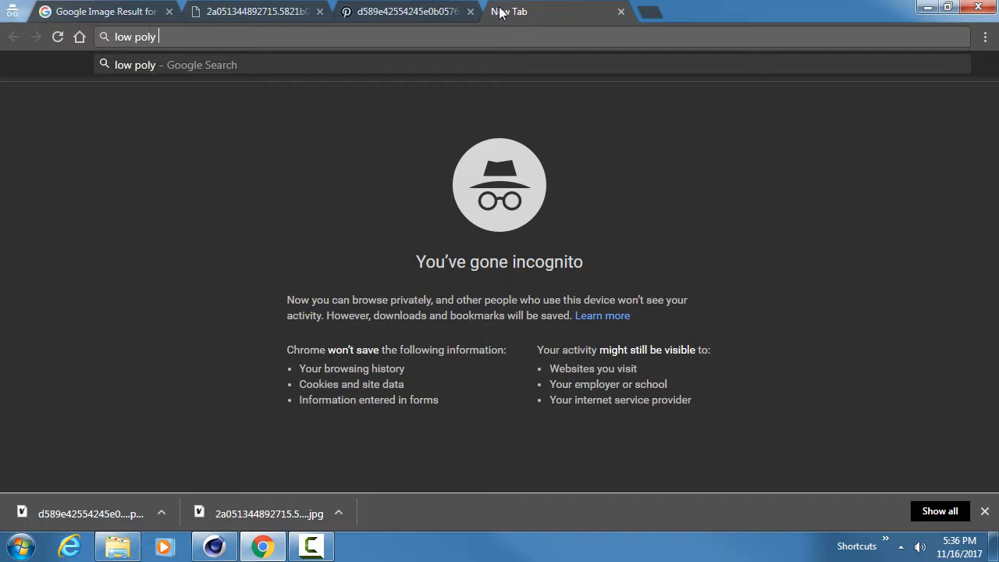
text( cinema 4d)
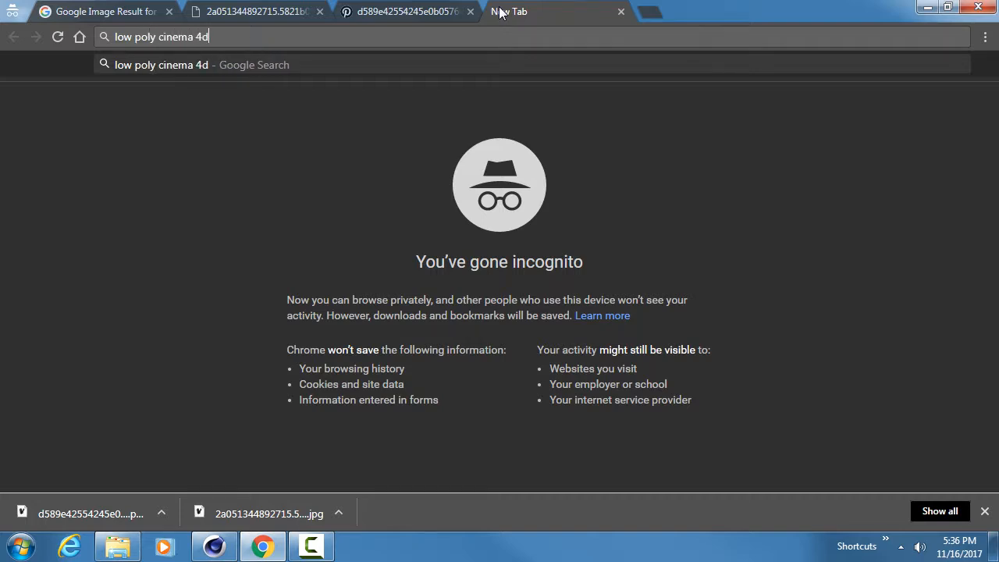
key(Return)
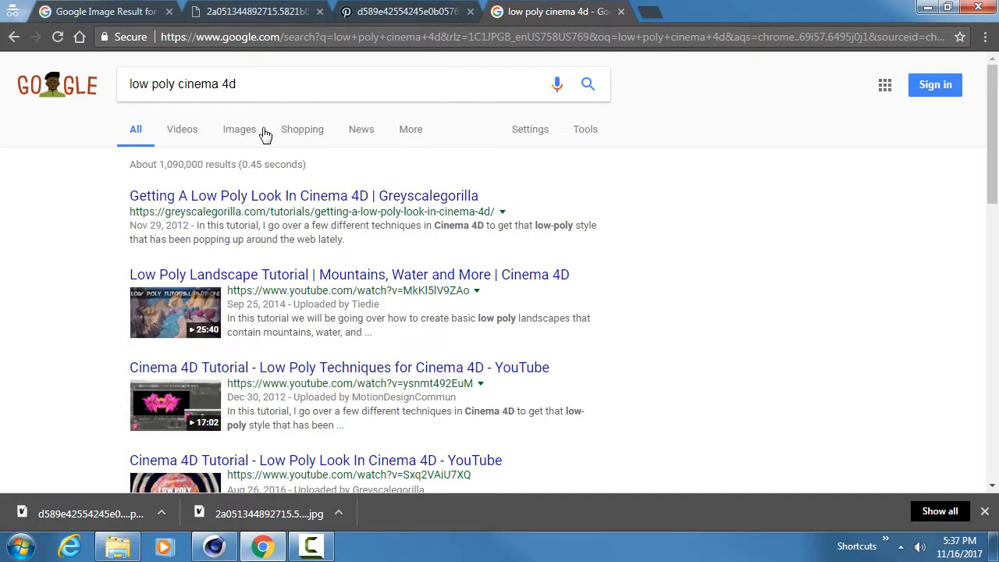
click(234, 129)
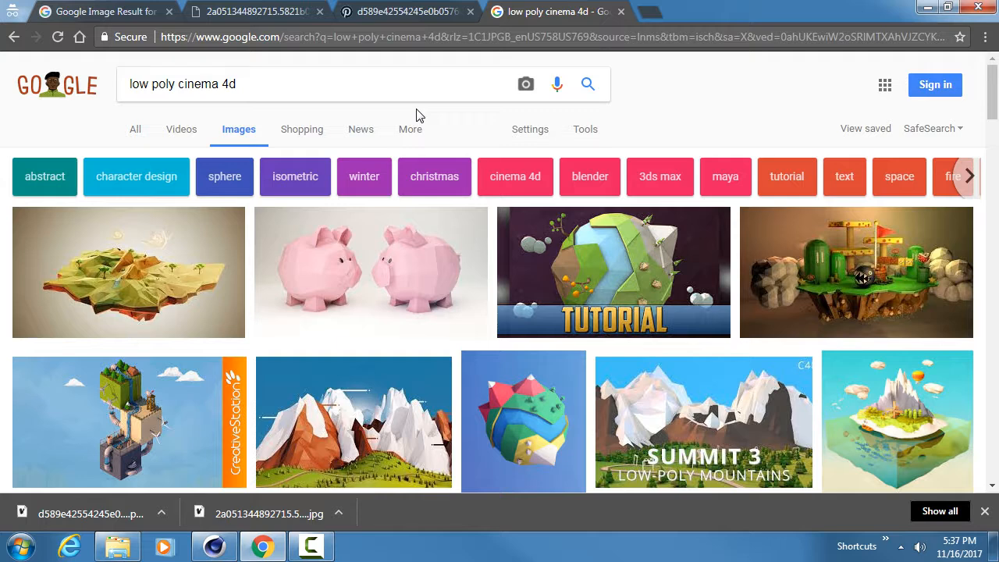
Preview the floating low poly landscape and the Low Poly Mario Island images from the first row of results
click(173, 254)
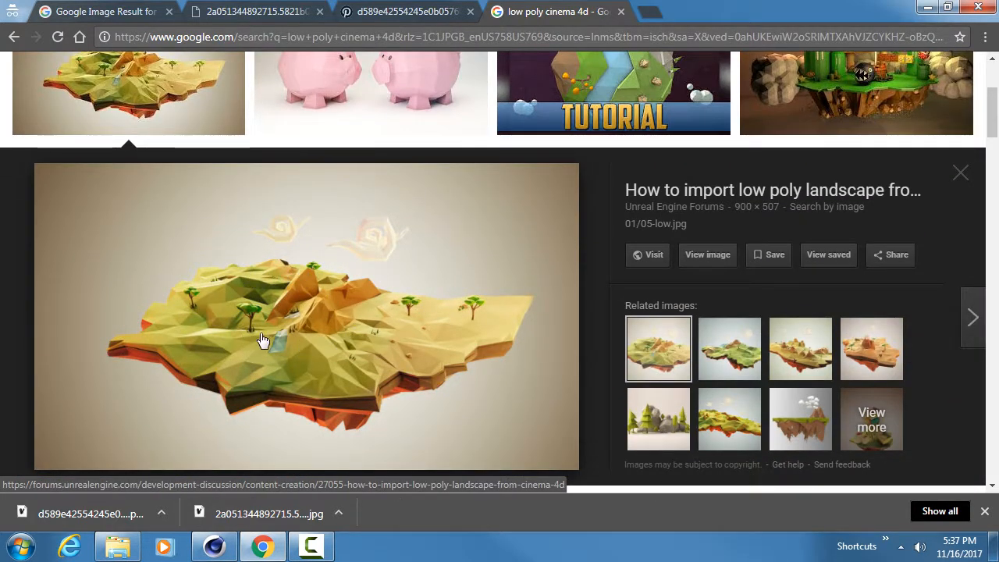
scroll(546, 234, up, 1)
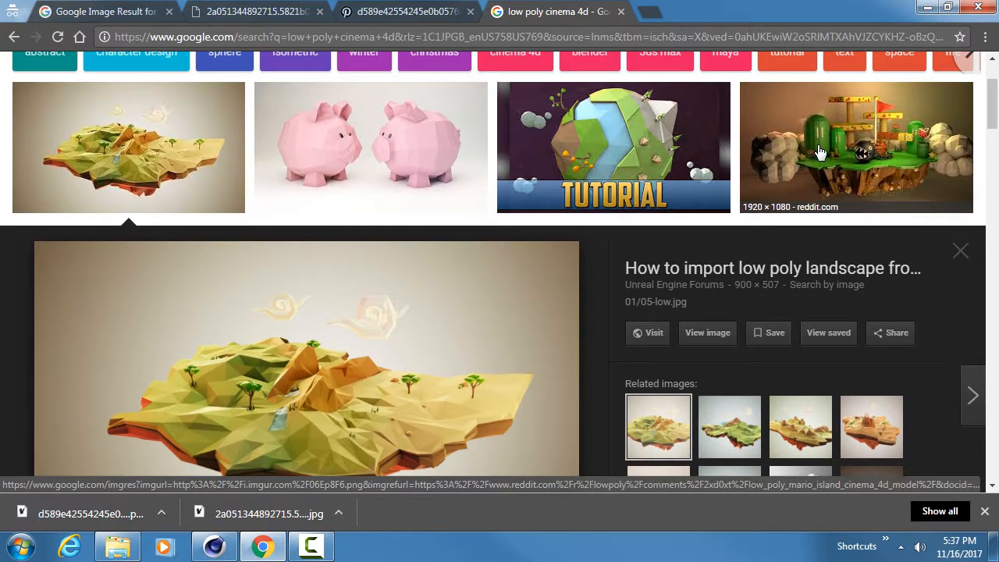
click(791, 148)
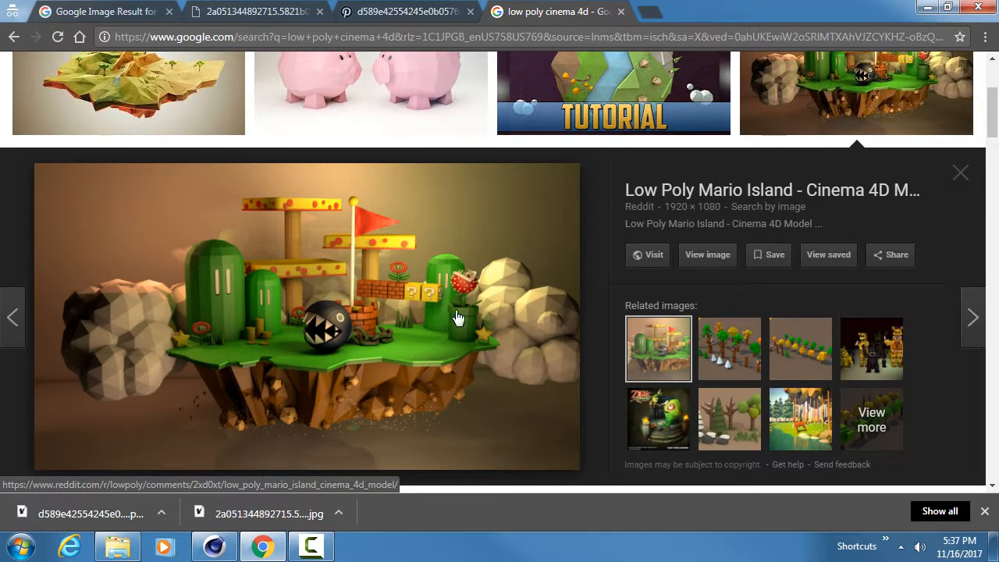
click(856, 88)
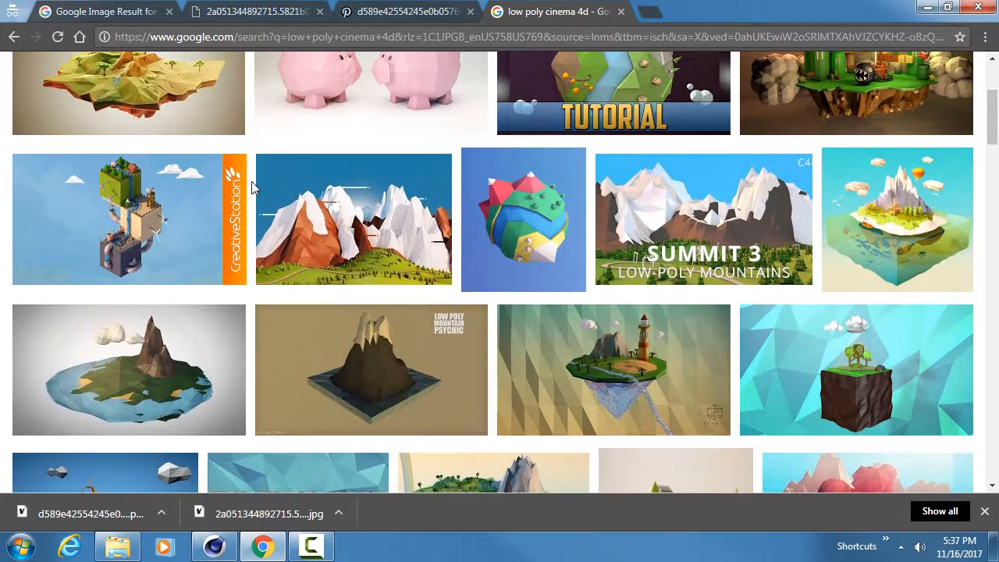
Browse further through the image results and preview the ArtStation low poly animated scene with wind turbines
scroll(251, 185, down, 2)
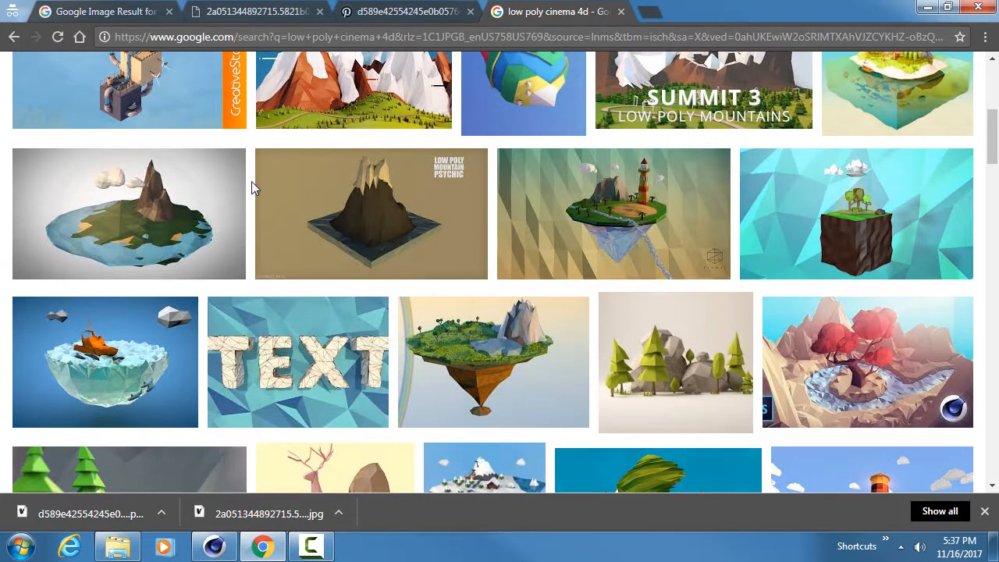
scroll(251, 188, down, 1)
scroll(251, 181, down, 2)
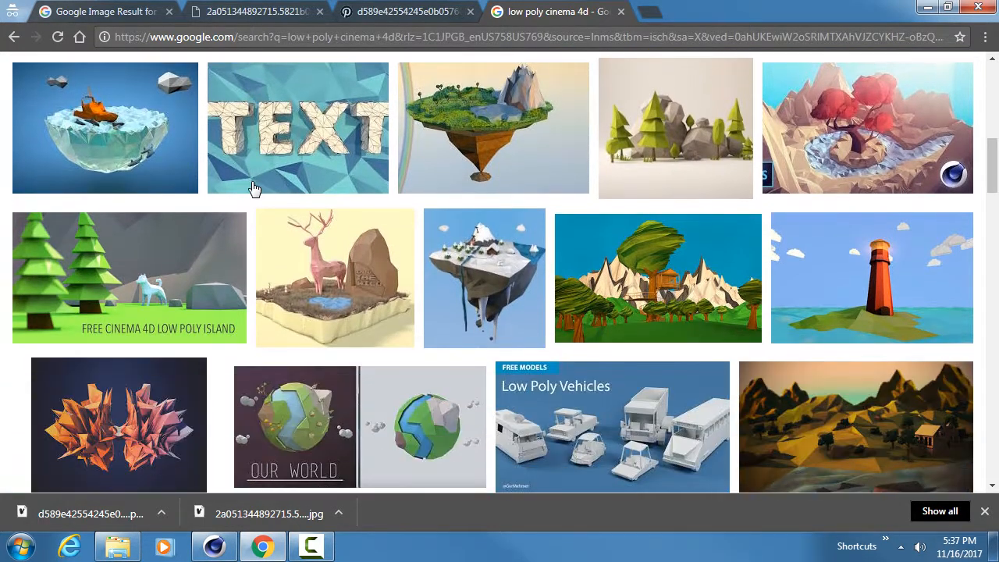
scroll(253, 187, down, 1)
scroll(253, 187, down, 4)
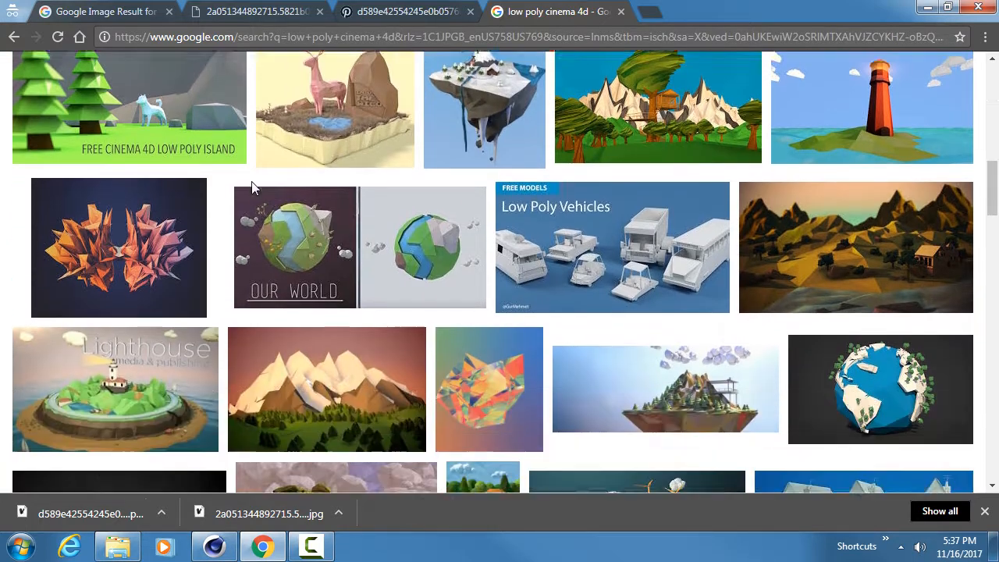
scroll(252, 187, down, 3)
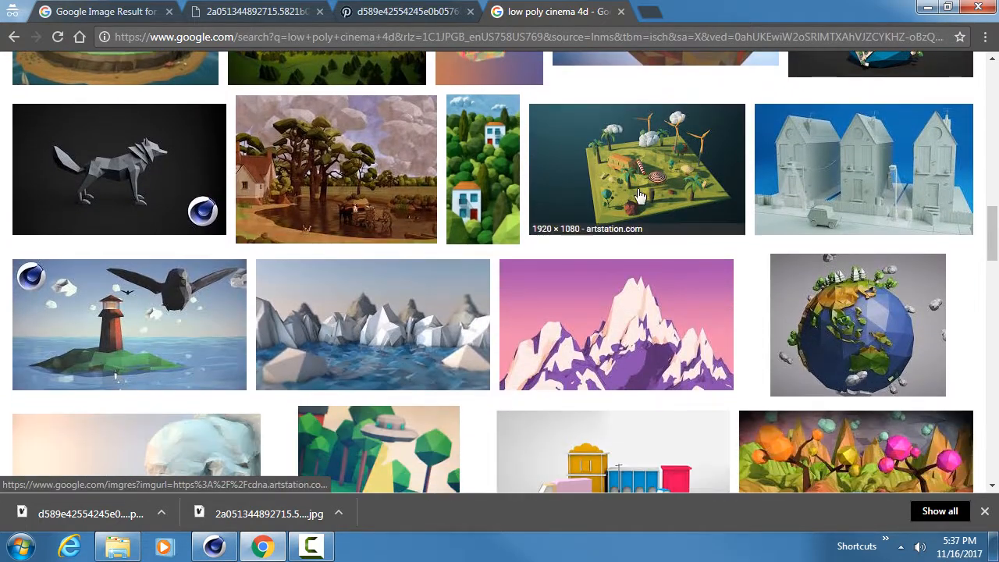
click(641, 162)
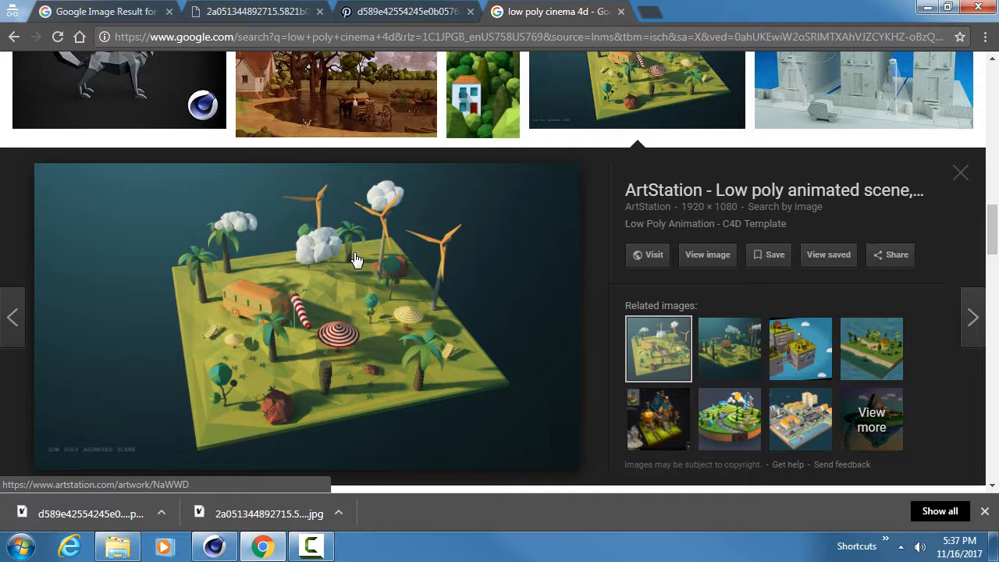
click(641, 102)
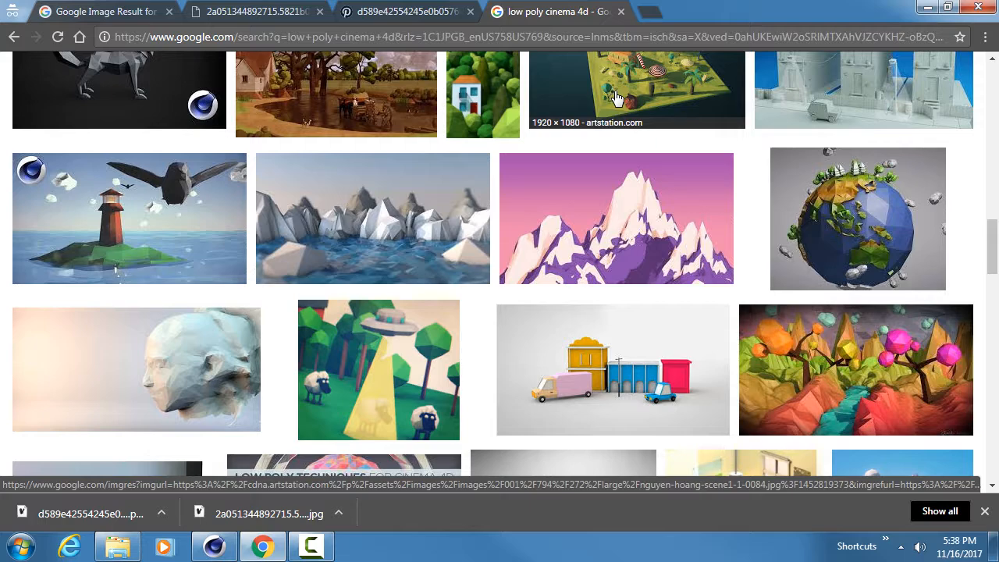
Browse the remaining low poly image results for inspiration and preview the Low Poly Islands in Cinema 4D image
scroll(616, 98, down, 2)
scroll(617, 98, down, 4)
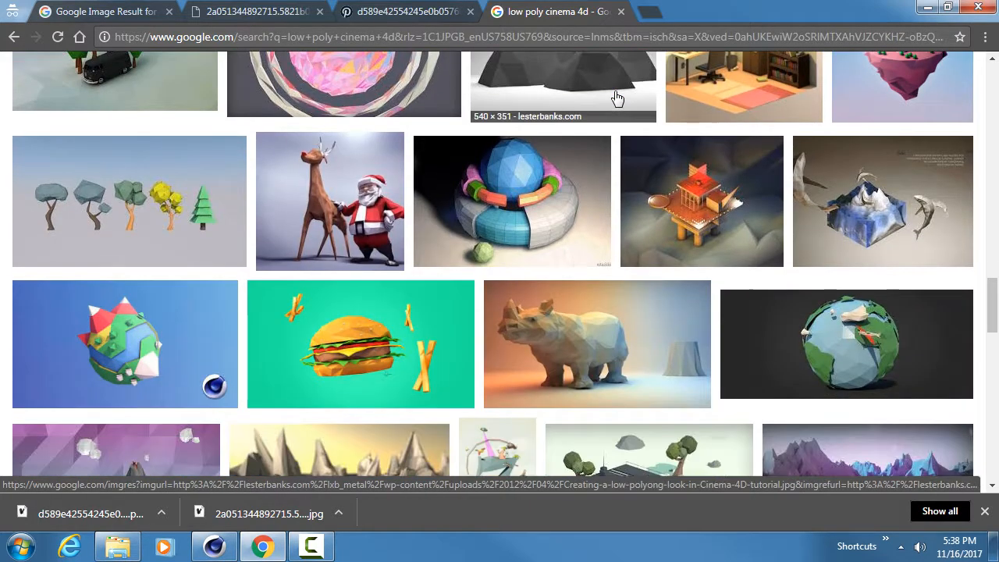
scroll(616, 98, down, 6)
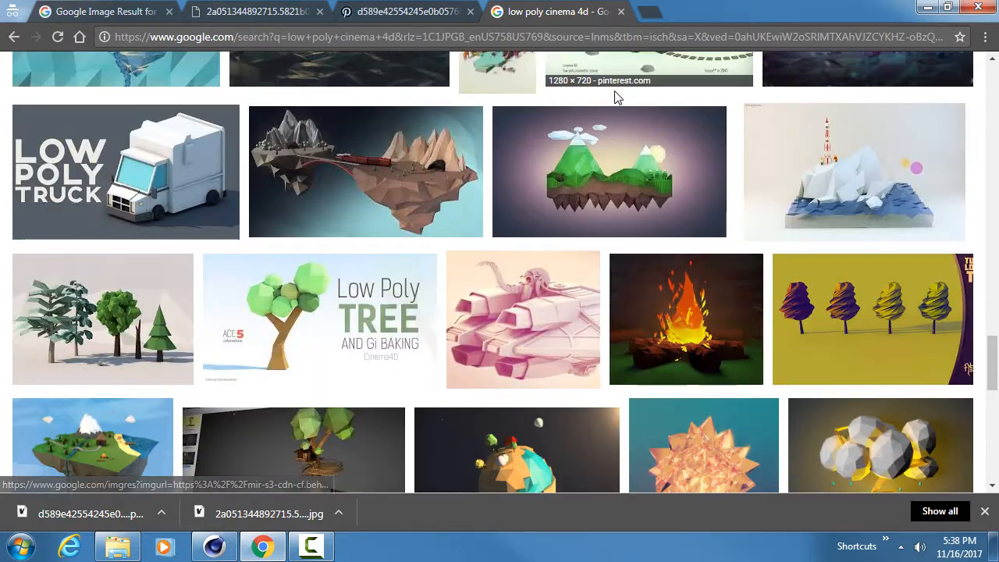
scroll(616, 97, up, 3)
scroll(616, 98, down, 6)
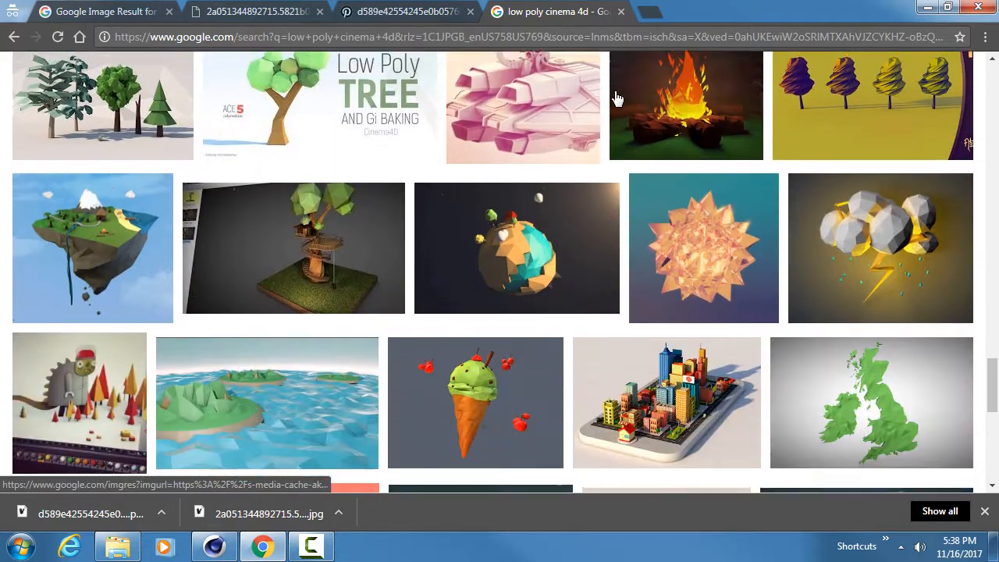
scroll(616, 97, down, 1)
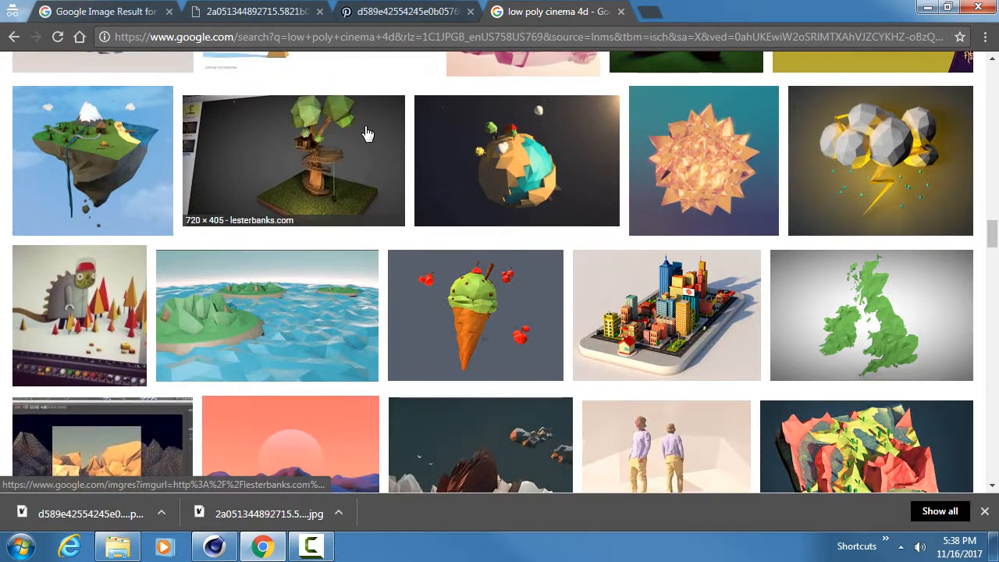
scroll(367, 132, down, 2)
click(257, 156)
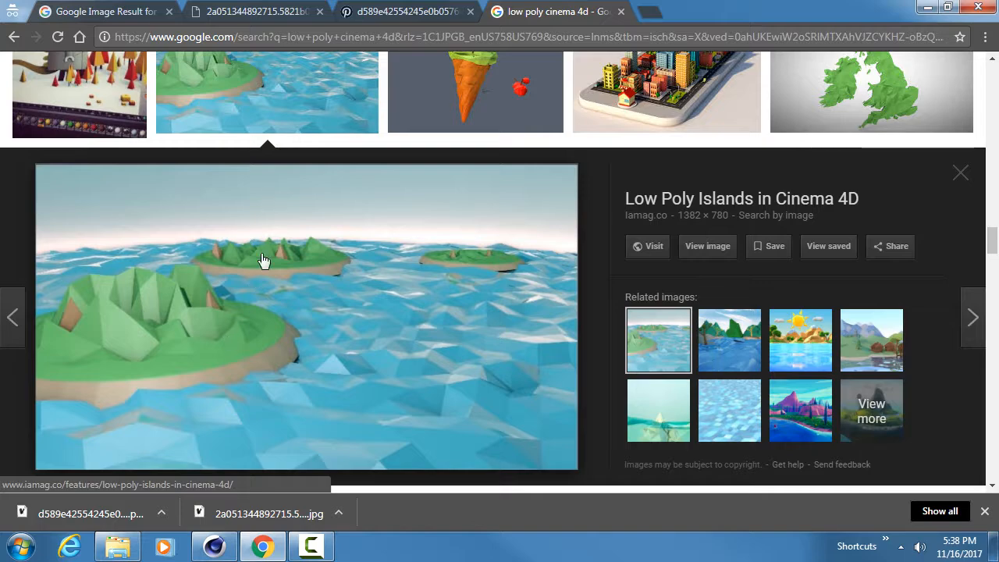
click(273, 90)
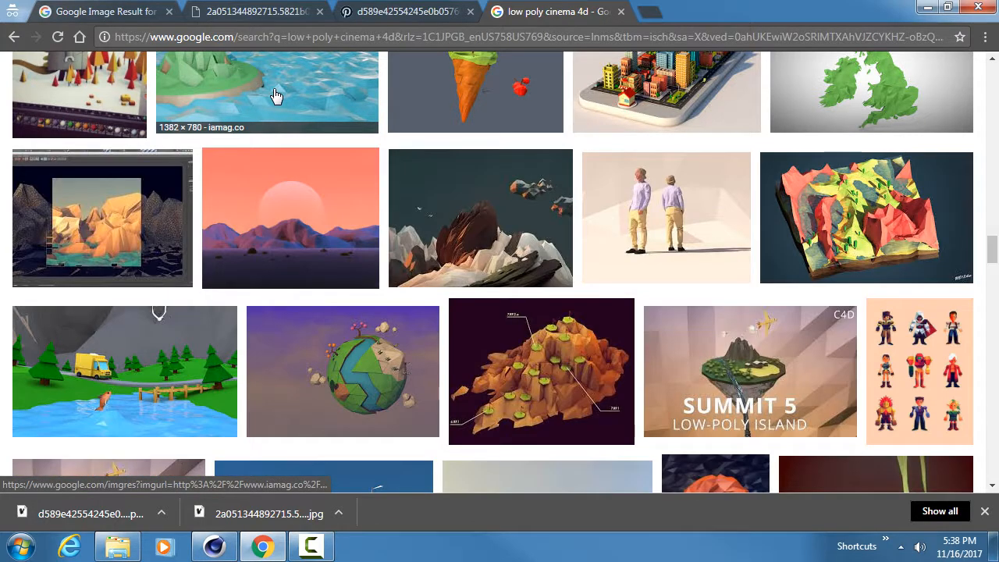
scroll(398, 269, down, 2)
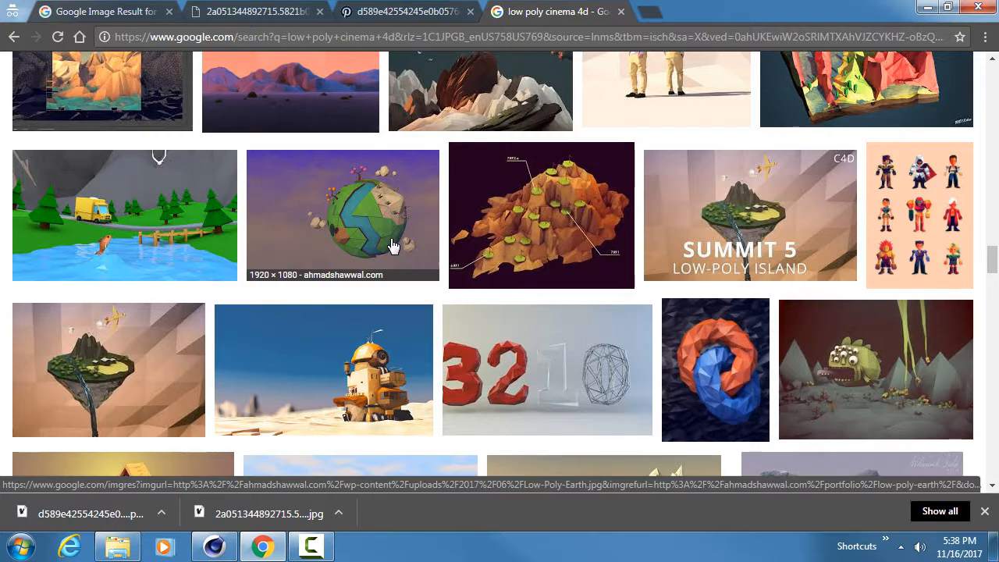
scroll(382, 277, up, 15)
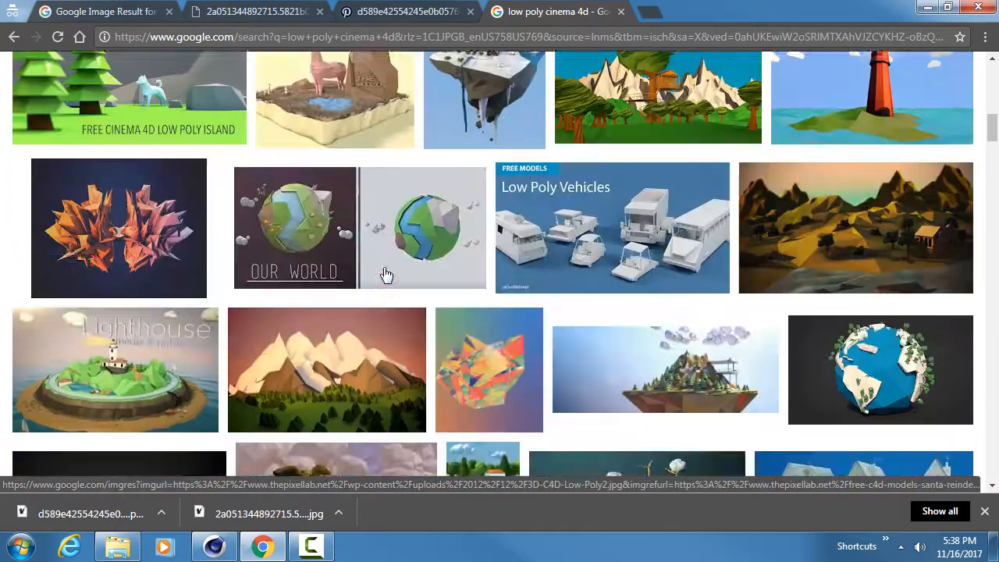
scroll(385, 274, up, 5)
Return to the isometric street reference image and examine its buildings, road, trees and water enlarged
click(413, 11)
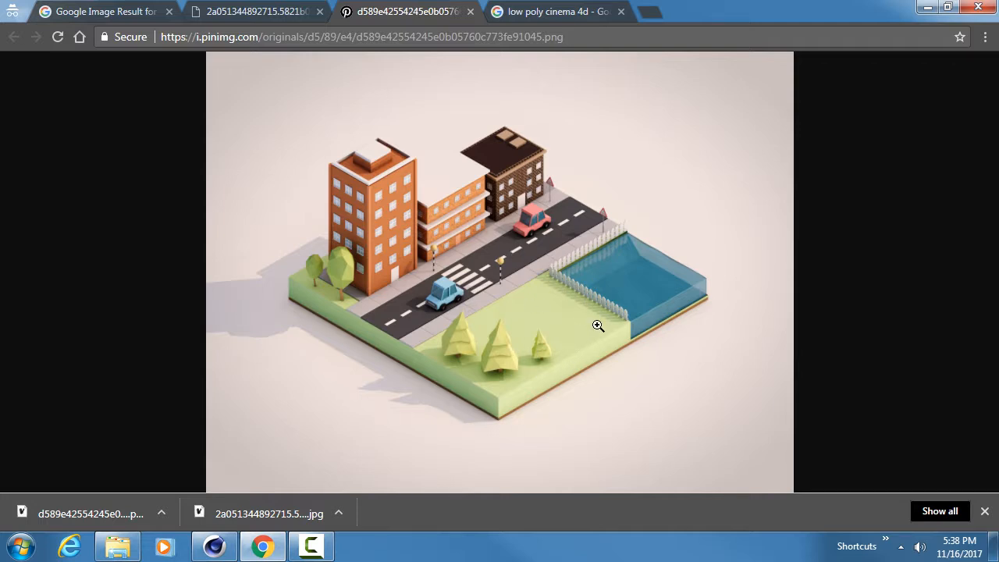
click(522, 312)
scroll(507, 351, up, 2)
scroll(540, 345, down, 1)
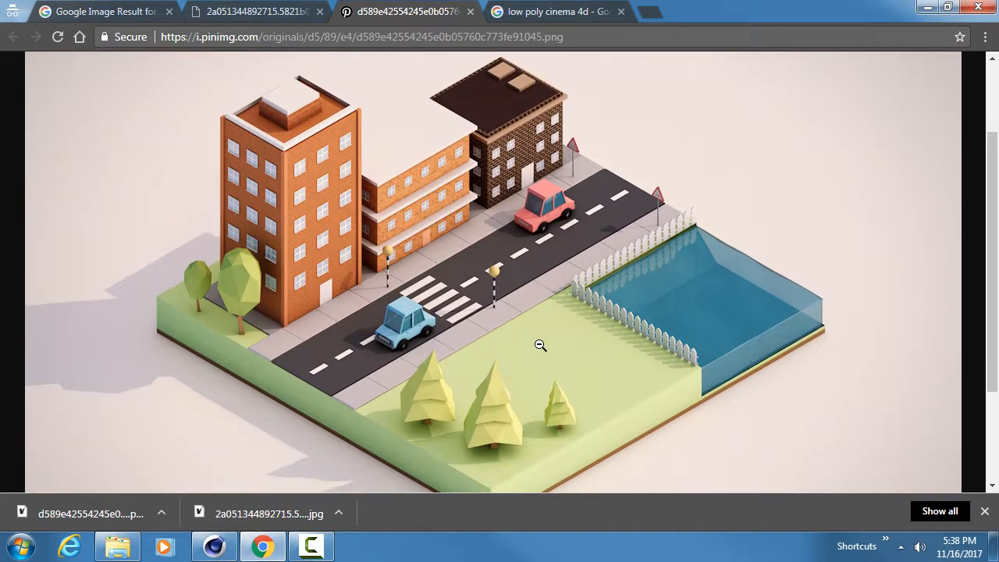
click(537, 346)
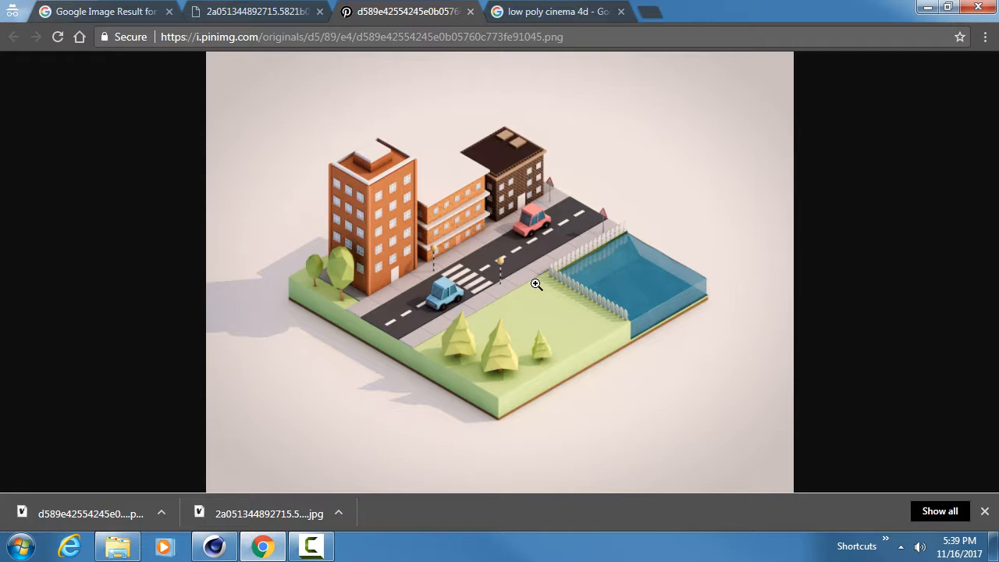
Open the isometric street reference image from the Reference folder of Assignment_5 in Windows Photo Viewer
click(115, 550)
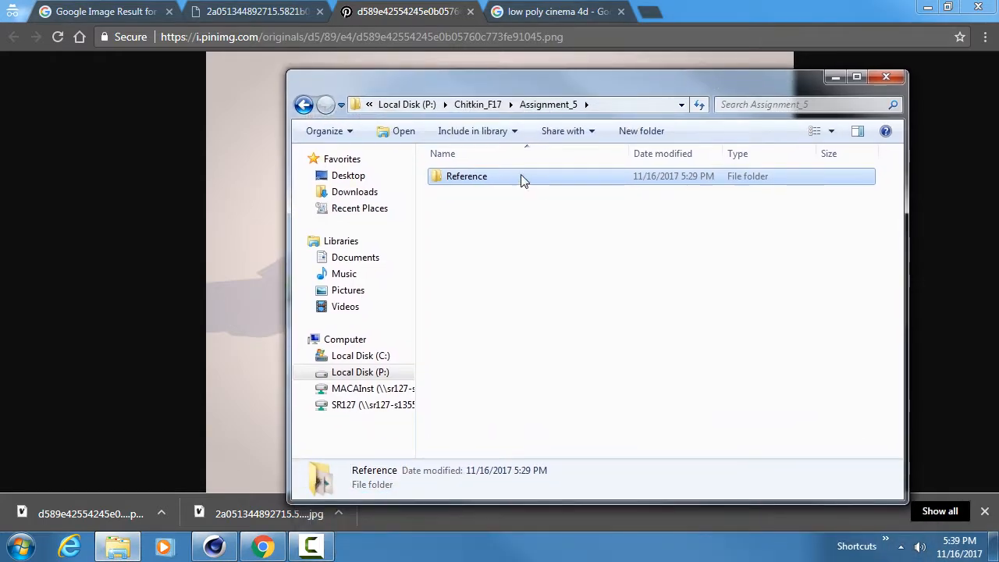
double_click(520, 176)
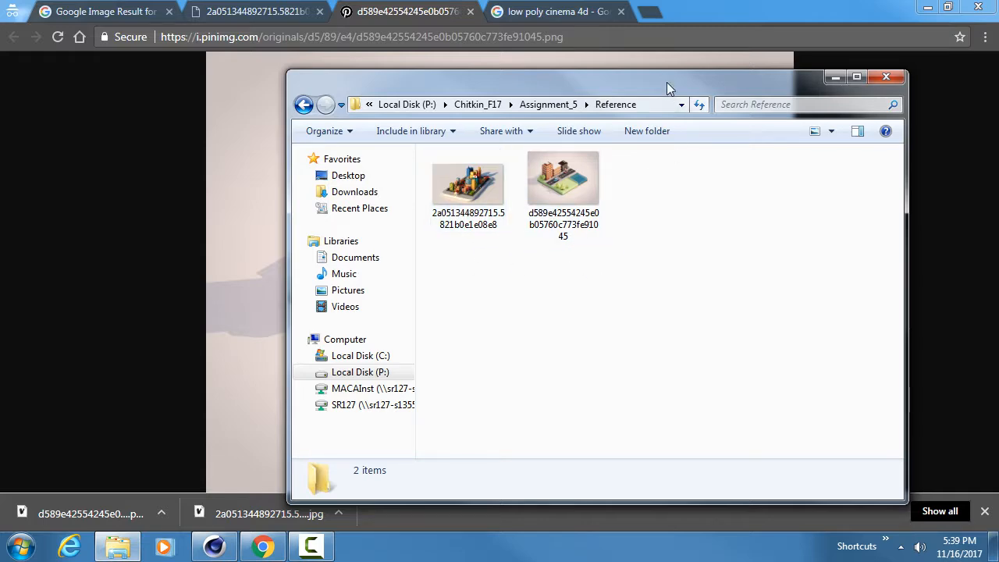
drag(666, 82, 998, 234)
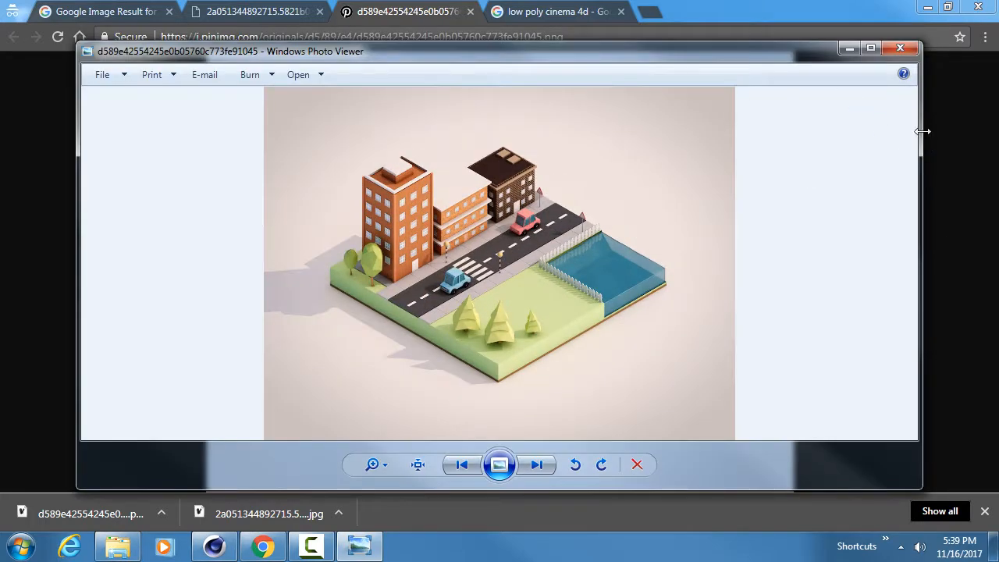
Narrow the reference image window, move it out of the work area and minimize the browser
drag(922, 131, 619, 117)
drag(438, 50, 998, 50)
scroll(345, 264, up, 3)
scroll(366, 238, down, 2)
click(927, 7)
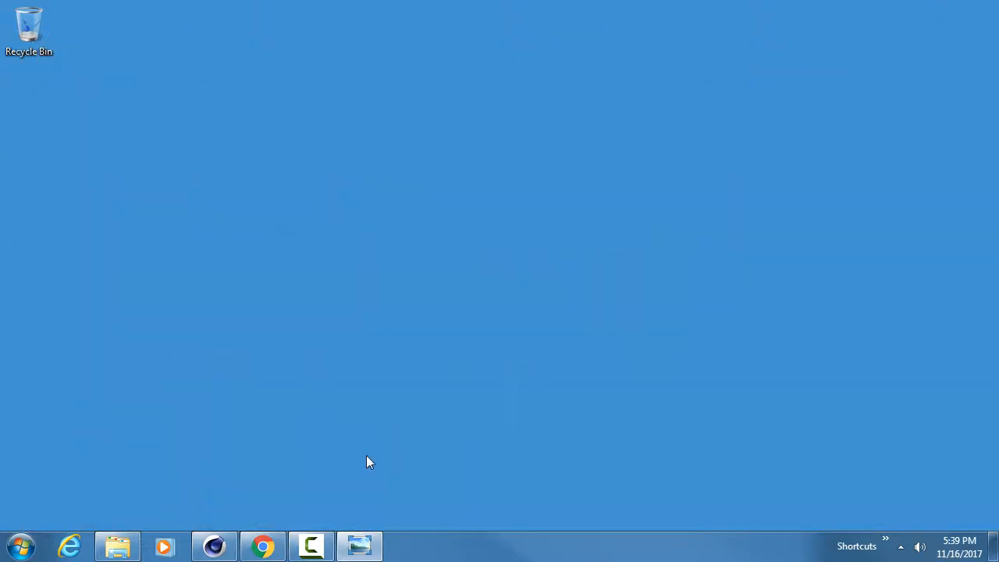
Switch to Cinema 4D and examine the isometric street reference image over the empty scene before moving it aside
click(214, 547)
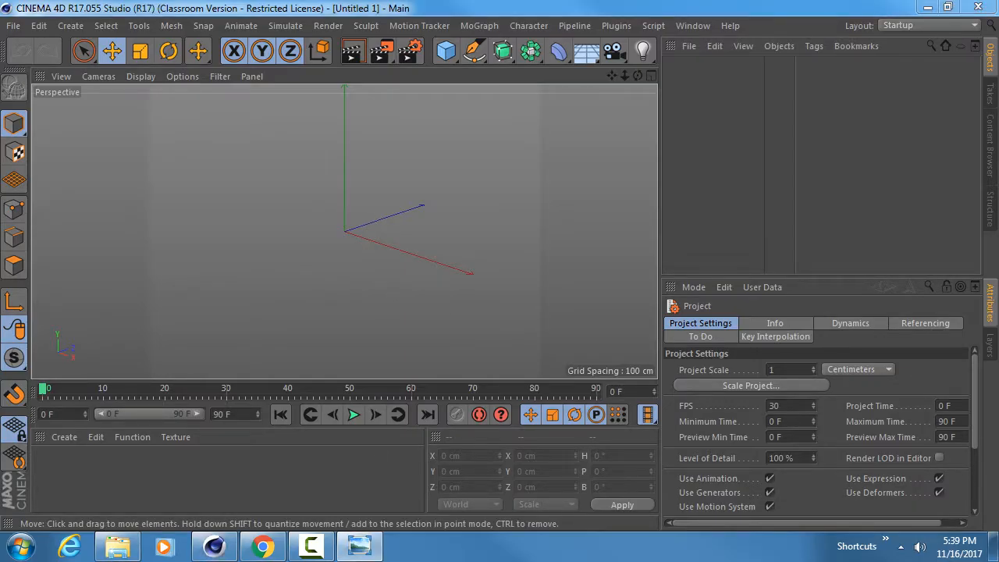
drag(998, 62, 562, 77)
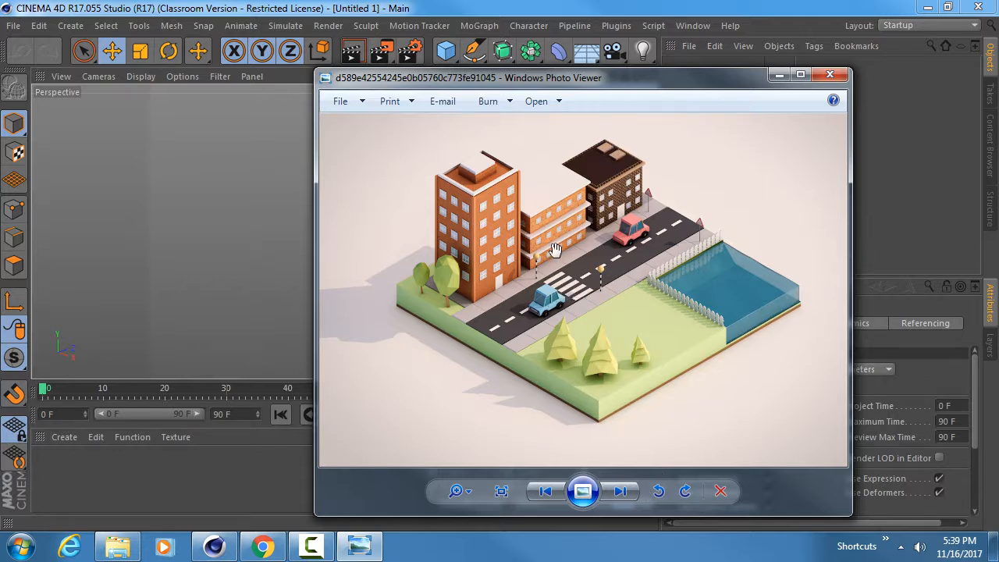
mouse_move(573, 78)
mouse_down()
mouse_move(558, 77)
mouse_move(580, 77)
mouse_up()
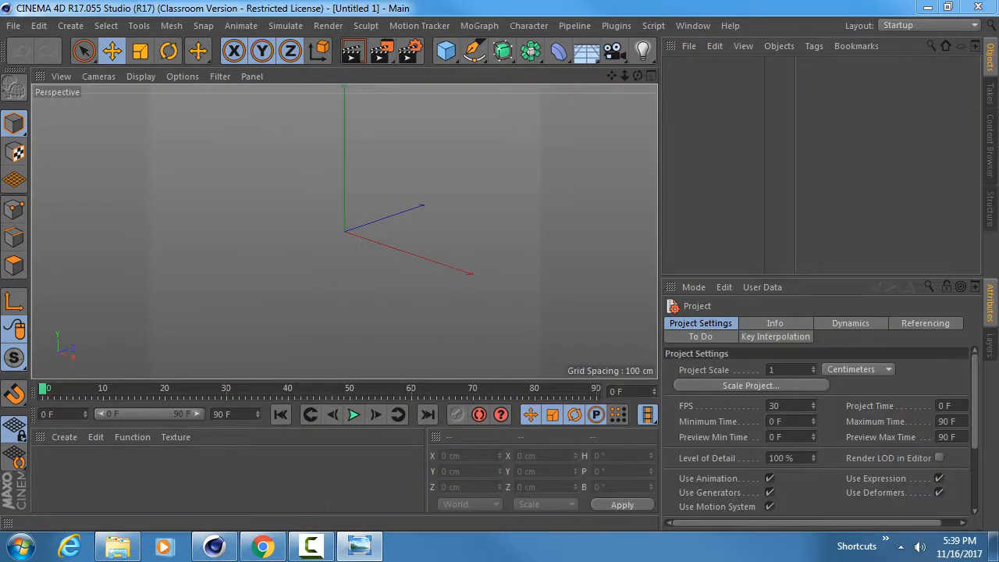
Add a cube to the scene and show its shaded surfaces with edge lines in the perspective view
click(446, 51)
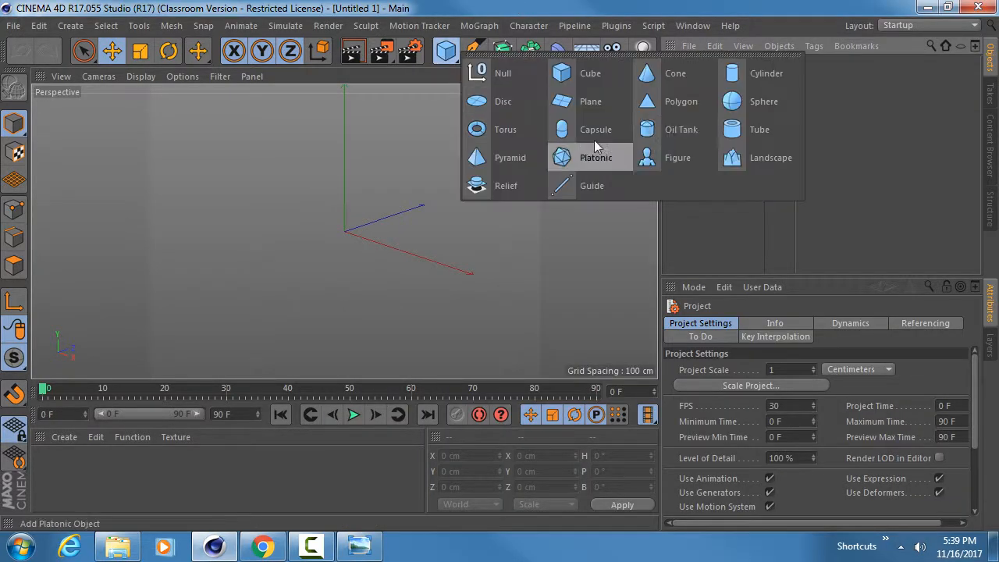
click(591, 72)
alt+drag(341, 231, 344, 289)
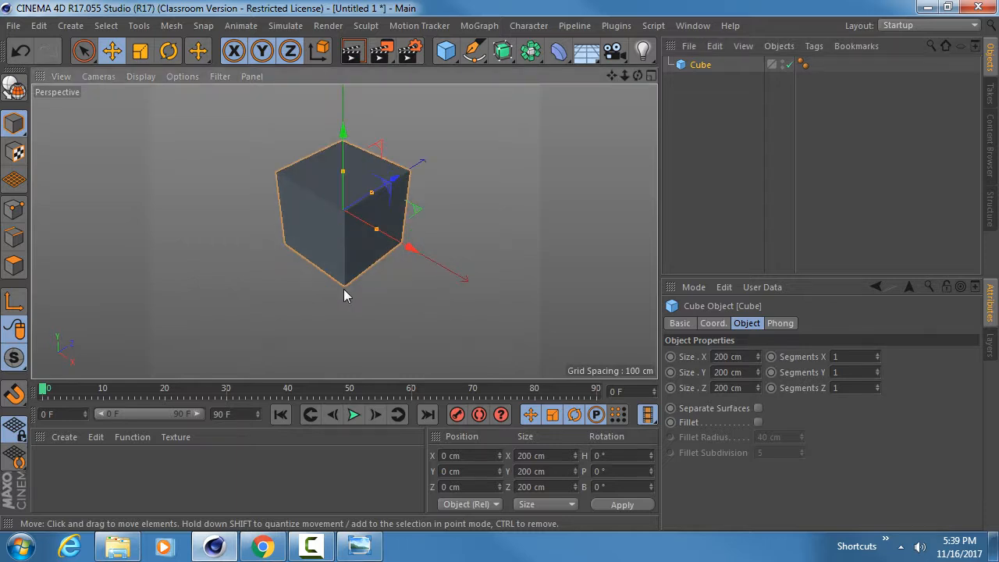
key(n)
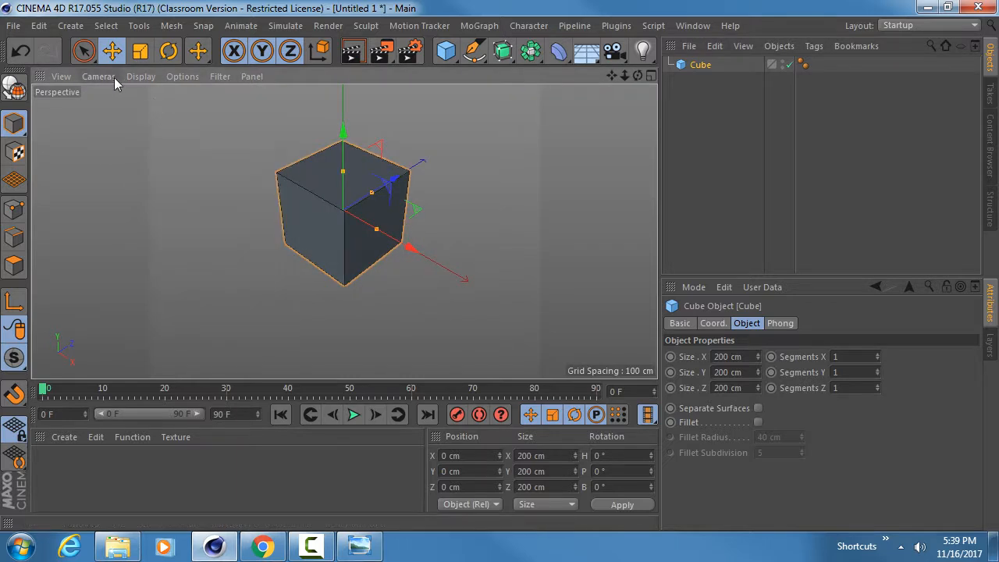
click(99, 76)
click(142, 78)
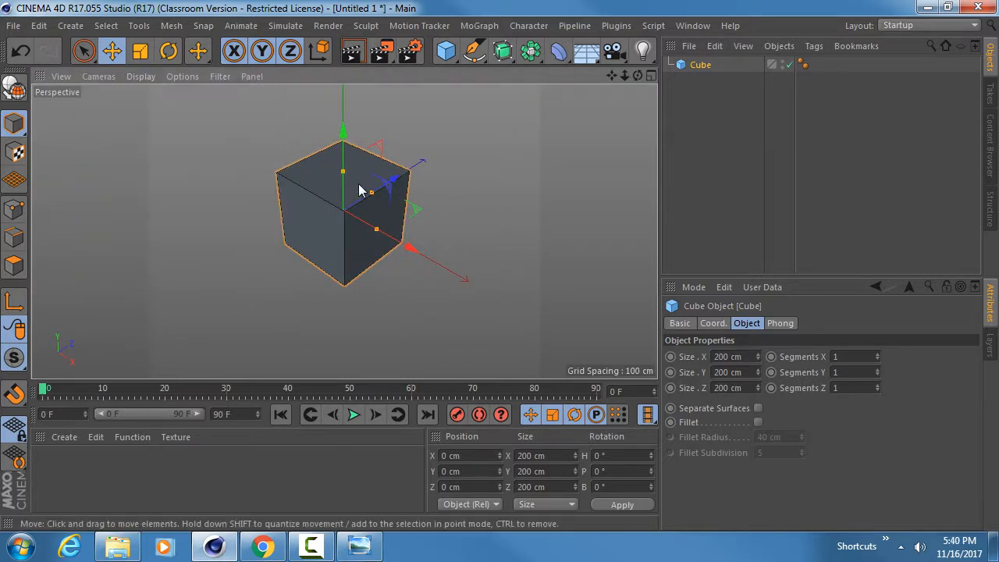
Flatten the cube to about 29 cm high and set its X and Z sizes to 2000 cm
alt+drag(337, 195, 356, 283)
drag(372, 187, 516, 66)
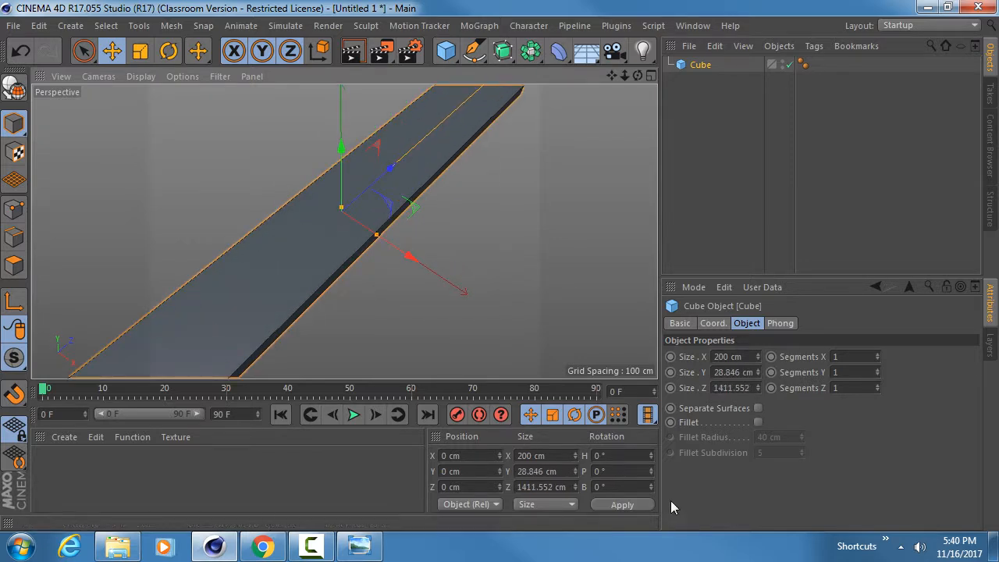
double_click(739, 389)
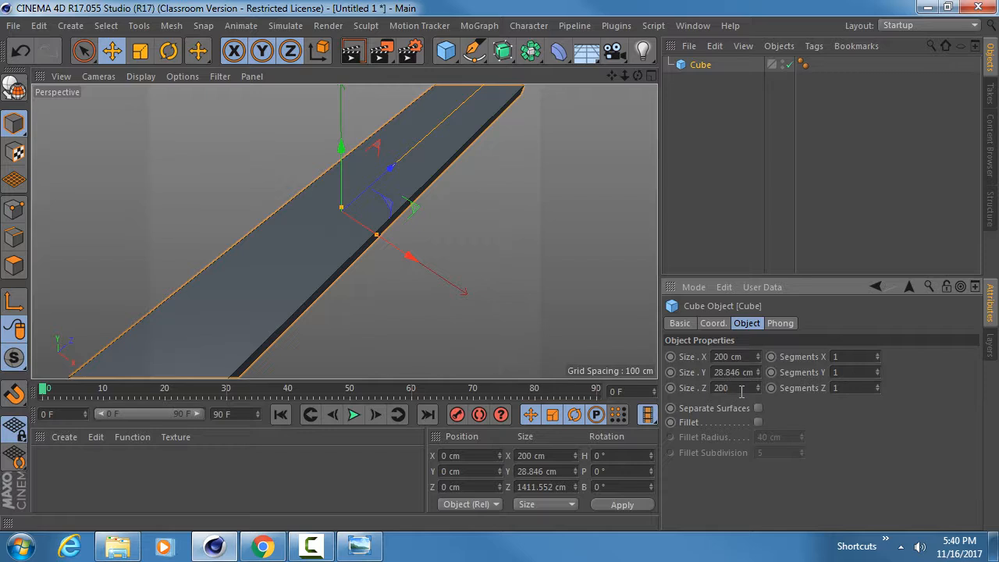
key(Tab)
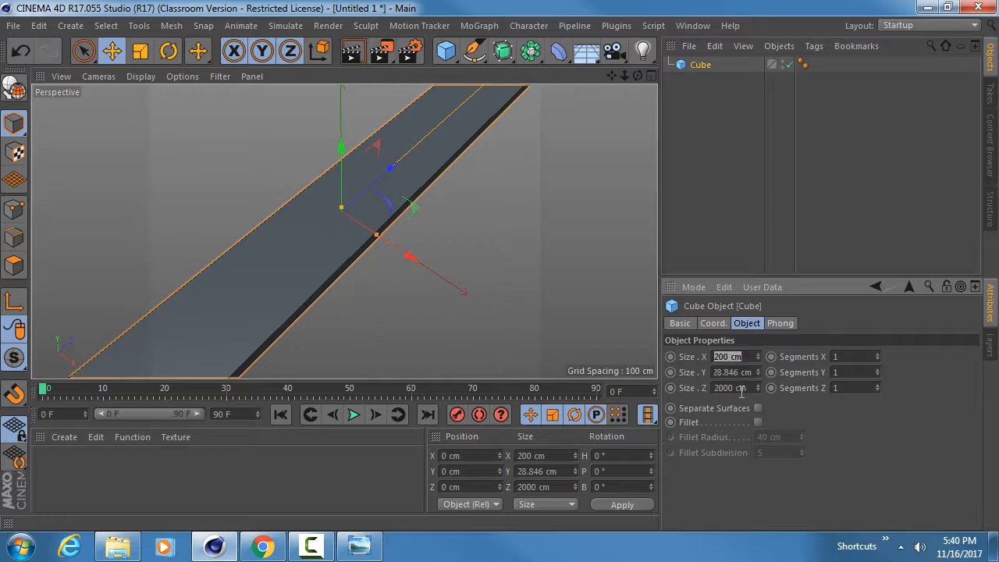
text(2000)
key(Return)
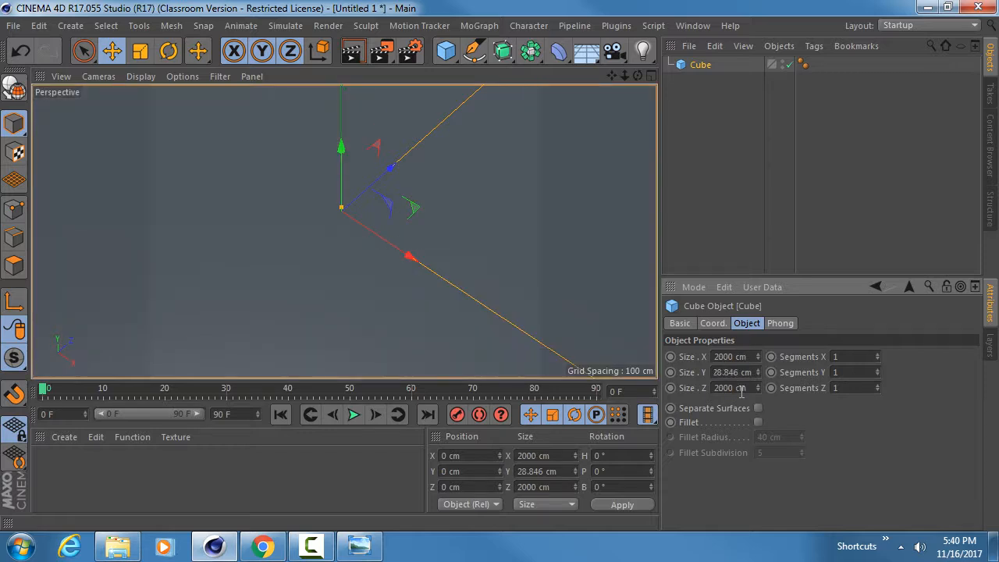
Check the flattened cube from the top view and rename it Ground
scroll(267, 149, down, 3)
scroll(309, 144, up, 2)
scroll(361, 166, up, 5)
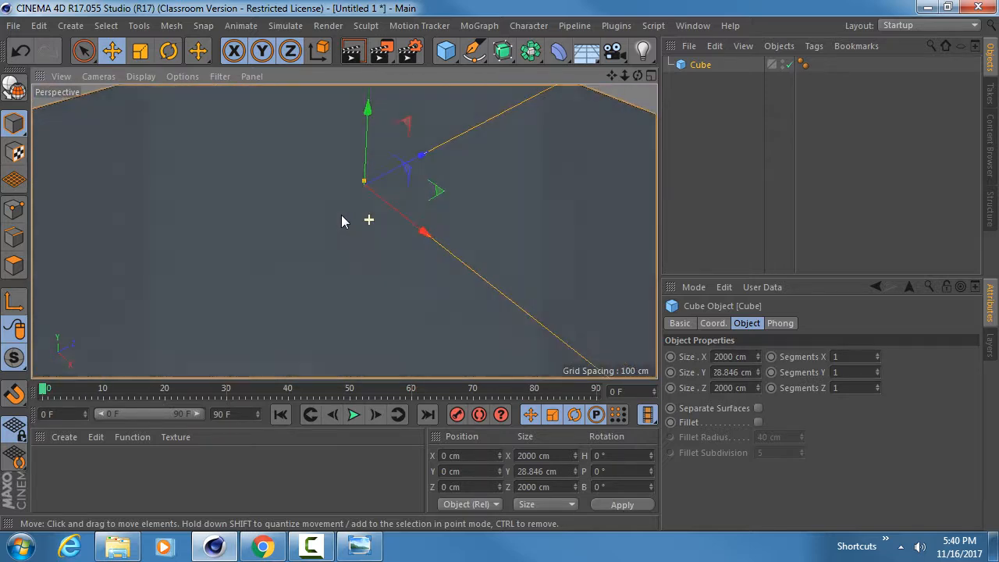
middle_click(338, 211)
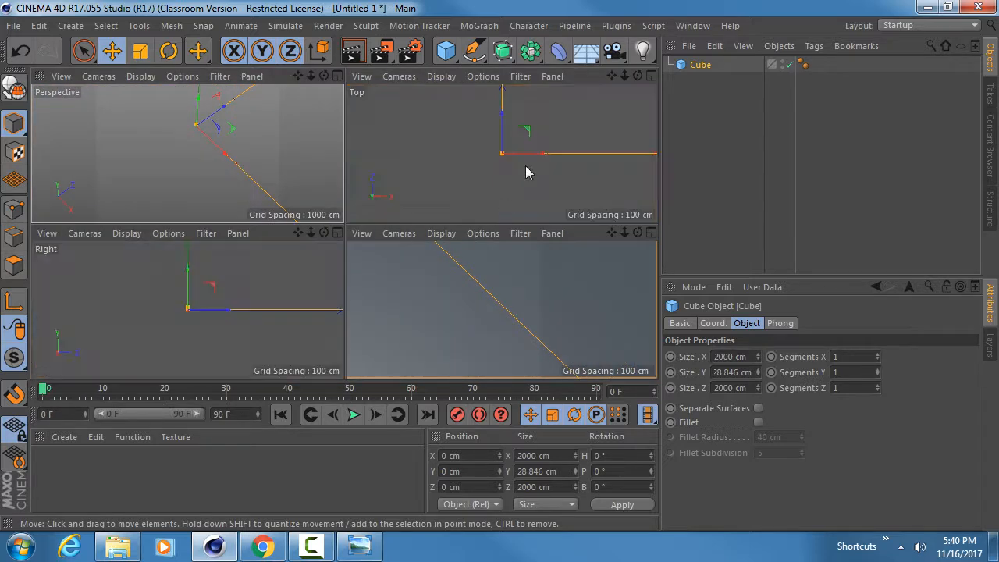
middle_click(492, 152)
scroll(414, 196, up, 3)
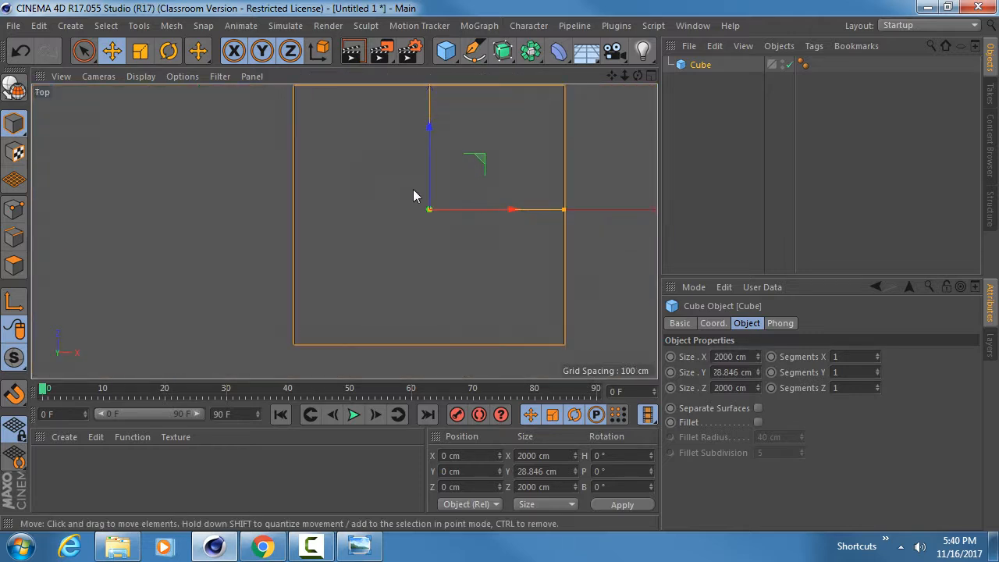
double_click(699, 64)
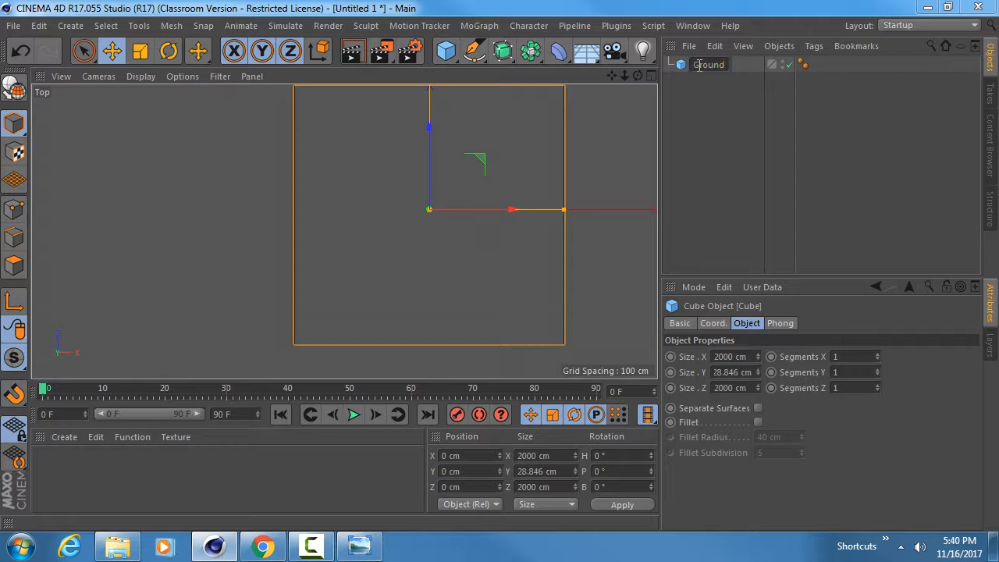
key(Return)
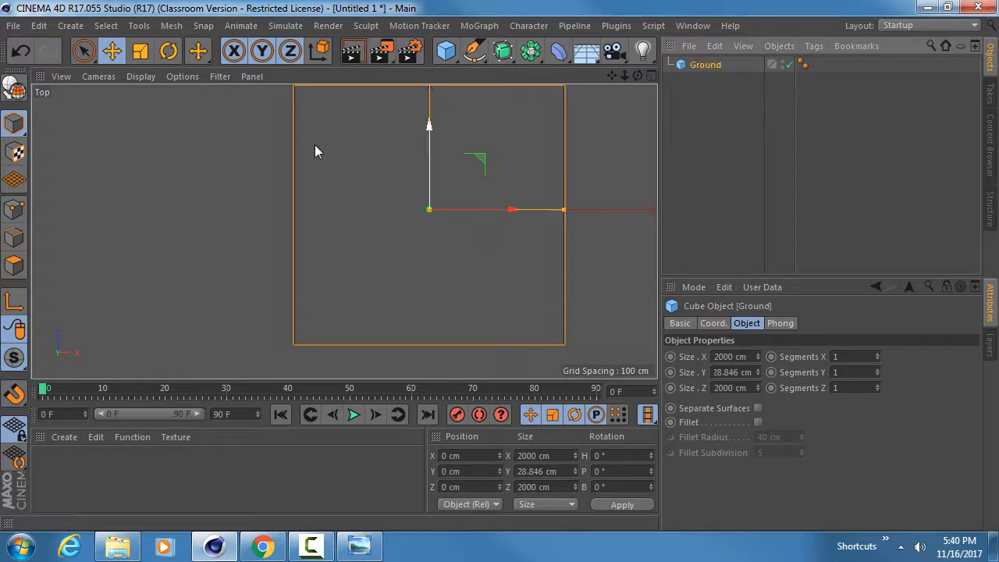
Add a second cube, flatten it to 0 cm high and raise it to a Y position of about 43 cm
click(446, 50)
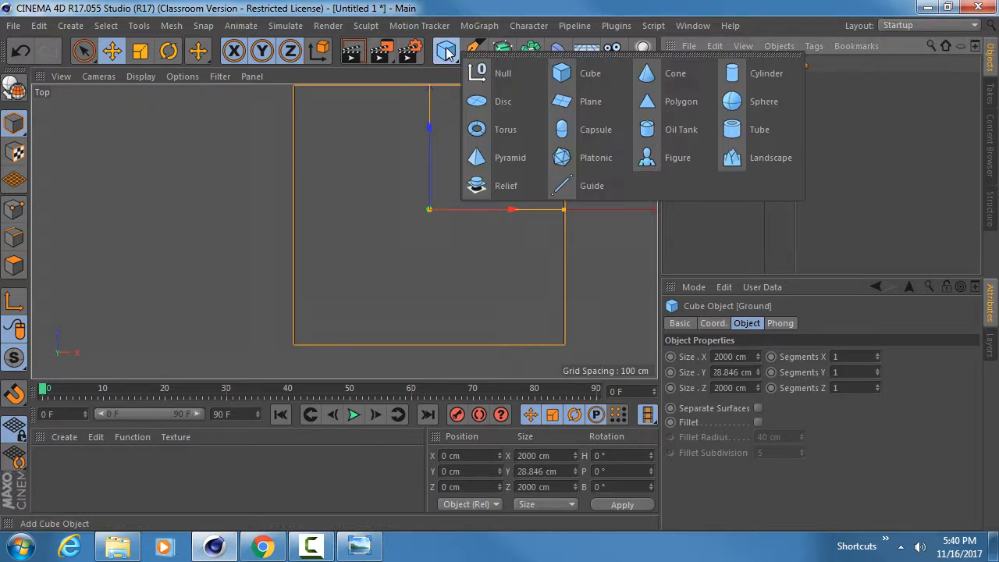
click(599, 74)
middle_click(409, 243)
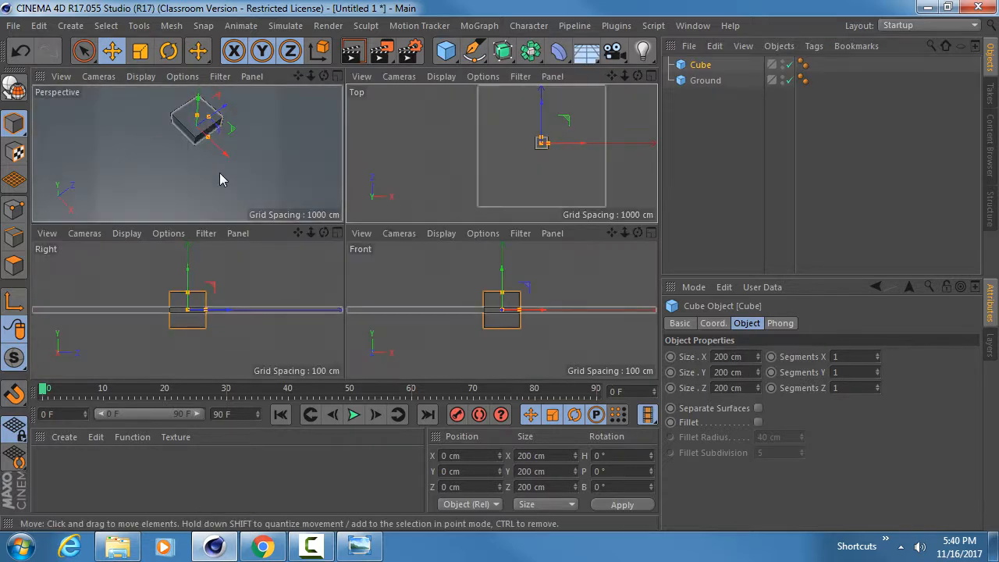
middle_click(220, 173)
alt+drag(326, 110, 357, 269)
drag(361, 168, 361, 209)
drag(360, 165, 361, 149)
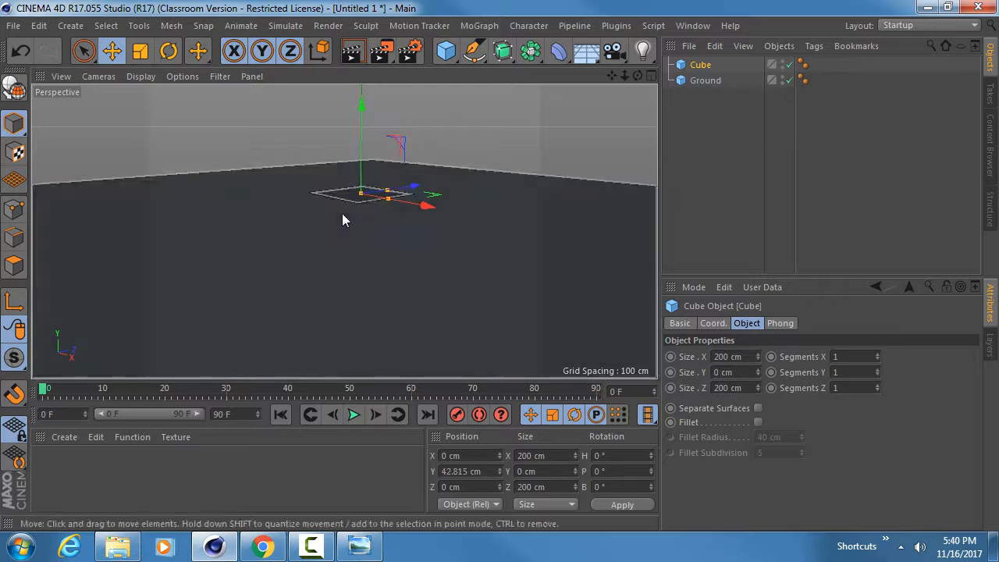
Set the second cube's height to 5 cm
alt+right_drag(358, 190, 438, 178)
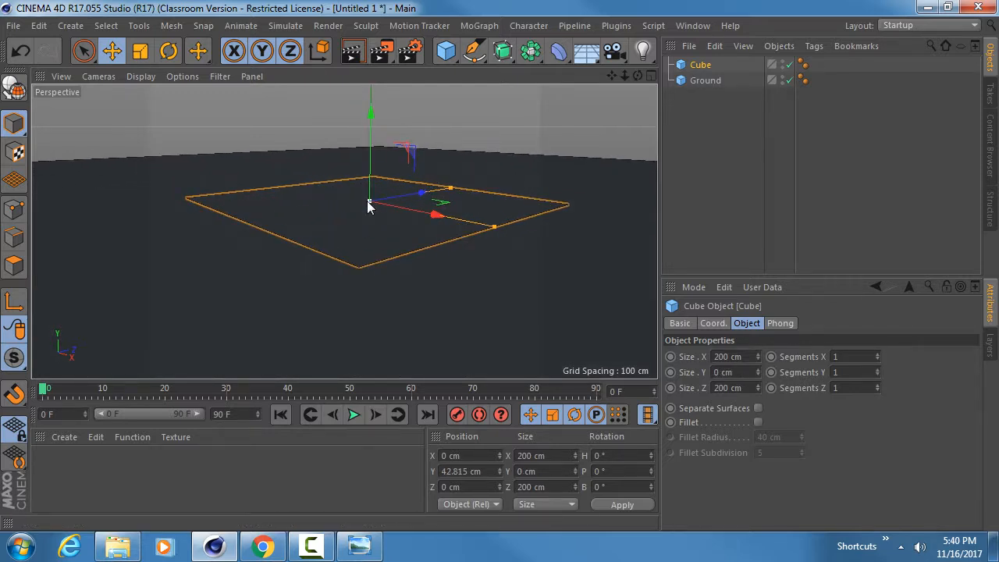
drag(369, 204, 370, 203)
double_click(727, 371)
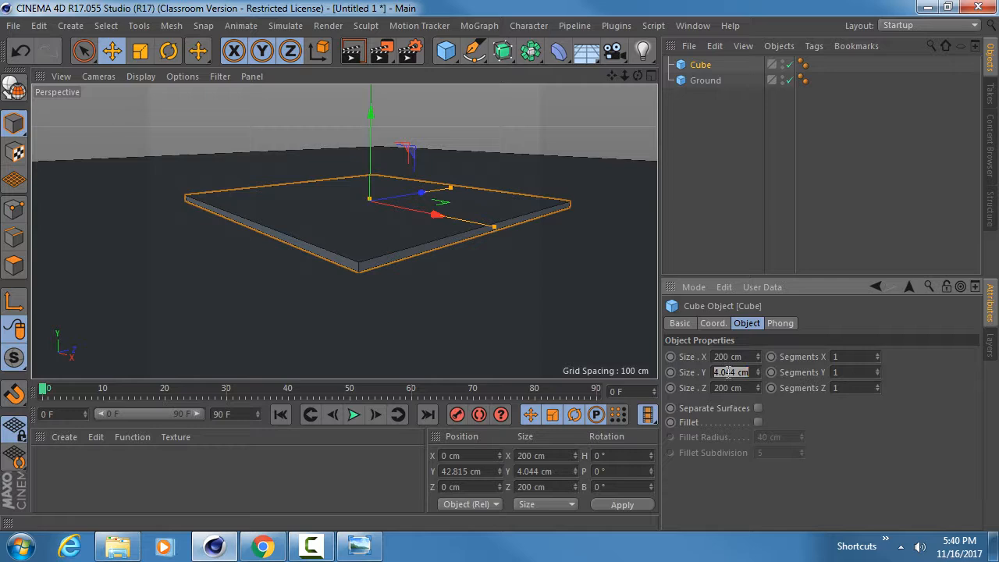
text(5)
key(Return)
Lower the thin slab onto the top surface of Ground in the front view, at a Y position of about 17 cm
scroll(428, 211, down, 5)
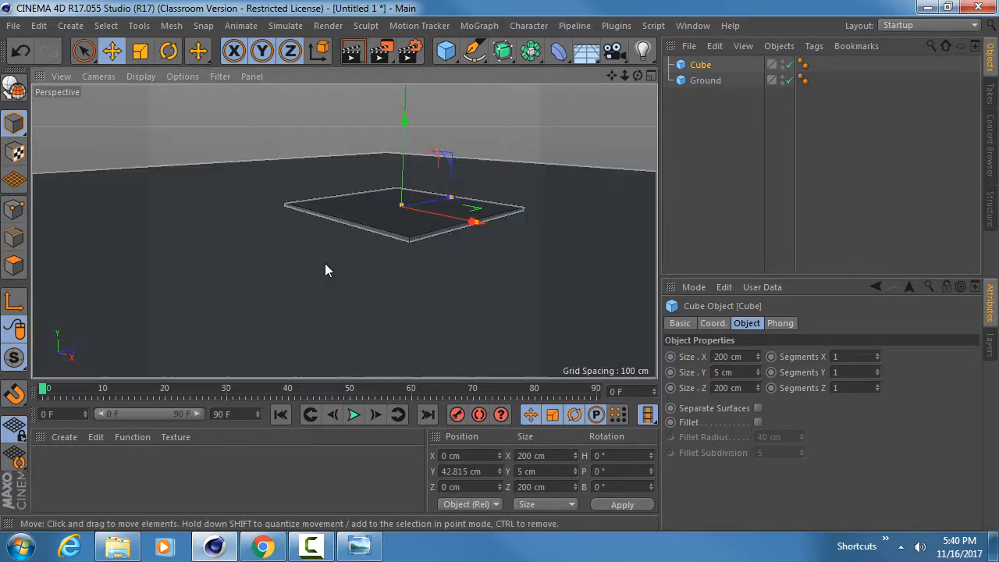
middle_click(325, 263)
middle_click(531, 160)
middle_click(417, 250)
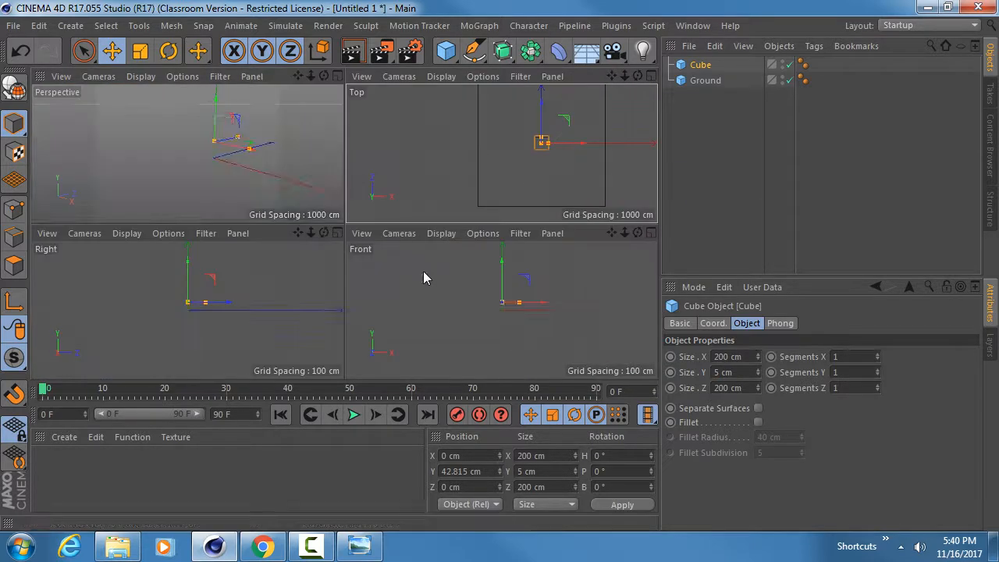
middle_click(423, 274)
scroll(387, 211, up, 3)
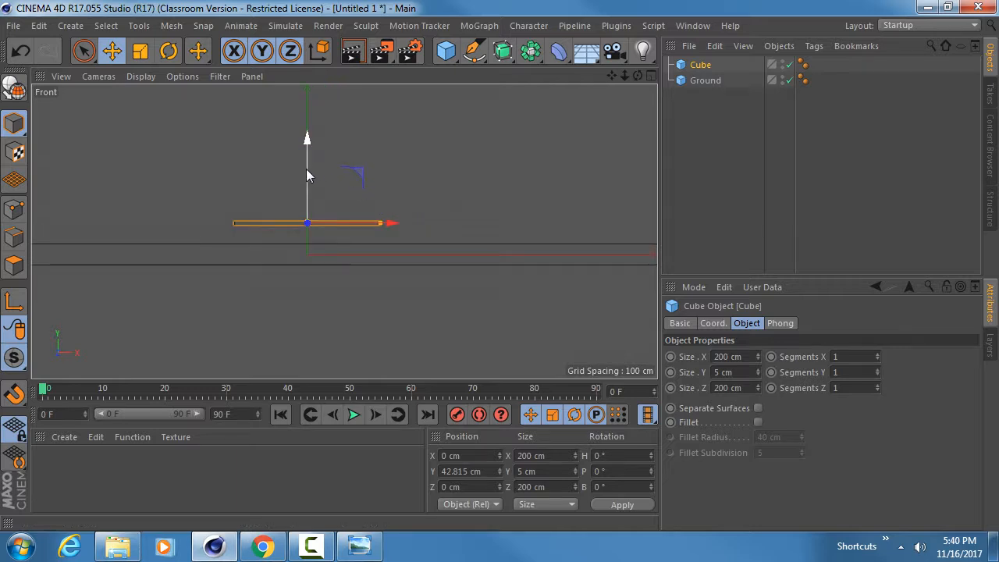
drag(306, 169, 304, 187)
scroll(319, 236, up, 5)
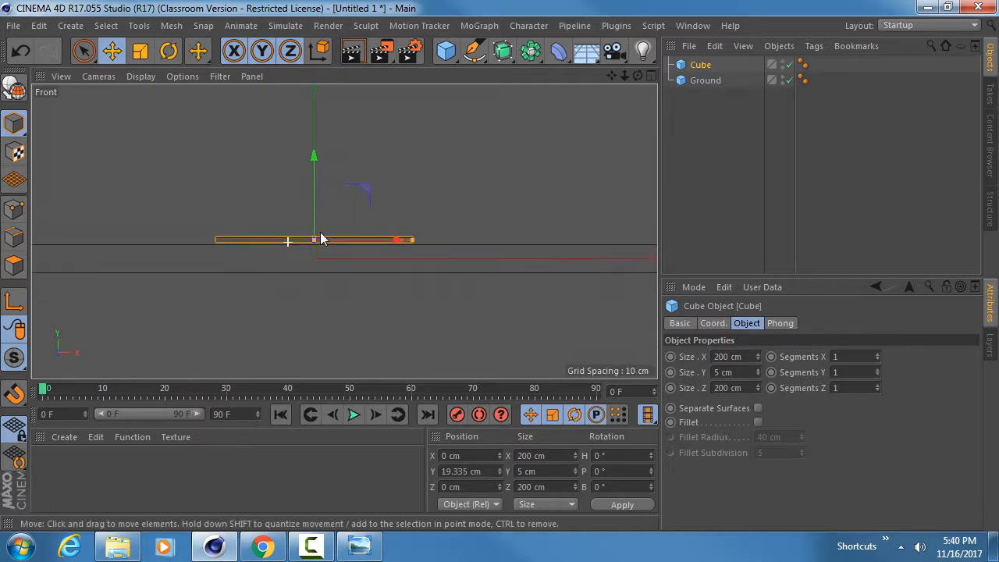
drag(378, 190, 379, 198)
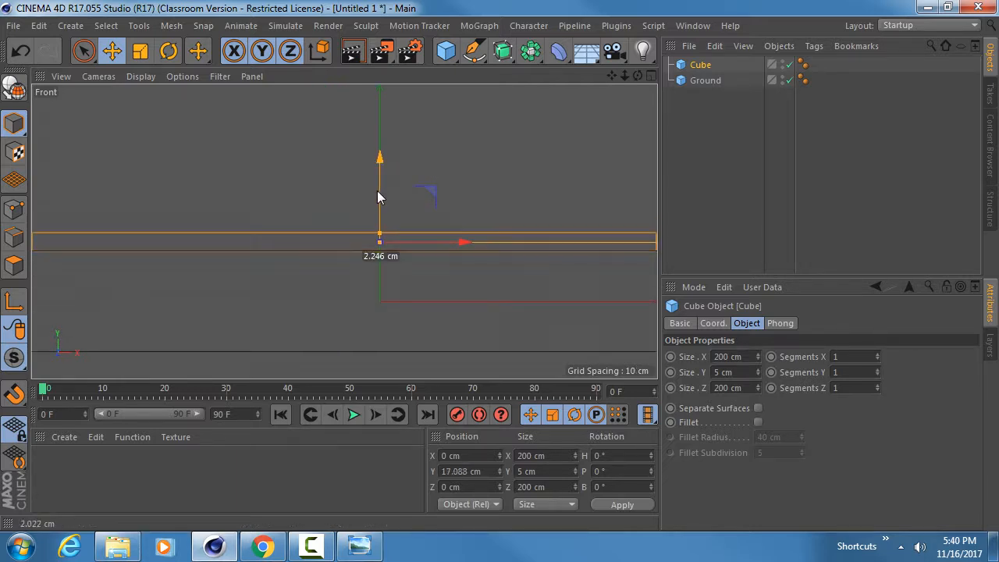
scroll(376, 292, down, 2)
alt+right_drag(277, 255, 222, 257)
Reshape the slab in the top view into a long strip about 1795 cm in X and 60 cm in Z
middle_click(341, 283)
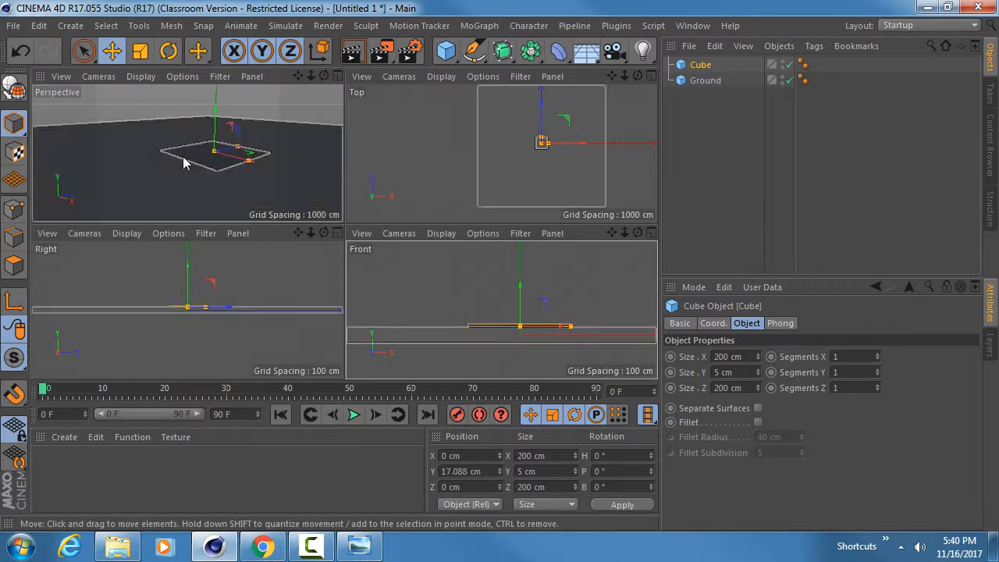
middle_click(185, 159)
alt+drag(366, 189, 369, 274)
middle_click(369, 275)
middle_click(519, 151)
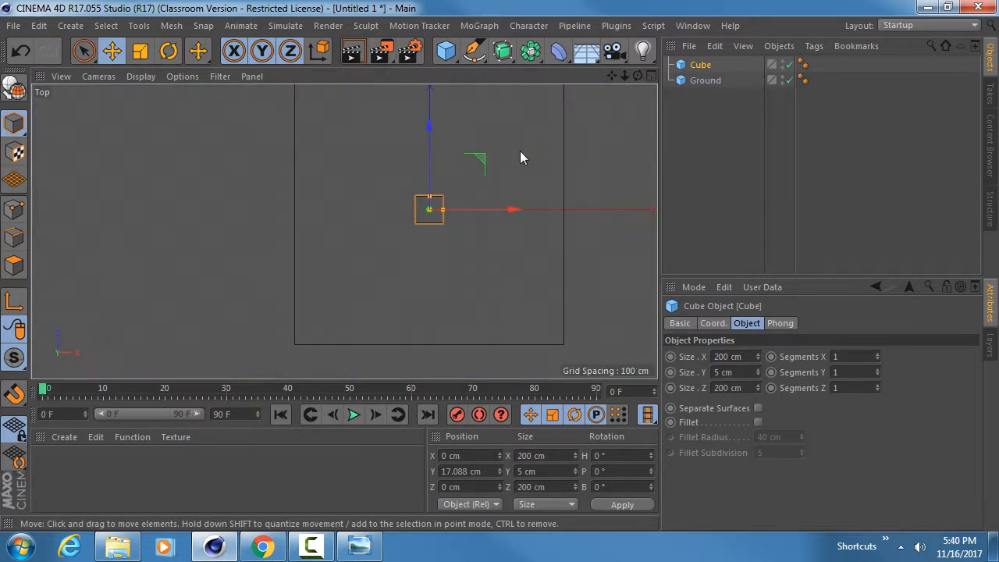
alt+right_drag(502, 209, 479, 208)
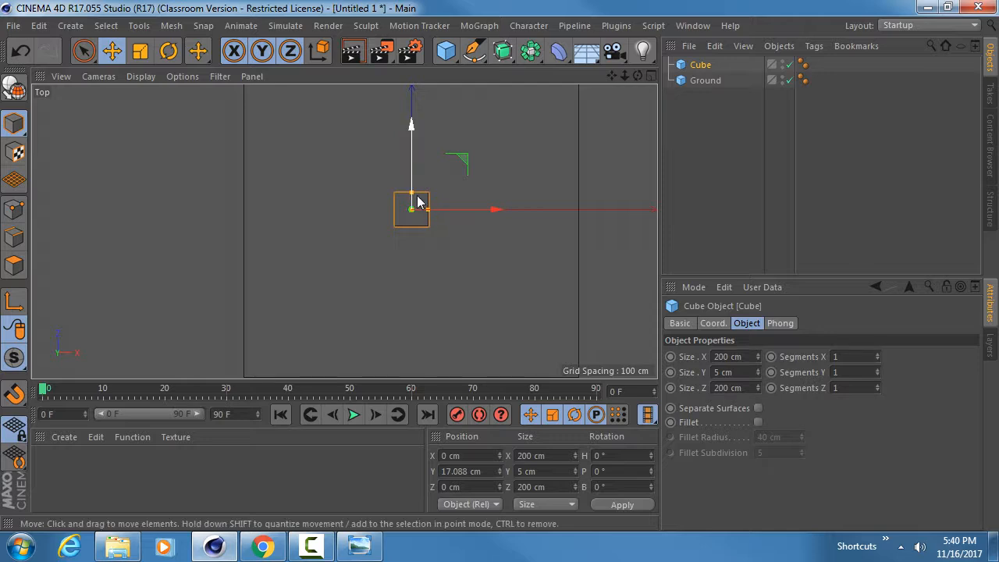
drag(412, 192, 505, 209)
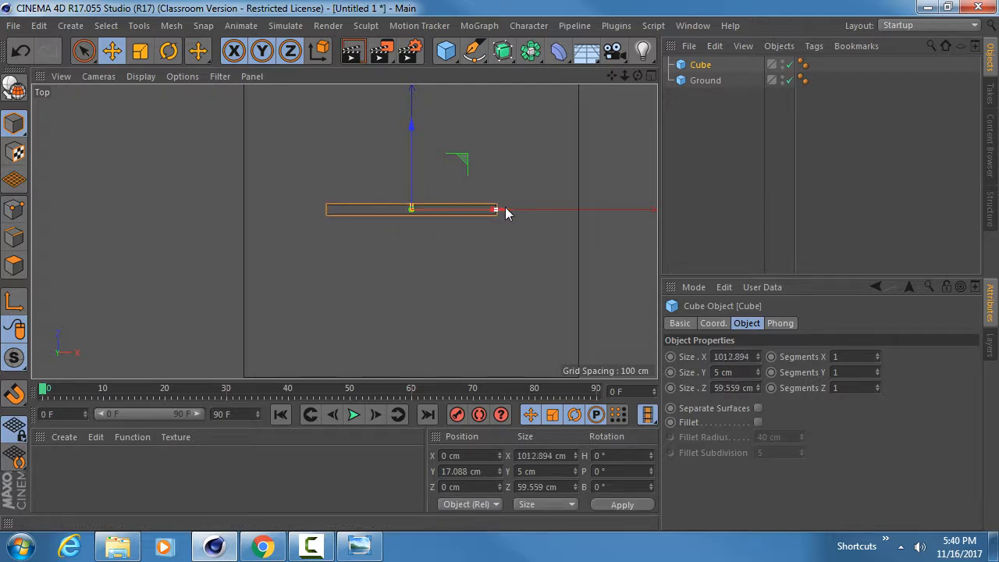
scroll(461, 218, up, 1)
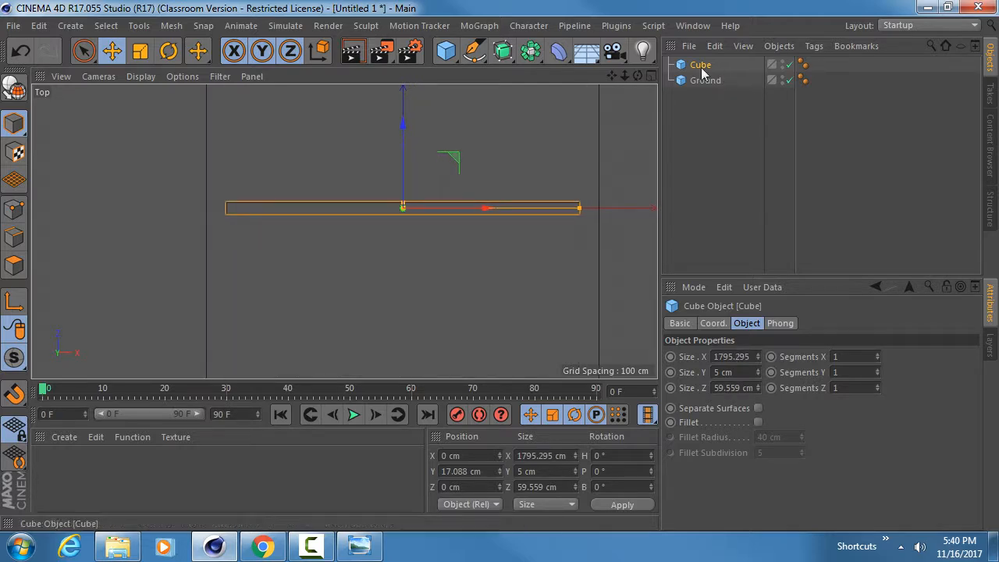
Rename the long strip Street 1
double_click(697, 65)
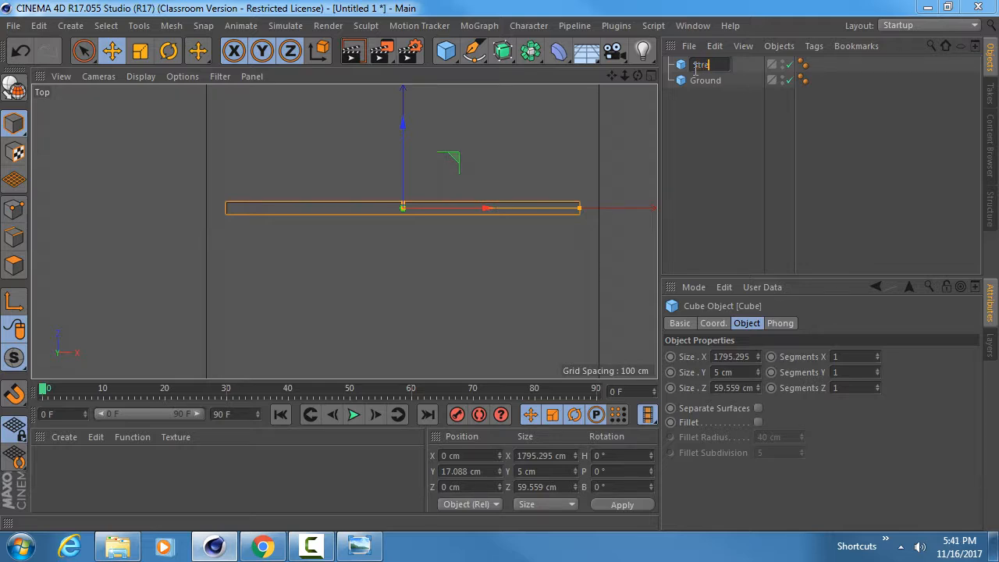
text(Street 1)
key(Return)
Move Street 1 along Z toward the far edge of Ground, to about 795 cm
alt+middle_drag(429, 102, 430, 195)
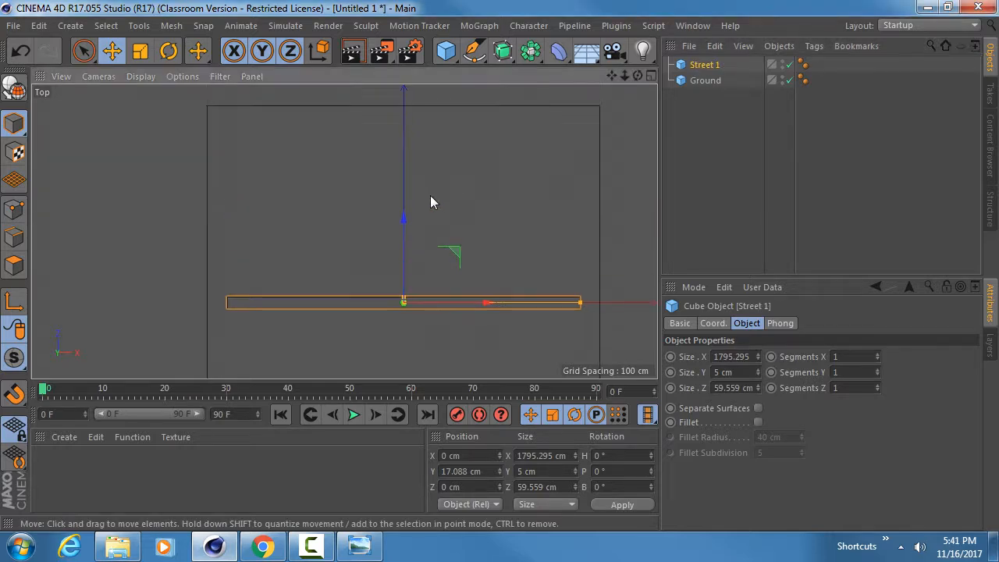
drag(403, 220, 404, 63)
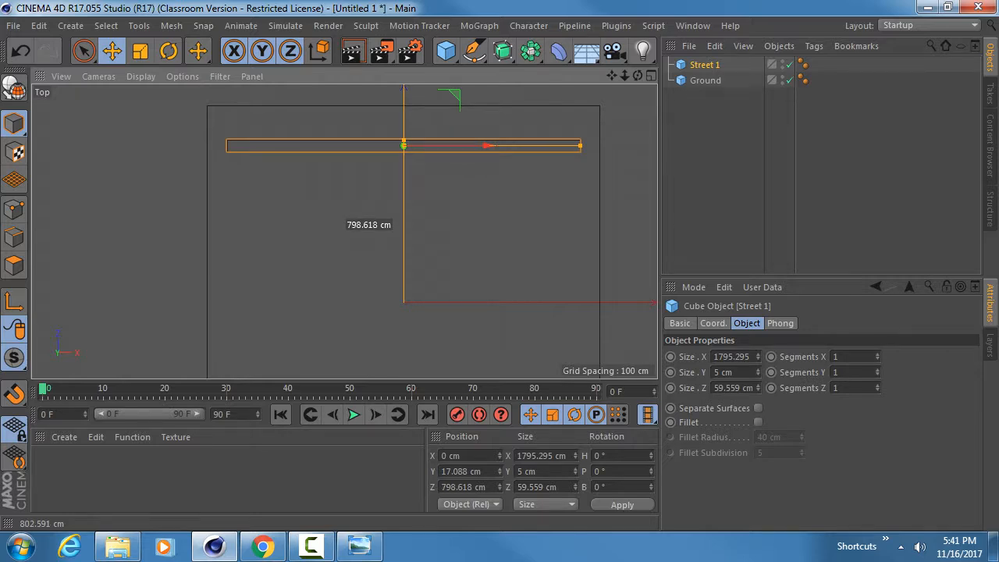
drag(404, 221, 404, 224)
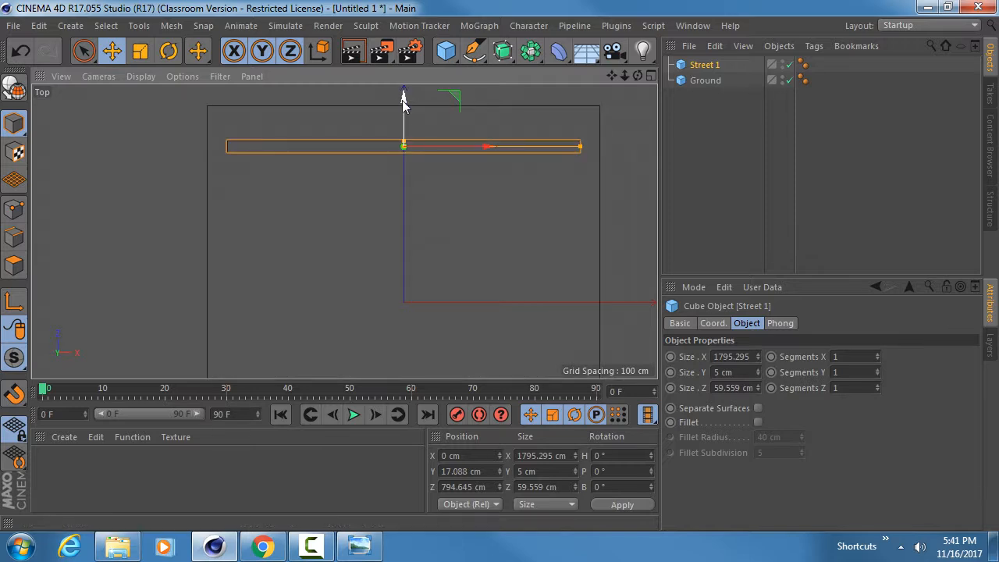
Duplicate Street 1 four times along Z at 400 cm intervals, down to the near edge of Ground
ctrl+drag(403, 96, 392, 183)
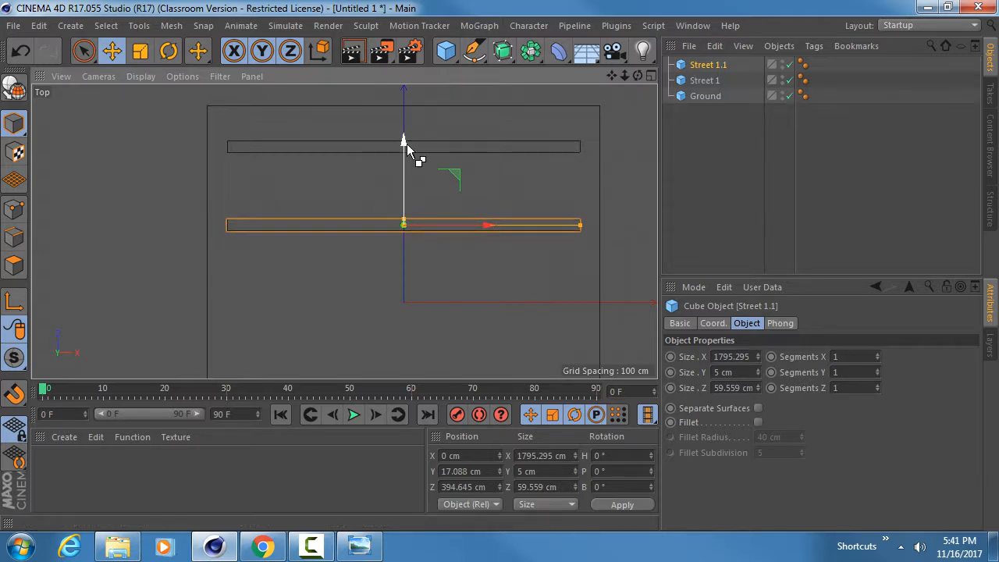
ctrl+drag(406, 144, 405, 222)
alt+middle_drag(360, 250, 362, 144)
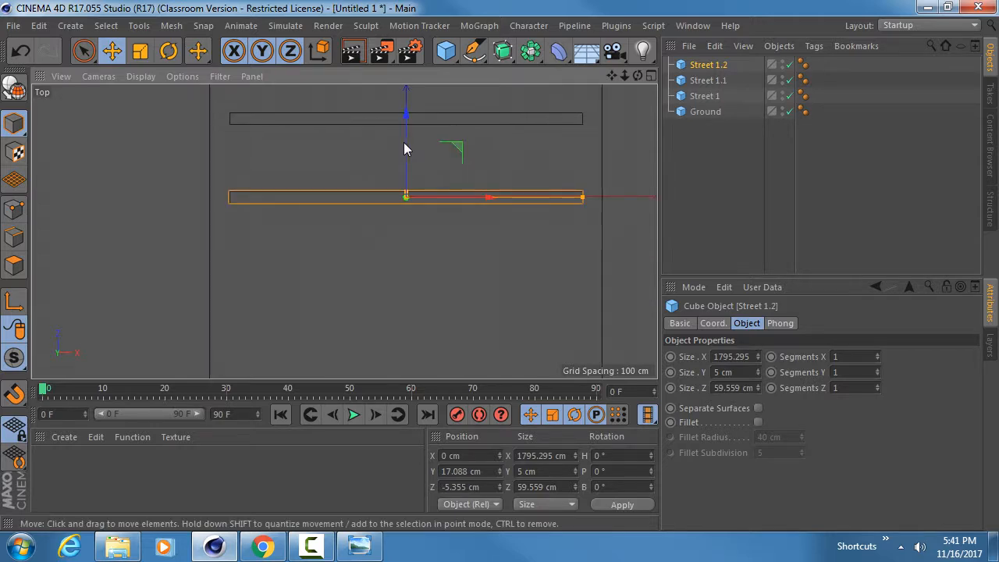
ctrl+drag(406, 115, 405, 194)
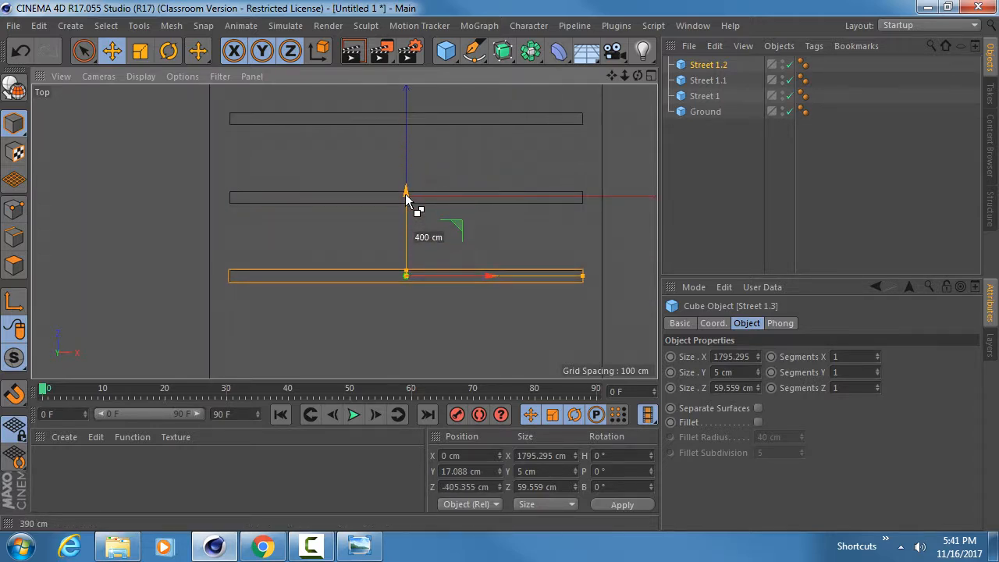
alt+middle_drag(345, 344, 346, 232)
ctrl+drag(406, 115, 407, 177)
alt+right_drag(395, 182, 312, 192)
alt+middle_drag(312, 192, 303, 150)
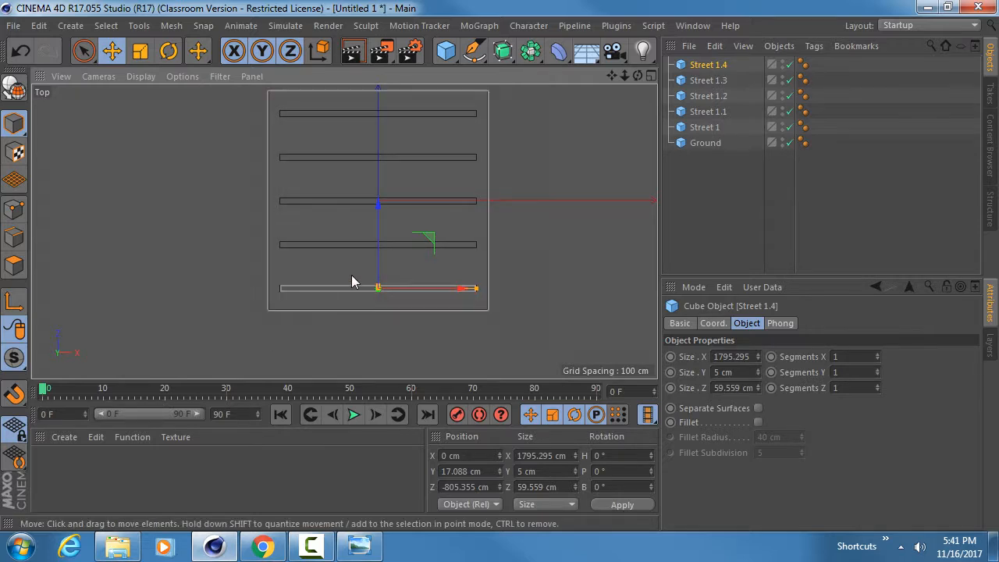
Duplicate the middle strip with a 90° heading rotation and move the crosswise copy along X to -800 cm
click(351, 201)
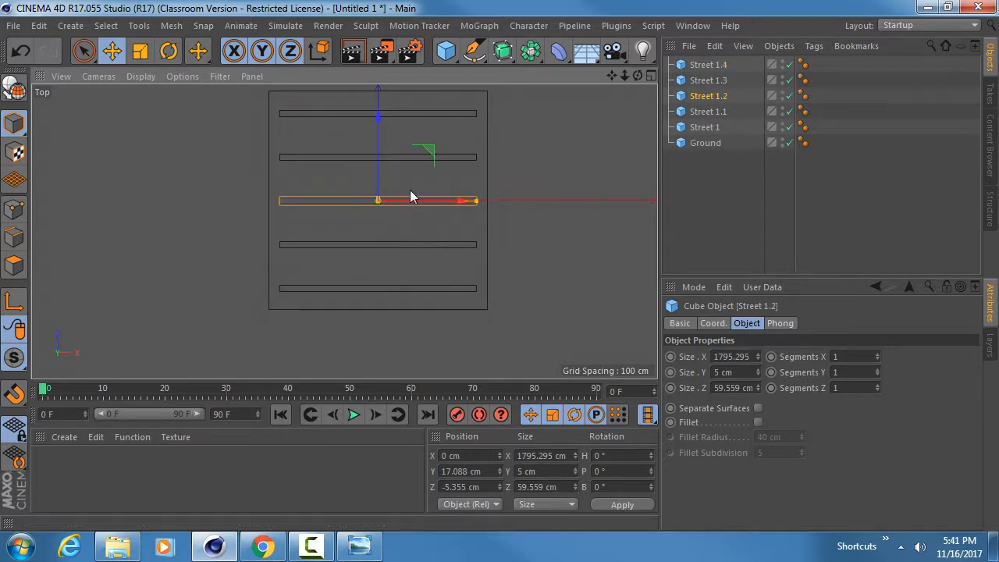
key(r)
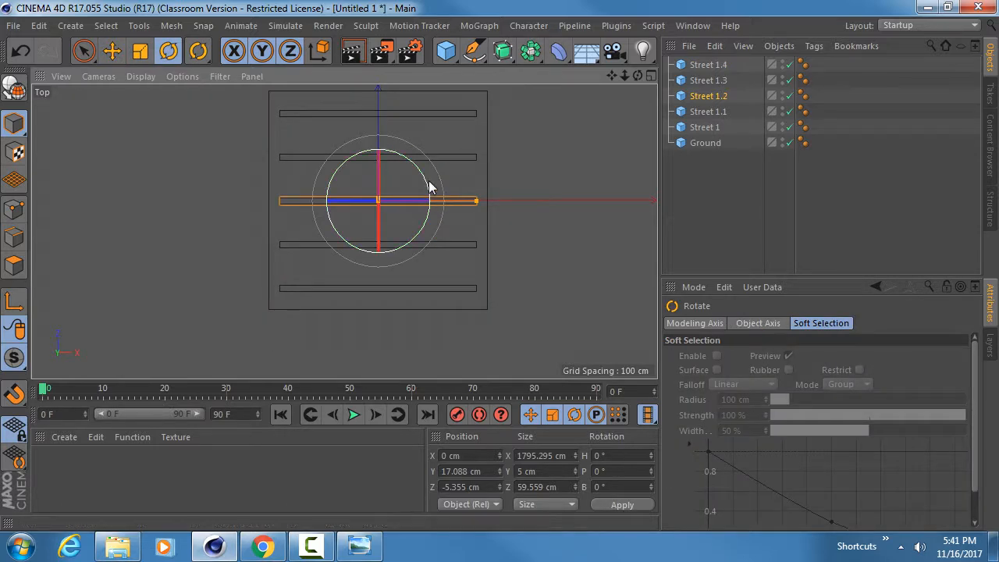
drag(433, 188, 343, 130)
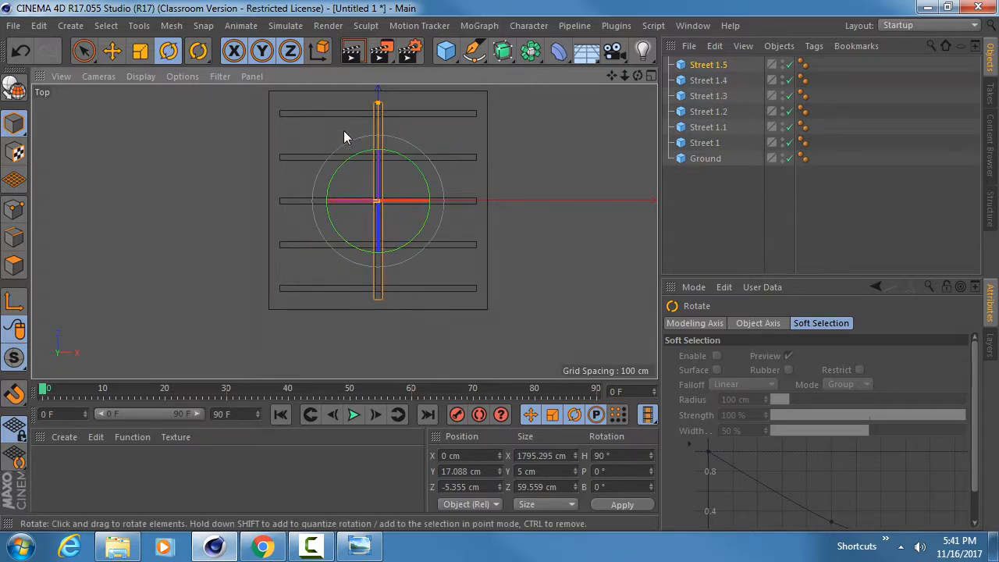
key(e)
alt+middle_drag(351, 148, 332, 210)
drag(303, 266, 369, 227)
scroll(234, 234, up, 3)
alt+middle_drag(370, 227, 251, 192)
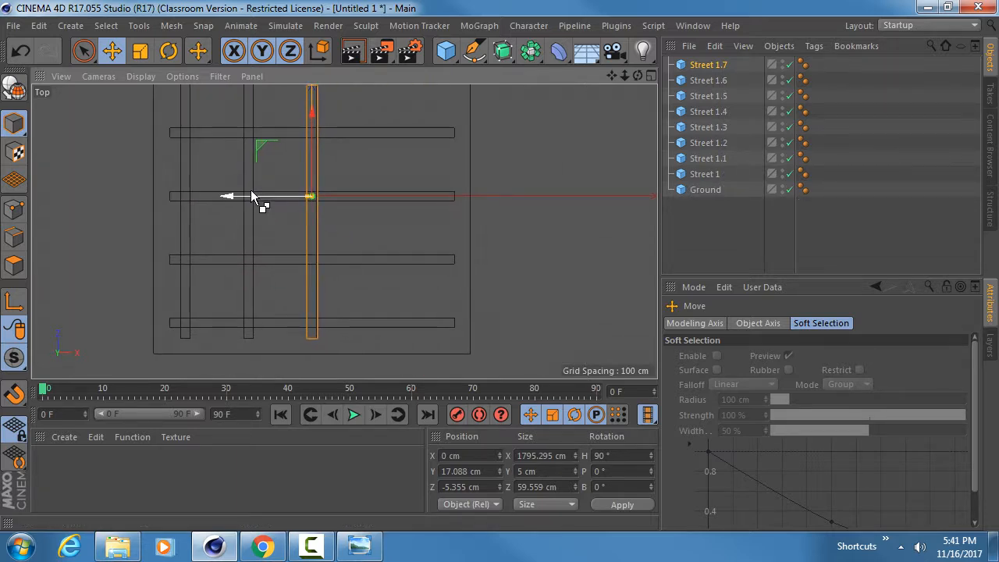
ctrl+drag(246, 195, 289, 195)
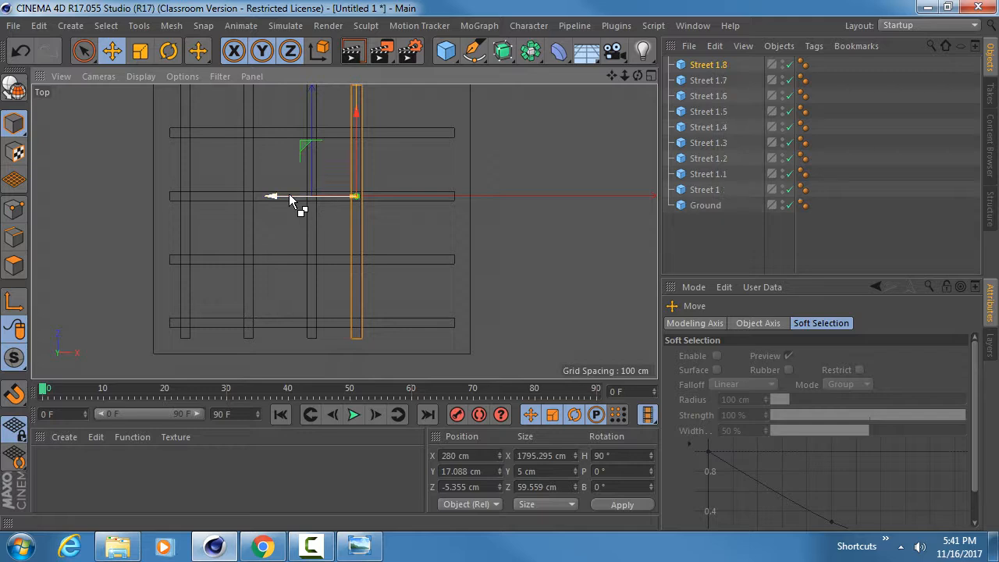
key(ctrl+z)
alt+middle_drag(239, 205, 312, 228)
key(ctrl+z)
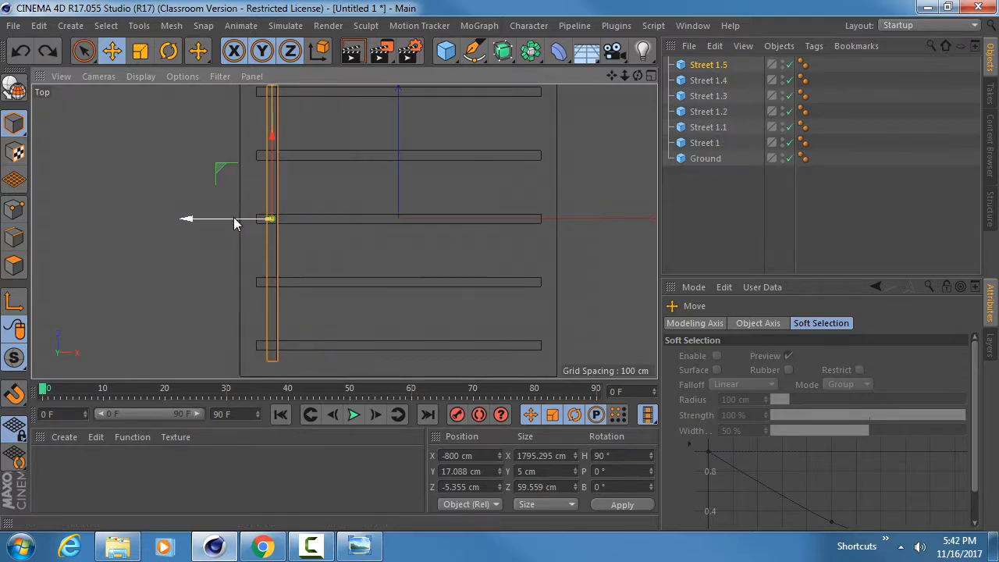
Duplicate the crosswise strip five times along X at 300 cm intervals, ending at X 700 cm
drag(213, 215, 261, 213)
alt+middle_drag(275, 209, 260, 228)
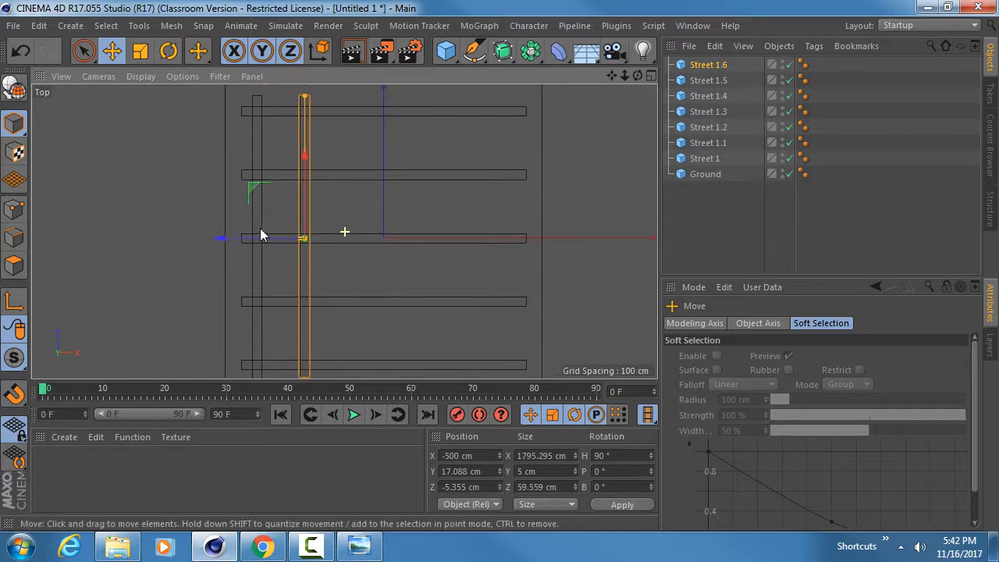
ctrl+drag(230, 239, 375, 238)
alt+middle_drag(375, 240, 301, 238)
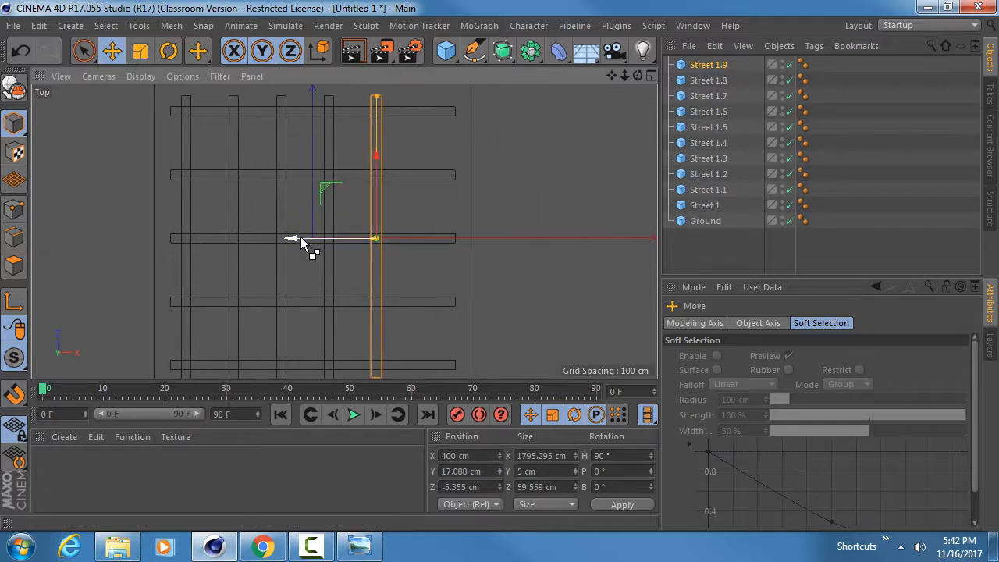
ctrl+drag(301, 237, 346, 238)
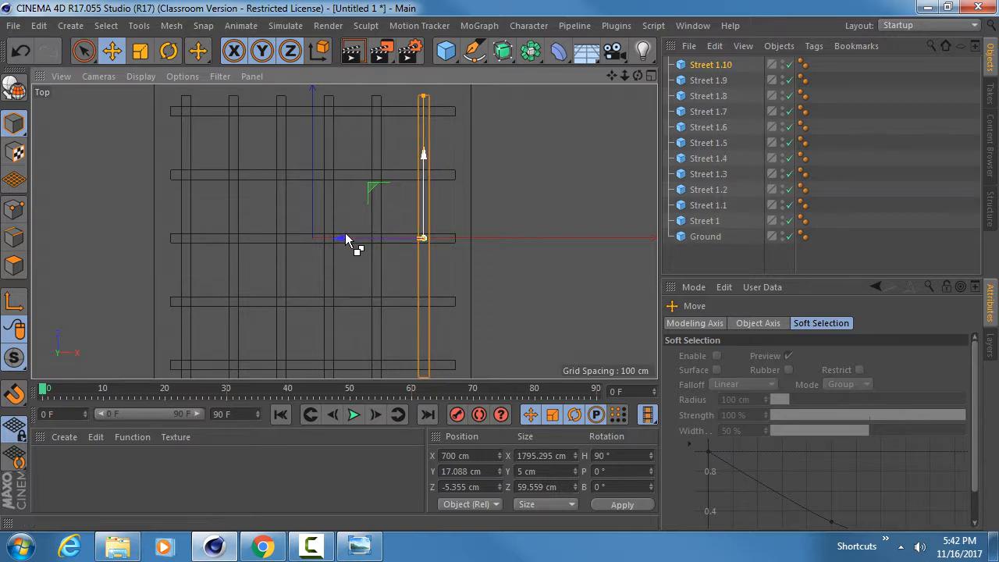
scroll(346, 236, up, 3)
scroll(348, 248, down, 2)
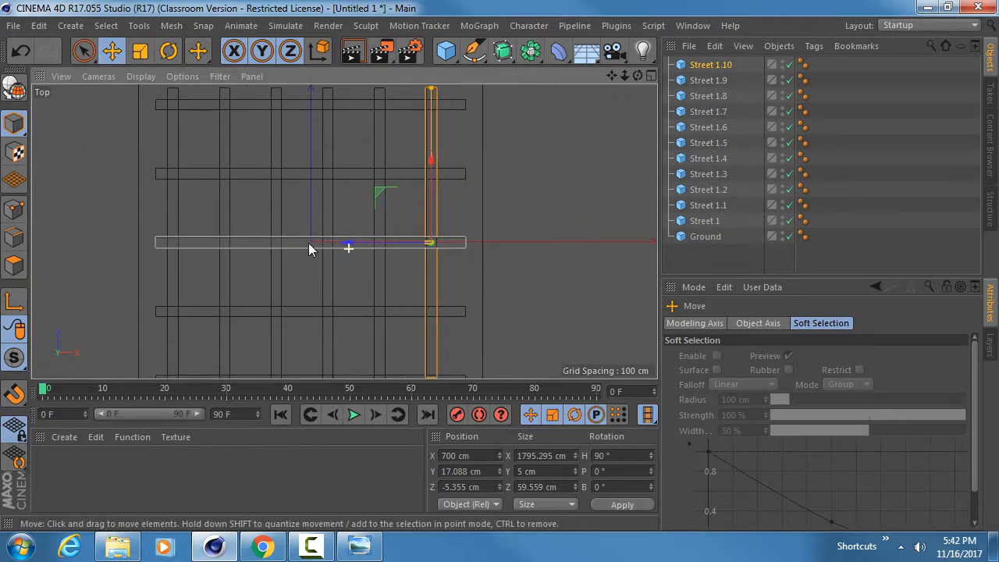
Group all the street strips under a null in the perspective view and name it Roads
middle_click(314, 270)
middle_click(296, 220)
mouse_move(345, 212)
alt+mouse_down()
mouse_move(352, 156)
mouse_move(362, 217)
alt+mouse_up()
alt+right_drag(362, 218, 295, 185)
alt+middle_drag(295, 184, 333, 182)
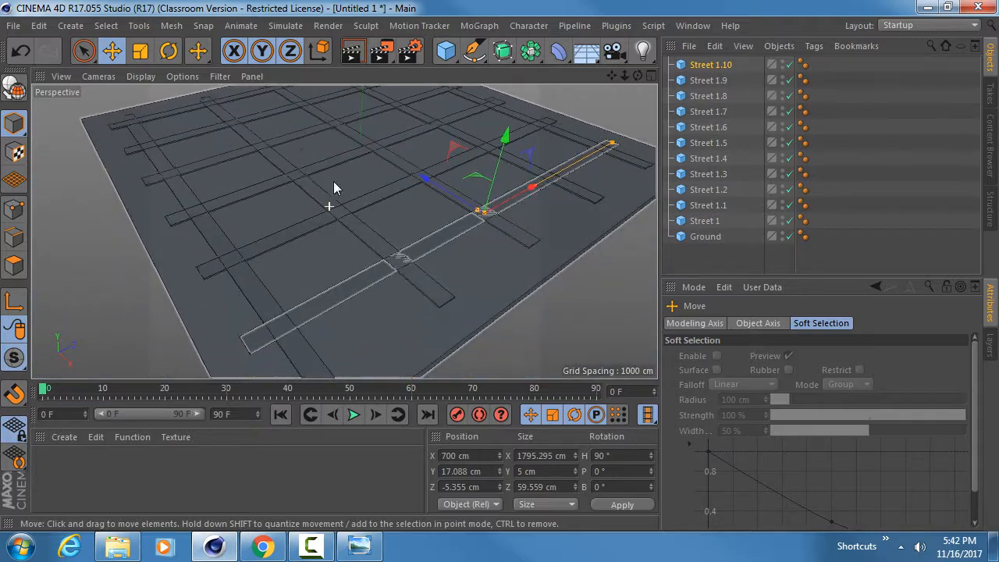
alt+drag(333, 181, 340, 214)
shift+click(709, 220)
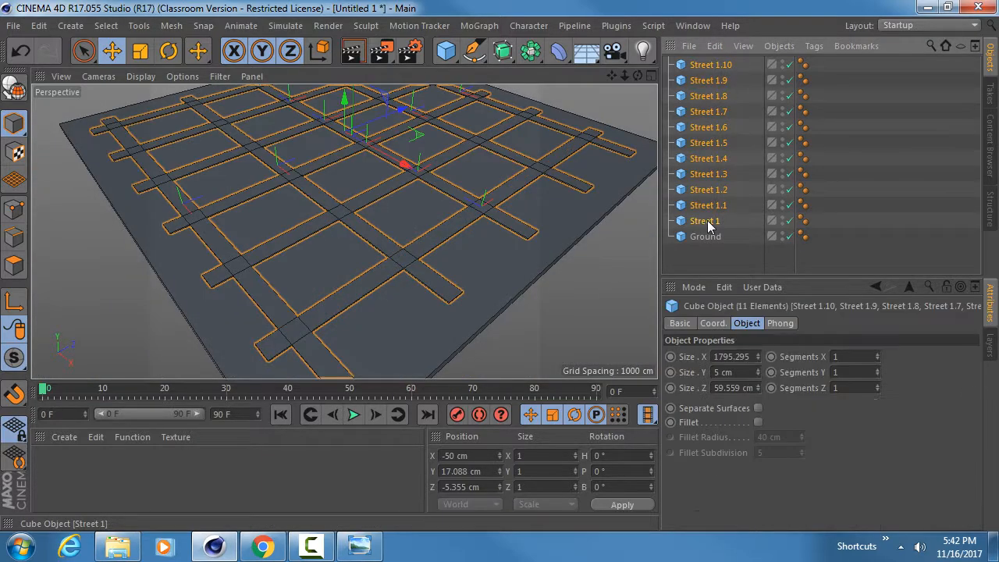
key(alt+g)
double_click(699, 64)
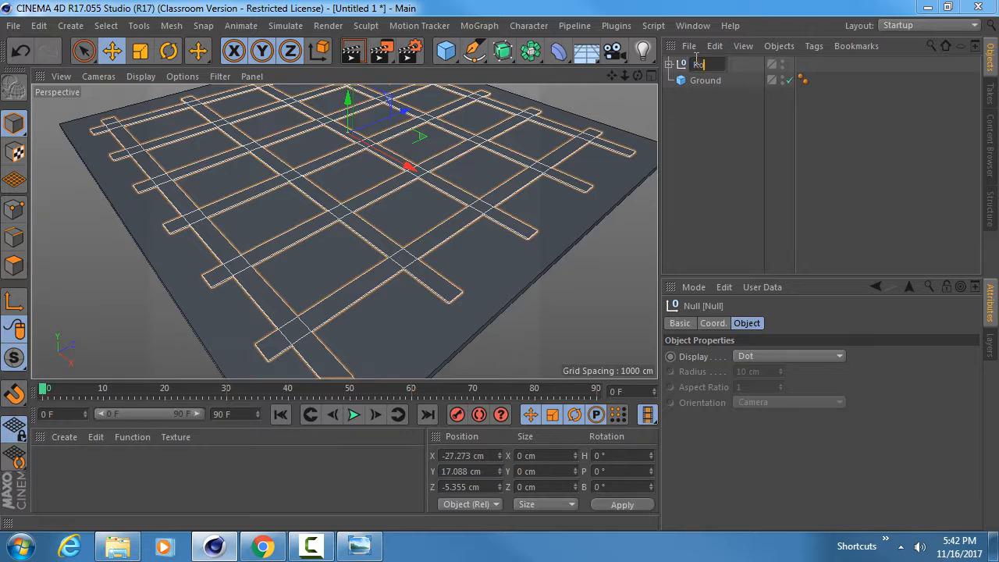
text(Roads)
key(Return)
Group Roads and Ground under a new null and name it Geometry
alt+drag(339, 178, 378, 257)
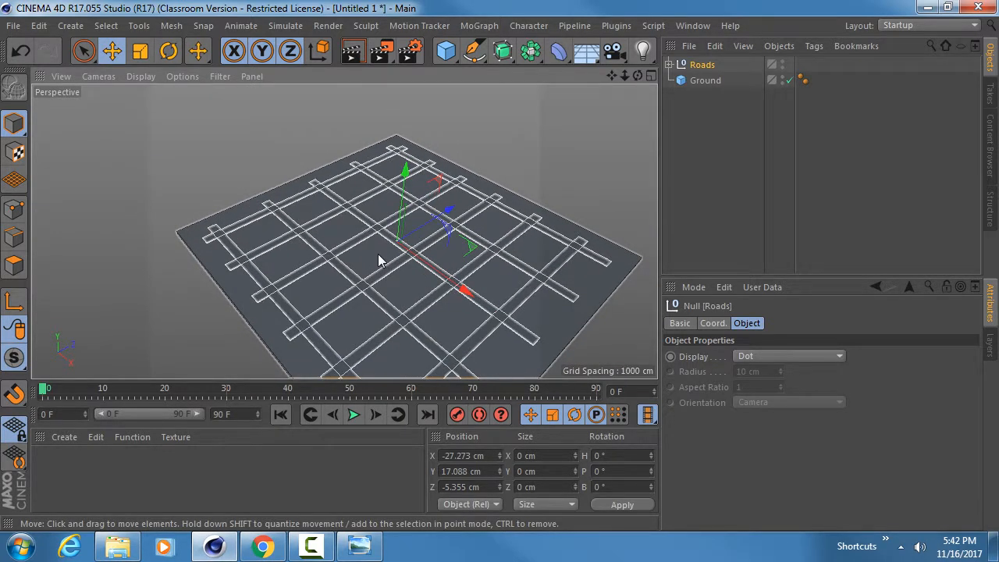
alt+drag(378, 254, 404, 276)
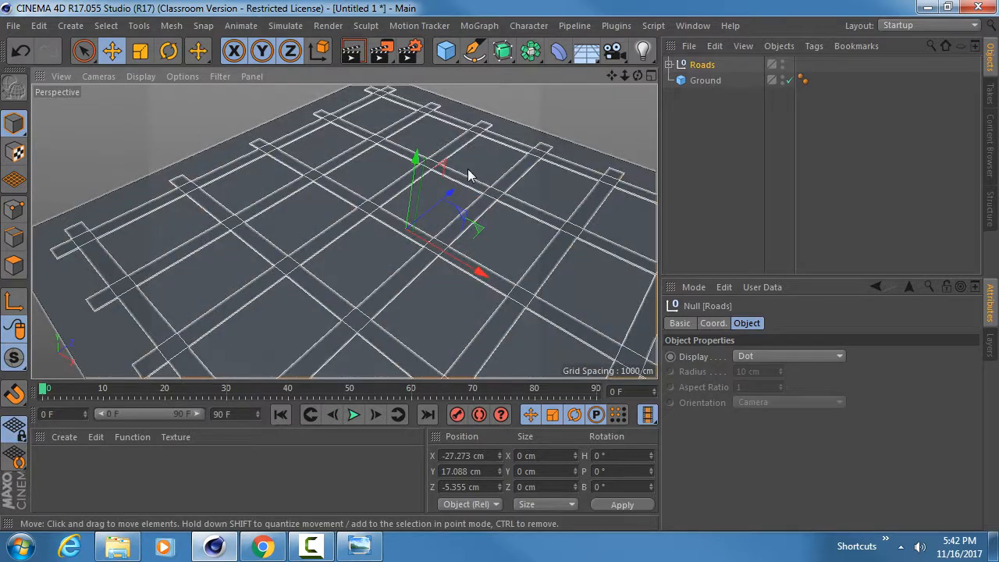
drag(715, 117, 711, 58)
click(716, 126)
drag(705, 109, 702, 62)
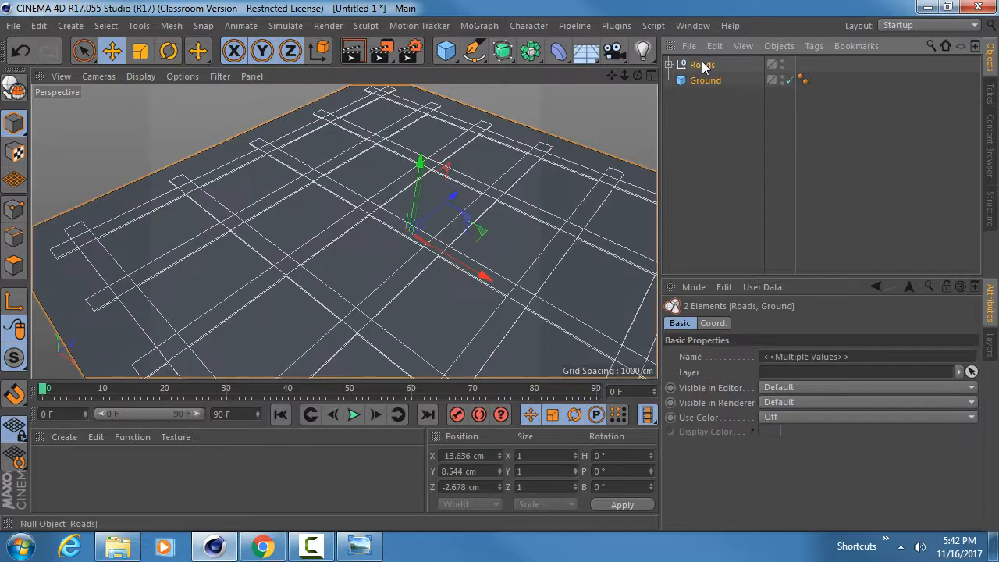
key(alt+g)
double_click(700, 65)
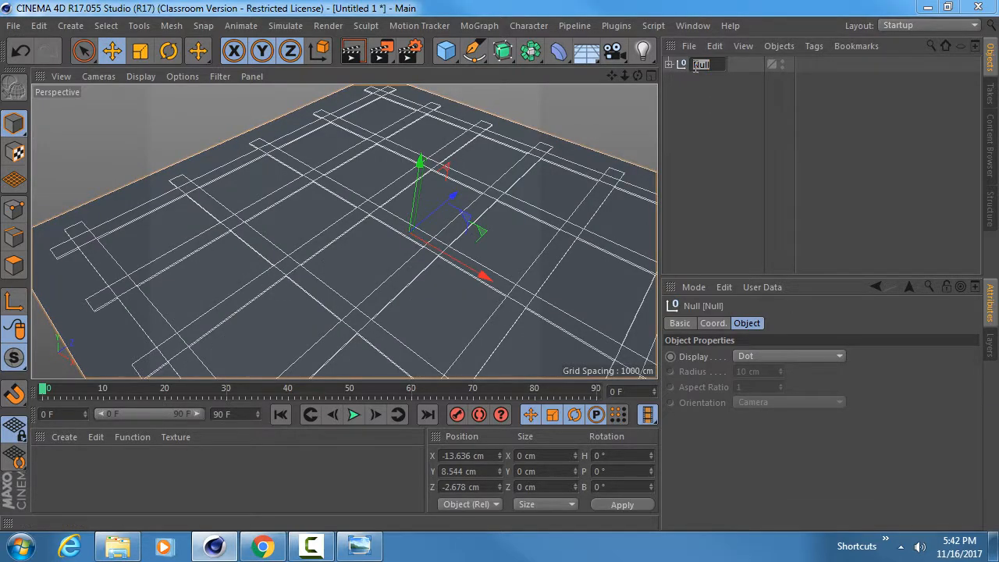
text(Geometry)
key(Return)
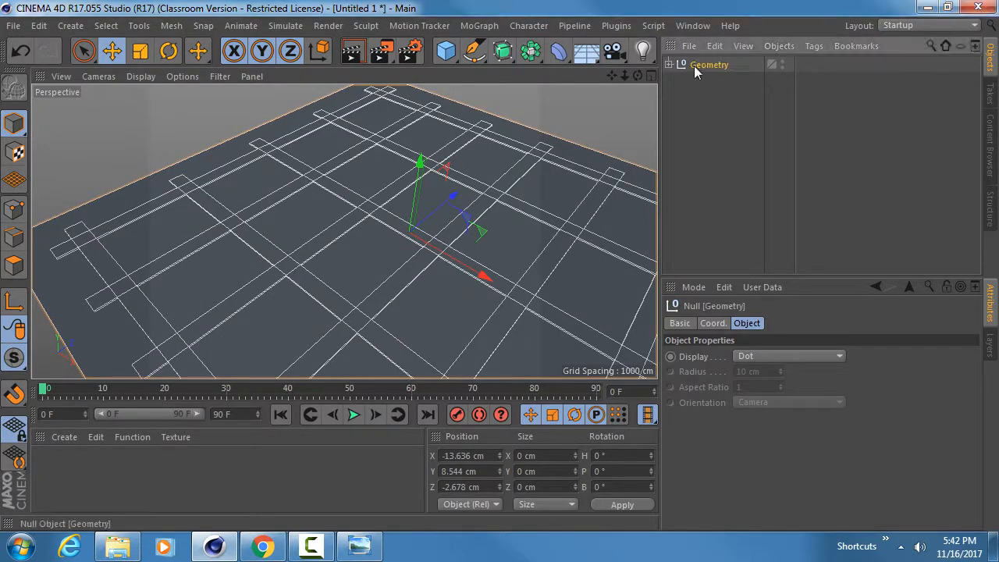
Expand the Geometry group and hide it in both the editor and the renderer
click(669, 64)
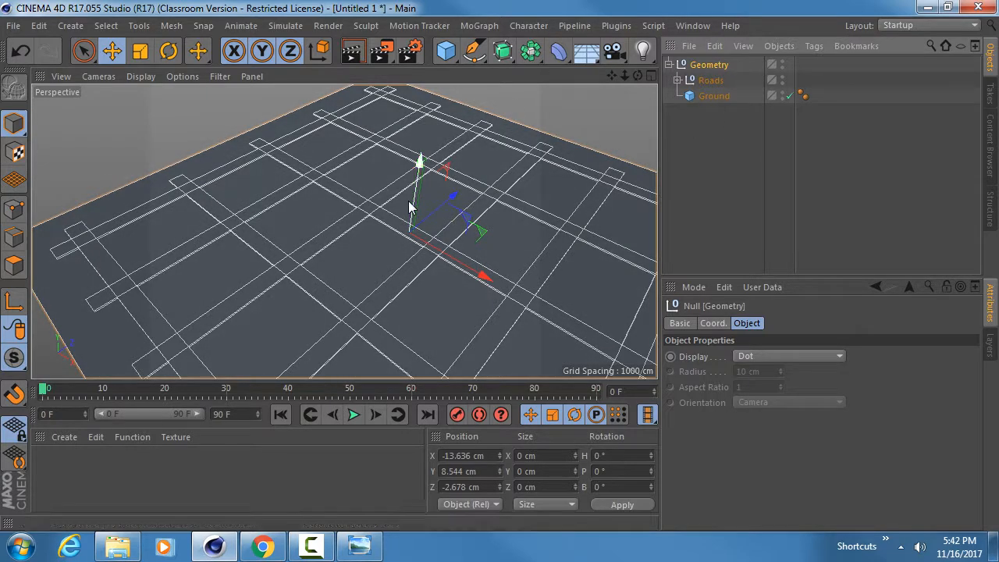
mouse_move(383, 223)
alt+mouse_down()
mouse_move(361, 216)
mouse_move(374, 211)
mouse_move(408, 247)
mouse_move(373, 221)
alt+mouse_up()
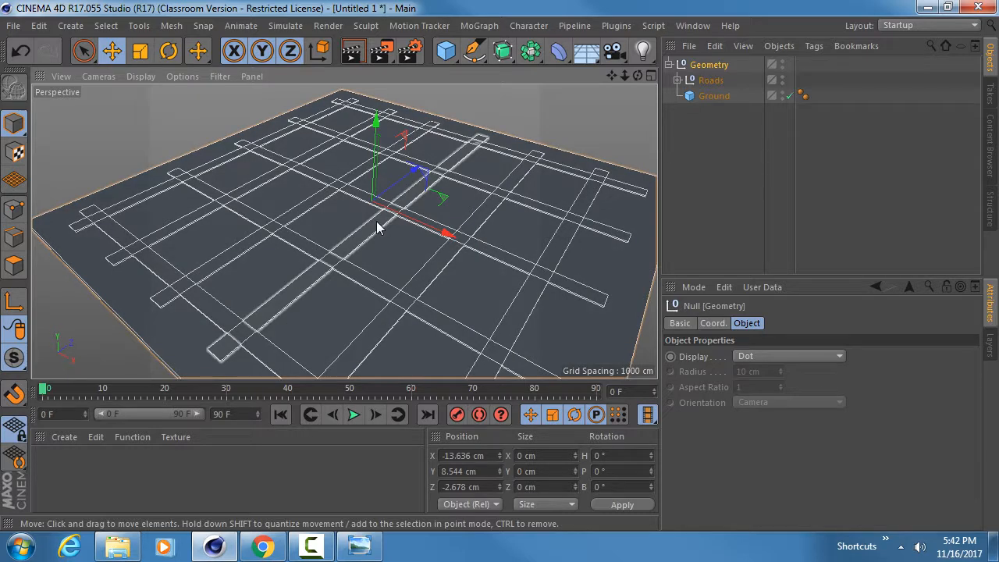
alt+drag(378, 226, 382, 261)
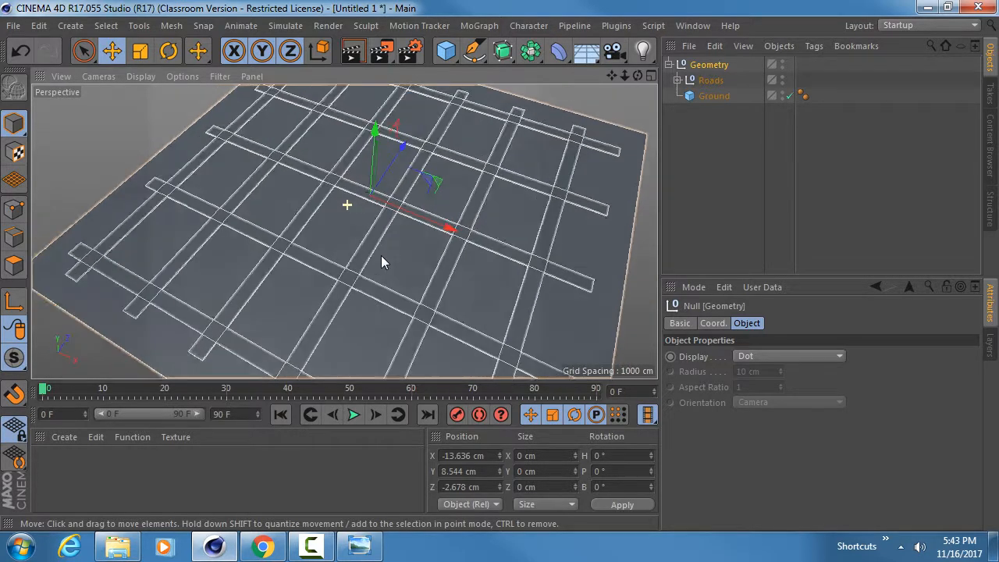
click(781, 64)
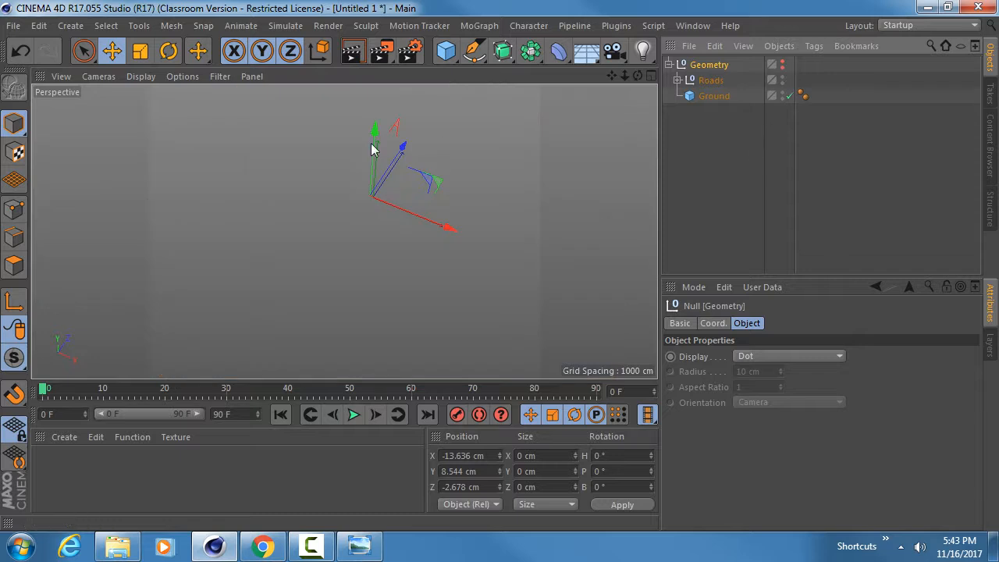
Add a cube for the first building and set its Y size to 400 cm
alt+drag(375, 187, 356, 137)
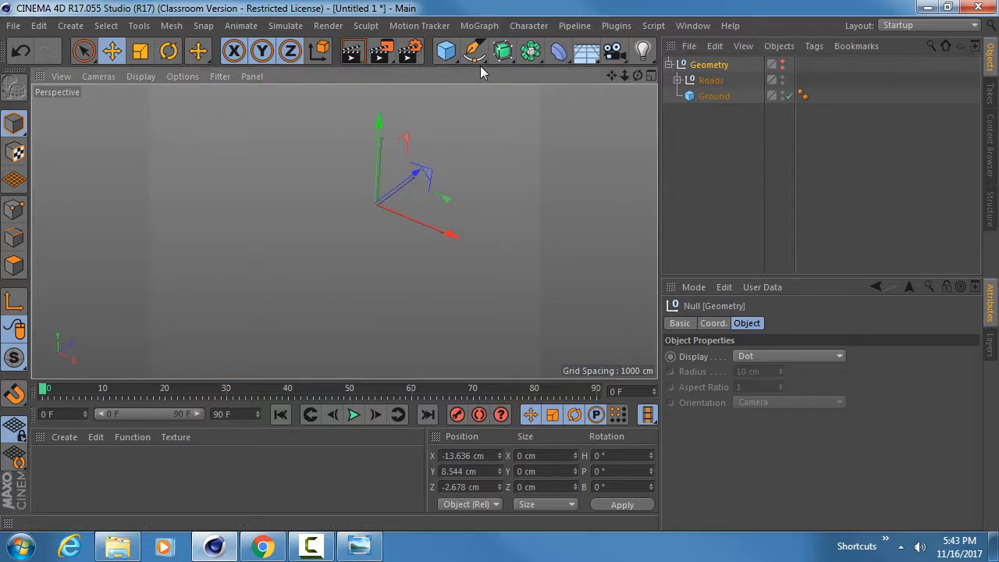
drag(445, 51, 557, 73)
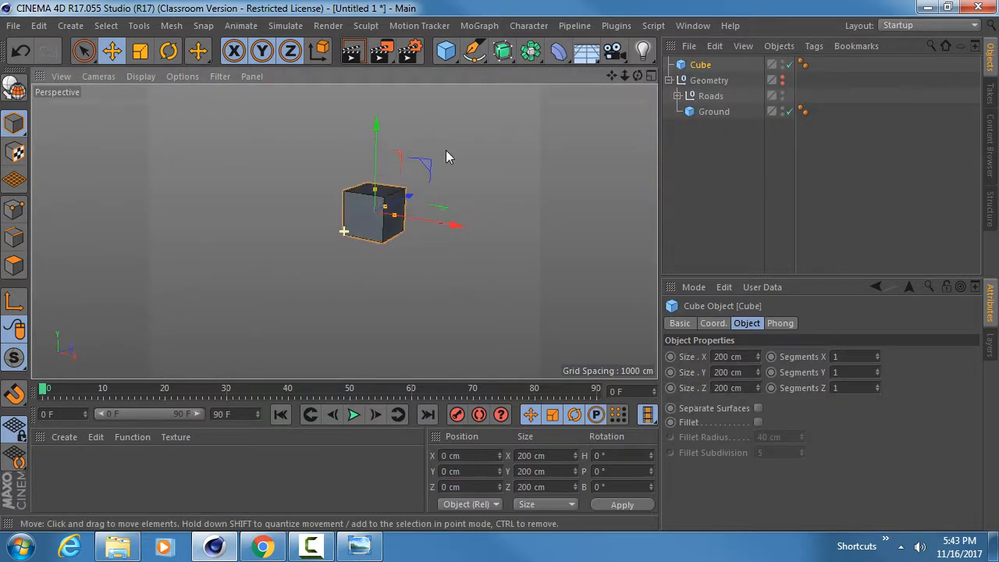
drag(375, 189, 374, 173)
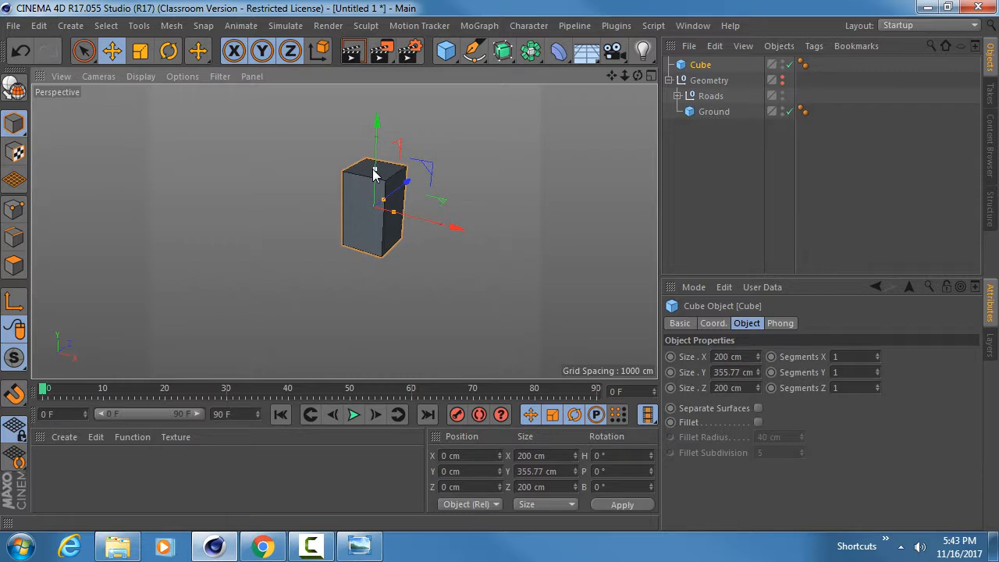
click(736, 372)
text(400)
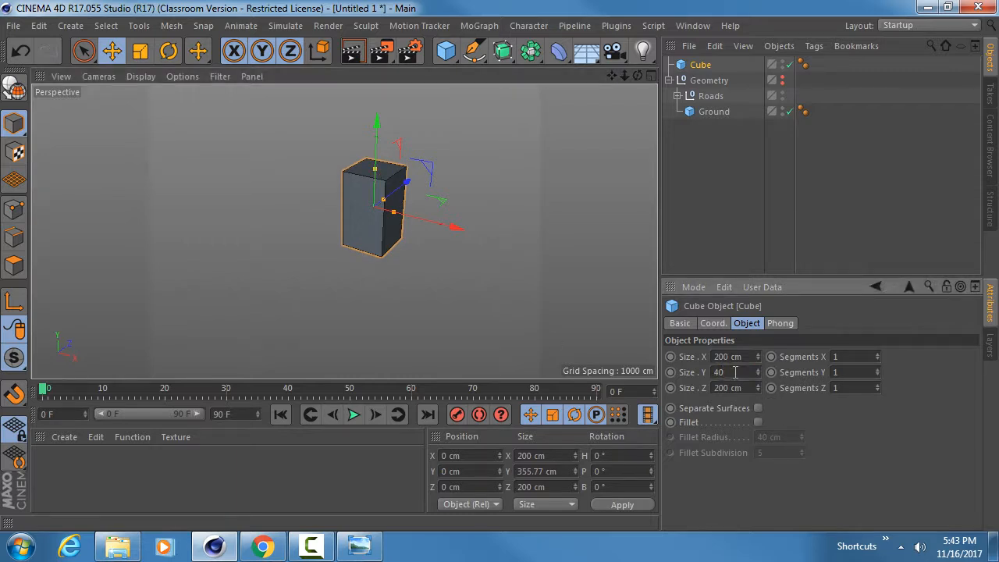
key(Return)
Check the tall building in the reference image and rename the cube Building 1
key(alt+Tab)
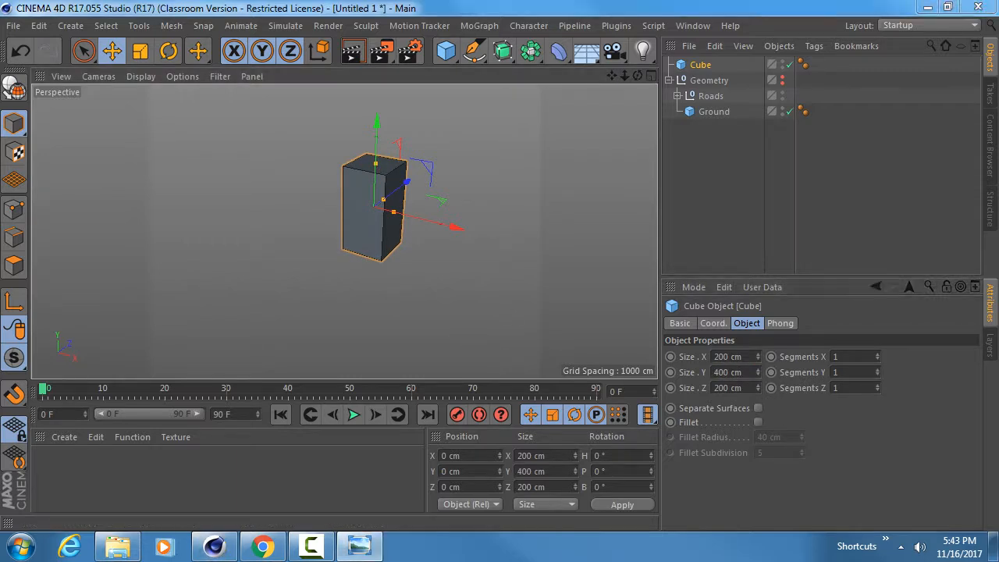
drag(837, 122, 596, 67)
scroll(475, 165, up, 3)
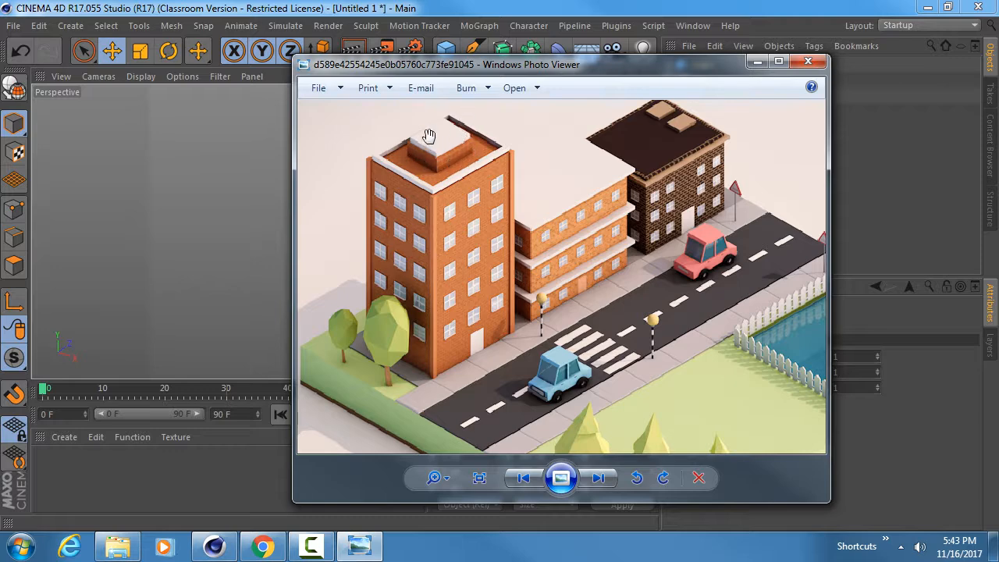
drag(469, 63, 998, 129)
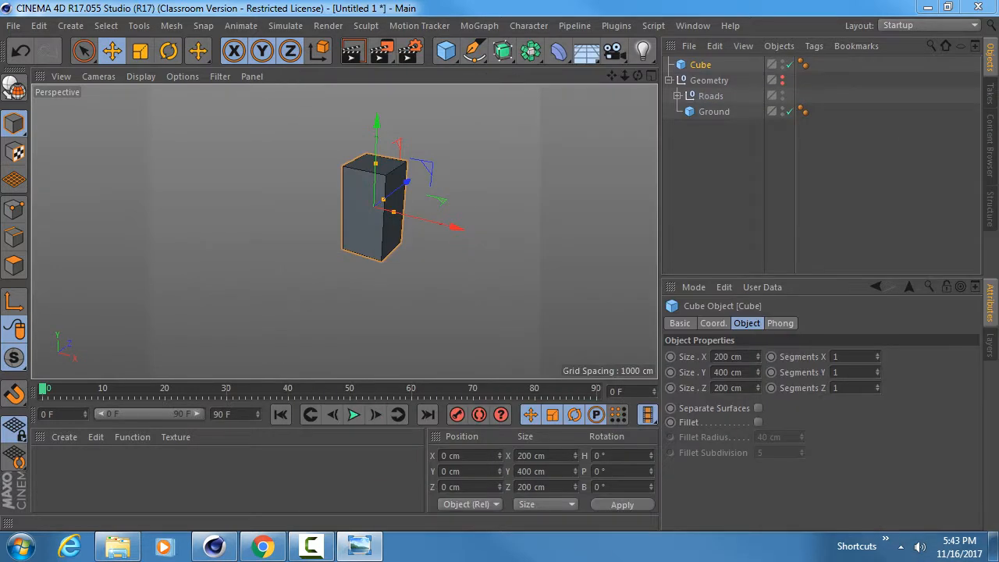
alt+middle_drag(384, 185, 365, 236)
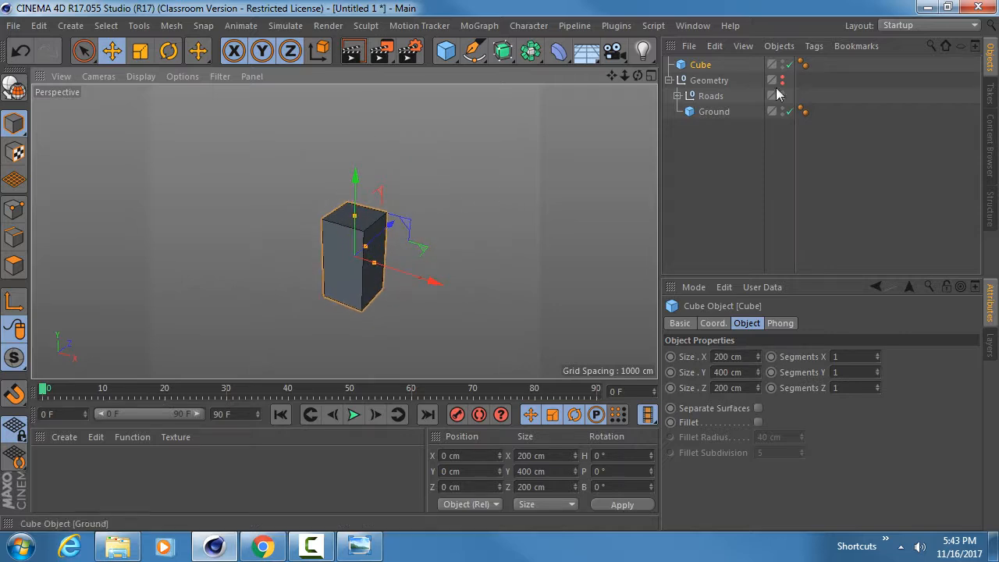
double_click(700, 66)
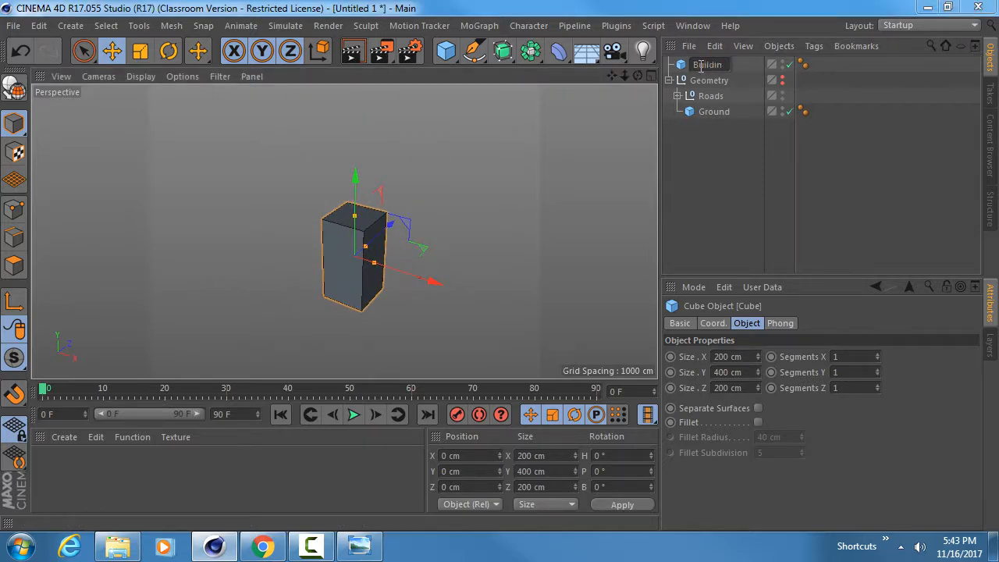
key(Return)
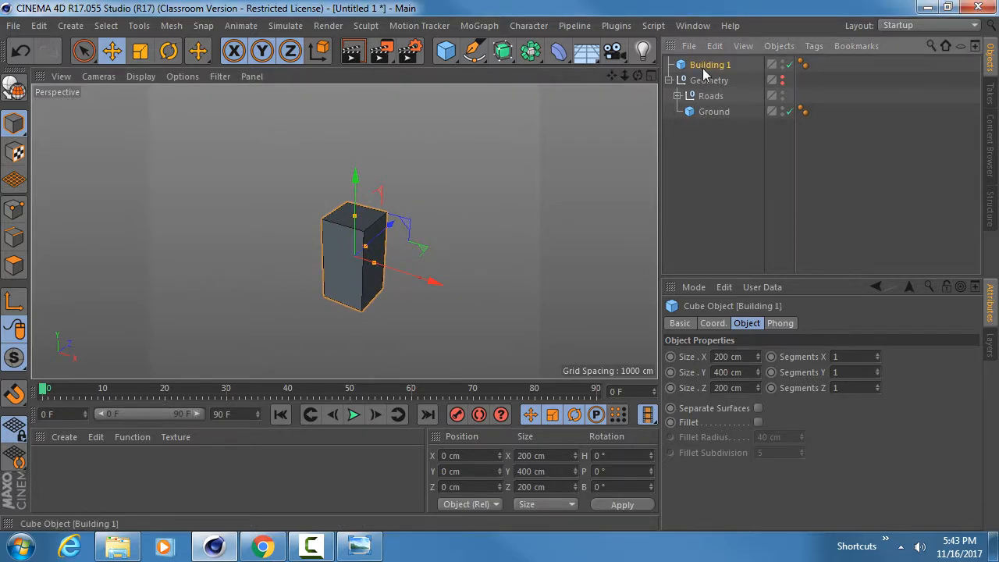
Duplicate Building 1 as its own child, raise the copy to the roof and scale it to about 84.2 cm in X and Z
ctrl+drag(710, 68, 709, 67)
key(ctrl+z)
drag(357, 238, 362, 187)
key(t)
drag(480, 232, 216, 268)
scroll(341, 222, up, 5)
mouse_move(372, 146)
mouse_down()
mouse_move(372, 167)
mouse_move(372, 154)
mouse_up()
Reduce the rooftop block's height to about 50 cm and seat it on the building at a Y position of about 222.5 cm
key(e)
alt+drag(319, 229, 297, 283)
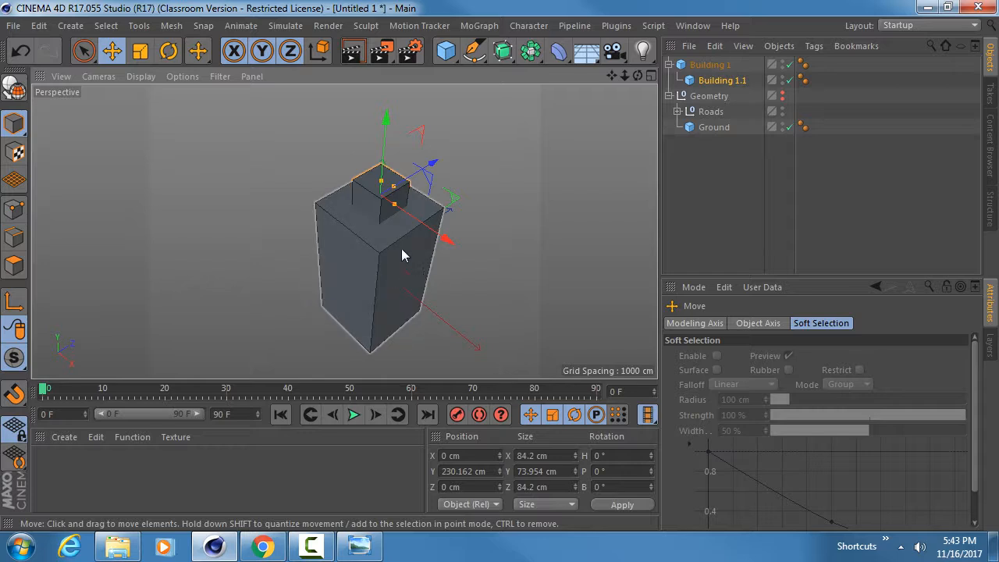
alt+drag(394, 242, 382, 213)
scroll(441, 192, up, 5)
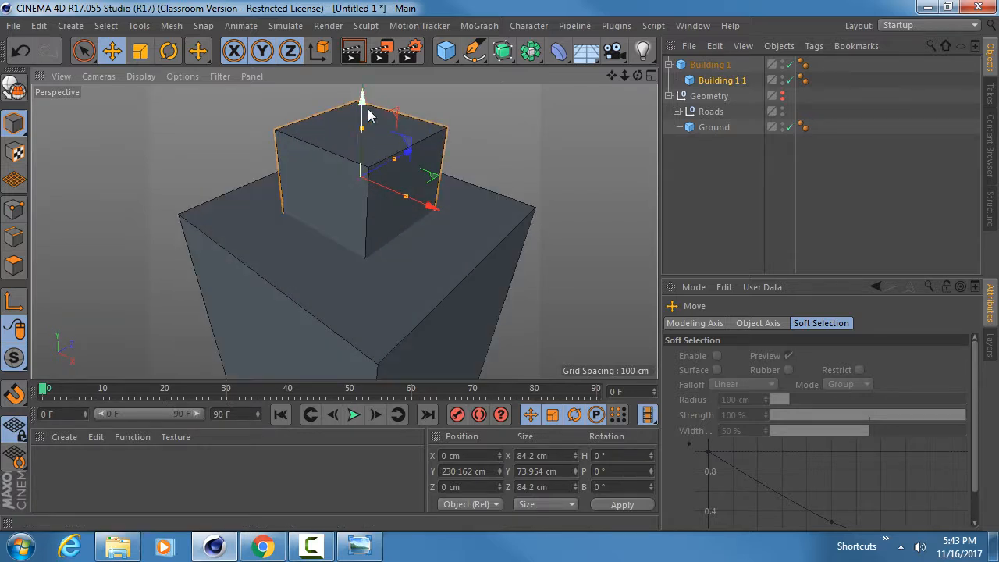
drag(365, 102, 370, 135)
scroll(361, 170, down, 3)
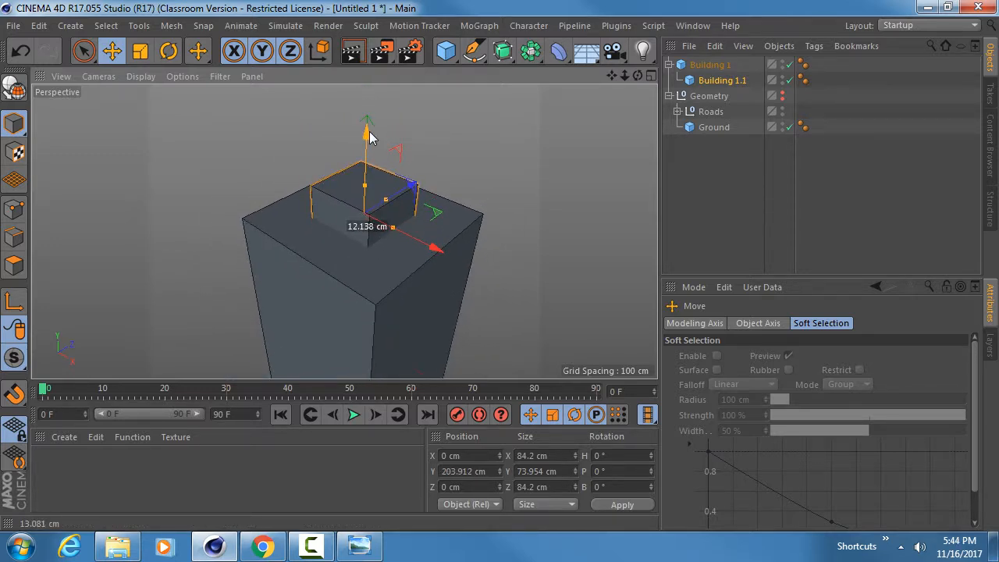
alt+drag(339, 207, 361, 164)
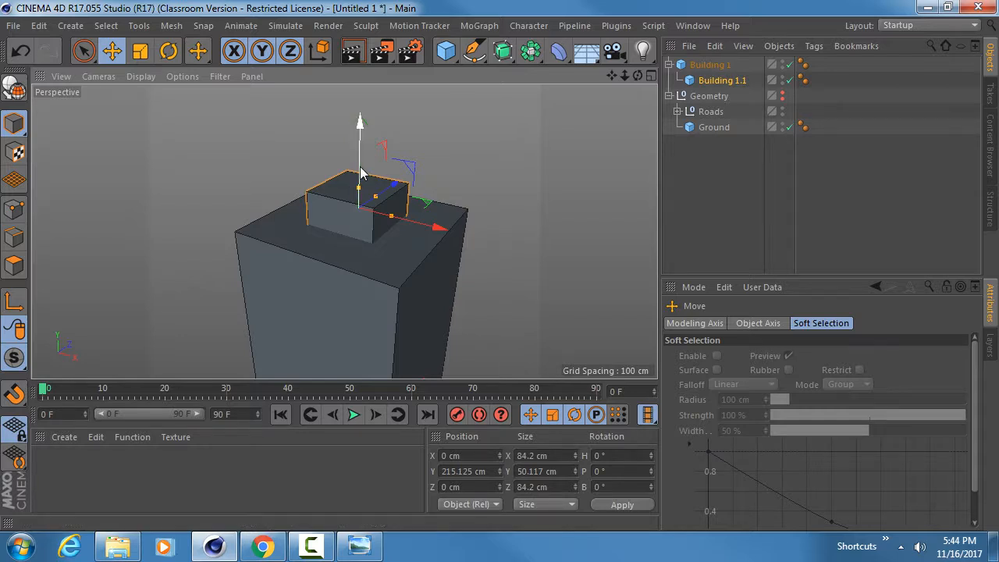
drag(359, 184, 361, 164)
mouse_move(344, 215)
alt+mouse_down()
mouse_move(336, 195)
mouse_move(336, 228)
alt+mouse_up()
Convert Building 1 to an editable polygon object and rename its child block Roof
click(413, 255)
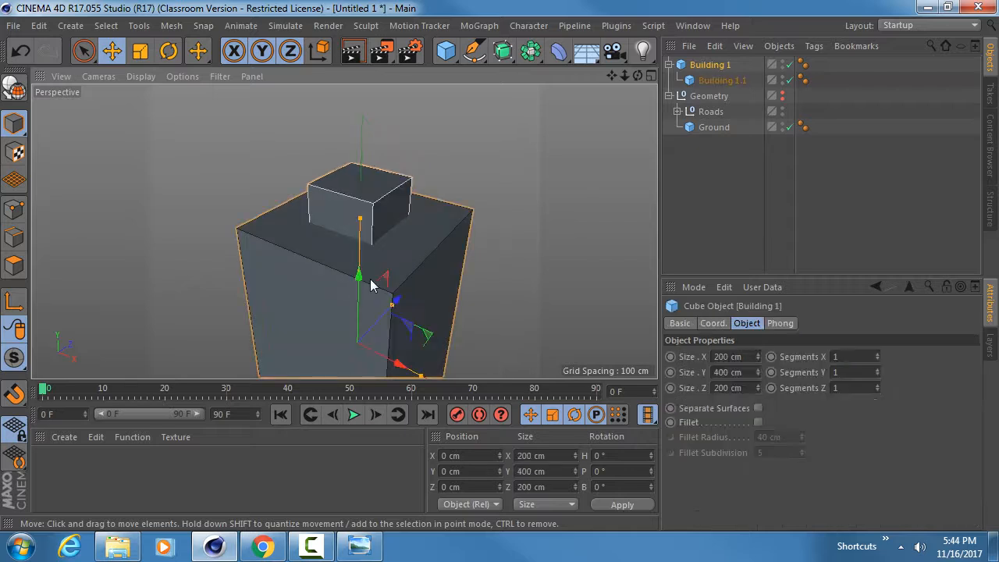
click(715, 69)
key(c)
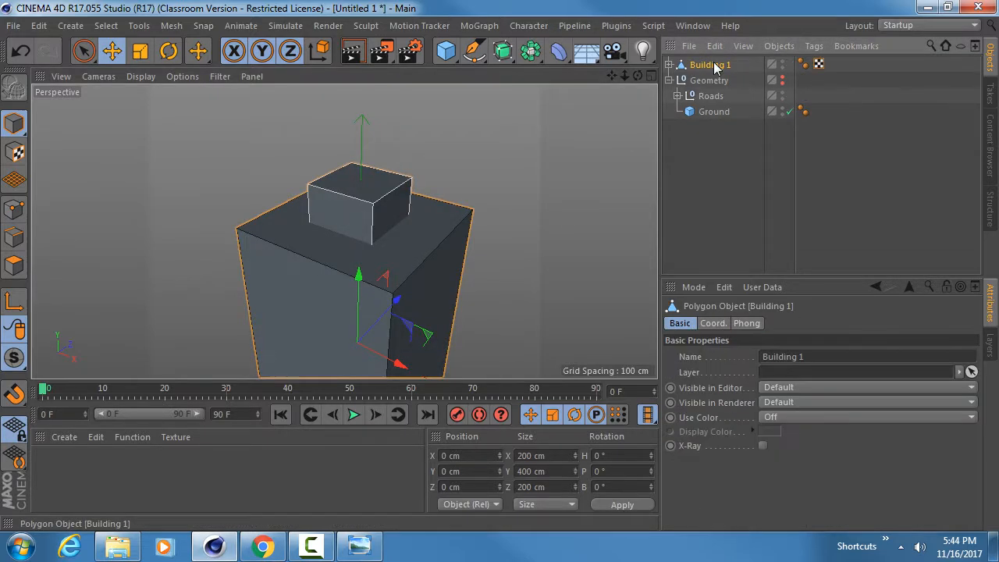
click(669, 66)
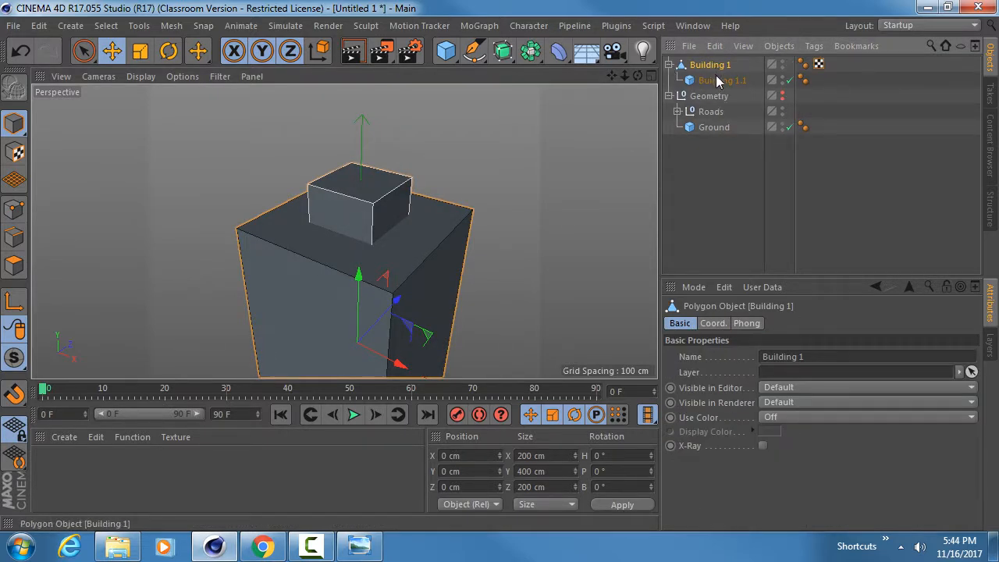
double_click(715, 78)
text(R)
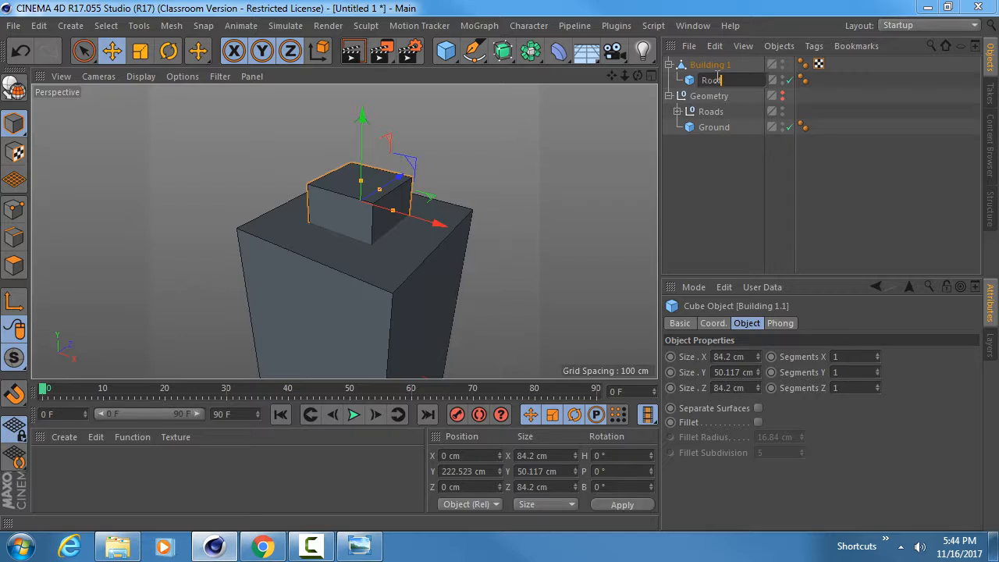
text(oof)
key(Return)
Select the top polygon of Building 1, check the roof edge in the reference image, and split the polygon into a separate object
click(709, 64)
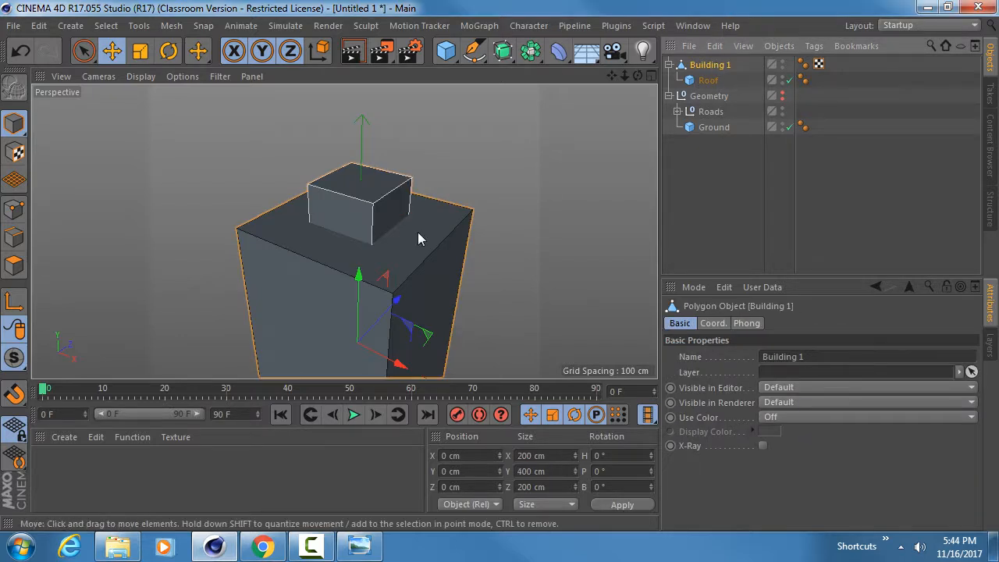
alt+middle_drag(419, 238, 419, 177)
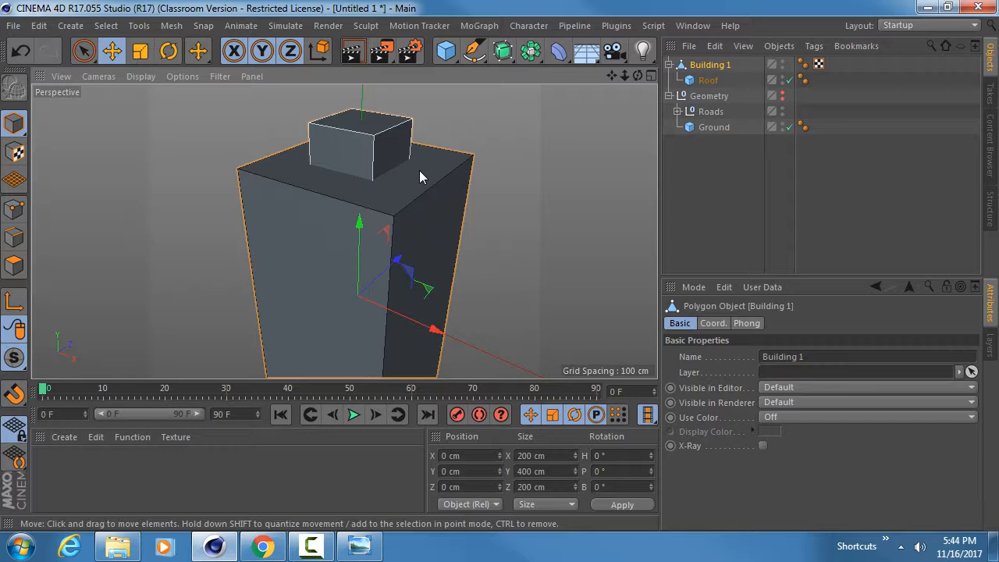
click(447, 51)
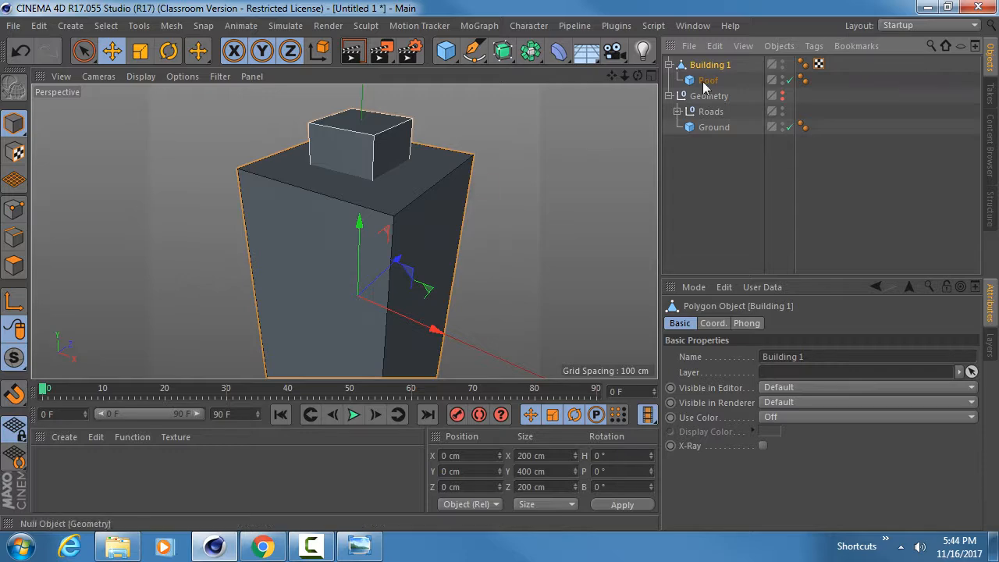
click(14, 265)
click(368, 196)
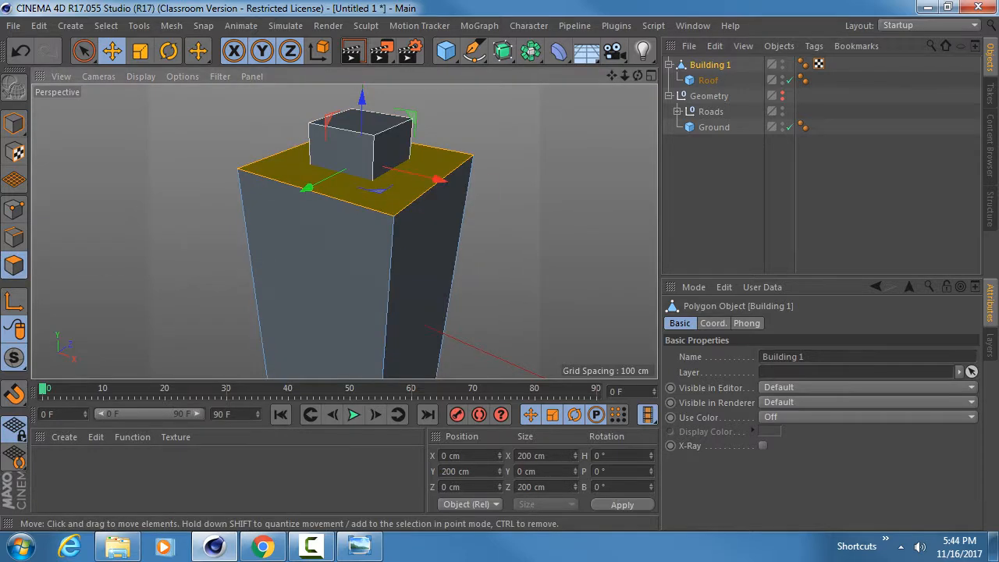
drag(998, 164, 632, 138)
scroll(473, 244, up, 4)
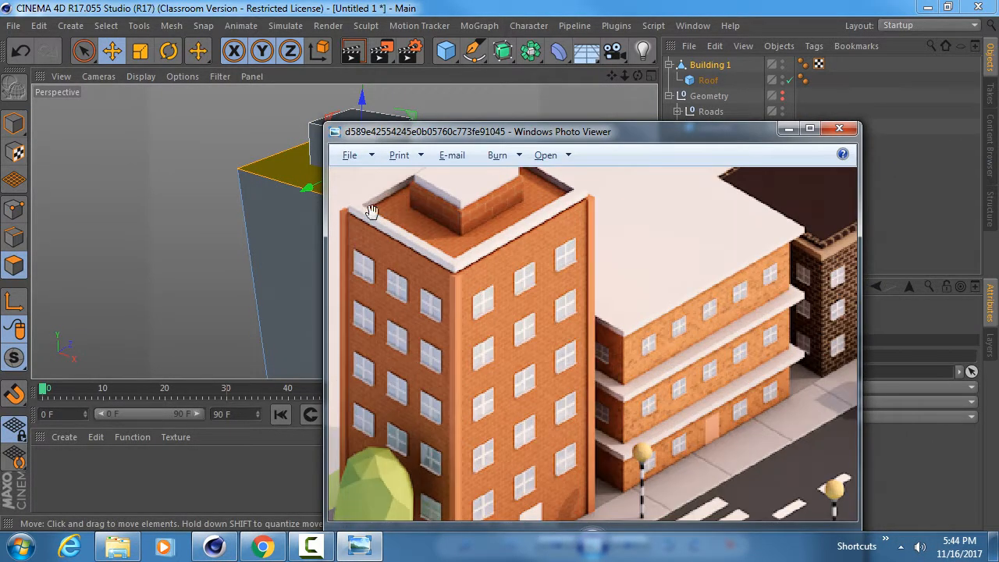
drag(491, 193, 508, 227)
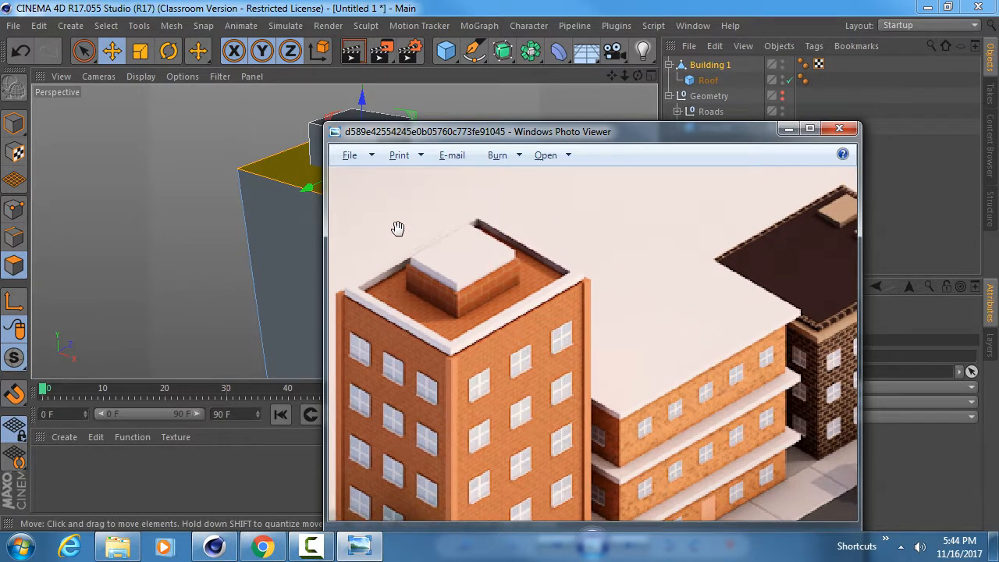
key(alt+Tab)
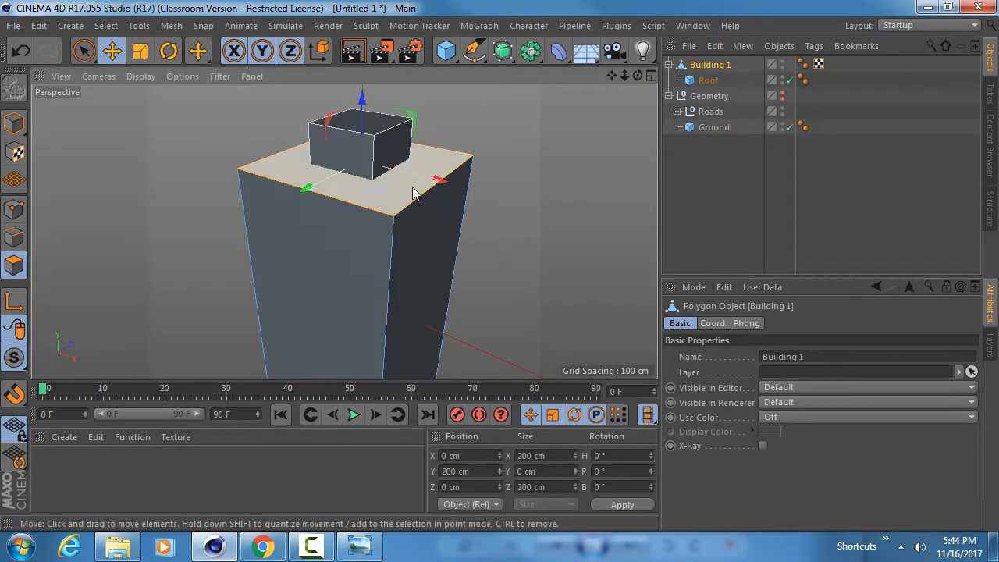
key(u)
key(p)
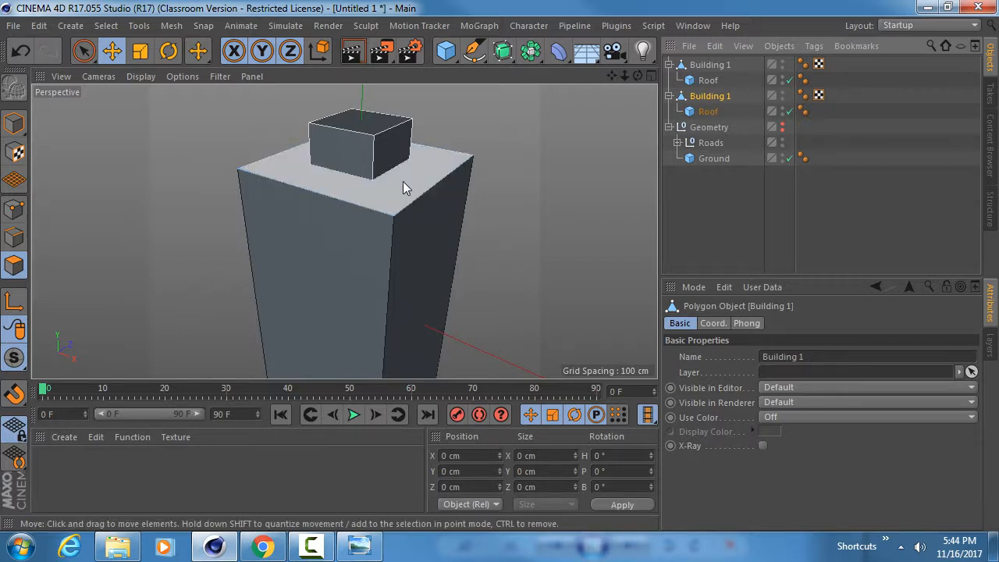
Delete the duplicate Roof under the split-off object and rename that object Roof Ledge
key(u)
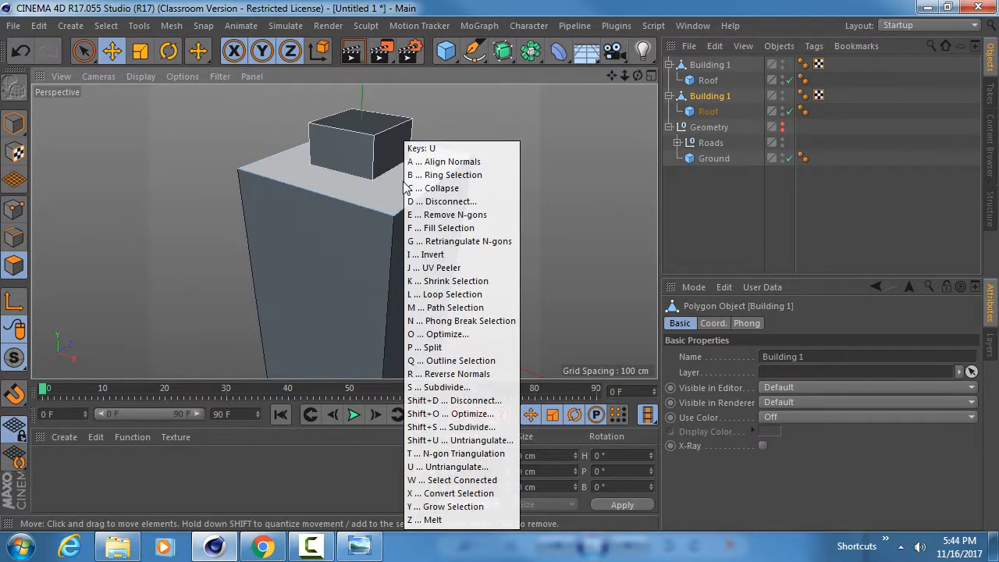
key(Escape)
click(707, 111)
key(Delete)
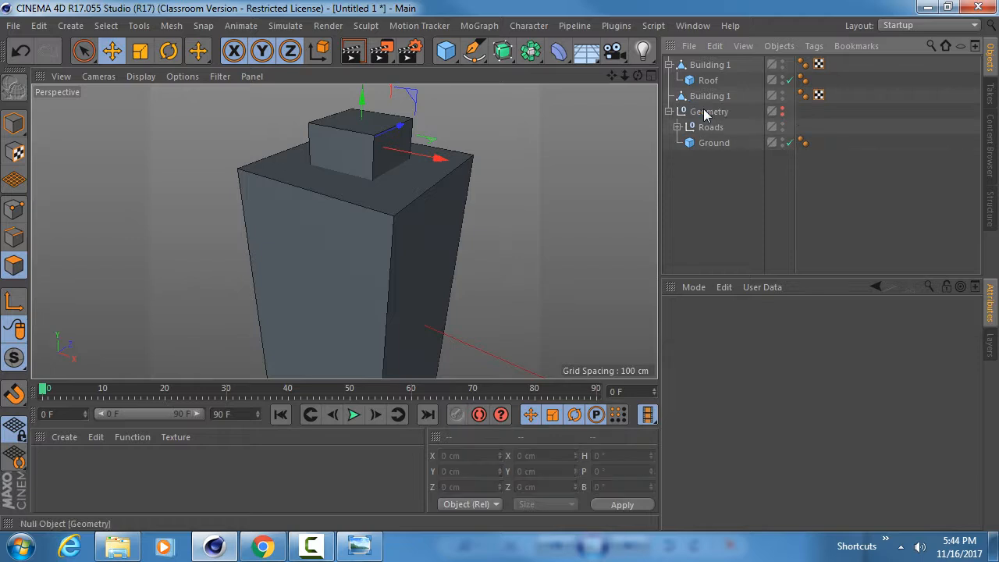
double_click(705, 96)
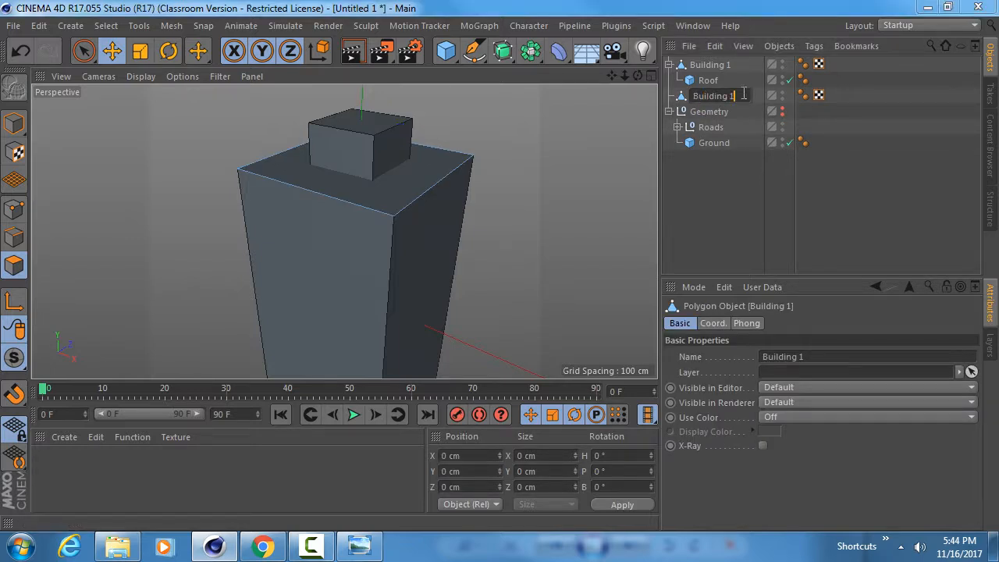
drag(743, 94, 684, 100)
text(Roof)
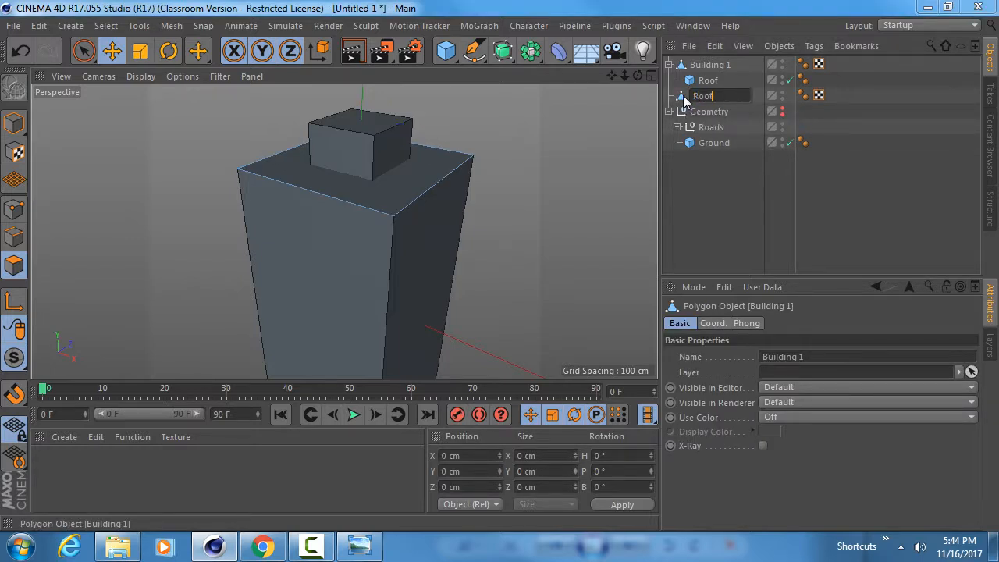
text( Ledge)
key(Return)
Inset the Roof Ledge polygon with Extrude Inner and delete its inner face to leave a narrow rim
scroll(379, 202, up, 5)
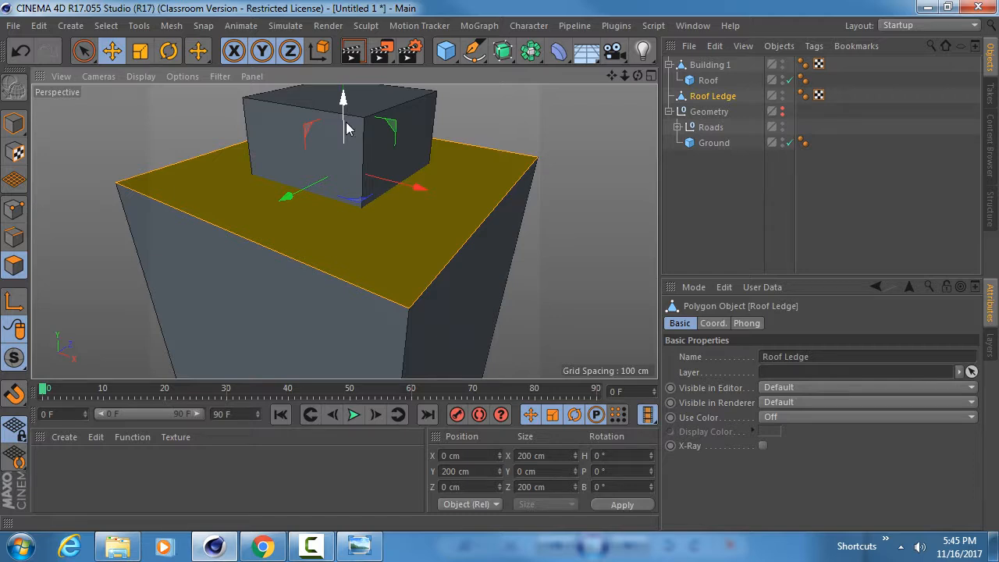
key(i)
drag(430, 258, 359, 278)
key(Delete)
Select all Roof Ledge polygons and scale them down to about 186.6 cm in X and Z
key(ctrl+a)
key(t)
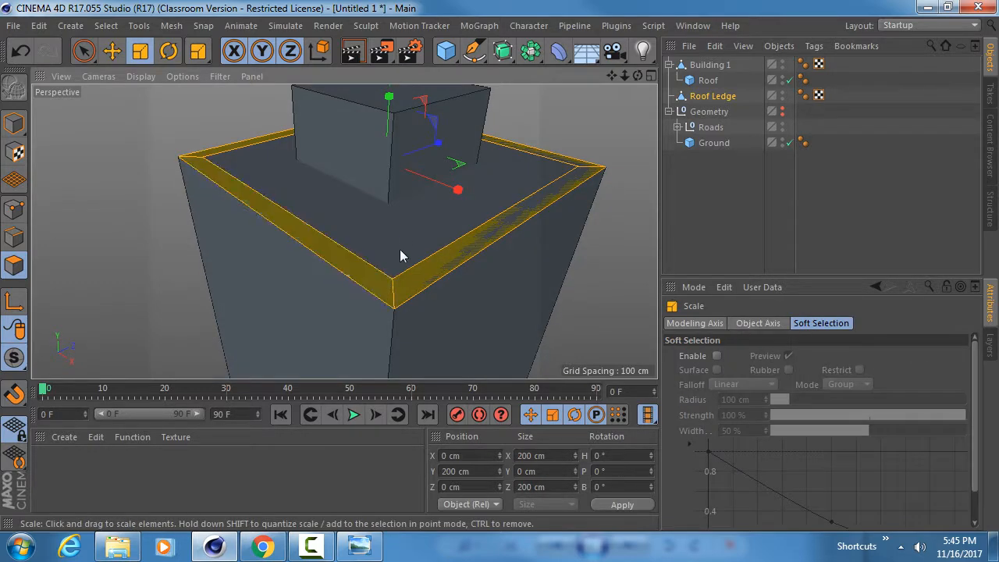
alt+drag(399, 248, 358, 217)
alt+drag(297, 214, 312, 256)
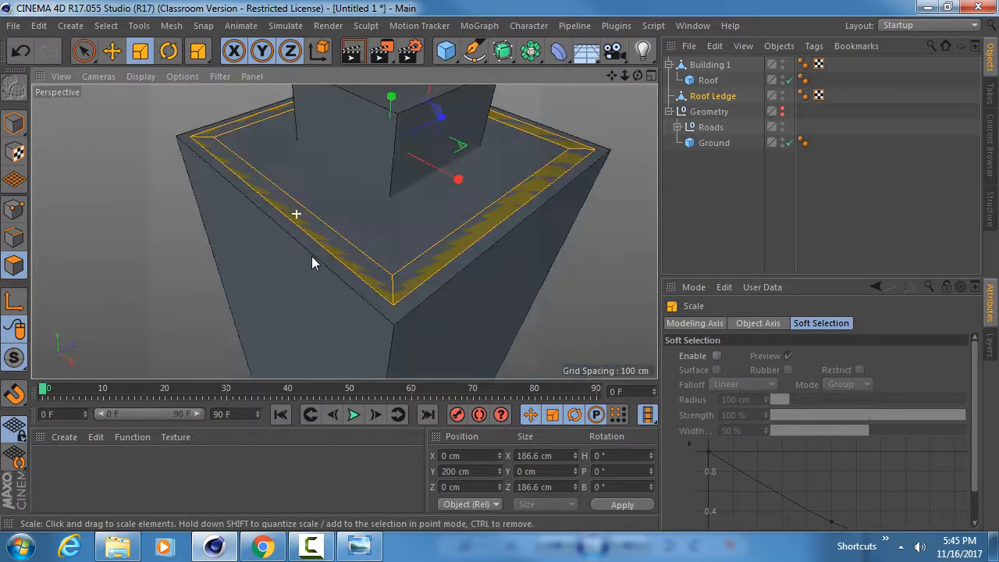
alt+drag(395, 290, 401, 201)
Extrude the ledge rim upward along Y by about 16 cm to form a raised parapet
key(e)
drag(376, 127, 379, 100)
alt+drag(336, 193, 336, 220)
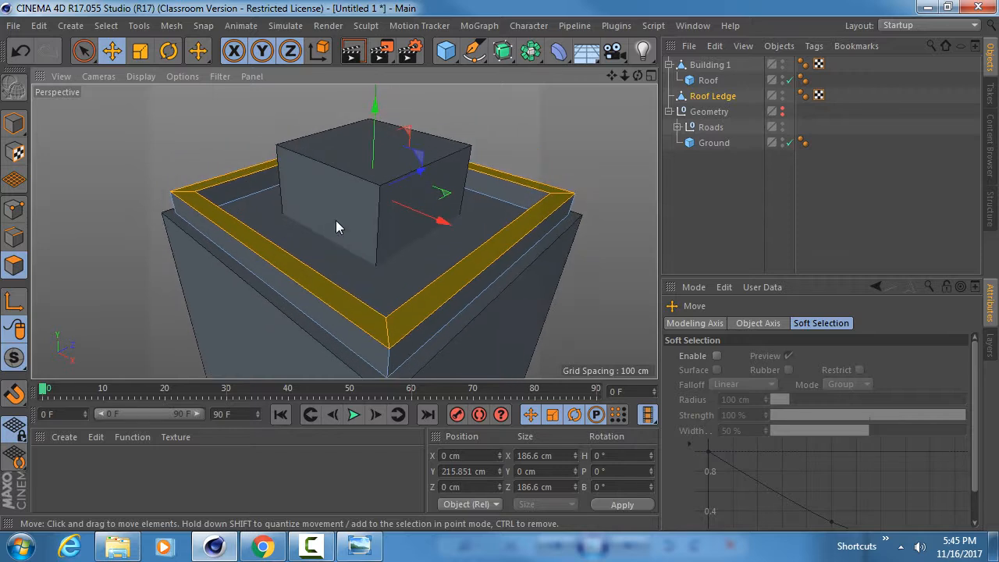
key(d)
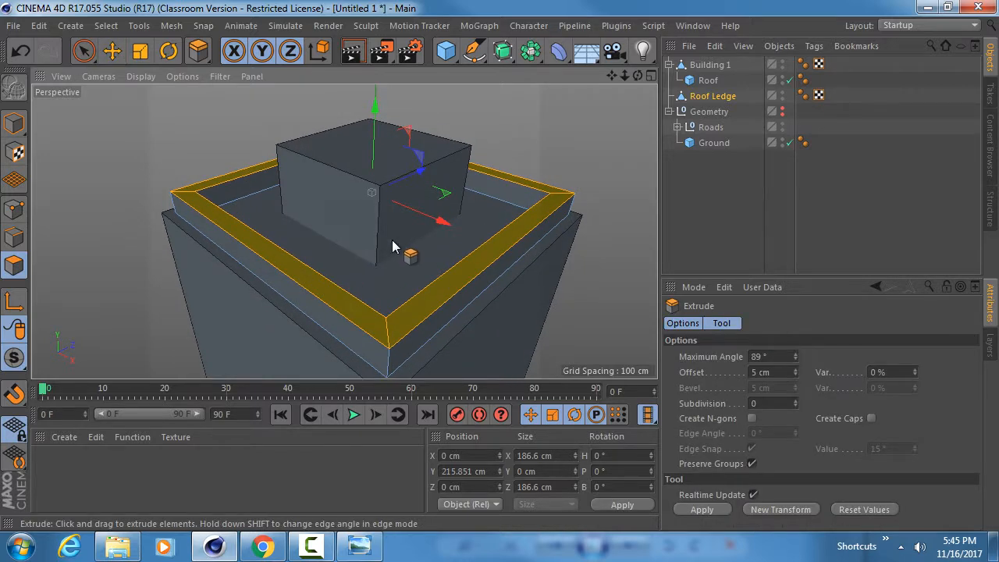
drag(338, 242, 402, 234)
key(ctrl+z)
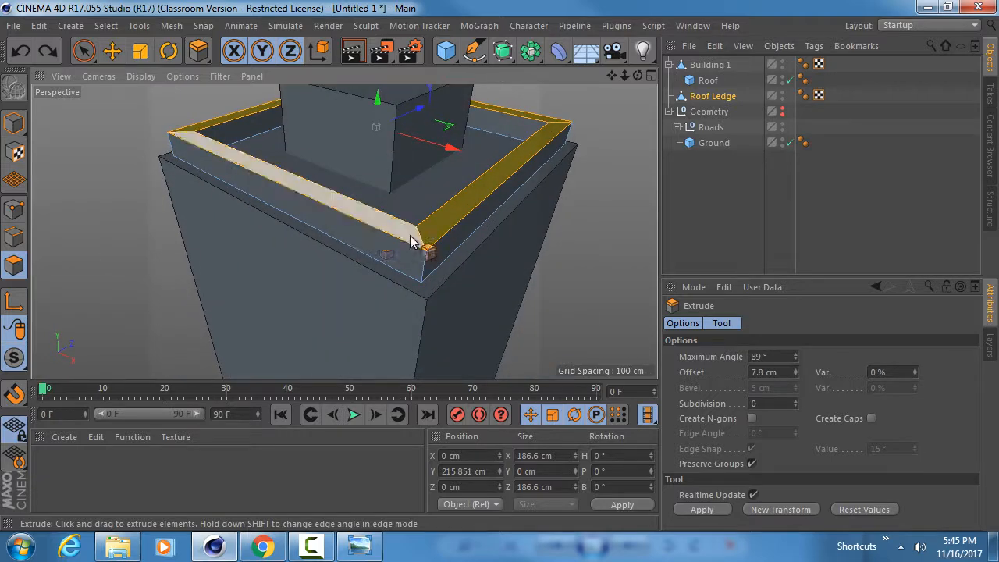
Make Roof Ledge a child of Building 1 and select Building 1
alt+right_drag(411, 235, 350, 237)
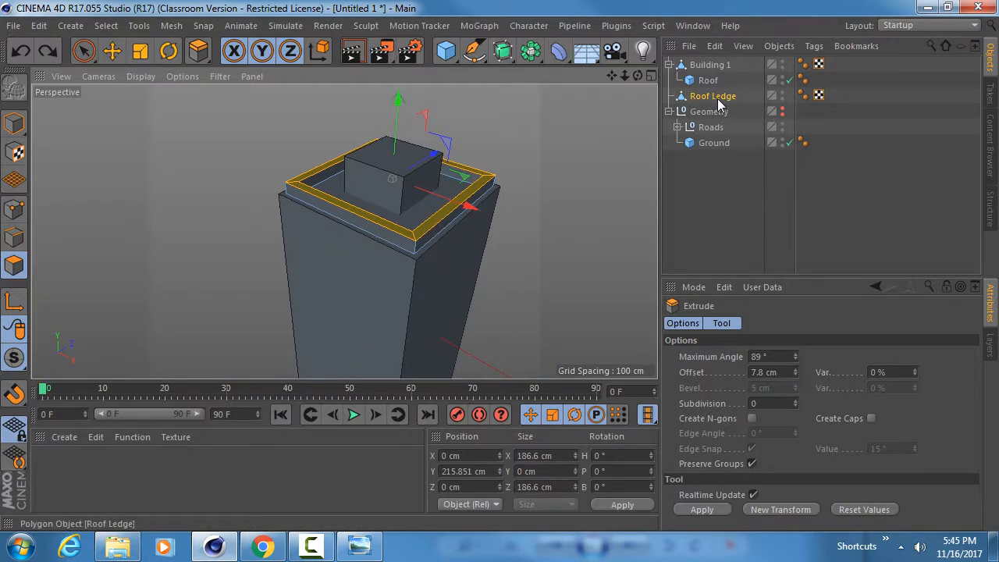
drag(718, 103, 721, 71)
click(708, 64)
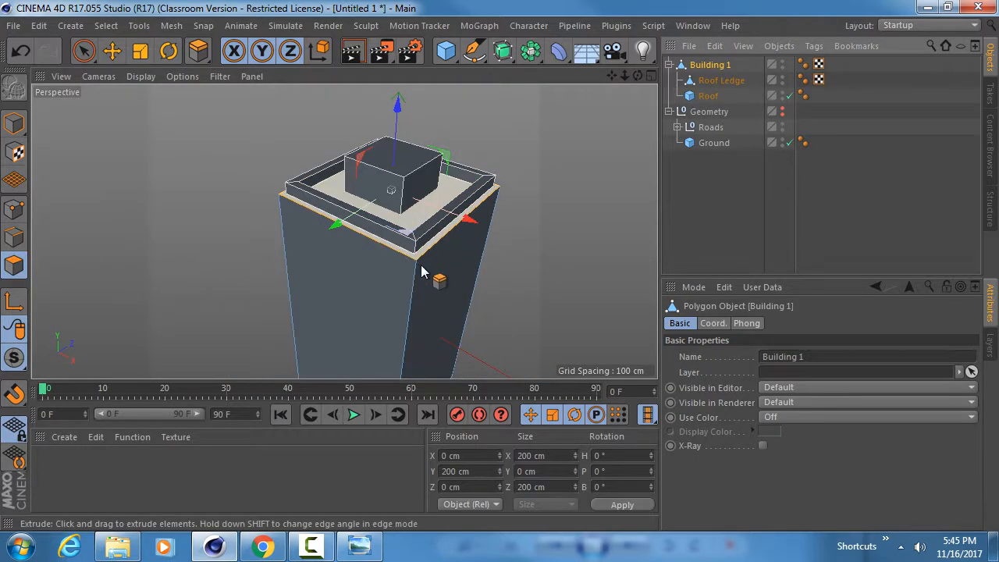
Select the front wall polygon of Building 1 and split it off into a separate object
alt+drag(428, 289, 380, 265)
key(9)
click(345, 256)
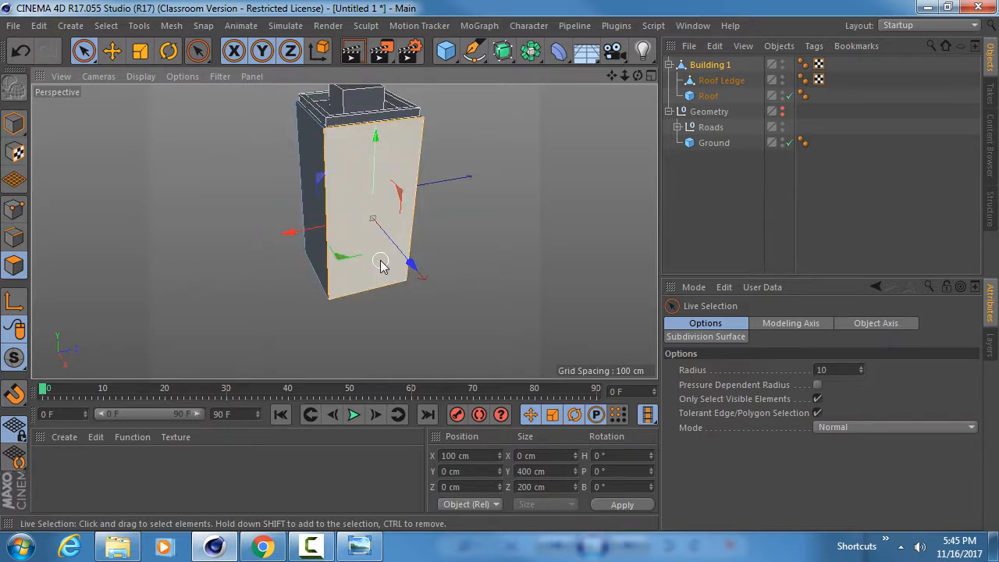
key(u)
key(p)
Delete the duplicated Roof Ledge and Roof from the split-off object and rename that object Door
click(715, 126)
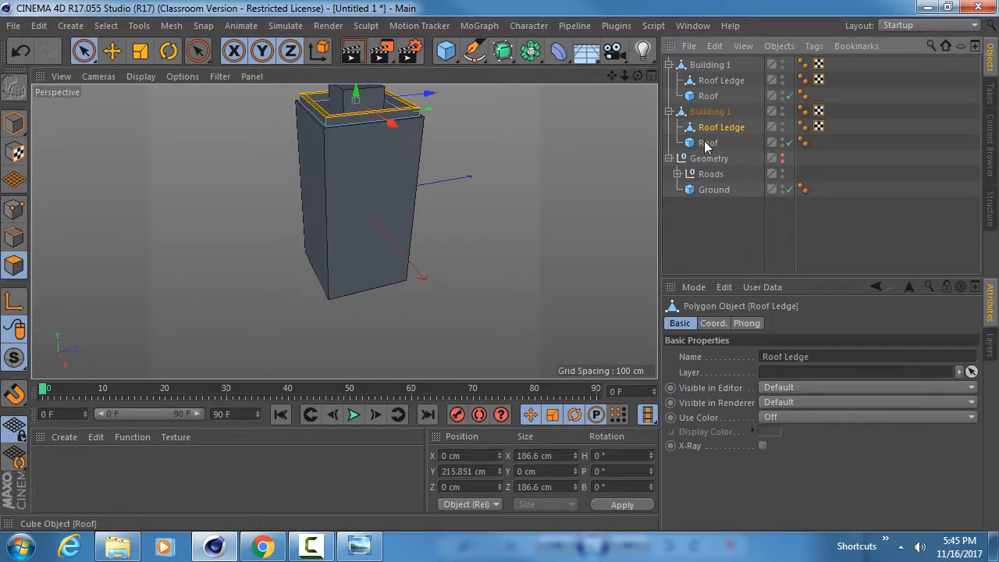
ctrl+click(707, 143)
key(Delete)
click(710, 111)
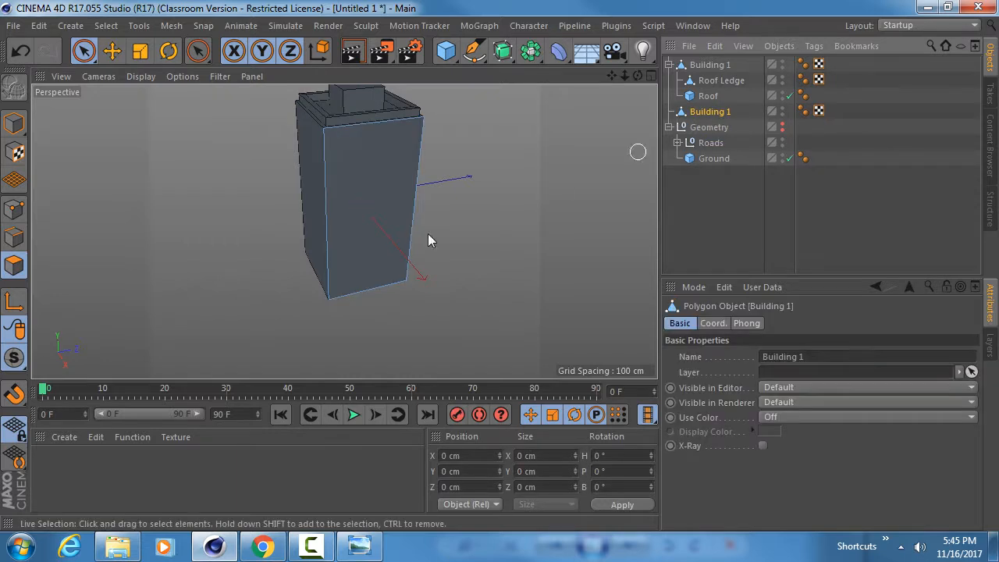
double_click(722, 112)
text(Door)
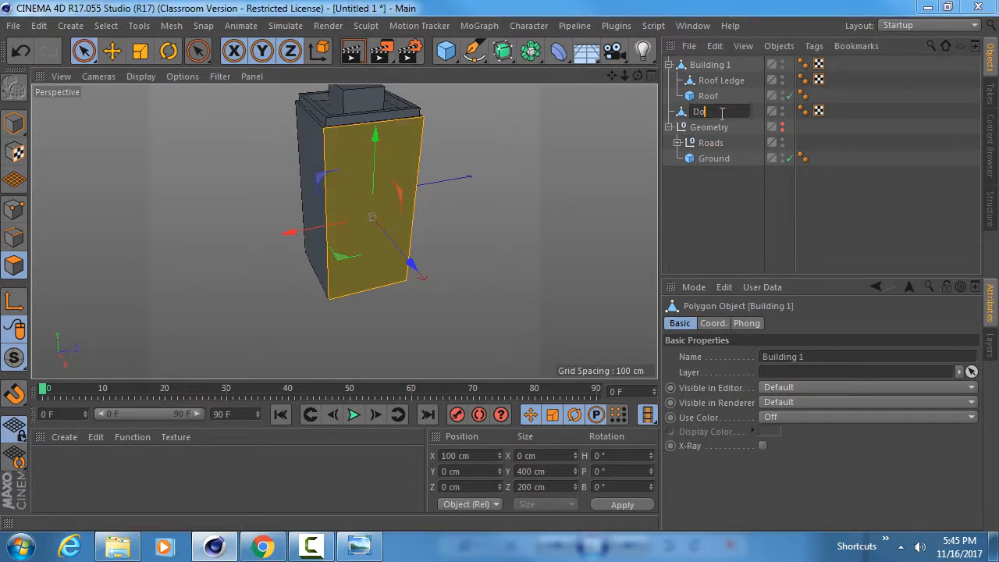
key(Return)
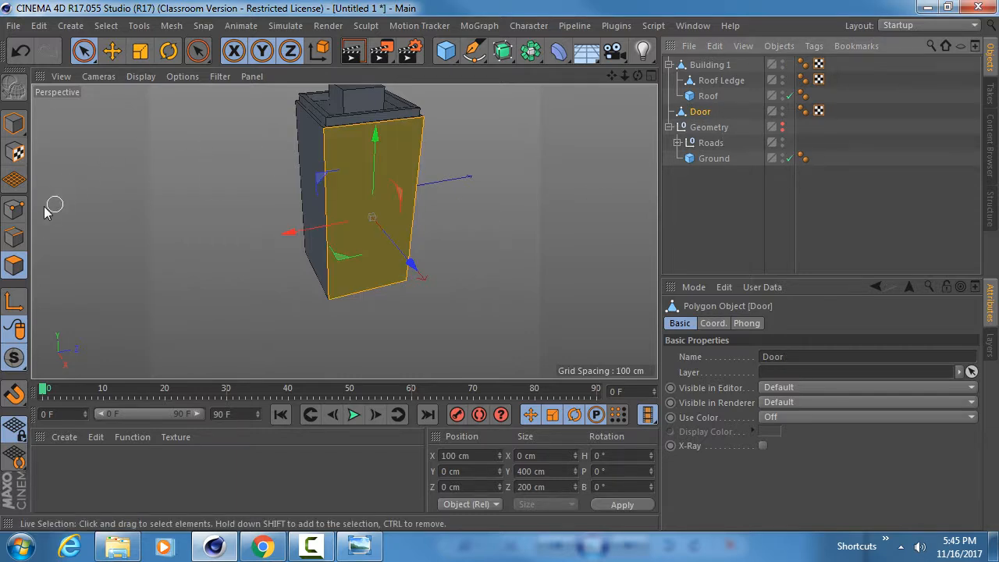
click(14, 237)
click(376, 121)
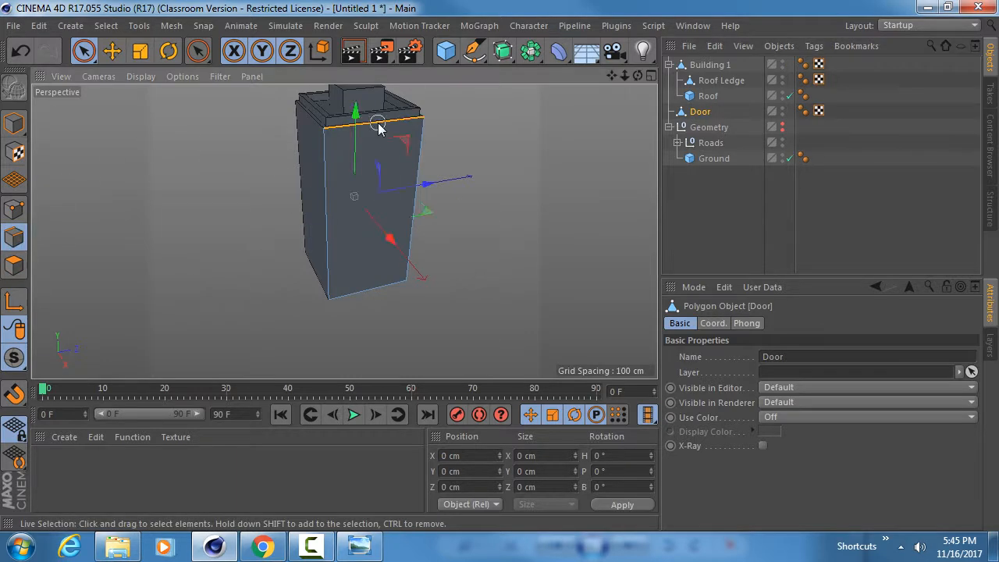
alt+drag(364, 254, 346, 180)
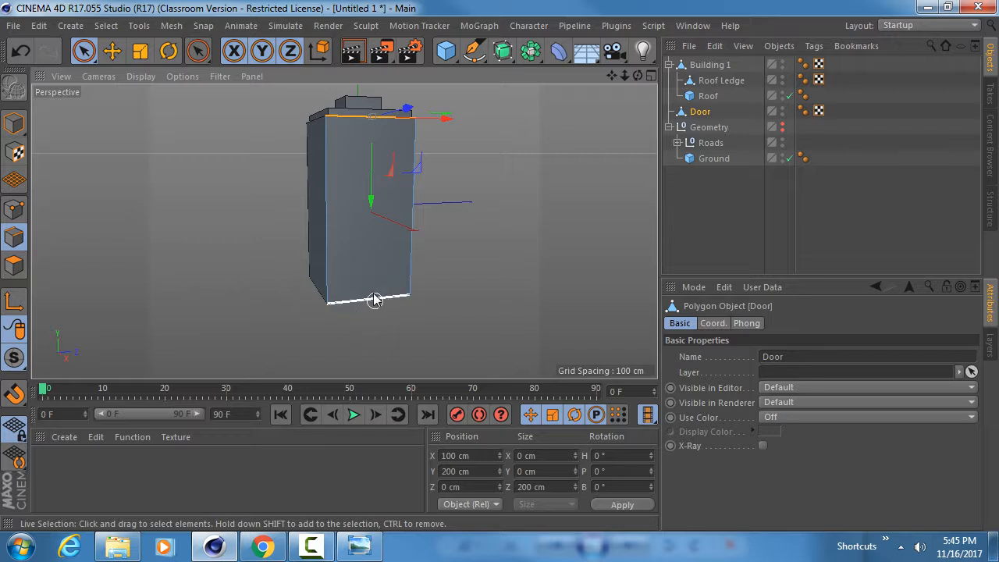
click(167, 247)
click(14, 266)
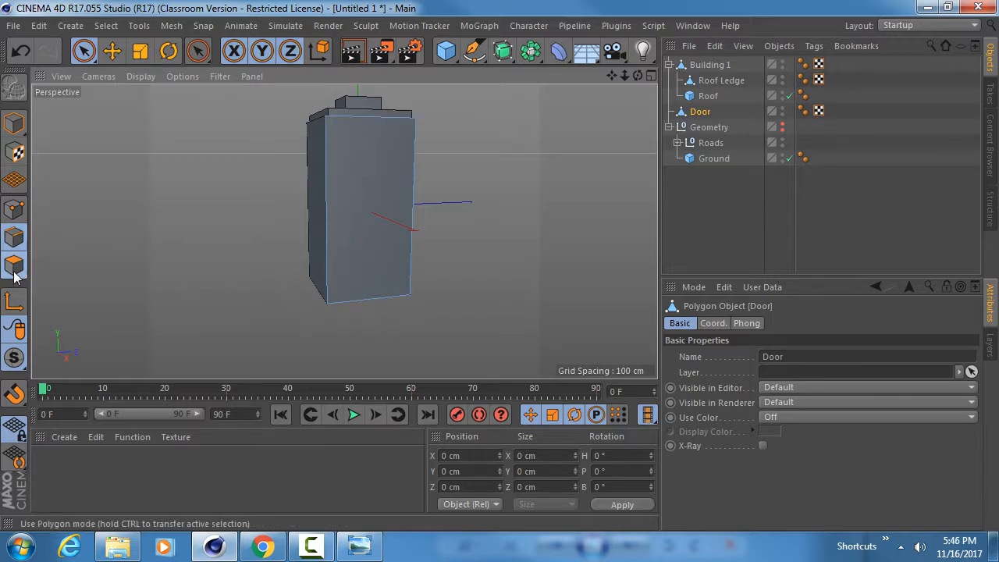
Try to scale the Door polygon to about 74.4 by 148.8 cm and move it down to the wall's base
click(380, 269)
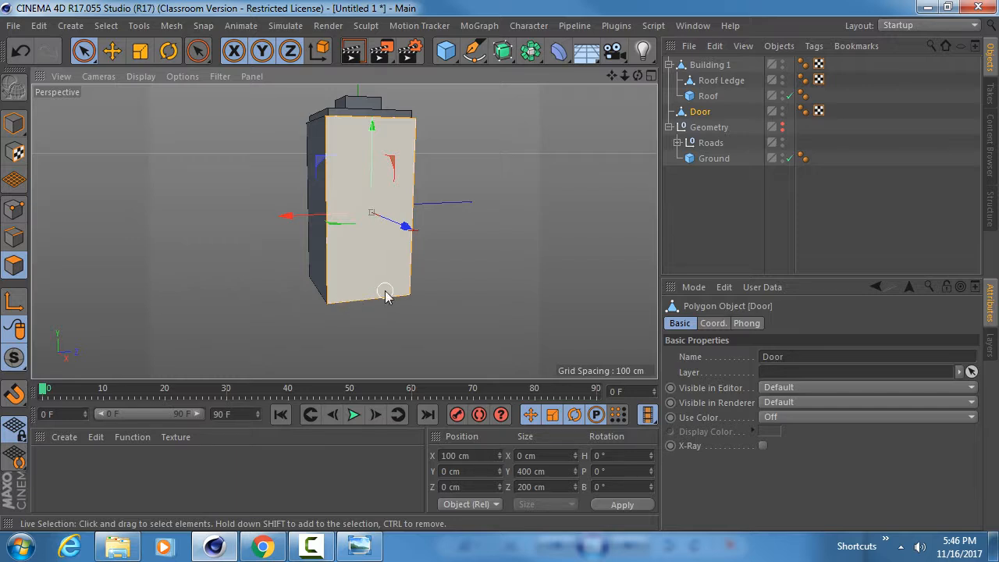
key(t)
drag(548, 303, 417, 293)
drag(225, 284, 78, 323)
key(e)
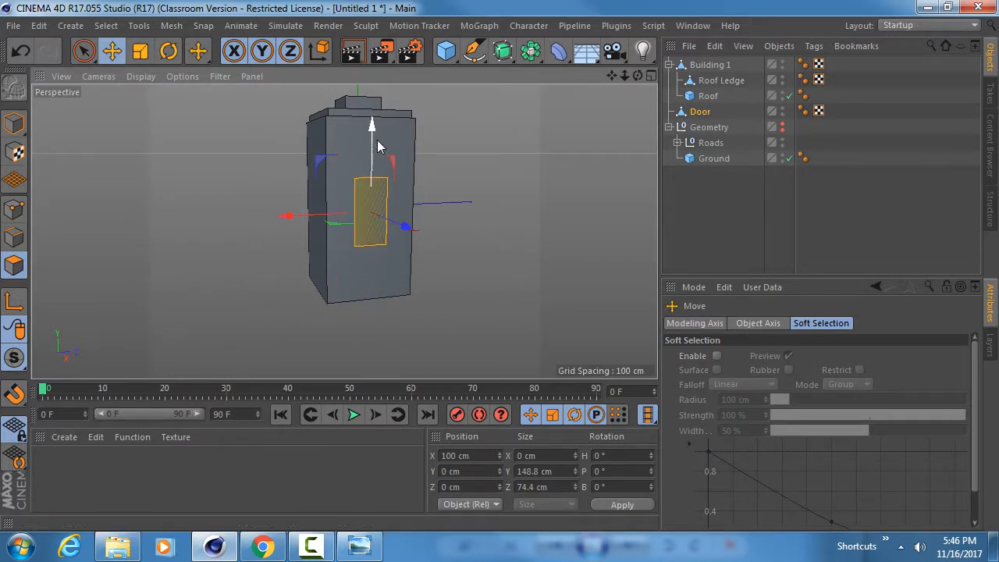
drag(377, 139, 373, 200)
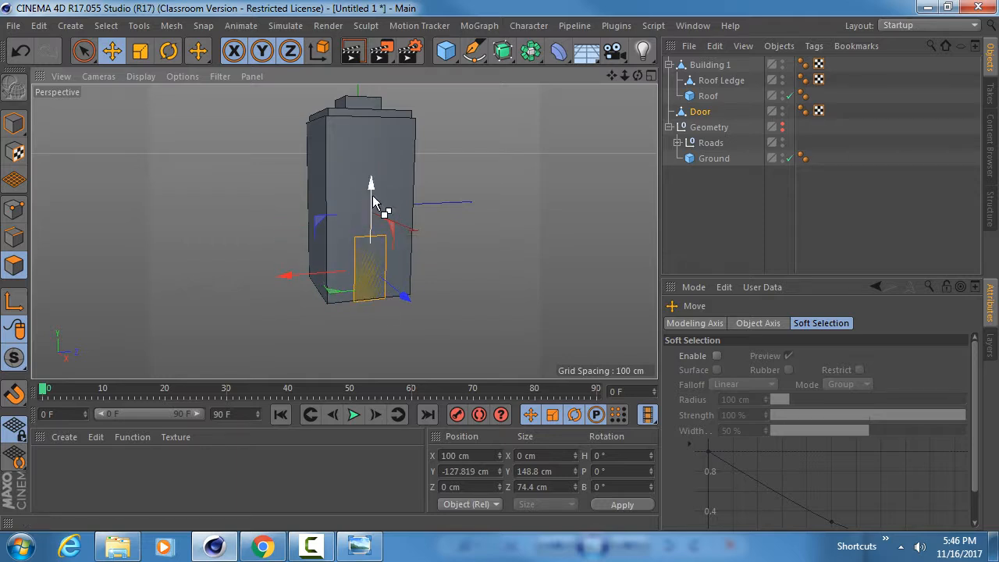
key(ctrl+z)
key(ctrl+z)
Lower the top edge of Door until the polygon is about 71.8 cm tall
click(14, 237)
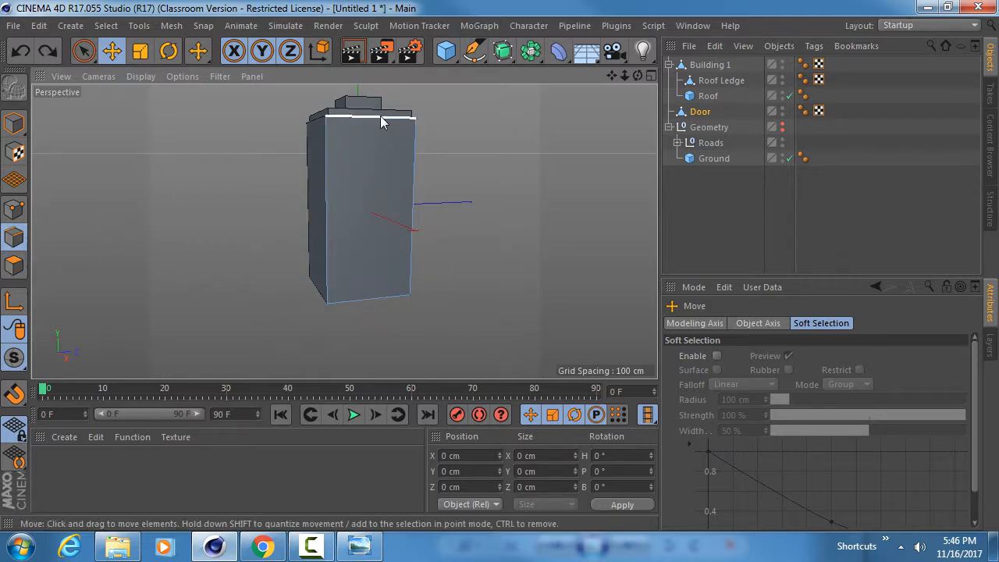
click(380, 115)
drag(372, 164, 368, 314)
Scale both side edges of Door inward along Z to a width of about 37.4 cm
click(327, 285)
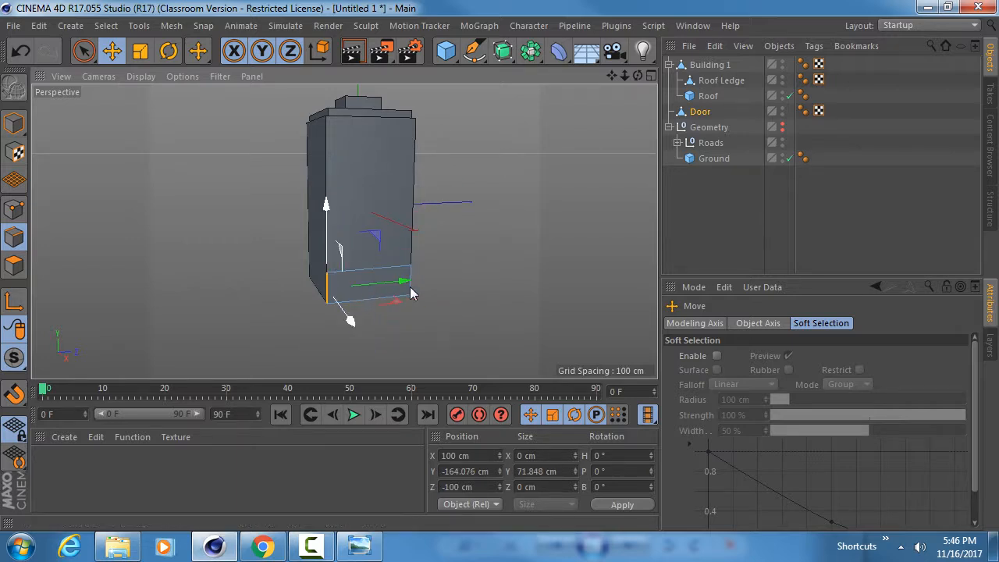
shift+click(410, 280)
key(t)
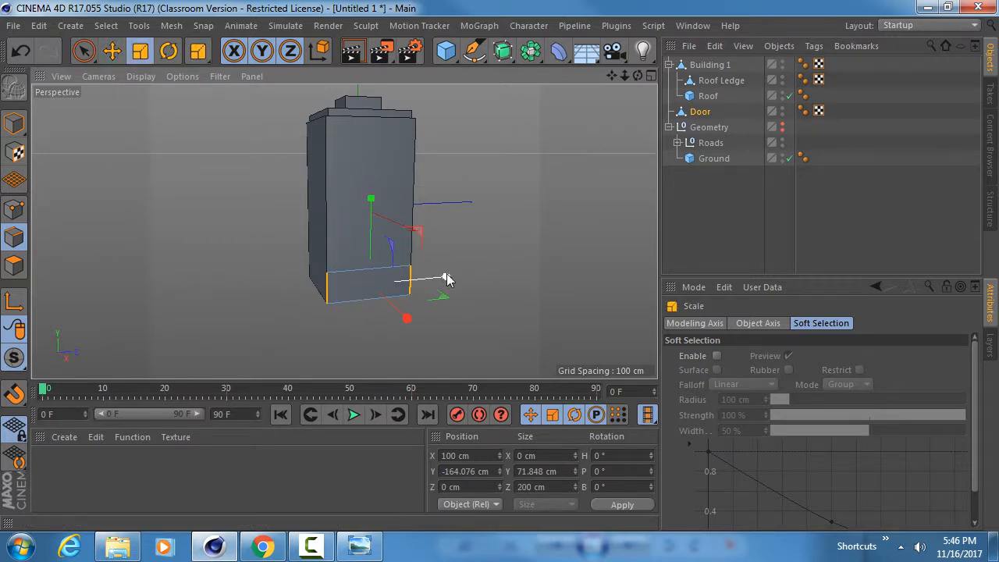
drag(445, 278, 368, 273)
alt+right_drag(368, 270, 468, 261)
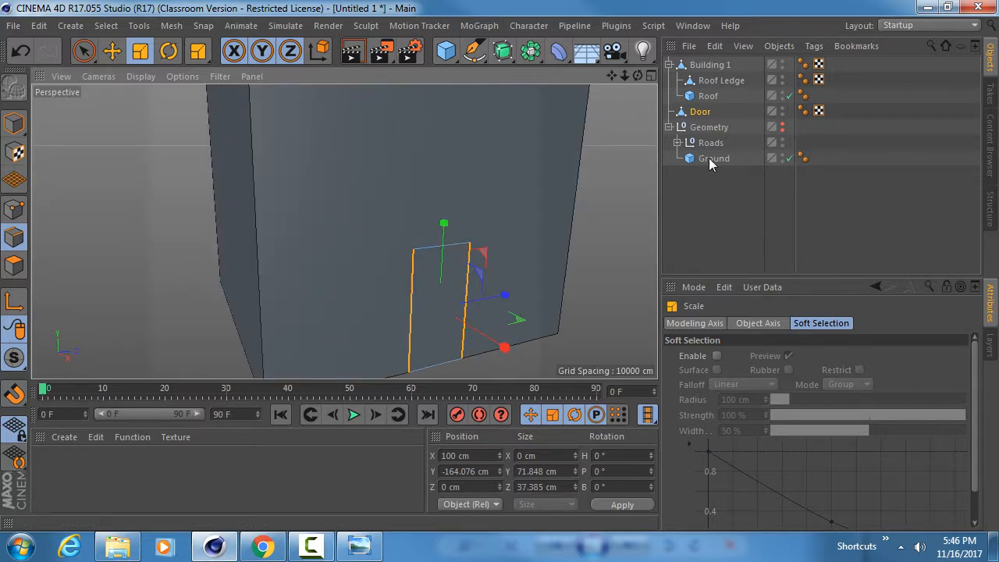
Extrude the Door polygon about 3 cm out from the wall and make Door a child of Building 1
click(702, 112)
alt+middle_drag(372, 251, 289, 190)
click(15, 266)
key(e)
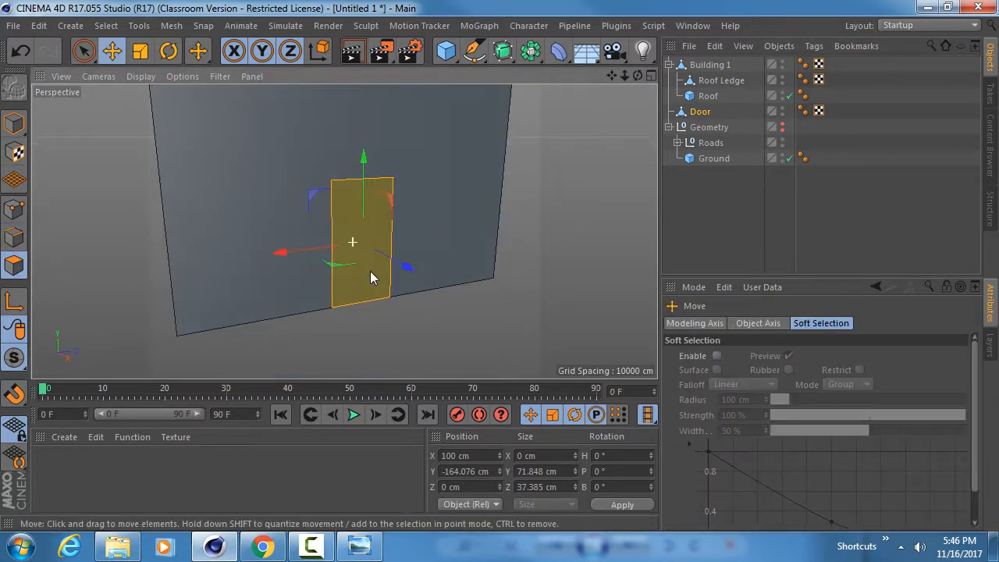
alt+drag(370, 271, 429, 291)
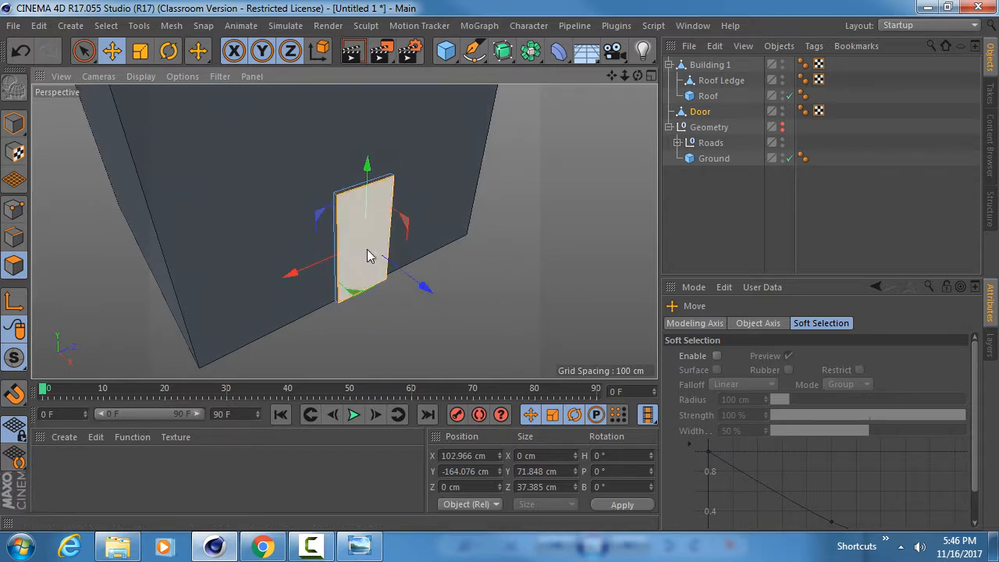
mouse_move(364, 246)
alt+mouse_down()
mouse_move(405, 208)
mouse_move(359, 228)
alt+mouse_up()
drag(700, 113, 714, 74)
scroll(379, 260, down, 5)
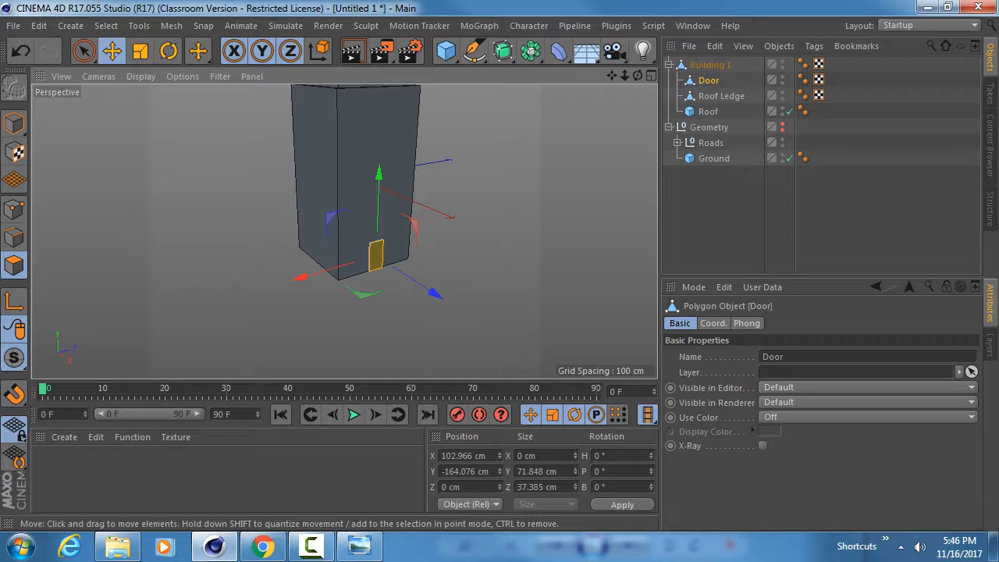
Examine the windows and corner trim of the tall building in the reference image and compare them with Building 1
click(359, 547)
scroll(542, 305, down, 1)
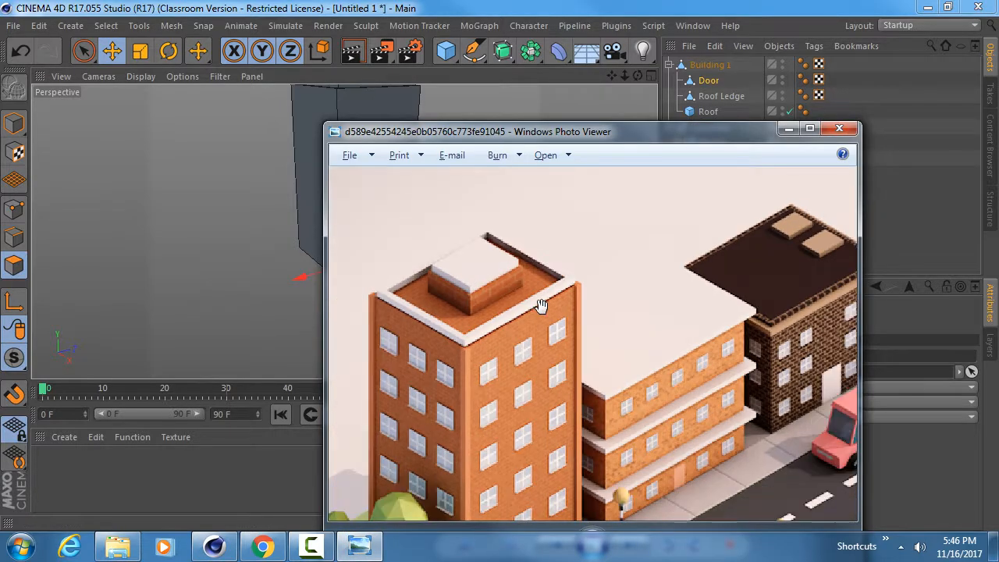
drag(482, 355, 485, 300)
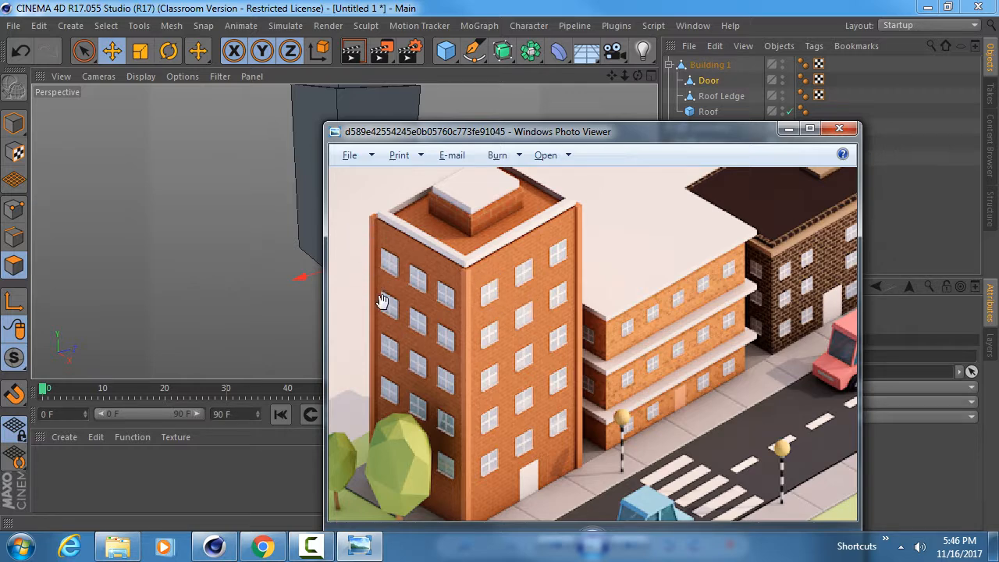
click(441, 4)
mouse_move(383, 173)
alt+middle_down()
mouse_move(387, 259)
mouse_move(344, 229)
mouse_move(376, 166)
alt+middle_up()
click(712, 68)
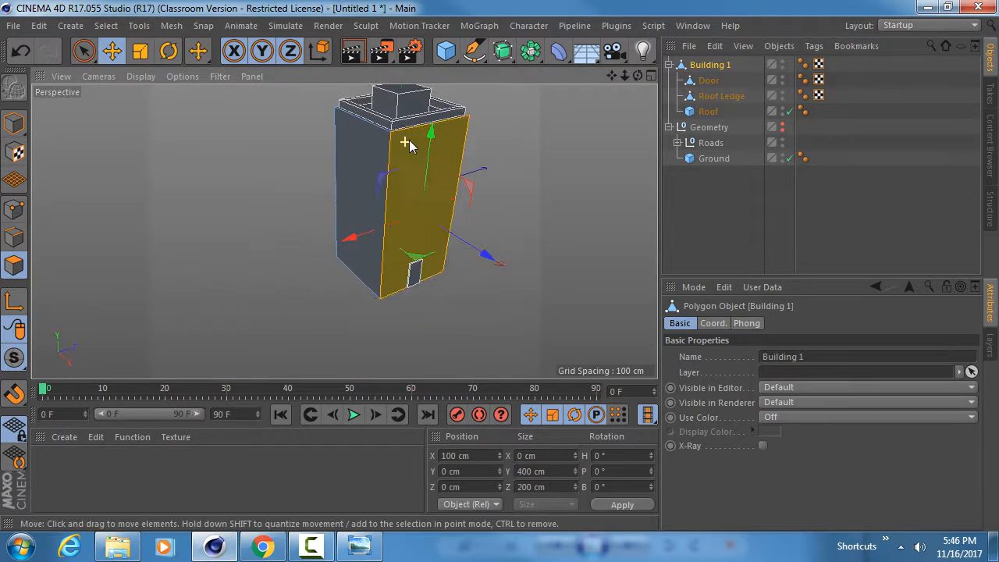
alt+right_drag(410, 140, 446, 134)
alt+drag(372, 161, 332, 220)
click(359, 545)
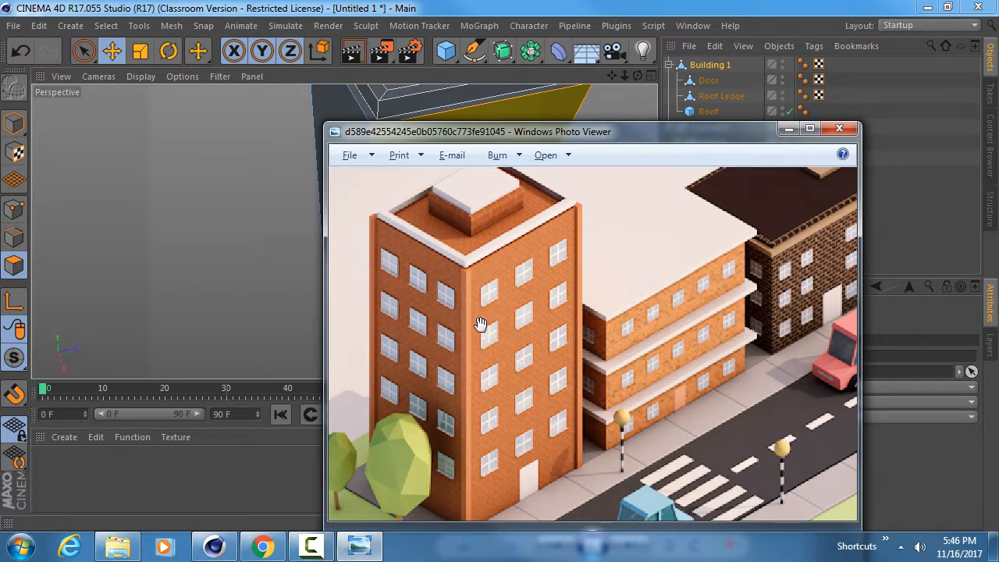
click(600, 5)
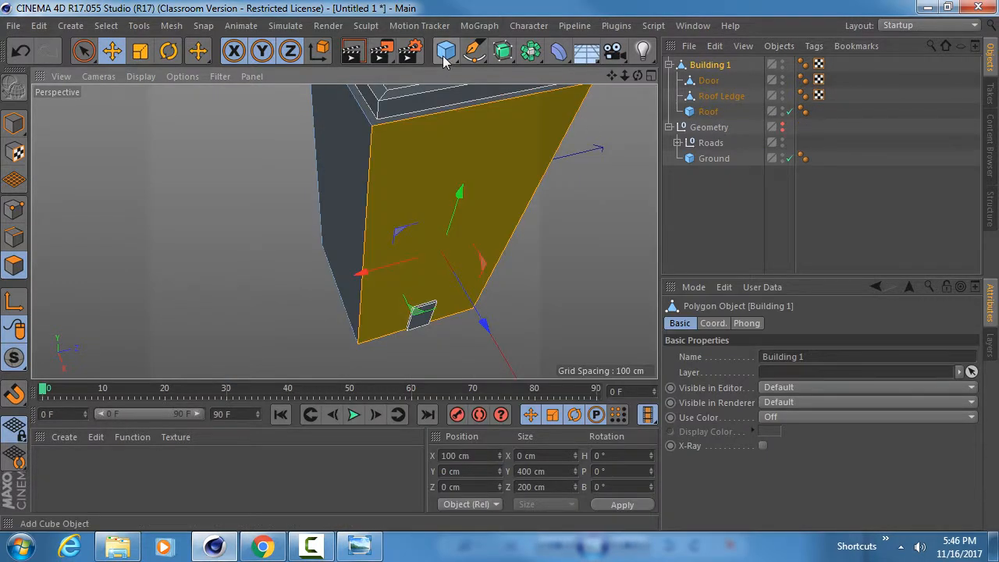
Add a cube as a child of Building 1 and rename it Corner Trim
drag(445, 56, 538, 74)
double_click(711, 80)
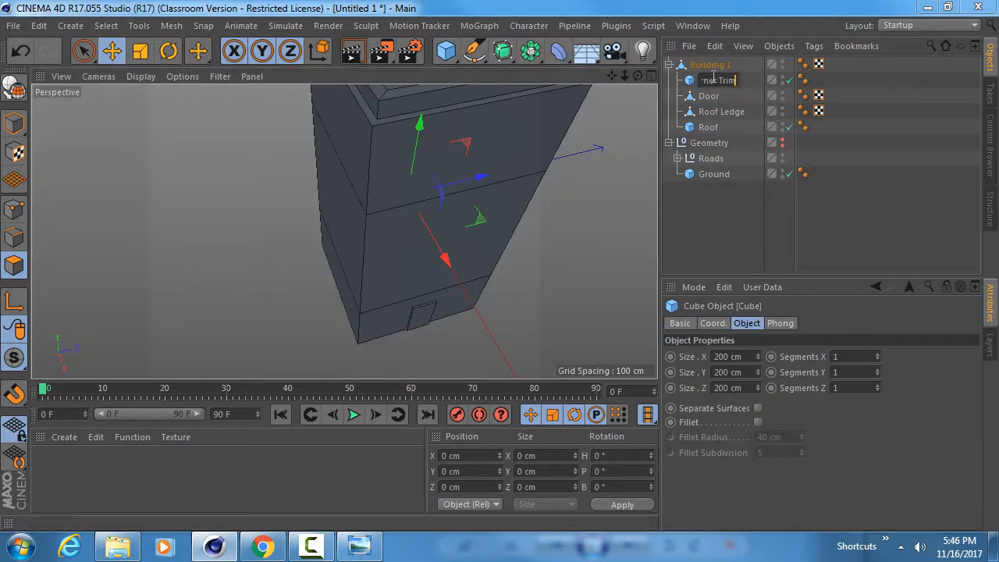
key(Return)
Enable snapping and move the Corner Trim cube to the upper front corner of the building
scroll(371, 249, down, 5)
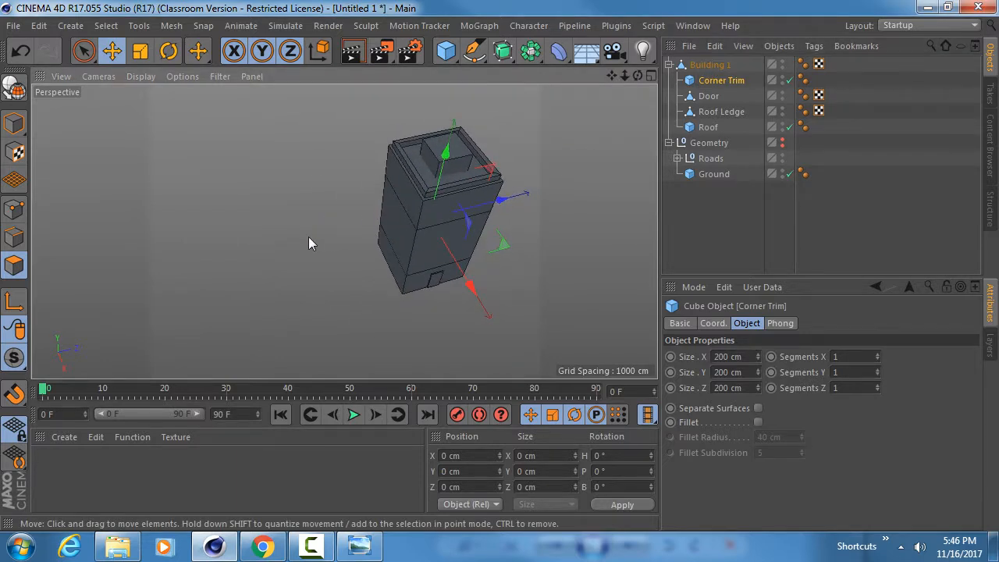
key(shift+s)
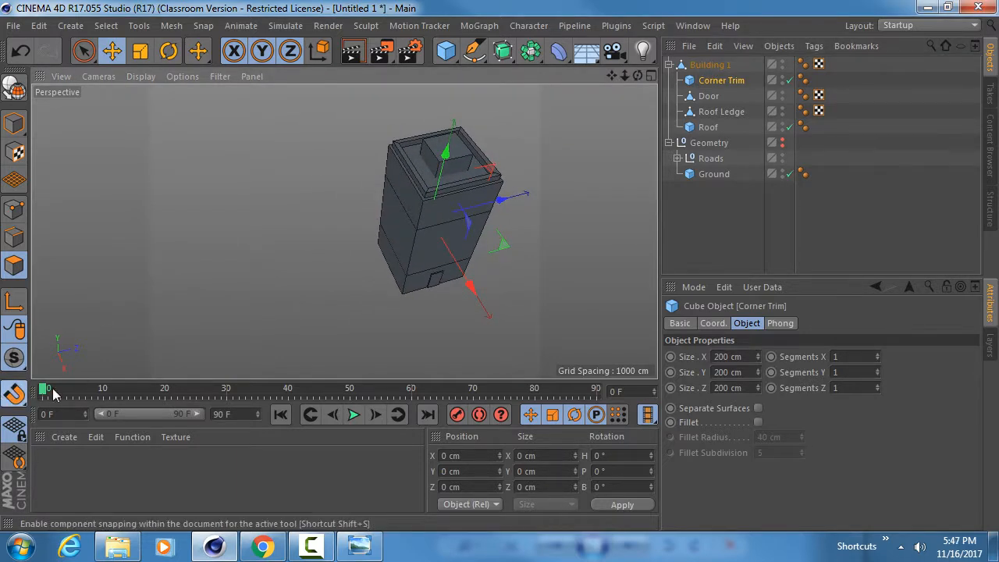
key(e)
drag(422, 215, 288, 135)
Scale Corner Trim into a post about 16.9 cm square and 314.9 cm tall, and lower it along the building's corner
key(t)
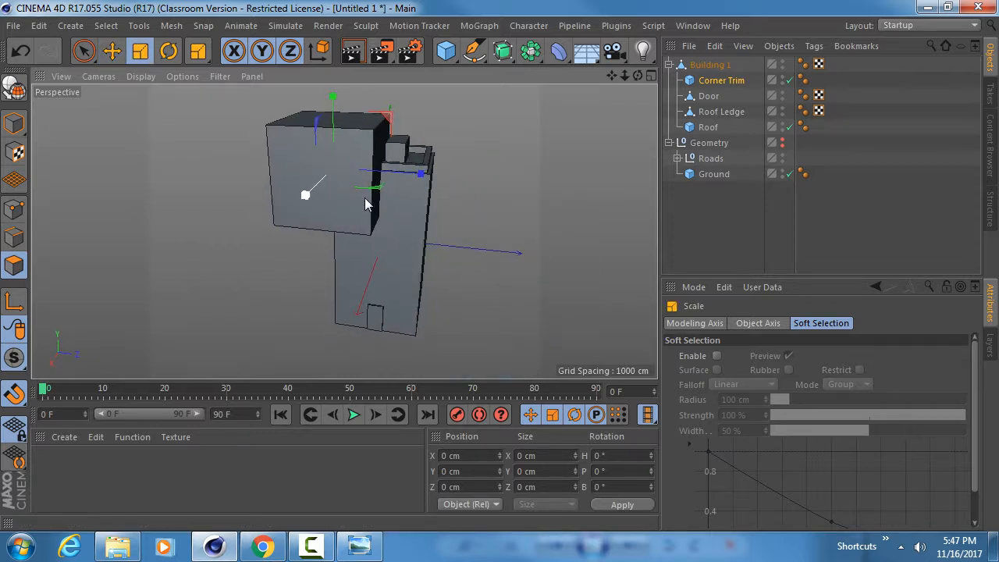
drag(305, 194, 80, 189)
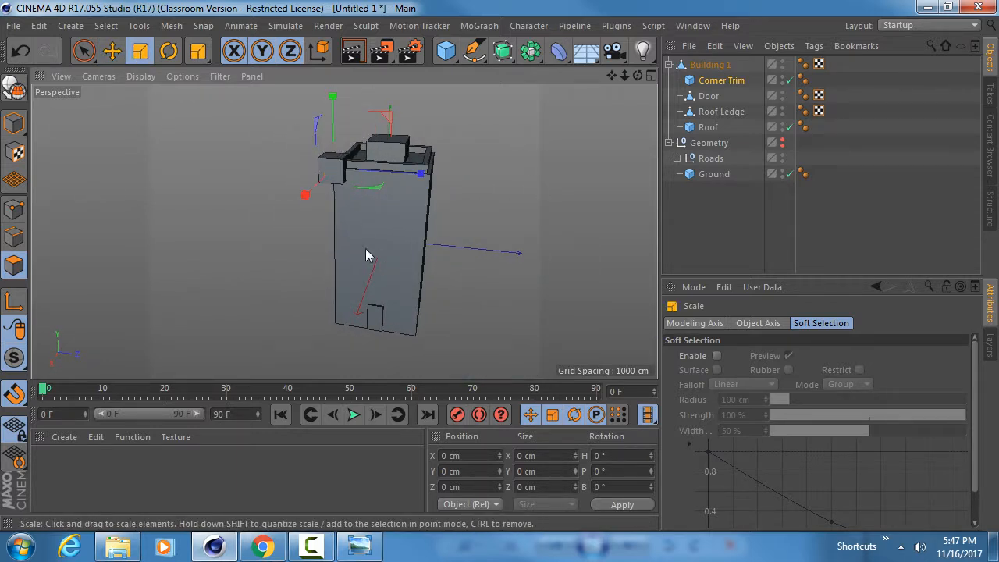
click(14, 123)
drag(333, 155, 334, 82)
drag(332, 200, 89, 243)
key(e)
drag(334, 140, 335, 173)
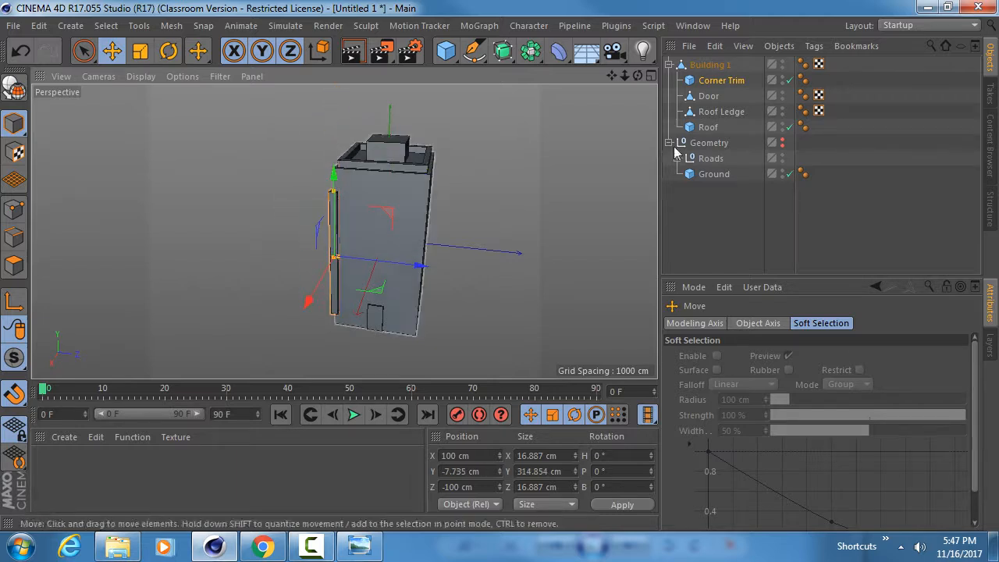
Set the Y size of Corner Trim to 400 cm, matching the height of Building 1
click(715, 67)
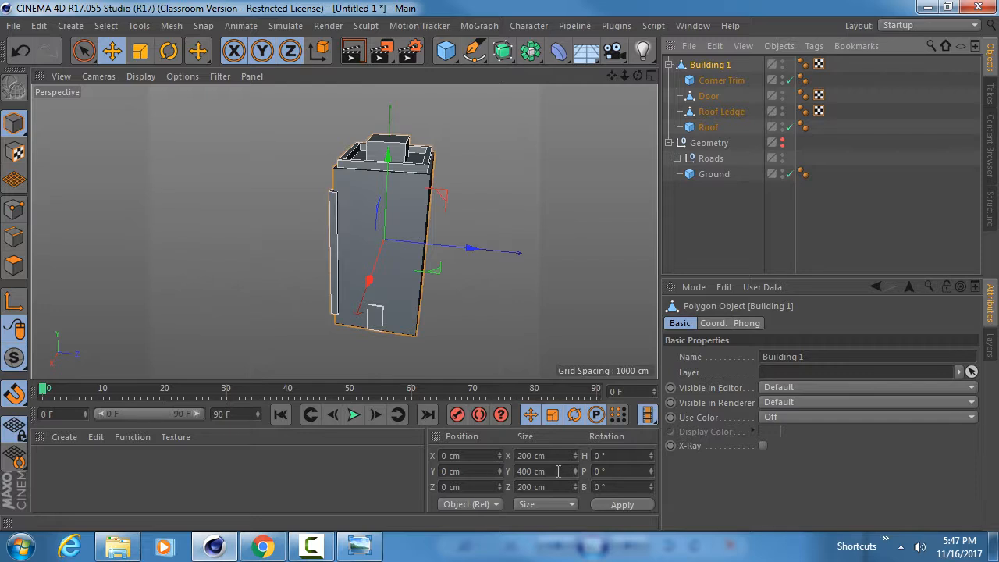
click(721, 80)
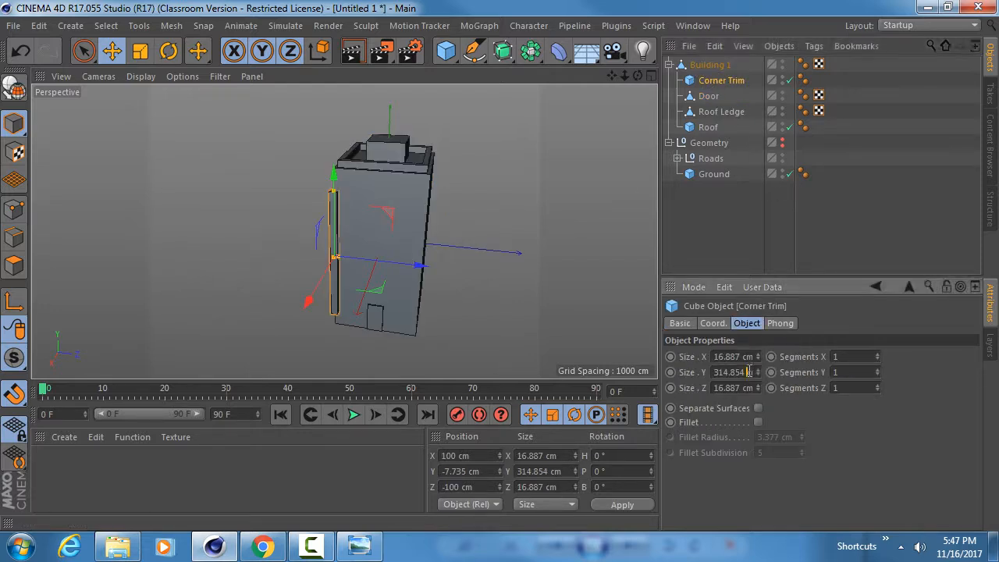
key(Return)
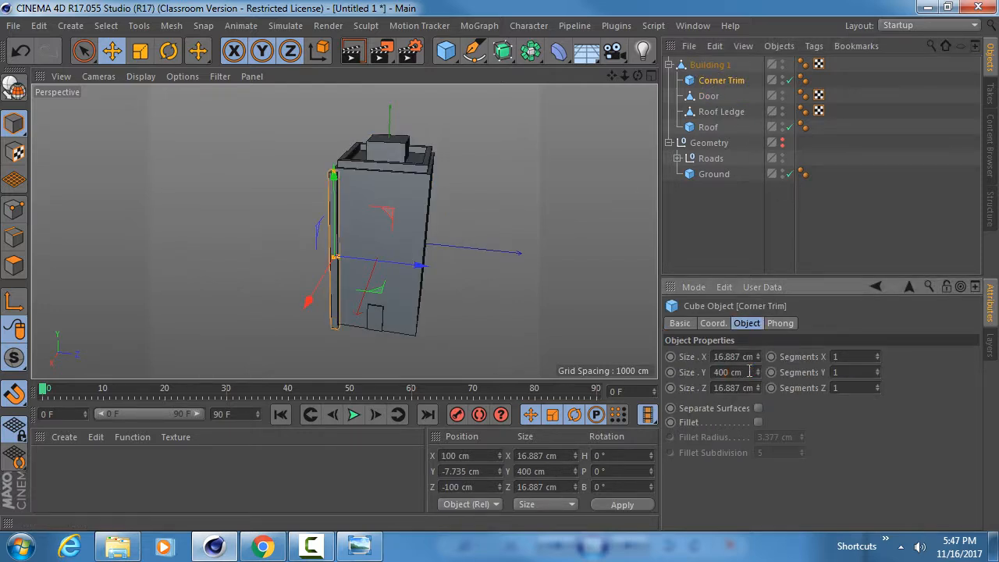
Raise Corner Trim along the building's corner and set its Y position to 0 cm
alt+right_drag(375, 270, 404, 259)
alt+drag(368, 256, 375, 207)
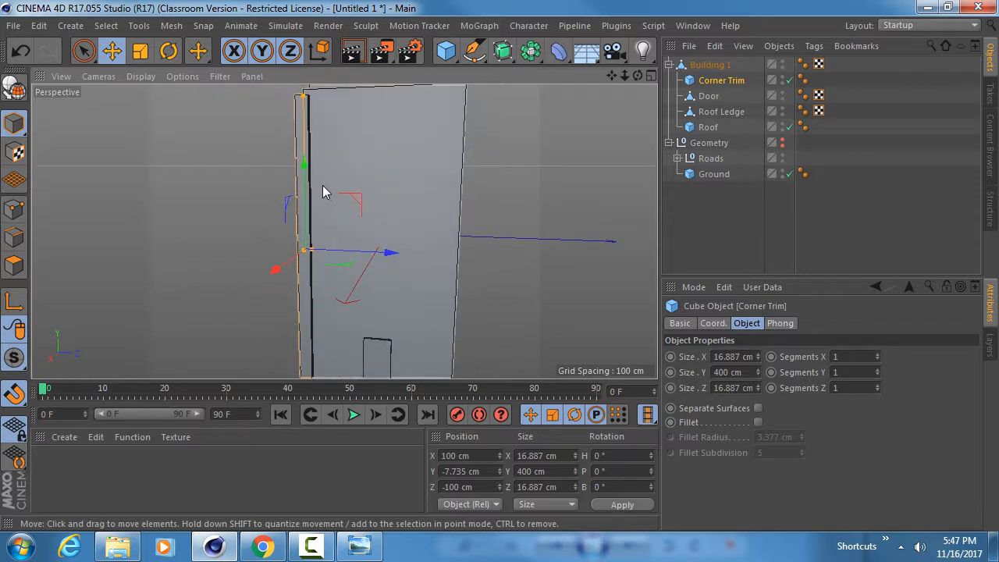
drag(304, 185, 304, 178)
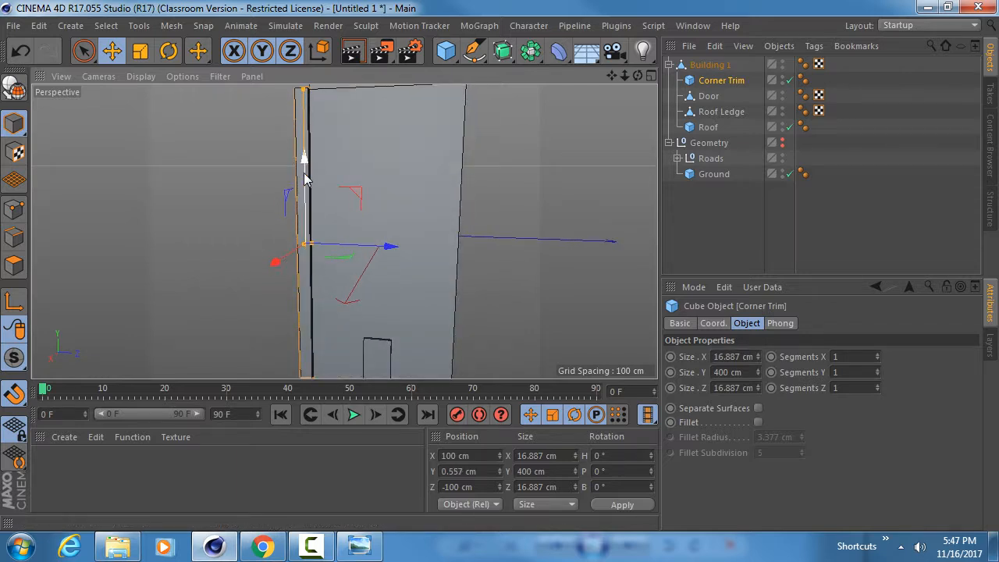
click(712, 323)
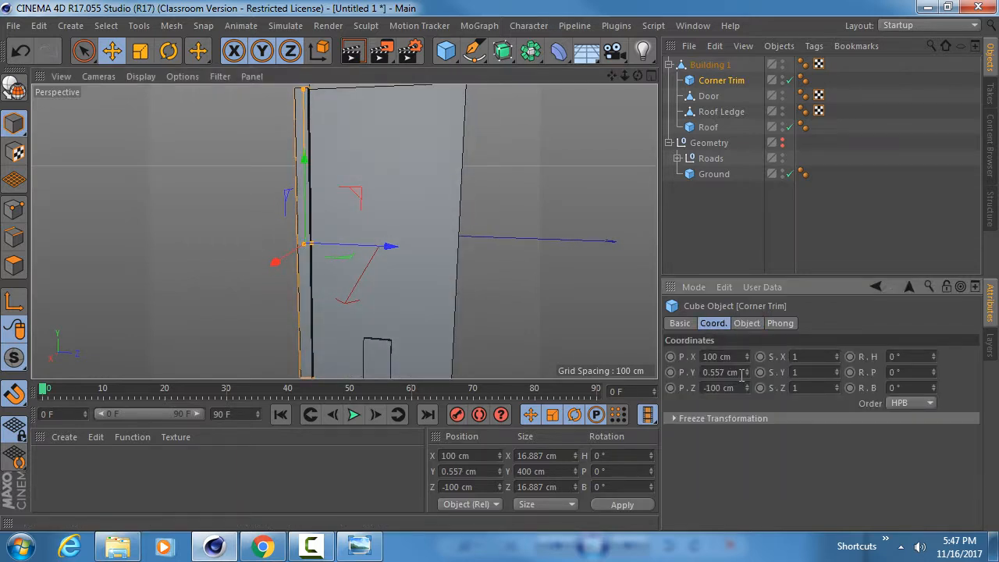
alt+drag(441, 234, 436, 237)
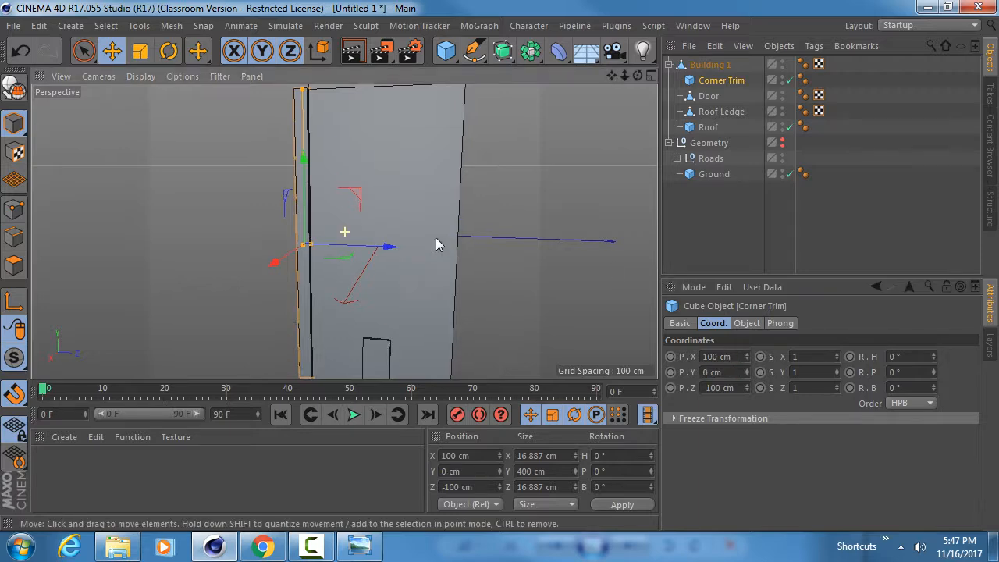
Set the X and Z sizes of Corner Trim to 10 cm
alt+middle_drag(436, 237, 400, 188)
mouse_move(400, 188)
alt+mouse_down()
mouse_move(417, 312)
mouse_move(412, 250)
mouse_move(345, 230)
mouse_move(435, 330)
mouse_move(432, 263)
mouse_move(391, 199)
alt+mouse_up()
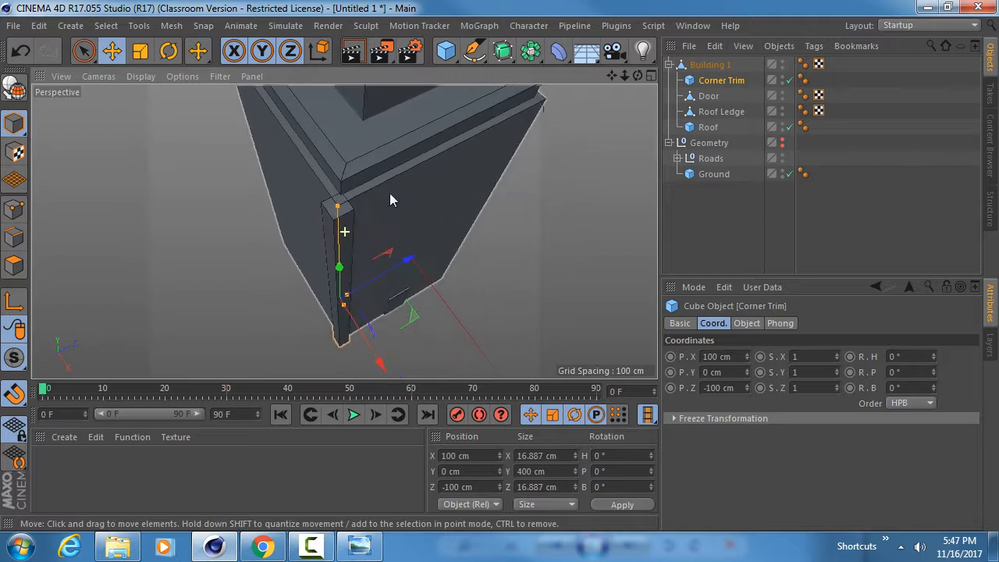
click(749, 326)
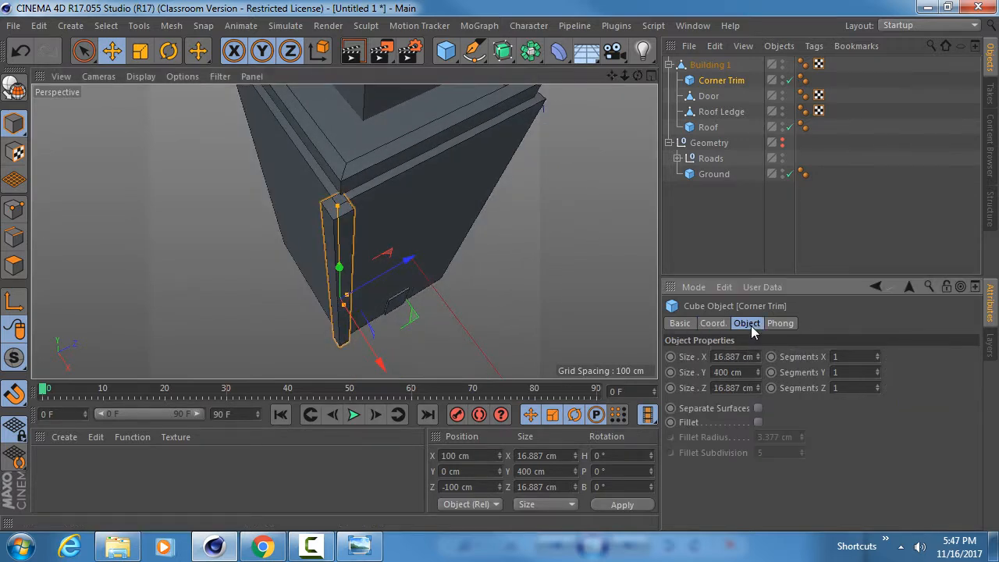
click(750, 359)
text(10)
key(Tab)
key(Tab)
Duplicate Corner Trim to the other three corners of the building, at X and Z positions of 100 or -100 cm
alt+drag(452, 200, 405, 198)
alt+right_drag(412, 198, 360, 187)
alt+drag(361, 193, 330, 205)
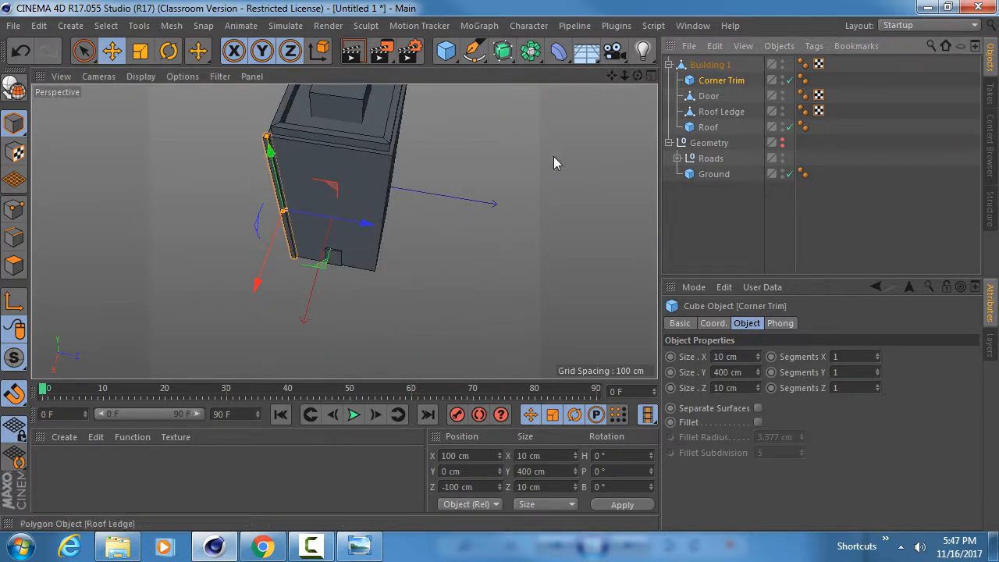
ctrl+drag(370, 223, 468, 241)
alt+drag(383, 198, 311, 236)
alt+drag(315, 202, 171, 201)
alt+drag(337, 230, 201, 277)
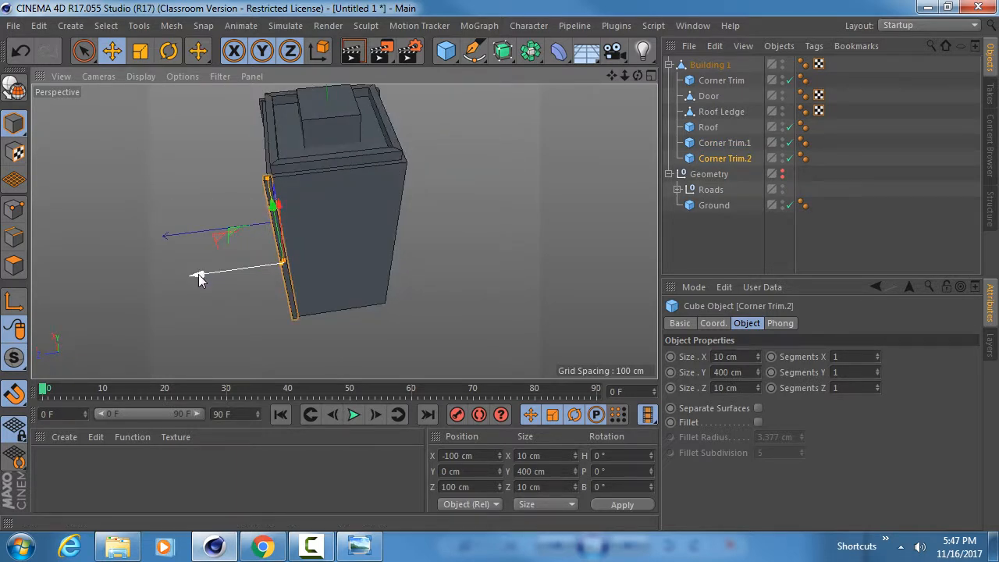
ctrl+drag(201, 277, 312, 272)
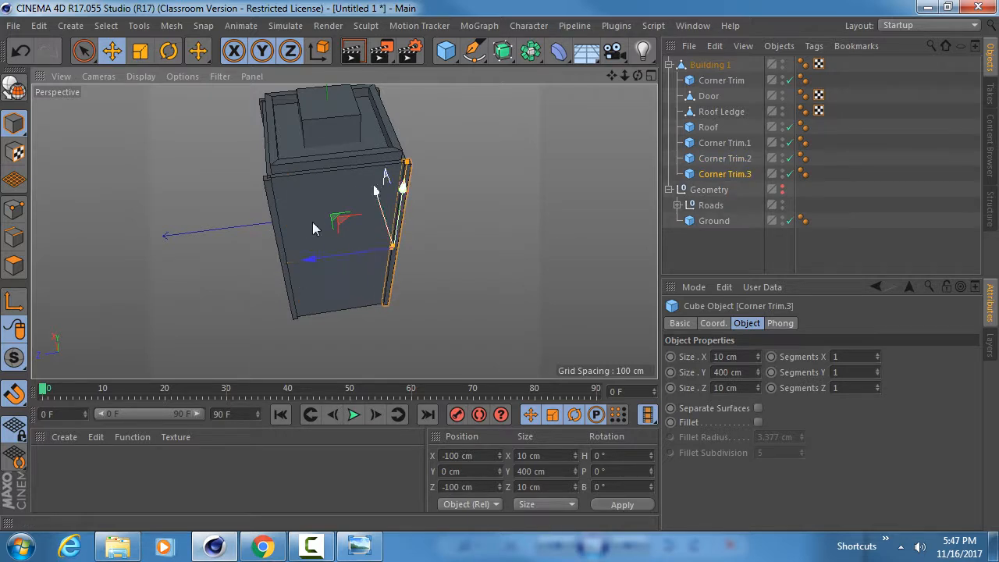
Group the original corner trim with its three copies under one null and rename it Corner Trim
alt+drag(312, 221, 519, 155)
drag(727, 80, 728, 137)
click(722, 145)
ctrl+click(720, 158)
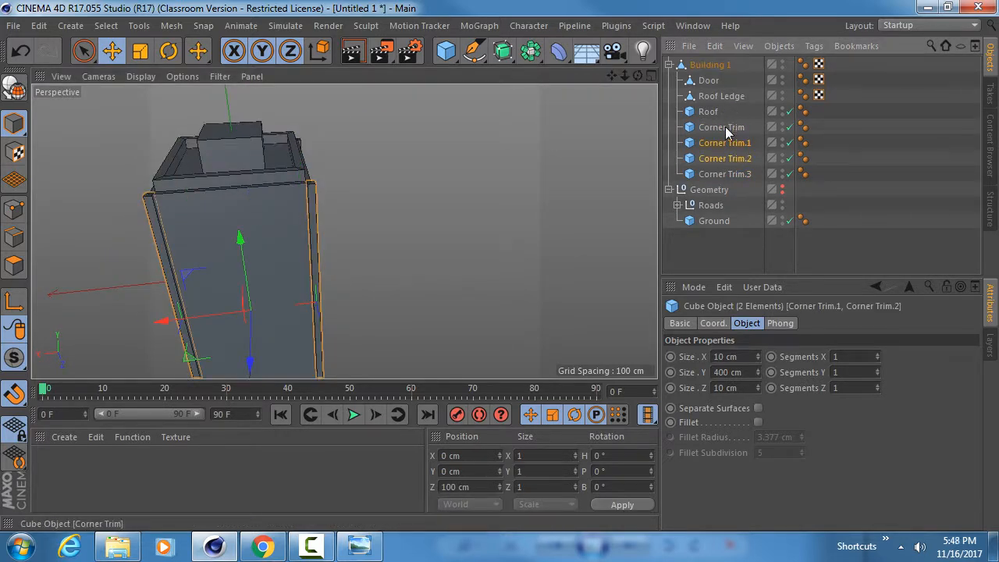
click(725, 126)
shift+click(728, 175)
key(alt+g)
double_click(710, 126)
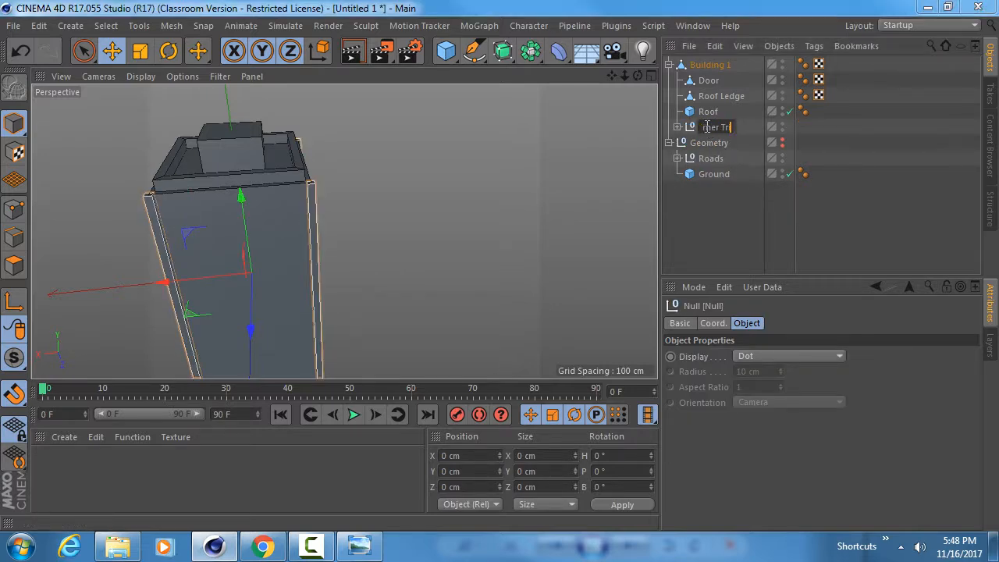
text(Corner Trim)
key(Return)
Add a plane to the scene and set its width and height segments to 1
alt+drag(216, 221, 443, 255)
alt+drag(361, 254, 280, 219)
click(260, 256)
alt+middle_drag(287, 253, 316, 172)
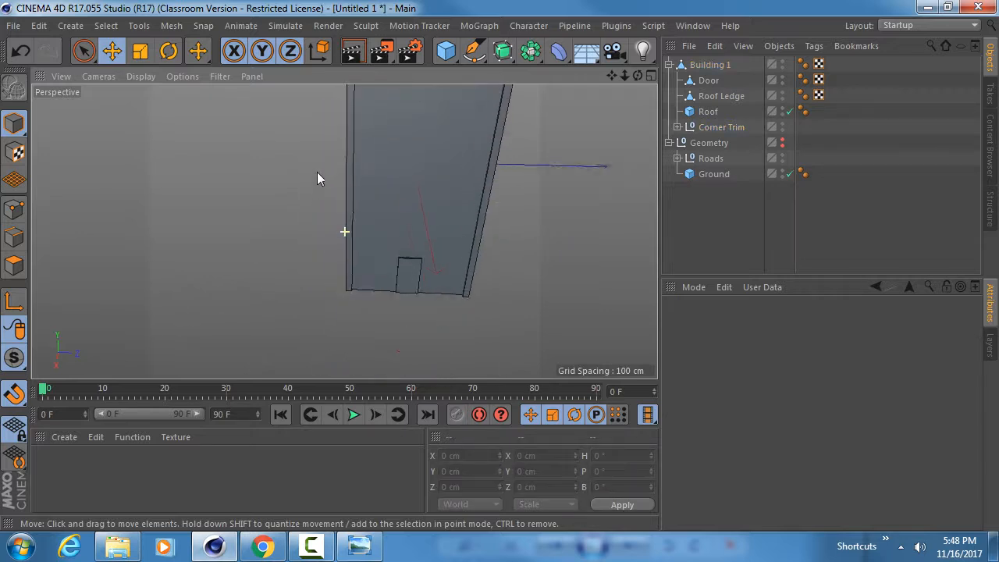
click(446, 52)
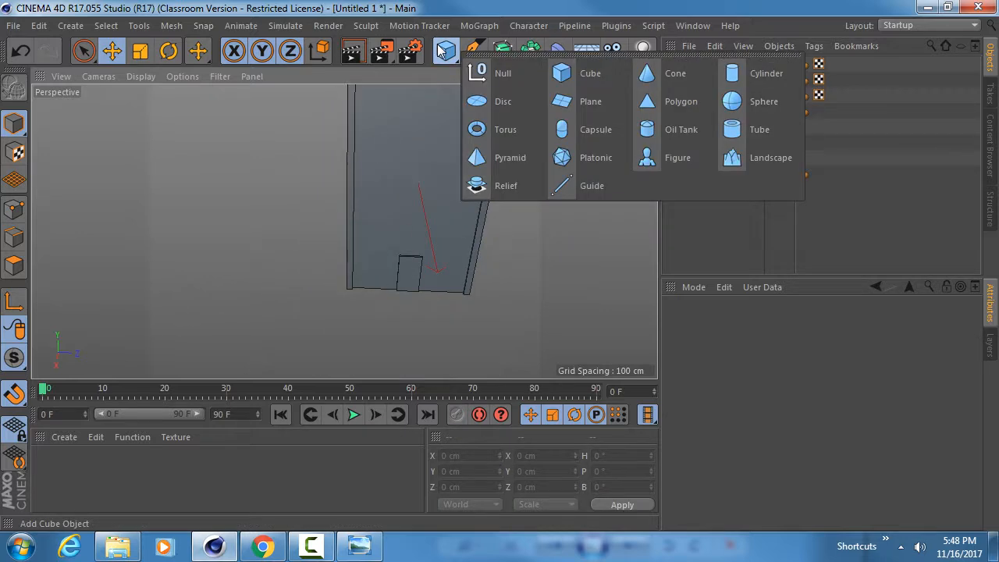
click(598, 98)
alt+drag(389, 218, 632, 278)
click(785, 393)
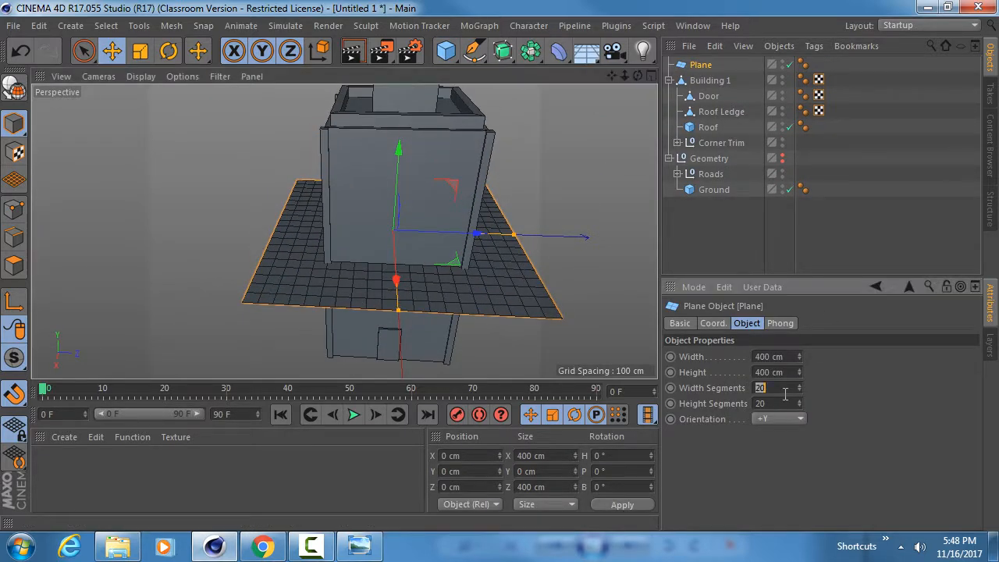
text(1)
key(Tab)
text(1)
key(Return)
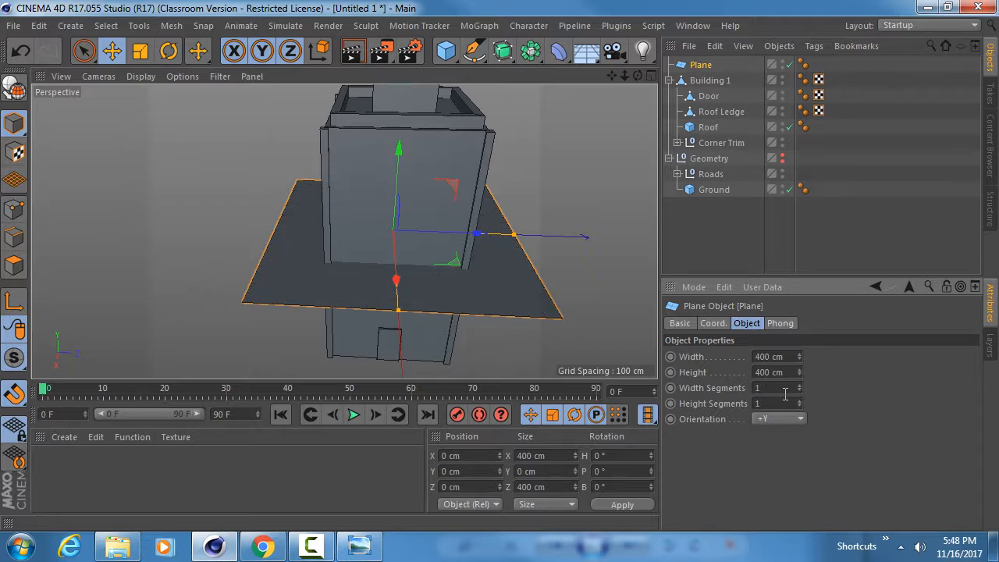
Move the plane outside the building to Z -400 cm and rotate it upright with a 90° bank
alt+drag(401, 241, 261, 205)
alt+middle_drag(260, 205, 425, 237)
key(r)
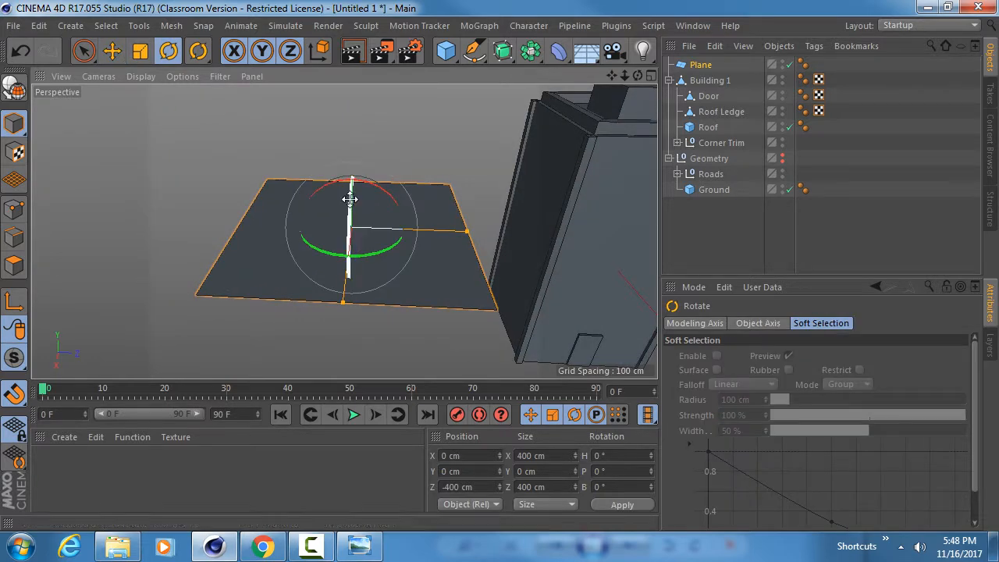
drag(349, 269, 340, 368)
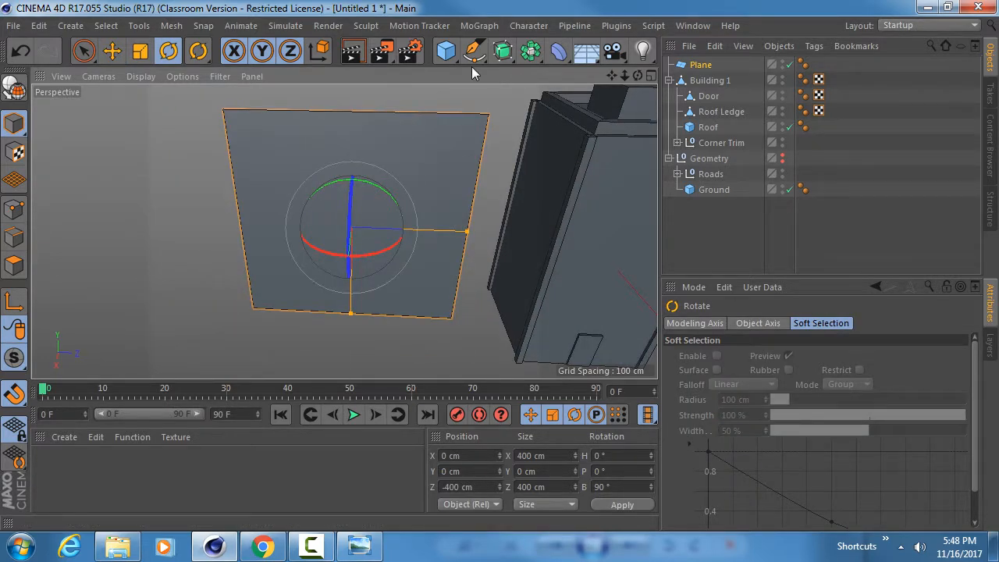
Scale the plane to about 28.8 cm square and move it in front of the door-side wall, at about X 123 and Z -66 cm
alt+drag(401, 87, 5, 262)
key(t)
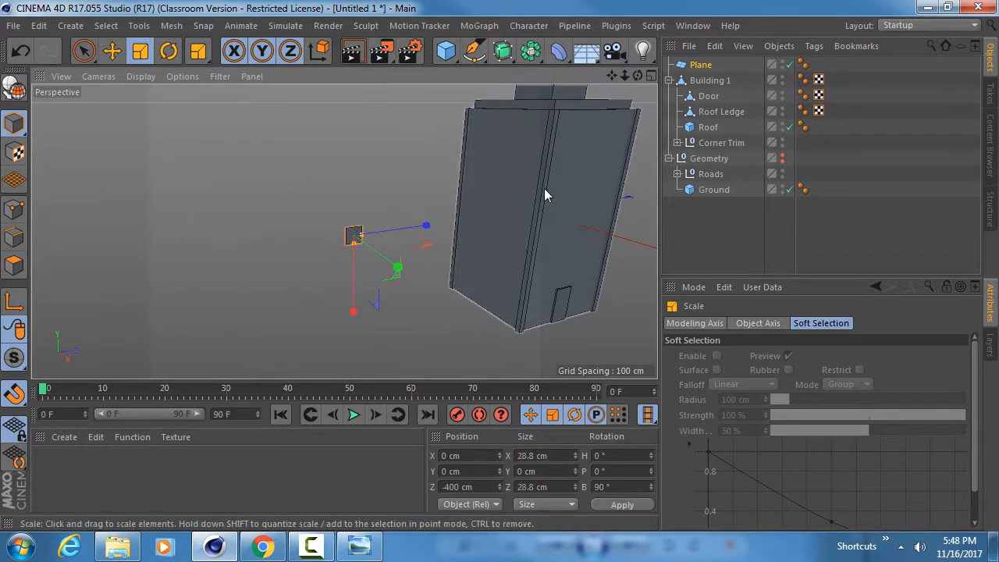
alt+middle_drag(531, 195, 388, 199)
key(e)
alt+drag(322, 234, 290, 334)
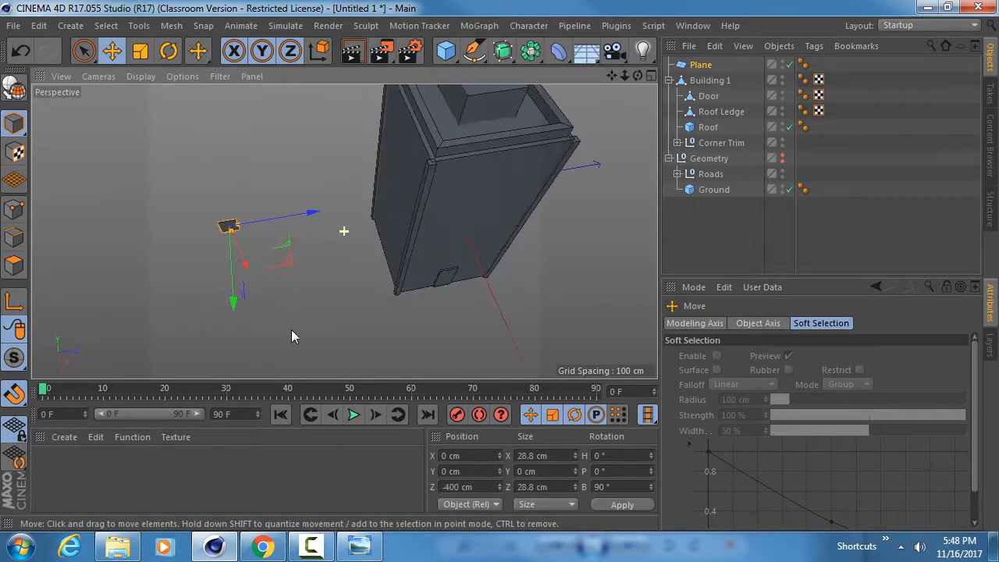
drag(306, 264, 393, 145)
scroll(428, 226, up, 3)
Using the reference image's windows as a guide, enlarge the plane to about 32.3 cm square and place it near the wall at Y -70.8 cm
click(369, 546)
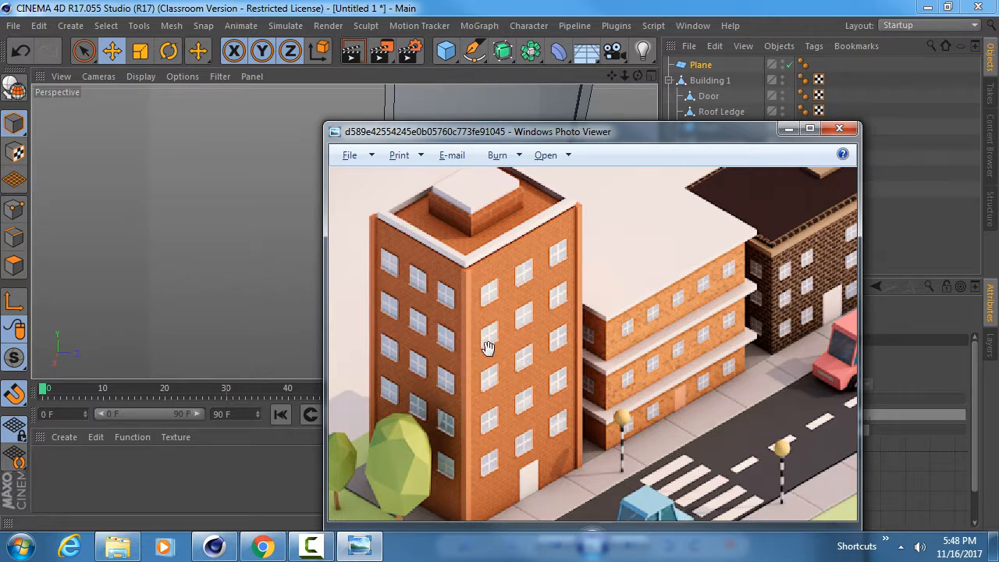
drag(524, 357, 473, 333)
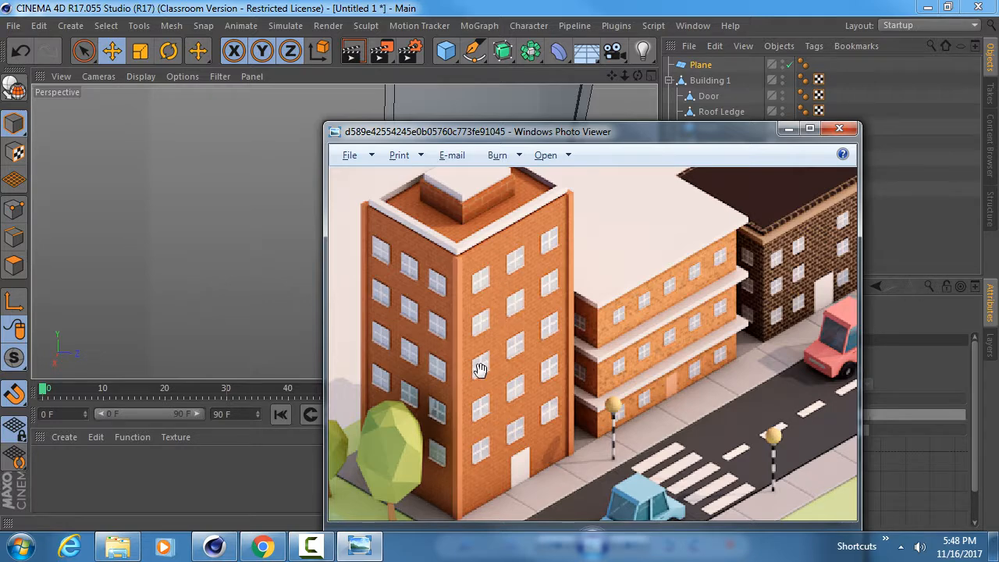
click(535, 6)
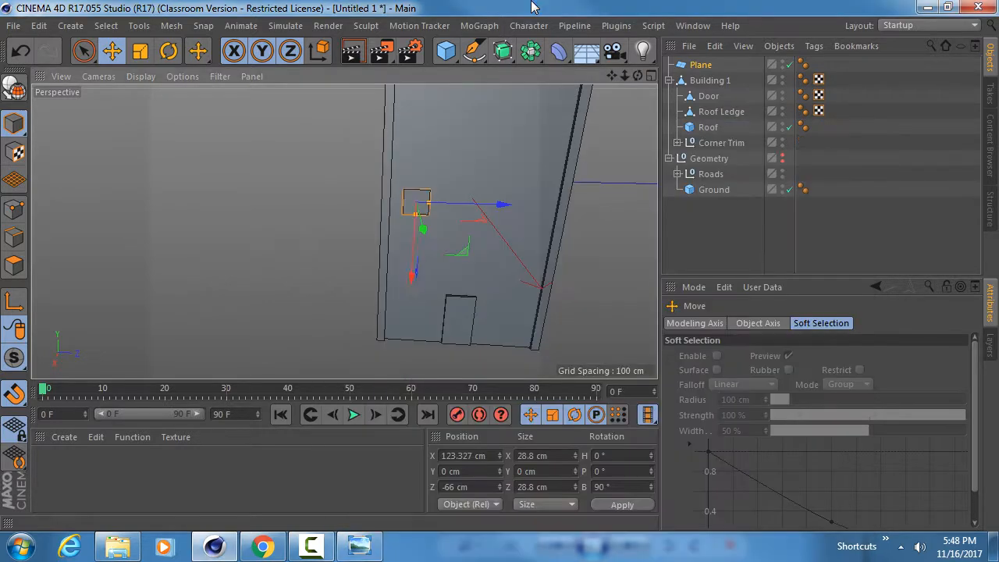
alt+drag(435, 238, 531, 241)
key(t)
key(e)
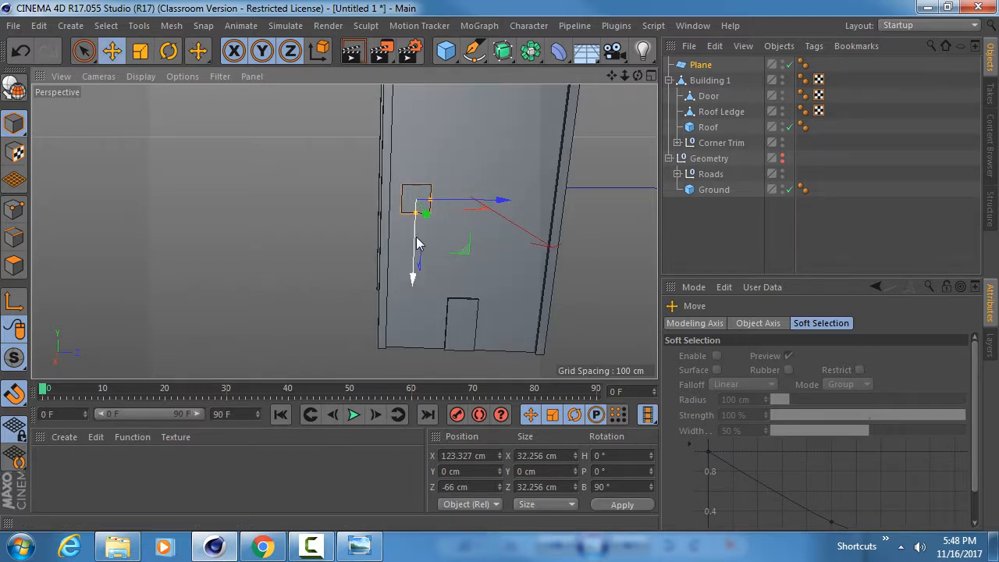
drag(416, 238, 442, 331)
Rename the plane Window Glass and move it closer to the wall, to about X 102.4 cm
double_click(701, 65)
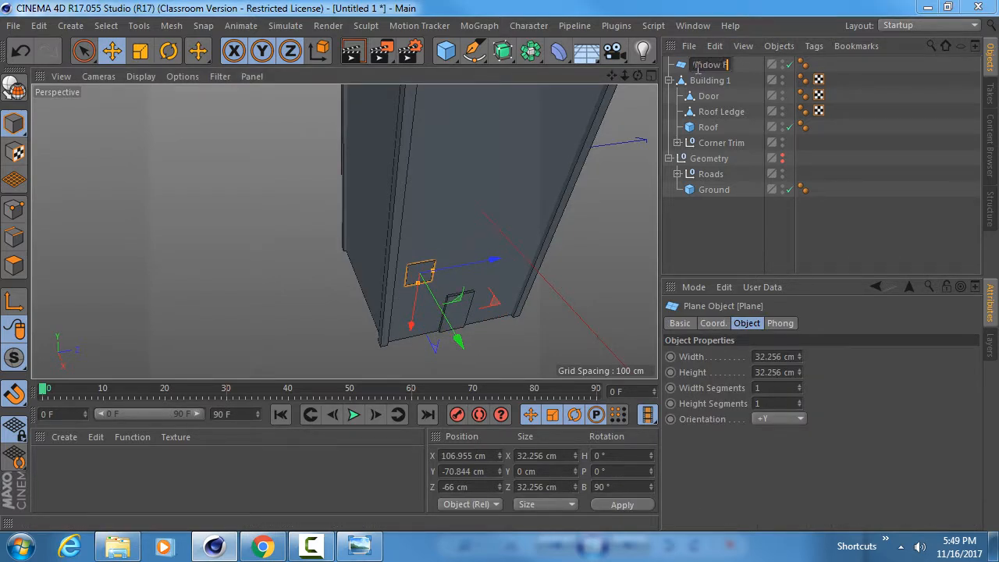
key(Return)
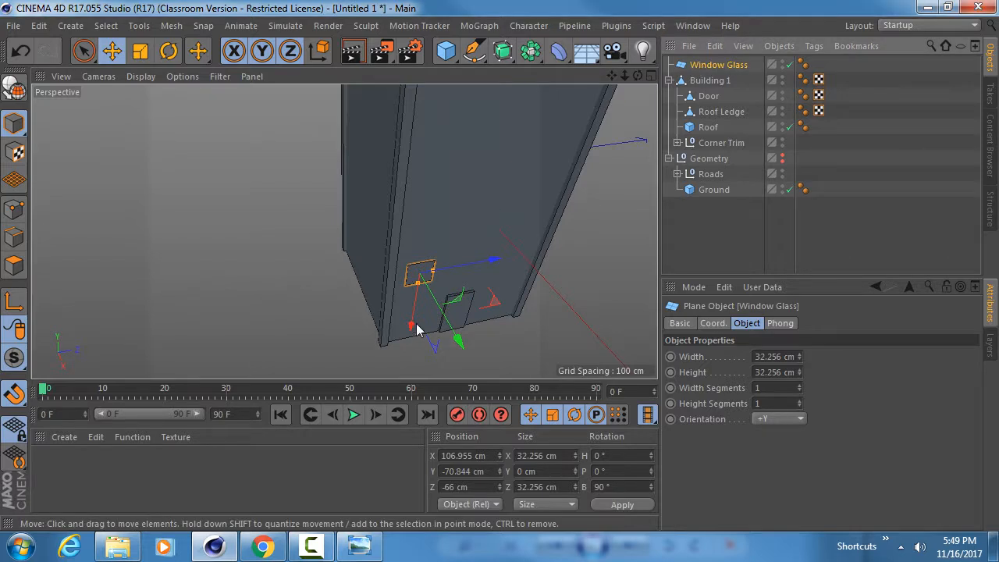
alt+right_drag(428, 270, 524, 234)
alt+drag(392, 259, 370, 193)
alt+middle_drag(374, 246, 351, 192)
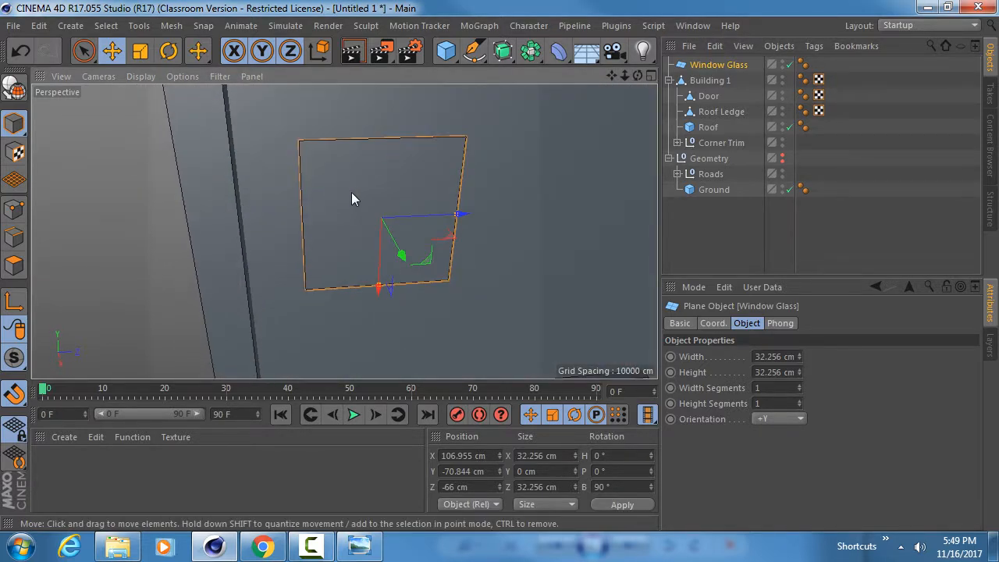
alt+drag(351, 192, 369, 231)
mouse_move(423, 263)
mouse_down()
mouse_move(404, 236)
mouse_move(410, 254)
mouse_up()
Examine the window frames in the reference image, duplicate Window Glass and make the copy editable
key(alt+Tab)
scroll(468, 281, up, 5)
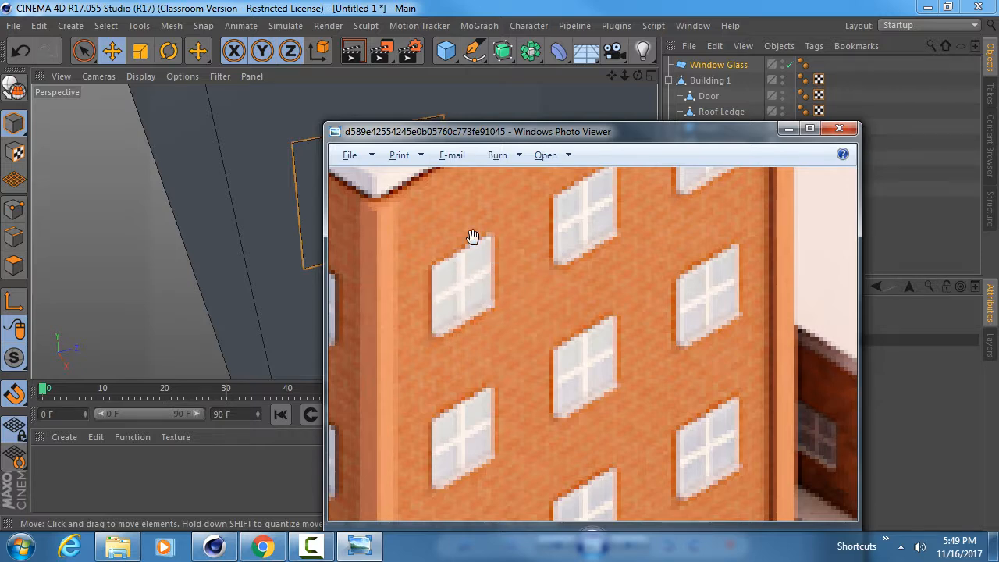
key(alt+Tab)
mouse_move(428, 247)
alt+right_down()
mouse_move(407, 228)
mouse_move(426, 243)
alt+right_up()
alt+drag(396, 221, 372, 244)
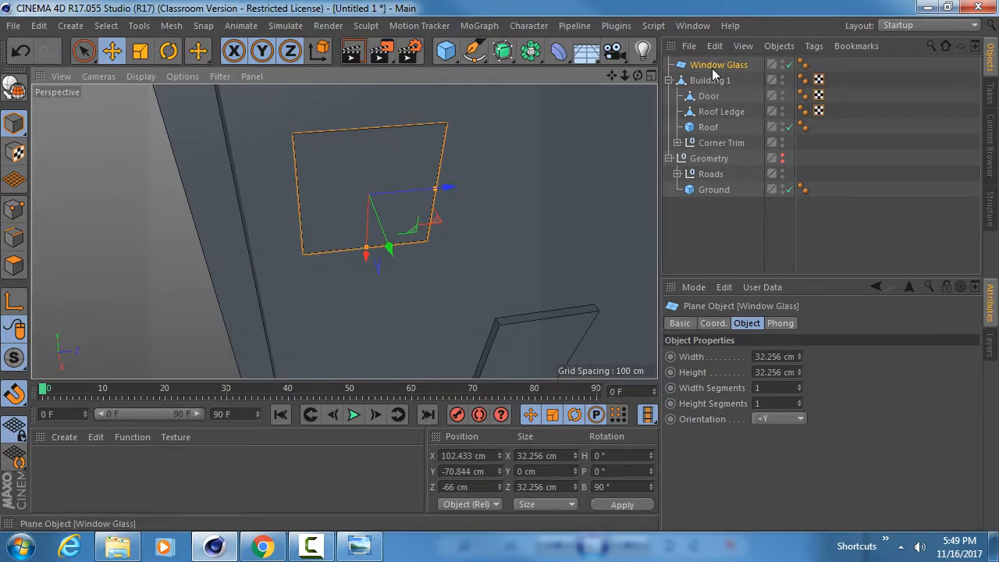
key(ctrl+c)
key(ctrl+v)
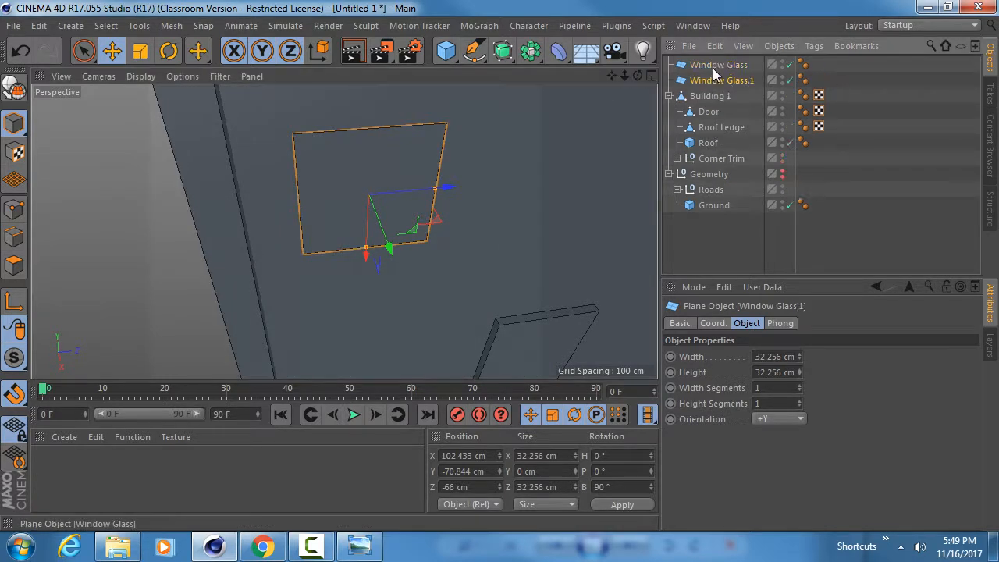
key(c)
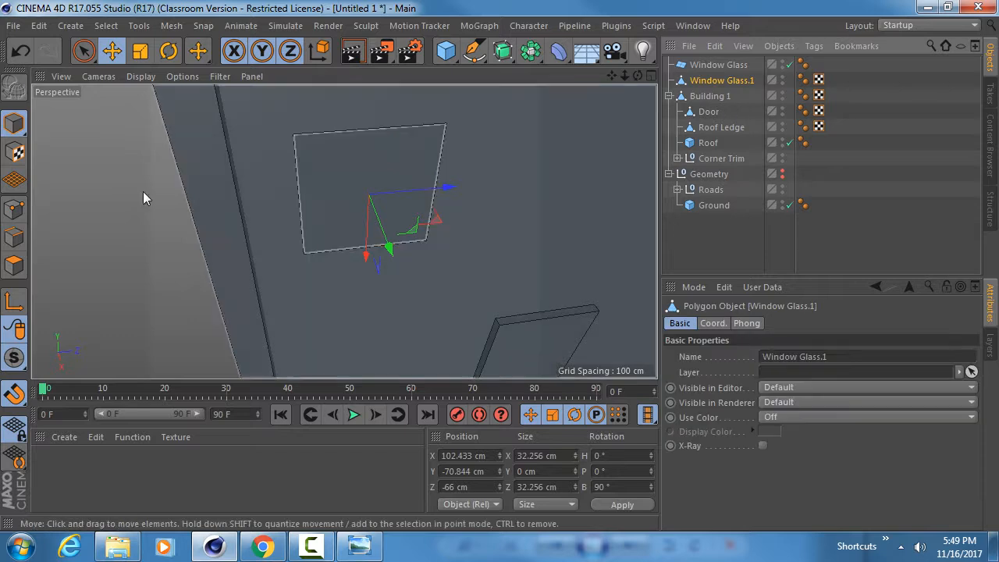
Select all edges of the window copy and extrude them outward by scaling to about 35 cm square
click(14, 236)
key(ctrl+a)
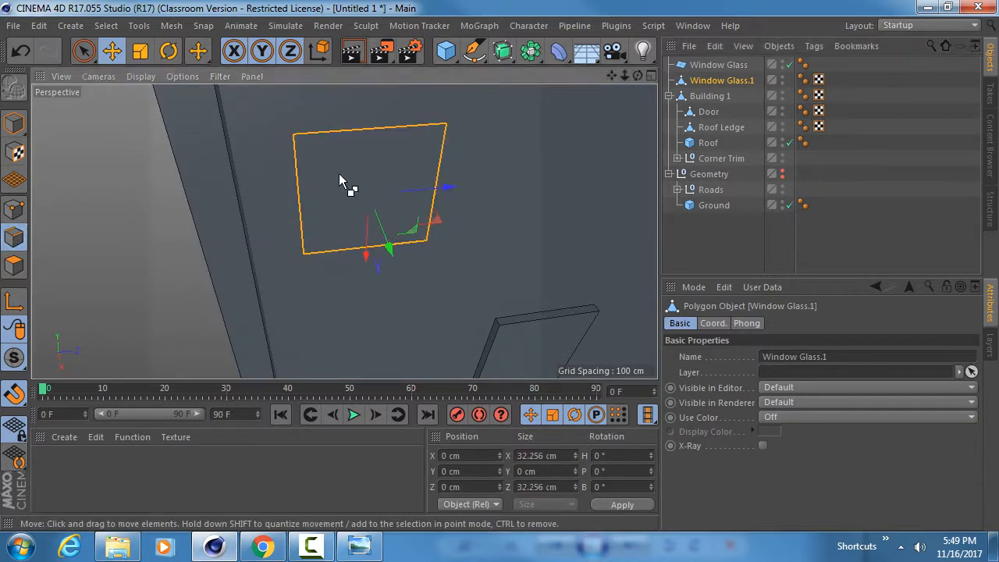
key(t)
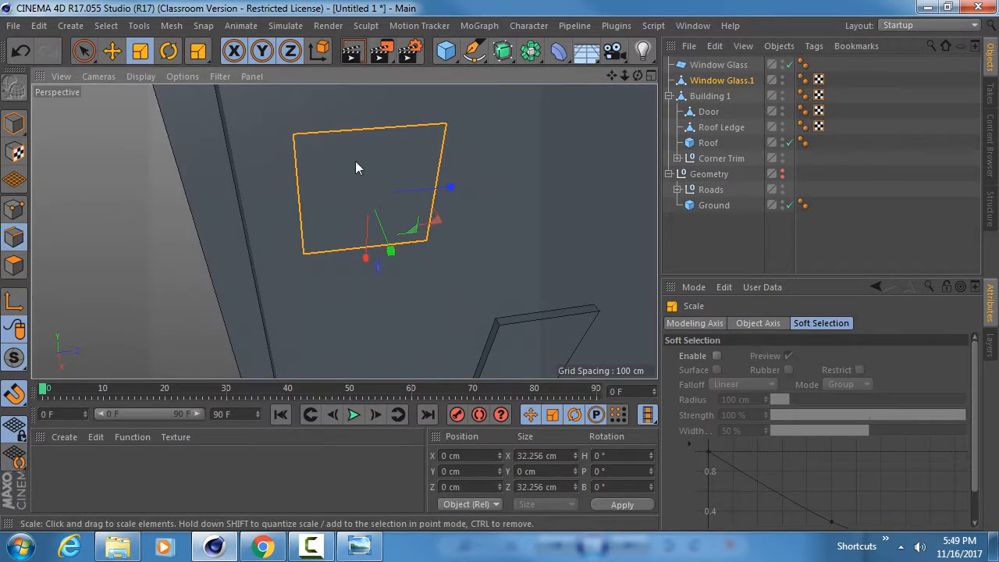
alt+drag(355, 161, 383, 225)
drag(457, 242, 535, 257)
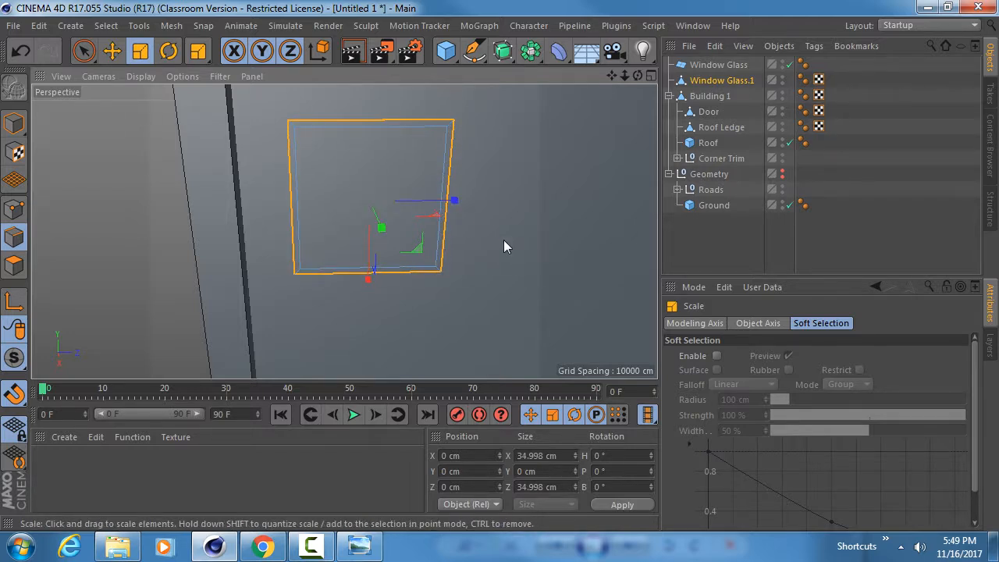
Delete the inner polygon of the window copy and select all the remaining frame polygons
click(14, 265)
click(358, 216)
alt+right_drag(454, 223, 478, 69)
alt+middle_drag(390, 252, 380, 95)
alt+right_drag(367, 316, 424, 298)
alt+middle_drag(423, 299, 391, 197)
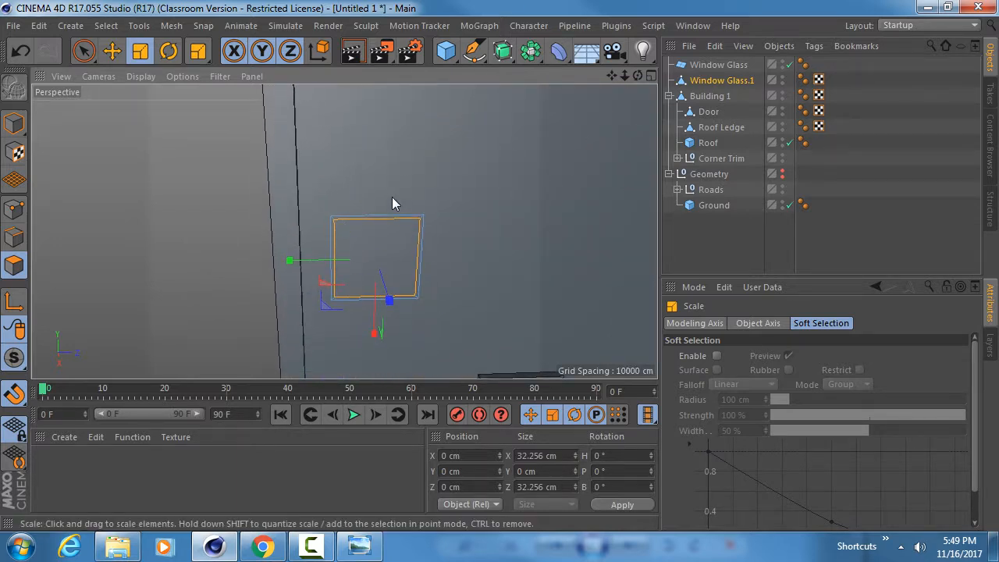
click(392, 197)
alt+right_drag(364, 224, 390, 213)
double_click(389, 212)
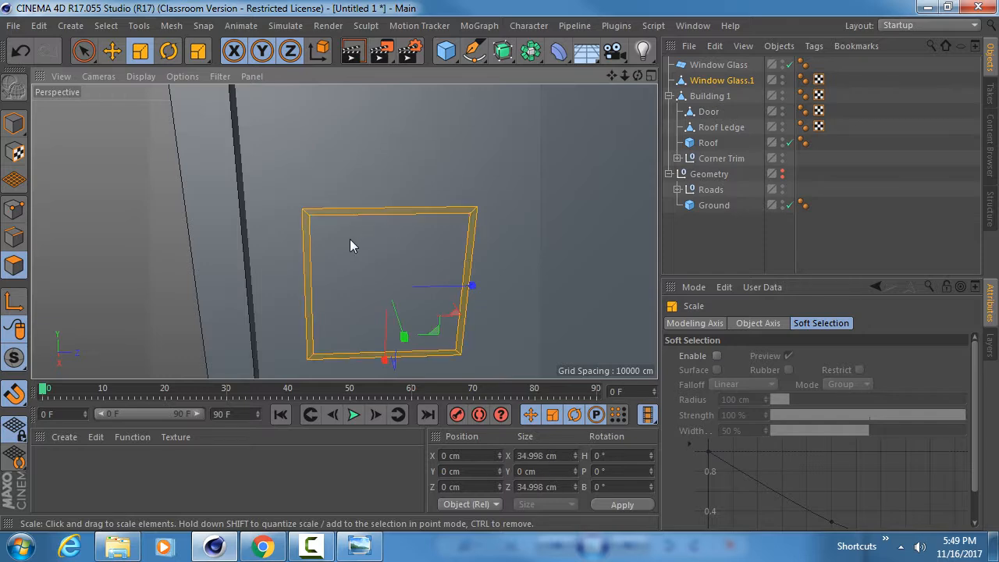
Extrude the selected frame polygons outward from the wall by about 0.9 cm
alt+drag(350, 239, 375, 260)
alt+middle_drag(375, 261, 358, 223)
key(e)
alt+drag(358, 222, 393, 275)
alt+middle_drag(393, 274, 334, 205)
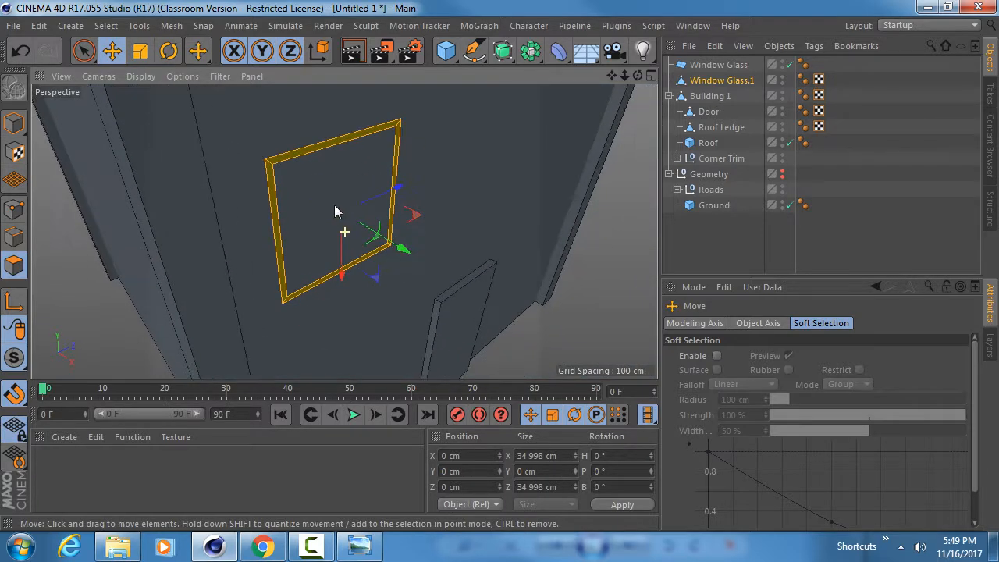
scroll(334, 242, up, 5)
drag(430, 224, 437, 223)
scroll(397, 245, down, 10)
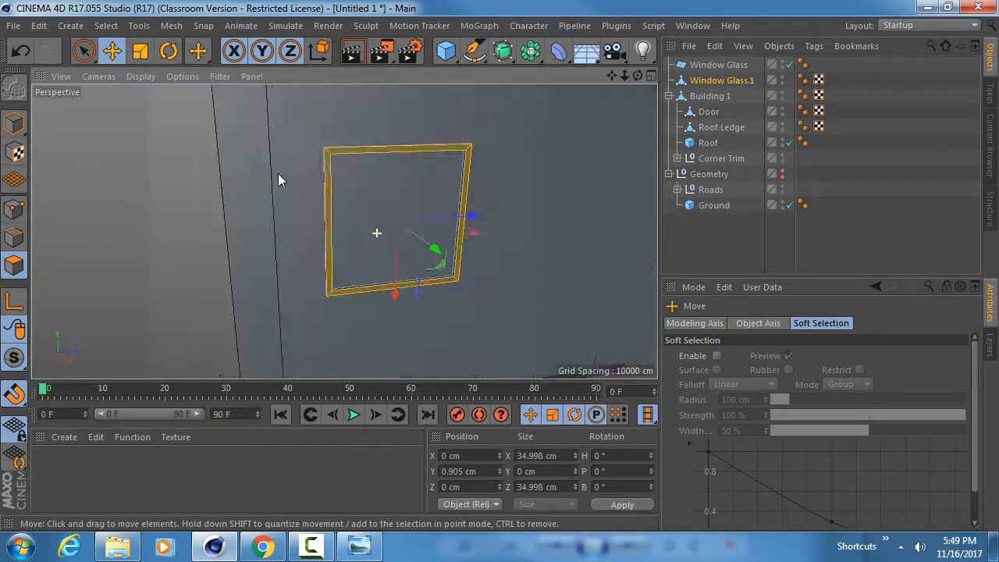
Rename the window copy Window Frame and return to working on whole objects
double_click(732, 80)
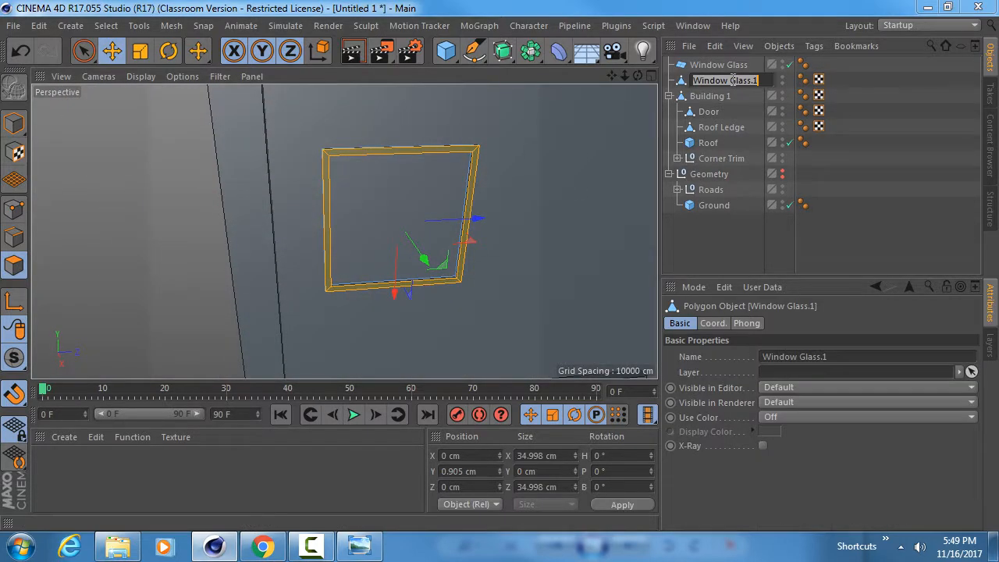
text(Window Fram)
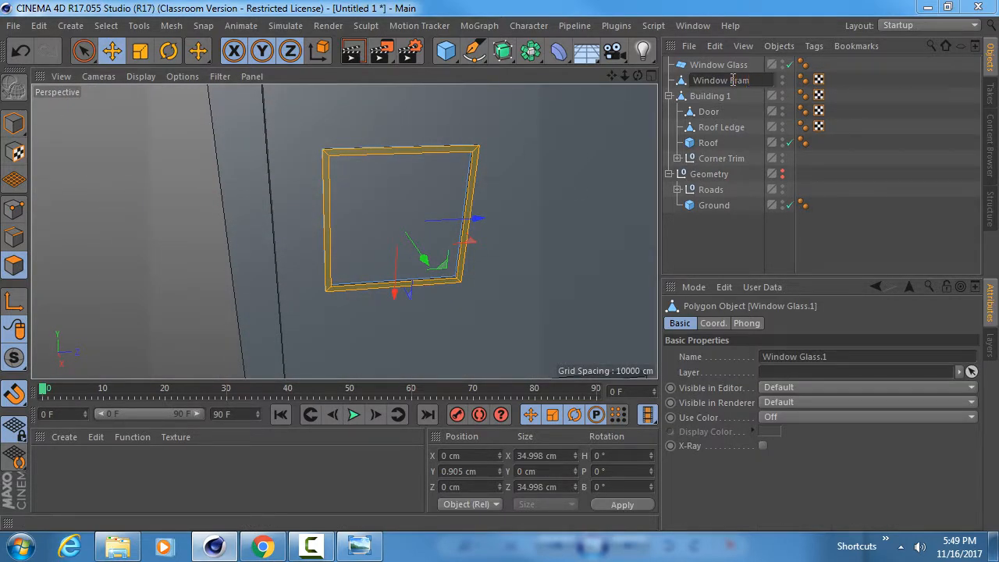
text(e)
key(Return)
scroll(397, 211, up, 3)
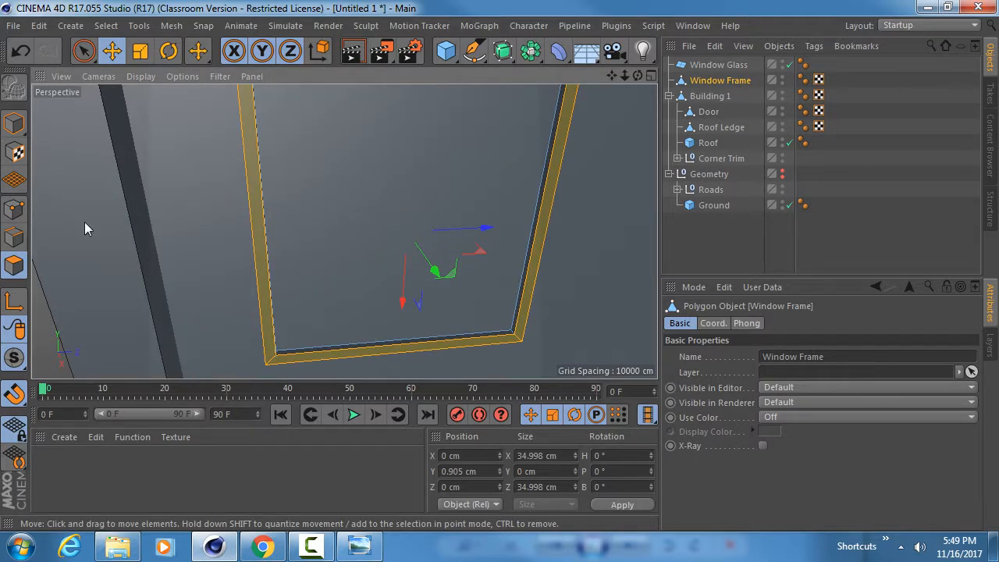
scroll(374, 239, down, 5)
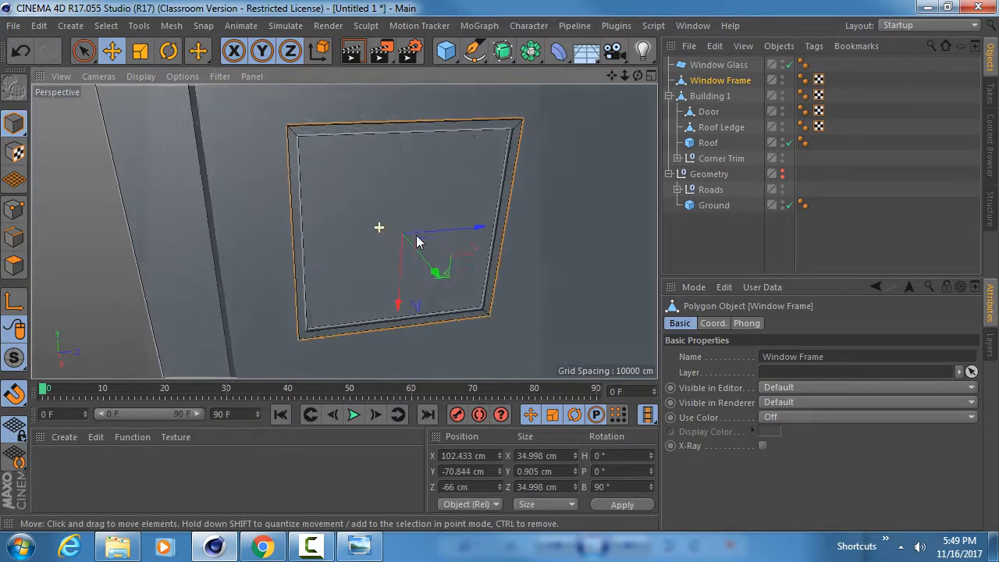
Add a cube as a child of Window Frame
alt+drag(417, 242, 367, 196)
click(445, 51)
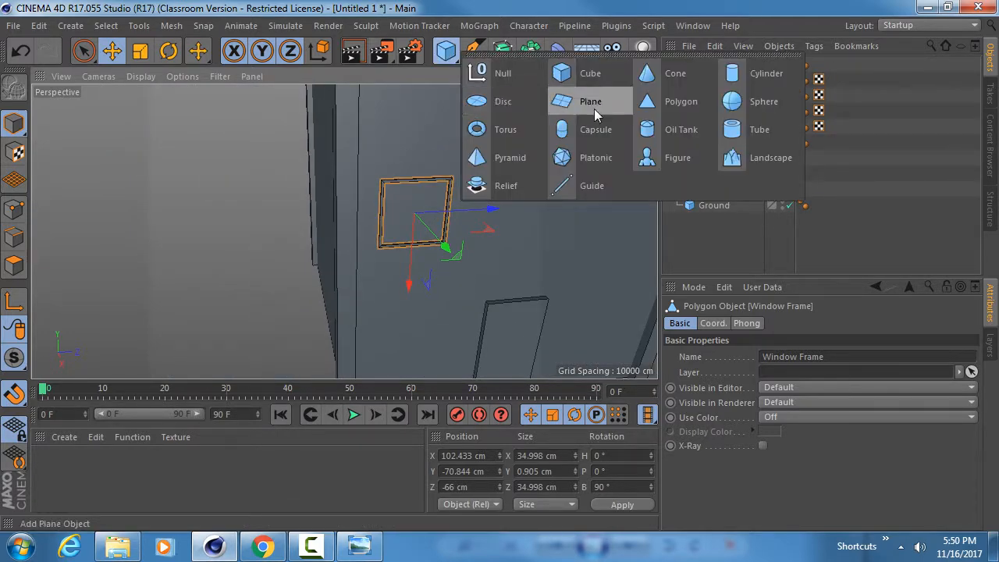
shift+click(583, 75)
alt+right_drag(497, 218, 435, 206)
alt+middle_drag(485, 200, 368, 238)
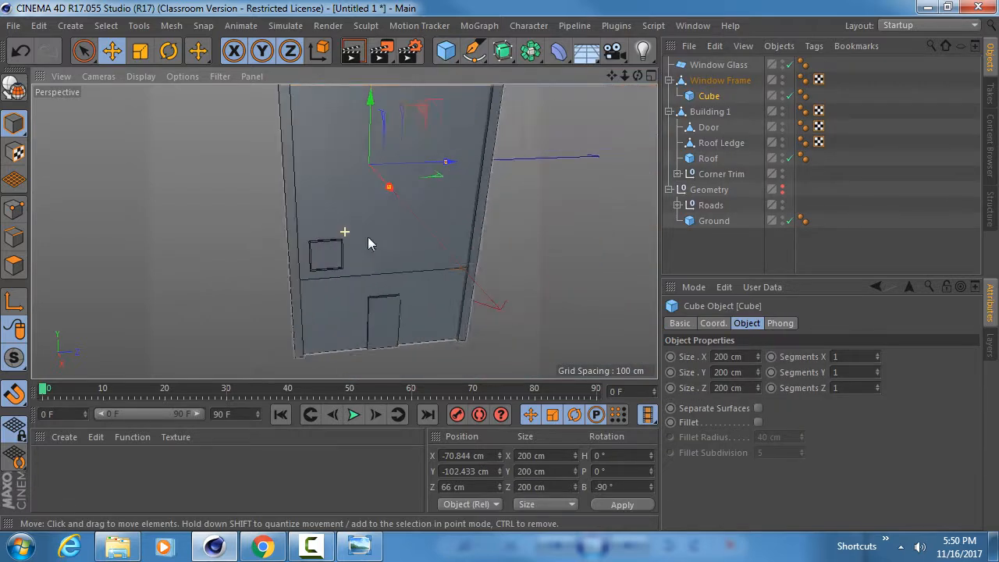
Set the cube's X, Y and Z position to 0 cm so it centers on the window frame
click(712, 322)
double_click(724, 356)
text(0)
key(Tab)
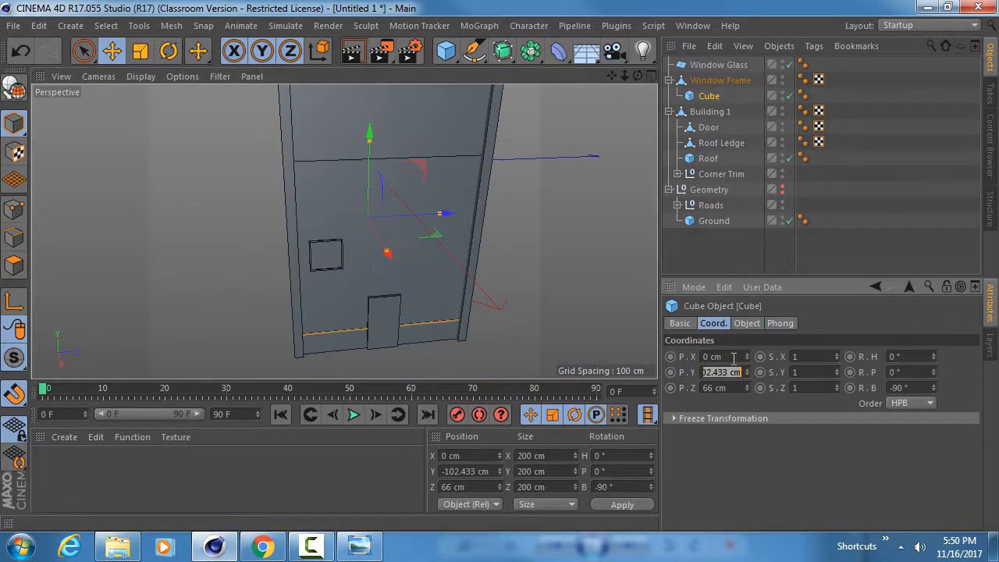
text(0)
key(Tab)
text(0)
key(Return)
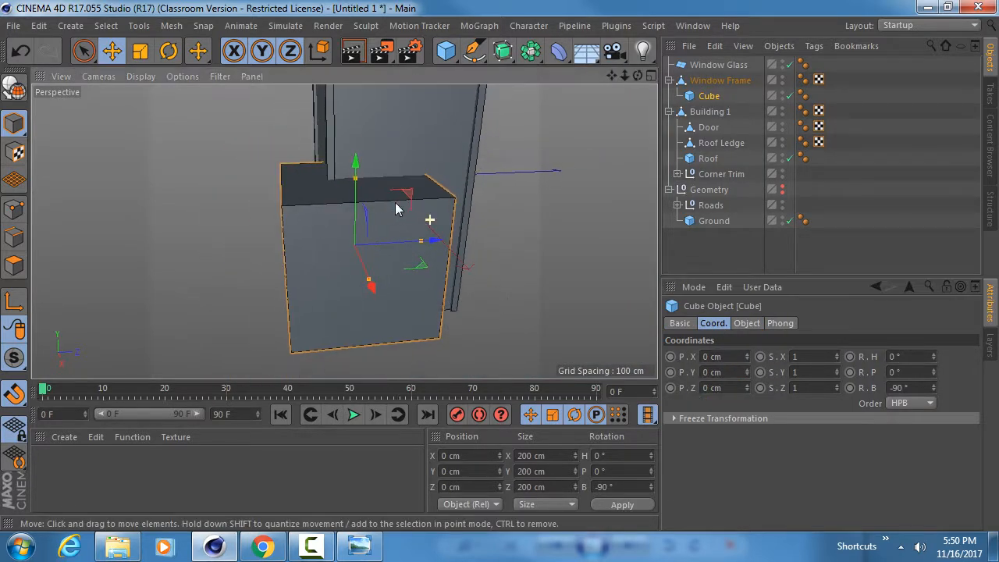
Scale the cube down uniformly to about 2.2 cm per side
key(t)
drag(437, 240, 186, 226)
scroll(386, 239, up, 2)
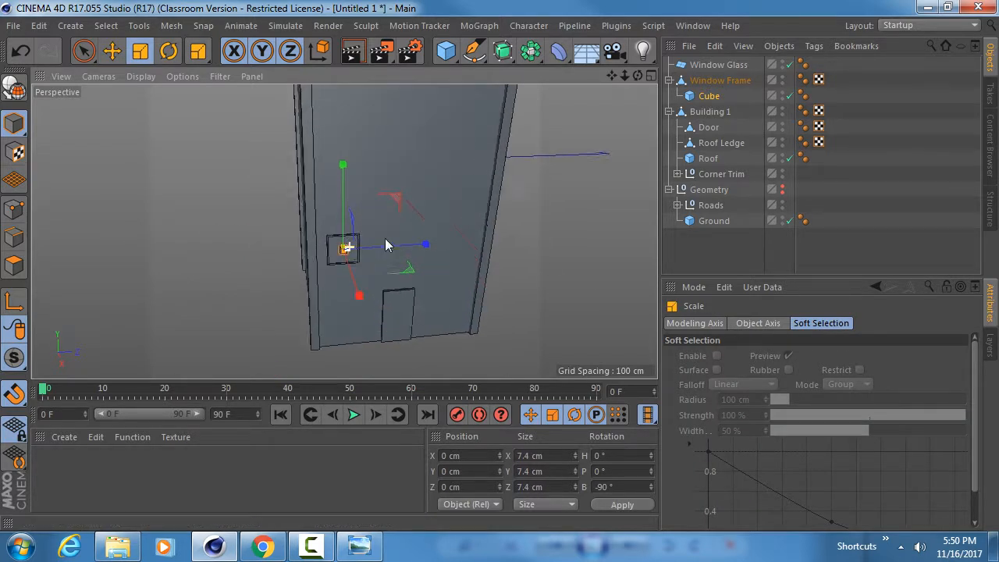
alt+right_drag(384, 237, 437, 225)
alt+middle_drag(355, 241, 411, 204)
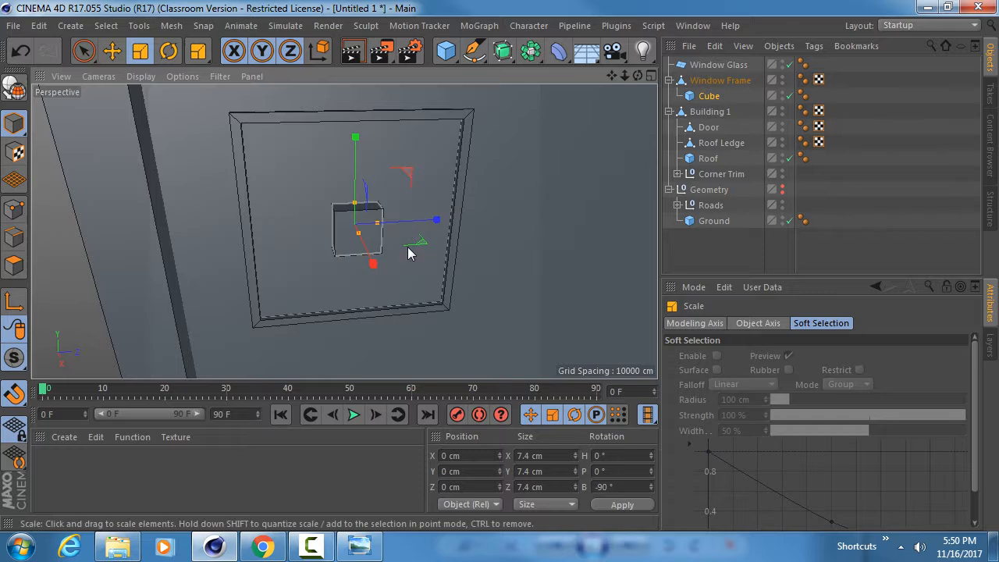
drag(409, 251, 195, 303)
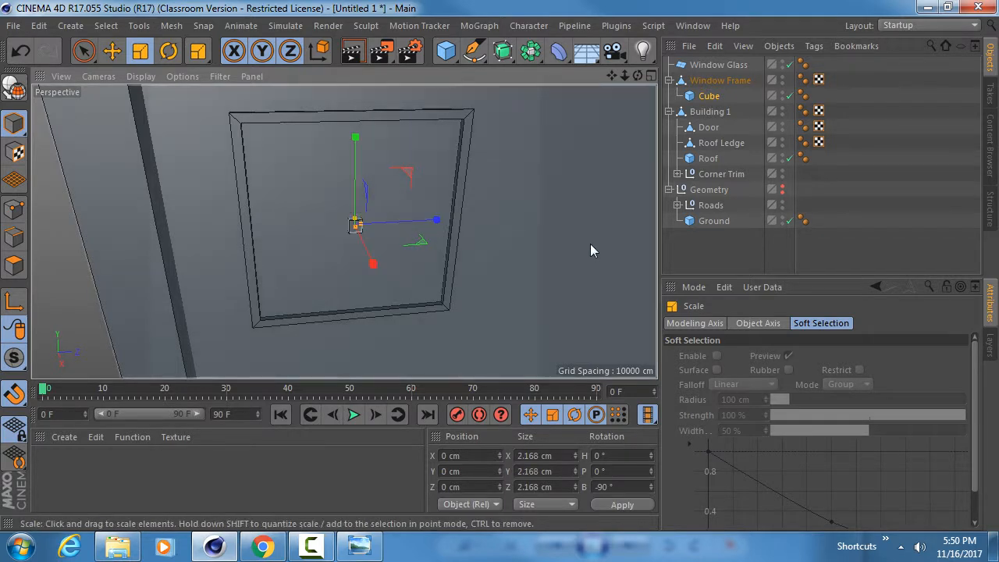
Stretch the cube vertically to about 32.9 cm so it spans the window frame
drag(355, 222, 364, 108)
alt+drag(400, 185, 383, 295)
alt+right_drag(344, 235, 387, 224)
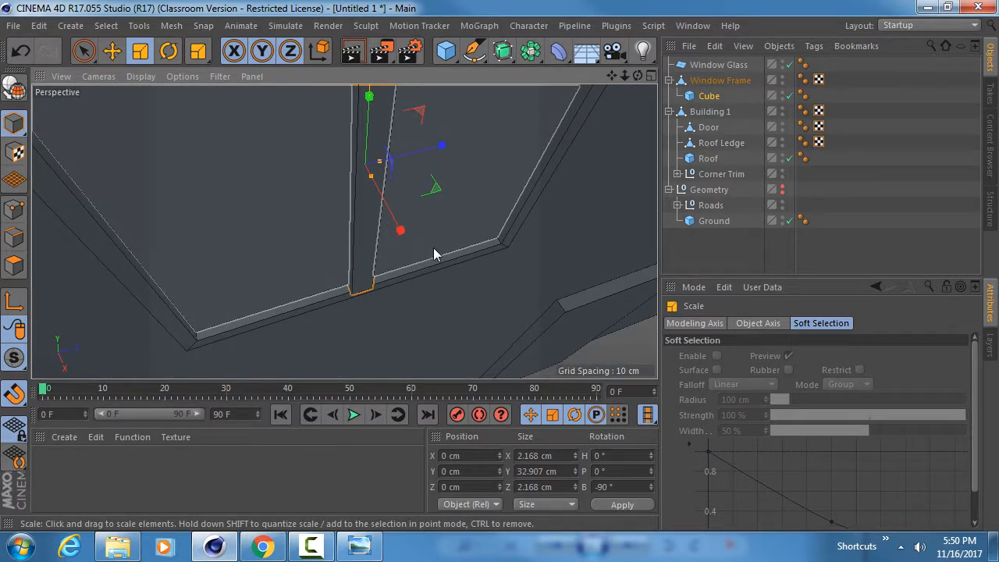
Slim the vertical bar to about 1.4 cm thick and fit its height to the frame at about 32.4 cm
drag(434, 248, 387, 243)
drag(475, 216, 421, 221)
alt+drag(352, 206, 451, 260)
drag(419, 200, 307, 197)
alt+drag(343, 228, 359, 209)
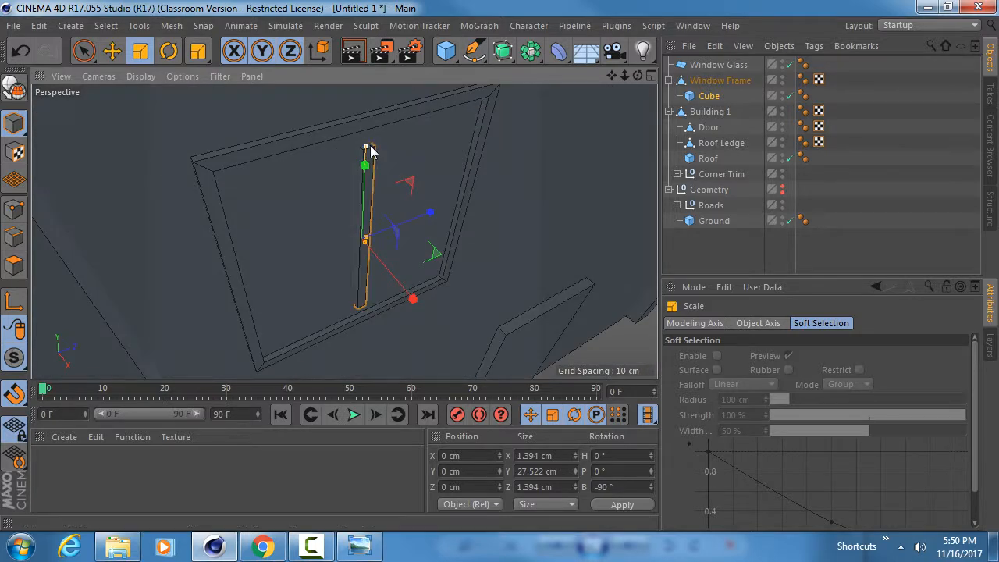
drag(370, 146, 372, 126)
alt+drag(333, 272, 345, 253)
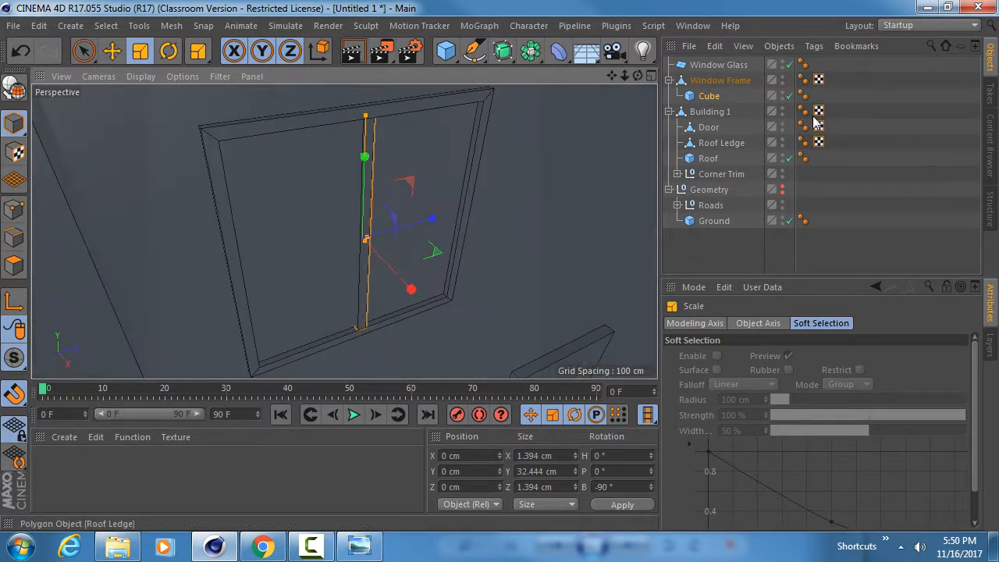
Rename the cube Window Divider
double_click(709, 95)
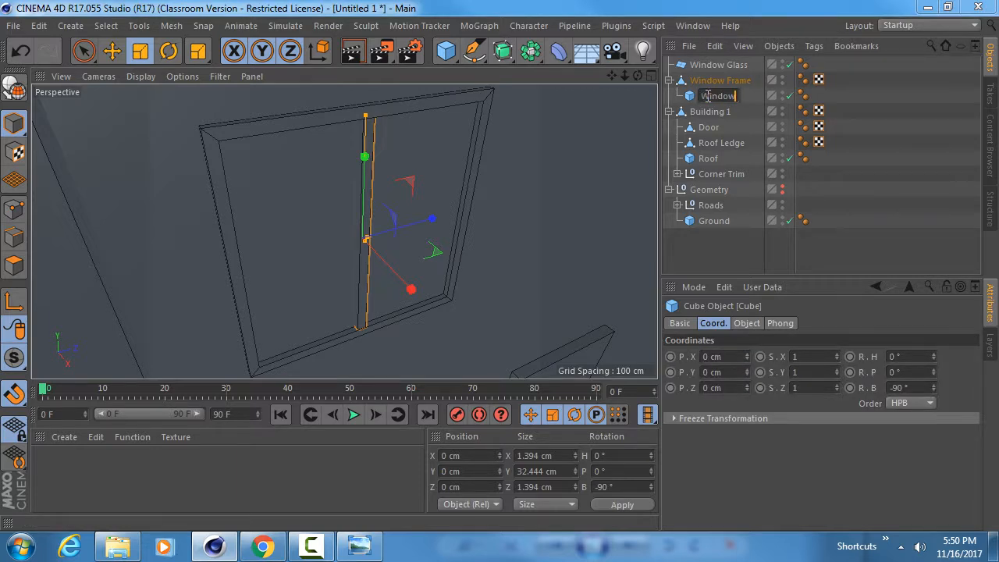
text(Window Divider)
key(Return)
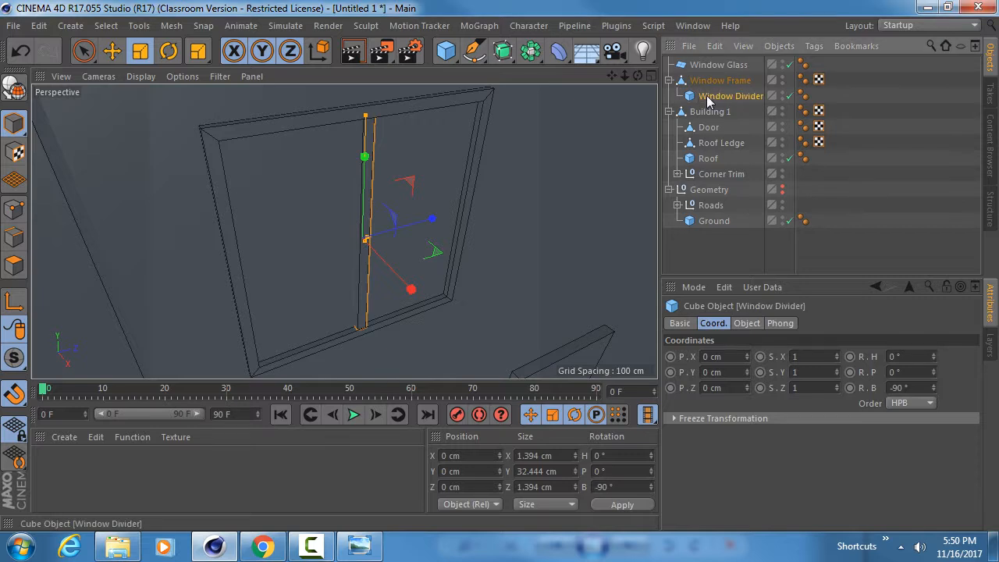
Make Window Frame, with its divider, a child of Window Glass
click(710, 83)
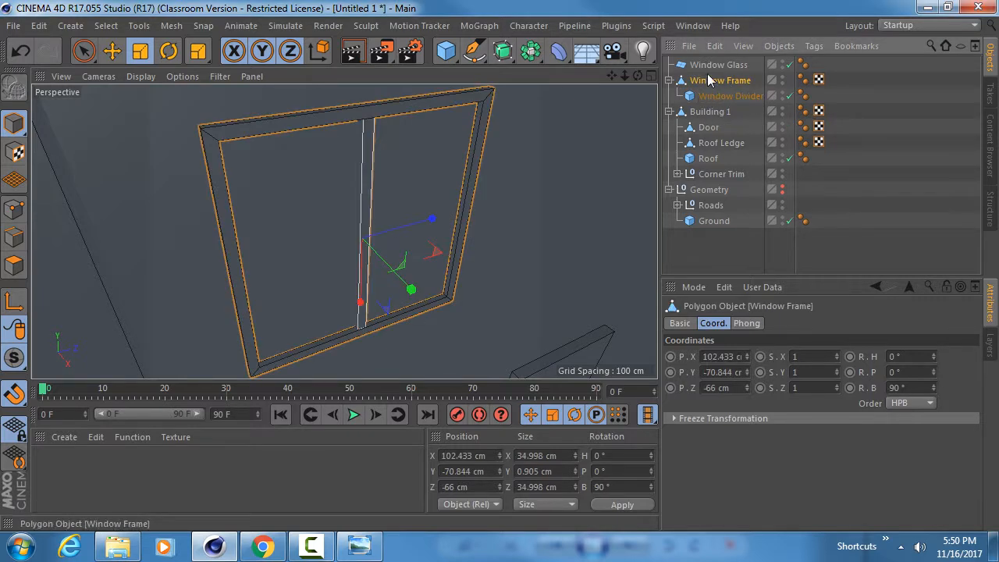
click(713, 64)
click(715, 81)
drag(715, 65, 714, 64)
click(718, 63)
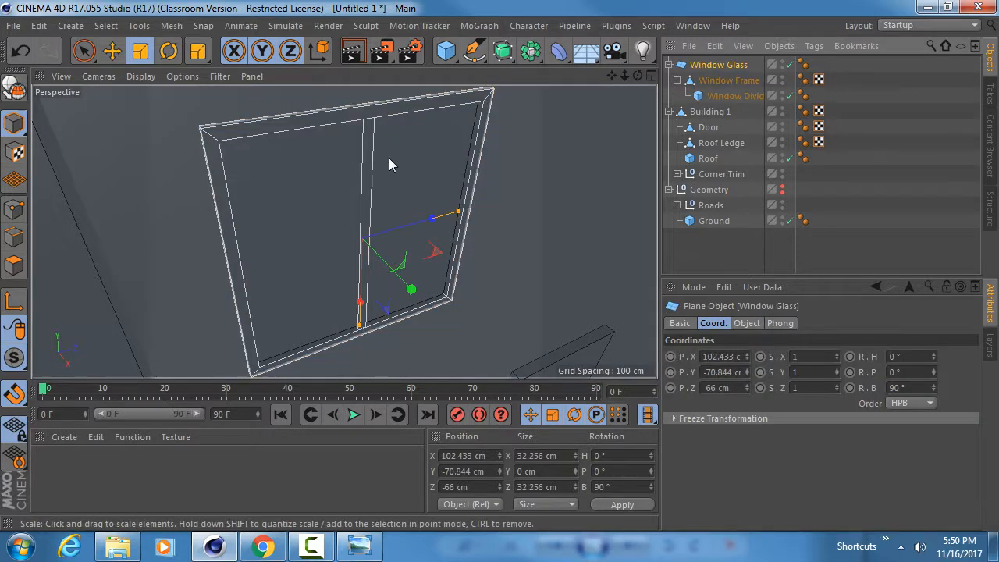
Collapse the Window Glass hierarchy and place it inside a new MoGraph Cloner
alt+right_drag(389, 158, 313, 148)
alt+drag(313, 154, 335, 216)
alt+right_drag(334, 216, 242, 211)
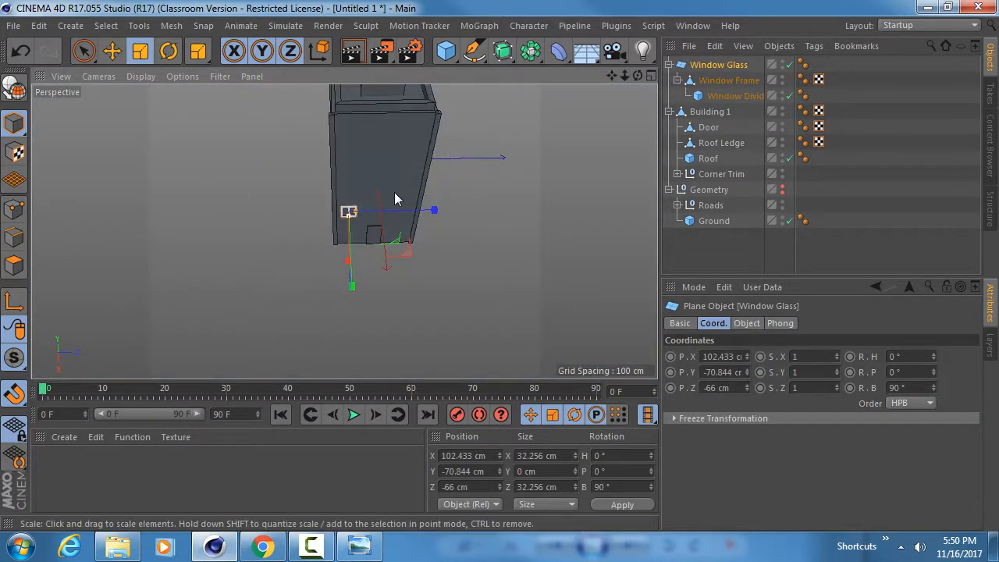
alt+drag(396, 132, 346, 136)
alt+drag(390, 172, 423, 146)
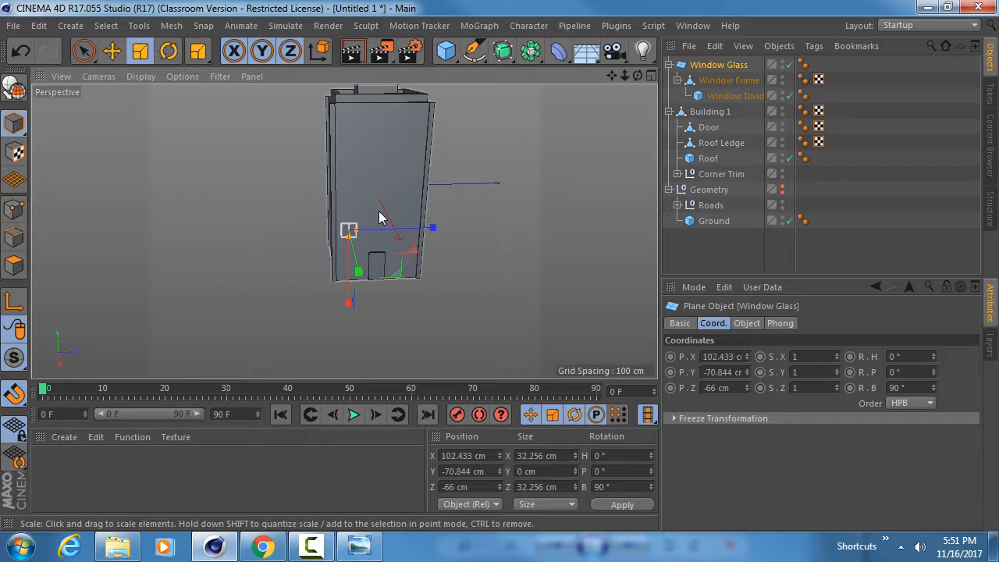
alt+drag(375, 179, 399, 228)
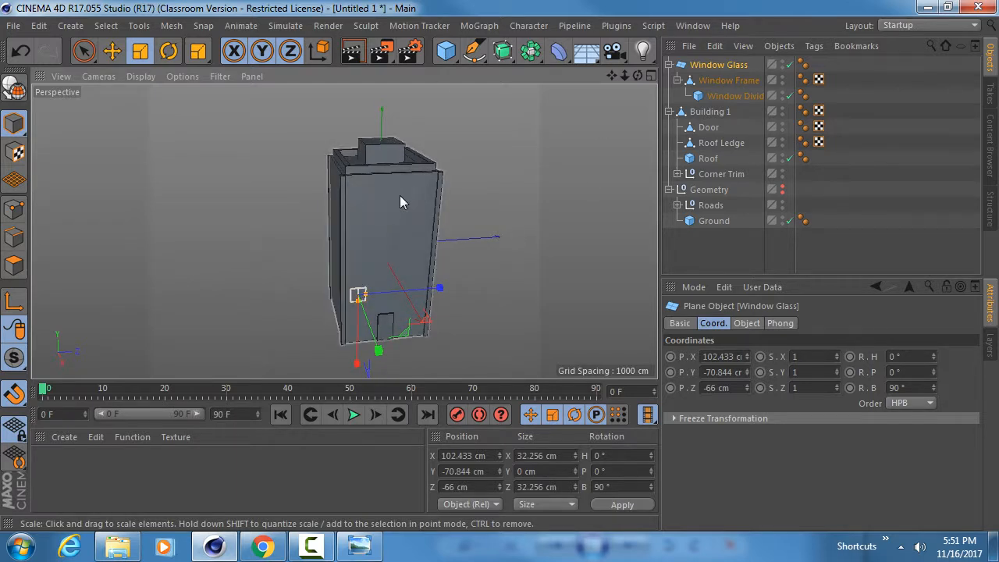
click(669, 64)
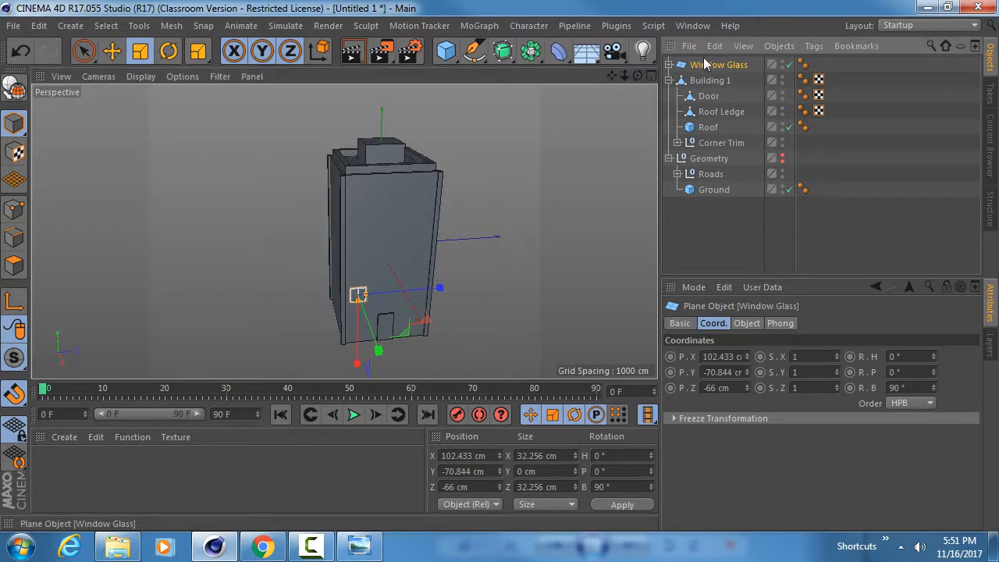
click(478, 26)
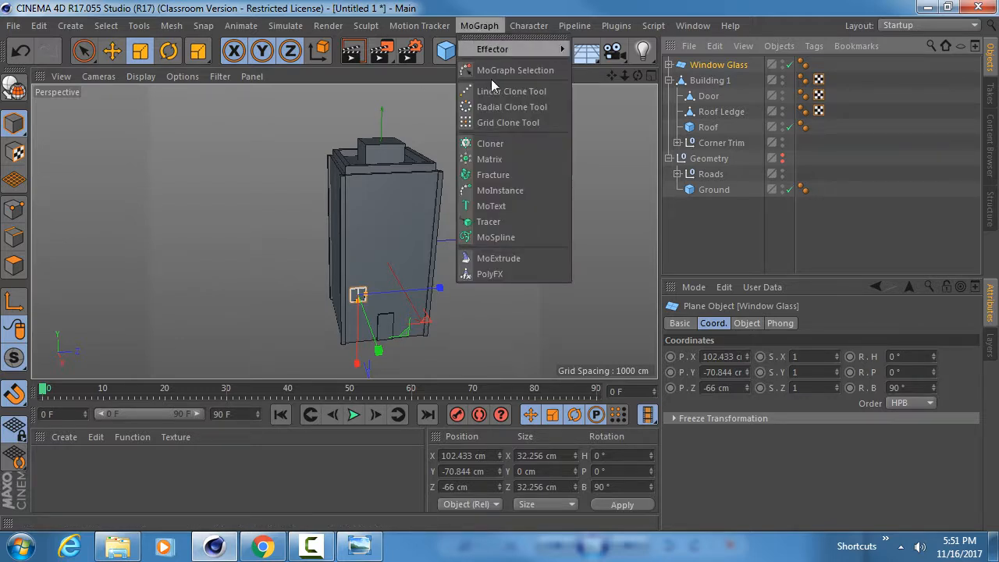
alt+click(506, 143)
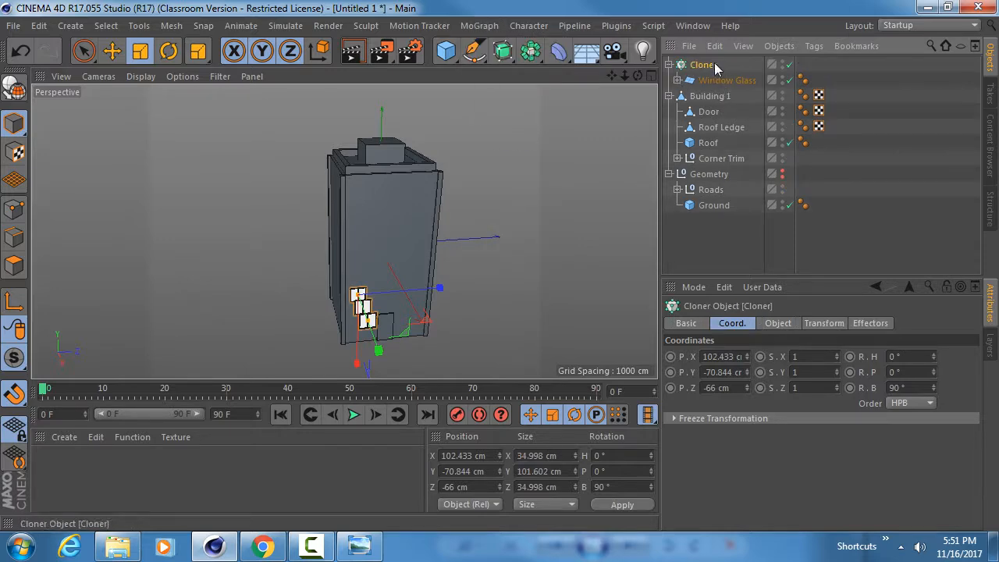
Switch the Cloner's mode from Linear to Grid Array
alt+middle_drag(390, 267, 385, 195)
scroll(386, 200, up, 6)
alt+drag(386, 201, 336, 208)
click(778, 322)
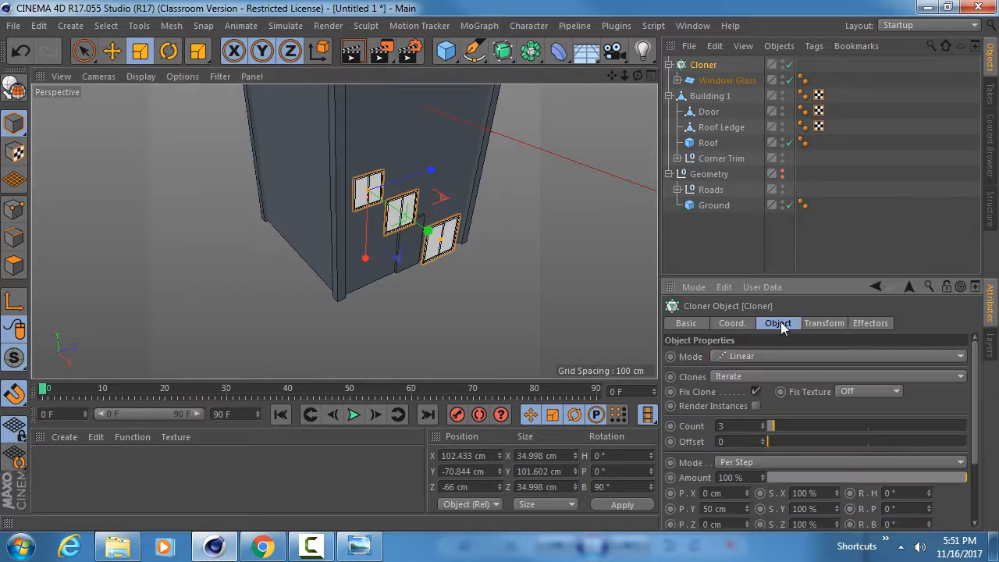
drag(780, 278, 780, 138)
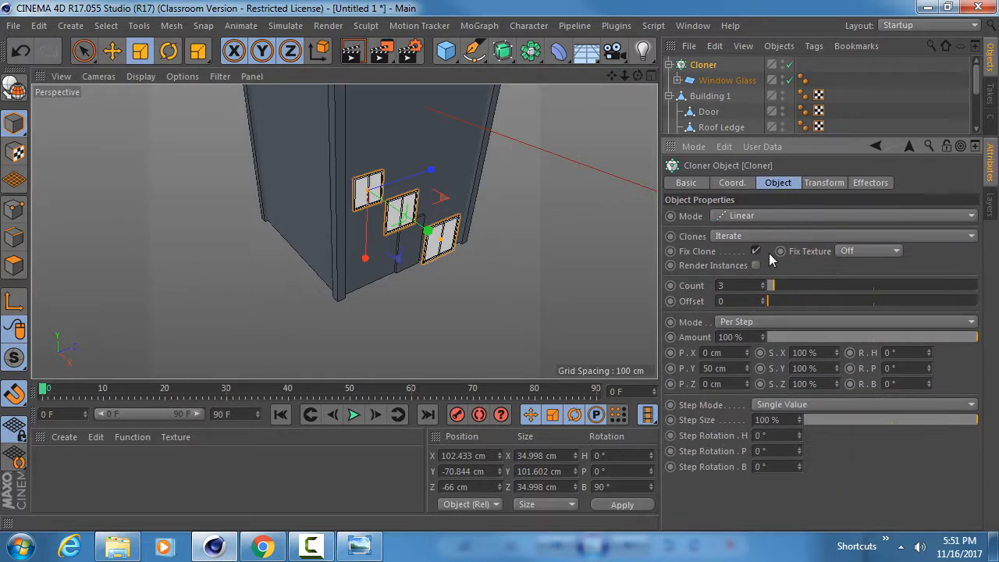
click(744, 216)
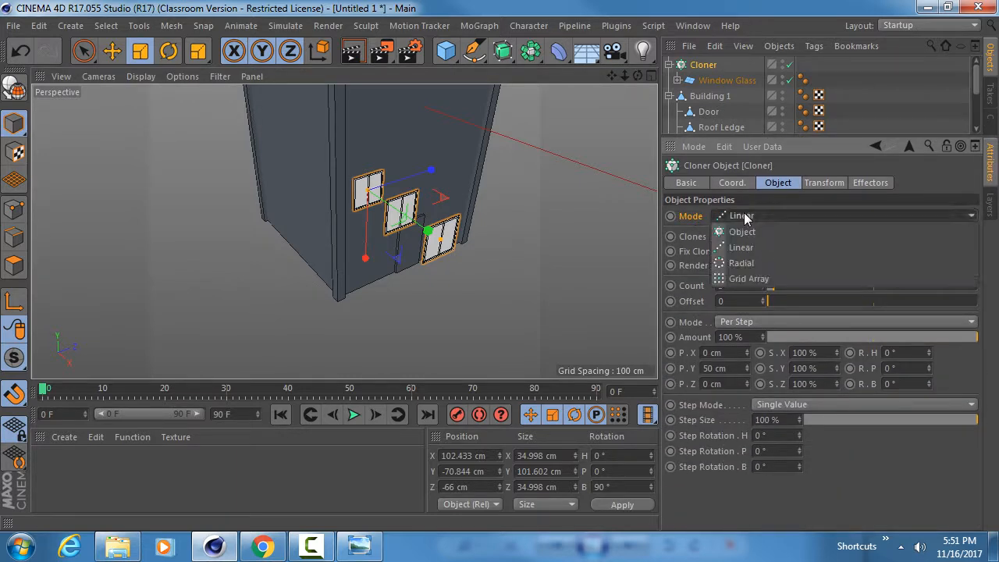
click(740, 279)
scroll(352, 196, down, 5)
scroll(394, 160, up, 2)
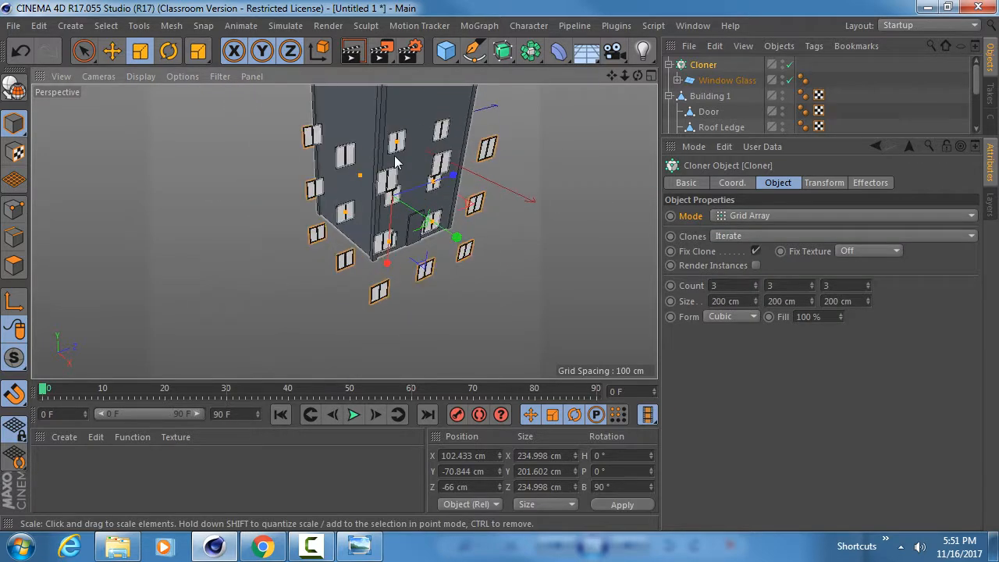
Set the grid array's second count value to 1 so the windows form a single layer
mouse_move(394, 157)
alt+mouse_down()
mouse_move(344, 292)
mouse_move(363, 220)
mouse_move(350, 226)
mouse_move(349, 135)
mouse_move(362, 159)
mouse_move(369, 101)
alt+mouse_up()
click(811, 288)
click(812, 288)
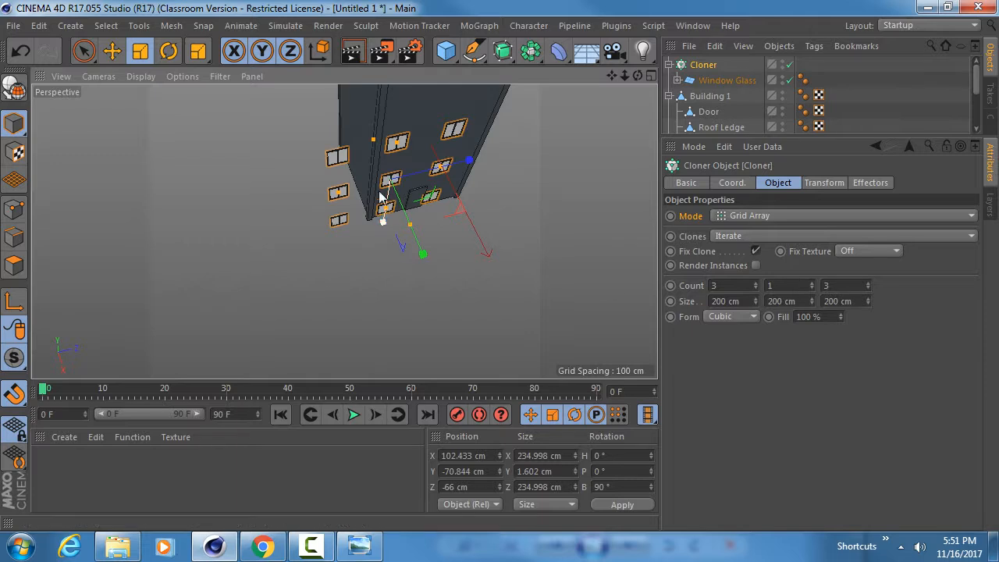
alt+drag(382, 197, 478, 234)
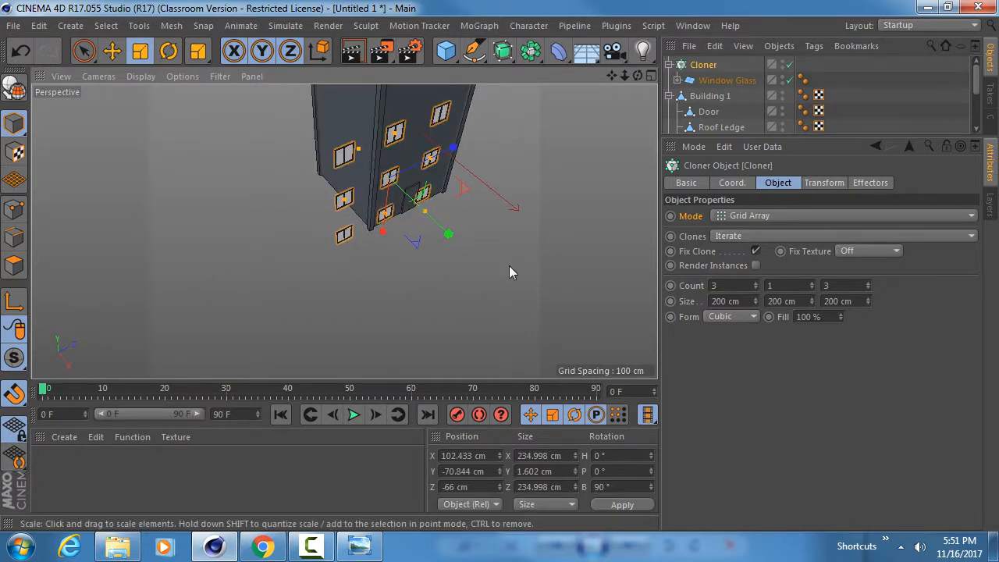
alt+drag(508, 272, 519, 236)
click(791, 285)
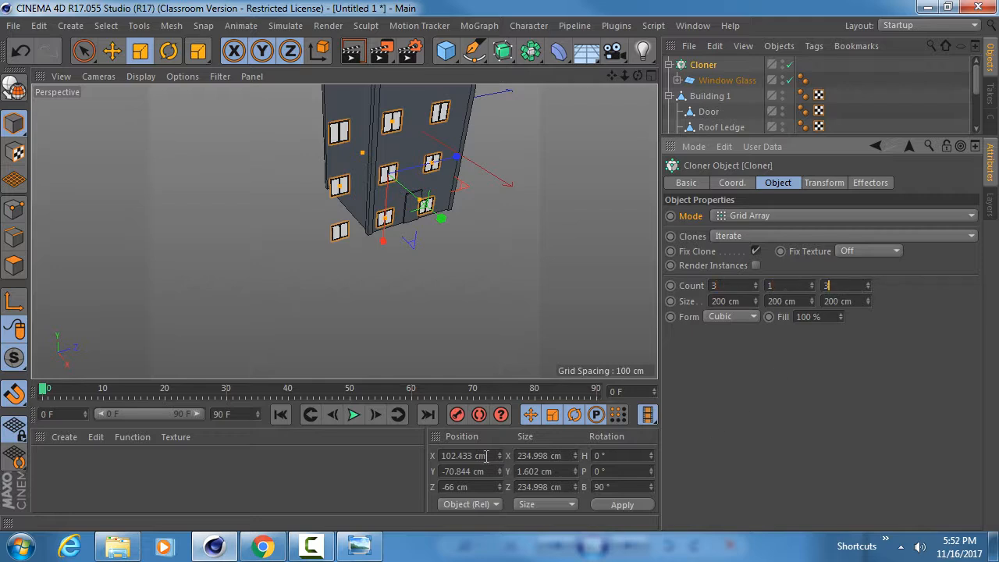
Slide the window Cloner along Z to roughly the centre of the building's door wall
click(455, 455)
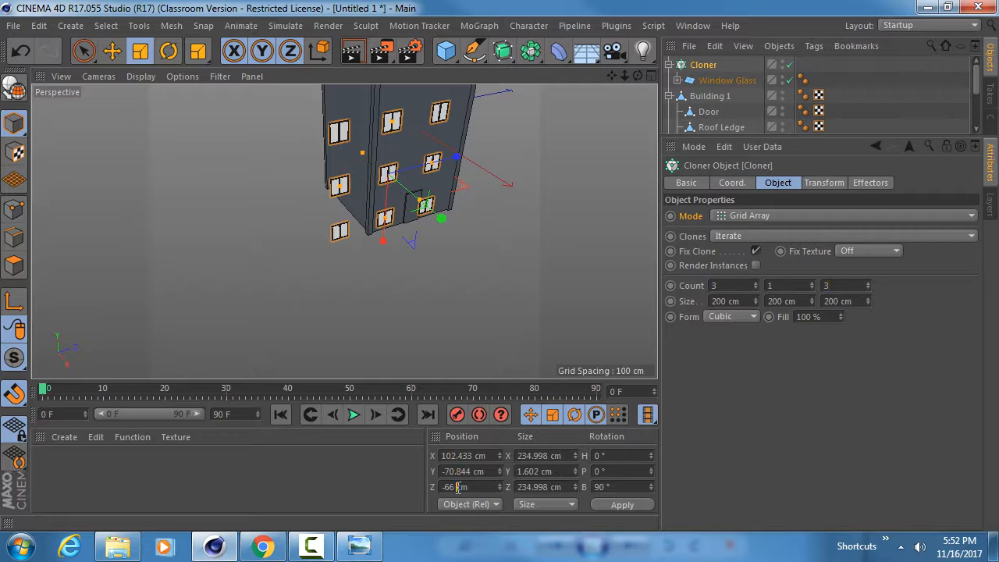
alt+middle_drag(365, 192, 327, 265)
alt+drag(337, 243, 309, 241)
key(r)
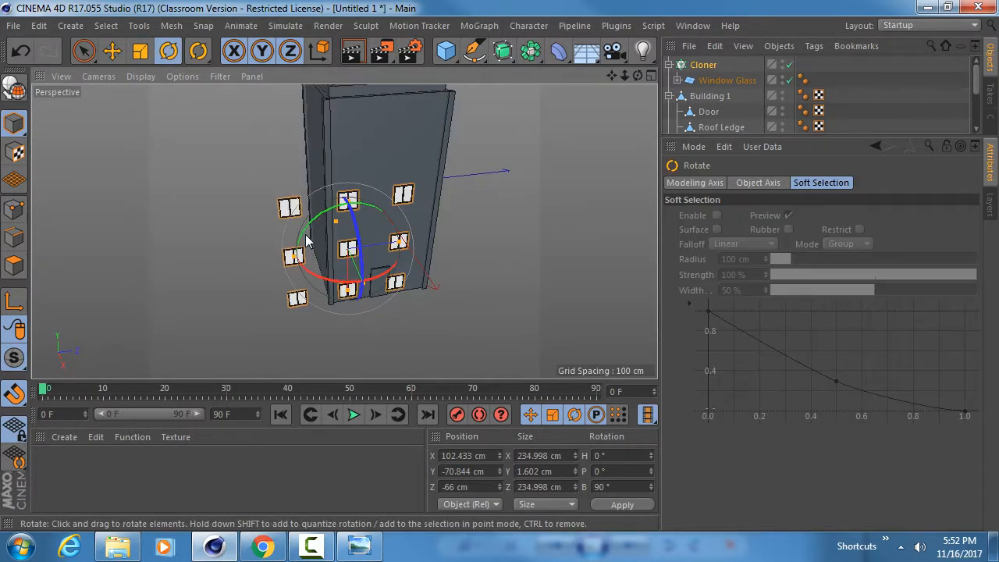
click(706, 65)
key(e)
scroll(368, 231, up, 4)
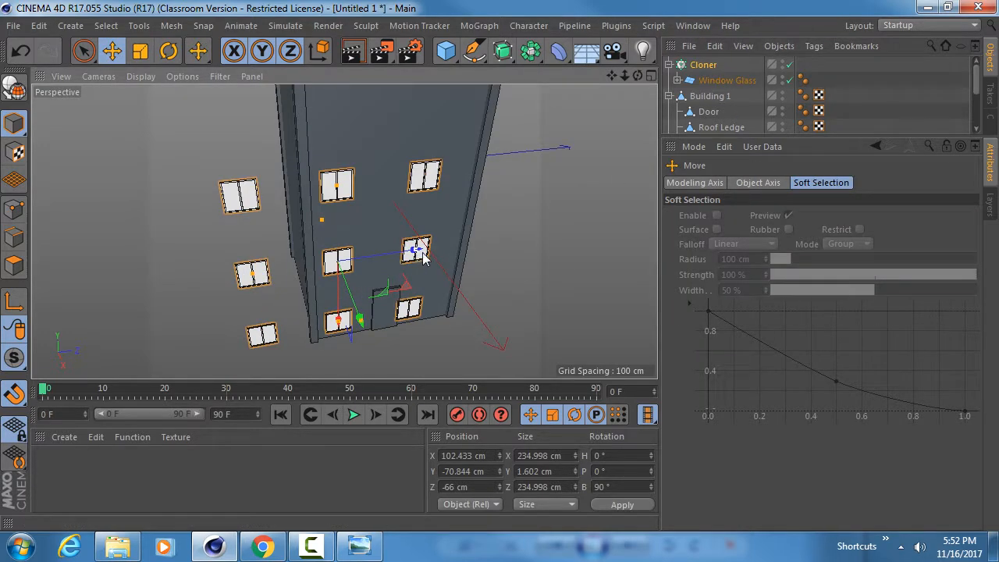
drag(422, 257, 443, 257)
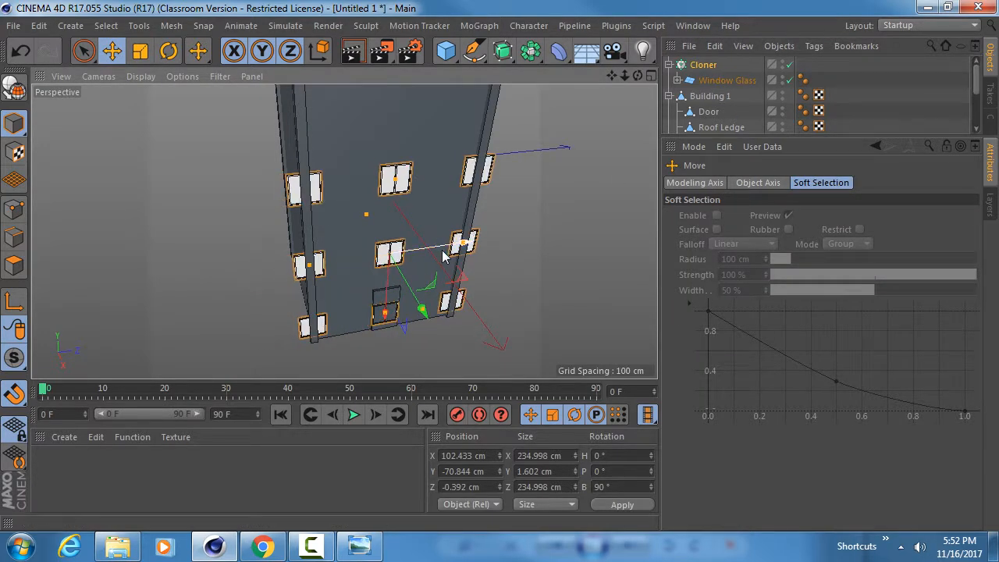
Set the window Cloner's Z and Y positions to 0 cm
click(713, 66)
click(728, 184)
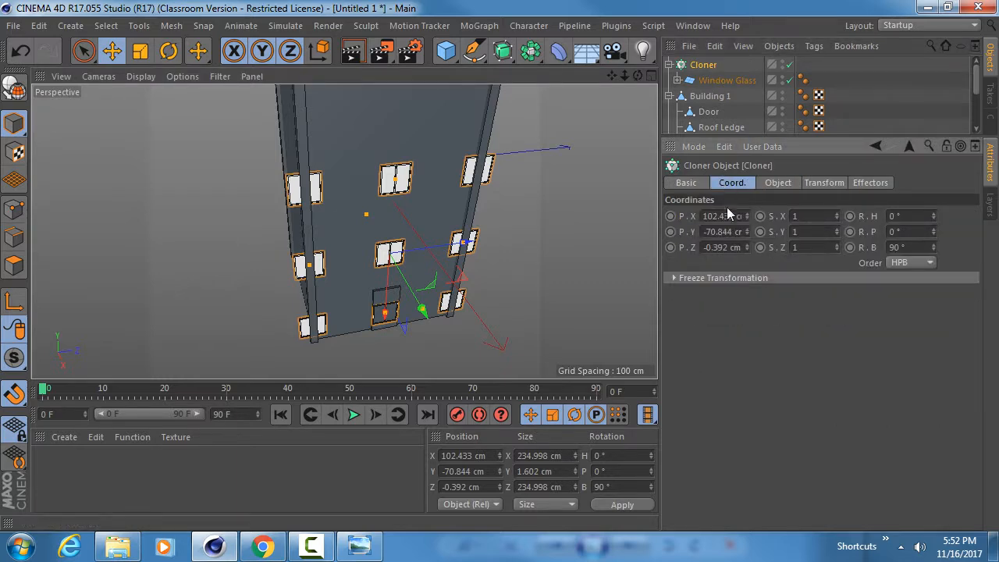
click(715, 246)
text(0)
key(Return)
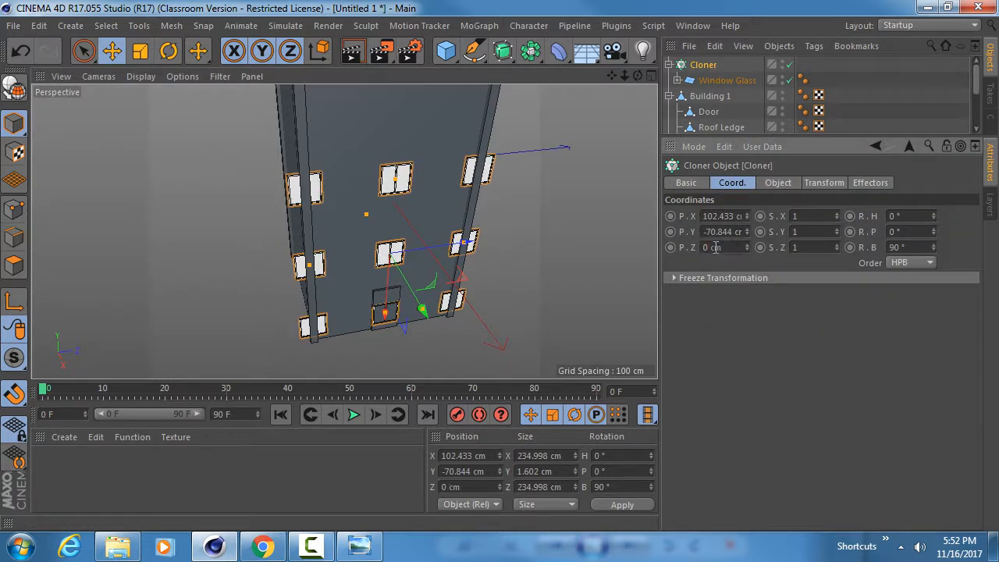
click(710, 231)
text(0)
key(Return)
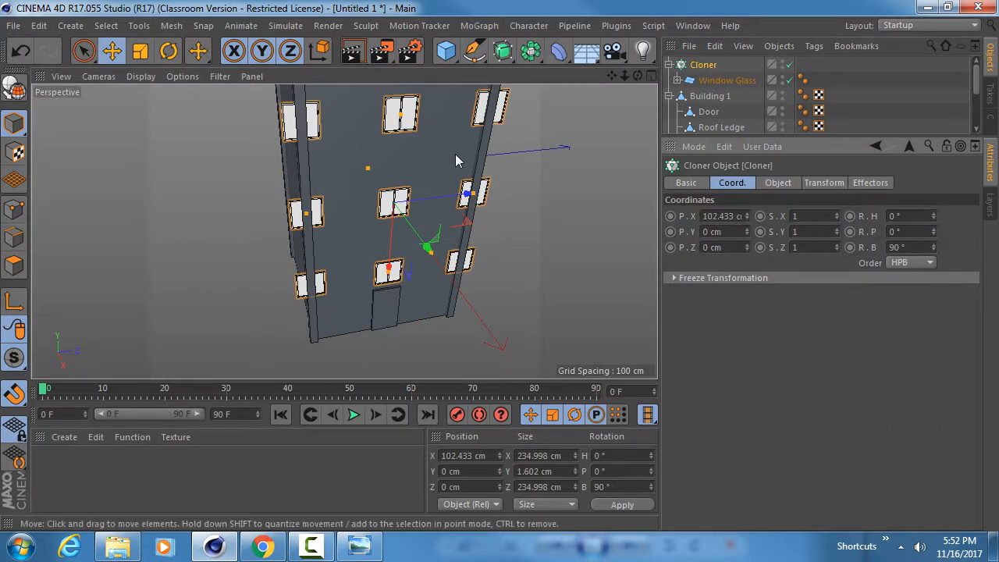
Resize the window grid to about 274 cm high and 126 cm wide, and raise the Cloner to about 37 cm in Y
alt+drag(386, 125, 359, 207)
scroll(386, 183, up, 5)
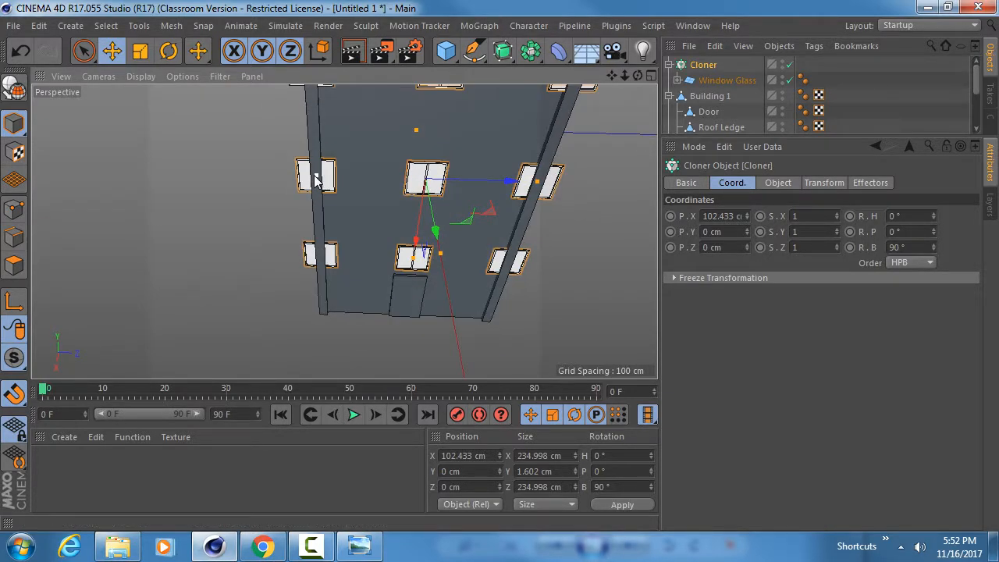
drag(316, 179, 405, 156)
alt+middle_drag(406, 156, 411, 239)
alt+right_drag(414, 238, 366, 230)
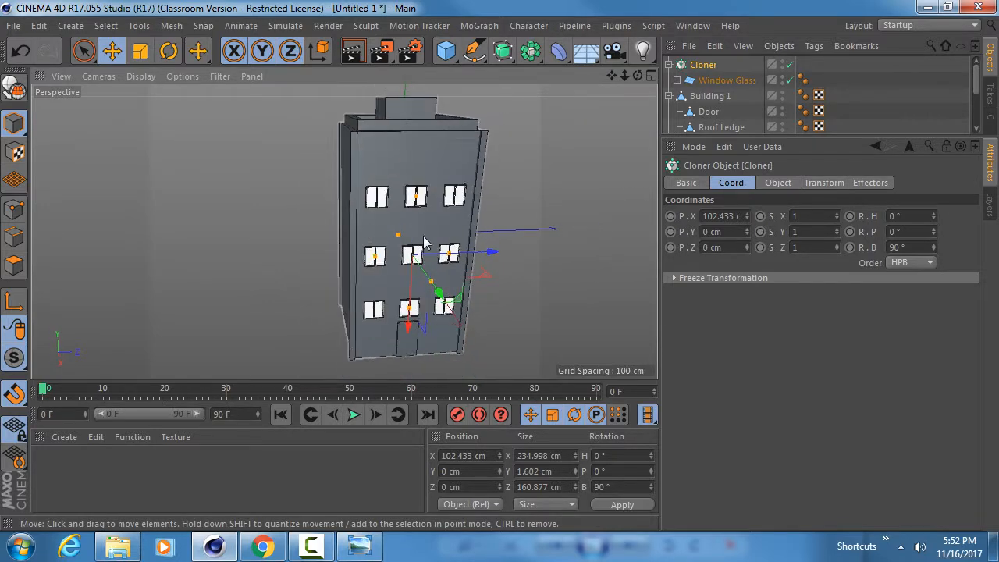
mouse_move(412, 293)
mouse_down()
mouse_move(416, 265)
mouse_move(412, 306)
mouse_move(412, 278)
mouse_up()
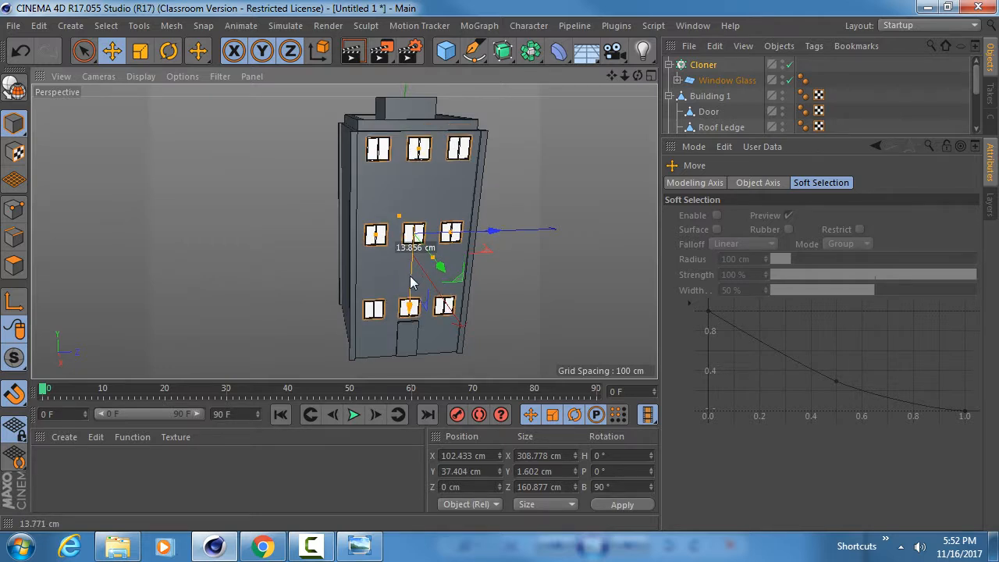
Set the Cloner's first grid count value to 4, making four rows of windows
click(702, 65)
click(778, 182)
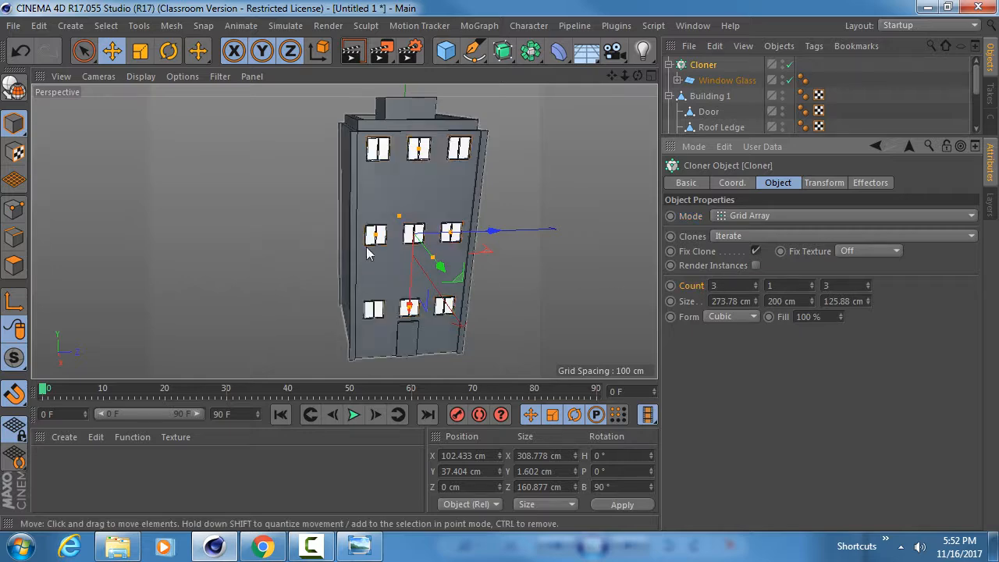
alt+drag(367, 247, 426, 226)
scroll(408, 271, up, 6)
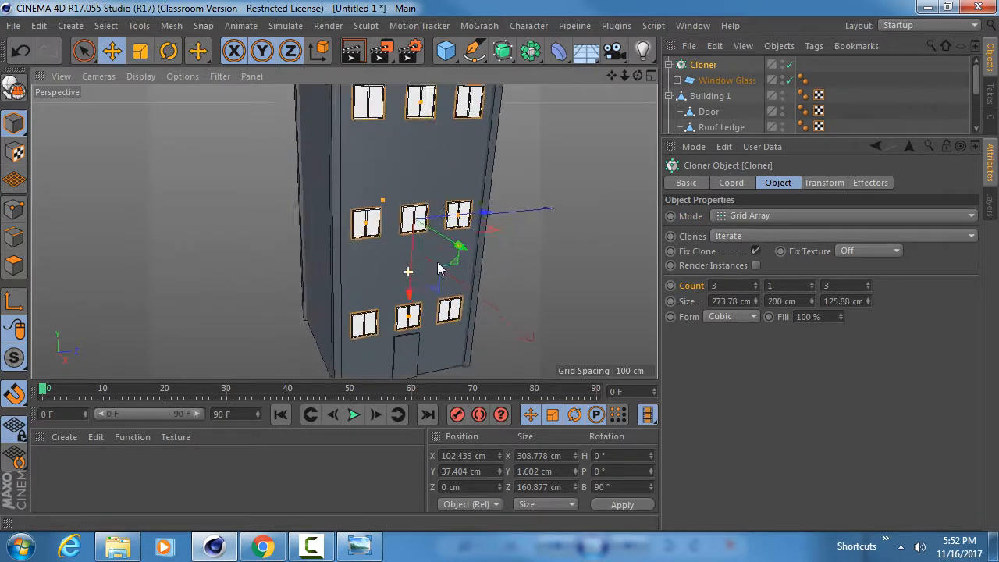
scroll(414, 251, down, 5)
click(756, 283)
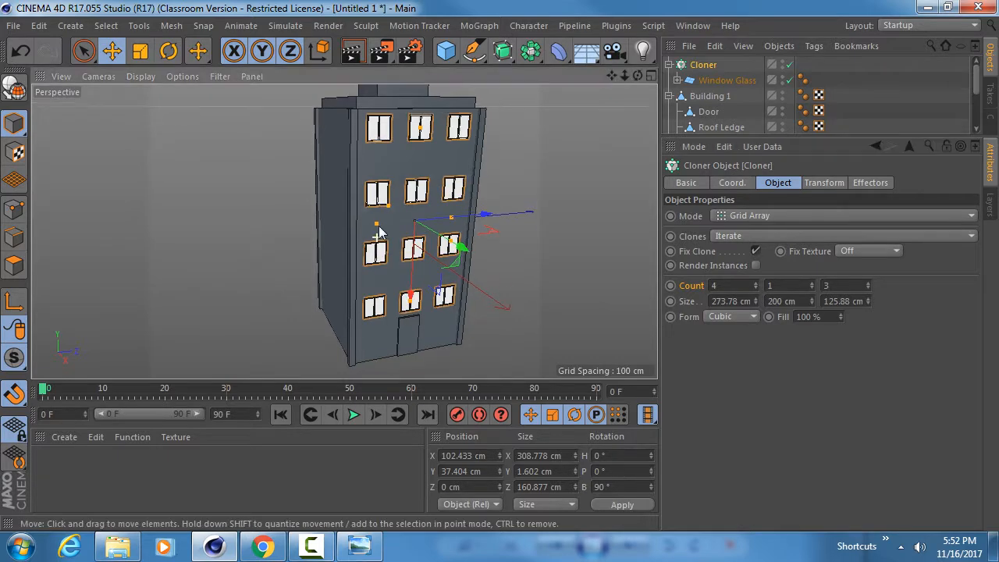
mouse_move(376, 226)
alt+mouse_down()
mouse_move(428, 240)
mouse_move(389, 227)
alt+mouse_up()
click(756, 283)
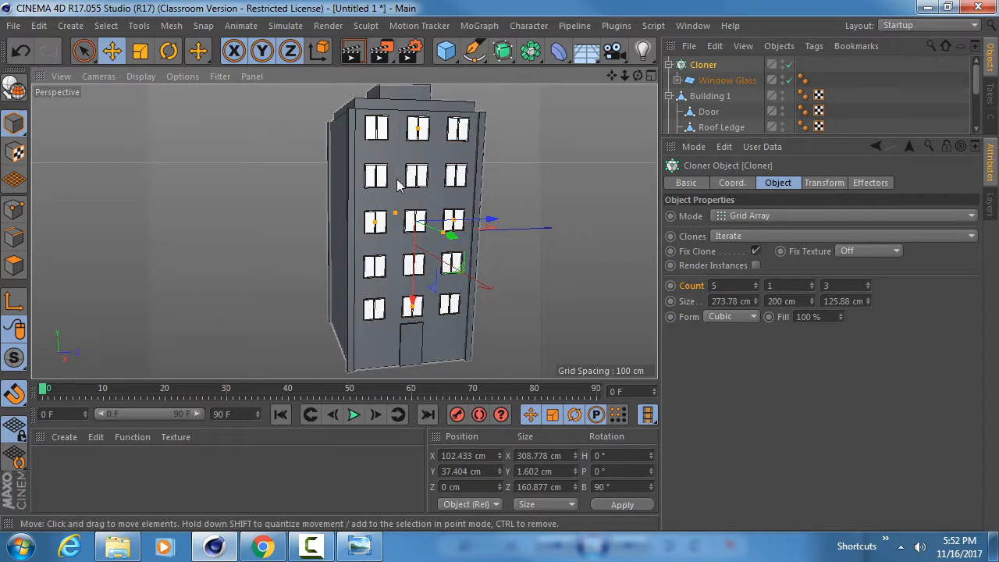
click(757, 290)
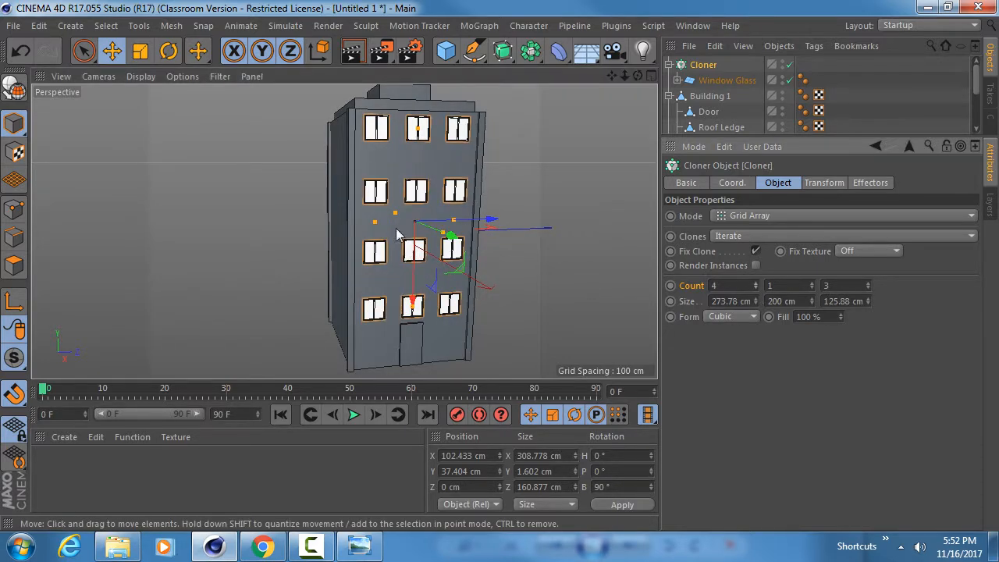
Reduce the window grid's height to about 251 cm and move the Cloner to about 40 cm in Y
alt+drag(394, 227, 404, 254)
drag(412, 301, 413, 268)
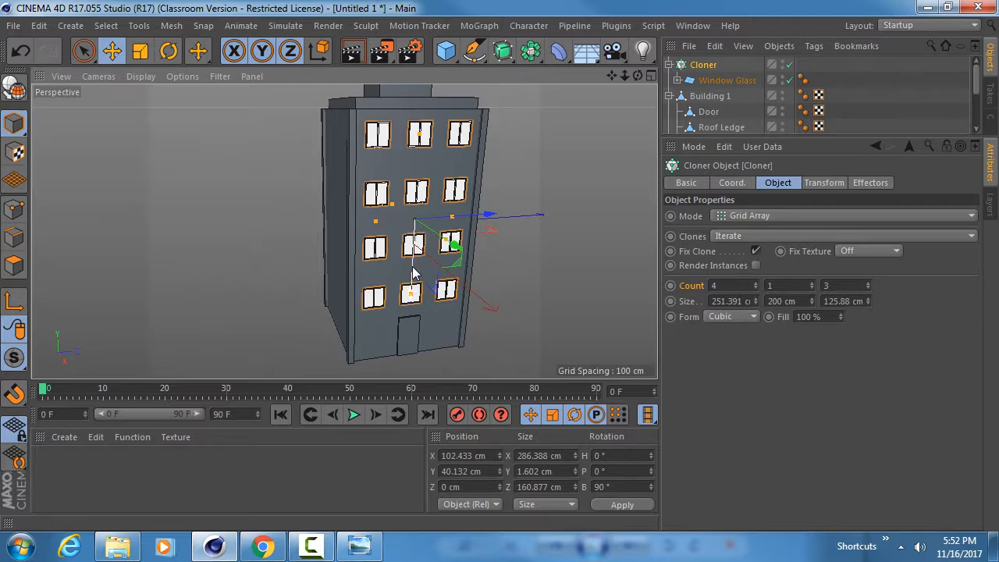
mouse_move(401, 223)
alt+mouse_down()
mouse_move(384, 220)
mouse_move(388, 236)
mouse_move(379, 225)
mouse_move(413, 248)
mouse_move(406, 242)
alt+mouse_up()
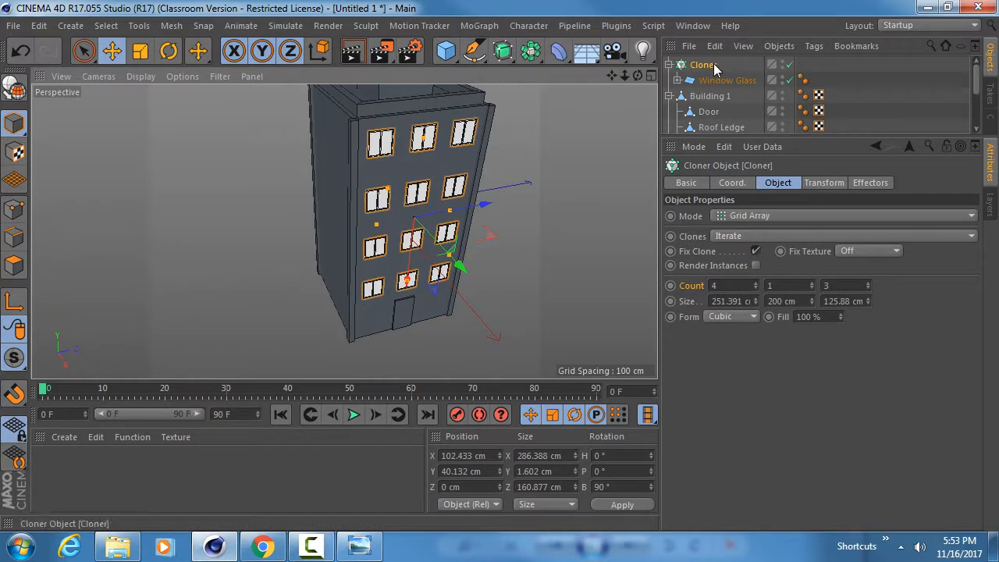
Rename the Cloner as Windows 1 Side
double_click(711, 65)
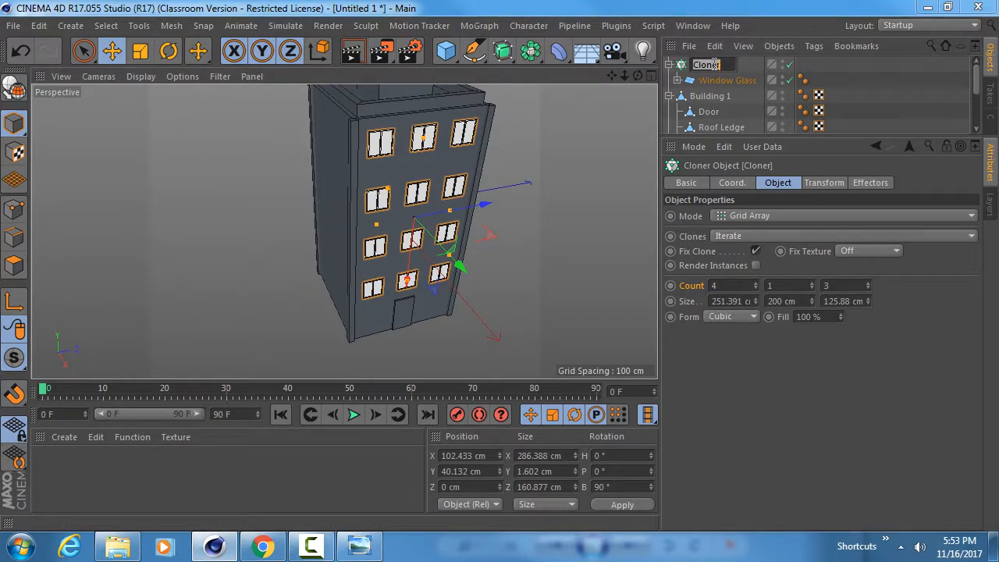
text(Windows 1 S)
key(Return)
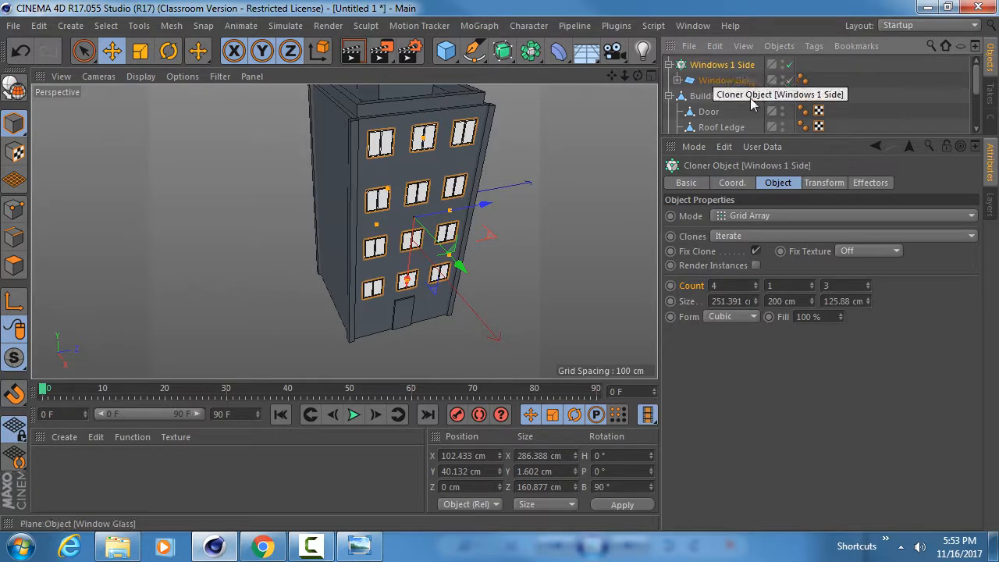
Enlarge the object list and expand the Window Glass hierarchy down to the window frame and its divider
drag(840, 135, 839, 295)
alt+drag(363, 191, 392, 202)
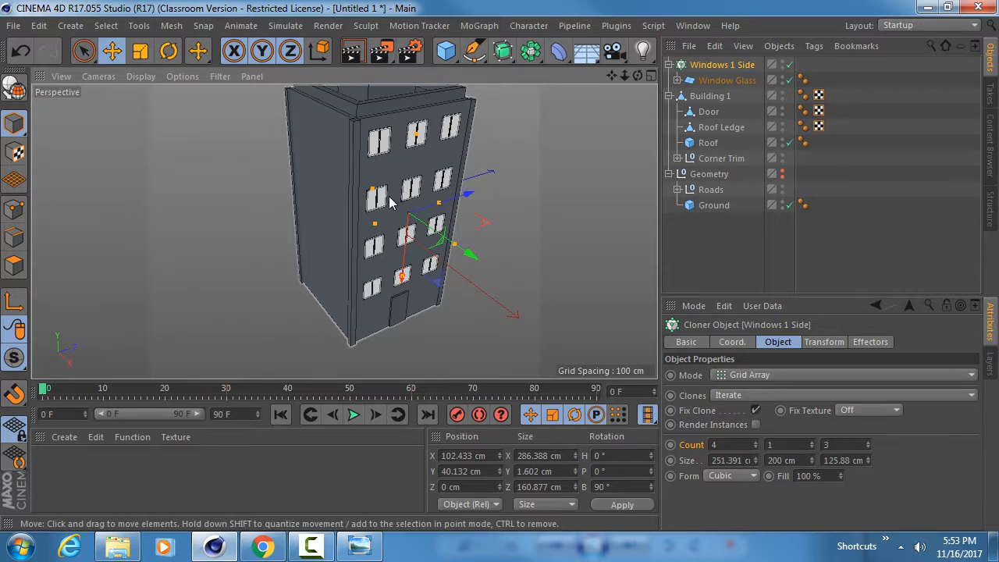
click(724, 79)
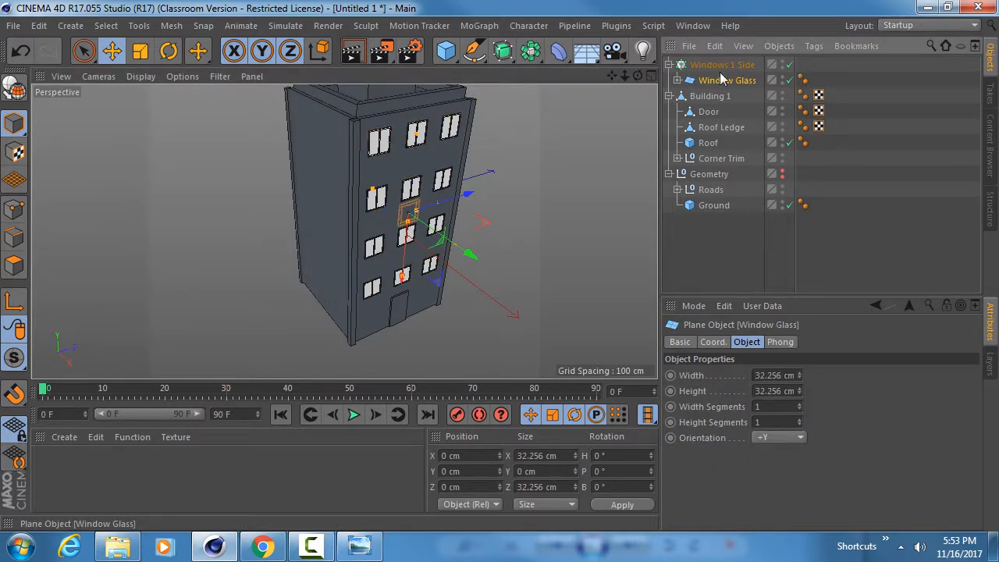
click(678, 81)
click(687, 95)
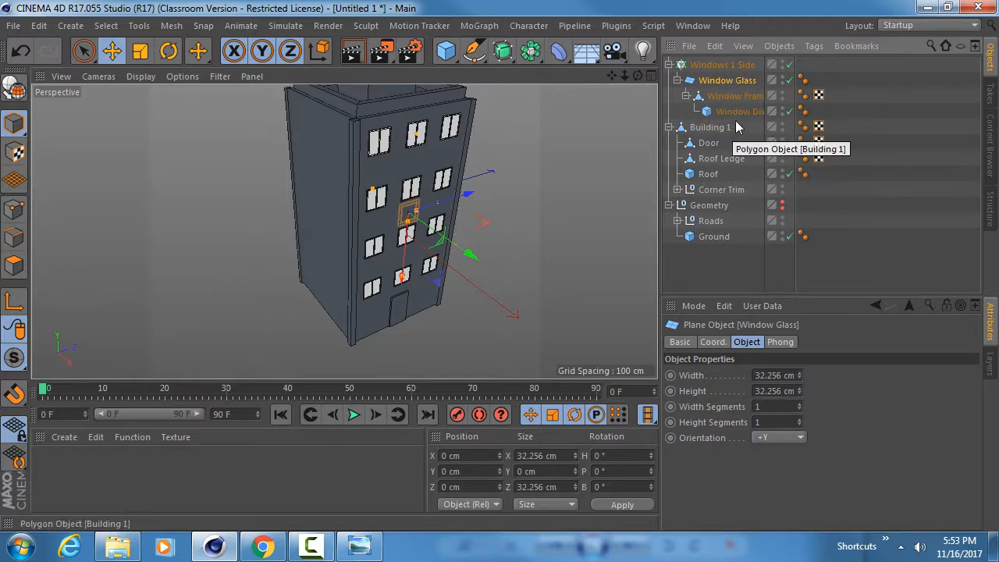
Place Windows 1 Side inside a new MoGraph Cloner
click(721, 65)
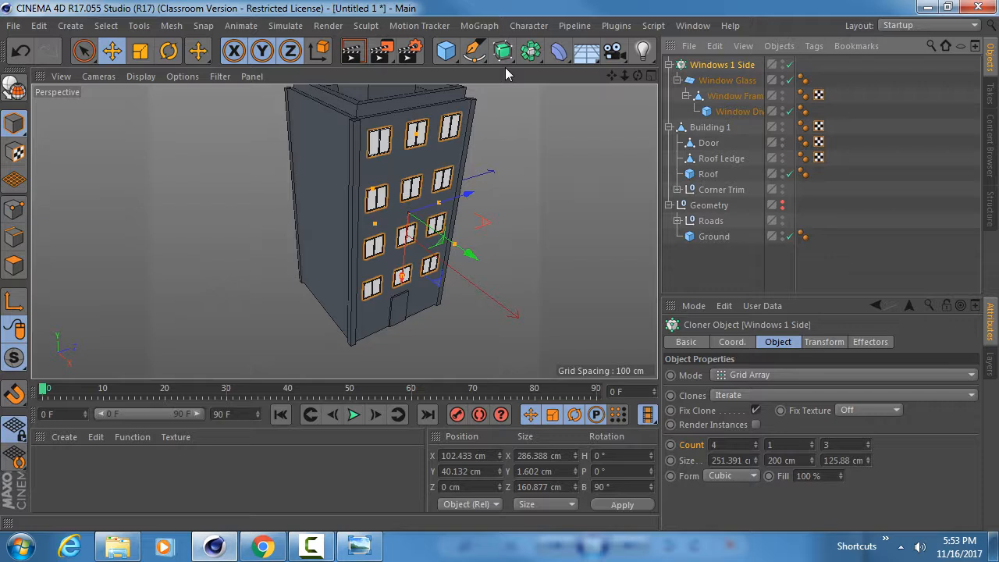
click(479, 25)
mouse_move(496, 51)
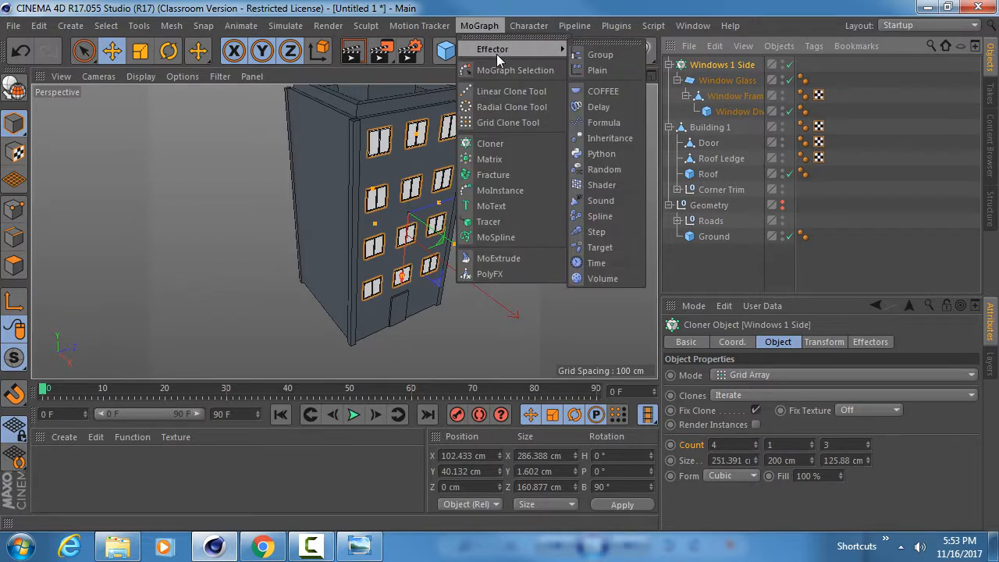
click(493, 145)
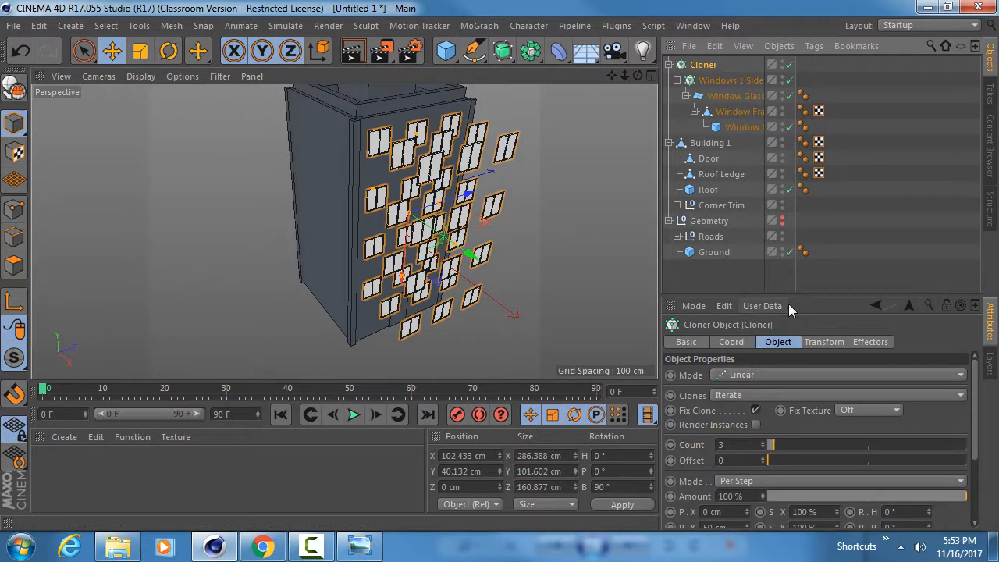
Switch the new outer Cloner to Radial mode and set its count to 4, one for each building side
drag(815, 294, 815, 120)
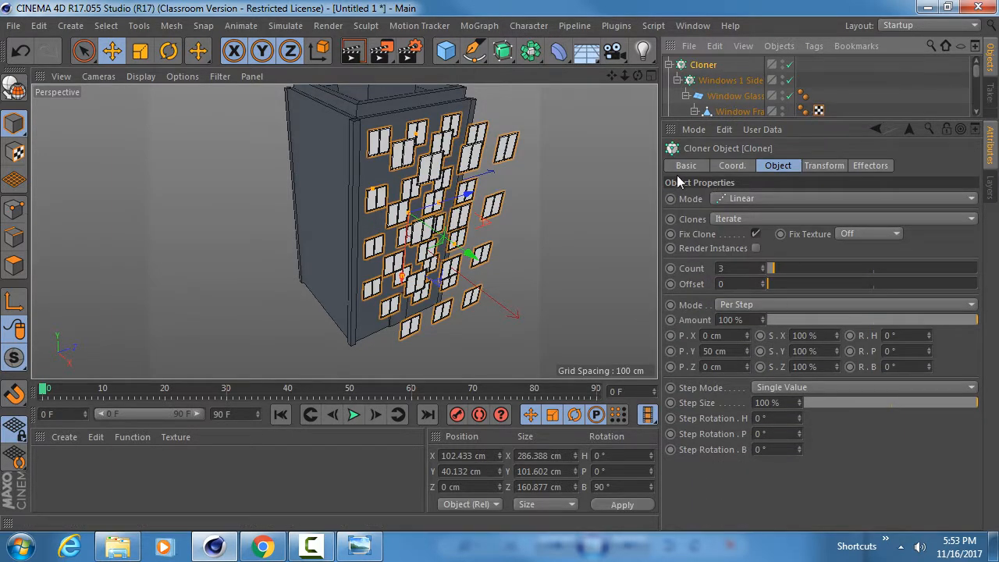
click(775, 199)
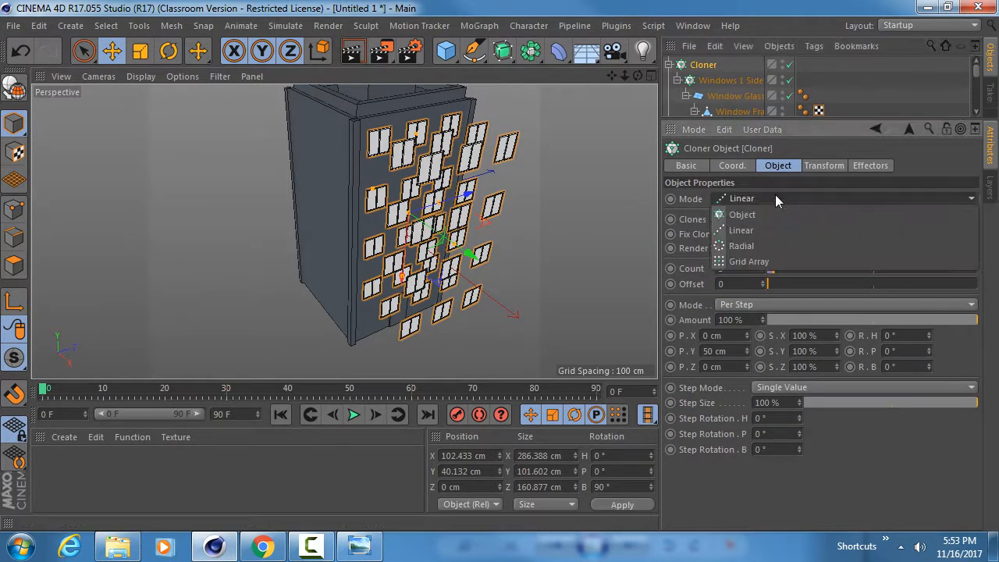
click(741, 245)
mouse_move(592, 230)
alt+mouse_down()
mouse_move(522, 150)
mouse_move(462, 184)
alt+mouse_up()
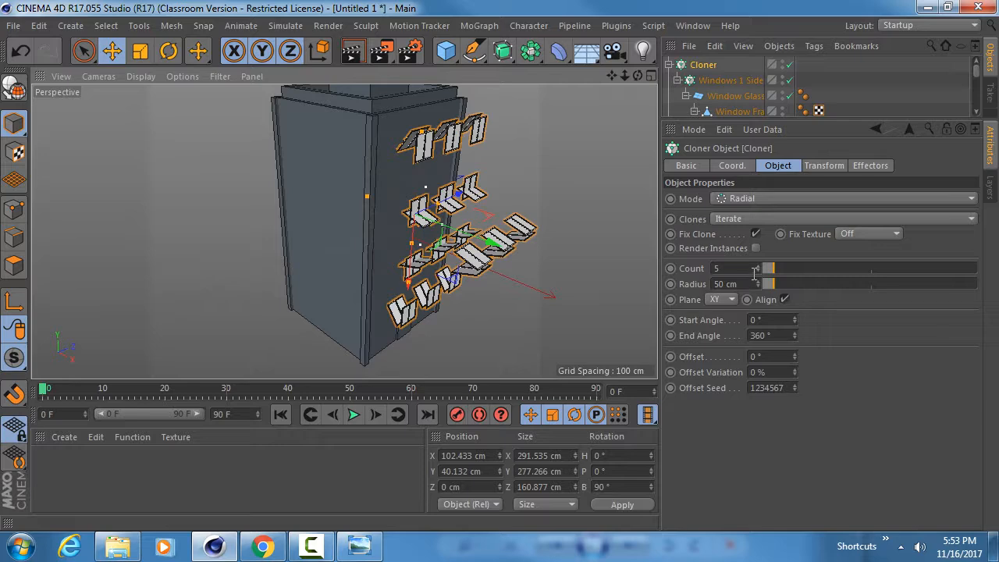
click(758, 271)
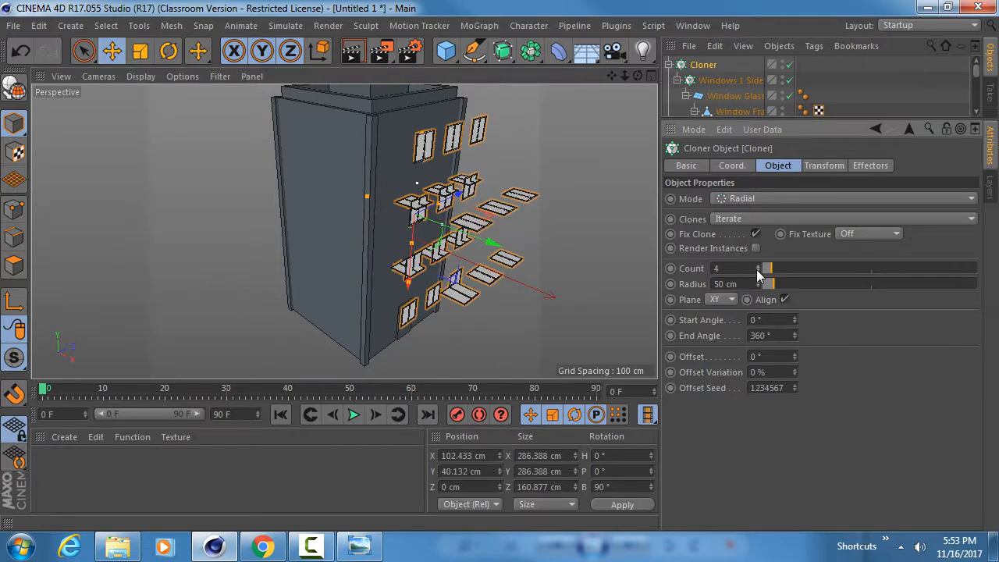
alt+drag(531, 232, 460, 225)
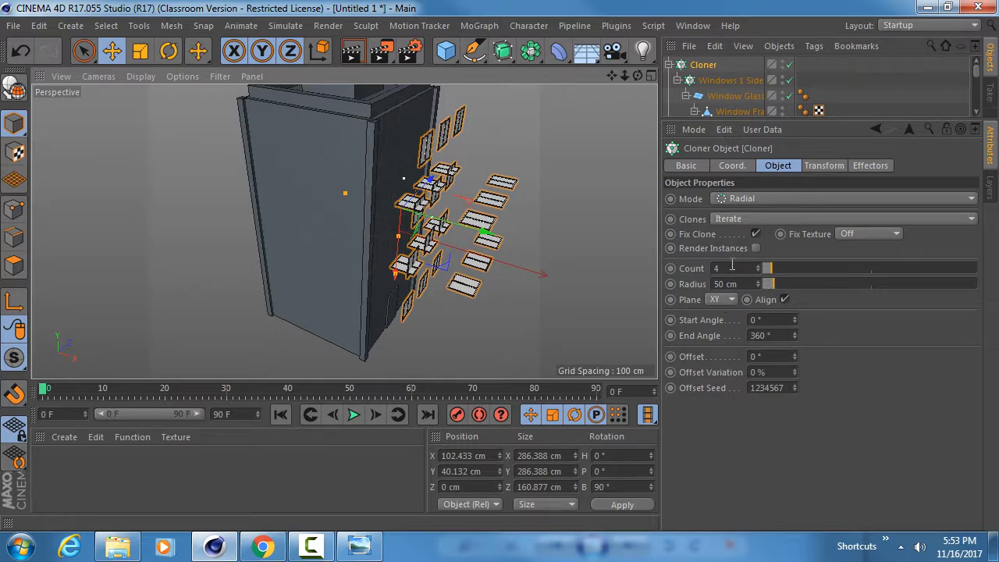
Set the radial Cloner's plane to ZY so the window sets circle the building's vertical axis
click(721, 301)
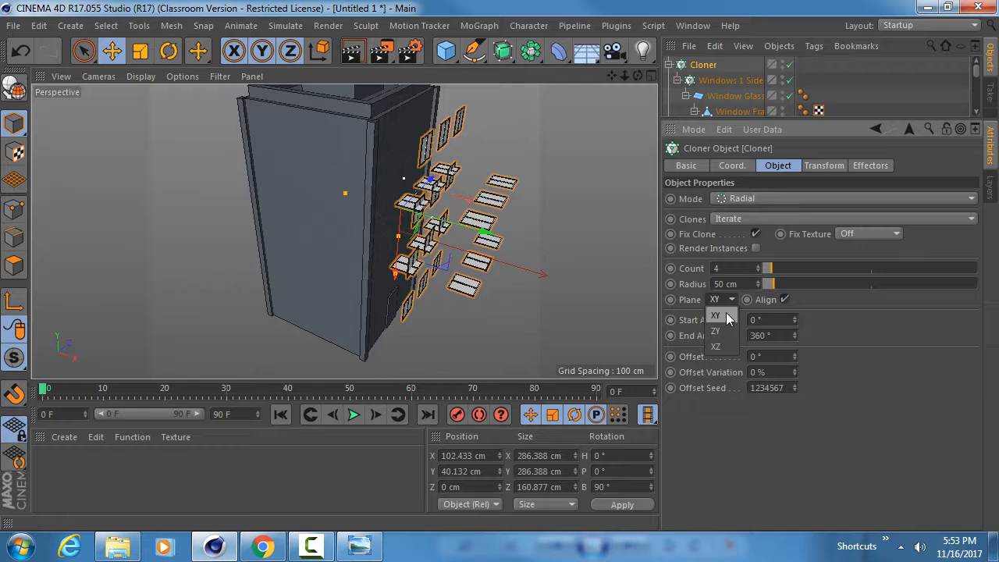
click(726, 315)
click(722, 299)
click(715, 331)
mouse_move(322, 177)
alt+mouse_down()
mouse_move(276, 251)
mouse_move(302, 335)
mouse_move(345, 308)
alt+mouse_up()
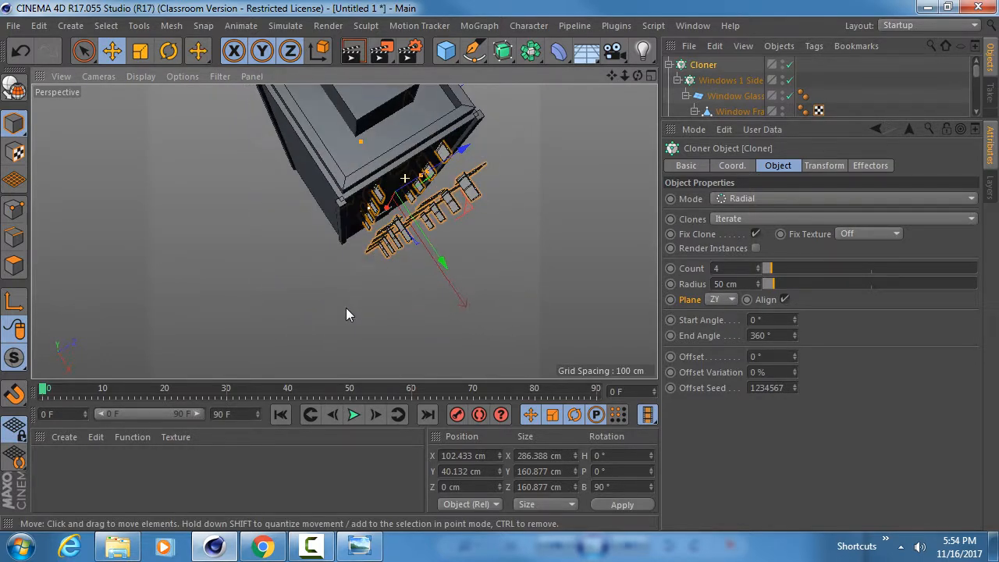
alt+drag(406, 198, 422, 173)
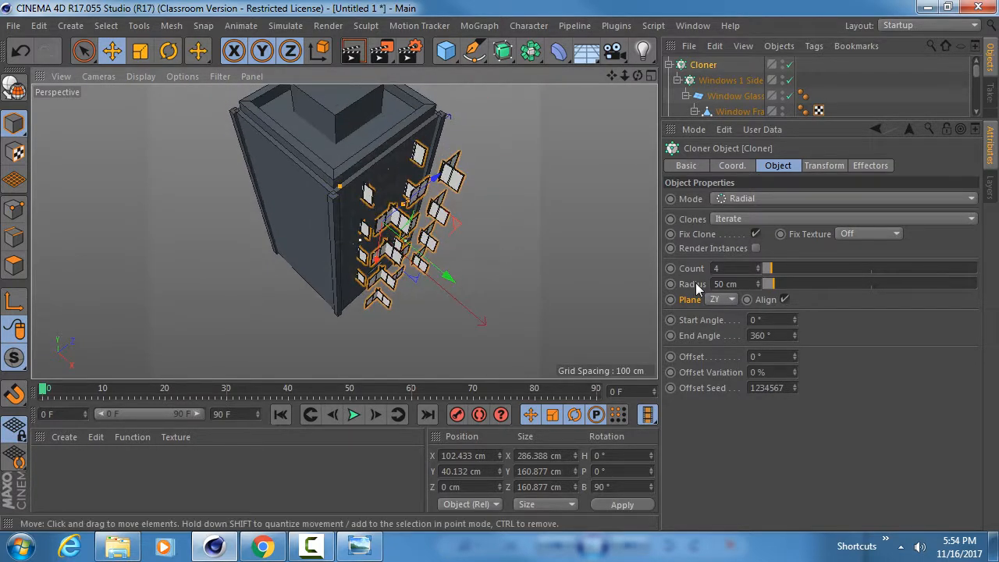
Widen the radial Cloner's radius to about 117 cm and centre it on the building with an X position of 0 cm
drag(774, 282, 787, 280)
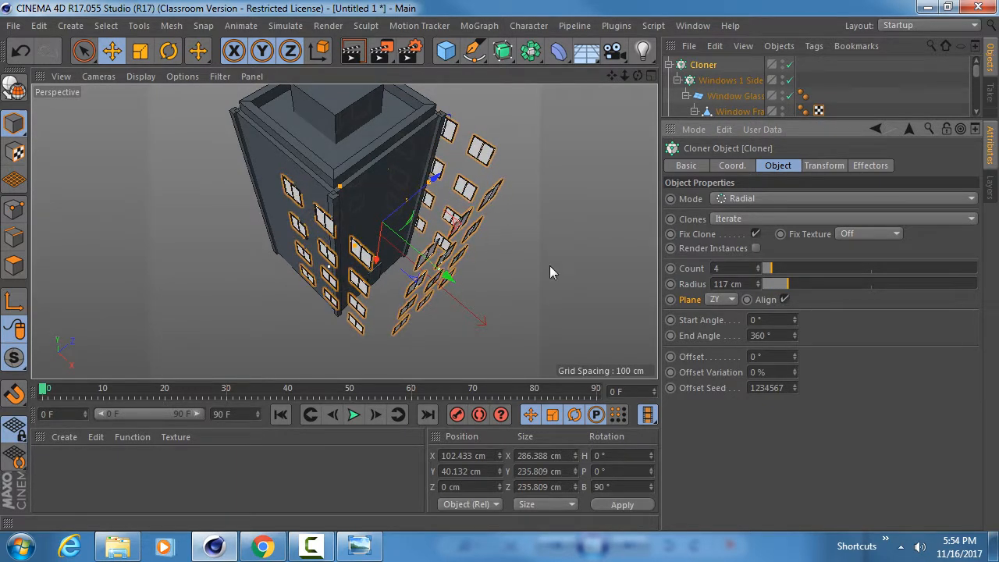
alt+drag(549, 271, 408, 226)
click(735, 167)
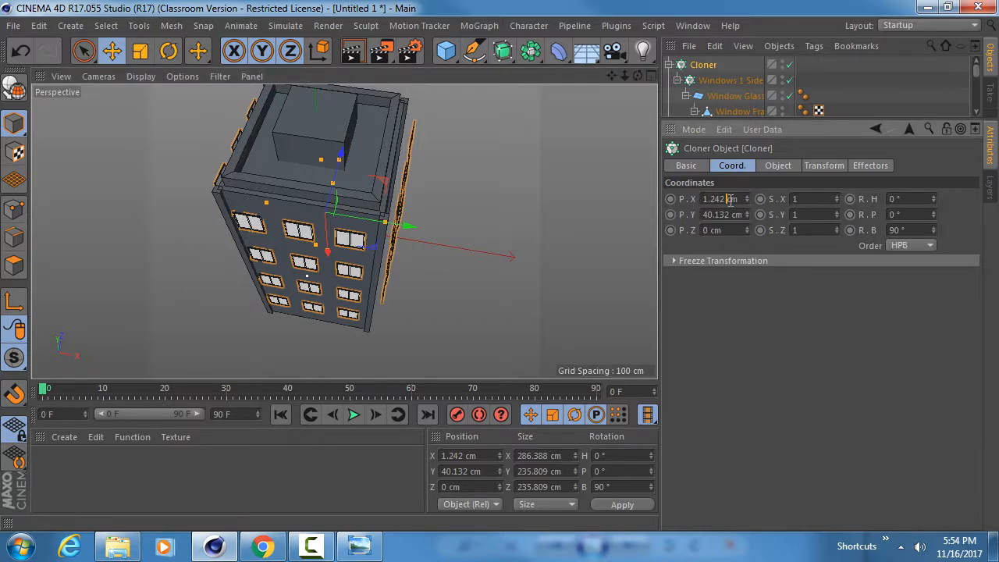
double_click(730, 199)
text(0)
key(Return)
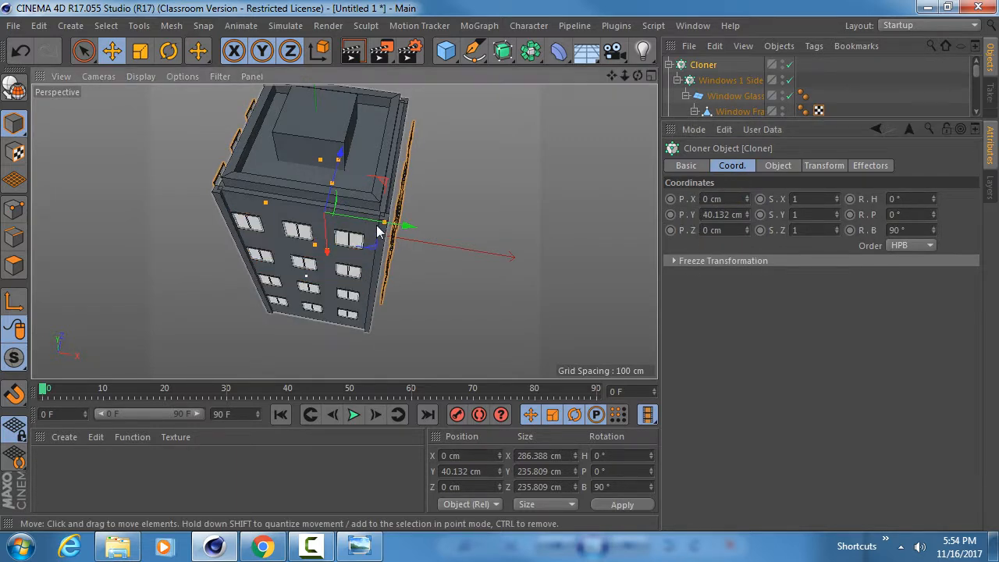
alt+drag(380, 228, 262, 231)
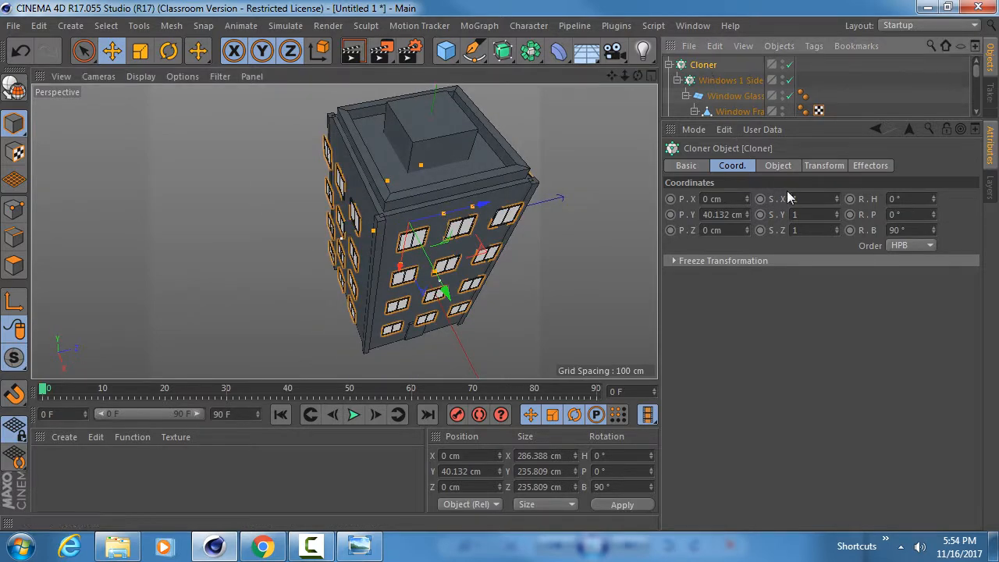
Reduce the radial Cloner's radius to about 100.4 cm so the window sets sit against the building's four walls
click(774, 166)
middle_click(407, 249)
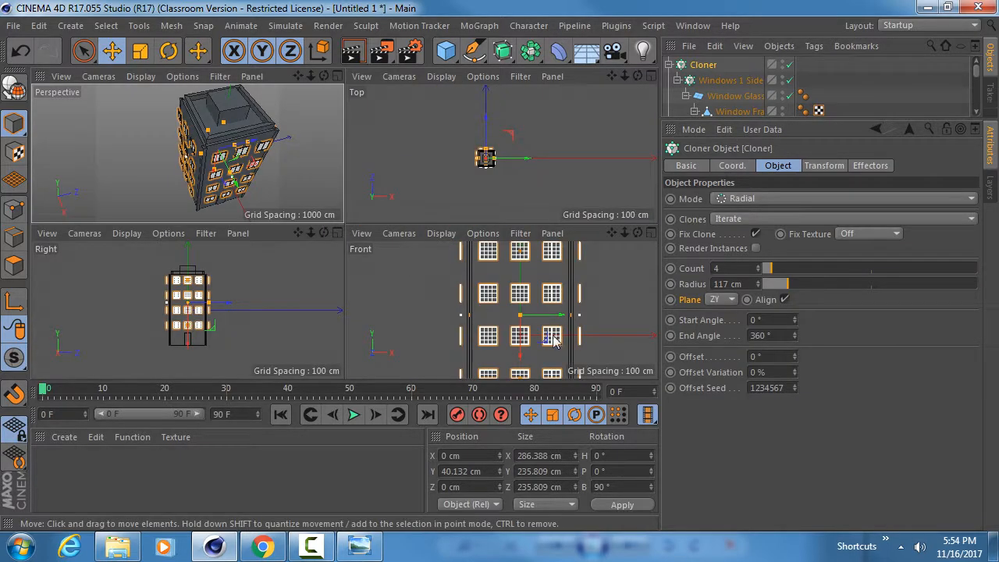
middle_click(475, 154)
scroll(475, 154, up, 10)
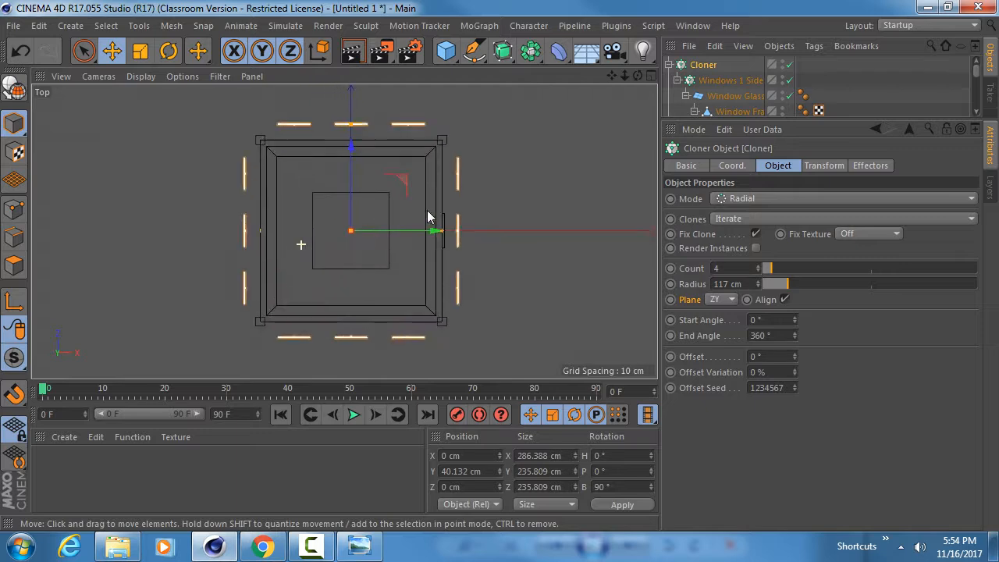
scroll(468, 234, up, 5)
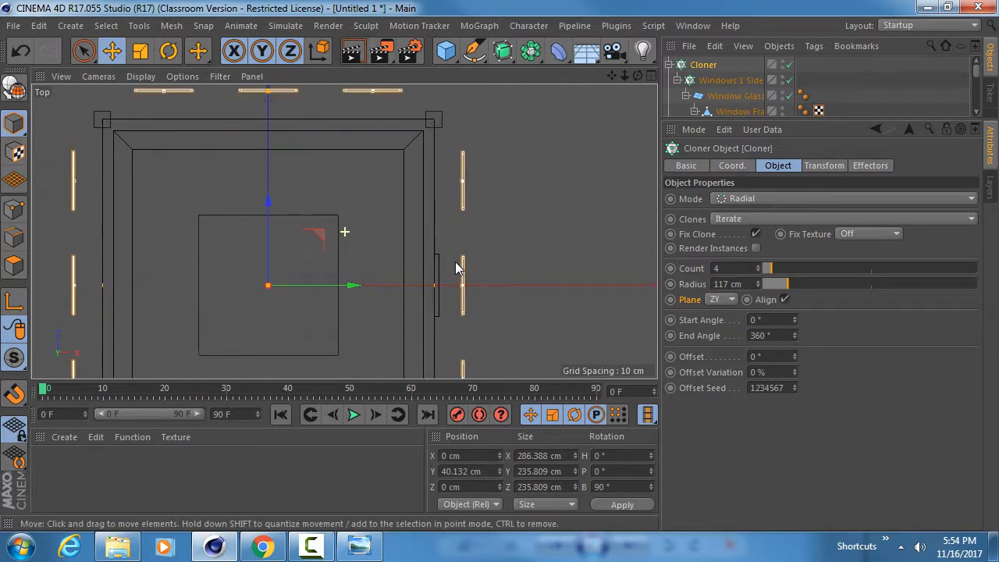
drag(757, 282, 758, 299)
middle_click(331, 197)
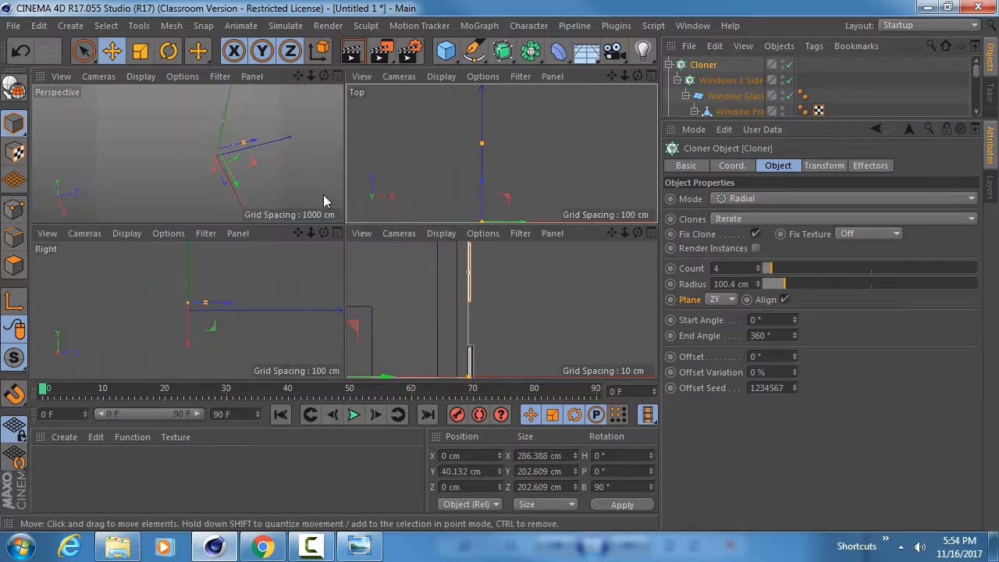
middle_click(320, 193)
alt+drag(299, 183, 325, 287)
scroll(394, 183, up, 5)
alt+right_drag(421, 251, 472, 216)
alt+drag(472, 216, 419, 214)
scroll(419, 214, down, 2)
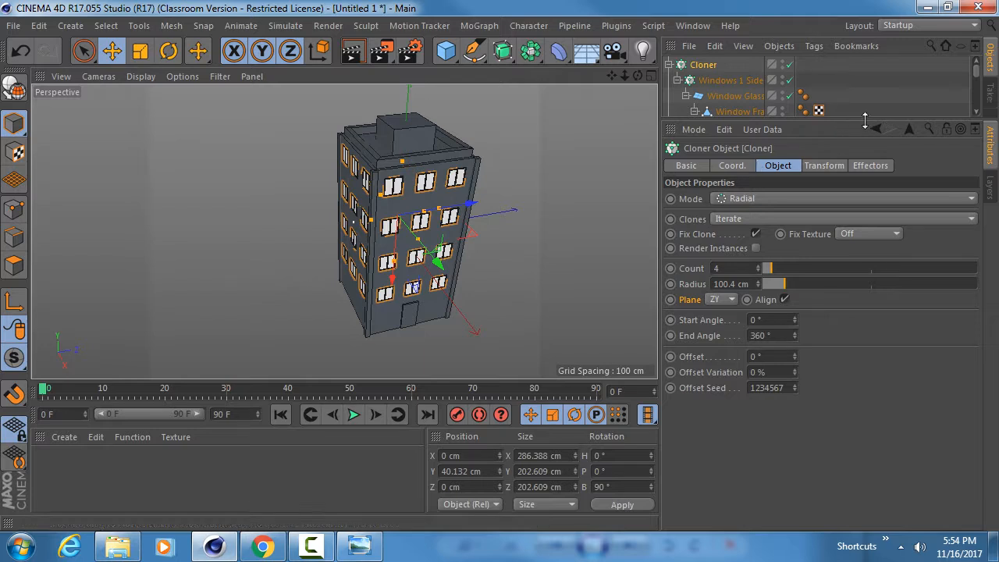
Enlarge the object list and rename the outer Cloner as Windows All Sides
drag(865, 121, 864, 254)
double_click(706, 65)
text(W)
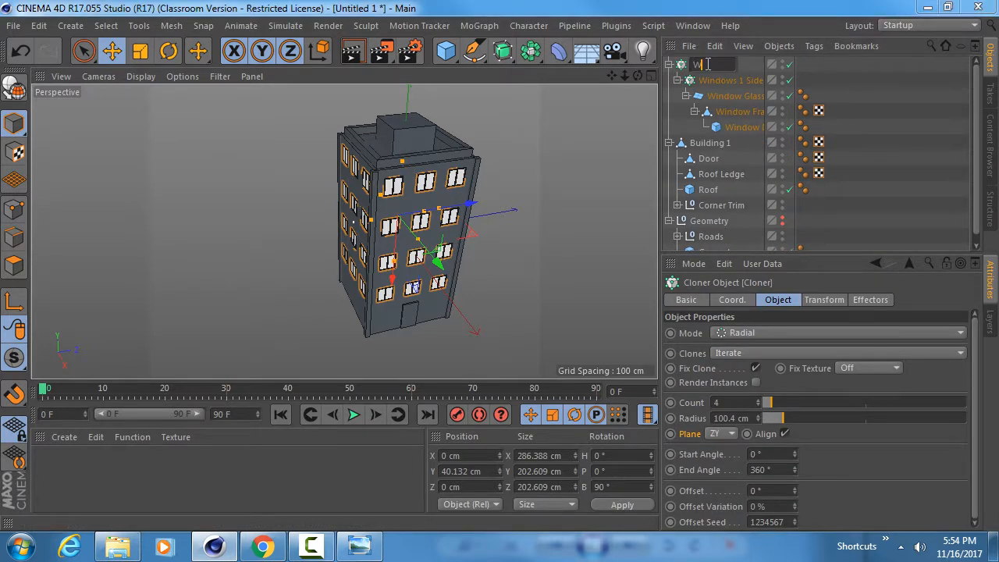
text(indows A)
text(ll Sides)
key(Return)
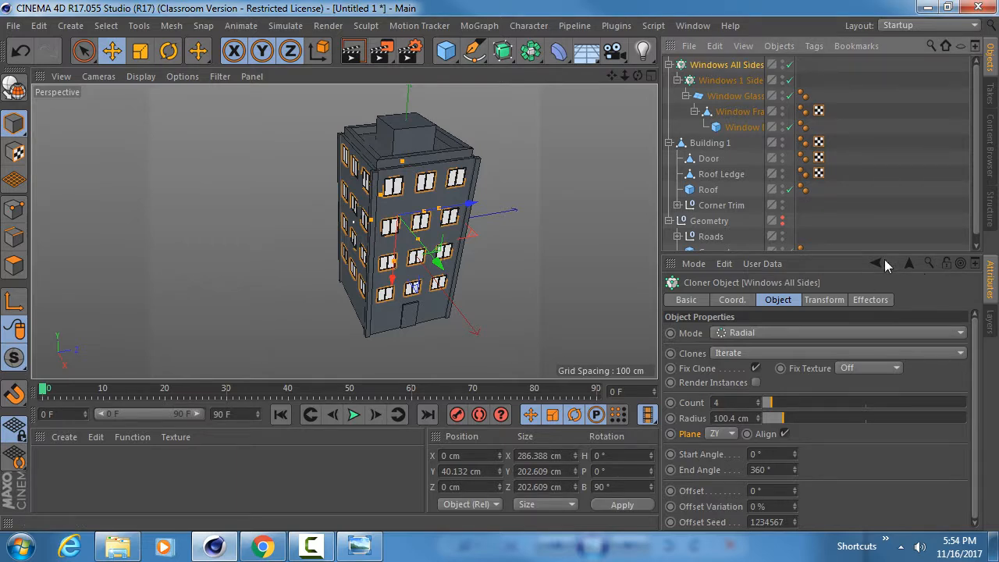
Collapse Windows All Sides, make it a child of Building 1, and select Building 1
drag(860, 255, 860, 368)
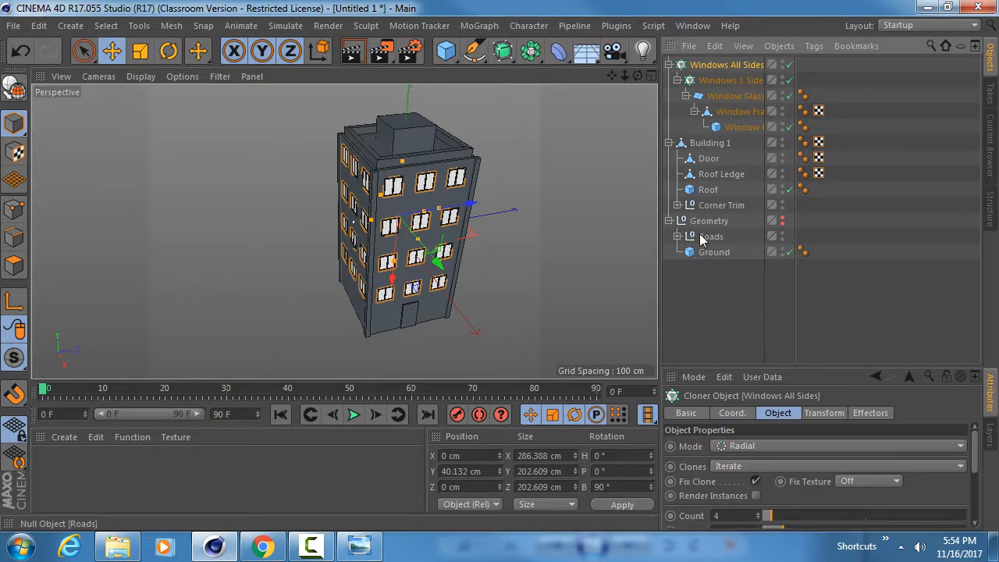
click(669, 65)
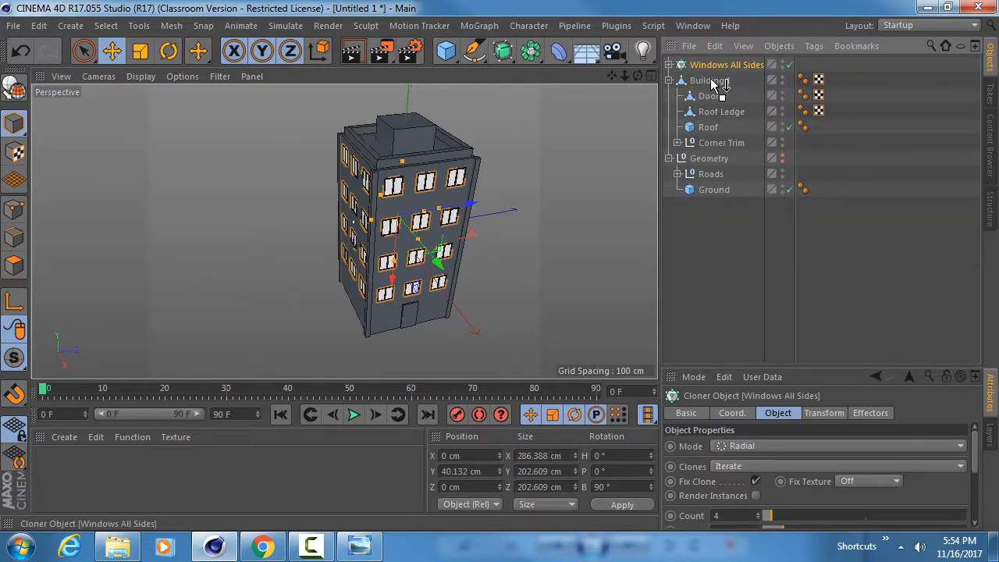
drag(717, 84, 717, 81)
click(710, 65)
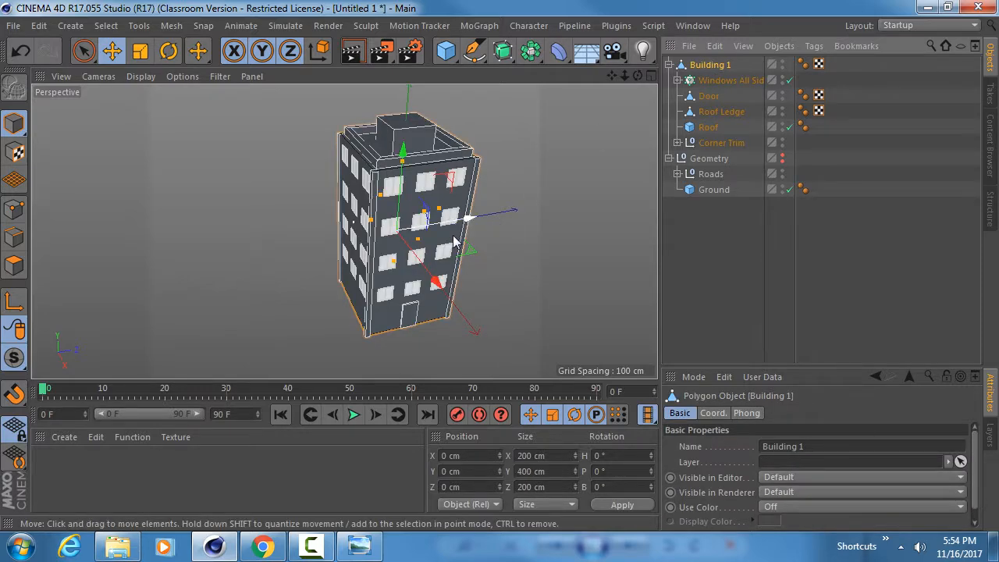
Try moving Building 1 vertically and along Z to test that its parts travel together, undoing both moves
scroll(441, 269, down, 2)
drag(415, 160, 422, 204)
key(ctrl+z)
drag(475, 223, 352, 237)
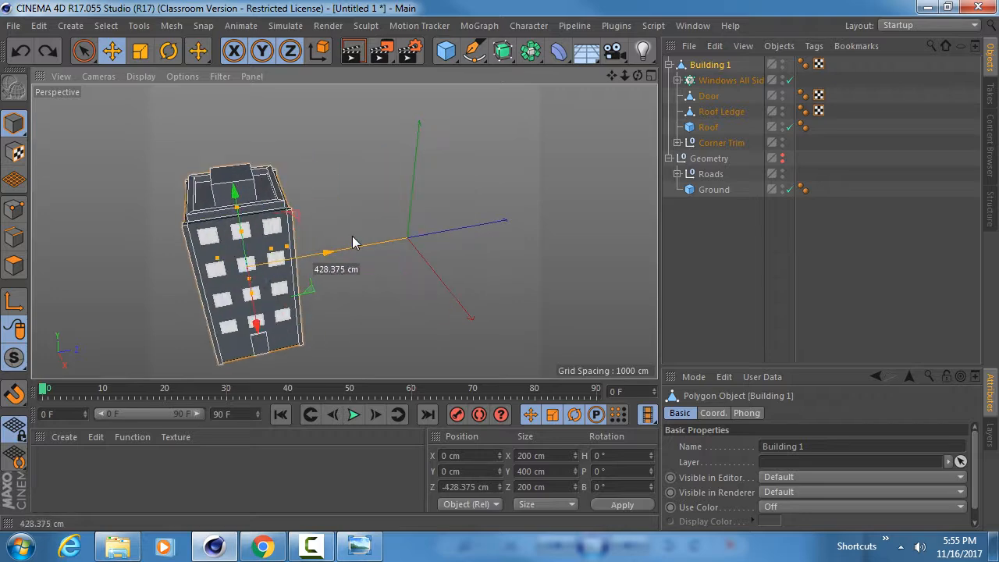
key(ctrl+z)
alt+drag(517, 250, 399, 258)
alt+drag(344, 232, 499, 117)
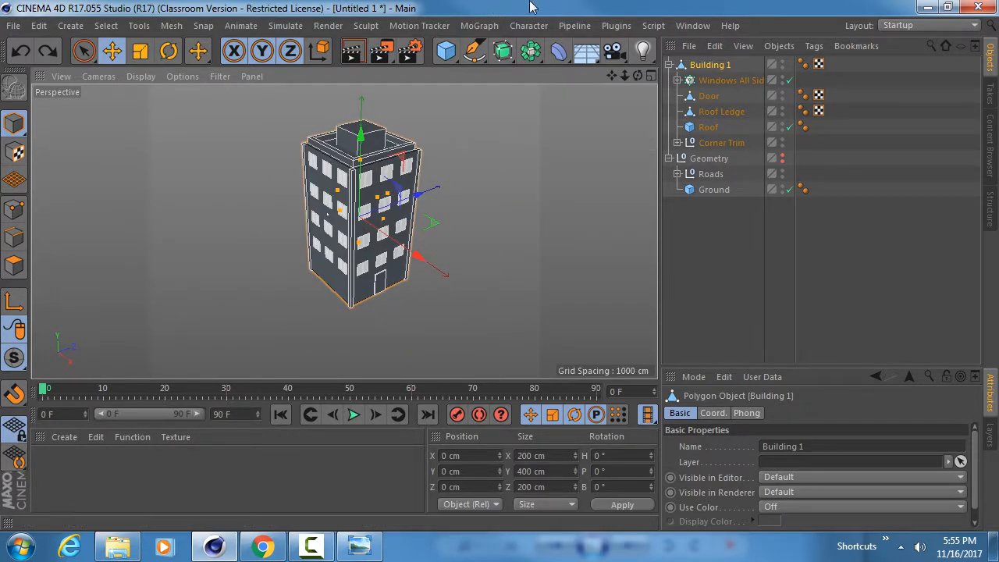
Start saving the project and browse to the Assignment_5 folder within the personal F17 folder on Local Disk (P:)
click(19, 27)
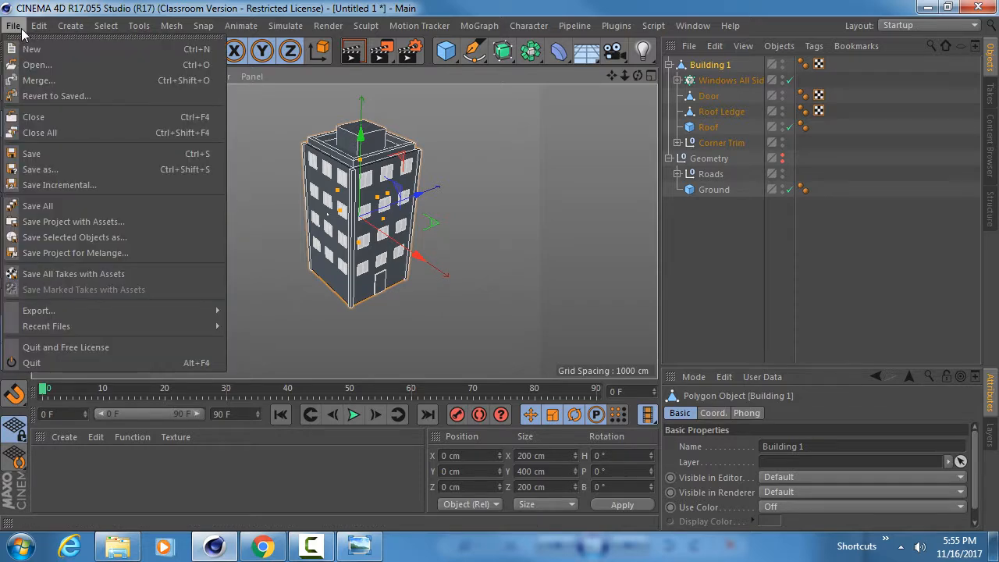
click(35, 153)
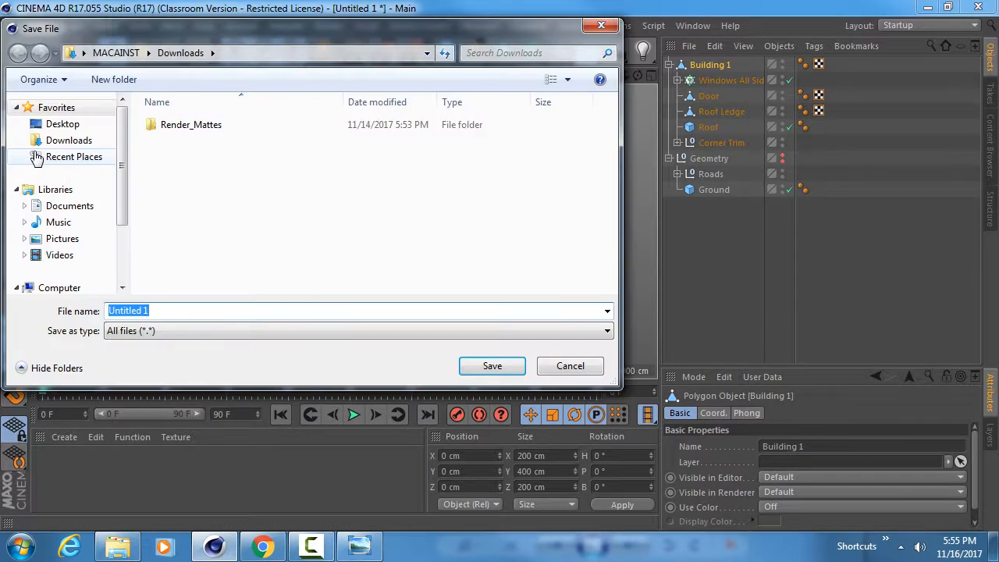
scroll(125, 246, down, 2)
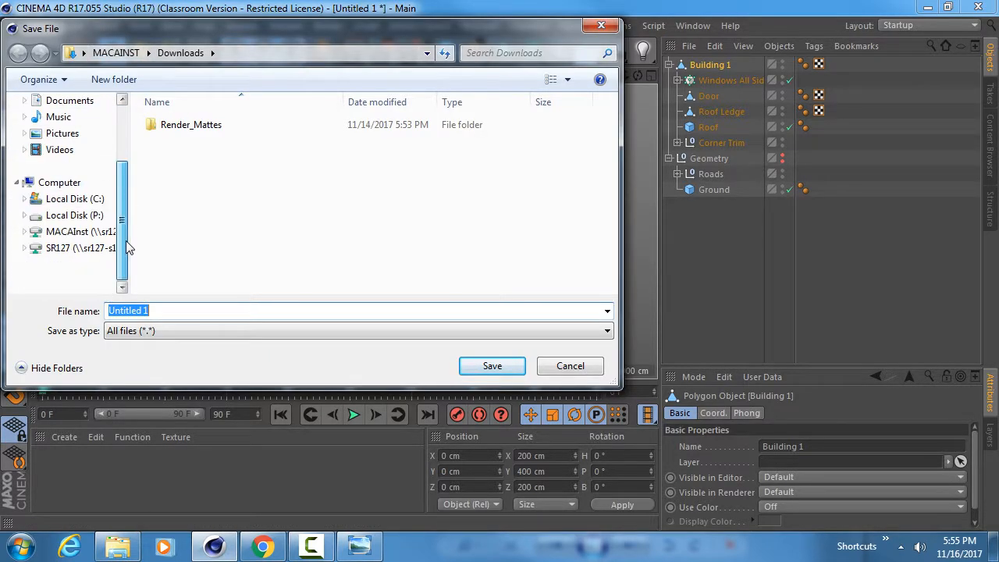
scroll(125, 246, up, 1)
click(74, 247)
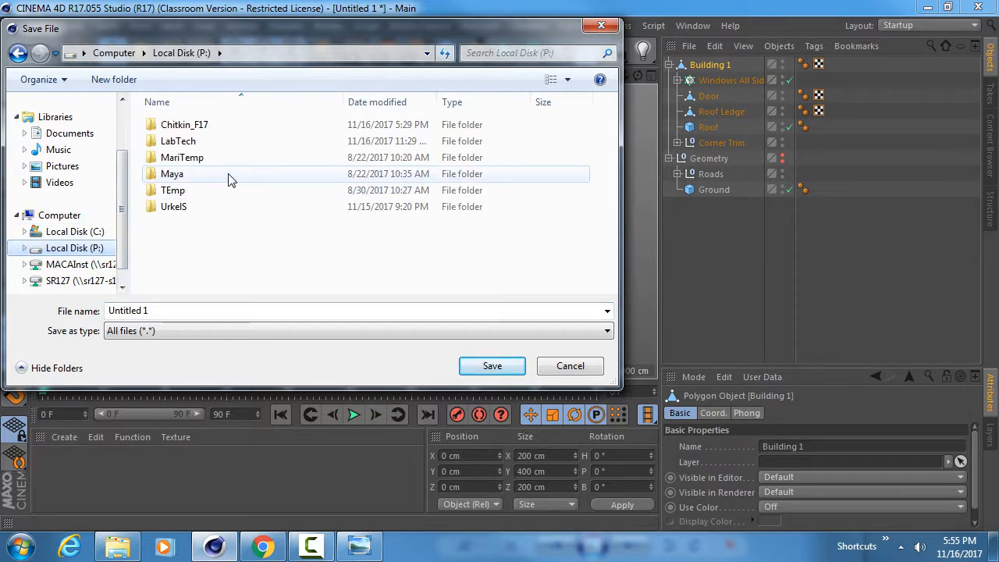
double_click(214, 126)
click(218, 177)
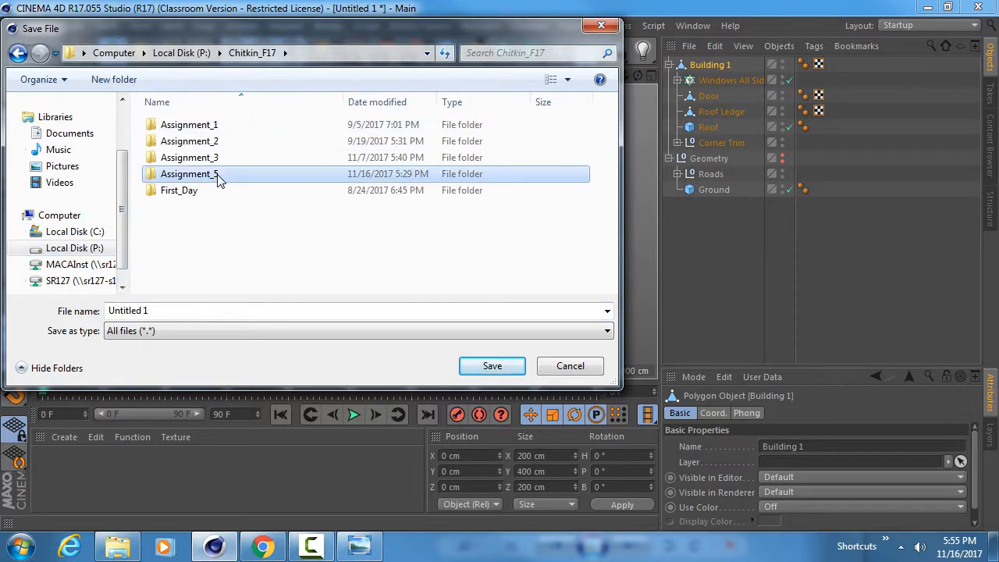
double_click(218, 176)
Save the project with a file name made of the author's surname followed by _Assignment_5_v1
click(168, 309)
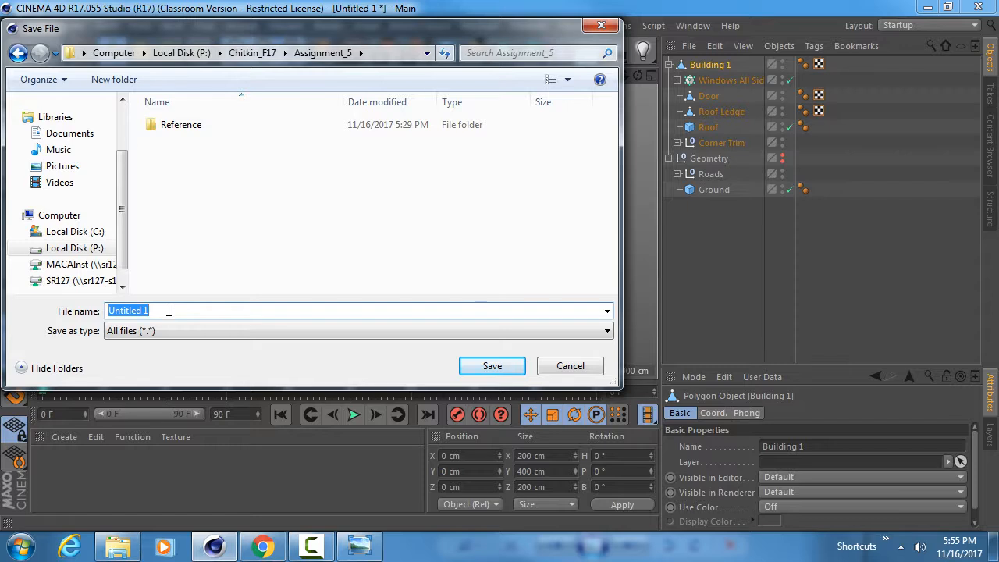
text(Chitk)
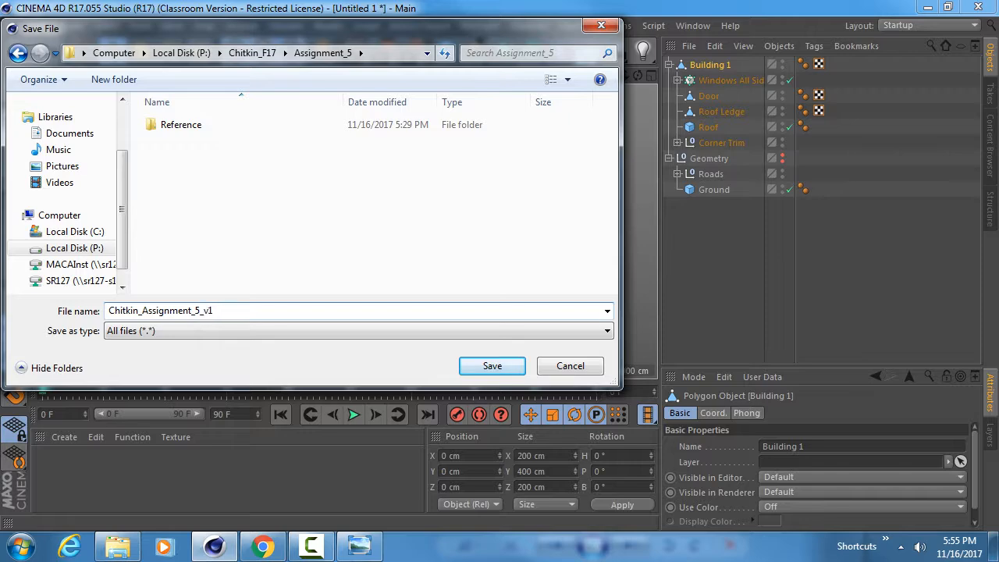
text(in_Assignment_5_v1)
key(Return)
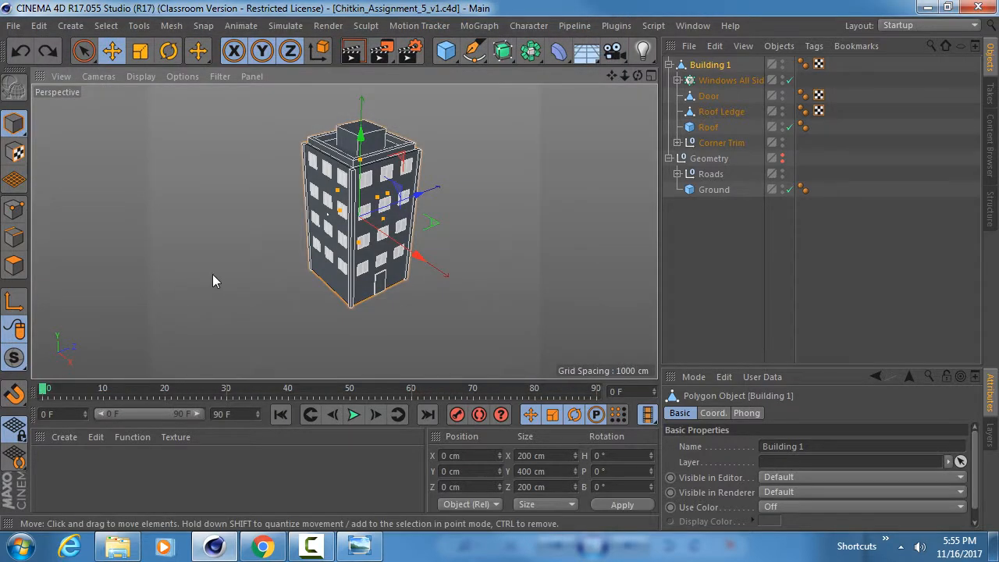
Show the Geometry group in the viewport and raise Building 1 to about 213 cm in Y so it stands on the ground
click(782, 158)
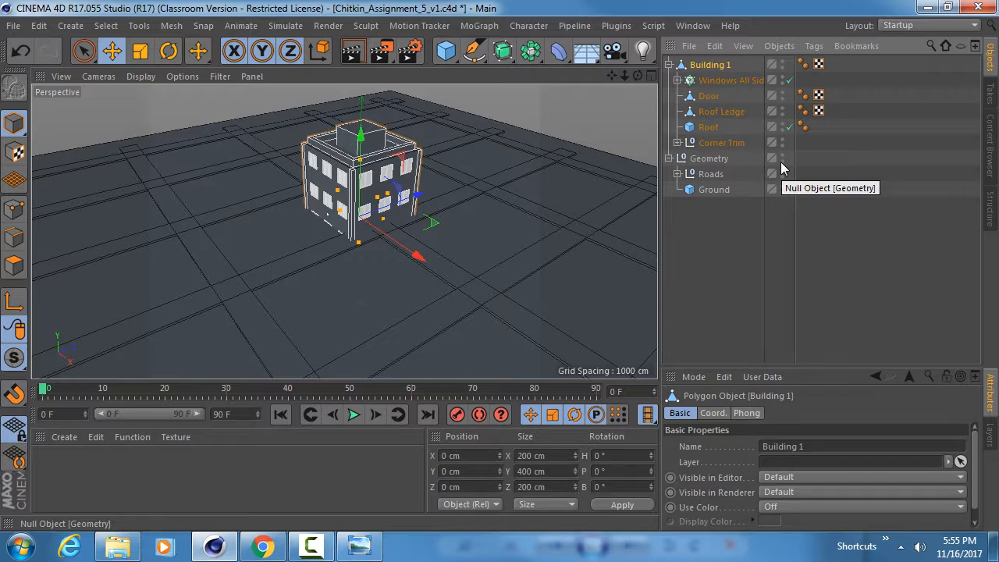
scroll(395, 213, down, 3)
drag(367, 159, 372, 91)
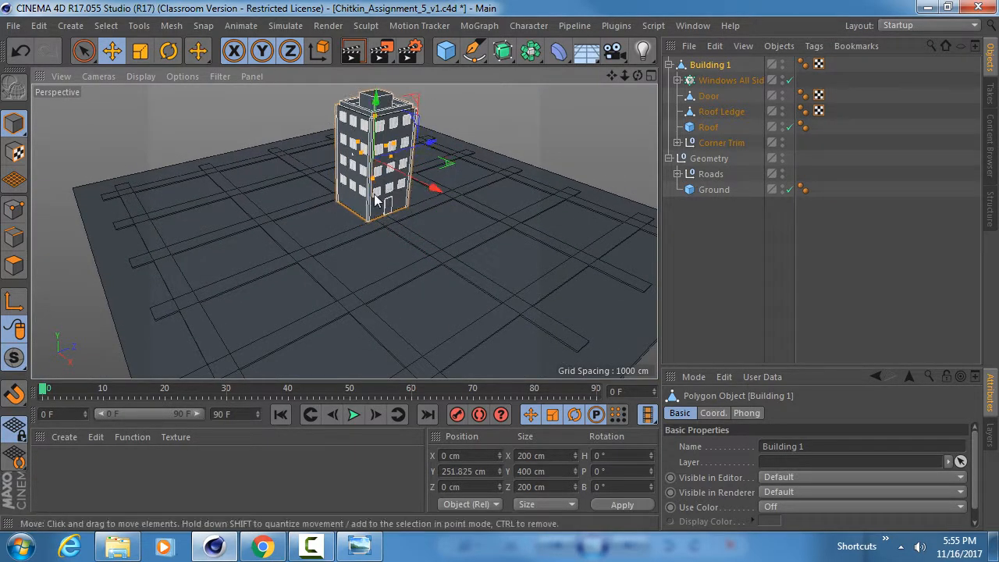
alt+drag(374, 195, 379, 140)
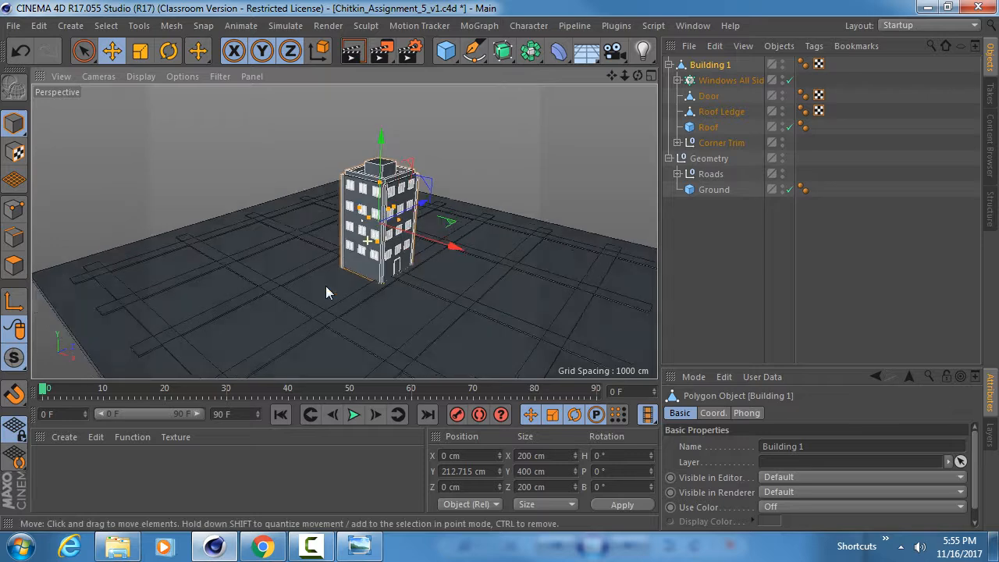
Select the Ground object and duplicate it outside the Geometry group
alt+drag(325, 285, 332, 245)
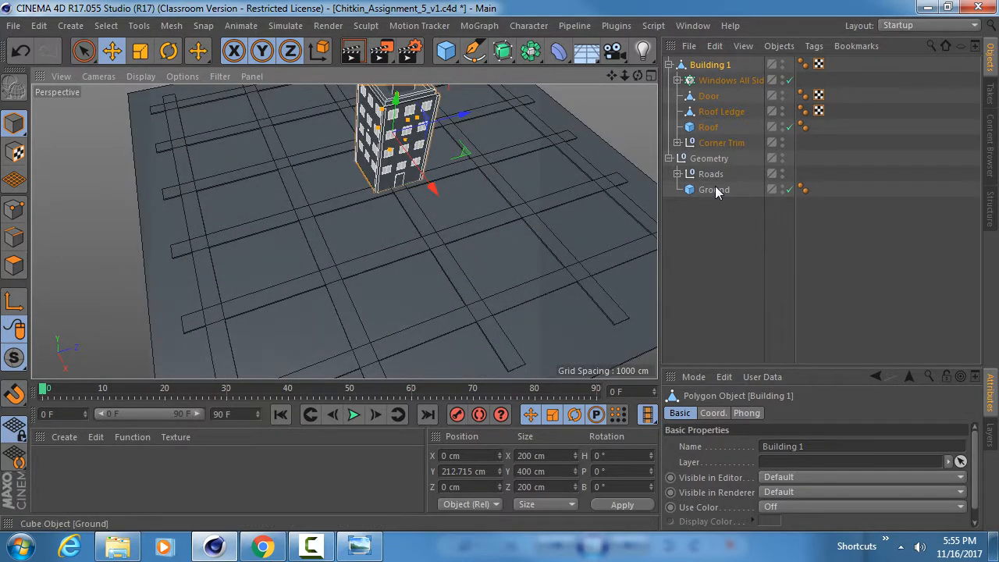
alt+right_drag(312, 280, 261, 260)
alt+middle_drag(261, 260, 293, 198)
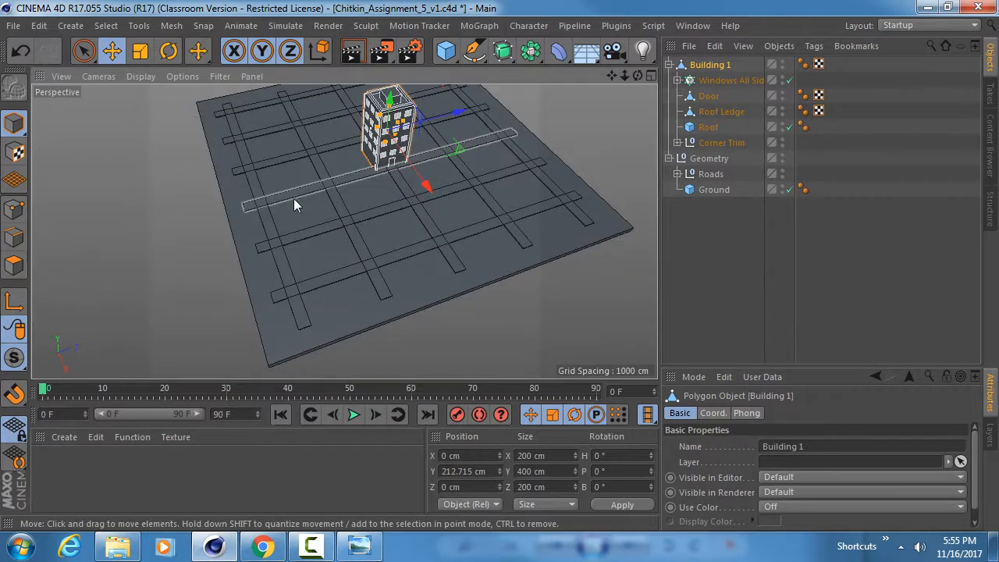
alt+drag(293, 198, 341, 192)
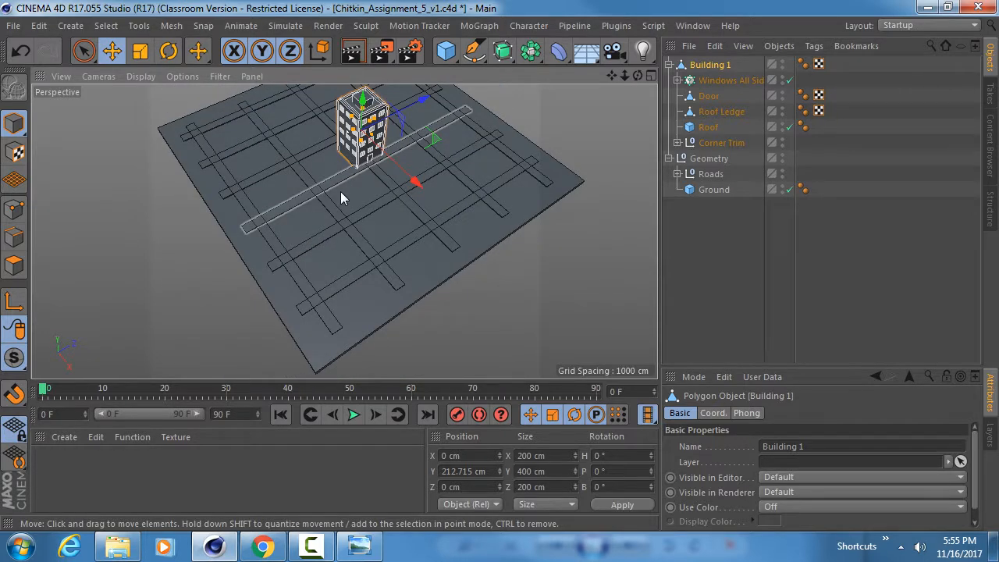
mouse_move(340, 197)
alt+mouse_down()
mouse_move(351, 283)
mouse_move(383, 252)
mouse_move(347, 213)
alt+mouse_up()
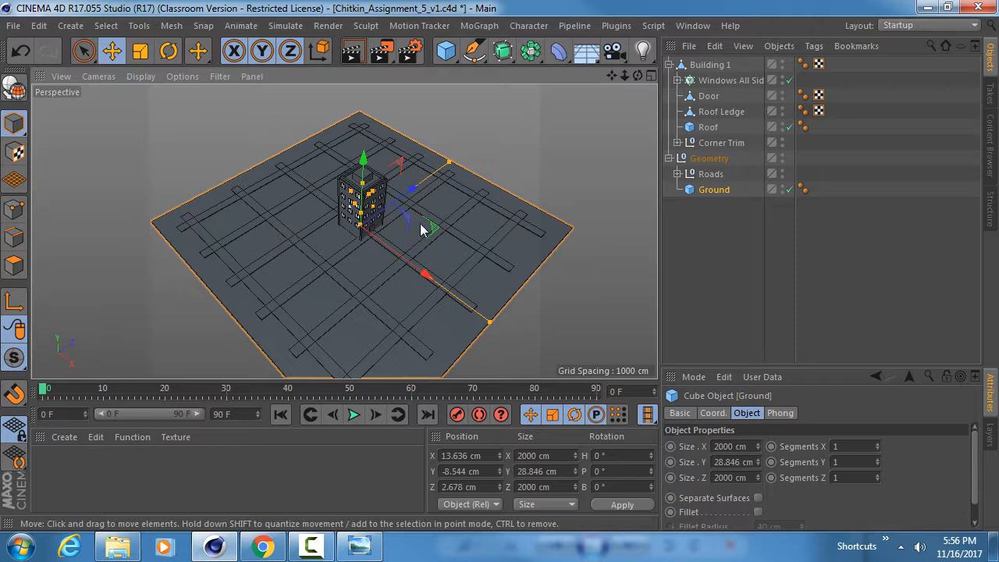
alt+drag(578, 248, 390, 221)
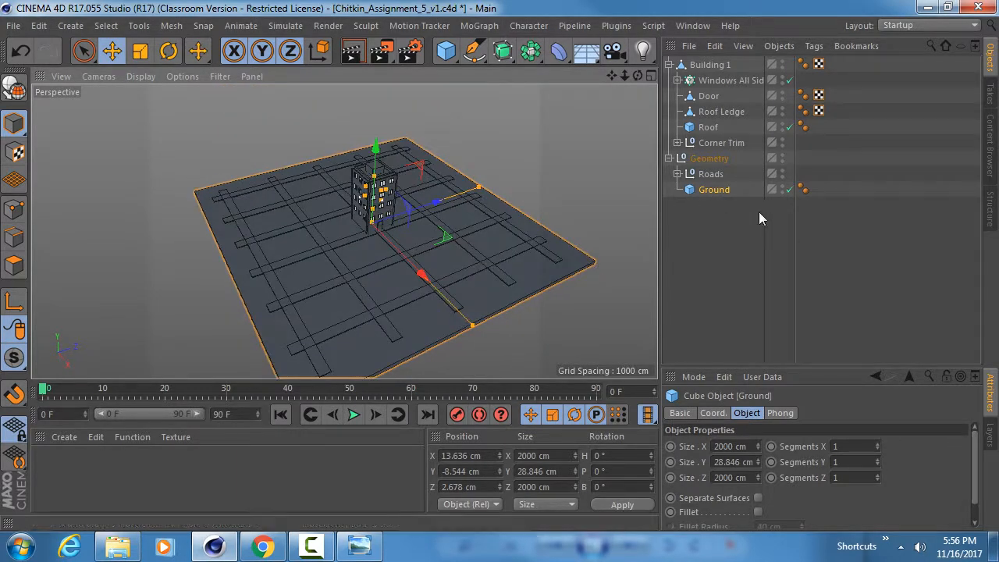
ctrl+drag(707, 190, 710, 226)
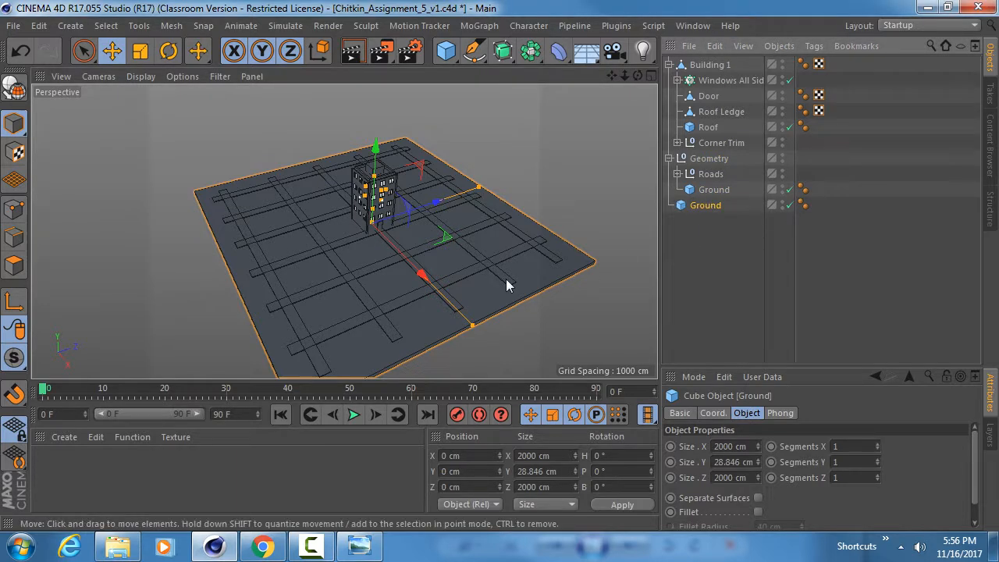
Make the duplicated Ground editable and hide the original Ground inside the Geometry group
alt+drag(508, 283, 518, 207)
key(c)
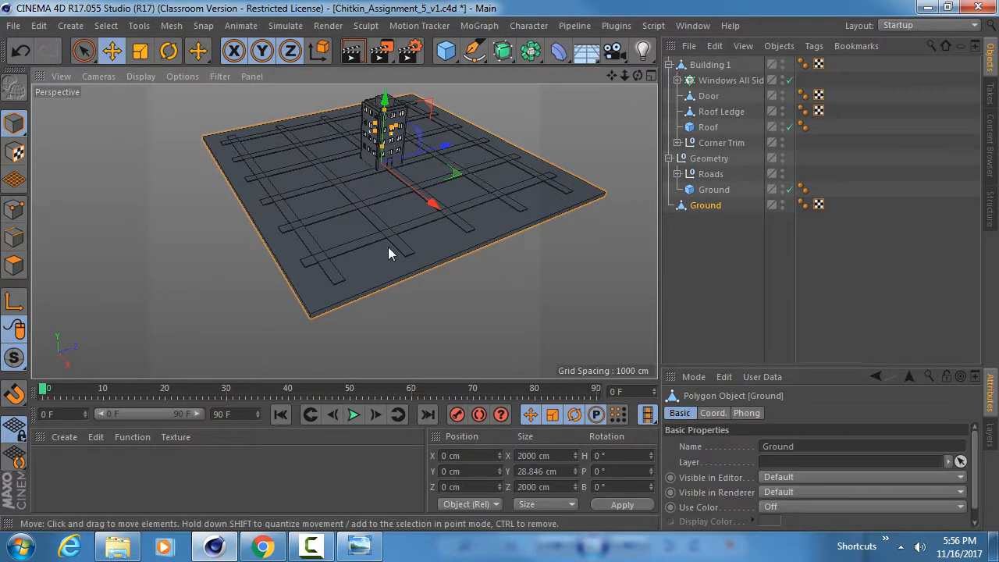
alt+click(782, 189)
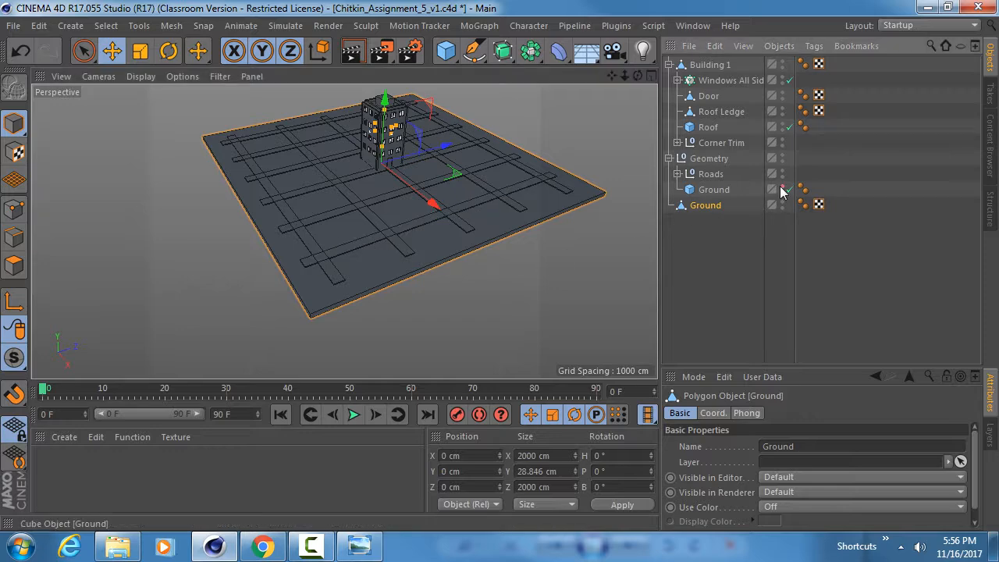
Delete every polygon of the duplicated Ground except its top face by inverting the selection of that face
alt+click(782, 189)
click(14, 266)
click(346, 252)
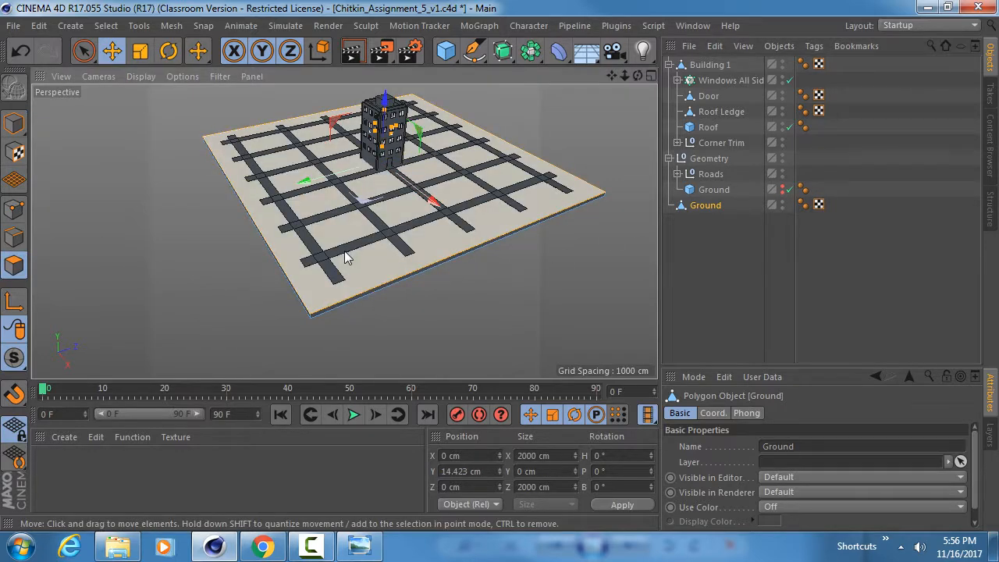
key(u)
key(i)
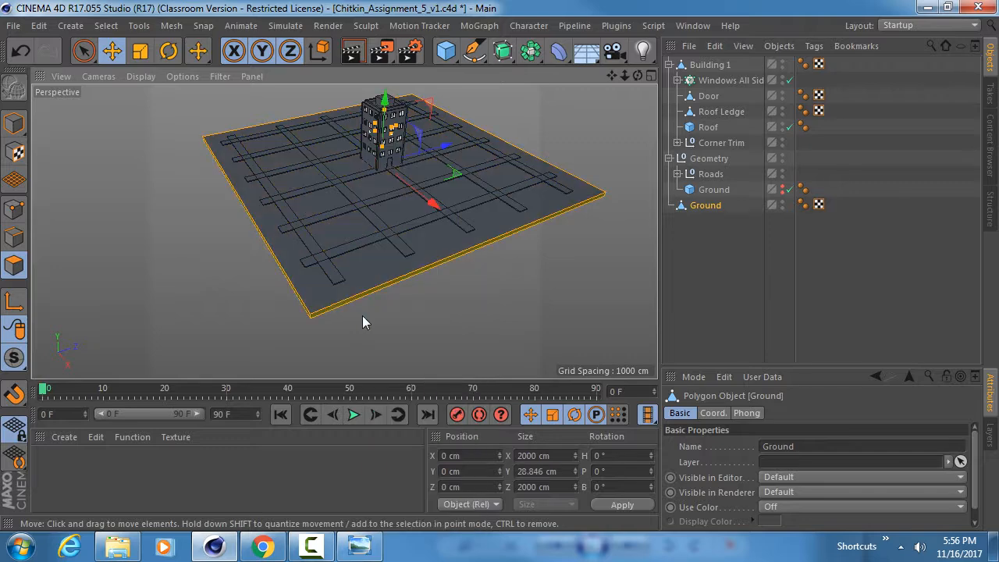
mouse_move(381, 252)
alt+mouse_down()
mouse_move(383, 131)
mouse_move(385, 329)
mouse_move(367, 296)
mouse_move(353, 135)
mouse_move(380, 344)
mouse_move(286, 305)
mouse_move(341, 270)
mouse_move(328, 214)
mouse_move(326, 272)
mouse_move(259, 143)
alt+mouse_up()
Select the remaining top face of the duplicated Ground and set the Knife tool to Loop mode
click(352, 206)
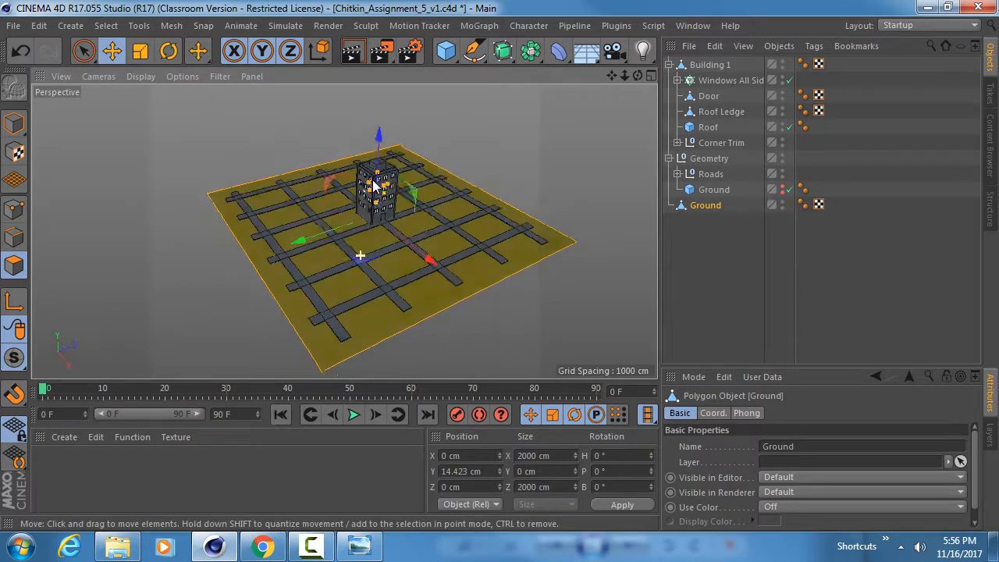
alt+right_drag(371, 218, 302, 216)
alt+drag(300, 210, 299, 204)
key(m)
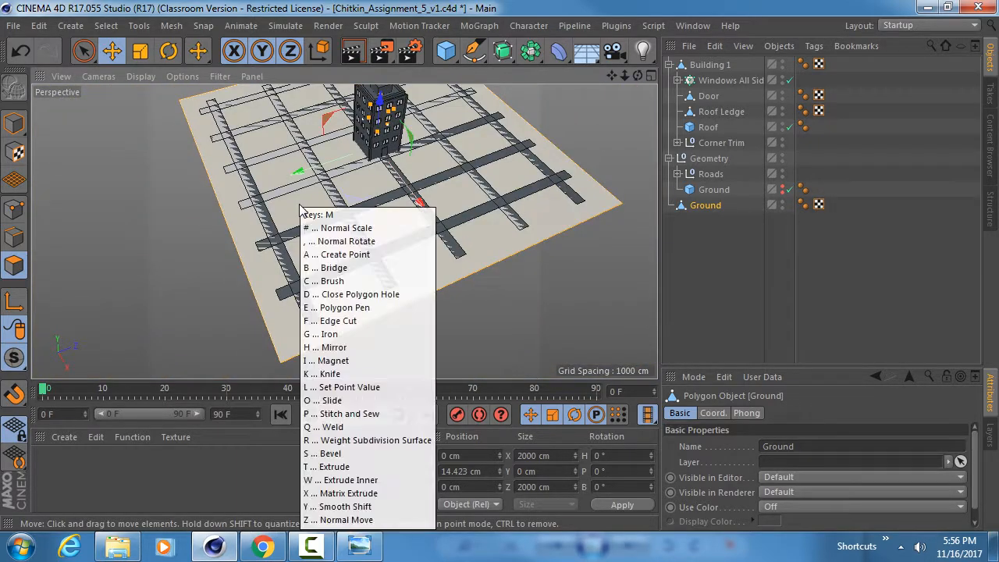
key(k)
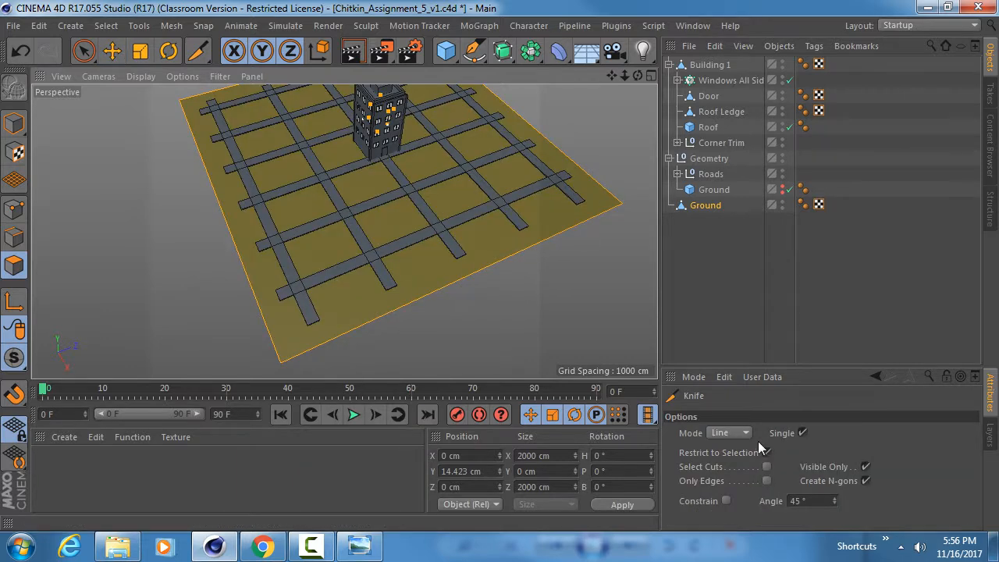
click(738, 433)
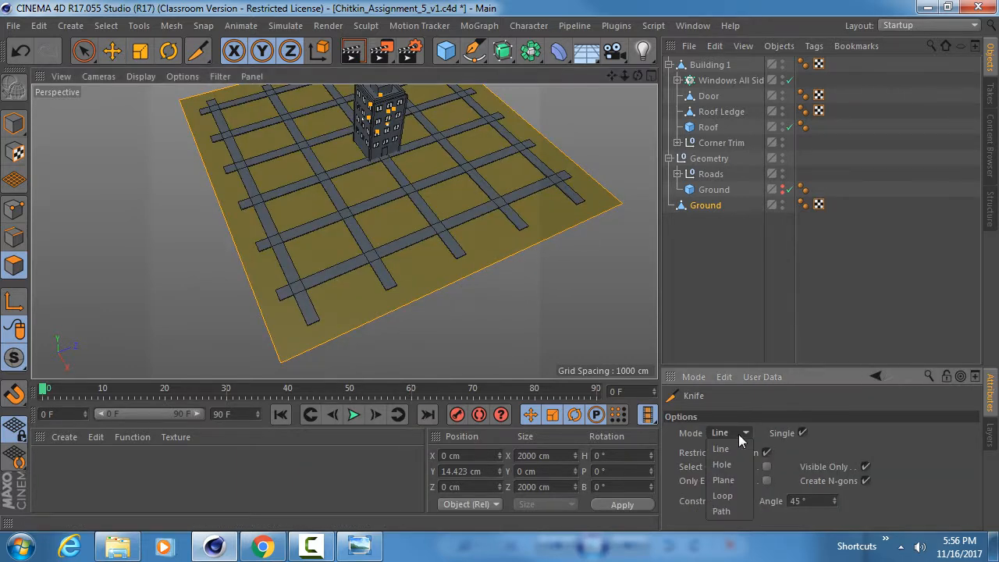
click(722, 496)
In the Top view, loop-cut the ground right of the first vertical road, left of the second, and just above the lowest horizontal road
alt+drag(423, 314, 448, 337)
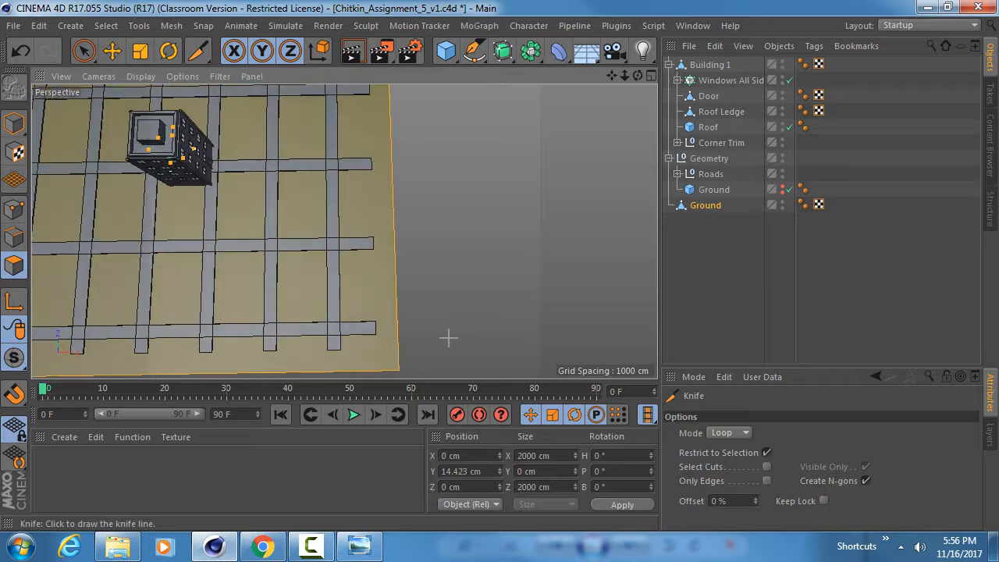
middle_click(398, 321)
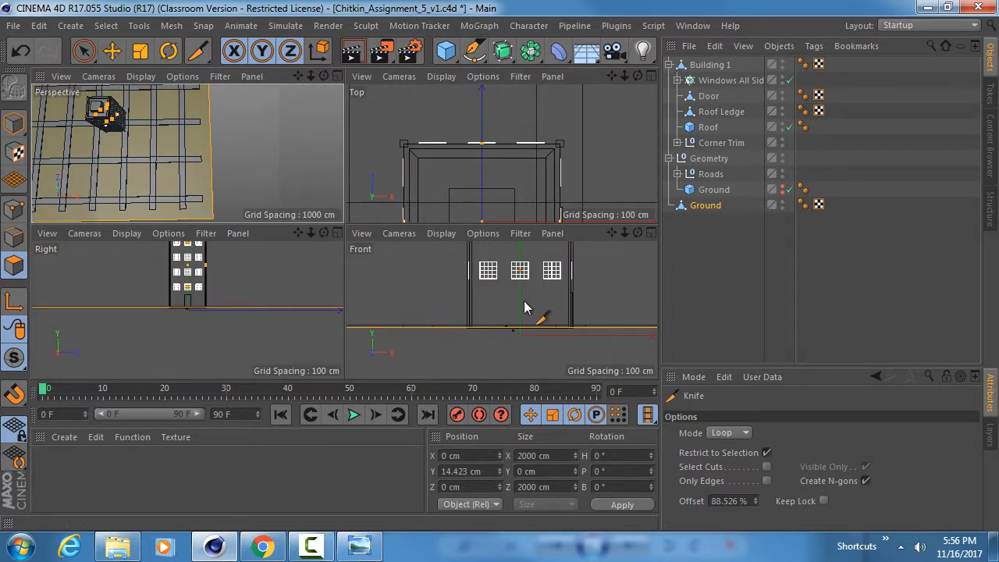
middle_click(466, 146)
alt+right_drag(495, 183, 270, 160)
scroll(388, 327, up, 3)
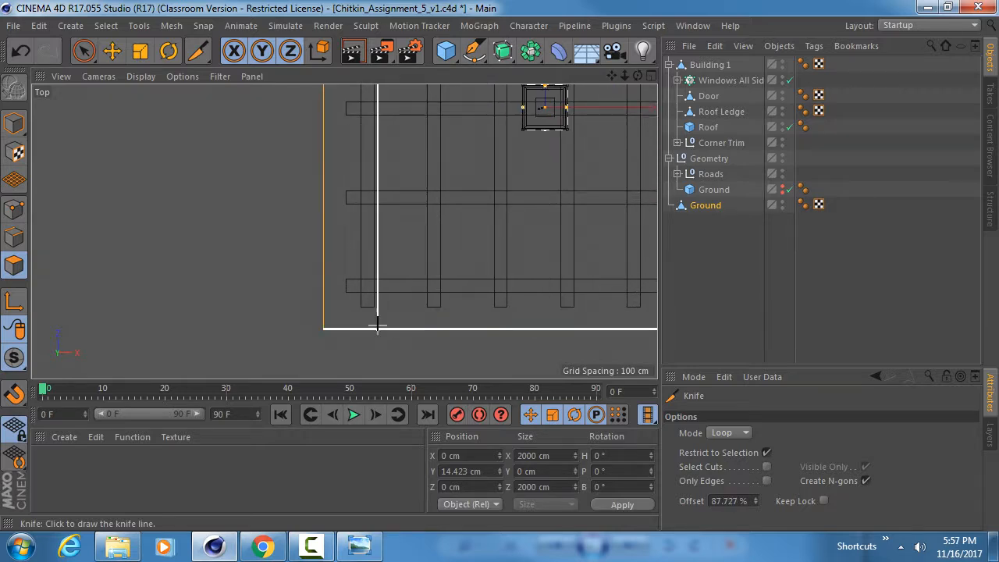
scroll(417, 336, up, 3)
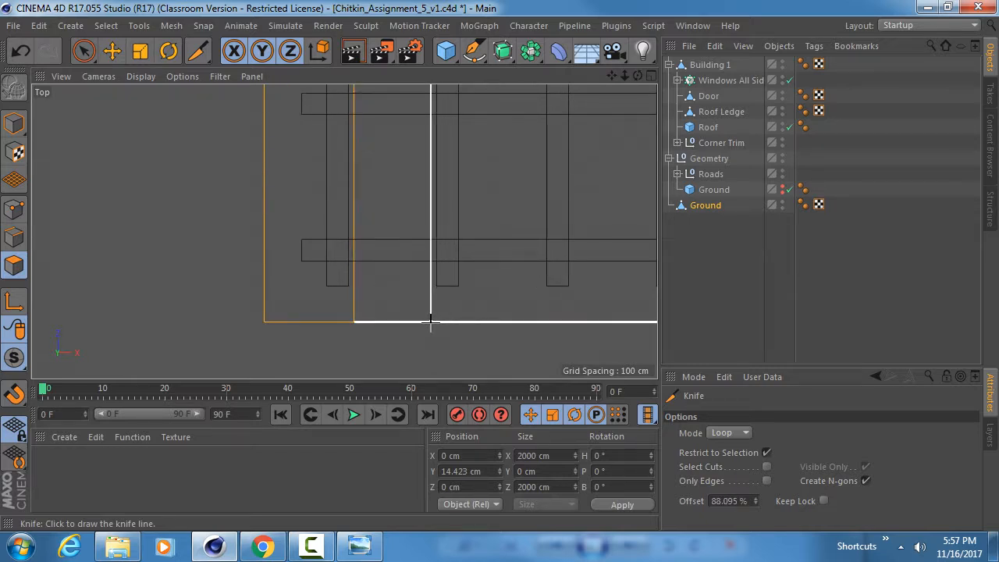
click(430, 319)
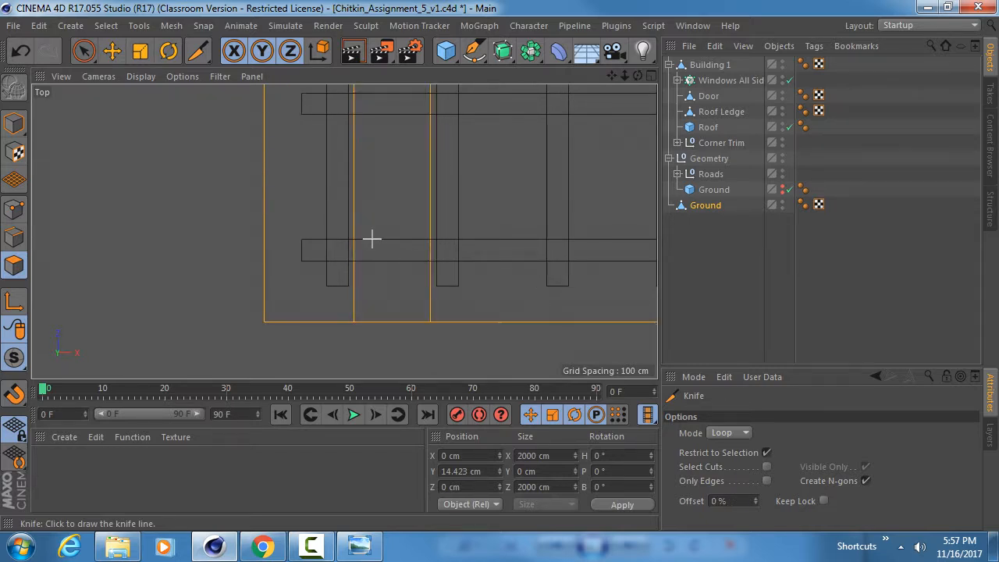
click(259, 232)
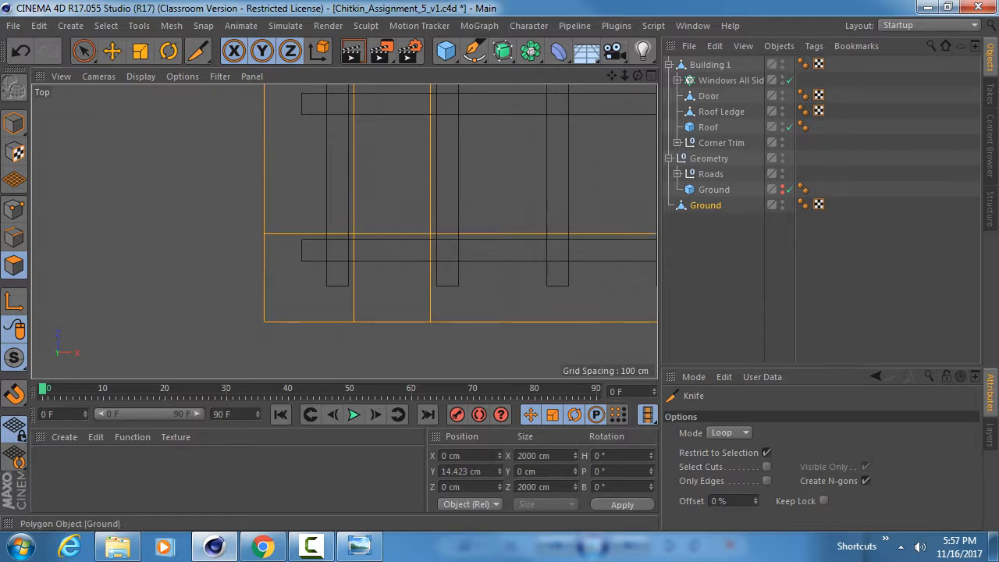
Check the street in the reference image and loop-cut the ground just below the second horizontal road from the bottom
click(357, 546)
scroll(541, 361, down, 5)
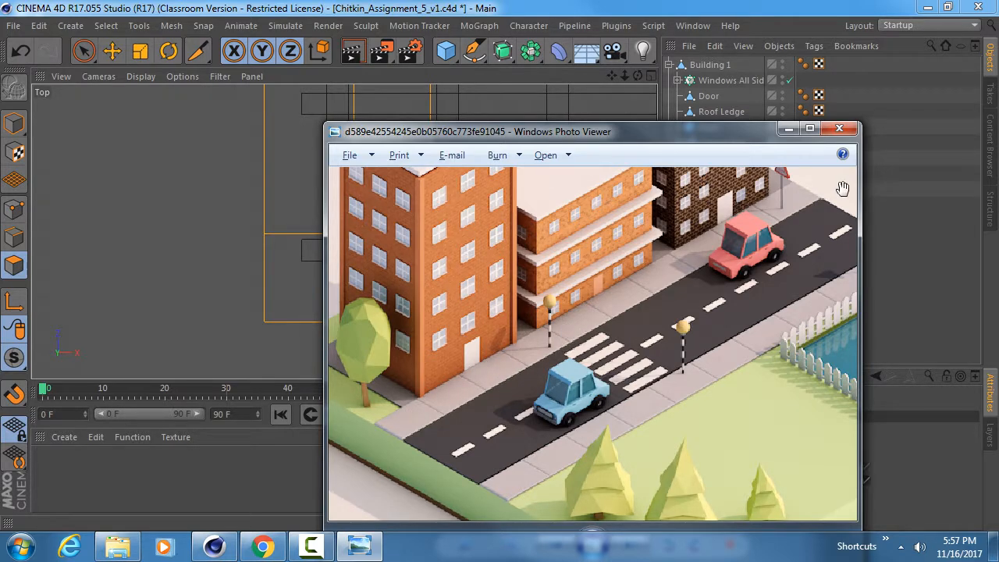
click(788, 128)
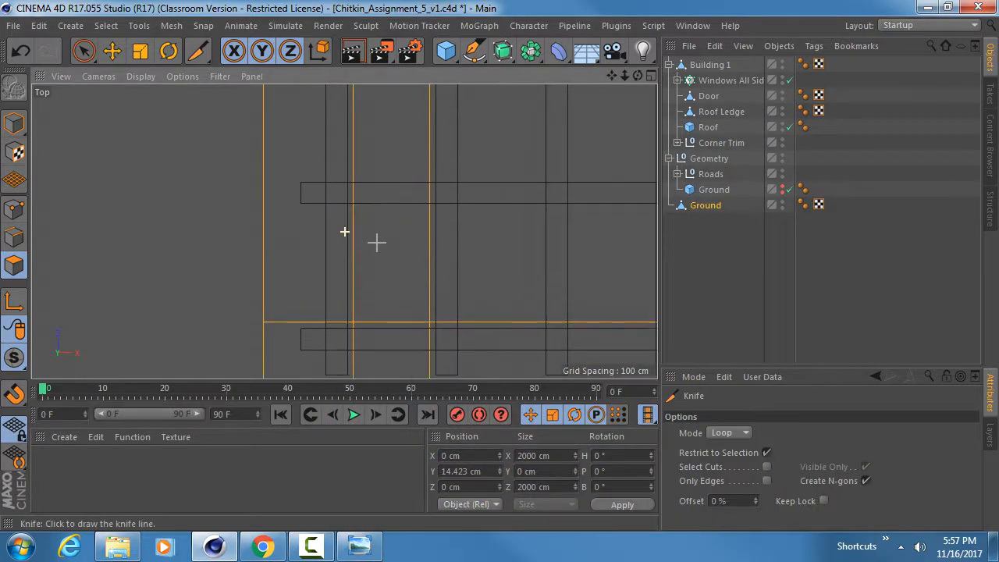
click(268, 207)
scroll(364, 213, up, 3)
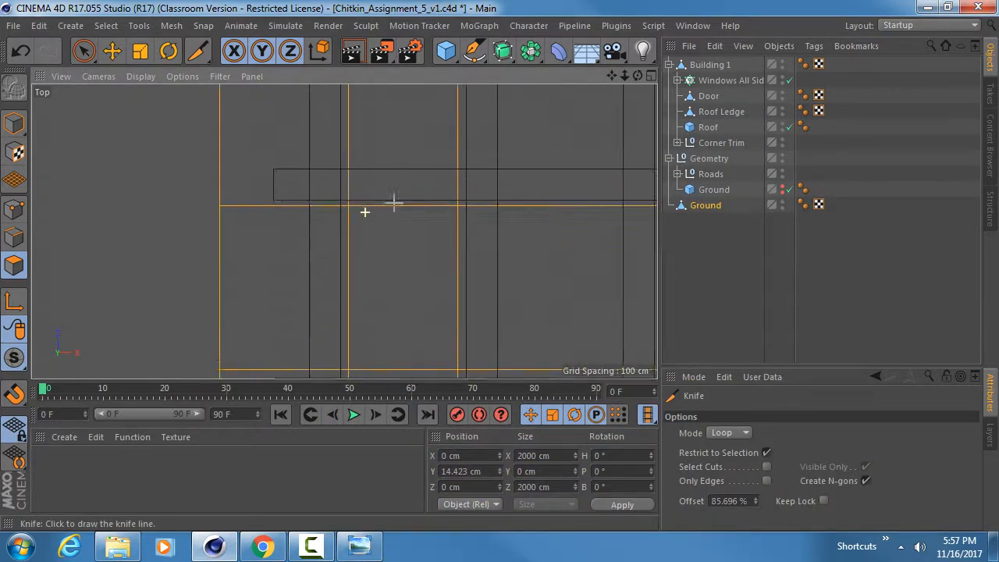
scroll(364, 213, up, 2)
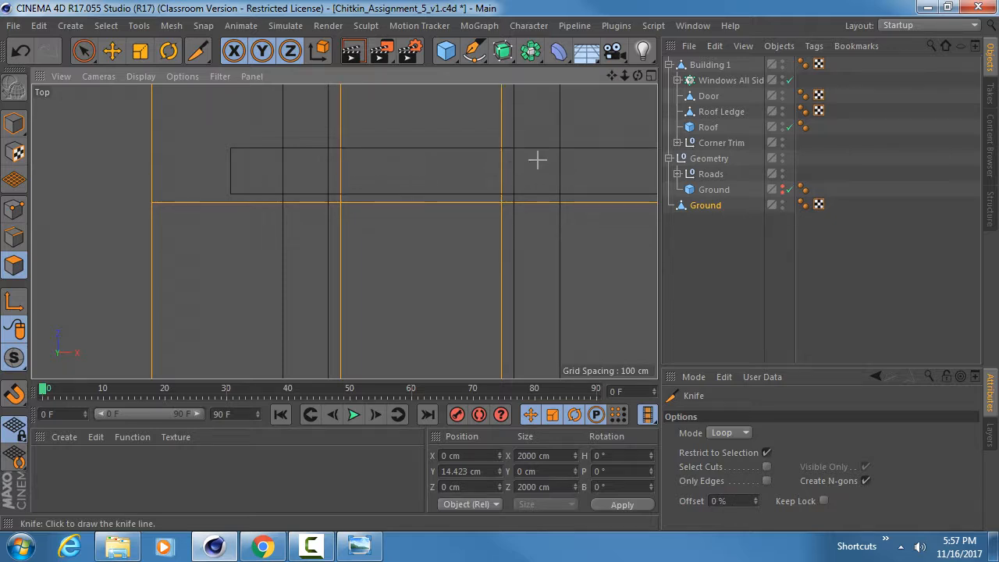
scroll(336, 199, down, 4)
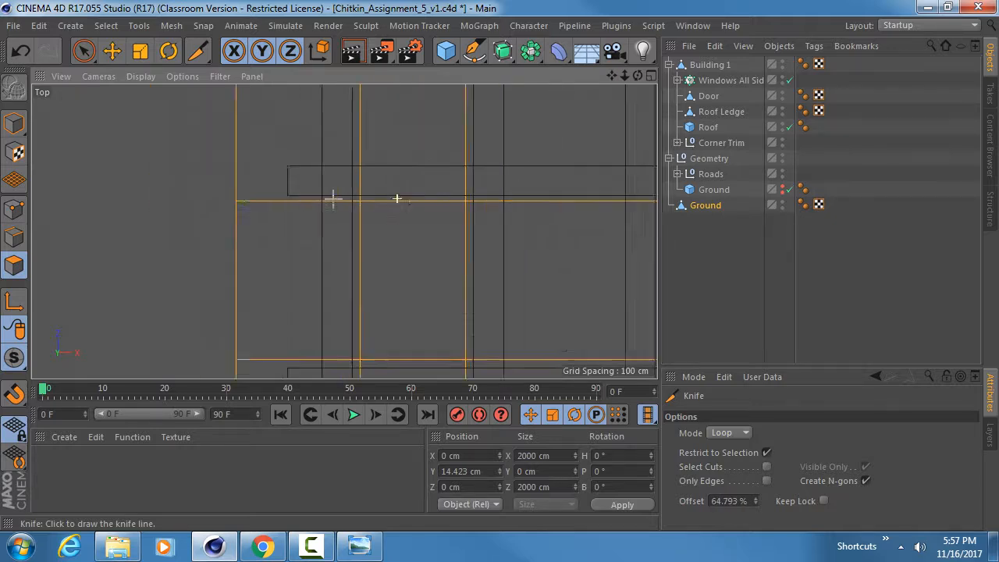
Loop-cut the ground just right of the second vertical road and along both sides of the third vertical road
scroll(312, 201, up, 2)
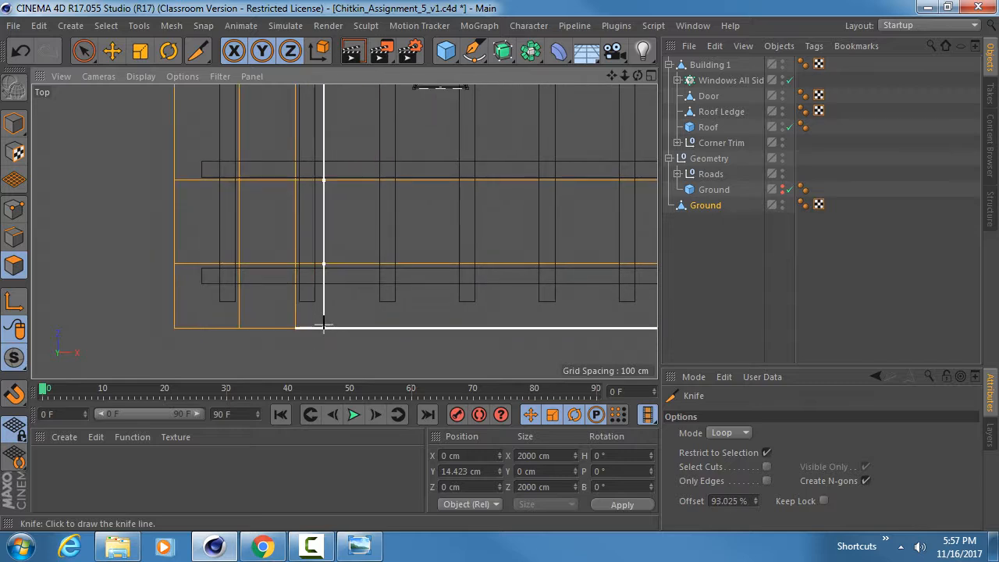
scroll(329, 326, up, 2)
click(316, 326)
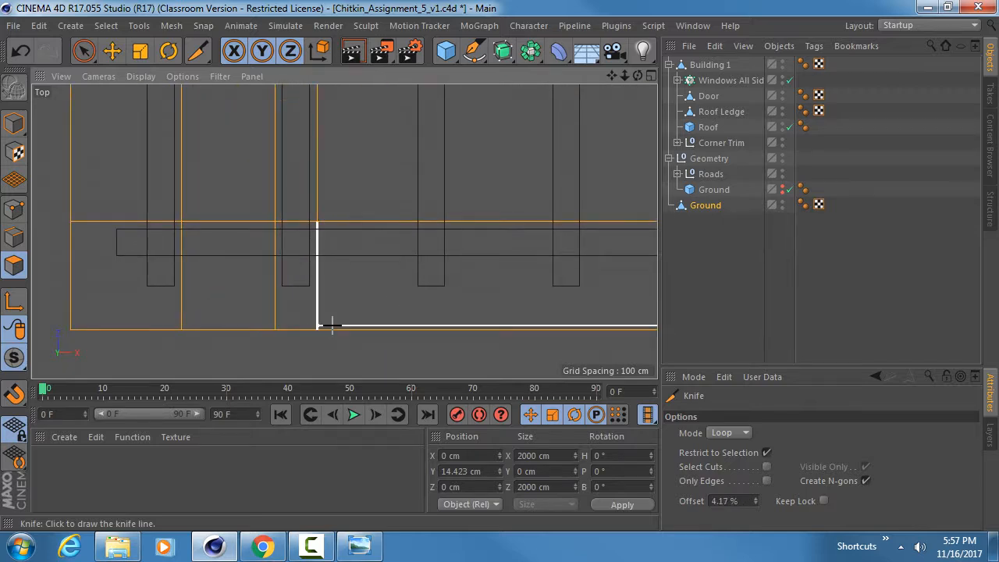
click(414, 328)
click(449, 326)
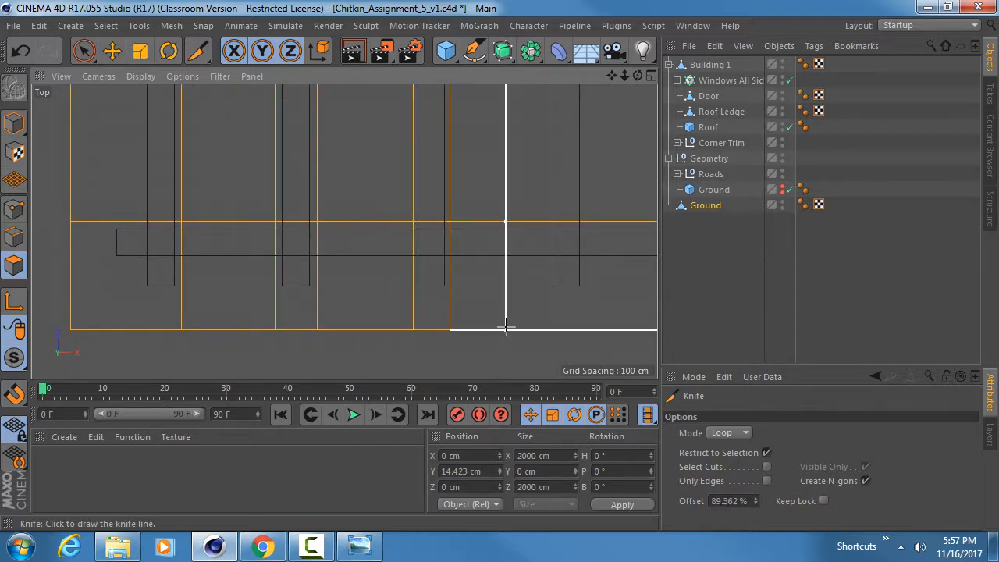
Loop-cut the ground along both sides of the fourth and fifth vertical roads and just left of the sixth
alt+middle_drag(501, 327, 179, 324)
click(226, 326)
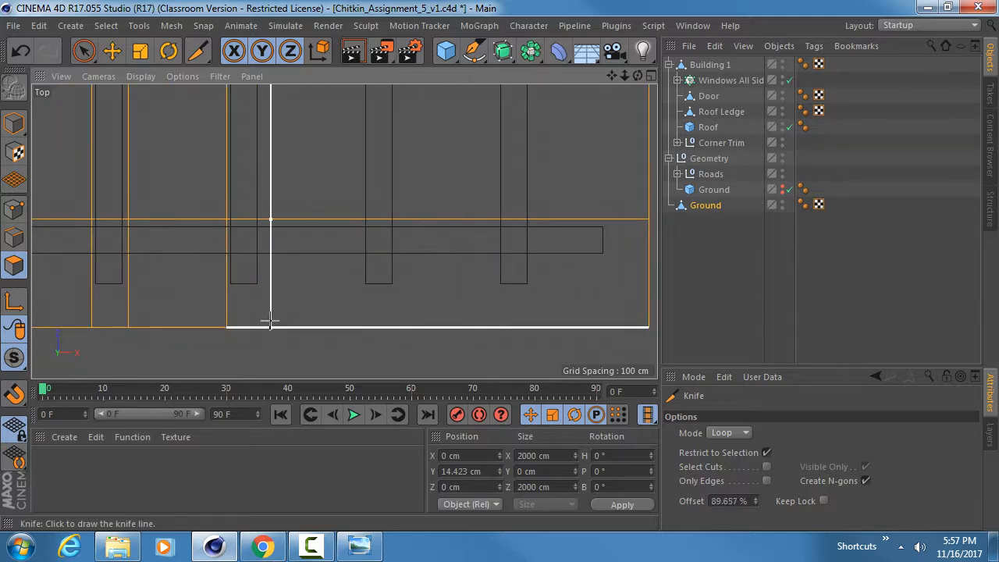
click(263, 321)
click(360, 326)
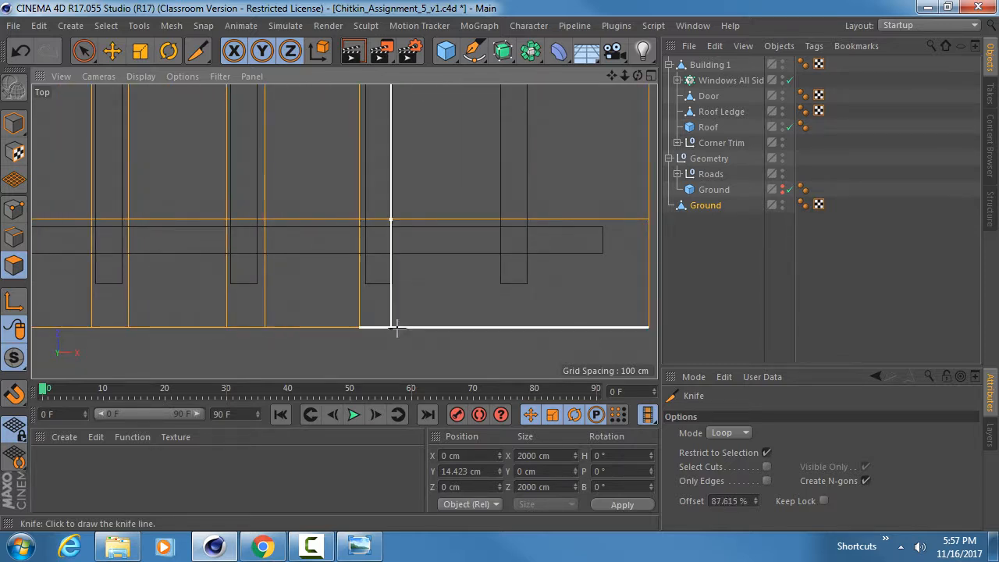
click(398, 327)
click(496, 327)
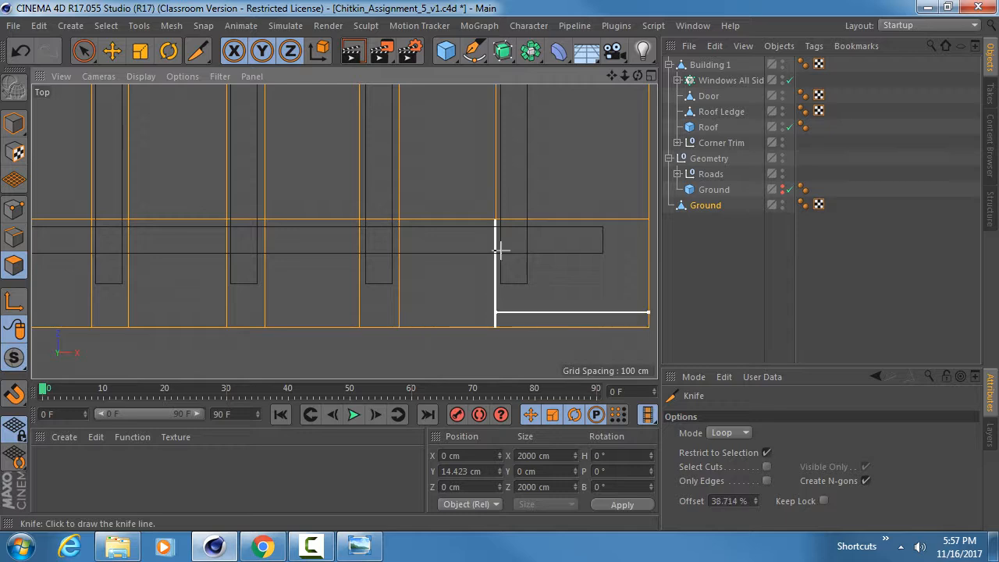
Loop-cut the ground just above the second horizontal road and along both sides of the third one, which passes the building
alt+middle_drag(463, 233, 382, 343)
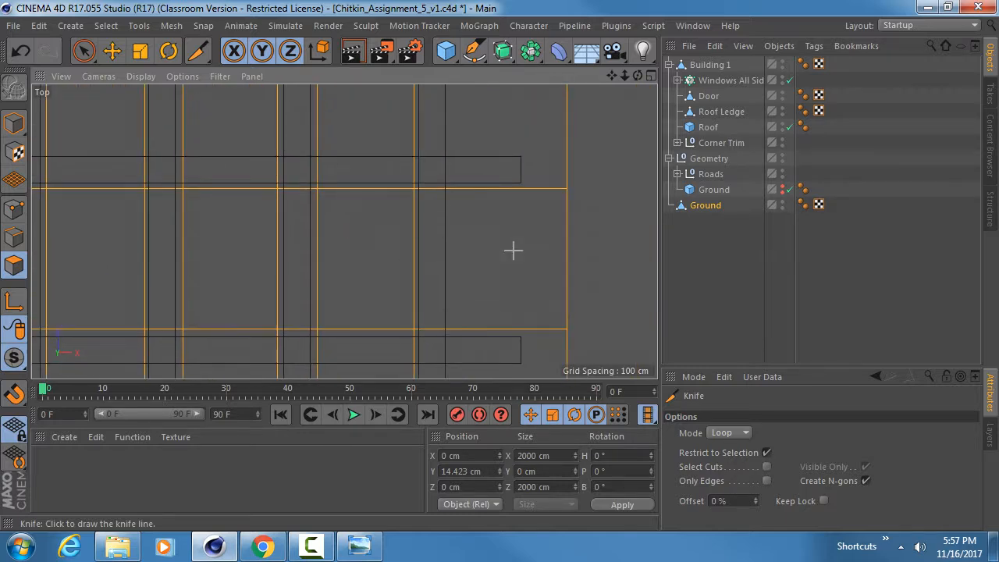
scroll(513, 250, down, 1)
alt+middle_drag(479, 259, 433, 369)
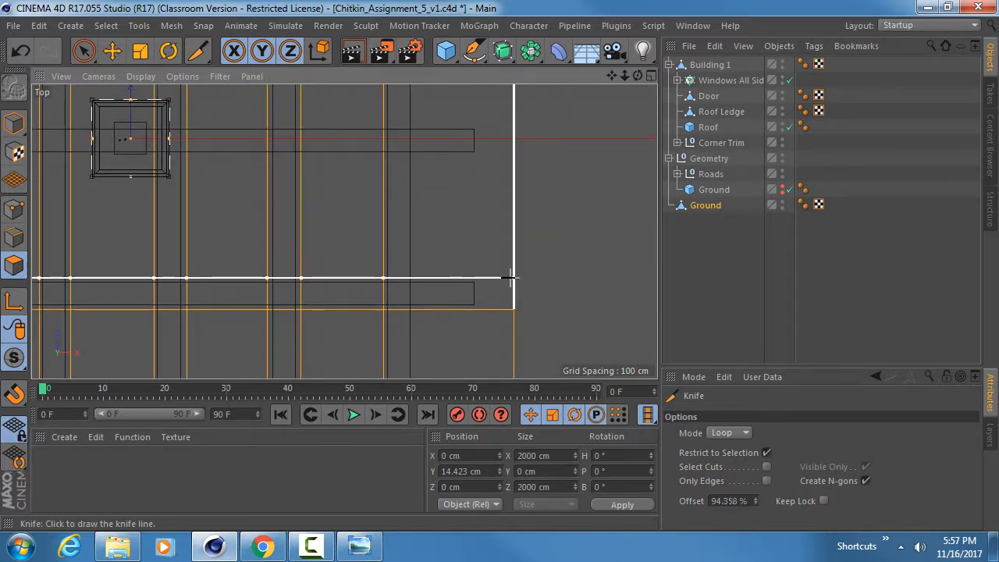
click(510, 278)
click(512, 157)
alt+middle_drag(511, 169, 497, 293)
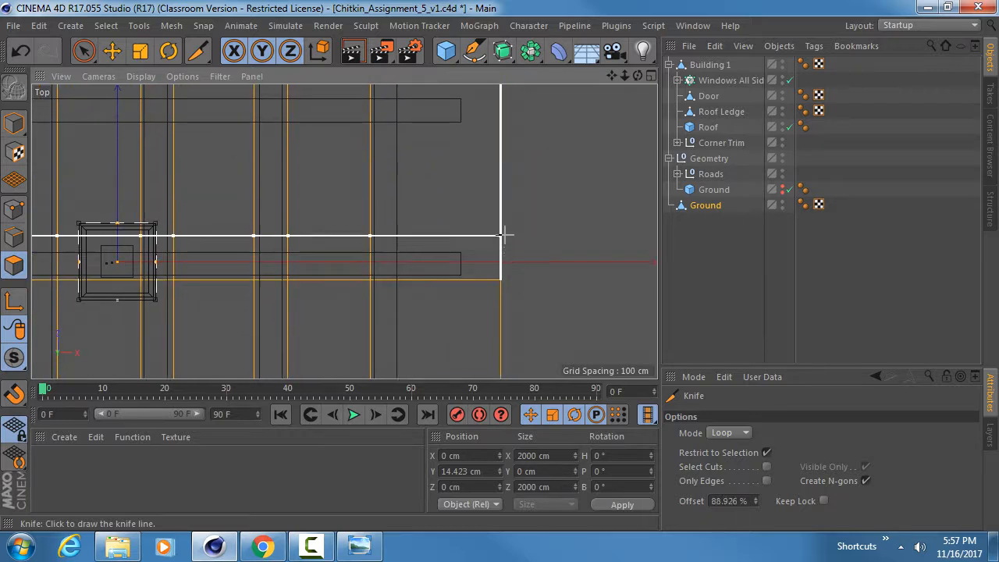
click(501, 248)
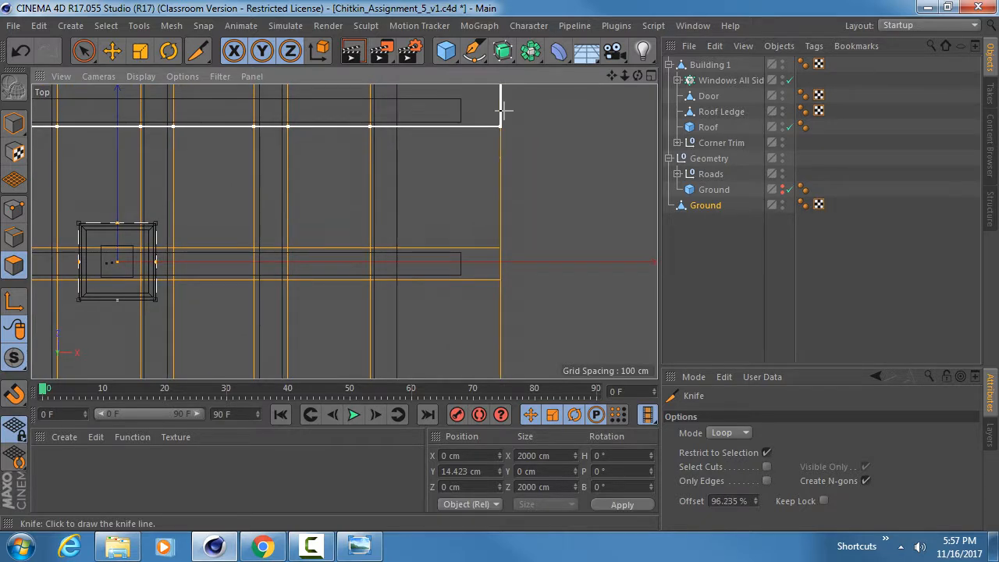
Switch to the perspective view and isolate the gridded Ground polygon object with viewport solo mode
alt+middle_drag(502, 111, 521, 239)
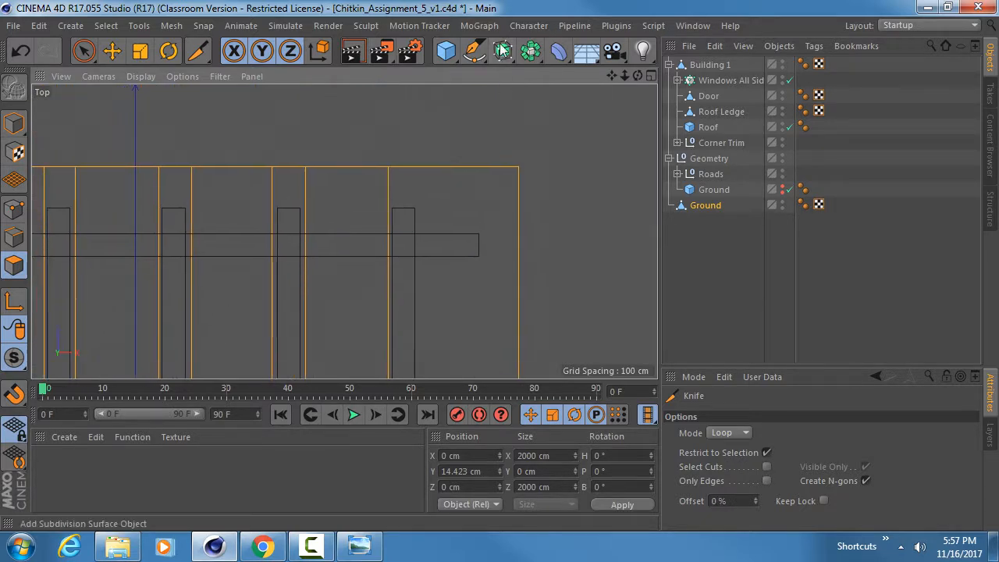
middle_click(517, 261)
middle_click(290, 219)
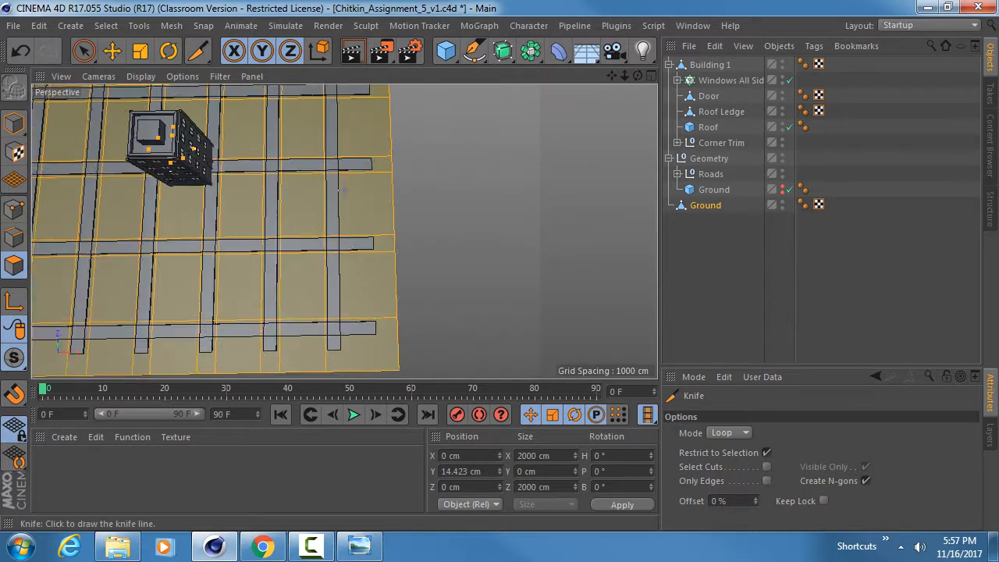
scroll(341, 189, down, 6)
alt+middle_drag(328, 189, 495, 208)
drag(15, 359, 80, 411)
alt+drag(401, 263, 423, 230)
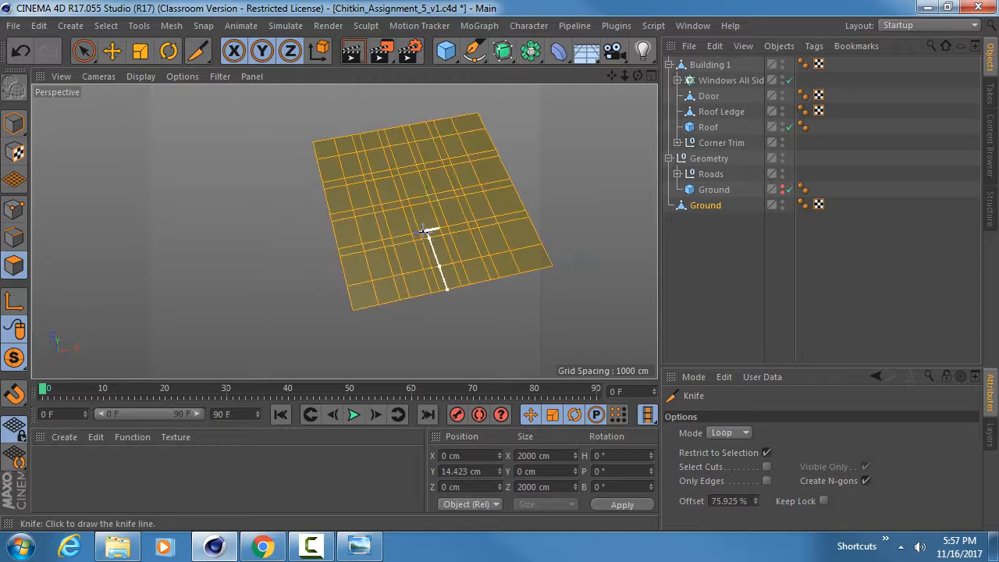
With Live Selection, select the five large block polygons between the road strips in the front row of the ground plane
key(space)
alt+middle_drag(424, 230, 350, 274)
scroll(349, 205, up, 3)
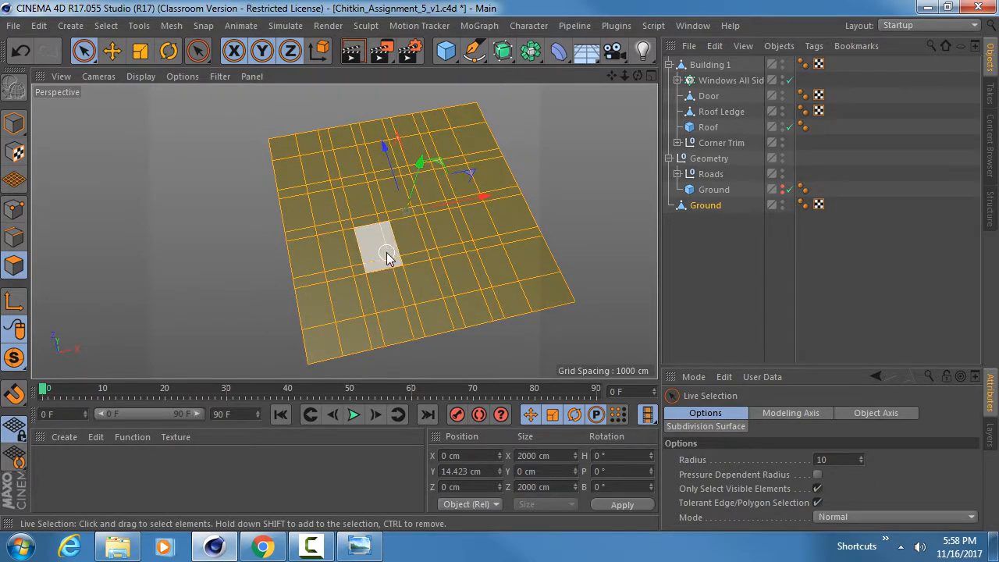
alt+drag(386, 252, 377, 263)
click(341, 300)
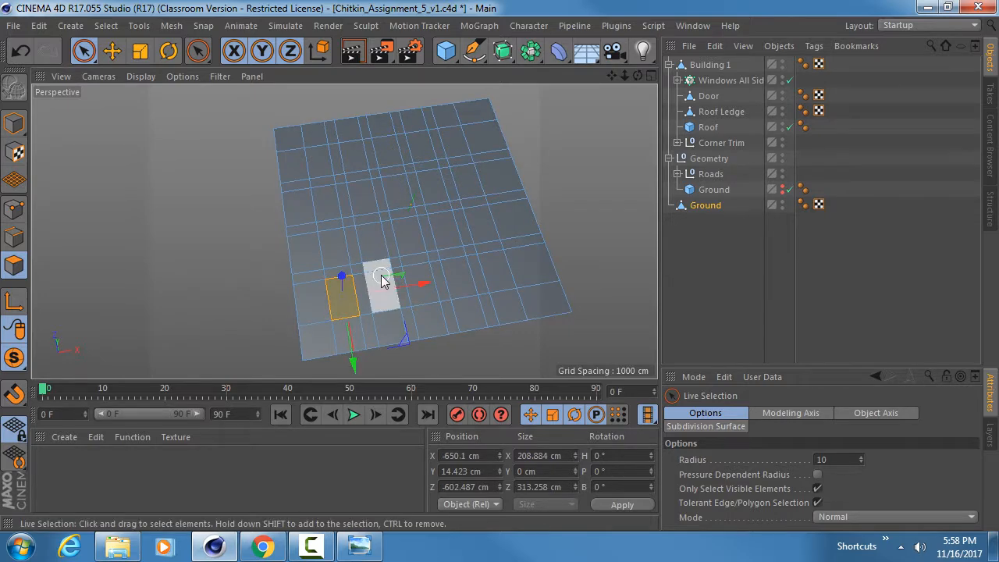
scroll(384, 285, up, 2)
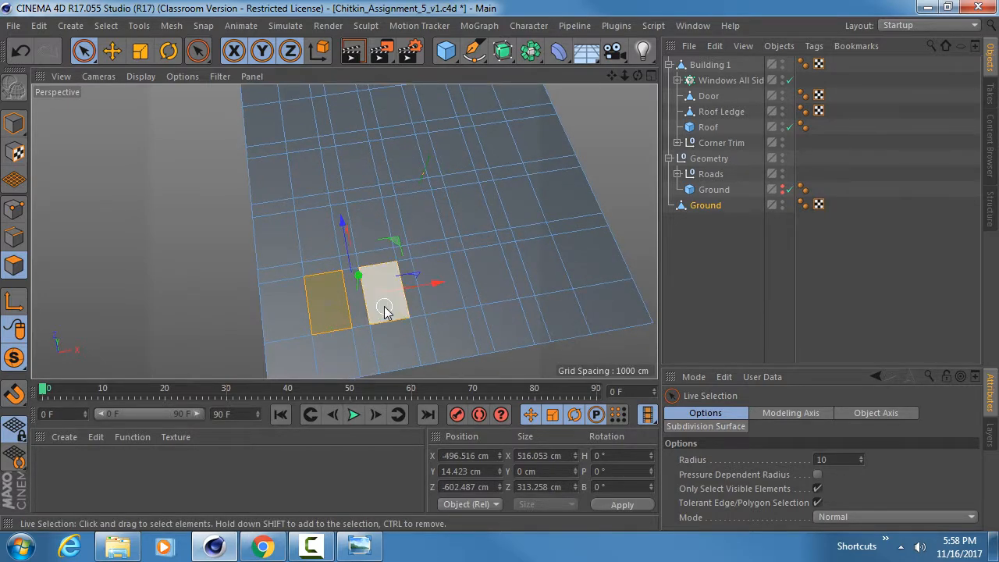
shift+click(382, 310)
shift+click(437, 287)
shift+click(490, 289)
shift+click(546, 275)
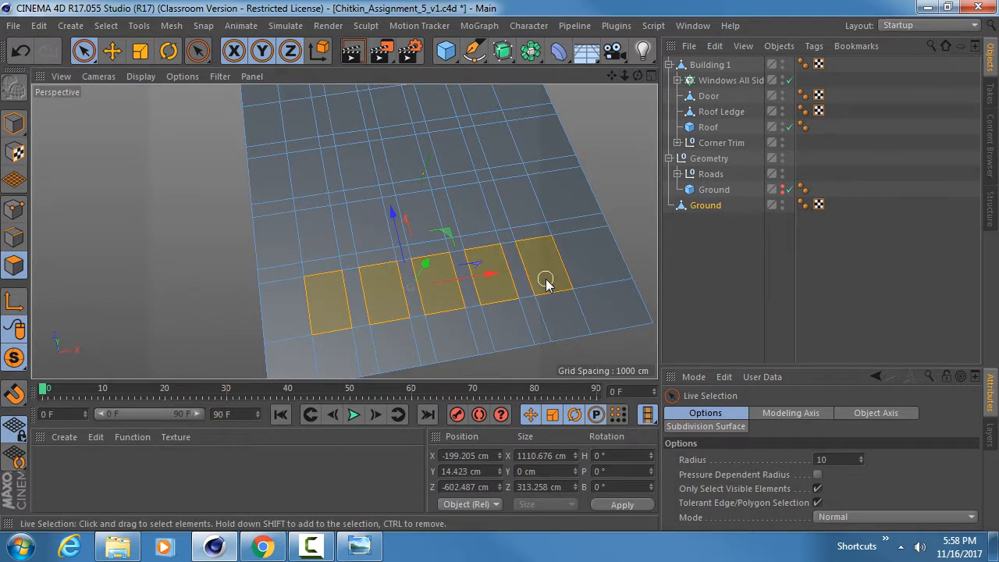
Add the five block polygons of the second row from the front to the selection
shift+click(529, 206)
shift+click(468, 205)
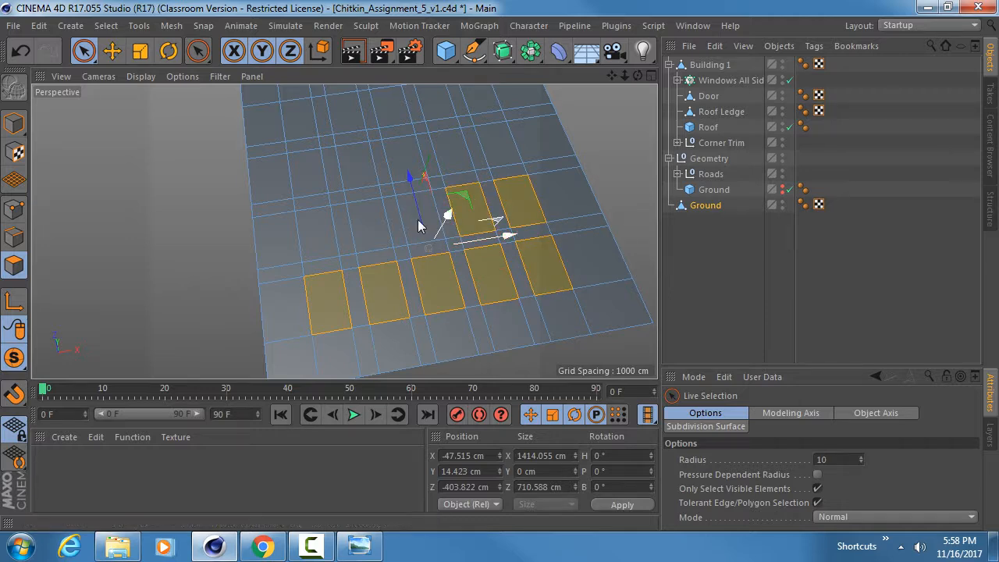
shift+click(413, 222)
shift+click(365, 226)
shift+click(316, 231)
Add the five block polygons of the third row from the front to the selection
shift+click(311, 191)
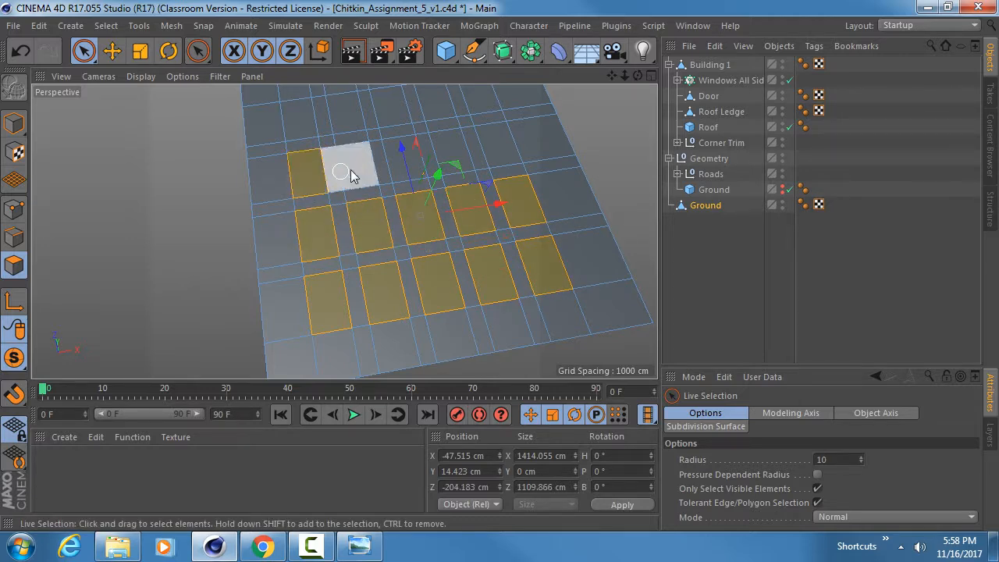
shift+click(358, 172)
alt+middle_drag(367, 167, 380, 248)
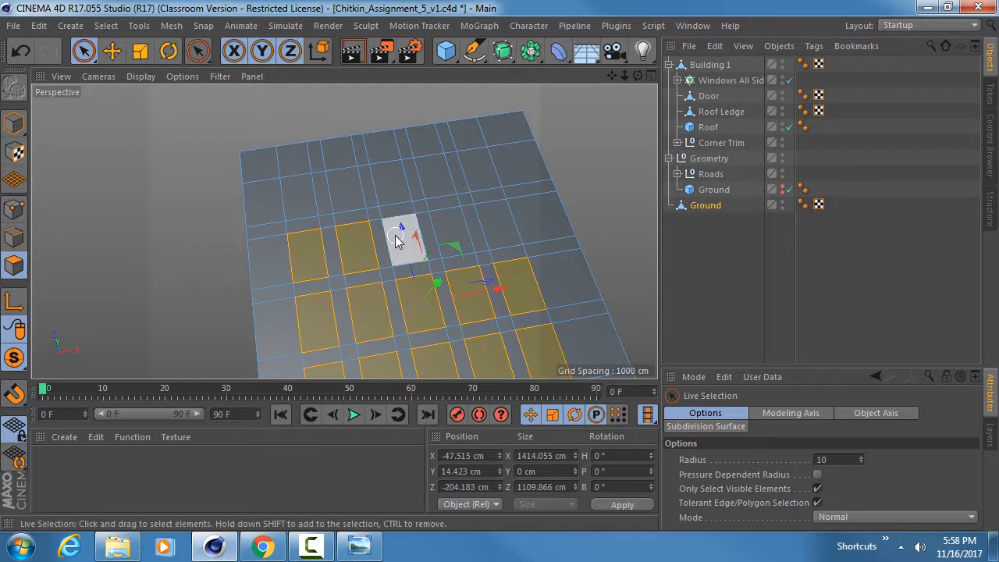
shift+click(404, 236)
shift+click(453, 229)
shift+click(490, 226)
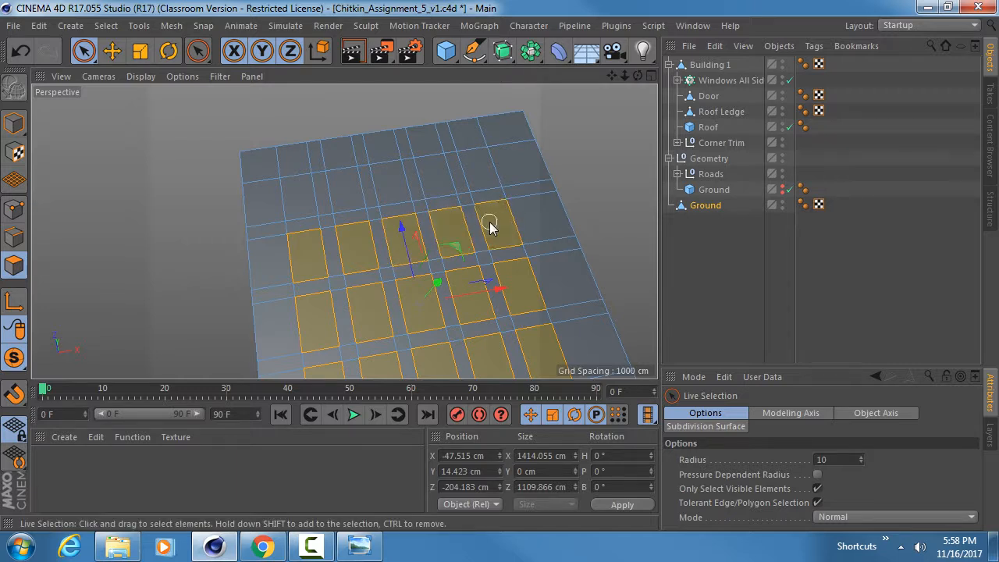
Add the five block polygons of the rearmost row between the roads to the selection
shift+click(479, 181)
shift+click(420, 188)
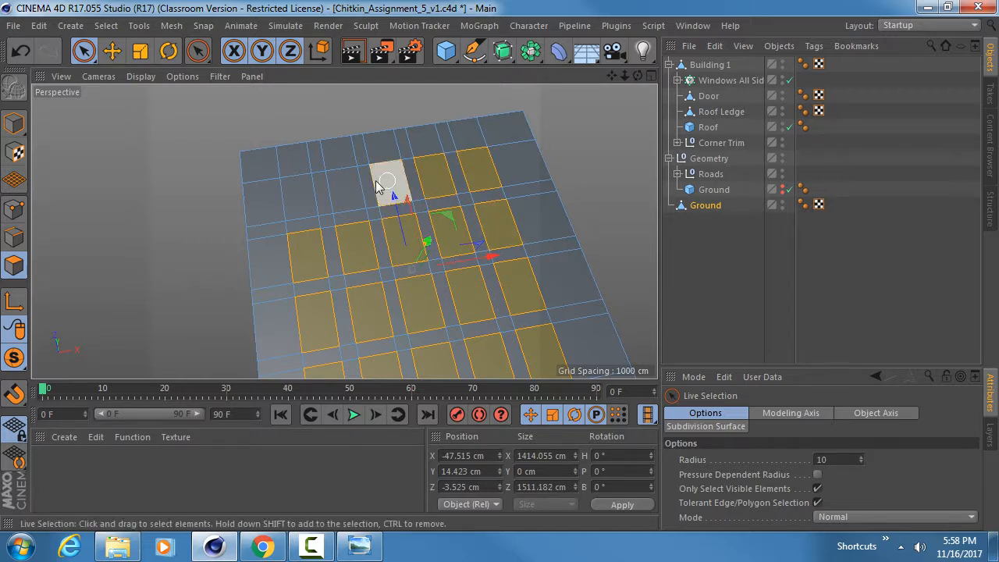
shift+click(394, 181)
shift+click(341, 189)
shift+click(299, 197)
Turn off viewport solo mode and check the selected blocks against the roads and building
alt+drag(347, 212, 408, 230)
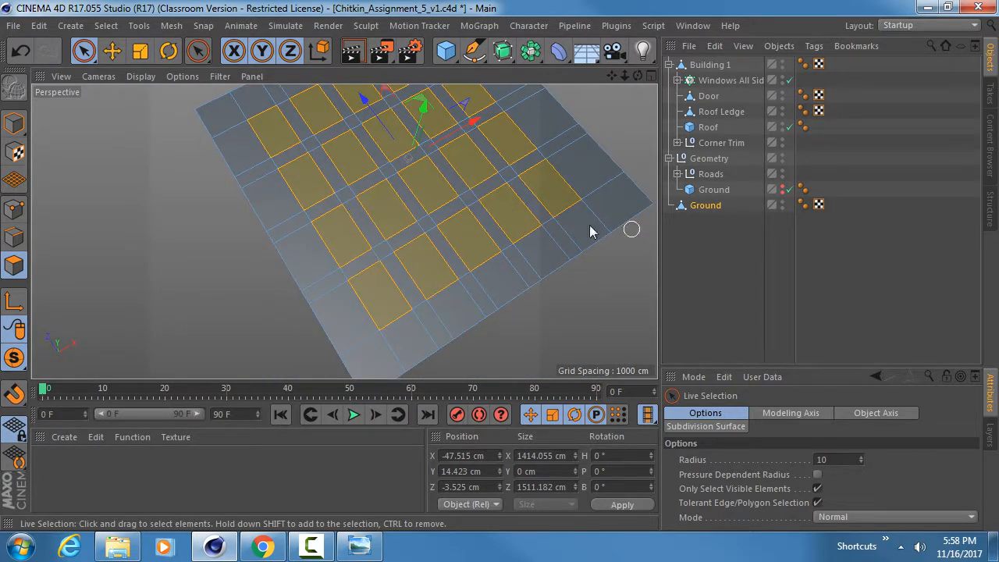
drag(14, 357, 43, 390)
click(43, 390)
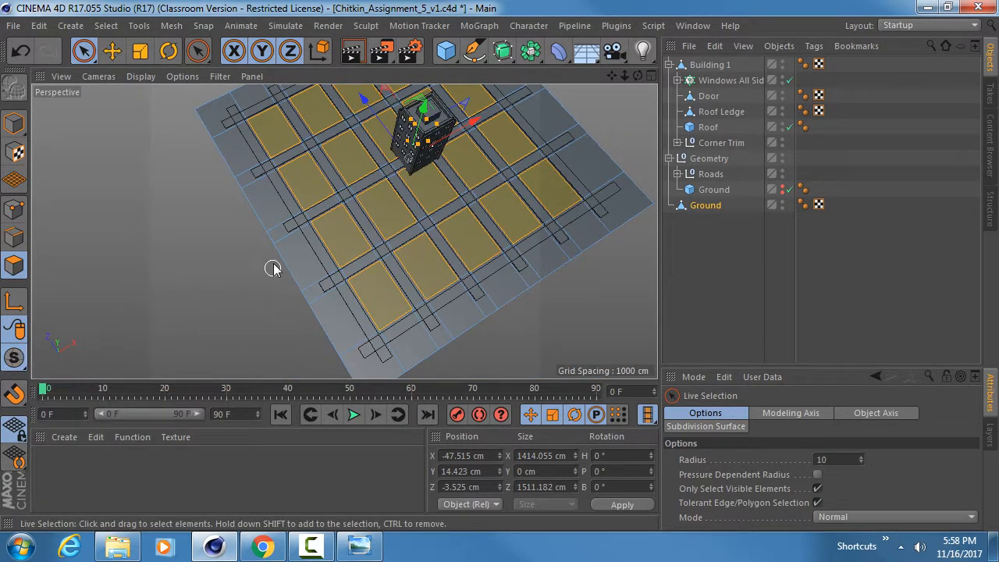
alt+drag(272, 267, 201, 182)
alt+middle_drag(368, 216, 286, 183)
alt+drag(285, 184, 347, 266)
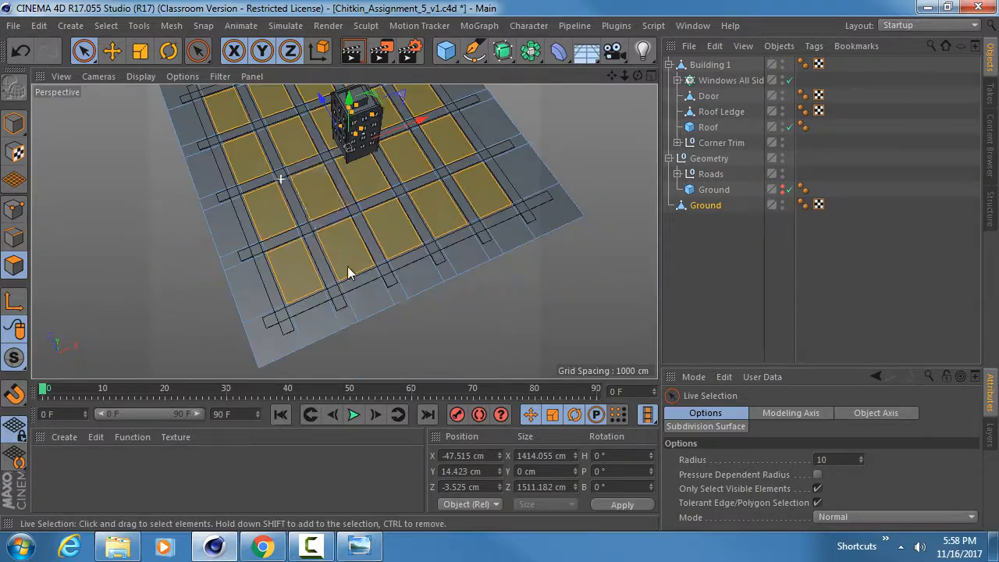
alt+middle_drag(337, 174, 377, 242)
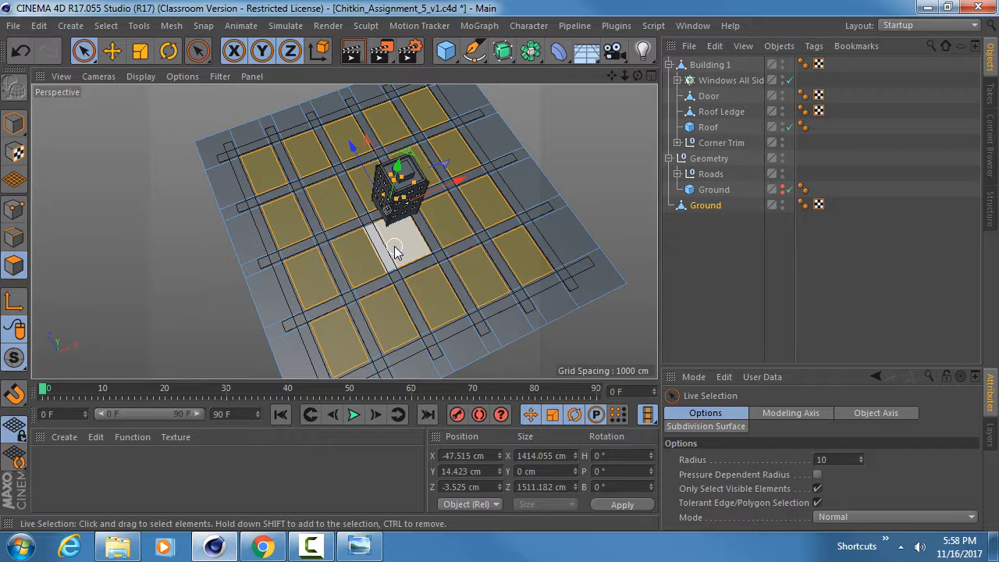
Rename the cut Ground polygon object to "Building Placement" and widen the object name column to fit it
double_click(712, 205)
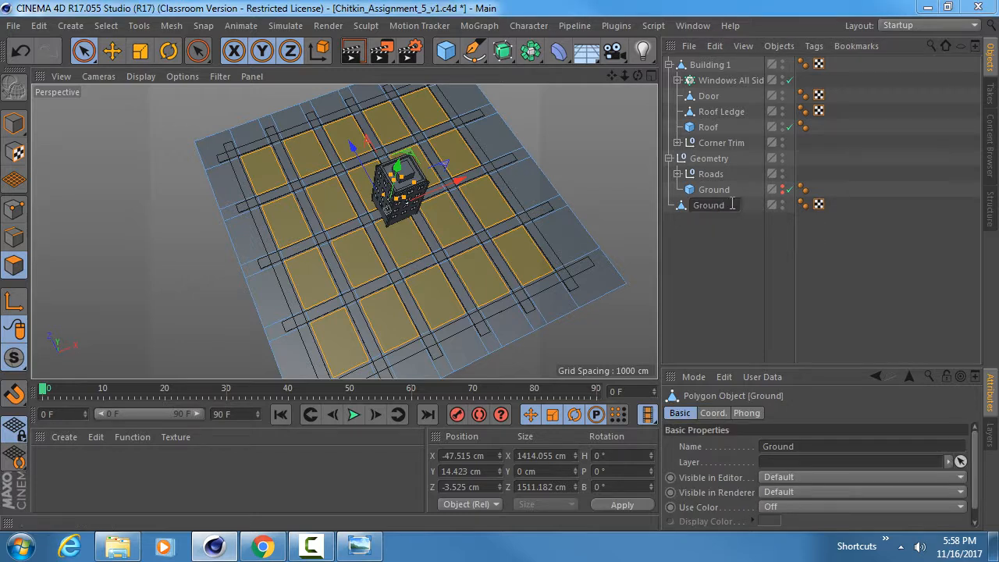
text(B)
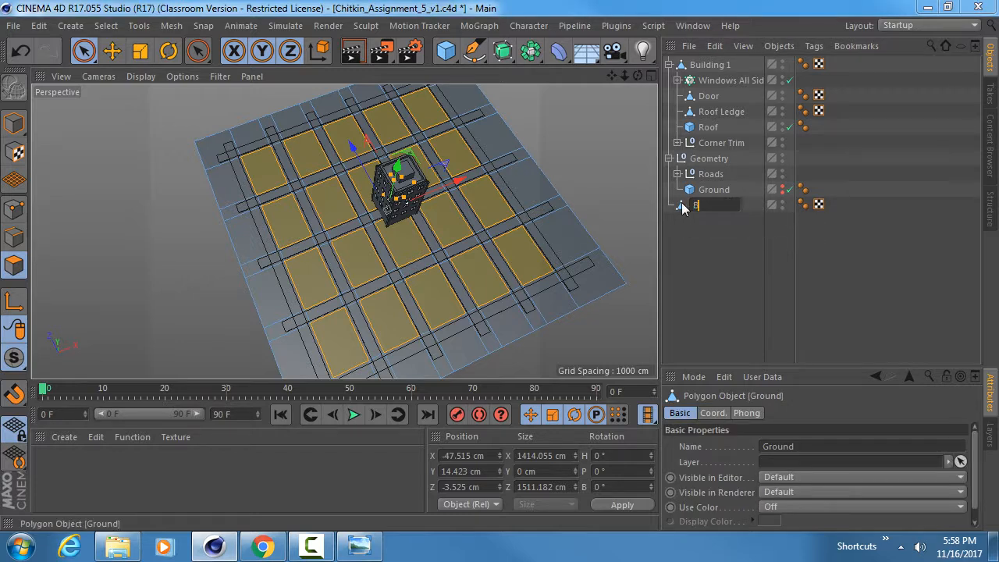
text(uilding Placement)
key(Return)
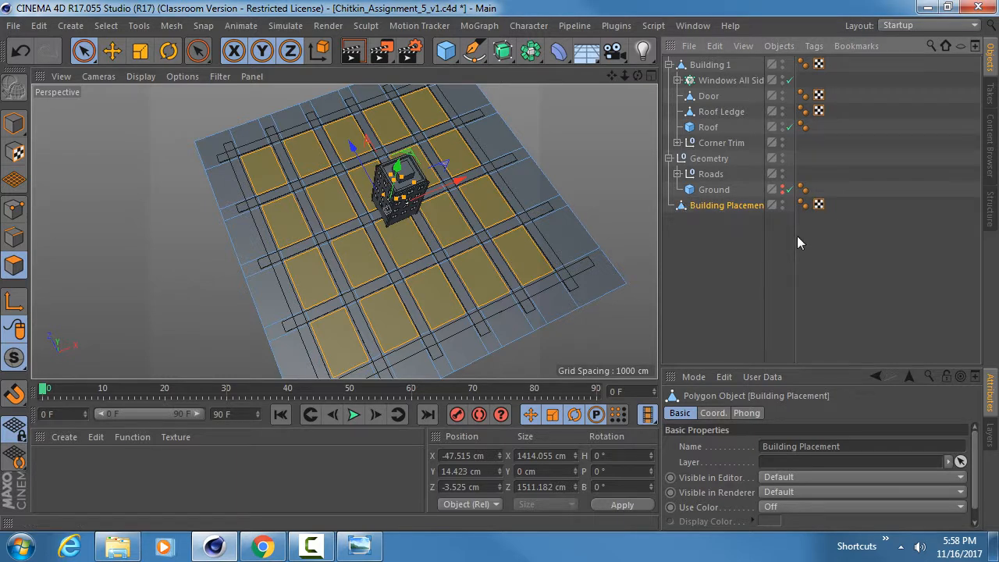
drag(795, 236, 812, 232)
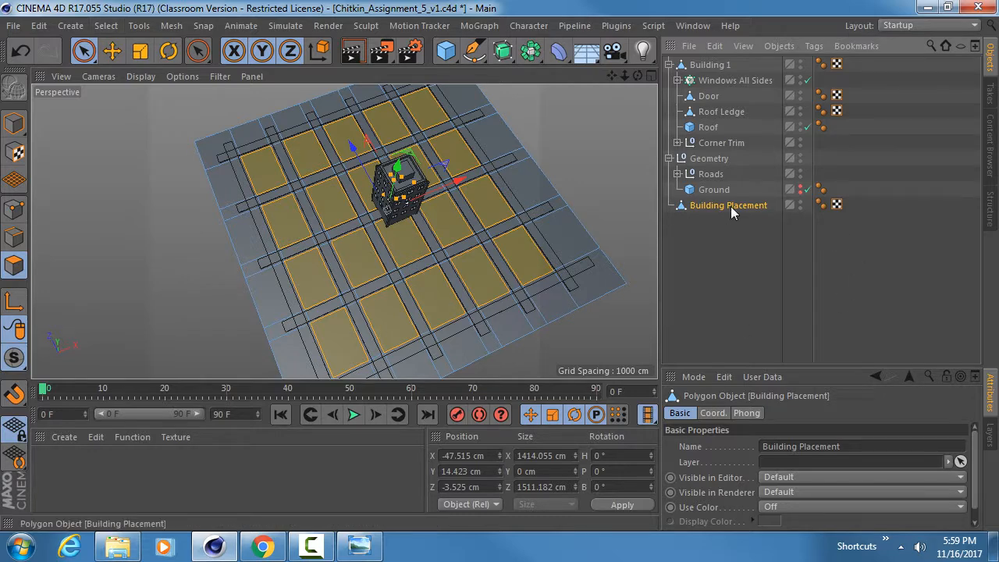
Store the selected block polygons as a selection tag named "Building Placement Polys"
click(115, 27)
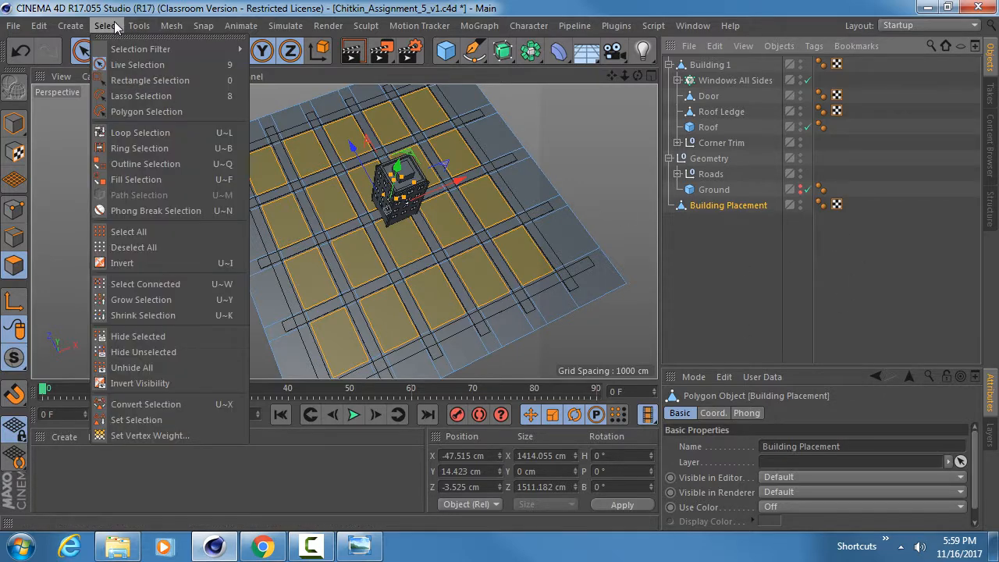
click(141, 419)
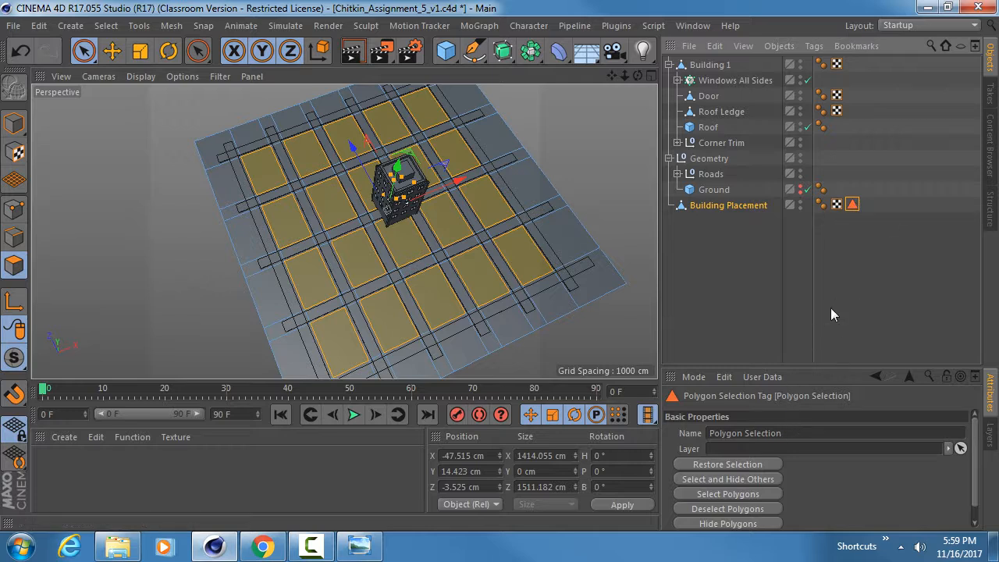
drag(822, 367, 822, 246)
click(796, 307)
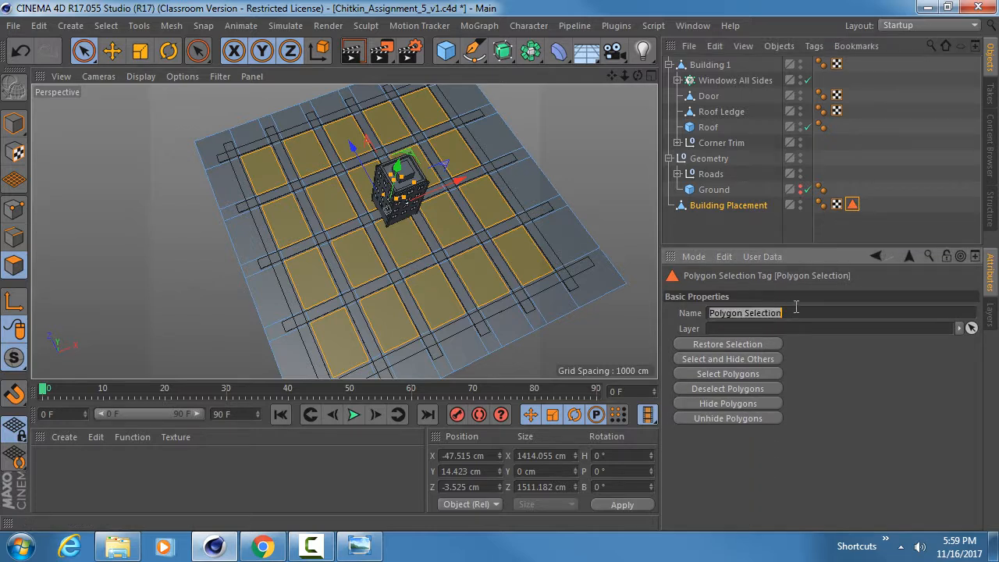
text(Building)
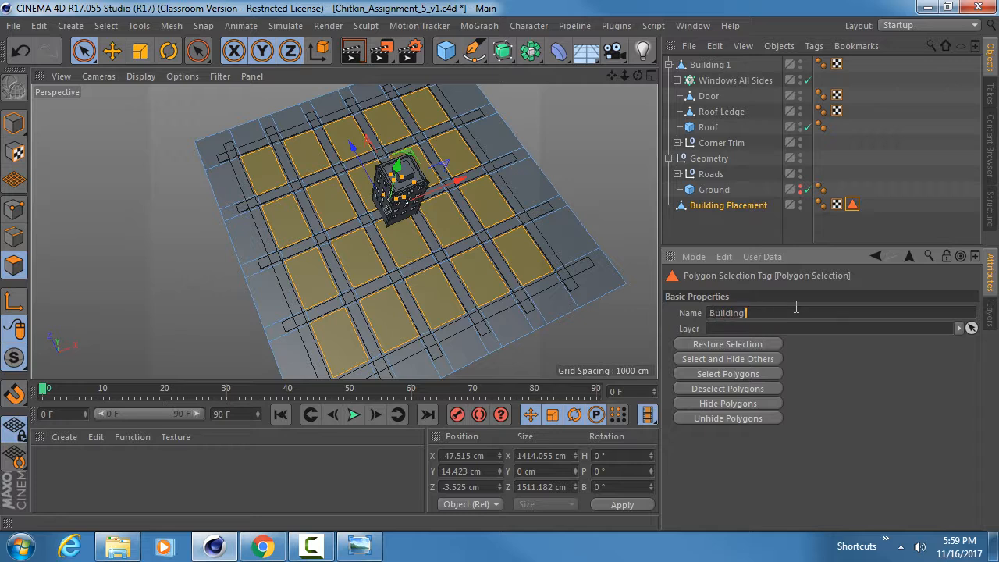
text( Placement Polys)
key(Return)
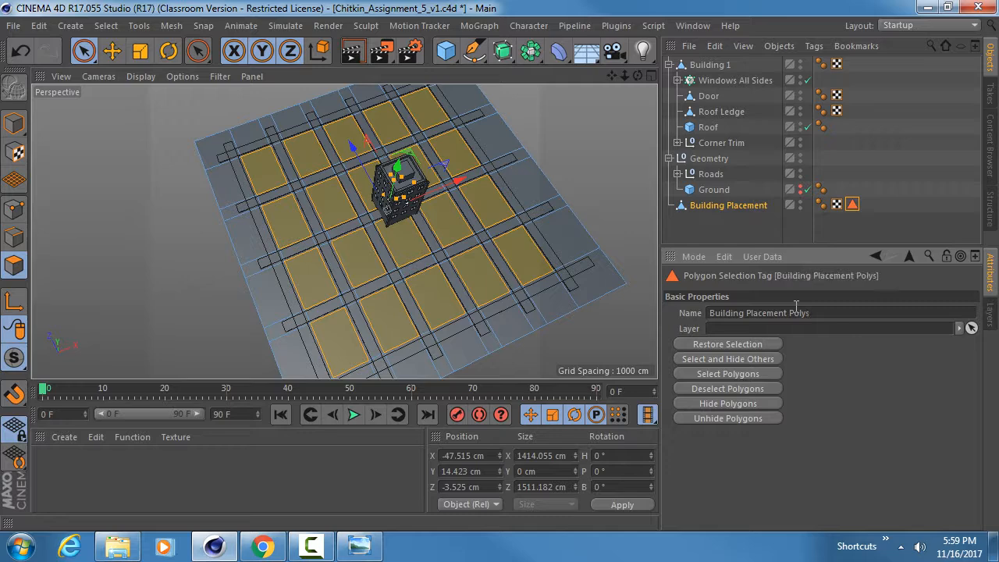
Hide the Building Placement object in the editor and renderer, and make the original Ground cube visible again
click(723, 229)
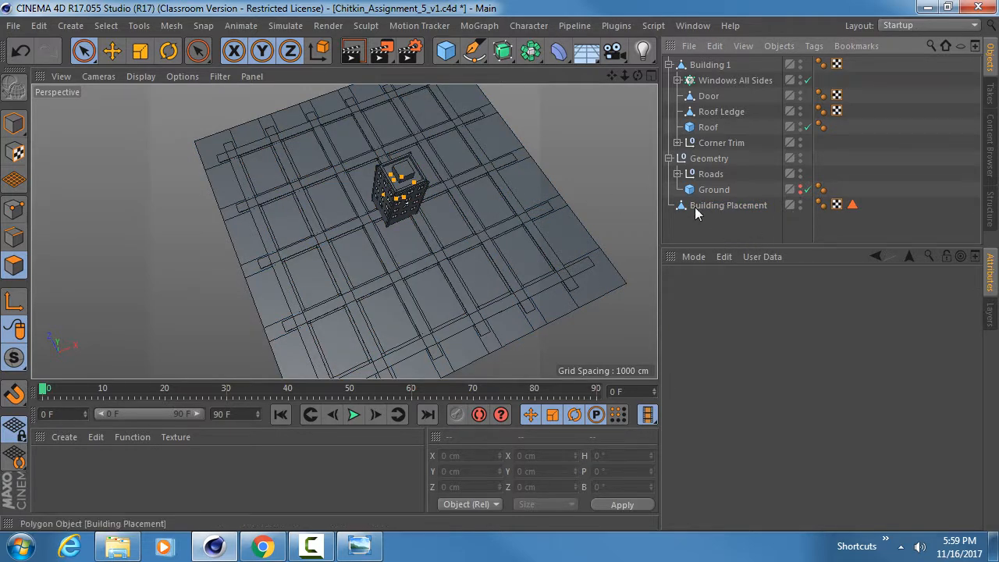
click(761, 206)
alt+click(799, 203)
alt+click(799, 204)
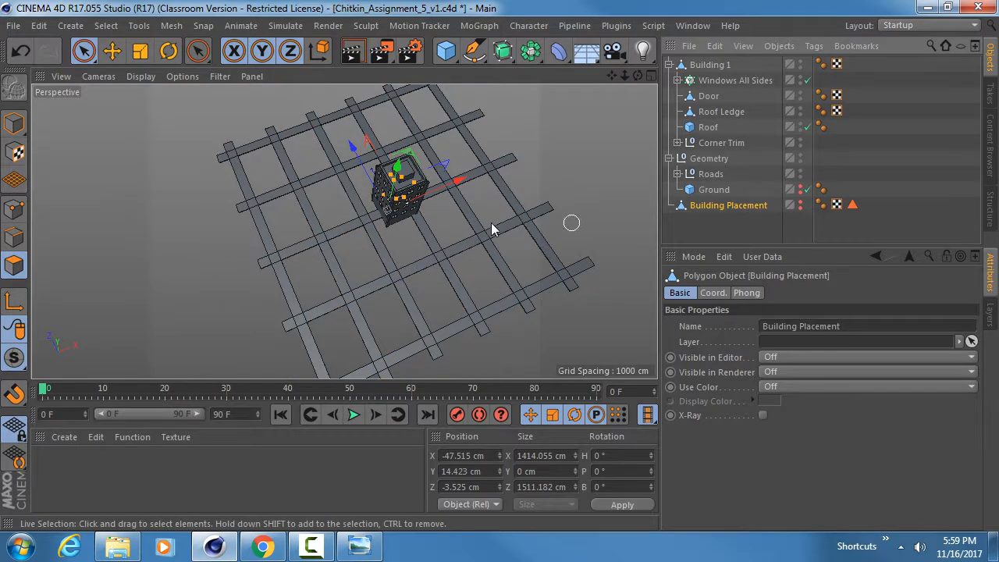
mouse_move(477, 222)
alt+mouse_down()
mouse_move(459, 154)
mouse_move(475, 262)
mouse_move(467, 146)
mouse_move(461, 214)
alt+mouse_up()
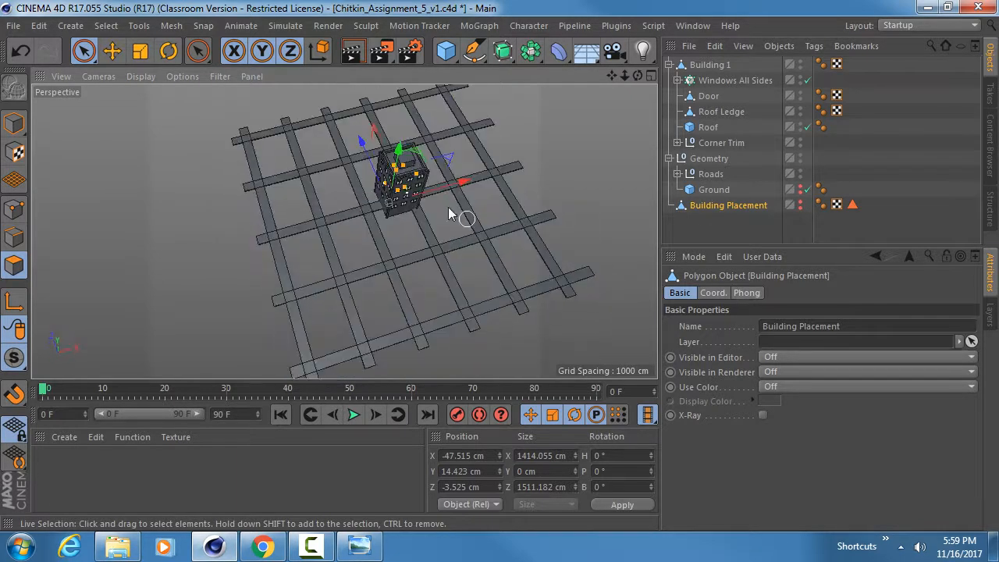
click(805, 191)
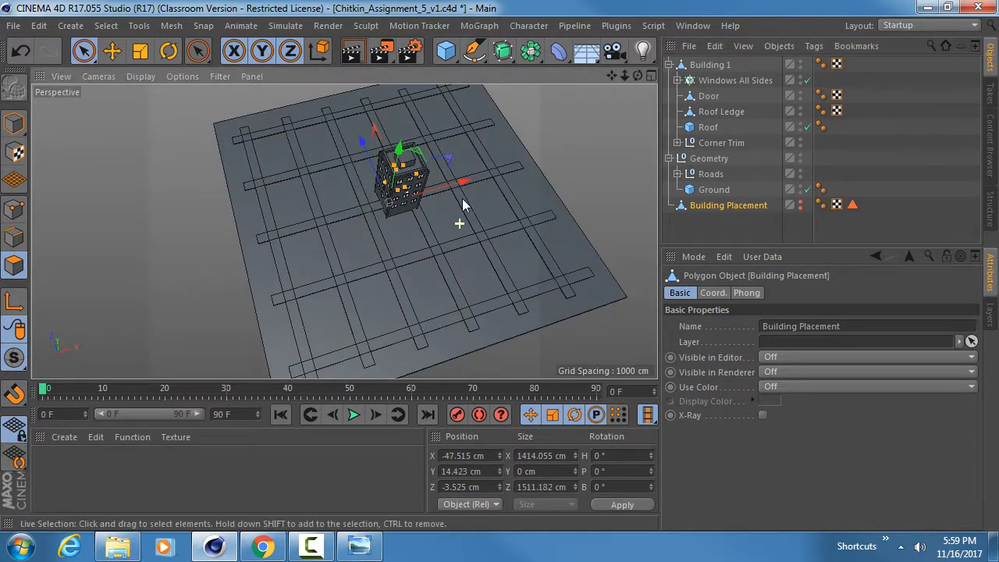
Collapse the Building 1 hierarchy and place it inside a new MoGraph Cloner named "buildings Cloner"
click(708, 64)
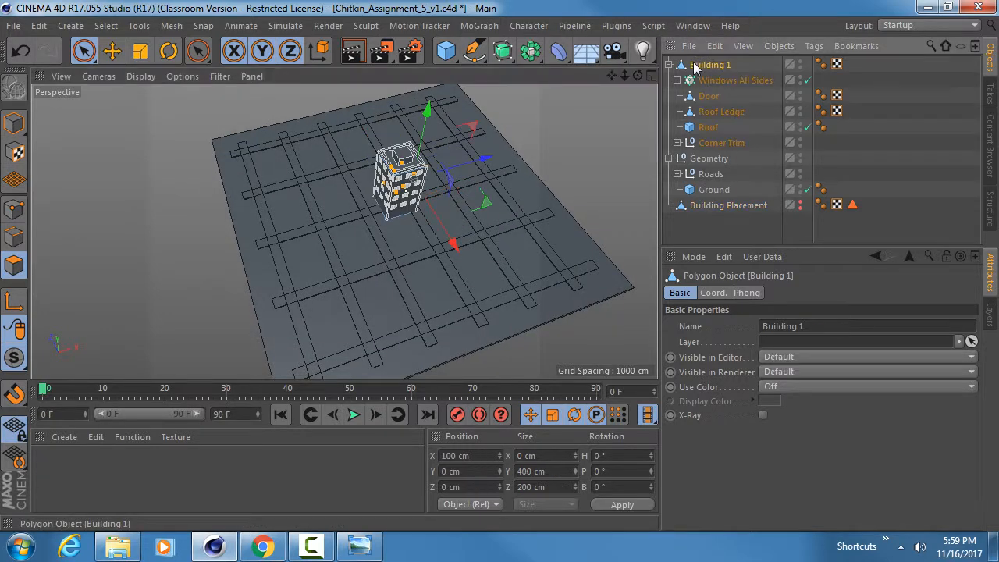
click(669, 64)
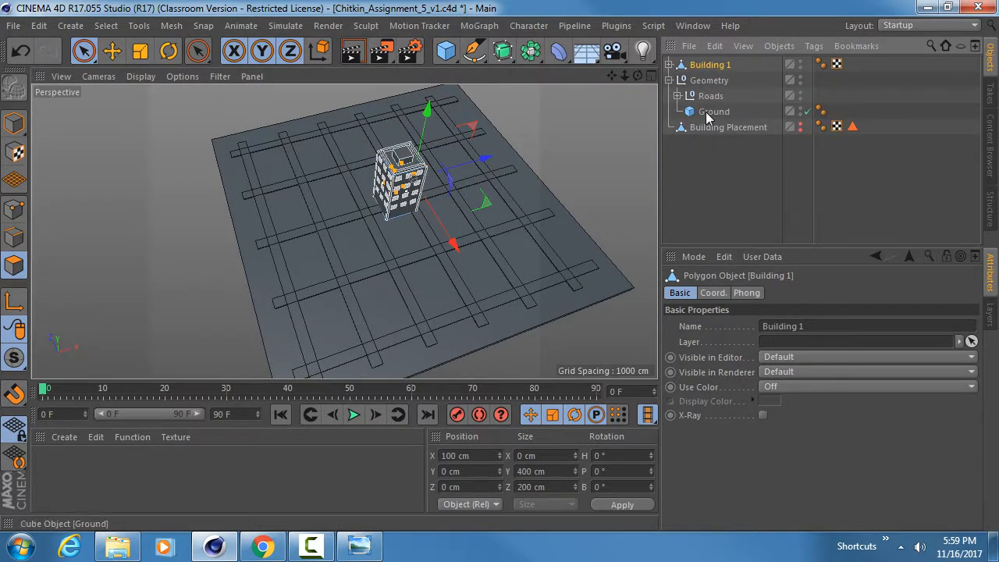
click(486, 27)
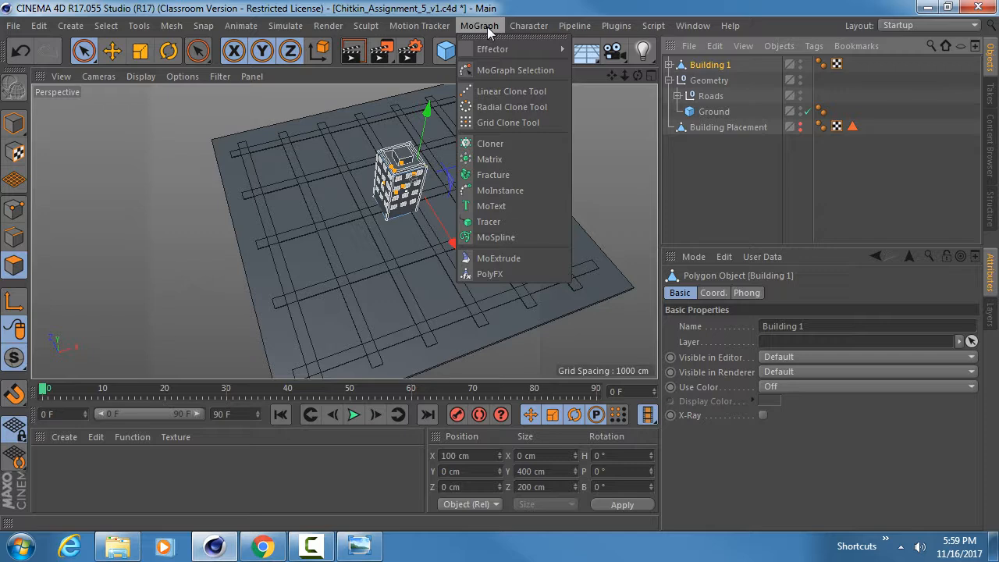
click(501, 141)
double_click(705, 65)
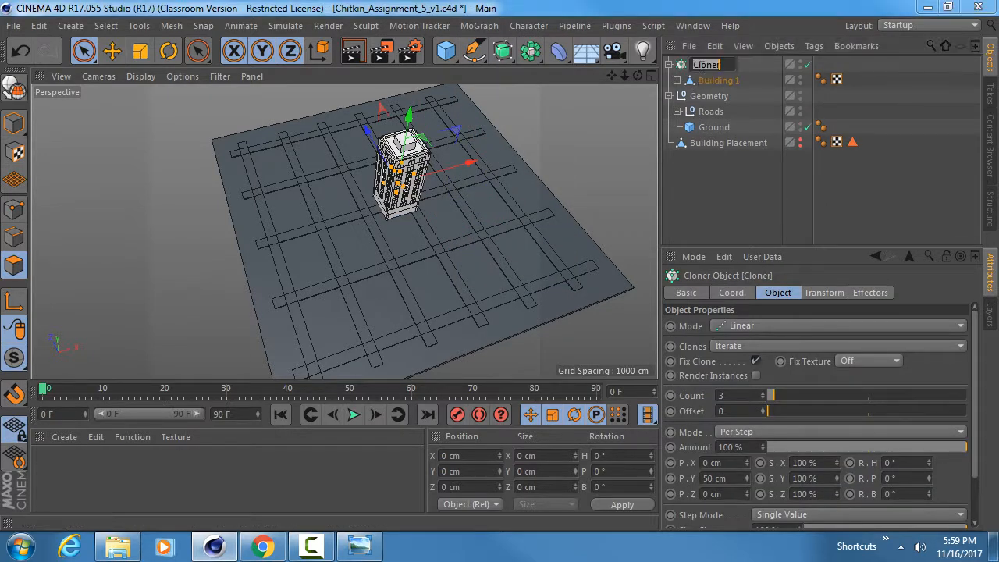
text(Buildings Cloner)
key(Return)
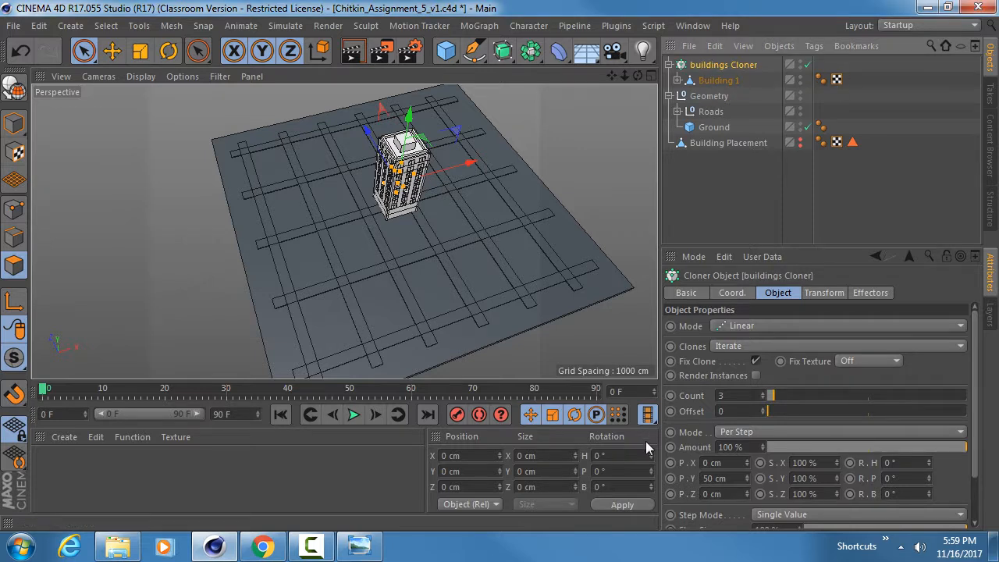
Enlarge the attribute area and set the buildings Cloner's mode to Object
drag(829, 249, 831, 197)
click(743, 273)
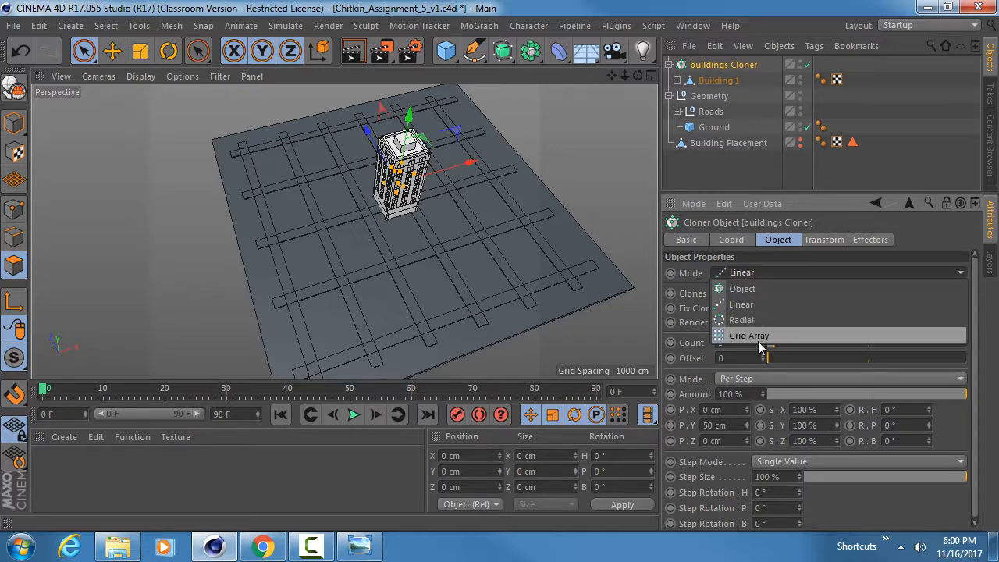
click(770, 287)
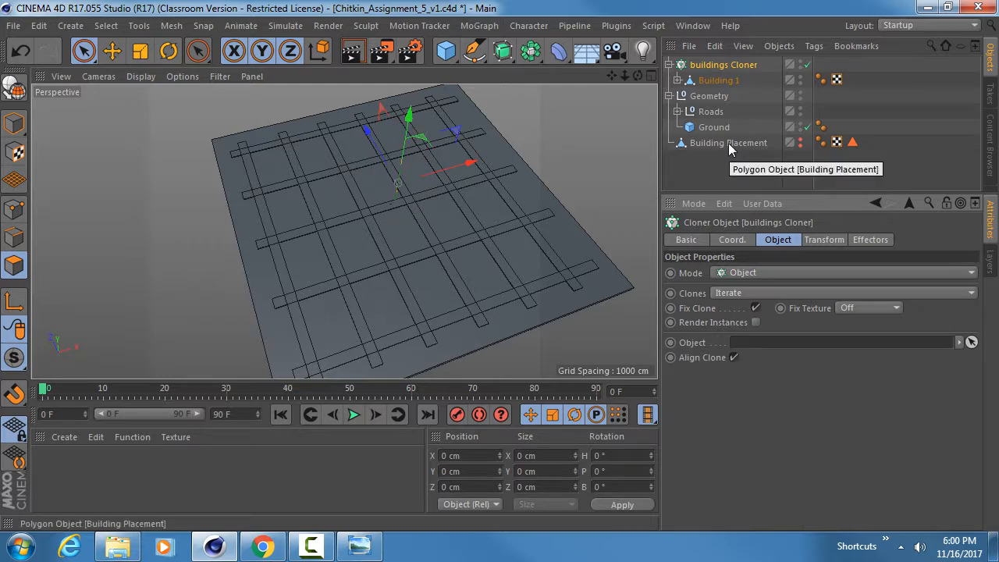
Capitalise the cloner's name to "Buildings Cloner" and save the project
double_click(697, 65)
key(Right)
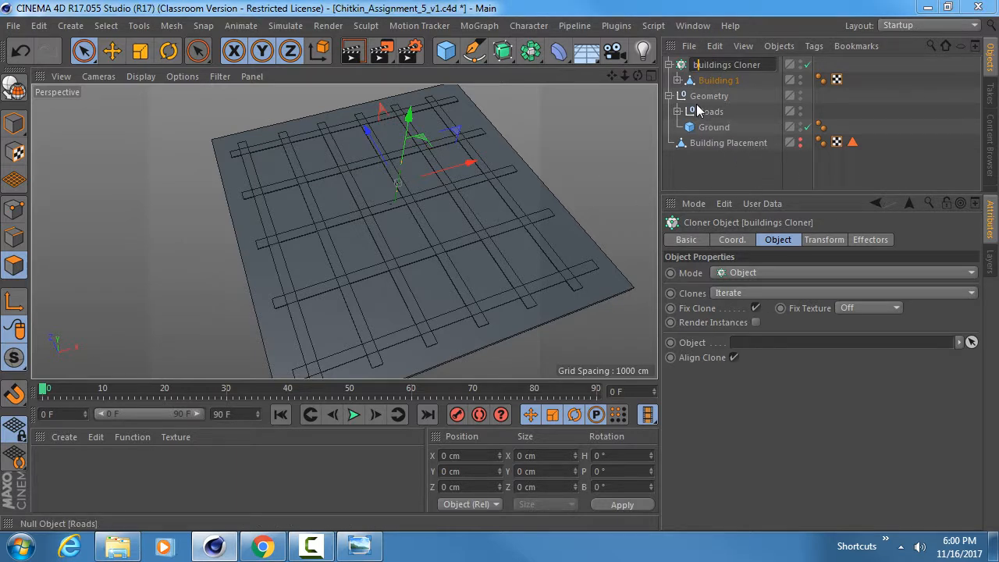
key(BackSpace)
text(B)
key(Return)
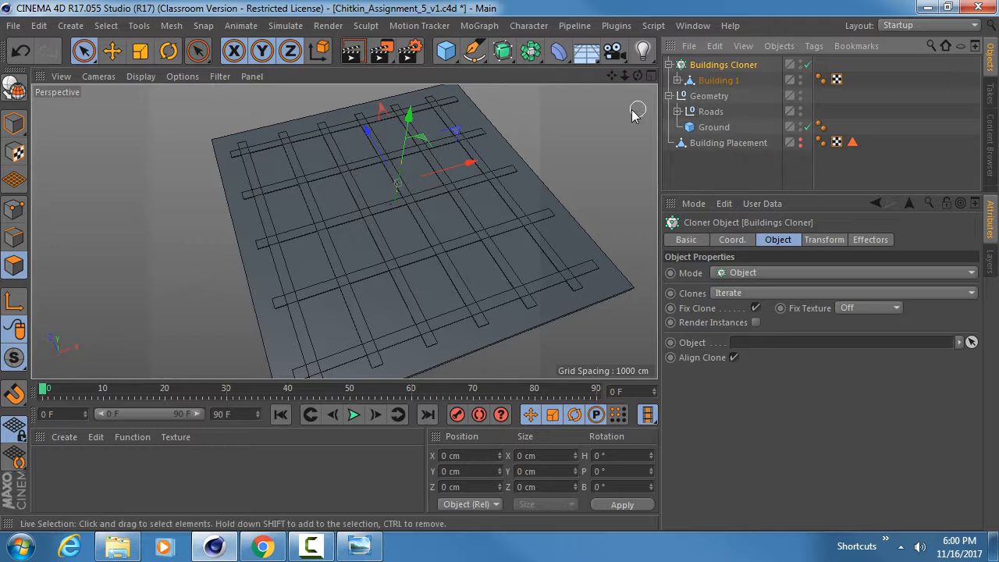
key(ctrl+s)
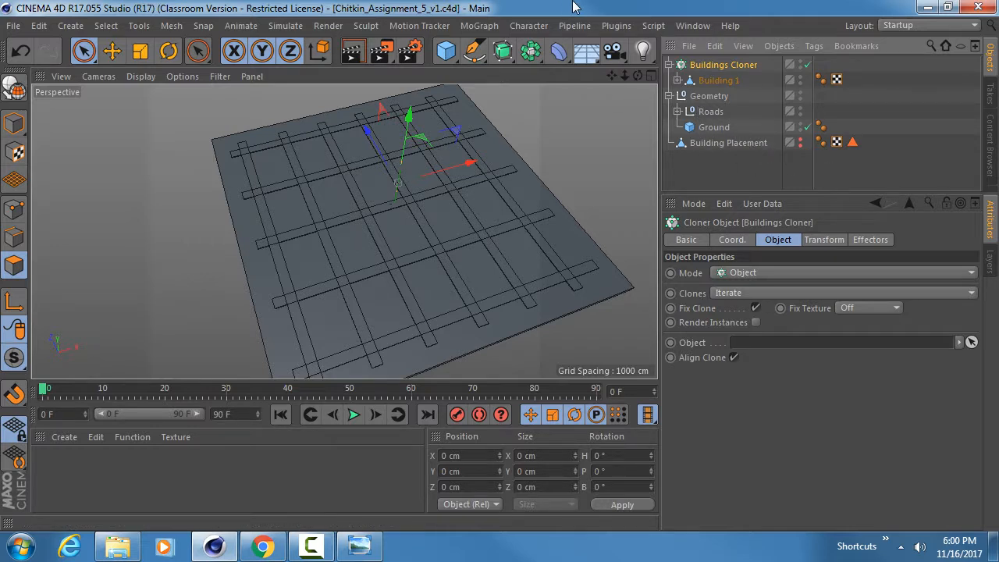
Save the project again and assign the Building Placement object as the object the Buildings Cloner distributes clones on
click(733, 65)
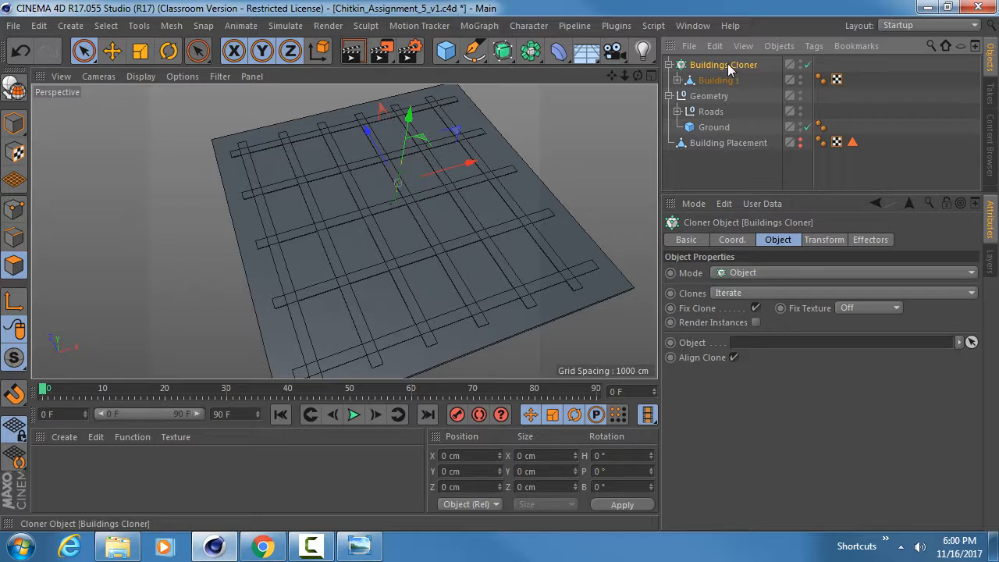
click(695, 343)
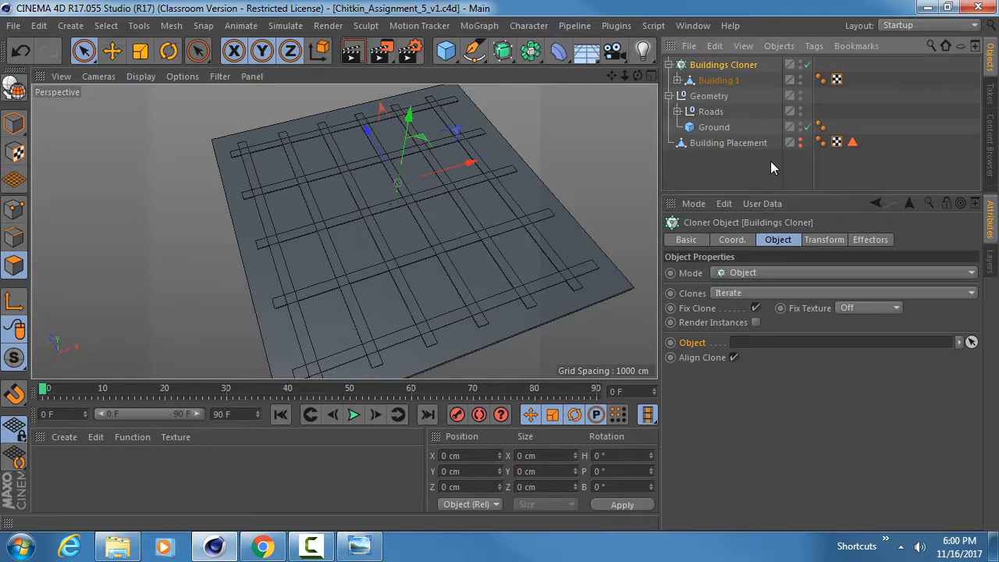
click(13, 25)
click(36, 160)
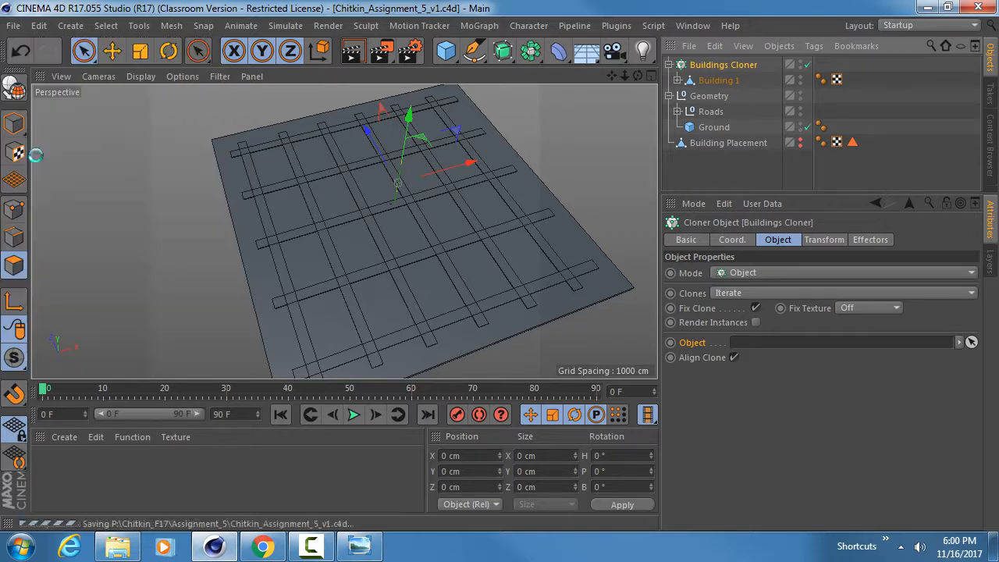
click(743, 66)
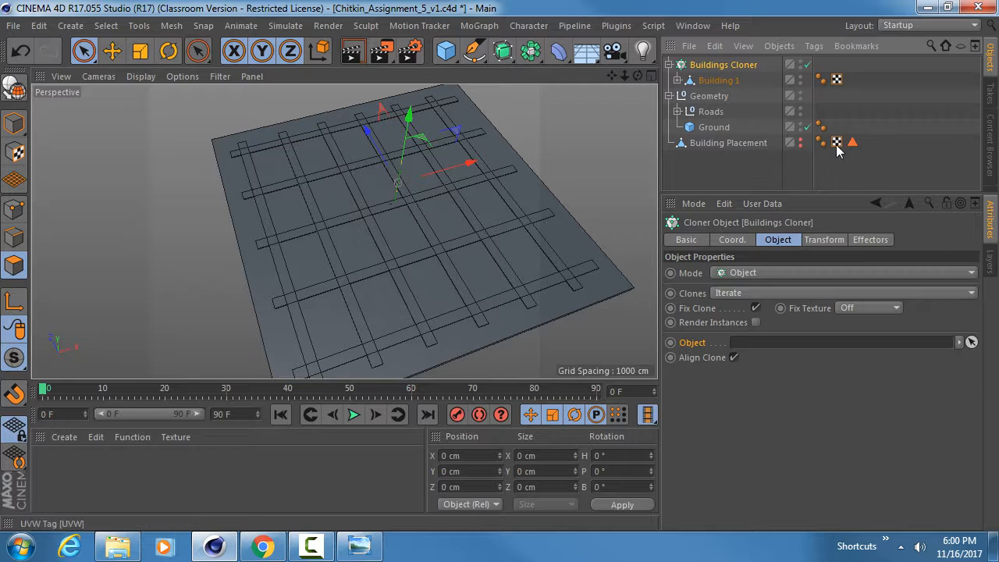
drag(731, 142, 784, 347)
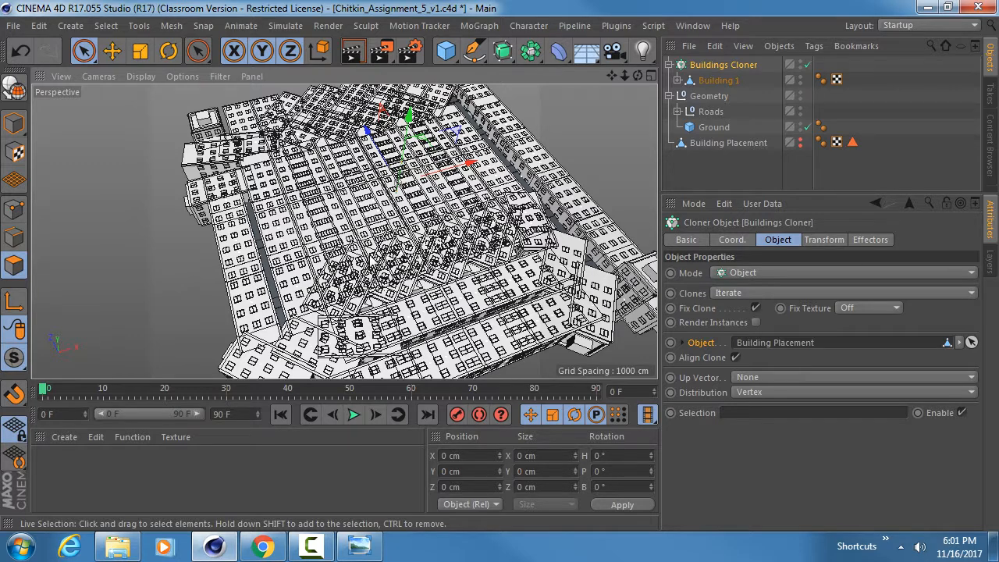
Set the Buildings Cloner's distribution to Surface
scroll(391, 211, down, 4)
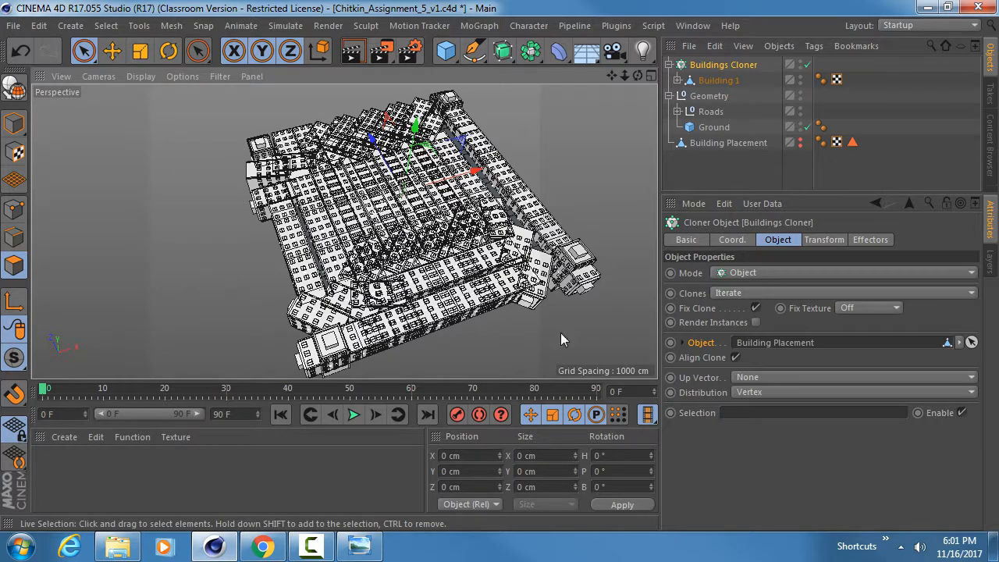
click(706, 393)
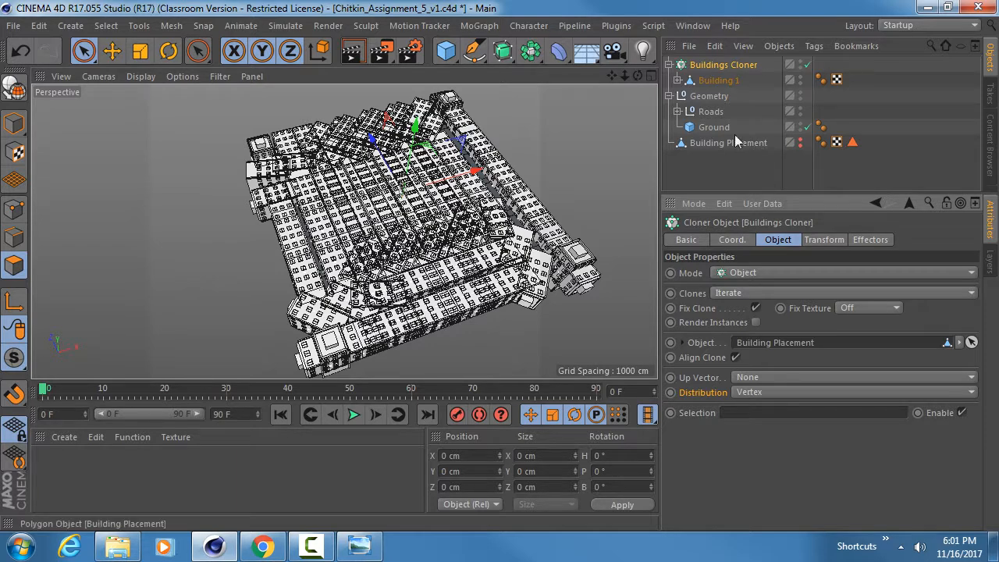
click(747, 392)
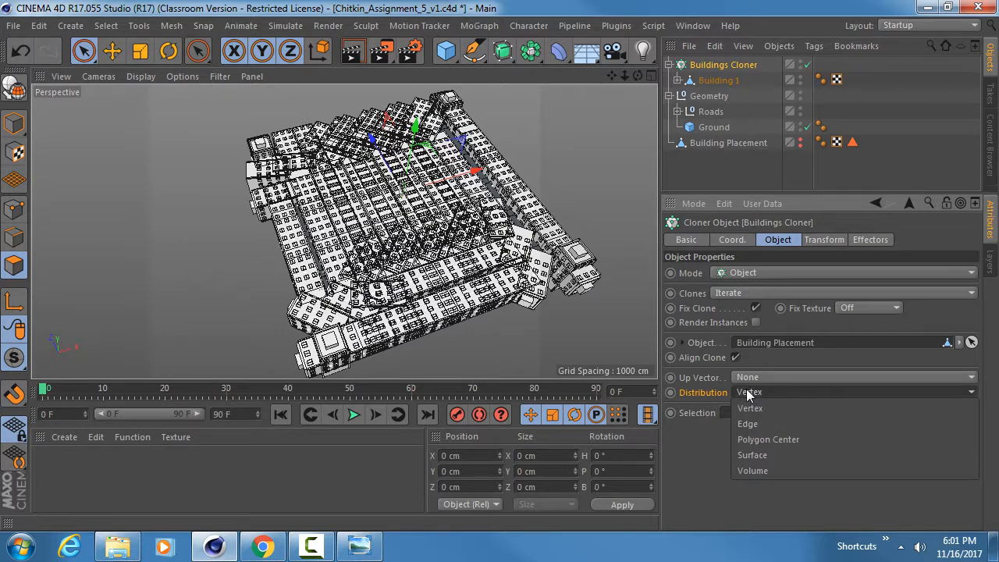
click(745, 455)
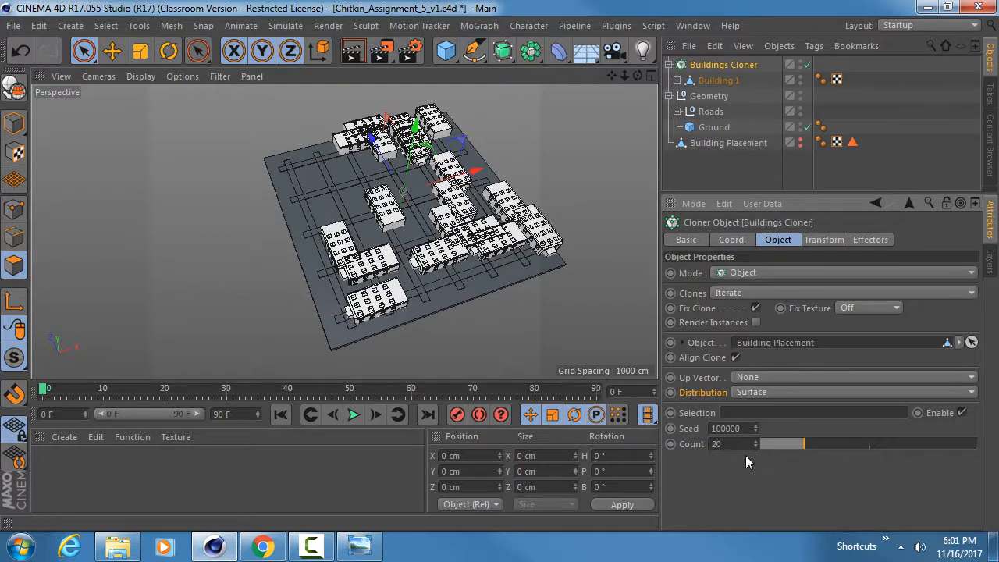
Restrict the clones to the Building Placement Polys selection and check their positions on the city blocks
alt+drag(395, 254, 413, 242)
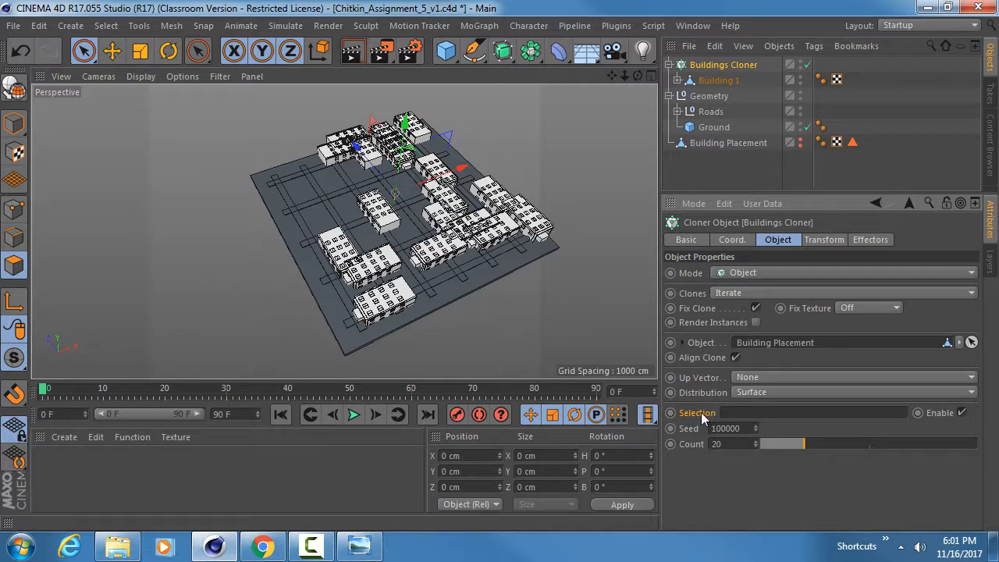
drag(852, 142, 764, 420)
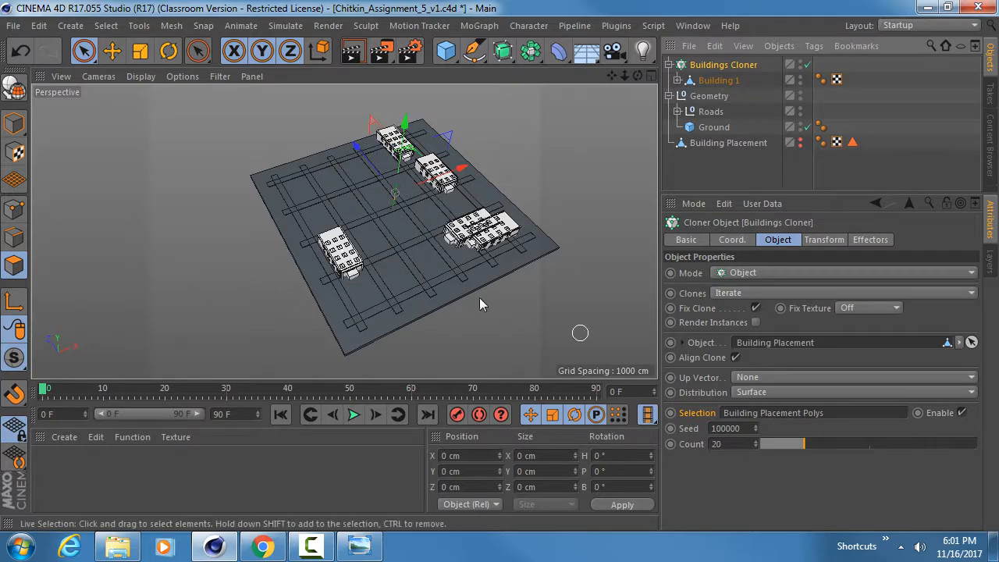
alt+drag(468, 289, 372, 293)
scroll(390, 258, up, 4)
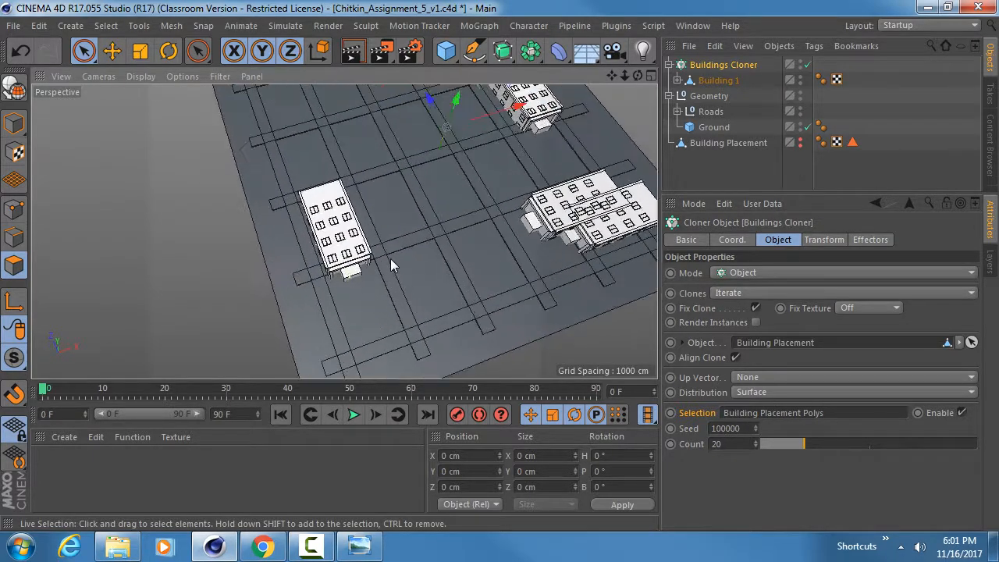
alt+drag(390, 259, 451, 202)
alt+right_drag(483, 212, 434, 203)
alt+middle_drag(434, 204, 407, 246)
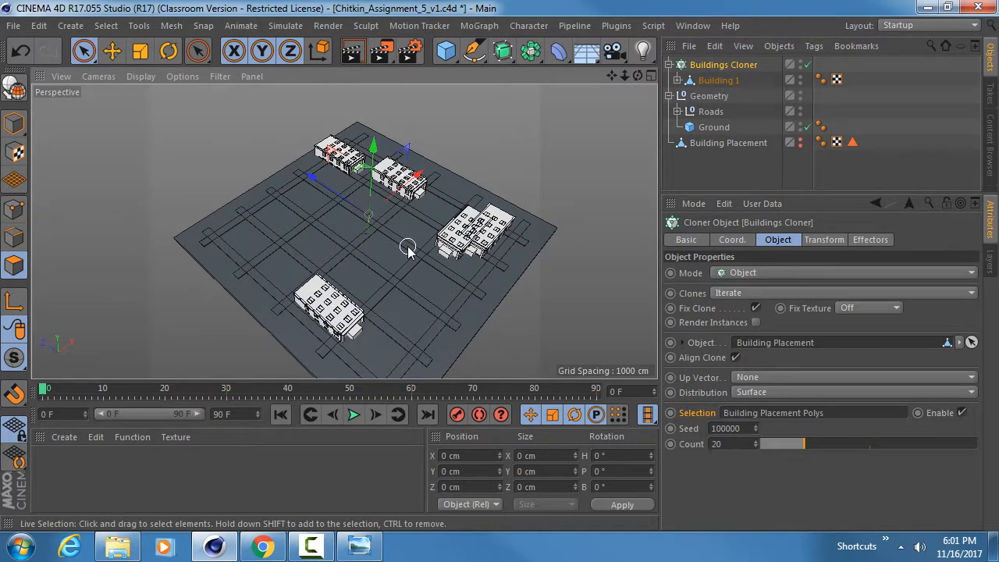
Try the Y+, X+, Z+ and Z- up vectors for the cloned buildings
click(768, 377)
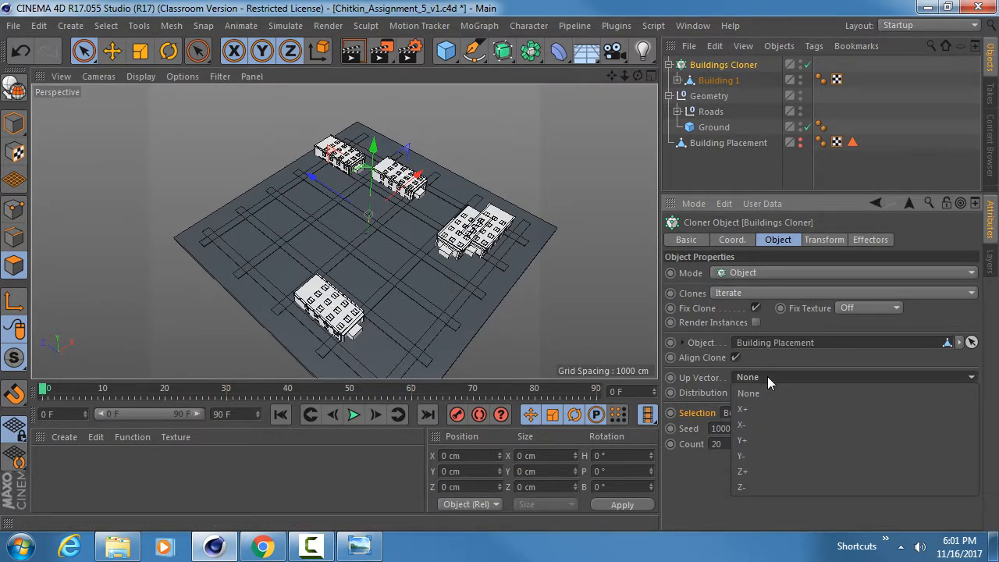
click(752, 436)
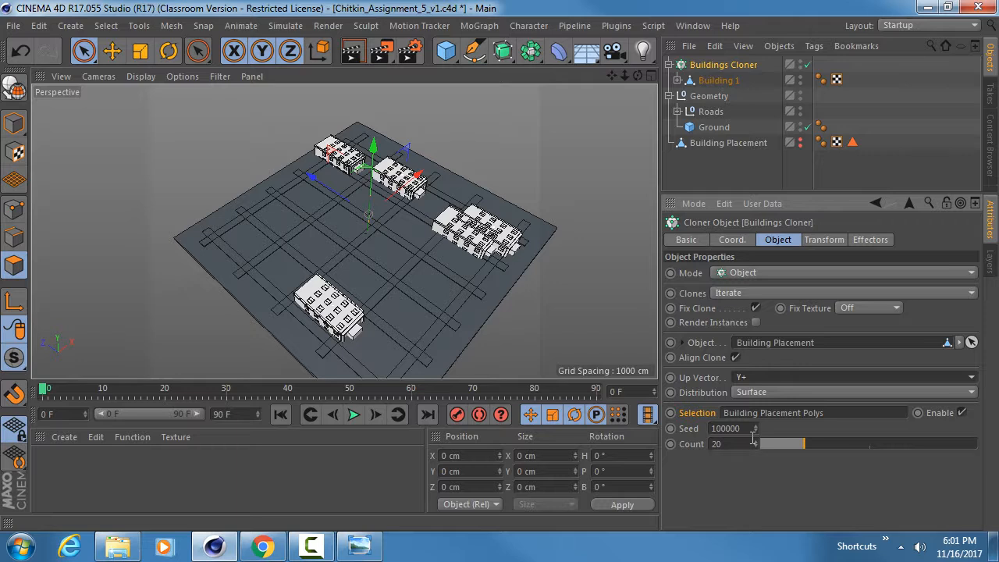
click(759, 383)
click(755, 403)
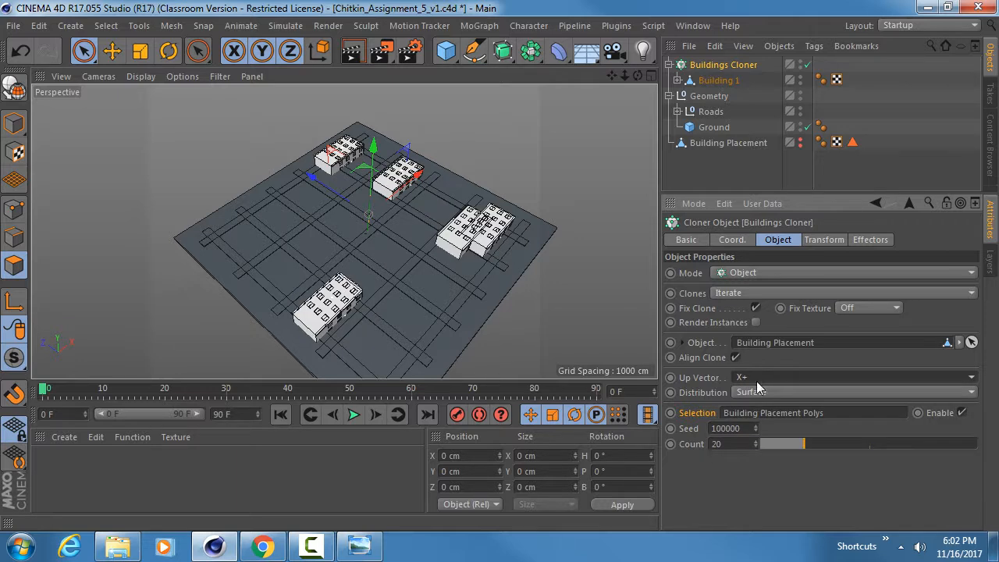
click(756, 381)
click(756, 468)
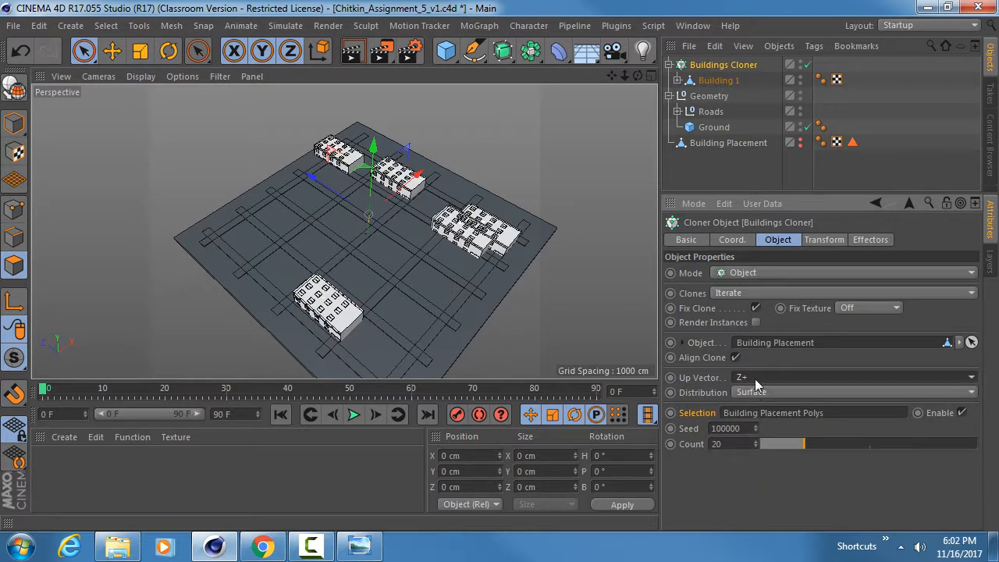
click(754, 378)
click(746, 484)
Set the cloner's Up Vector to Y+ and inspect the orientation of the clones
click(756, 376)
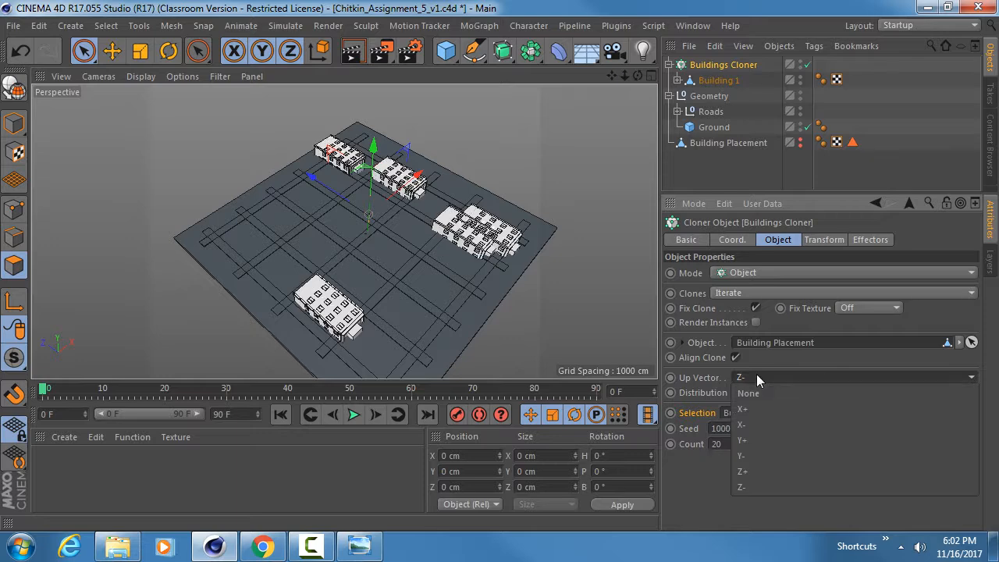
click(750, 440)
alt+middle_drag(399, 203, 396, 159)
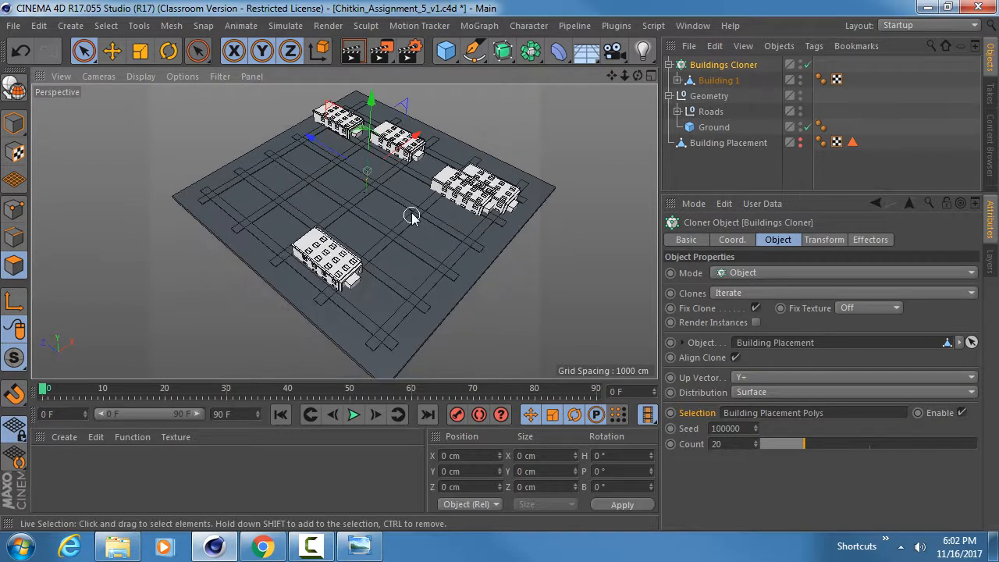
alt+drag(411, 215, 402, 228)
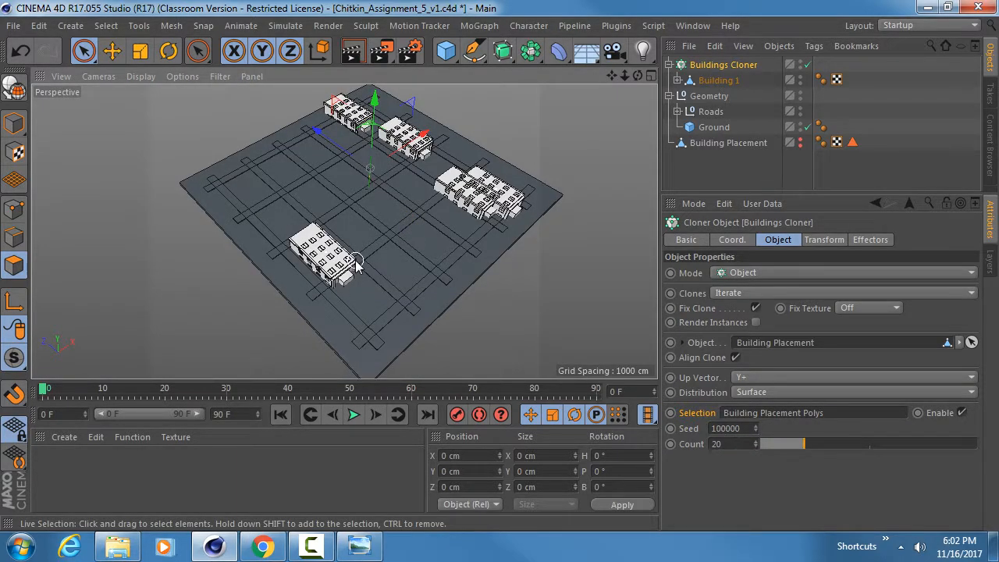
scroll(366, 259, up, 4)
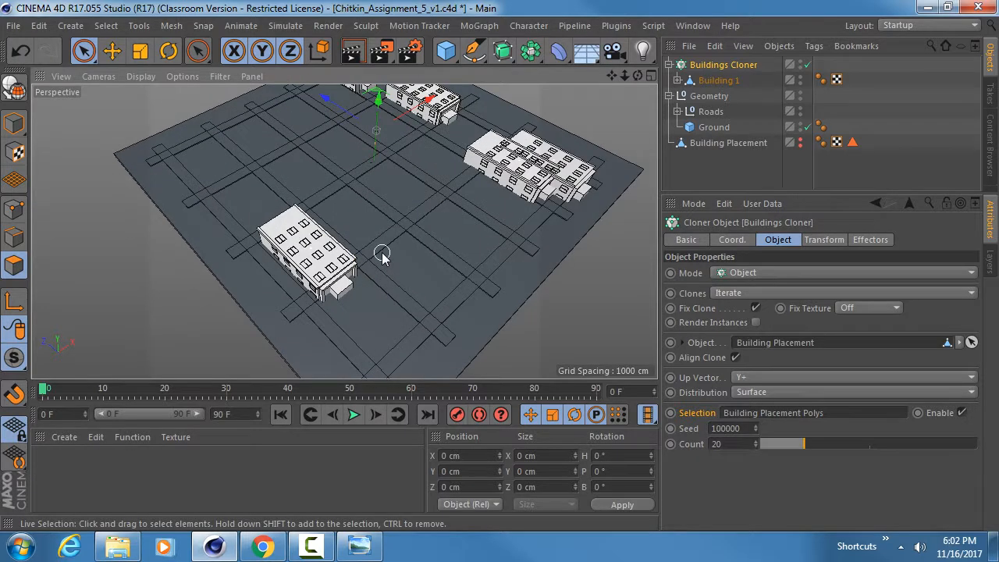
Stand the cloned buildings upright by setting the cloner's transform pitch rotation (R.P) to -90°, and check them from above and below
click(825, 239)
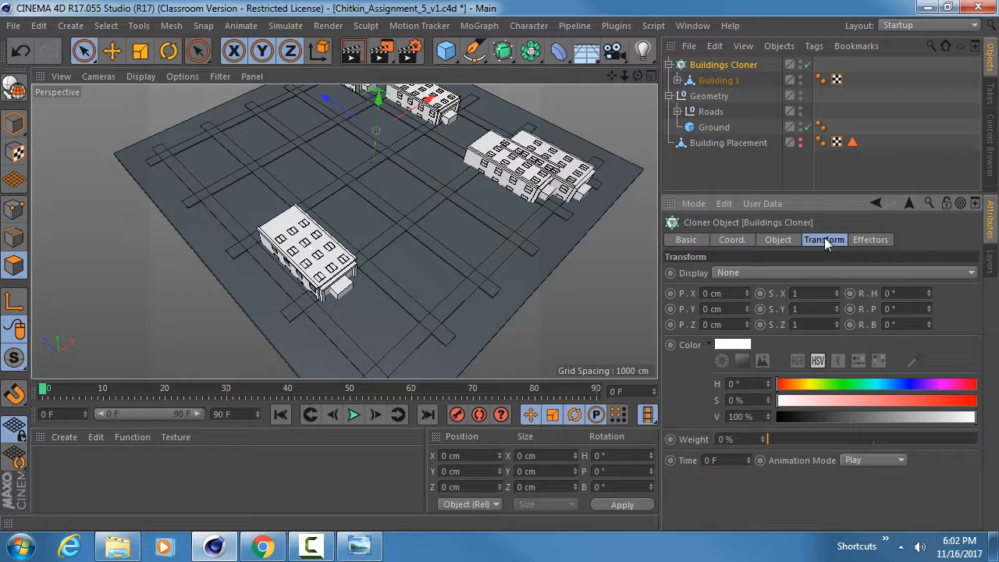
alt+middle_drag(442, 167, 442, 258)
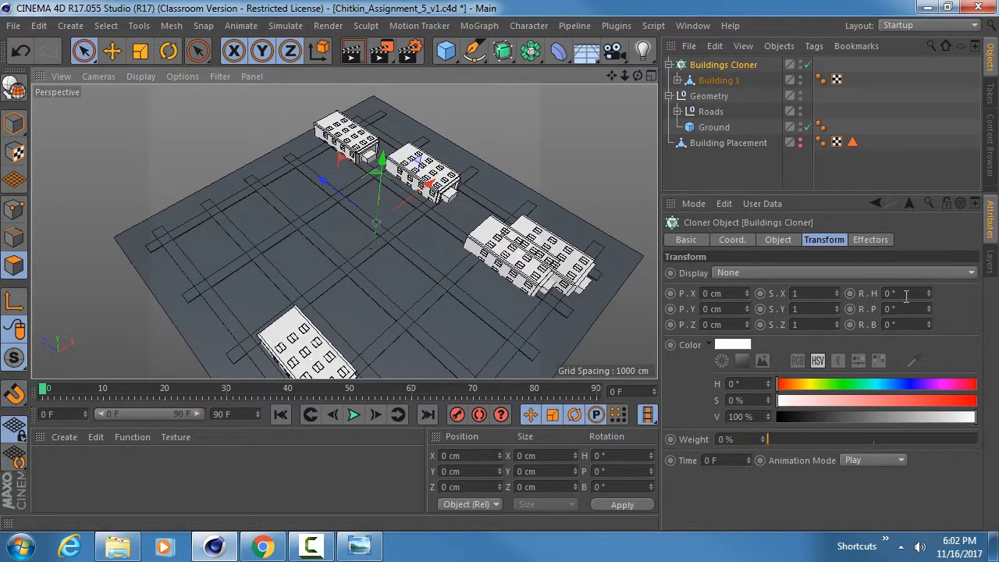
mouse_move(929, 291)
mouse_down()
mouse_move(930, 283)
mouse_move(929, 339)
mouse_up()
key(ctrl+z)
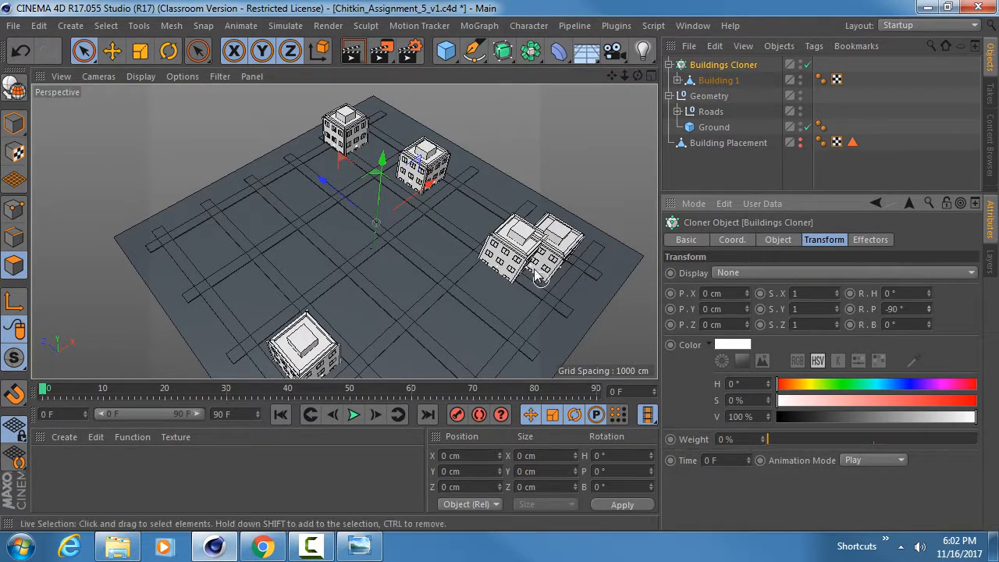
alt+drag(593, 234, 538, 202)
alt+drag(511, 248, 344, 174)
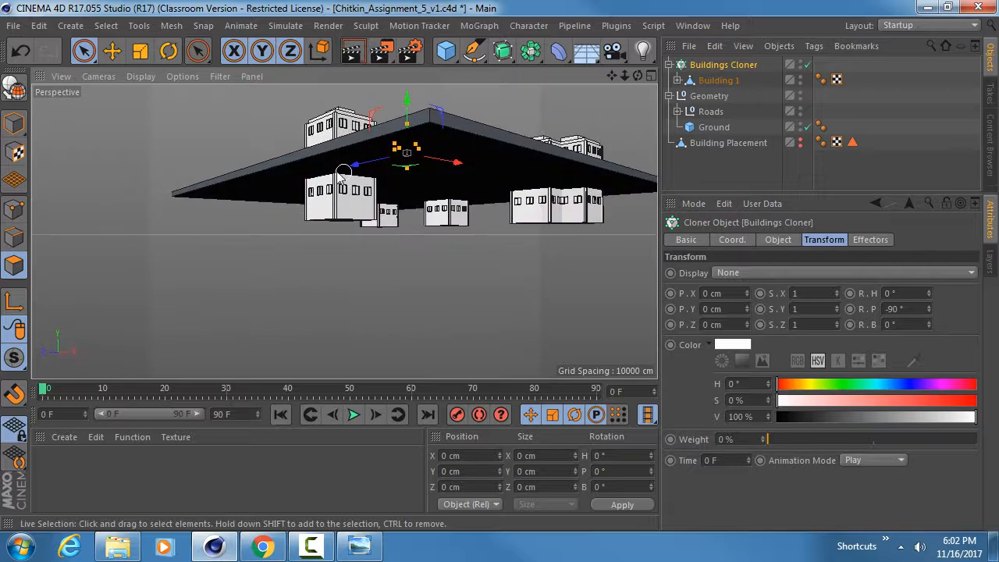
alt+drag(359, 209, 401, 272)
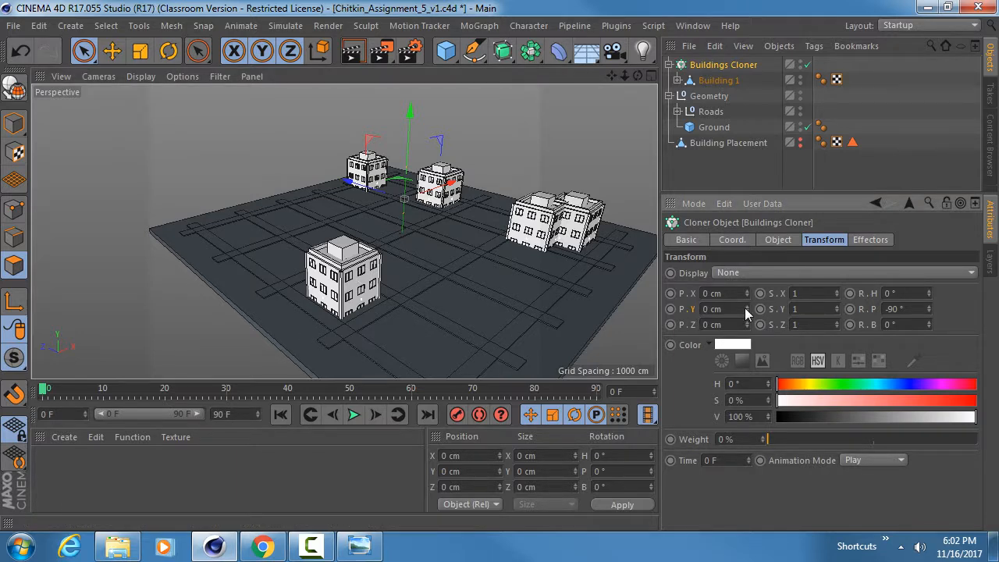
drag(744, 307, 747, 241)
key(ctrl+z)
key(ctrl+z)
Raise the cloned buildings by setting the cloner's transform Z position to 200 cm, aligning their bases with the ground in the Right view
drag(746, 324, 746, 375)
mouse_move(375, 313)
alt+mouse_down()
mouse_move(320, 185)
mouse_move(392, 327)
mouse_move(404, 315)
mouse_move(458, 316)
alt+mouse_up()
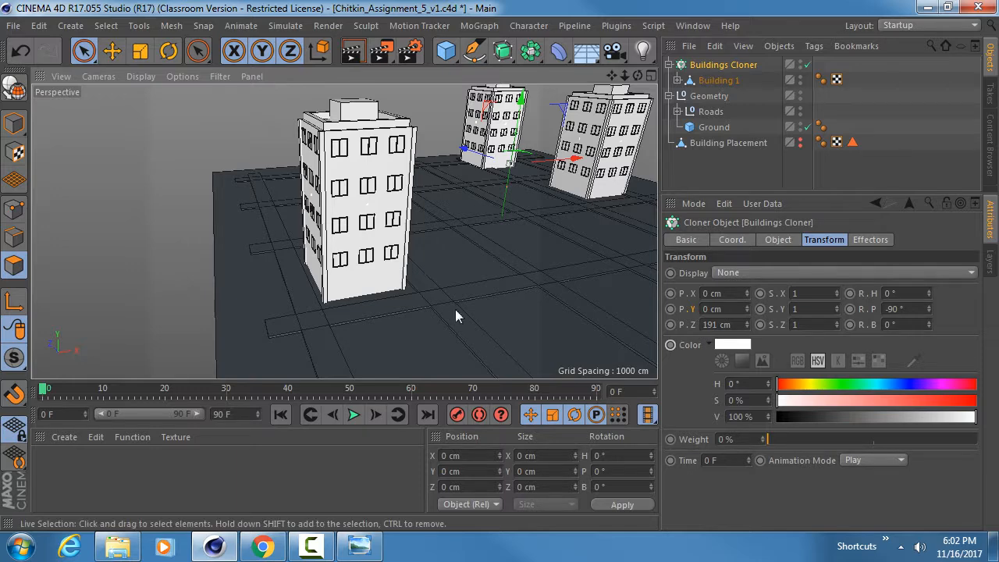
middle_click(395, 278)
middle_click(272, 284)
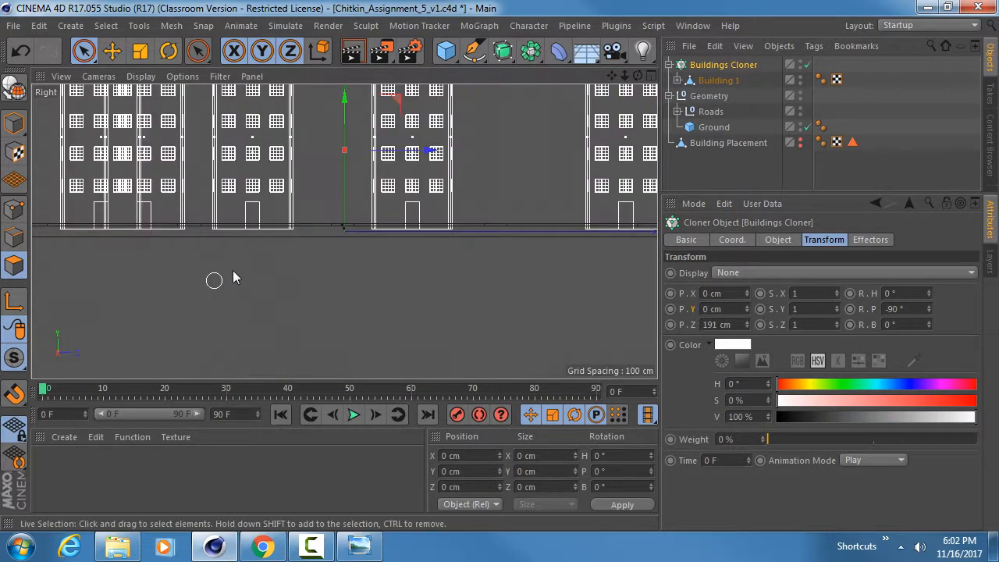
scroll(355, 208, up, 8)
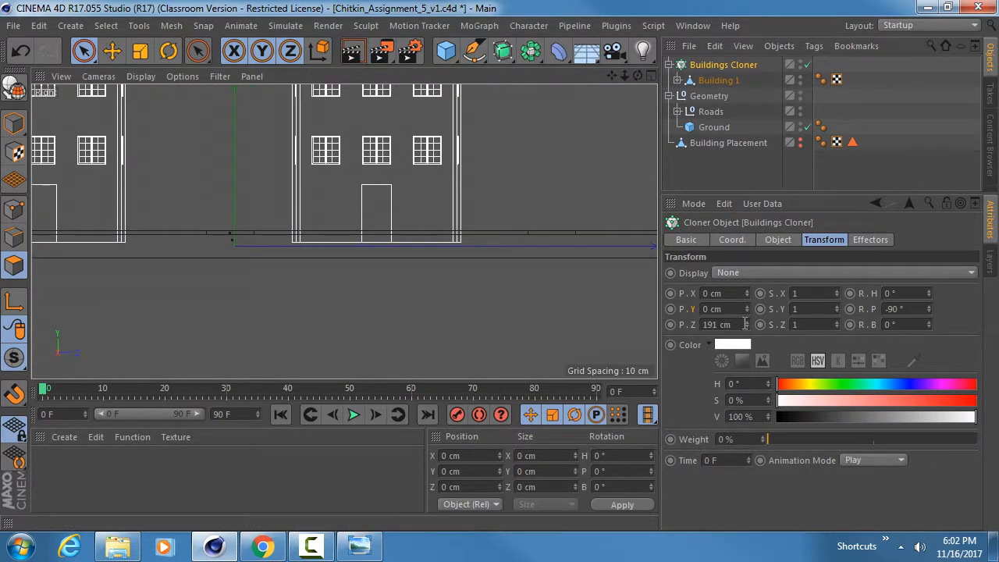
drag(747, 325, 747, 317)
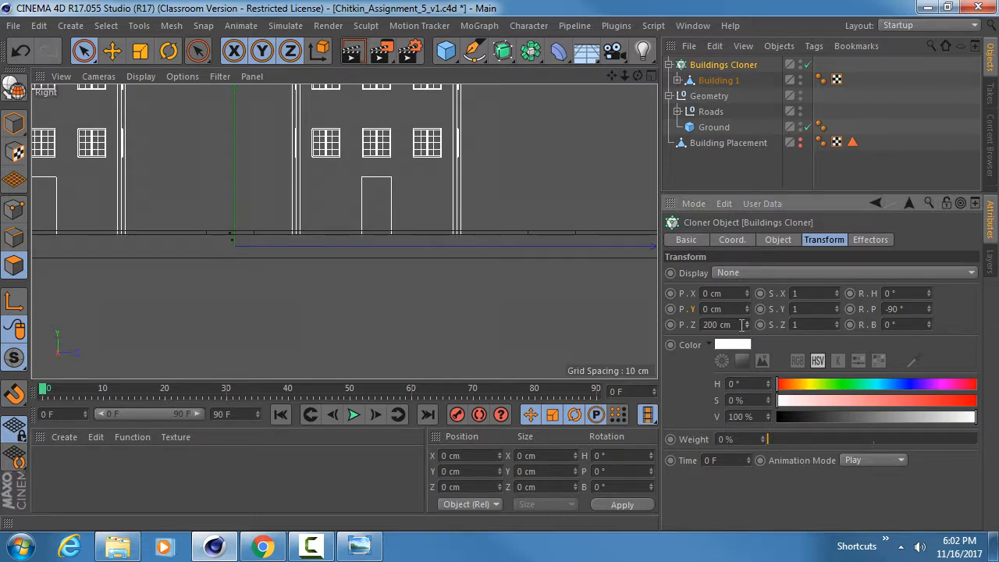
Inspect the cloned buildings on the ground in the Perspective view and open the cloner's Object properties
middle_click(331, 151)
middle_click(273, 176)
scroll(373, 269, down, 6)
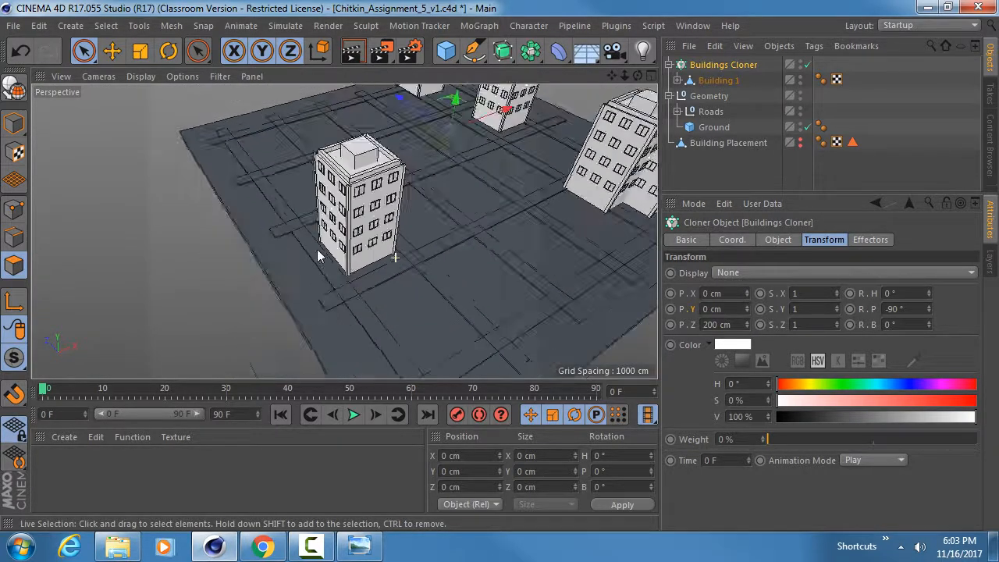
alt+drag(393, 257, 474, 274)
scroll(371, 202, up, 3)
click(778, 241)
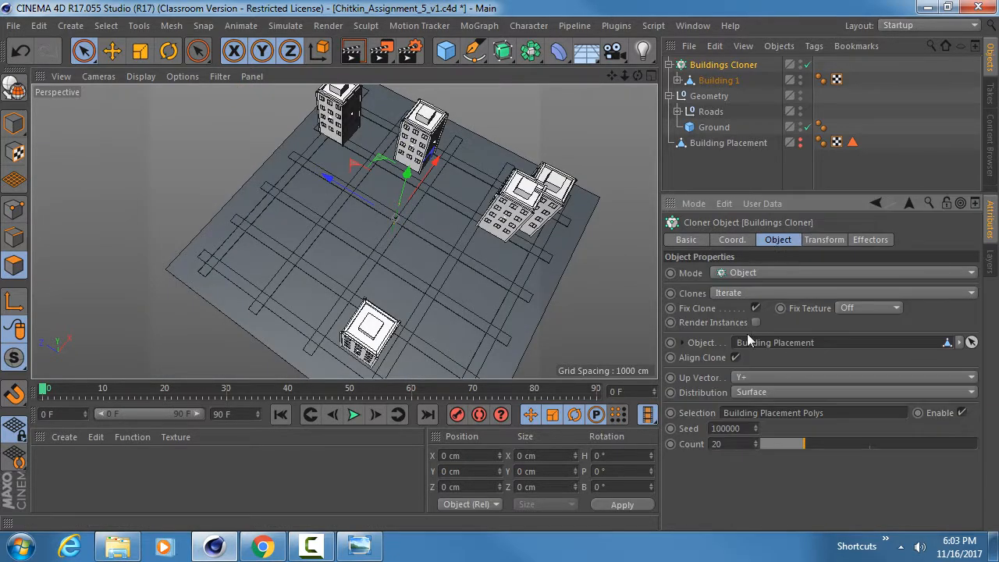
alt+drag(367, 226, 452, 218)
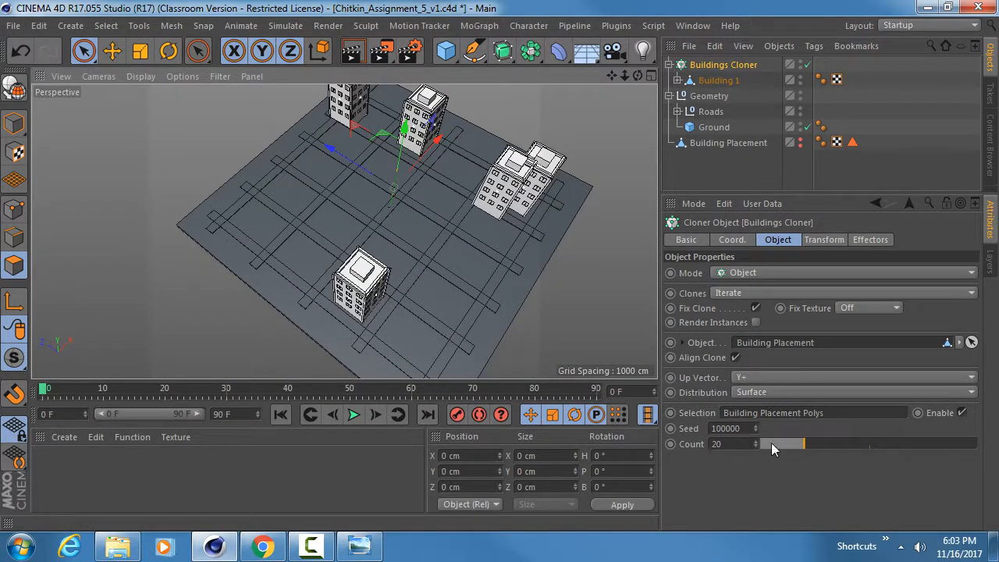
Try different Seed values for the cloner's surface distribution, down to 99996, and check the building positions
click(755, 426)
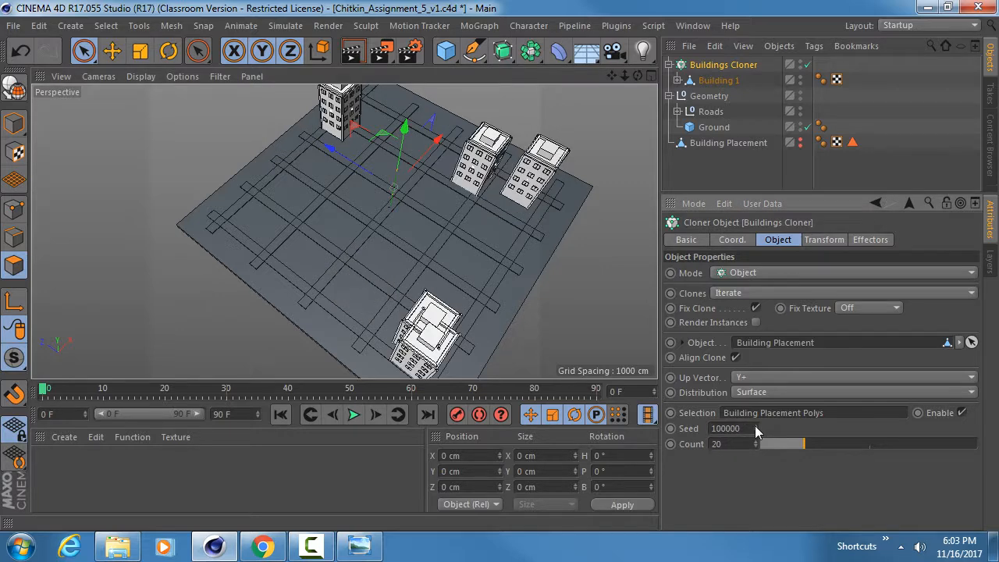
click(756, 431)
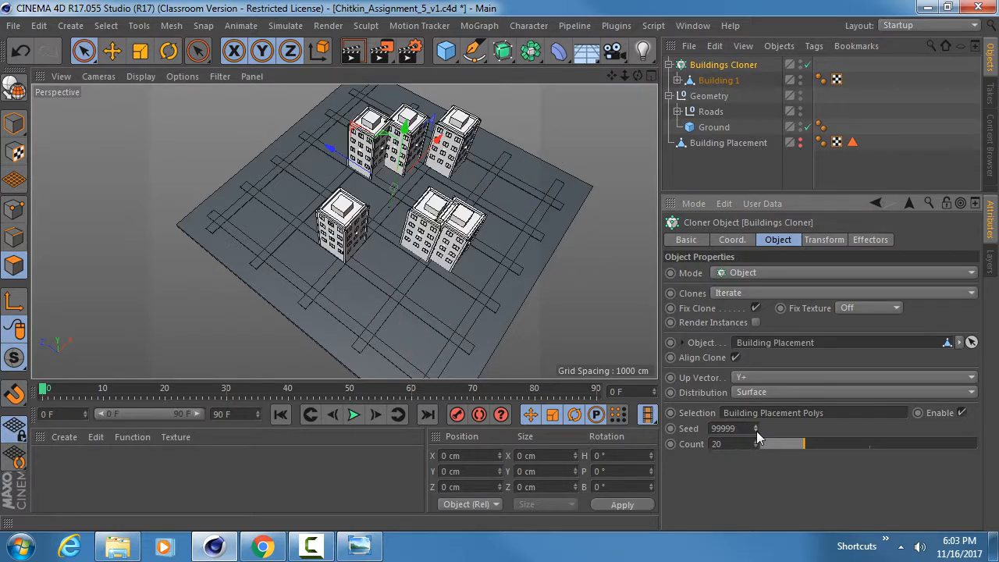
click(756, 431)
alt+drag(512, 229, 422, 218)
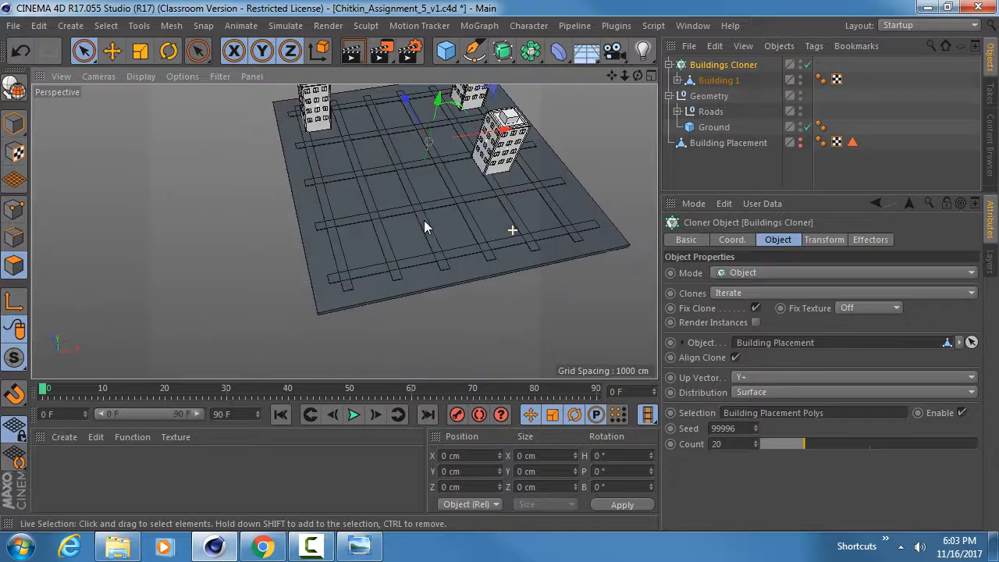
alt+drag(344, 232, 414, 272)
Set the cloner's Distribution to Polygon Center to put one building on each block, and inspect the layout from several angles
click(778, 393)
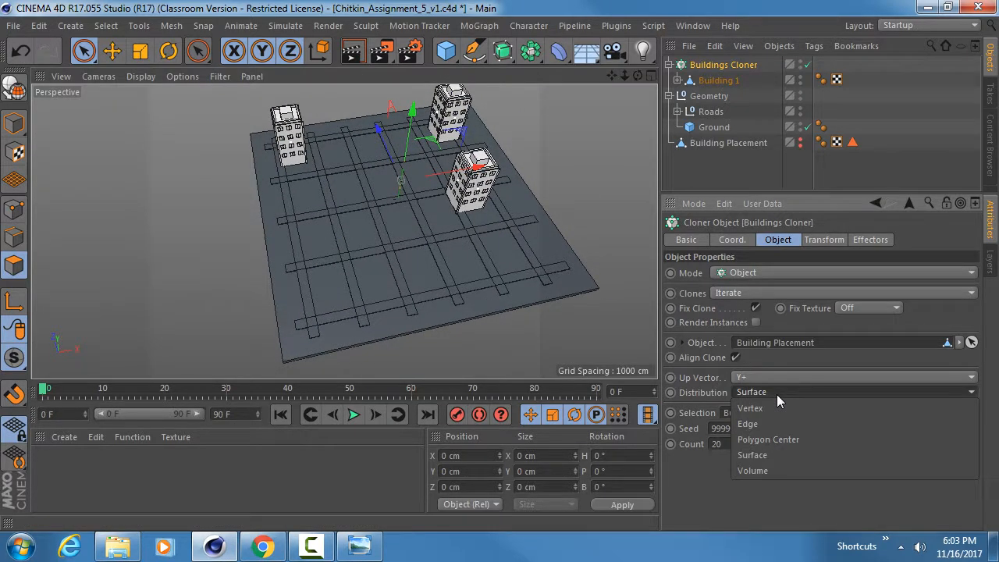
click(768, 438)
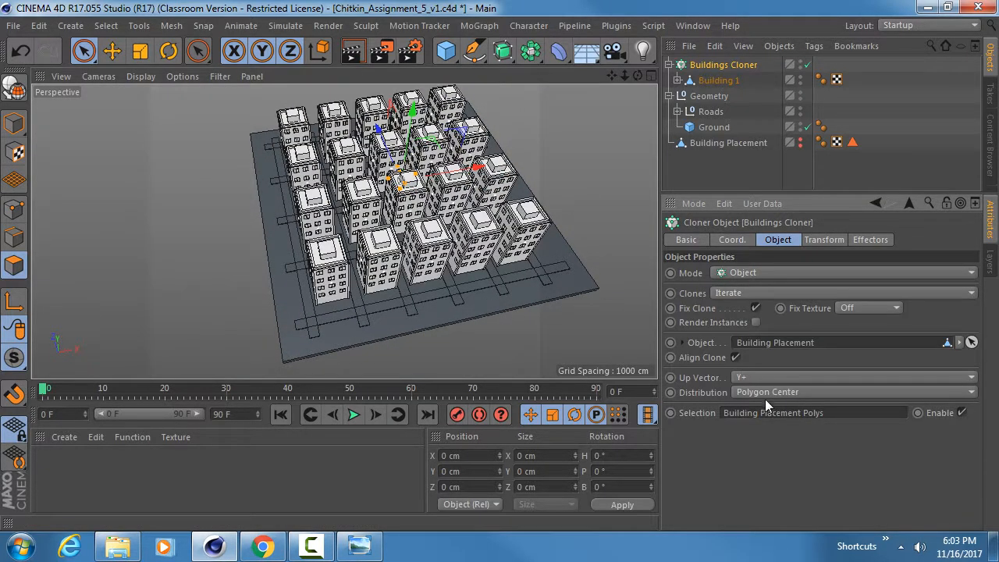
mouse_move(382, 268)
alt+mouse_down()
mouse_move(456, 217)
mouse_move(421, 273)
alt+mouse_up()
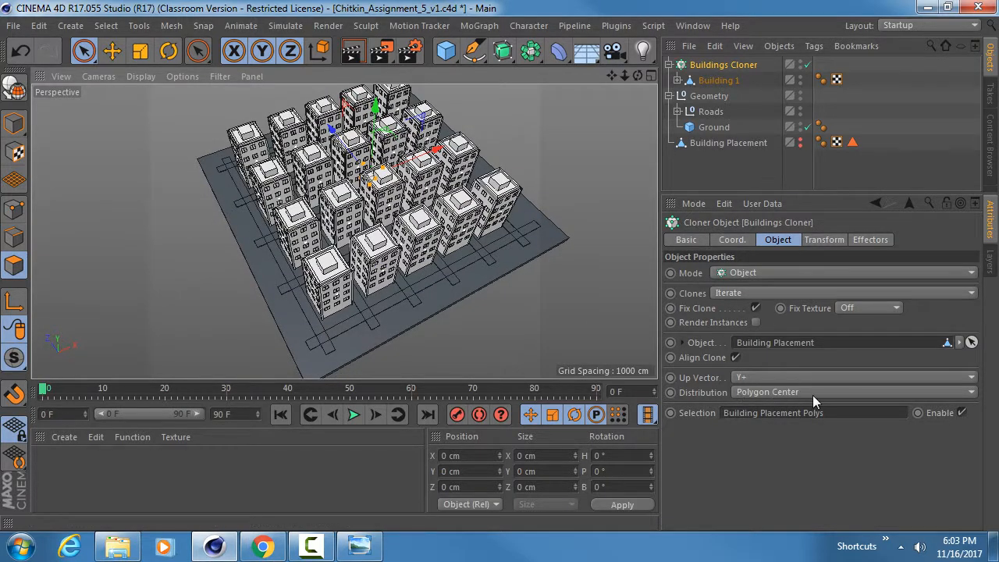
mouse_move(426, 273)
alt+mouse_down()
mouse_move(402, 263)
mouse_move(411, 276)
alt+mouse_up()
alt+middle_drag(405, 230, 477, 298)
mouse_move(476, 299)
alt+mouse_down()
mouse_move(510, 197)
mouse_move(492, 320)
mouse_move(418, 277)
mouse_move(340, 167)
alt+mouse_up()
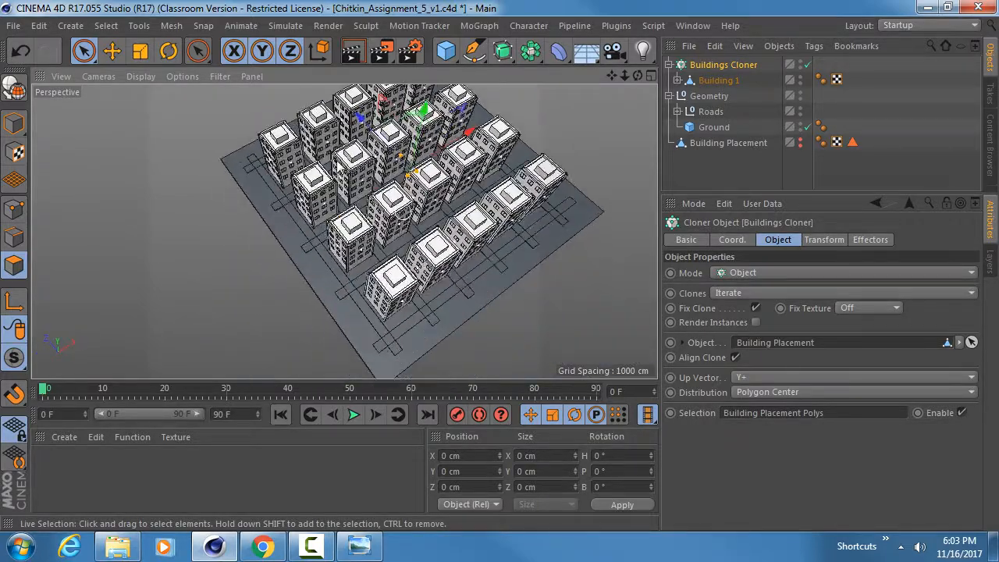
mouse_move(376, 231)
alt+mouse_down()
mouse_move(341, 238)
mouse_move(371, 273)
alt+mouse_up()
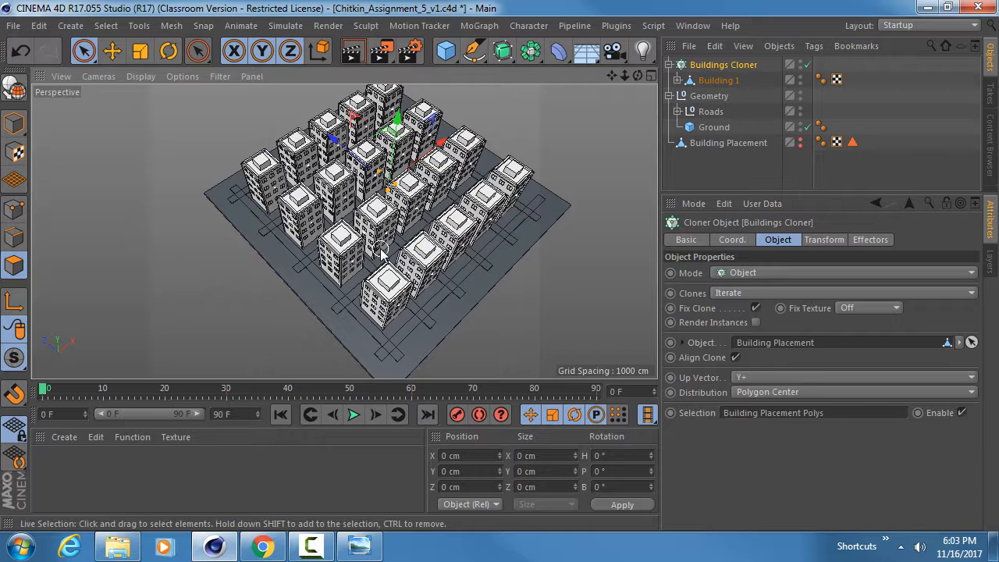
alt+drag(394, 257, 441, 84)
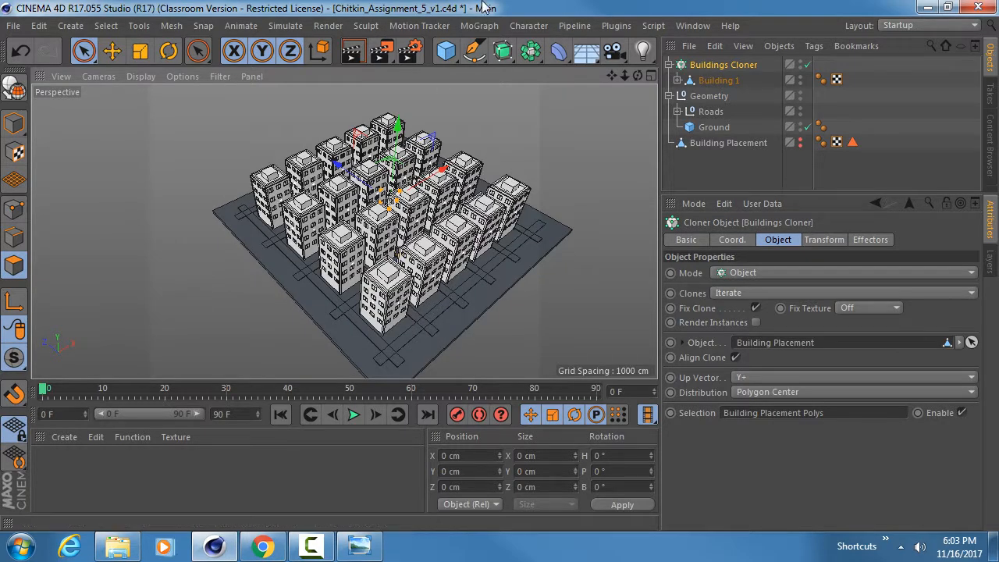
alt+drag(432, 213, 444, 230)
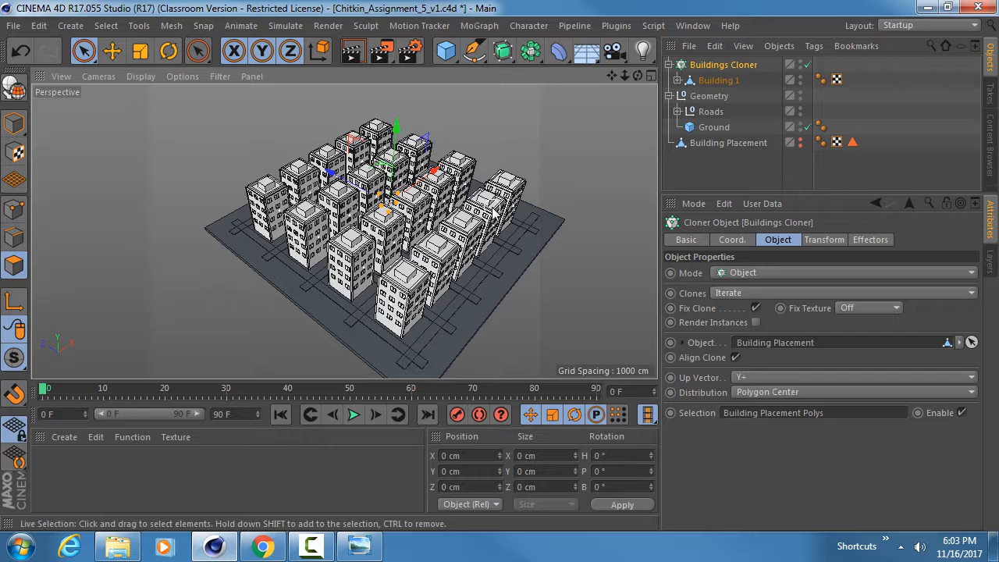
Compare the cloned building grid with the reference city image in Windows Photo Viewer, and examine the city layout again
click(371, 551)
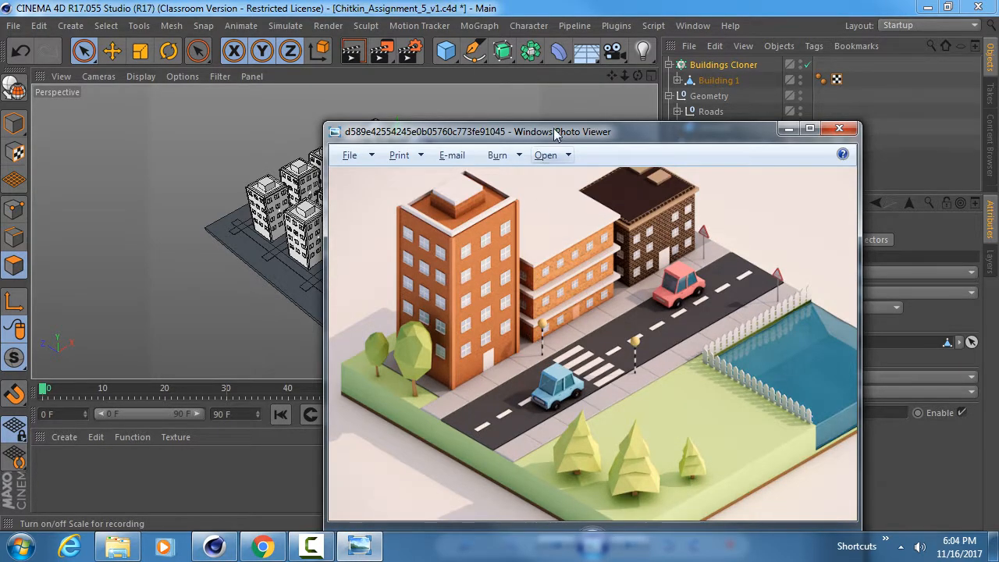
drag(553, 129, 558, 64)
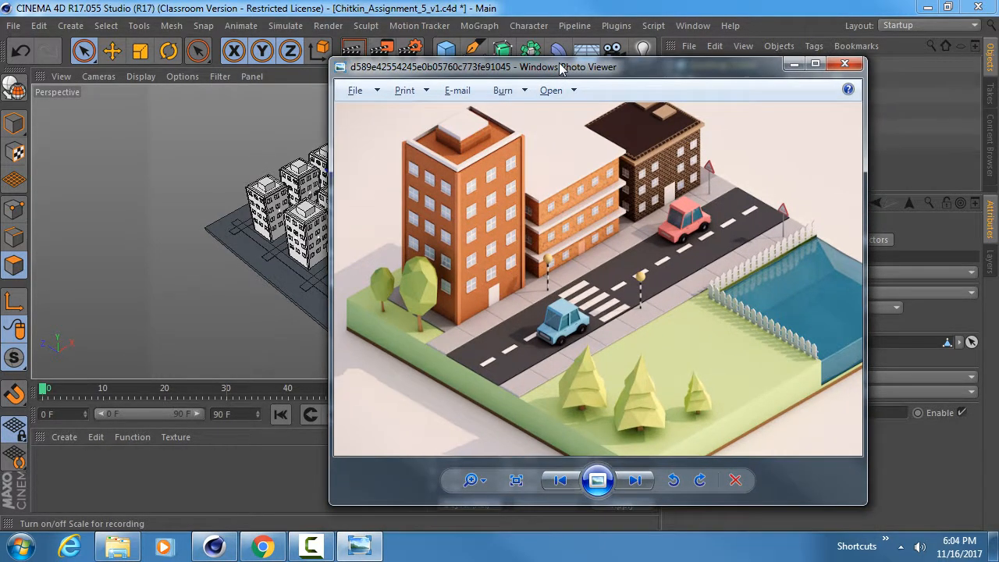
click(796, 69)
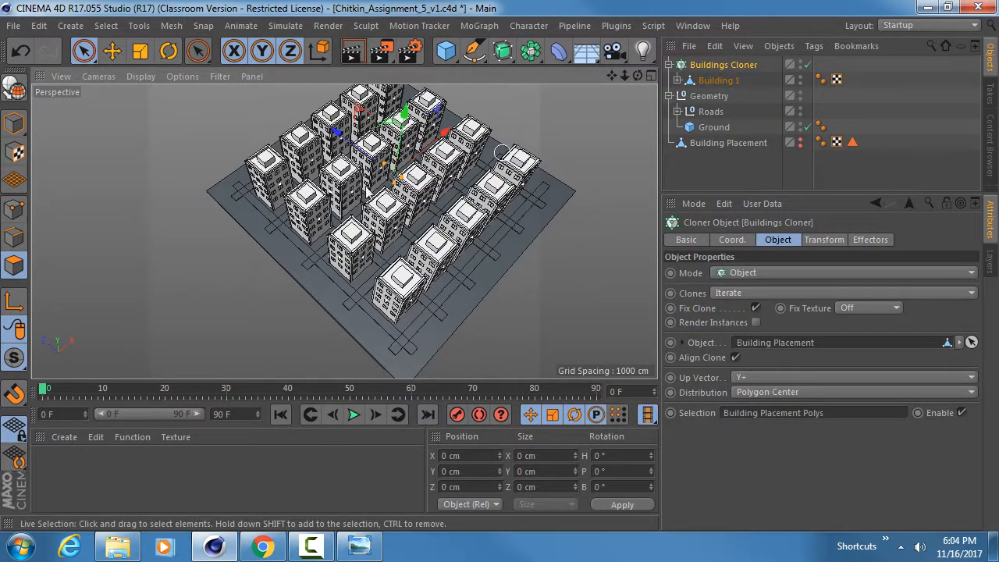
alt+drag(460, 292, 478, 276)
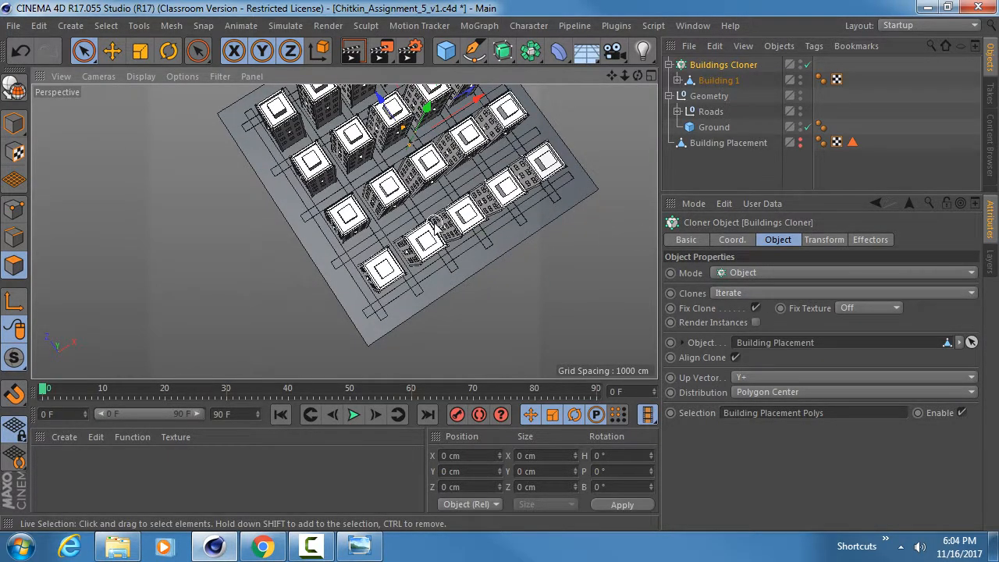
alt+drag(436, 231, 437, 192)
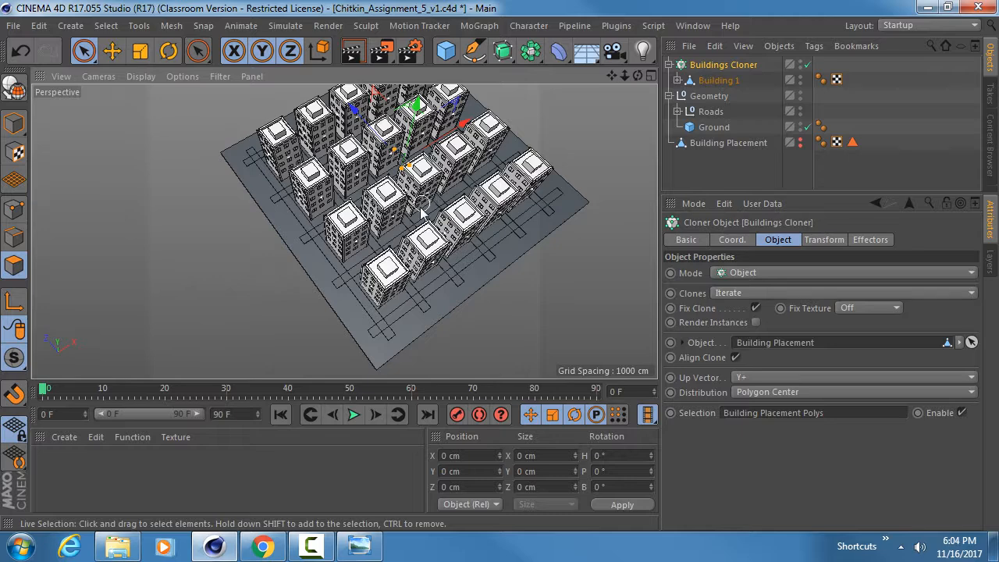
alt+drag(428, 206, 447, 218)
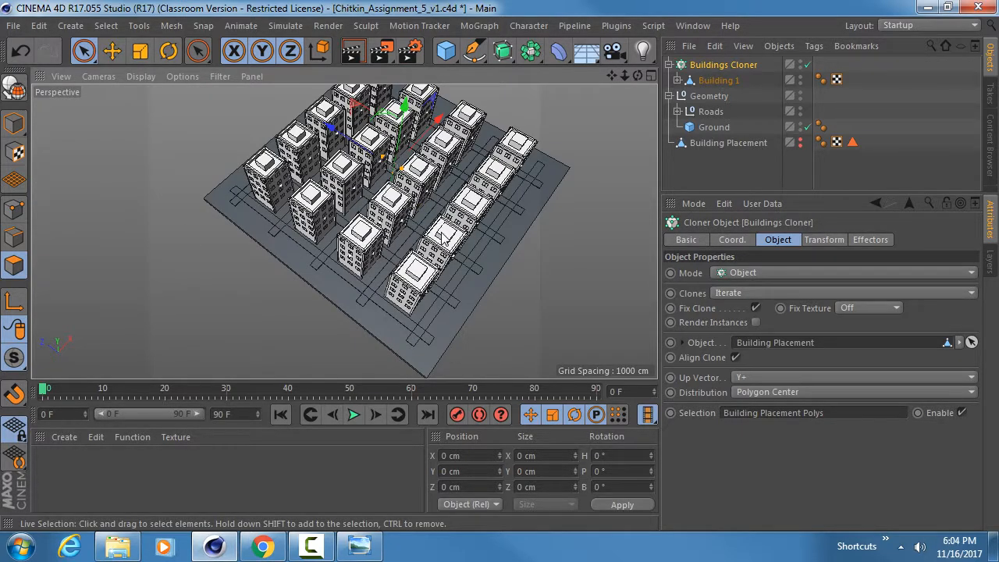
In a new project, add a Landscape object and raise its height to about 252 cm
key(ctrl+n)
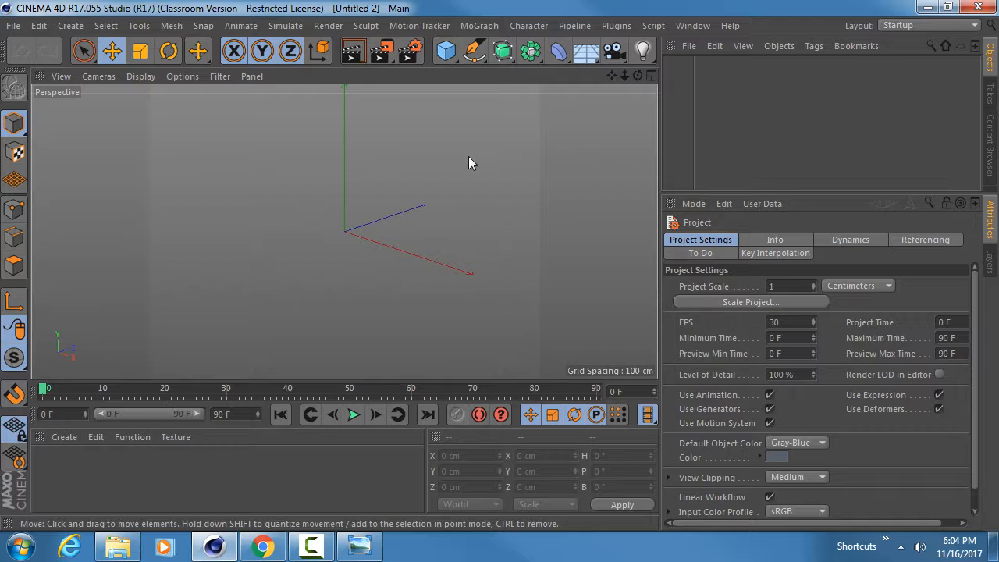
click(444, 52)
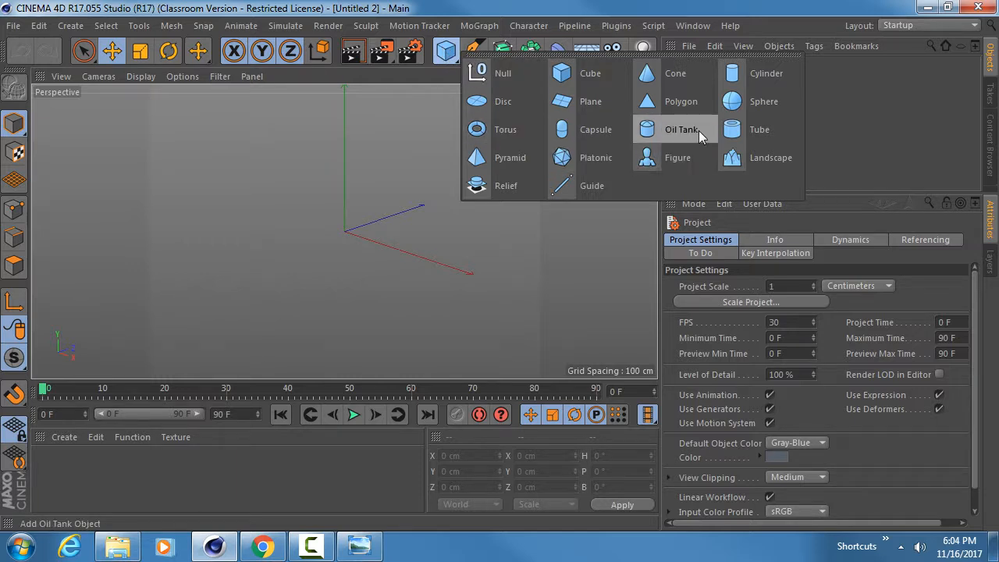
click(772, 155)
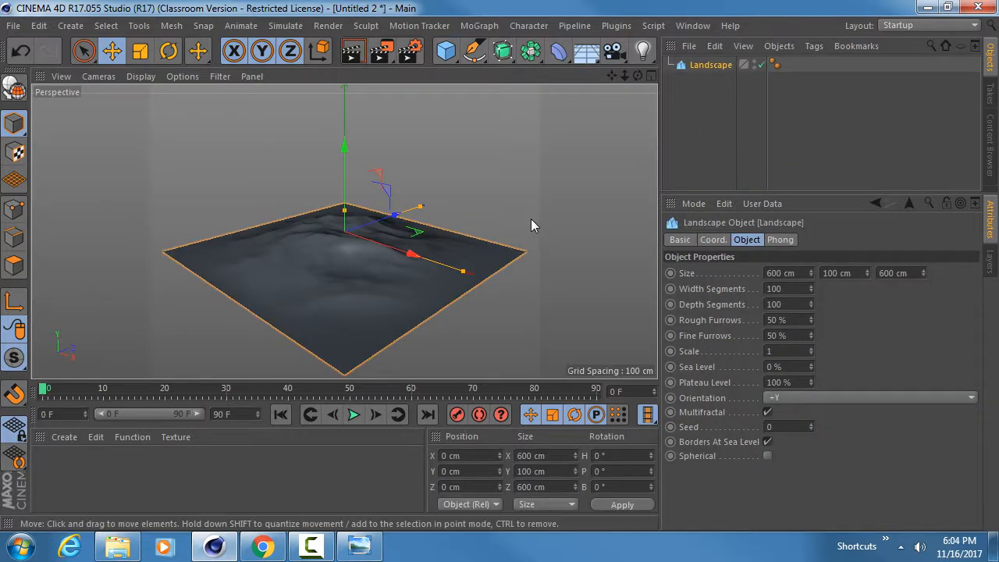
alt+drag(361, 267, 378, 117)
alt+drag(364, 202, 344, 224)
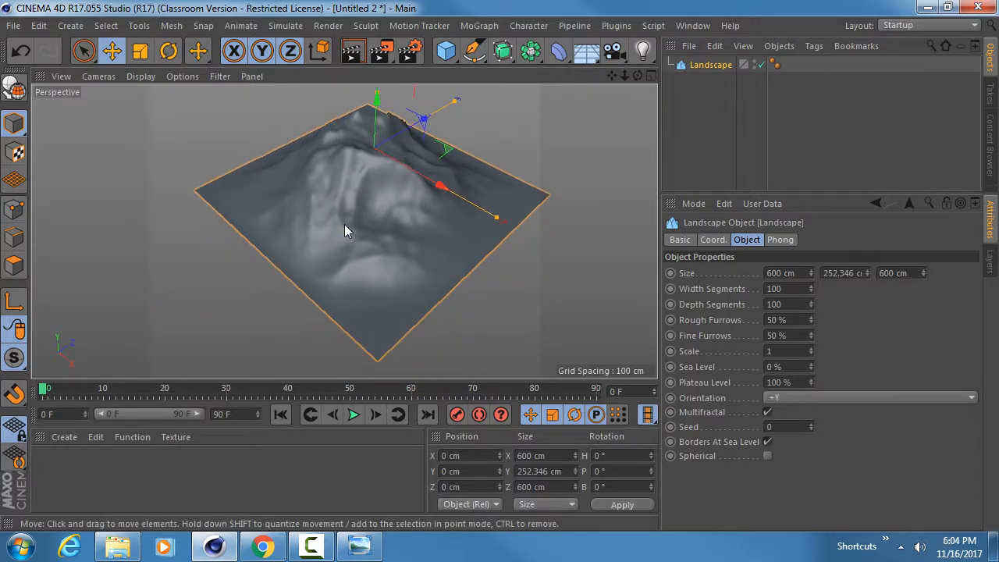
Try a Sea Level of 34% on the landscape and undo it
drag(826, 192, 826, 129)
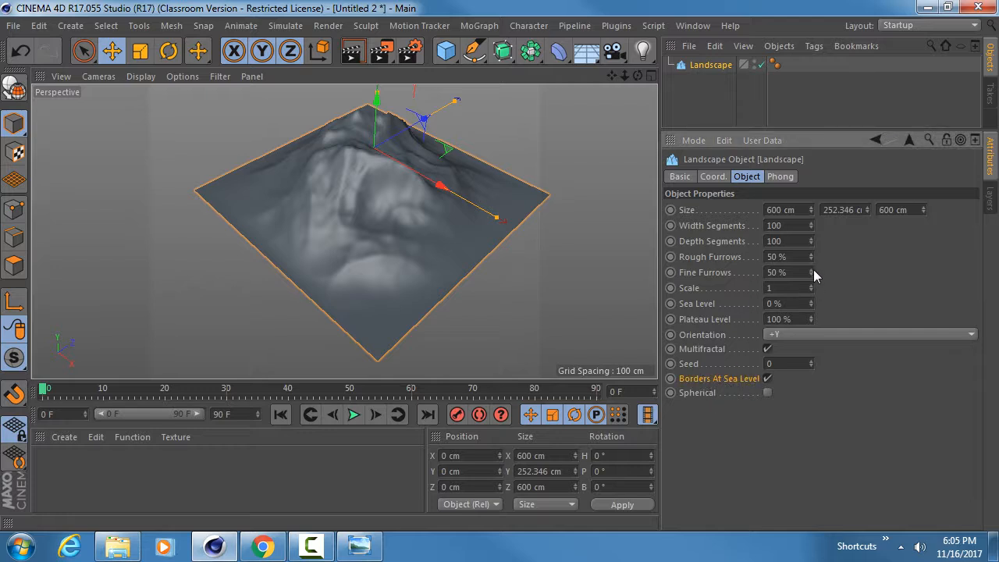
mouse_move(811, 302)
mouse_down()
mouse_move(850, 302)
mouse_move(825, 302)
mouse_up()
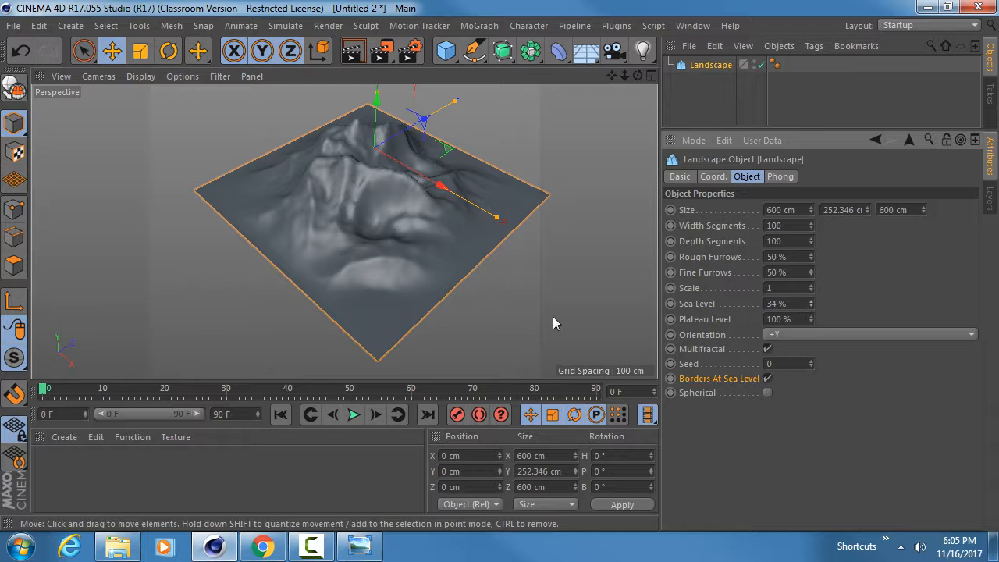
key(ctrl+z)
Disable Borders At Sea Level on the landscape and reduce its height to about 43 cm
click(767, 378)
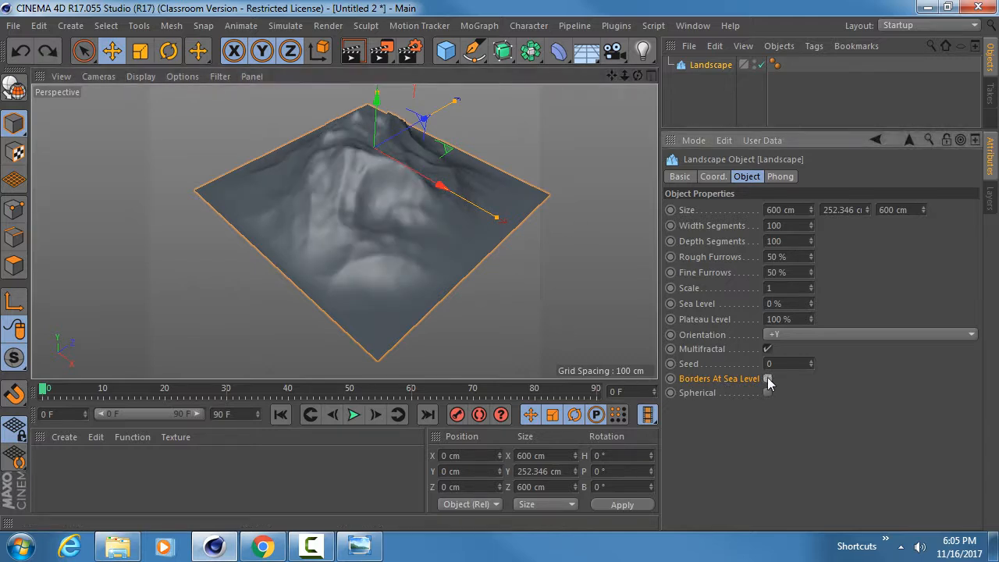
alt+drag(384, 212, 371, 189)
alt+middle_drag(370, 189, 352, 234)
scroll(351, 234, down, 3)
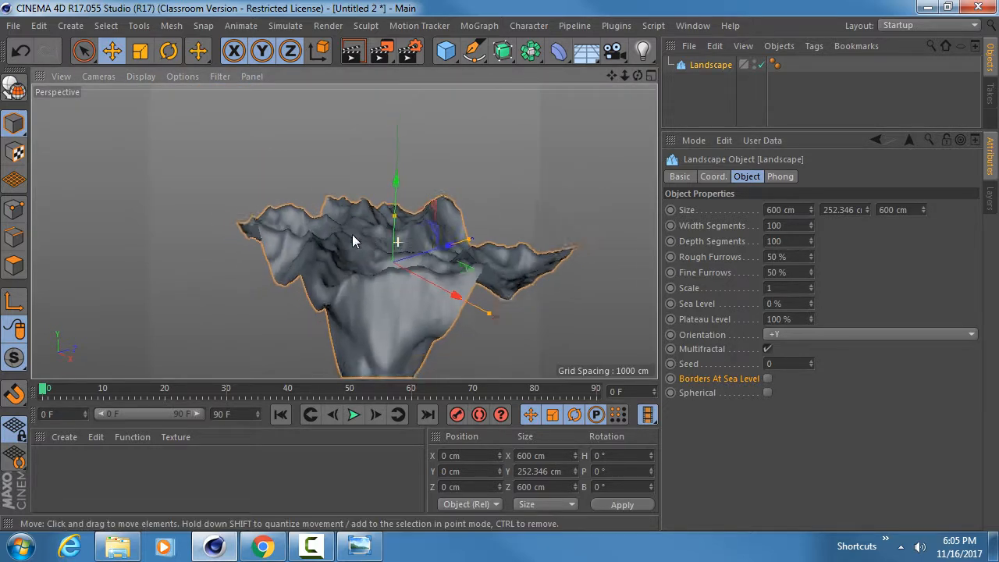
alt+drag(368, 246, 349, 308)
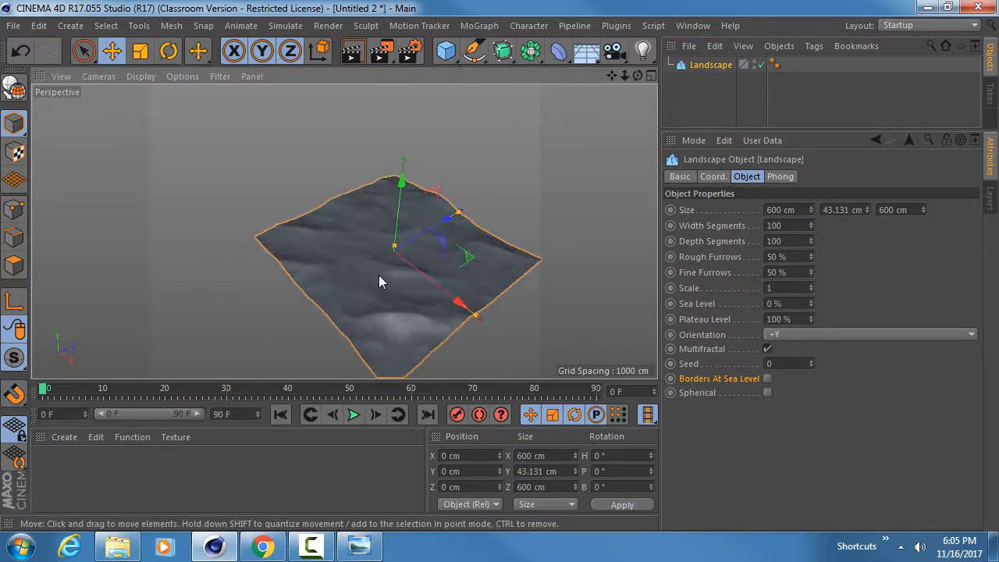
scroll(391, 270, up, 3)
alt+drag(401, 272, 240, 143)
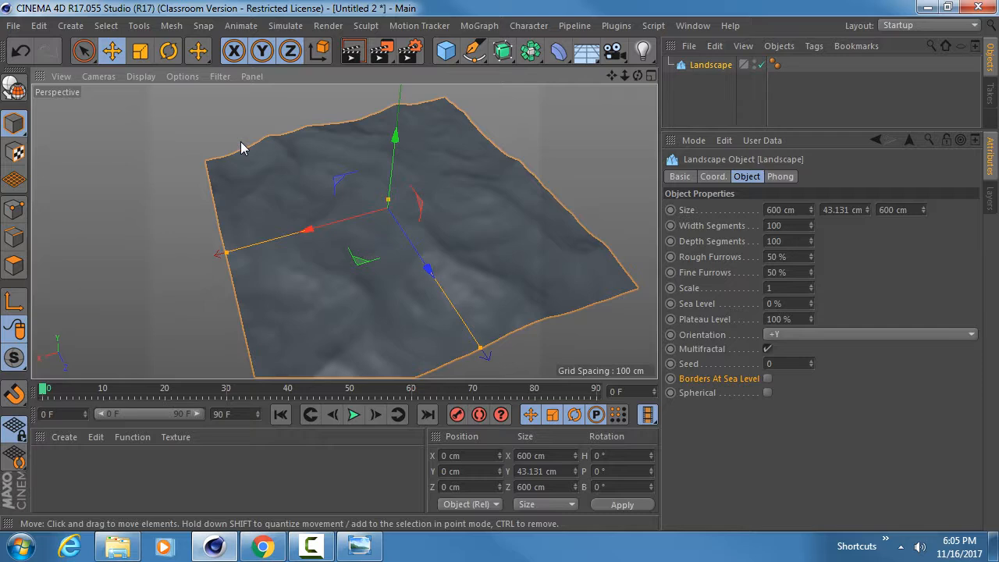
Show the landscape with Gouraud Shading (Lines) and examine its mesh density
scroll(353, 238, up, 3)
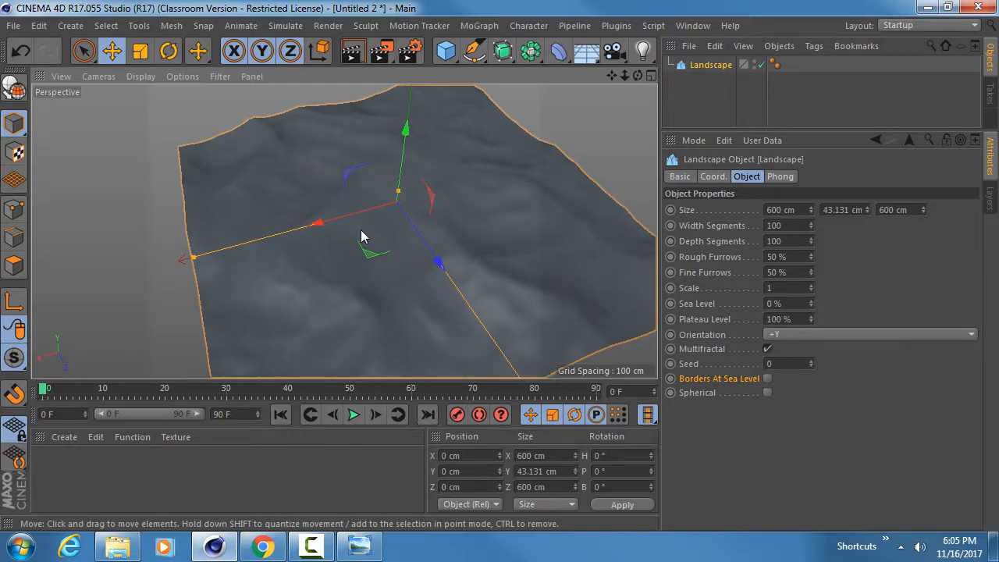
key(n)
key(b)
mouse_move(339, 237)
alt+mouse_down()
mouse_move(390, 311)
mouse_move(361, 239)
alt+mouse_up()
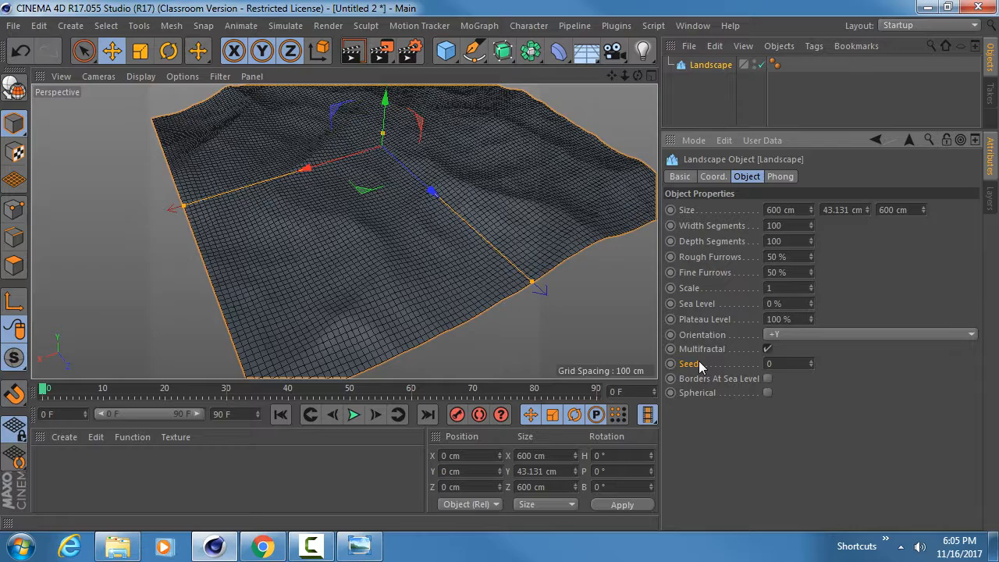
alt+drag(557, 296, 417, 241)
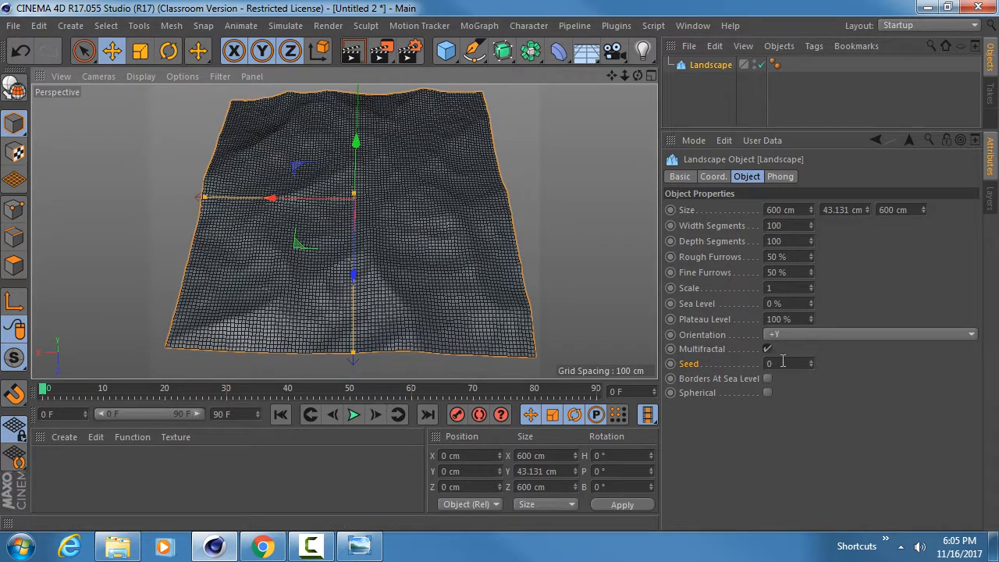
Try landscape seeds 1 and 2, with the mesh lines hidden by plain Gouraud Shading
click(812, 361)
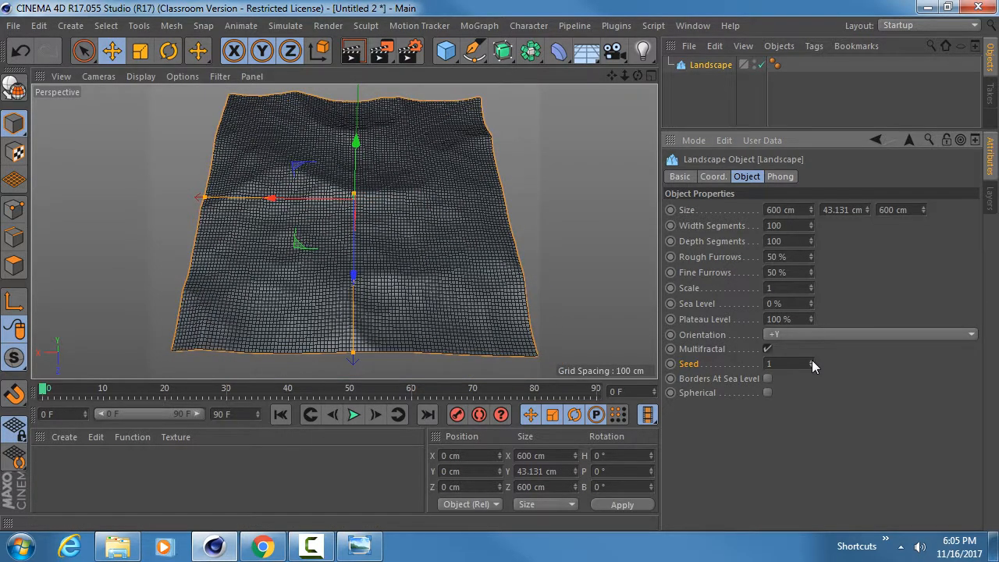
key(n)
key(a)
alt+drag(338, 213, 359, 196)
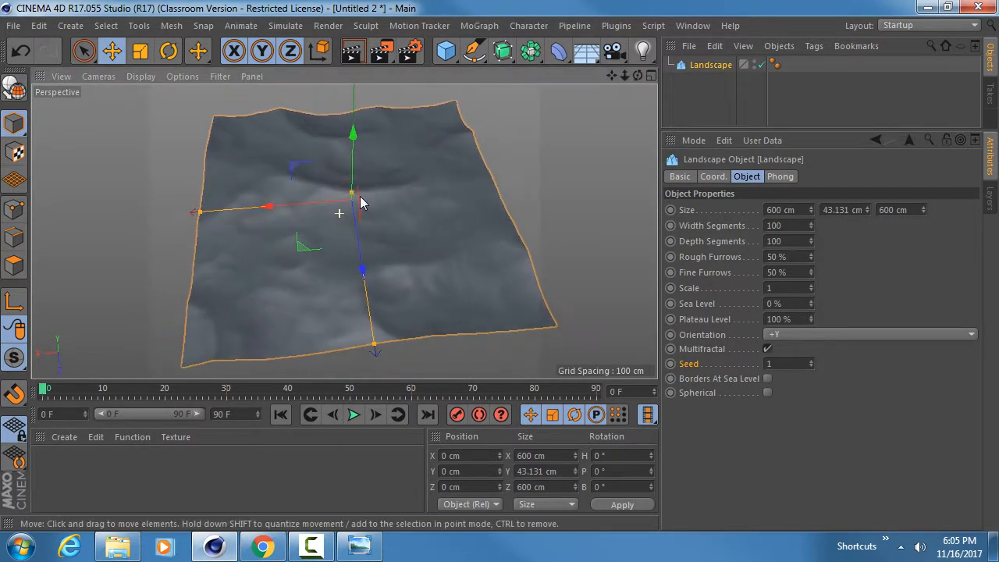
click(812, 361)
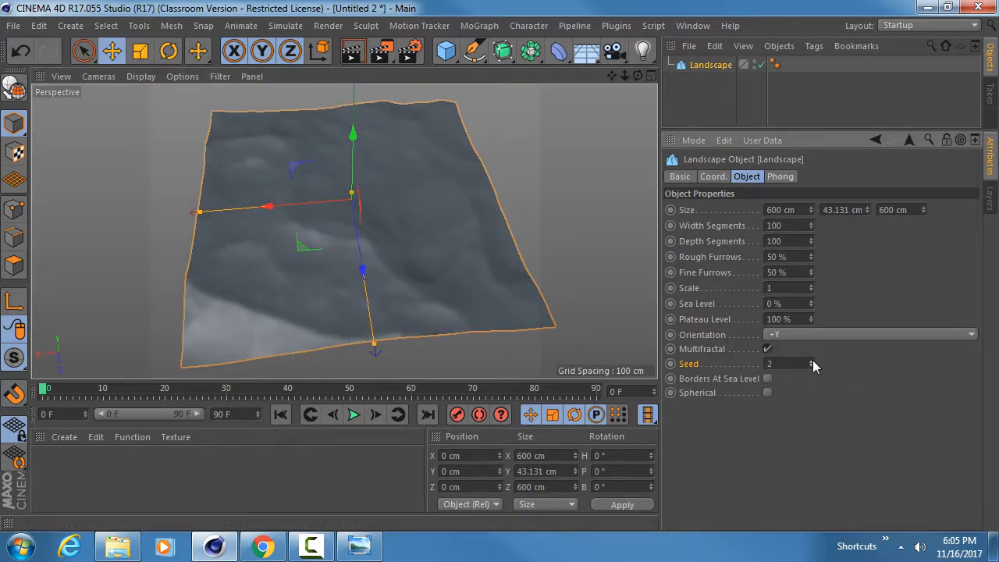
Step through further random seeds for the landscape and settle on seed 12
click(811, 361)
click(811, 361)
click(811, 361)
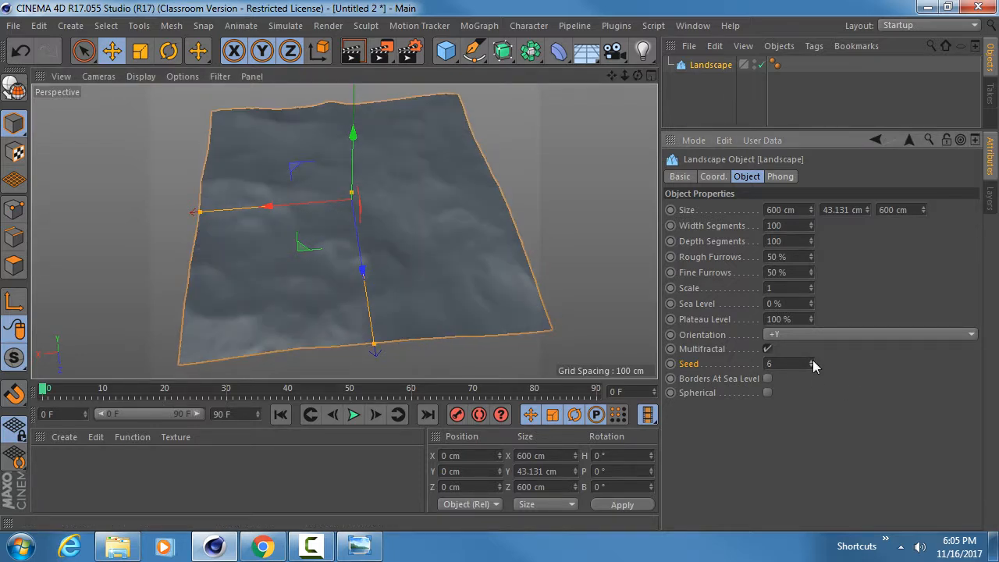
click(812, 361)
click(811, 361)
click(812, 361)
click(812, 361)
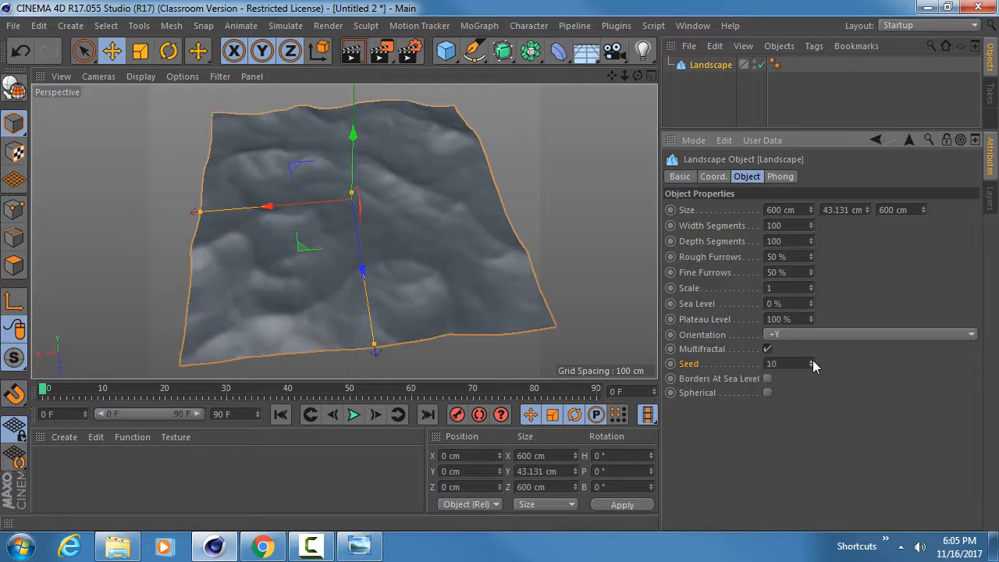
alt+drag(330, 236, 350, 207)
click(812, 361)
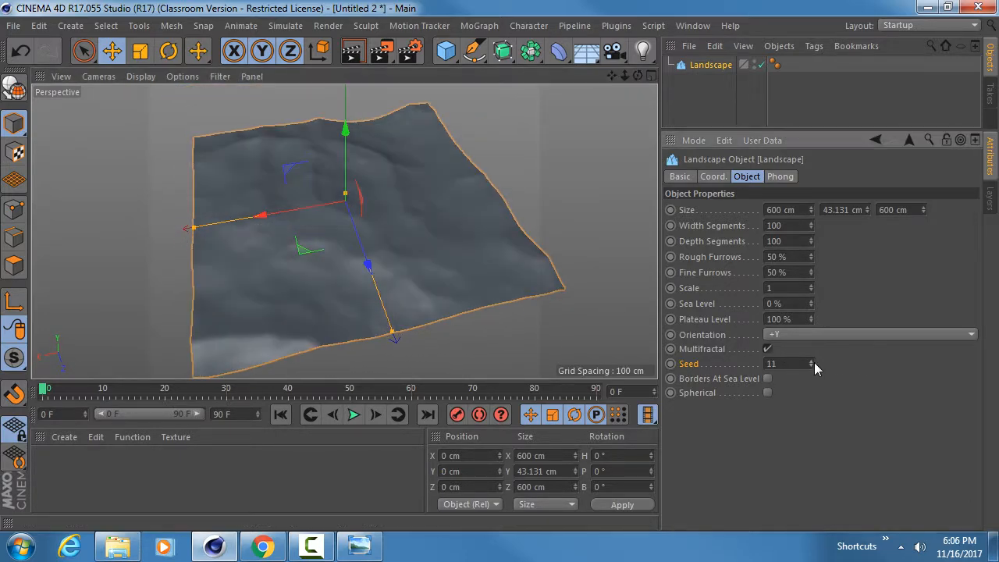
click(812, 361)
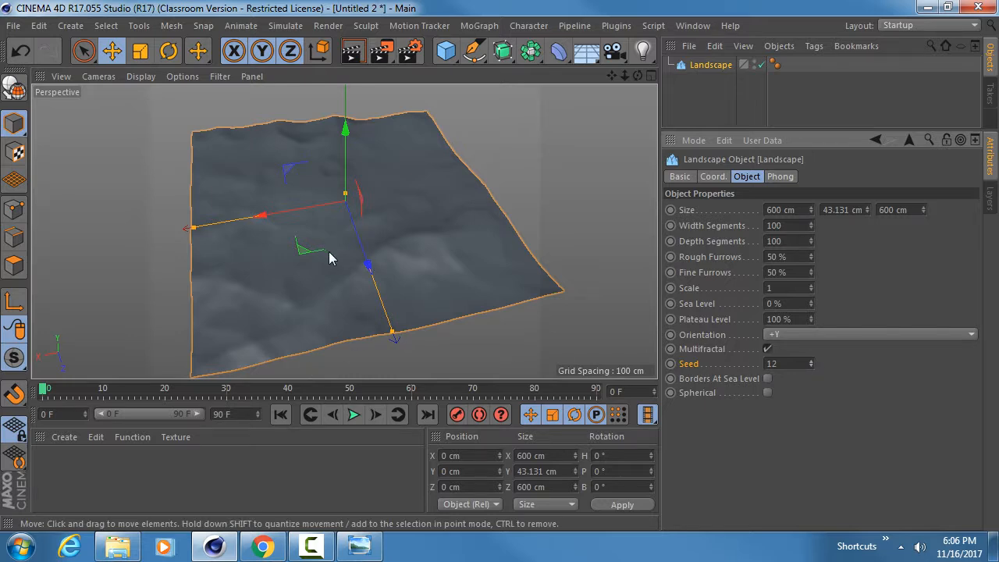
alt+drag(321, 259, 315, 227)
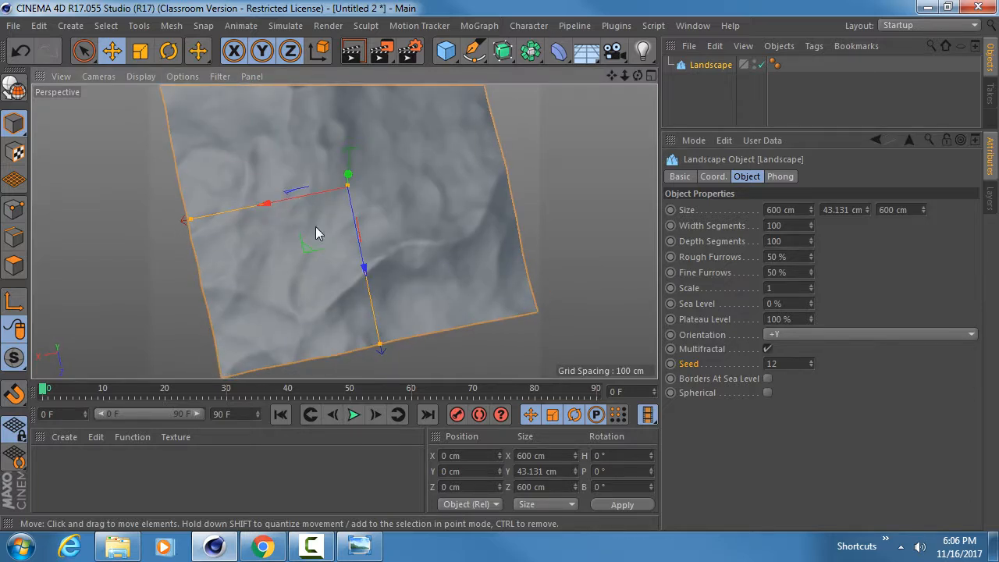
alt+drag(257, 322, 394, 355)
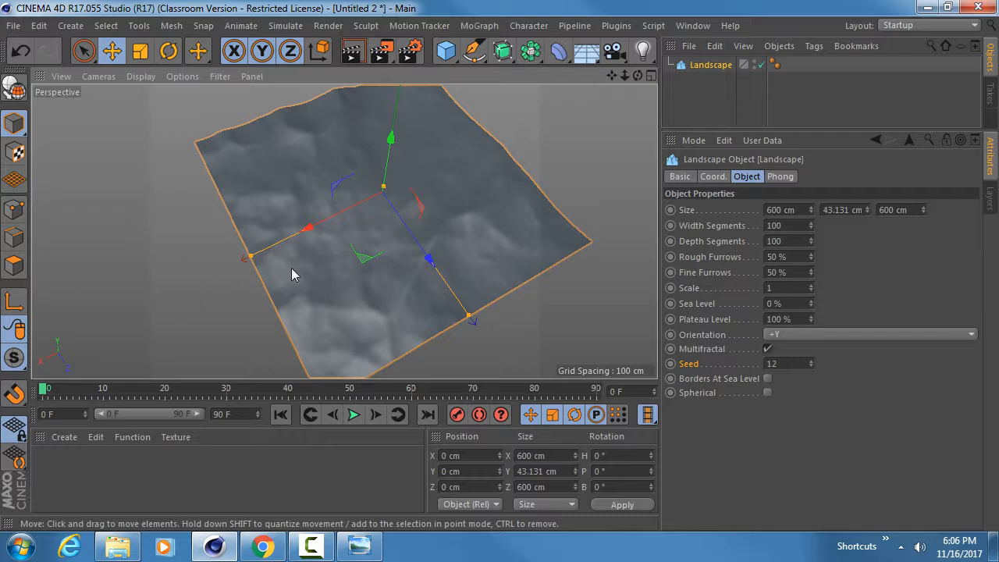
mouse_move(393, 322)
alt+mouse_down()
mouse_move(374, 296)
mouse_move(386, 311)
alt+mouse_up()
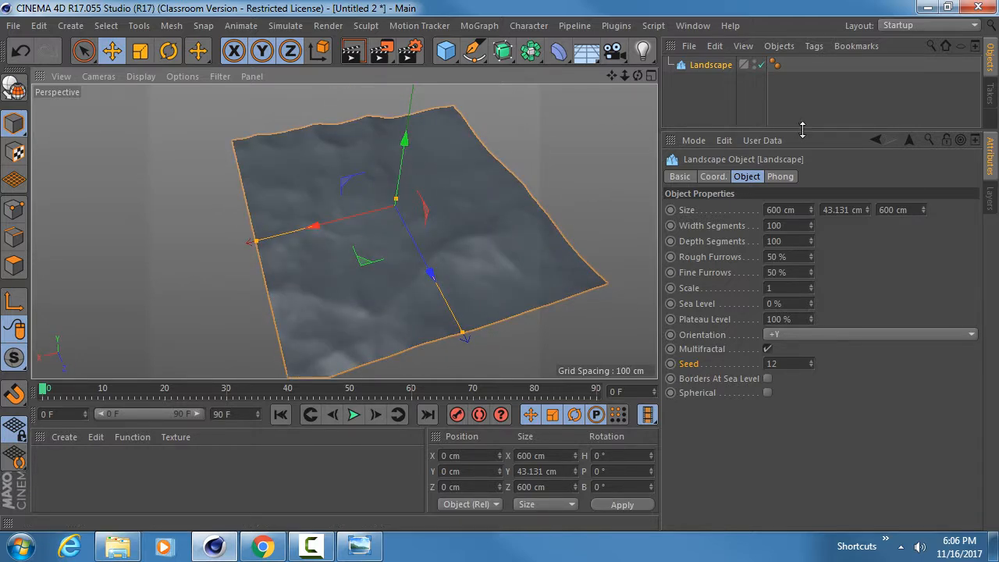
Convert the landscape into an editable polygon object and switch to the Sculpting layout
drag(802, 131, 809, 310)
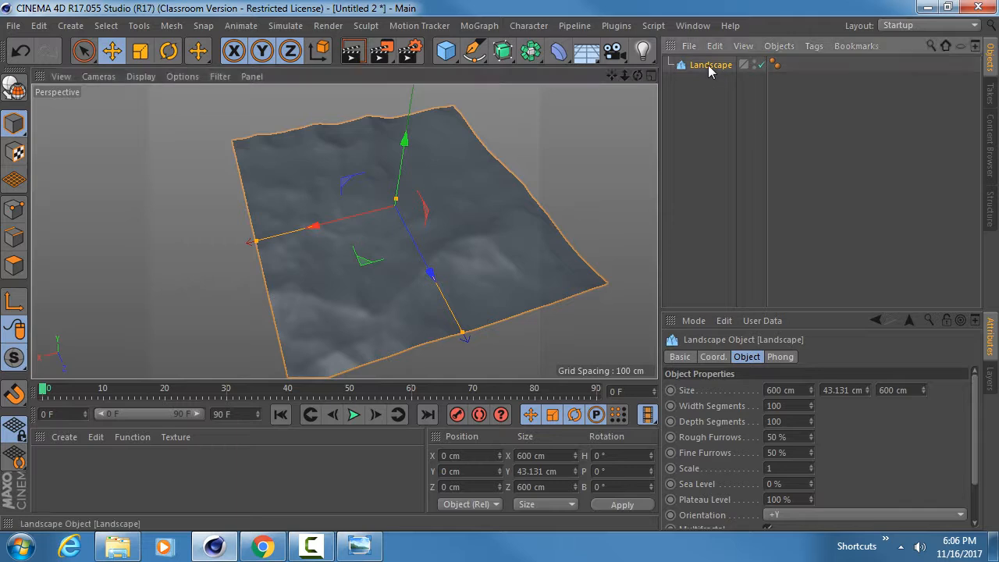
key(c)
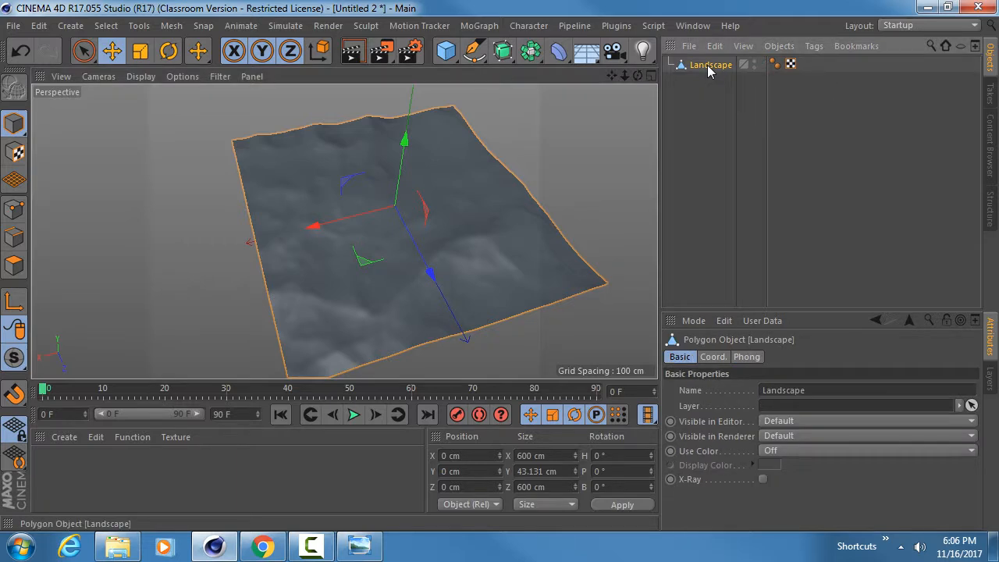
click(913, 25)
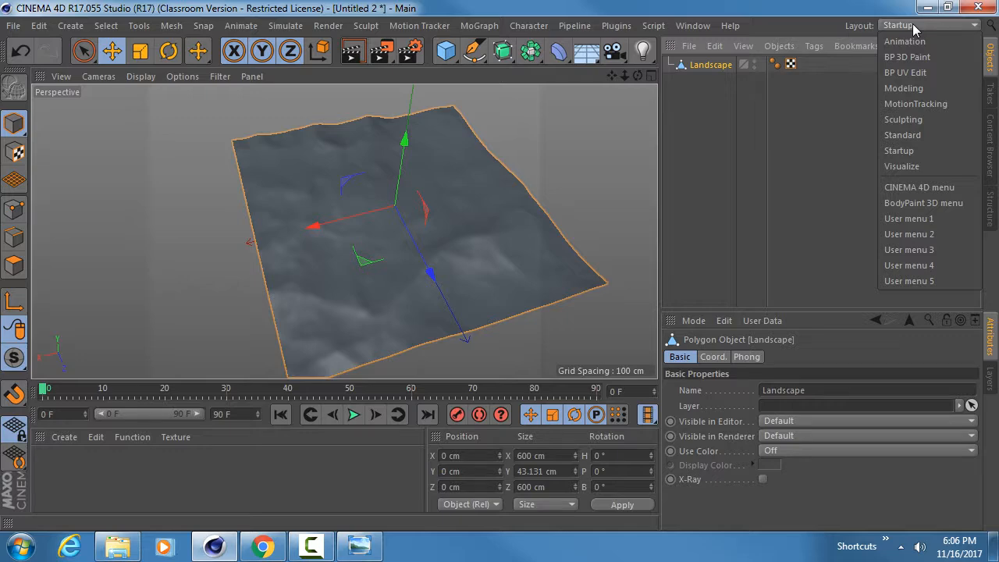
click(909, 120)
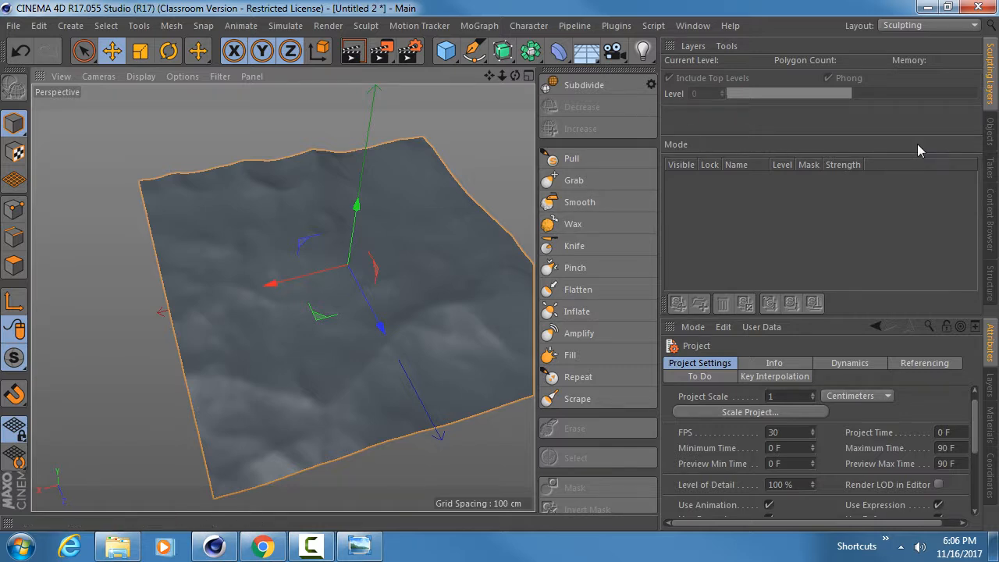
Select the Landscape object and prepare it for sculpting with Subdivide
click(988, 129)
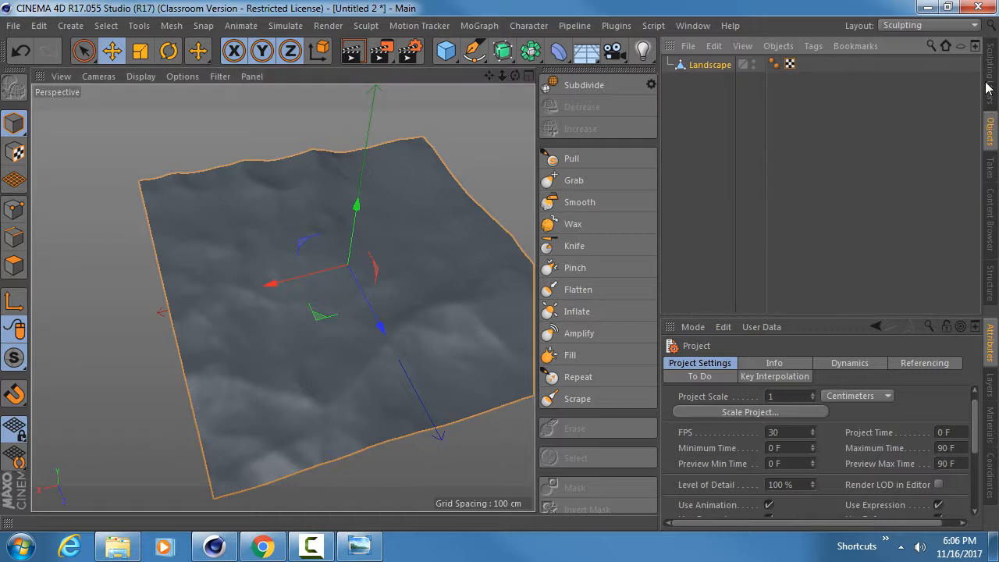
click(987, 88)
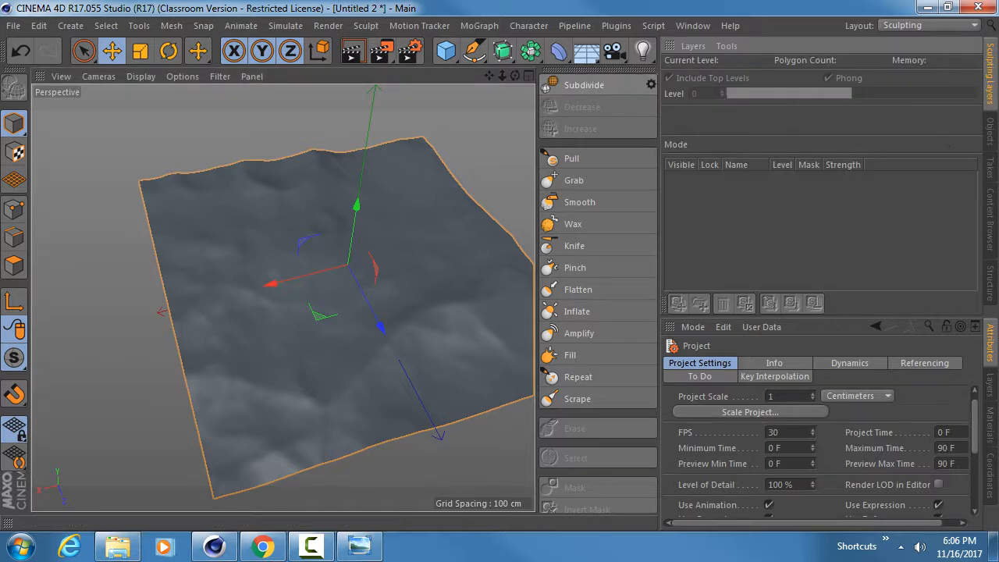
click(989, 131)
click(710, 64)
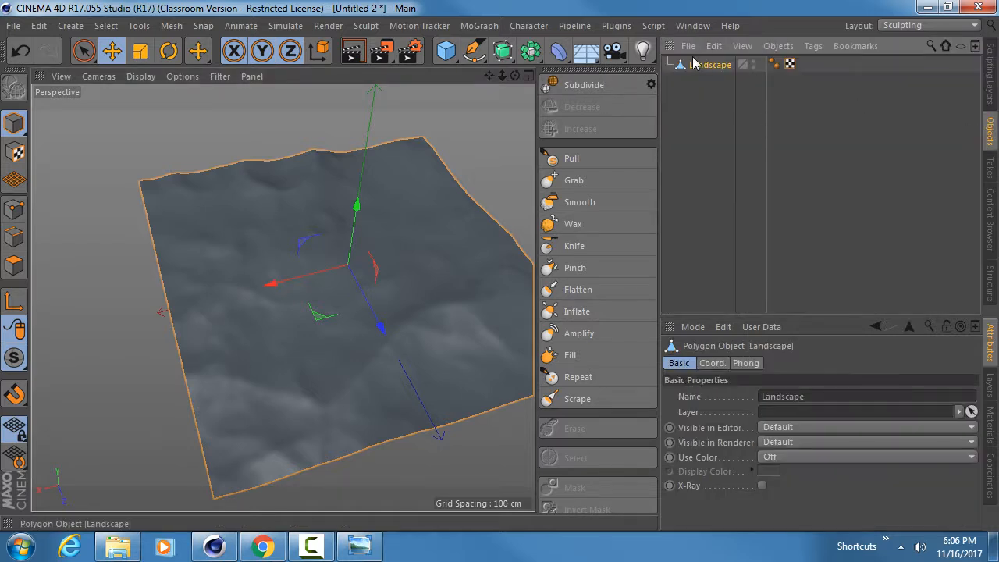
click(610, 86)
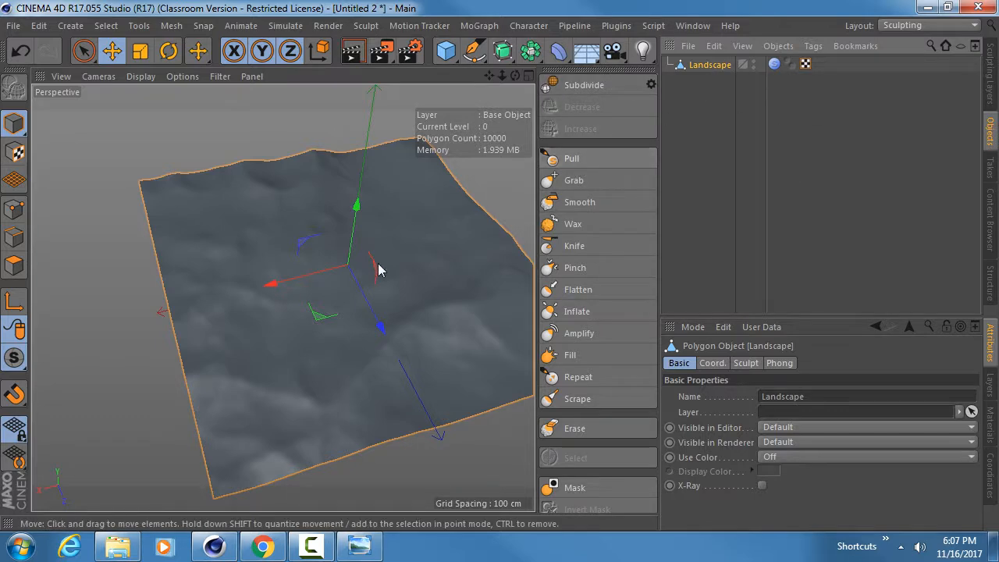
Build up a broad mound behind the landscape's centre with the Wax brush at size 30 and 50% pressure
click(607, 155)
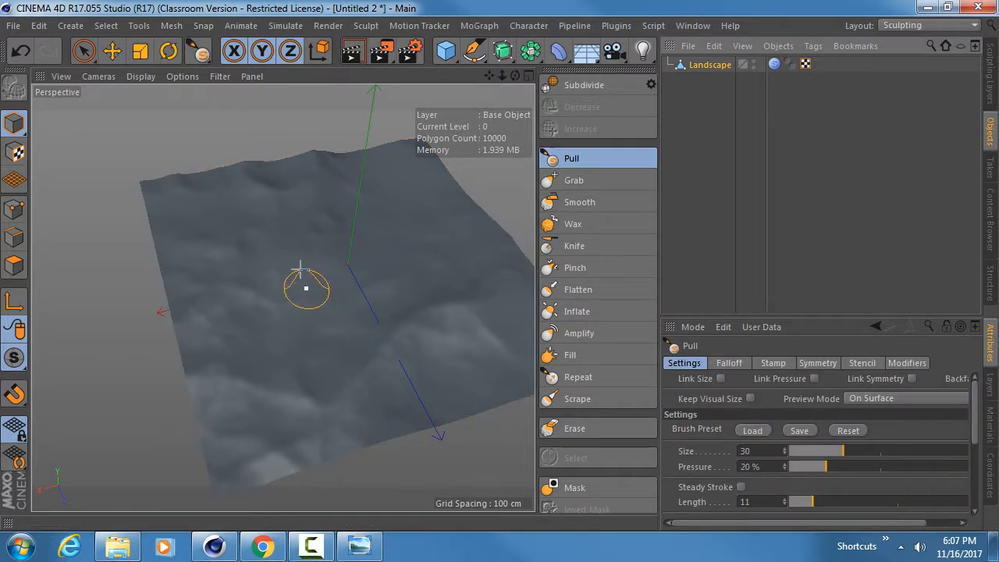
mouse_move(296, 260)
alt+mouse_down()
mouse_move(295, 283)
mouse_move(285, 282)
mouse_move(325, 325)
alt+mouse_up()
alt+middle_drag(325, 326, 291, 290)
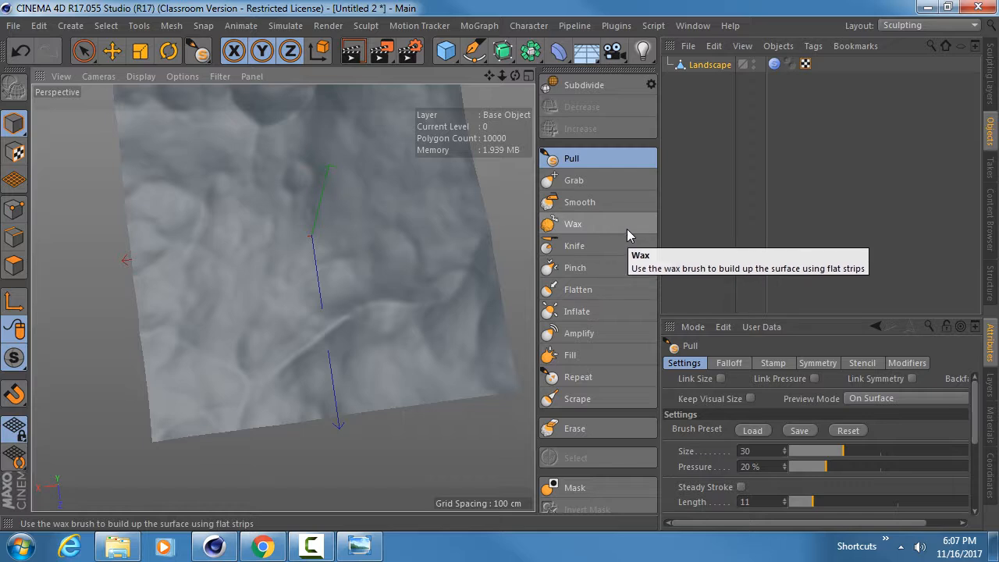
click(604, 224)
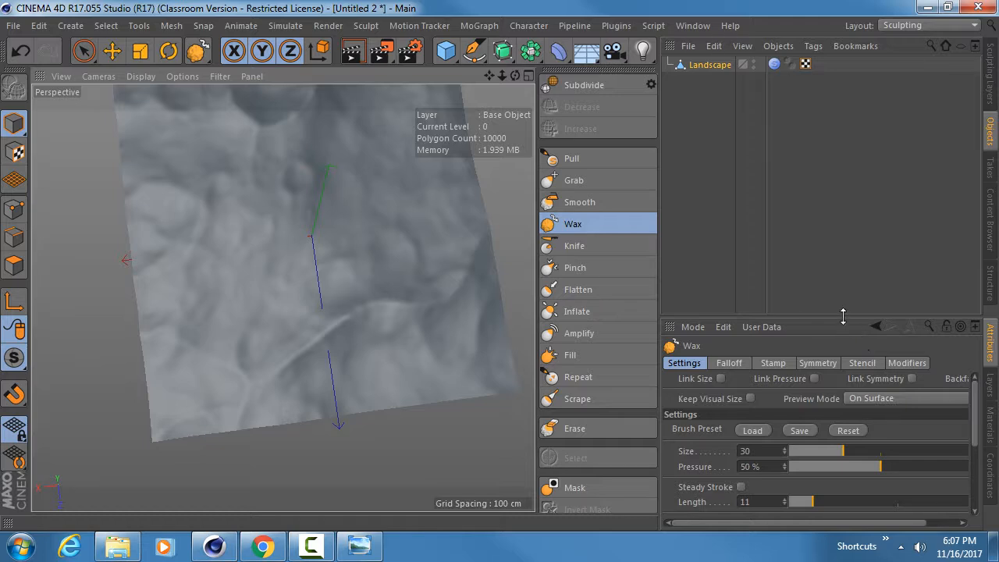
drag(843, 315, 853, 184)
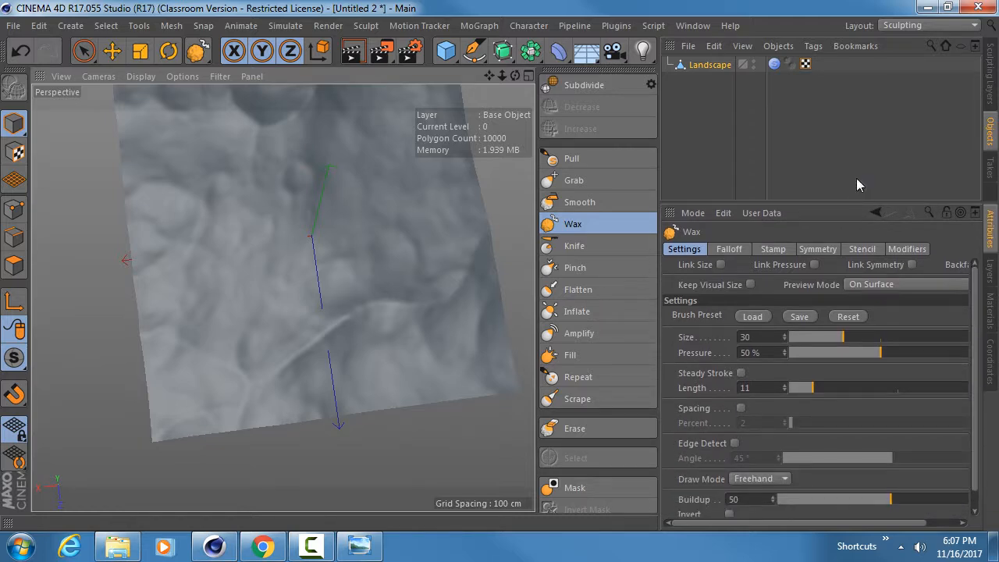
mouse_move(273, 290)
alt+mouse_down()
mouse_move(265, 261)
mouse_move(264, 321)
mouse_move(265, 307)
alt+mouse_up()
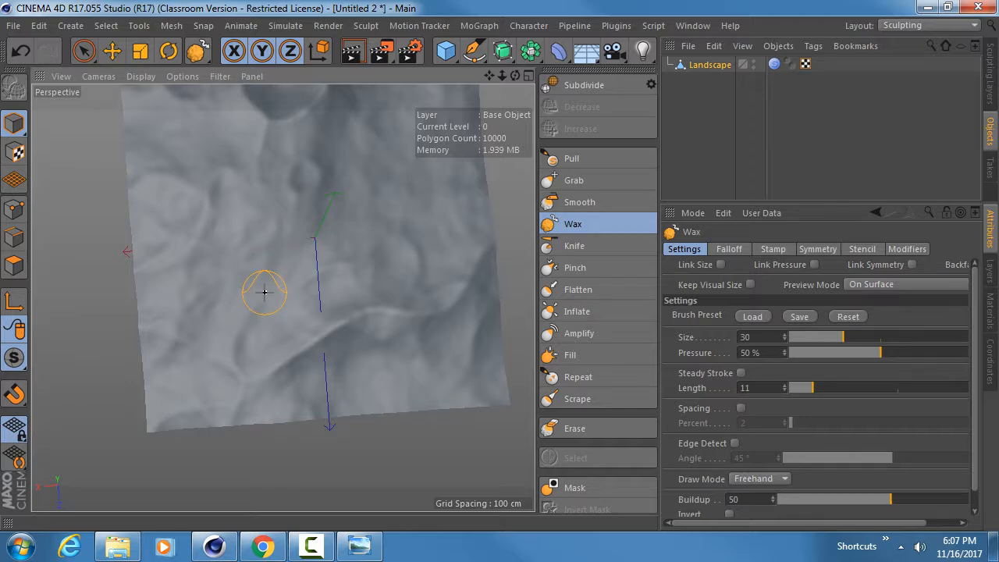
alt+drag(257, 232, 256, 182)
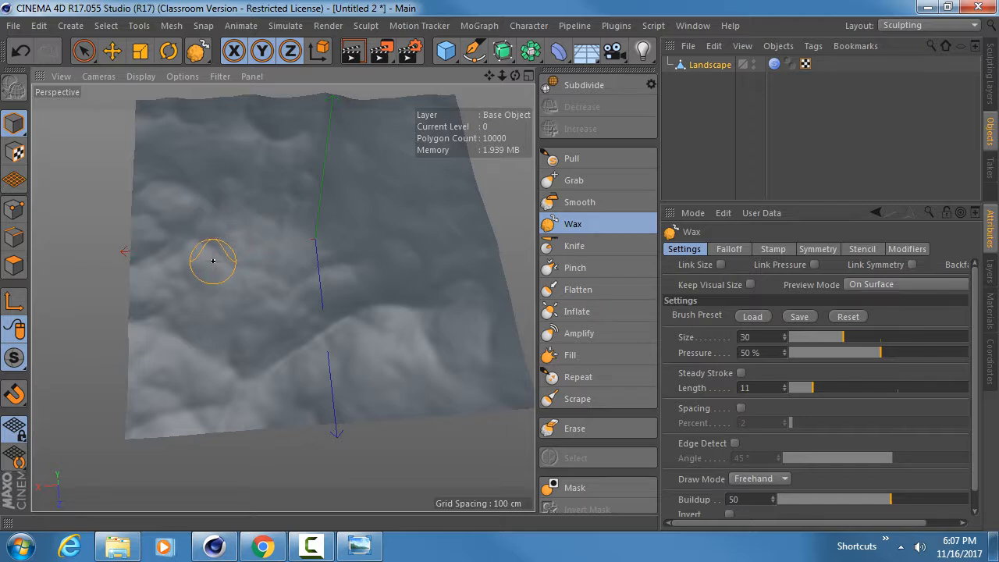
drag(282, 186, 238, 210)
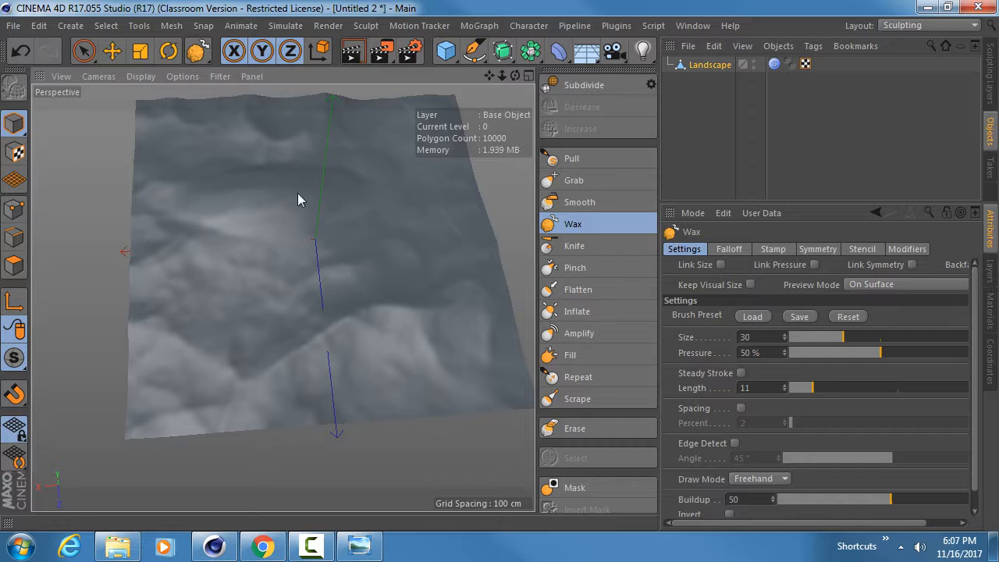
drag(238, 255, 340, 232)
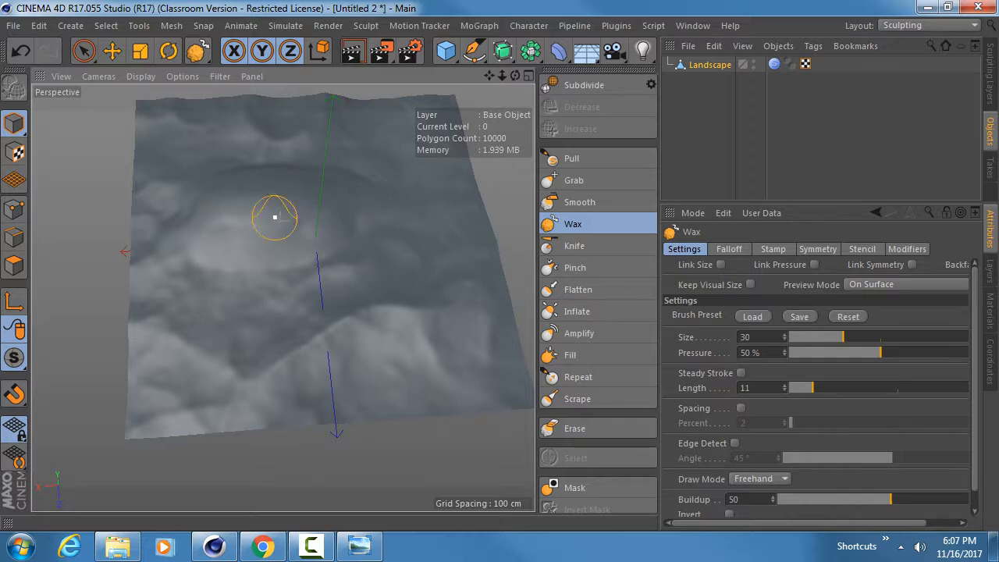
Raise the Wax brush to 100% pressure and size 83, undo the last small stroke, and broaden the mound
mouse_move(274, 216)
alt+mouse_down()
mouse_move(277, 229)
mouse_move(252, 232)
mouse_move(250, 243)
mouse_move(274, 325)
mouse_move(352, 344)
mouse_move(330, 285)
mouse_move(295, 309)
mouse_move(330, 283)
mouse_move(281, 297)
mouse_move(335, 339)
mouse_move(148, 341)
mouse_move(263, 320)
mouse_move(283, 298)
mouse_move(286, 224)
mouse_move(355, 211)
mouse_move(361, 259)
alt+mouse_up()
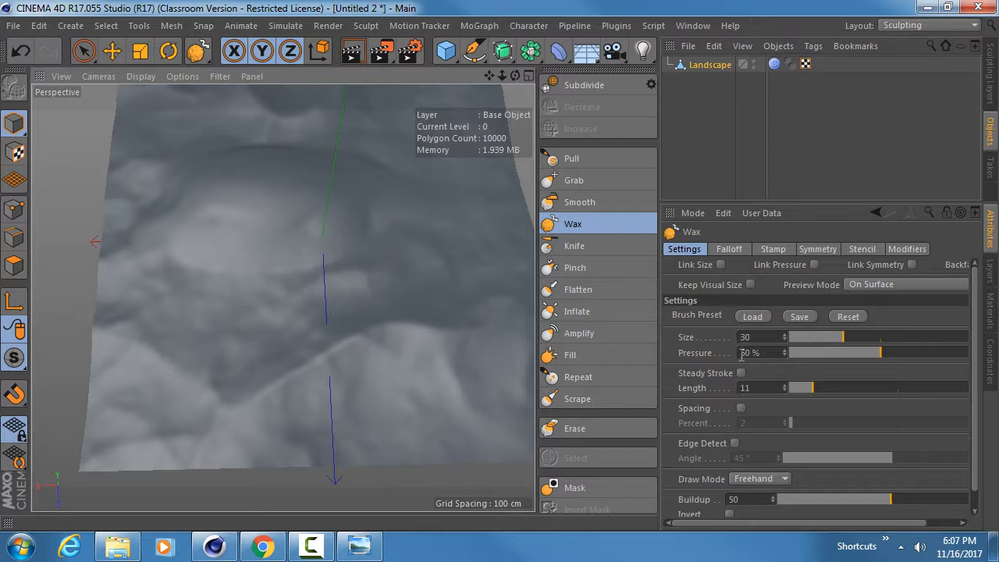
drag(885, 357, 994, 356)
alt+drag(281, 294, 281, 229)
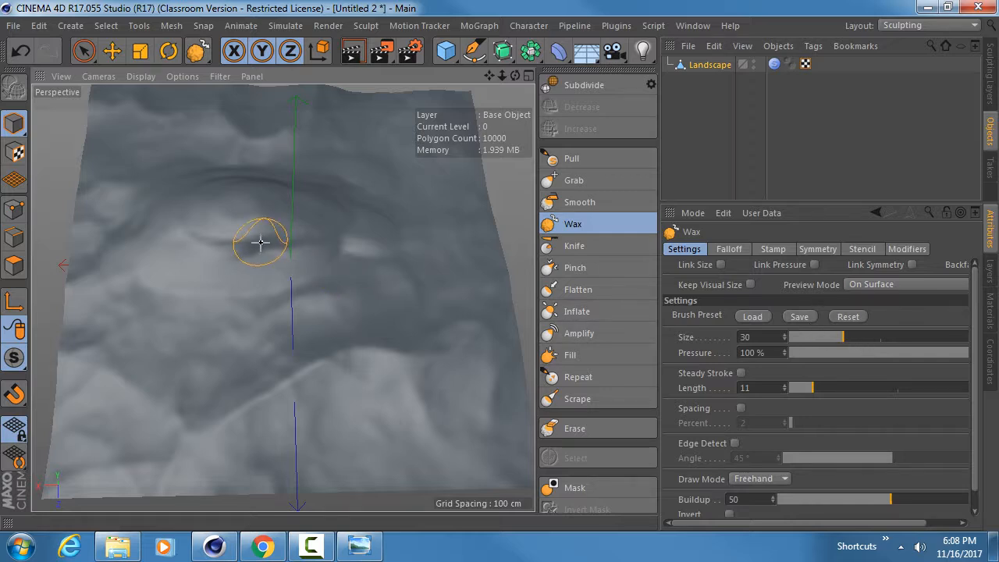
key(ctrl+z)
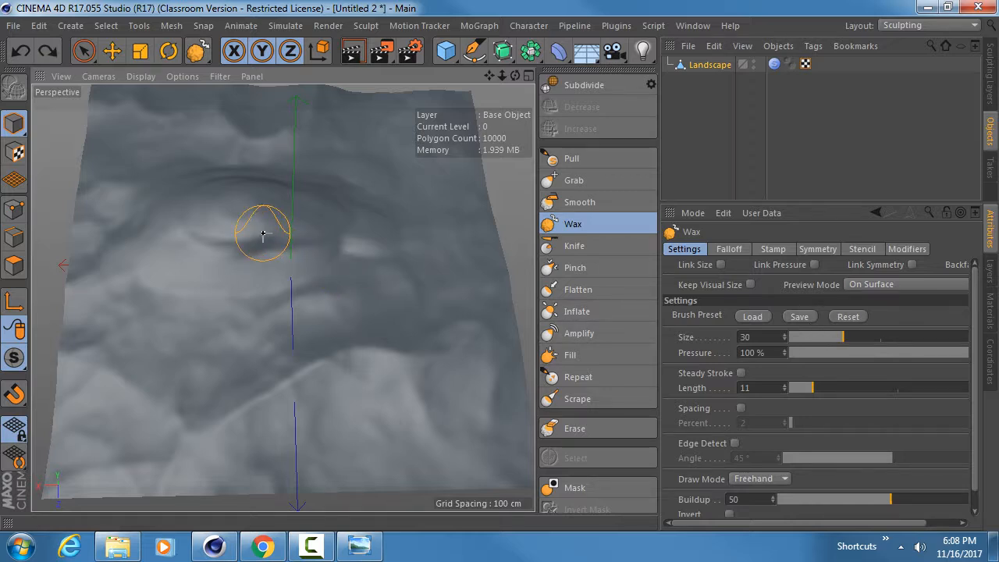
middle_drag(263, 234, 263, 234)
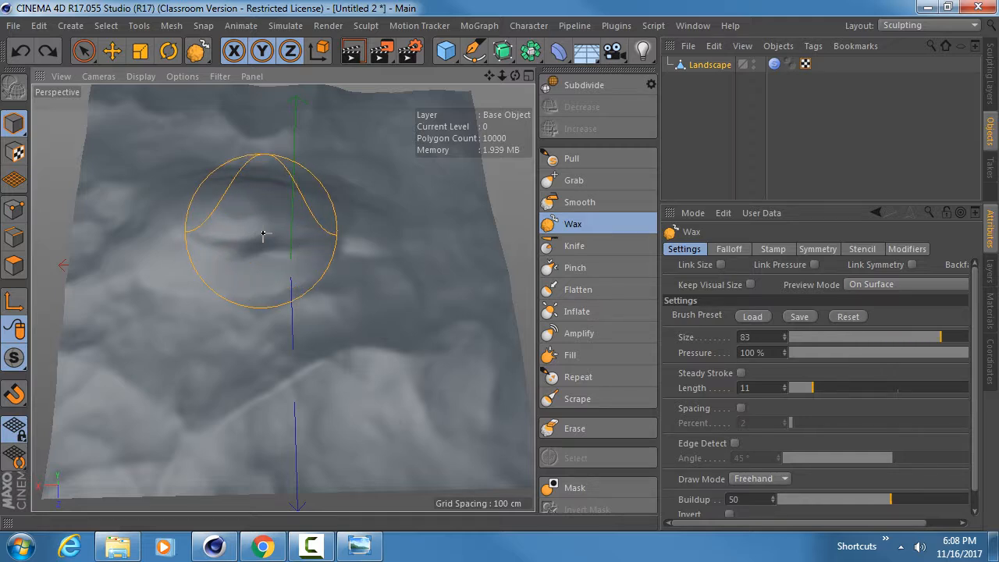
click(247, 228)
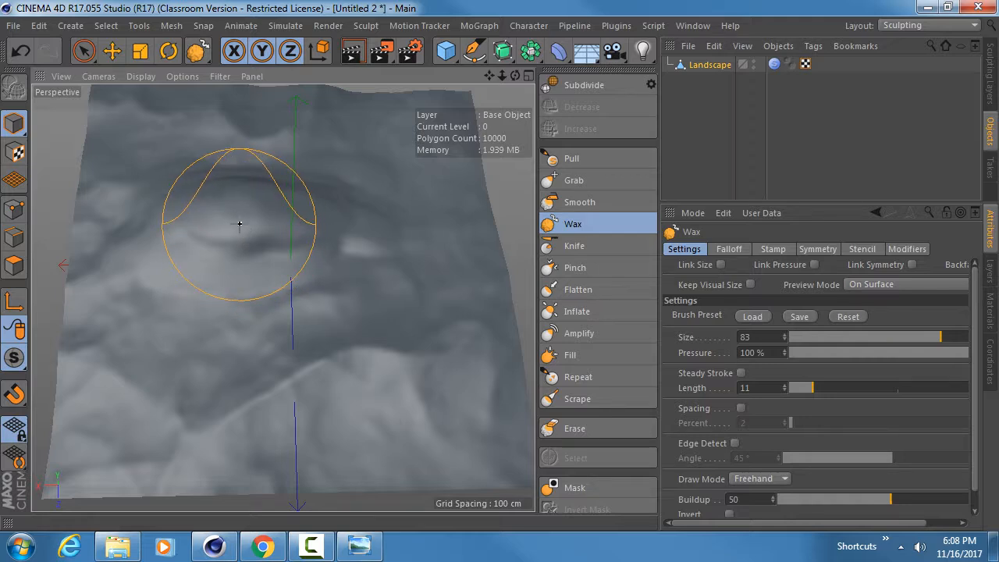
mouse_move(234, 224)
mouse_down()
mouse_move(276, 211)
mouse_move(232, 222)
mouse_move(280, 195)
mouse_move(212, 176)
mouse_move(269, 212)
mouse_move(259, 203)
mouse_move(276, 288)
mouse_move(238, 256)
mouse_move(383, 267)
mouse_up()
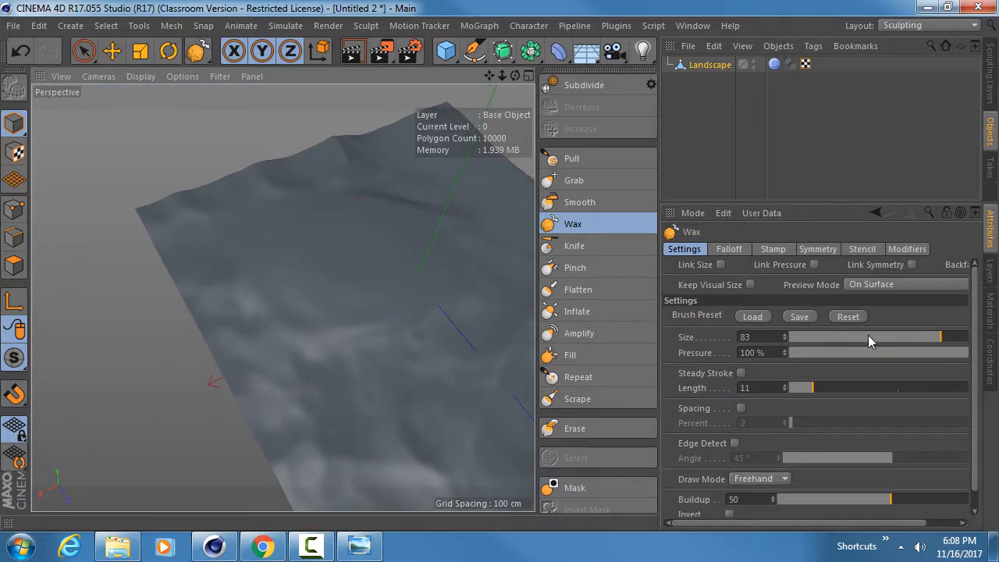
Set the Wax brush to size 21 and 500% pressure and sculpt smaller, sharper relief on top of the mound
mouse_move(870, 337)
mouse_down()
mouse_move(908, 337)
mouse_move(810, 348)
mouse_up()
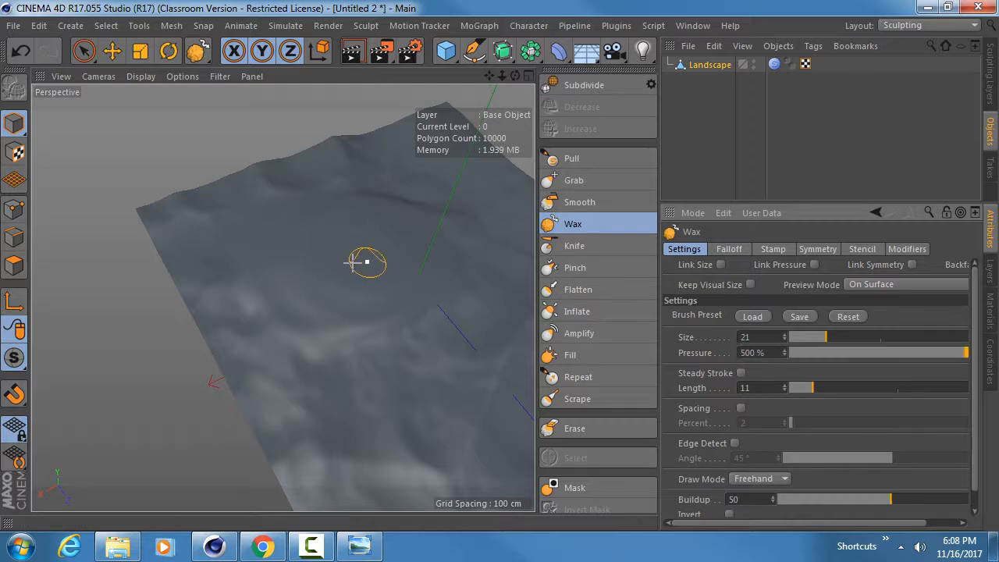
mouse_move(350, 247)
mouse_down()
mouse_move(305, 260)
mouse_move(377, 260)
mouse_move(347, 243)
mouse_move(422, 271)
mouse_move(375, 254)
mouse_move(393, 259)
mouse_move(292, 307)
mouse_move(268, 367)
mouse_move(250, 339)
mouse_move(319, 326)
mouse_move(223, 373)
mouse_move(278, 294)
mouse_move(270, 291)
mouse_up()
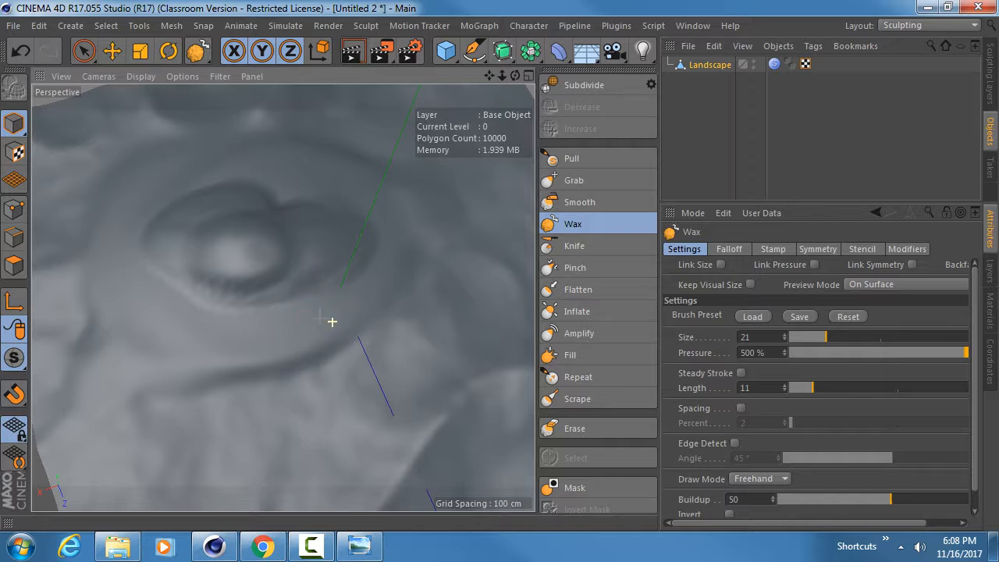
Sculpt a long, straight band across the landscape in front of the mound with the Wax brush
mouse_move(330, 323)
alt+mouse_down()
mouse_move(297, 301)
mouse_move(266, 218)
mouse_move(283, 258)
mouse_move(221, 289)
alt+mouse_up()
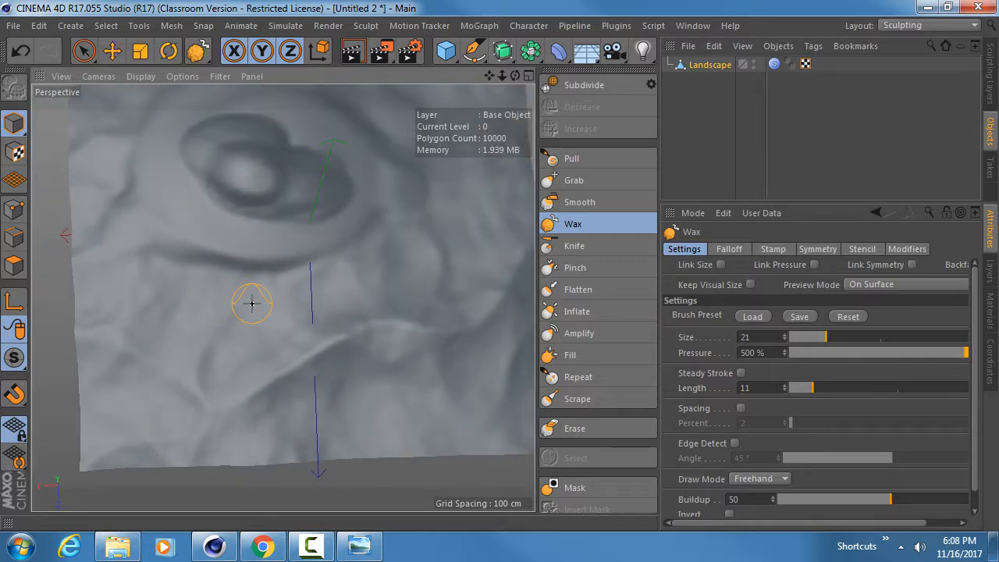
mouse_move(195, 329)
mouse_down()
mouse_move(339, 292)
mouse_move(242, 338)
mouse_move(201, 326)
mouse_move(319, 294)
mouse_move(291, 309)
mouse_move(332, 298)
mouse_move(343, 304)
mouse_move(366, 281)
mouse_move(390, 292)
mouse_move(352, 291)
mouse_move(374, 283)
mouse_move(434, 196)
mouse_move(417, 232)
mouse_move(312, 270)
mouse_move(284, 394)
mouse_up()
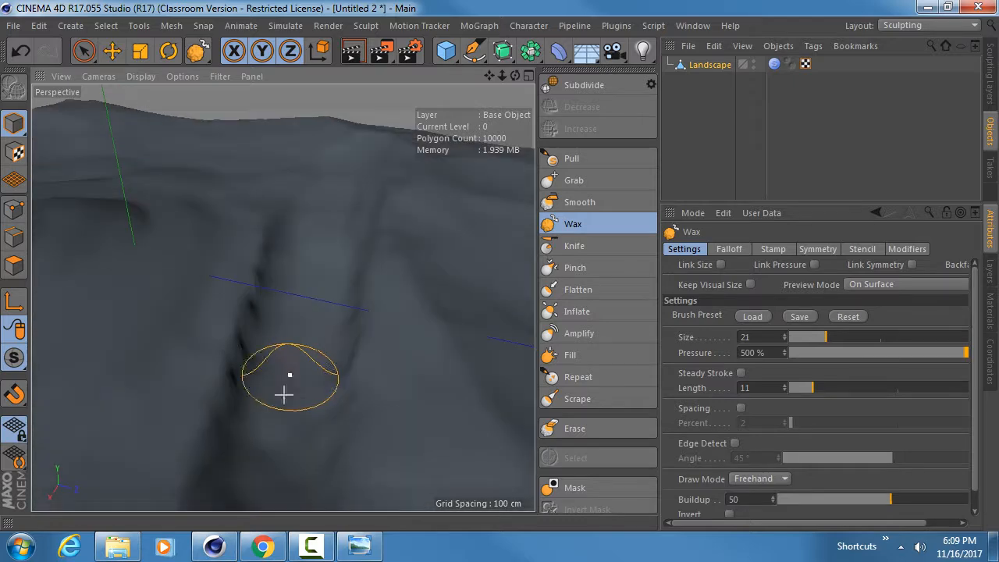
mouse_move(324, 273)
alt+mouse_down()
mouse_move(258, 361)
mouse_move(142, 421)
mouse_move(160, 405)
alt+mouse_up()
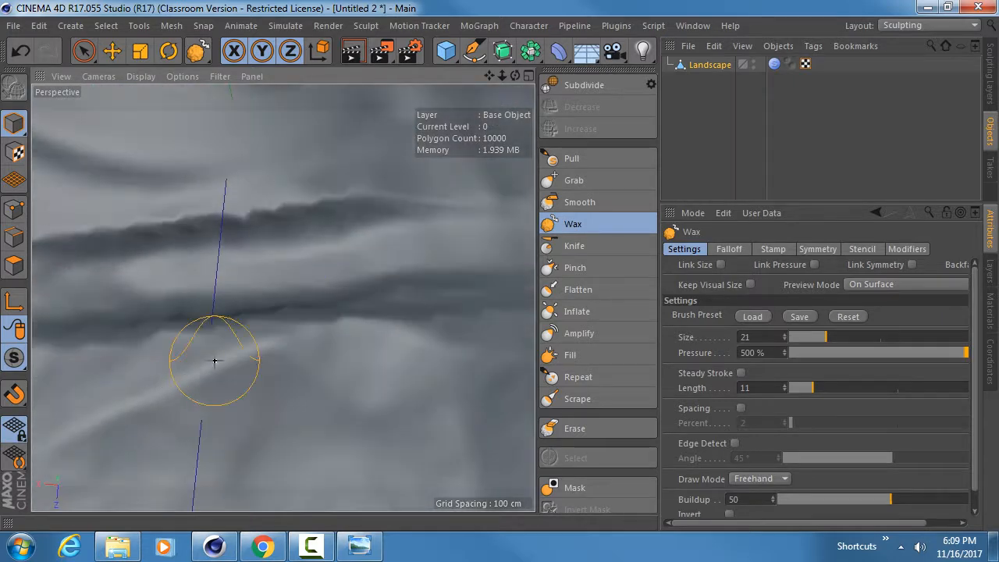
scroll(212, 357, down, 5)
alt+middle_drag(188, 335, 306, 321)
alt+right_drag(350, 315, 301, 310)
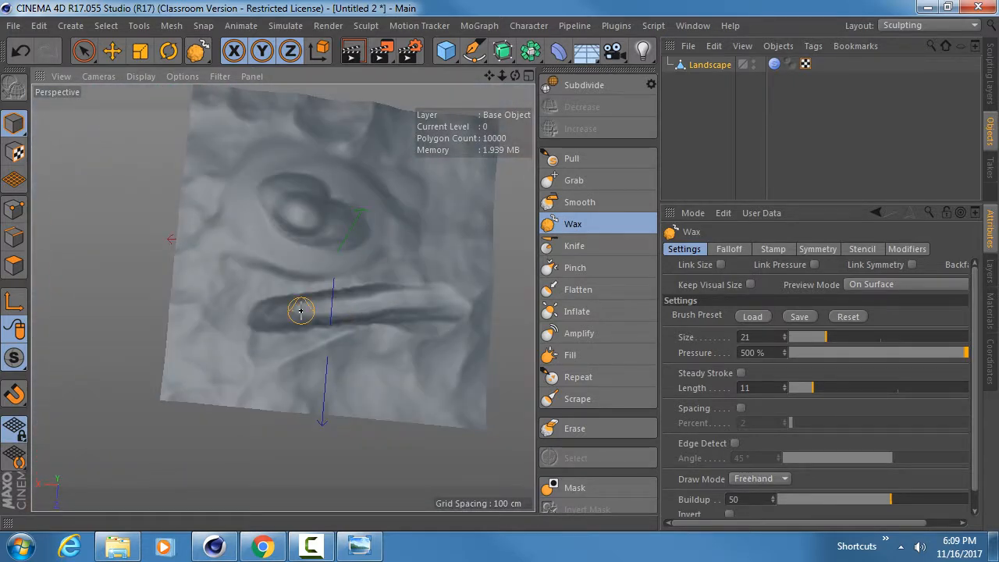
Undo the Wax strokes that formed the straight band, the sharp relief and the broad mound on the landscape
key(ctrl+z)
key(ctrl+z)
key(ctrl+z)
alt+middle_drag(378, 297, 292, 307)
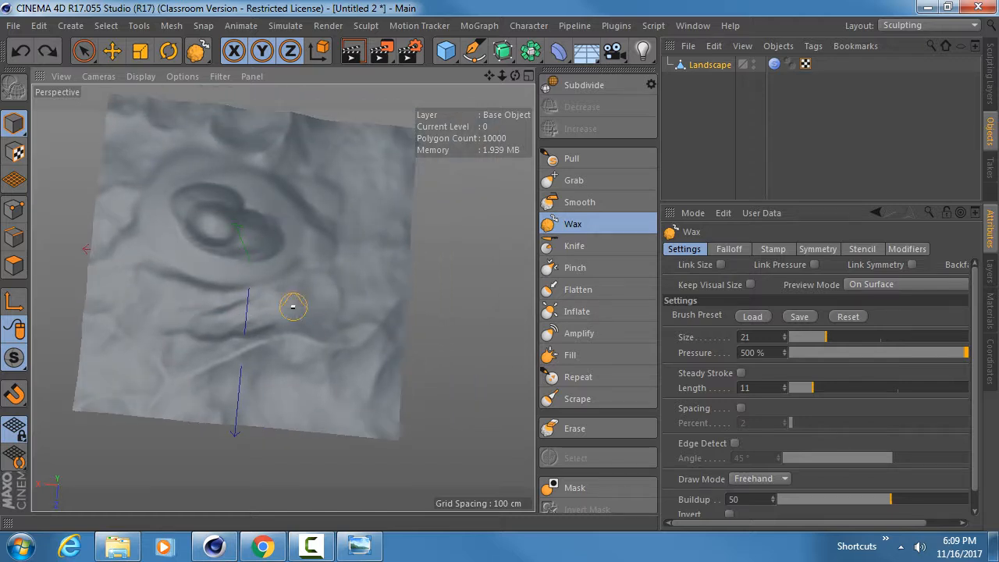
key(ctrl+z)
key(ctrl+z)
key(ctrl+z)
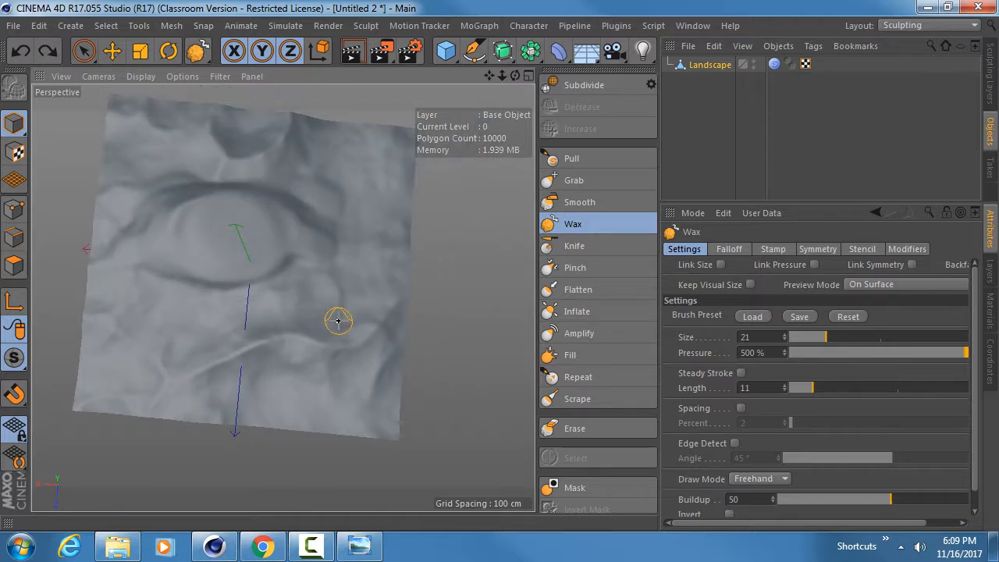
key(ctrl+z)
key(ctrl+z)
key(ctrl+z)
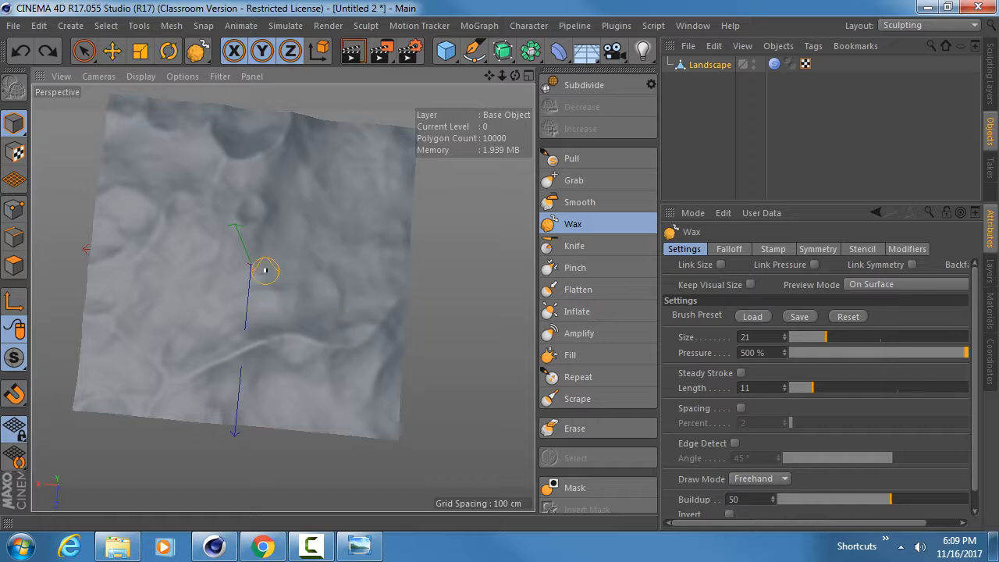
Sculpt a curved, road-like raised band from the landscape's front edge around to its right edge with the Wax brush at size 21, 500% pressure
alt+middle_drag(265, 270, 285, 239)
alt+drag(286, 239, 274, 238)
scroll(234, 283, up, 2)
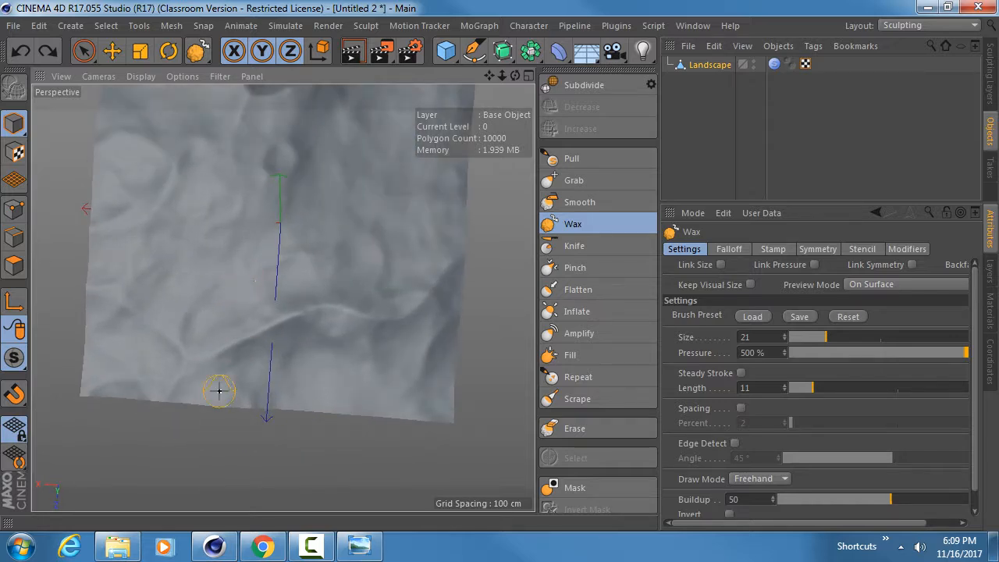
mouse_move(228, 415)
mouse_down()
mouse_move(245, 292)
mouse_move(295, 213)
mouse_move(380, 181)
mouse_move(466, 187)
mouse_move(378, 189)
mouse_move(282, 218)
mouse_move(254, 261)
mouse_move(248, 309)
mouse_move(305, 209)
mouse_up()
drag(441, 168, 379, 176)
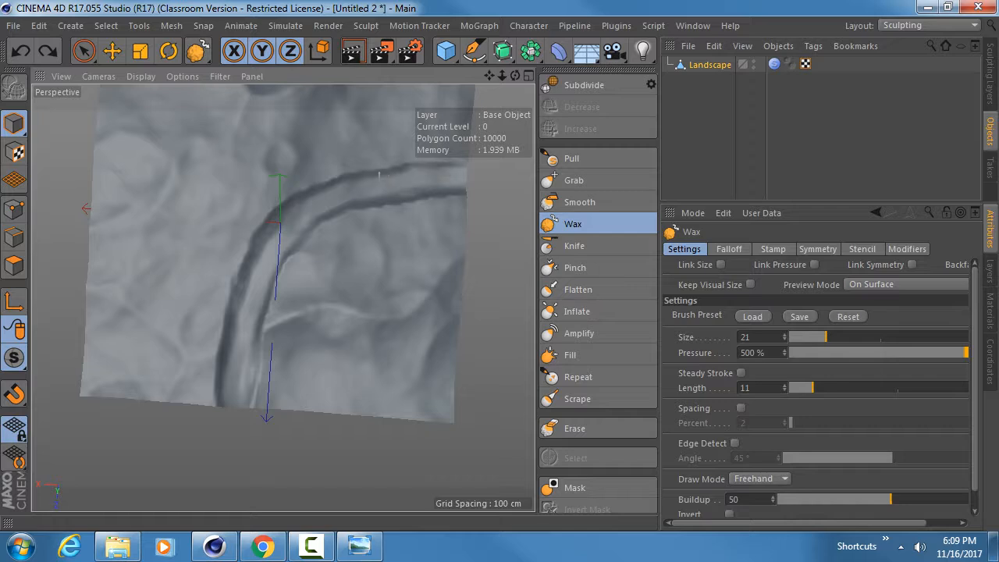
mouse_move(304, 204)
mouse_down()
mouse_move(254, 267)
mouse_move(234, 347)
mouse_move(239, 391)
mouse_up()
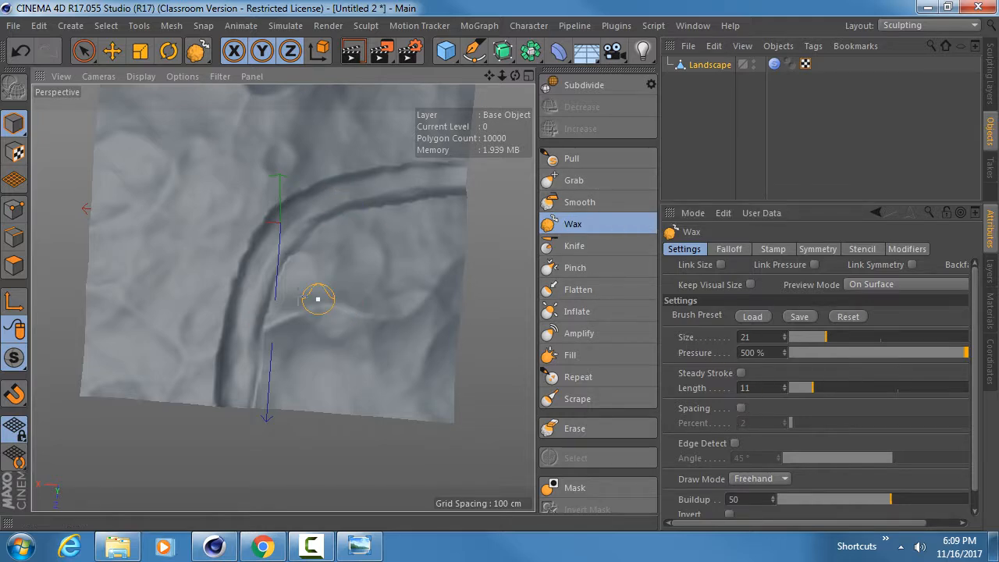
mouse_move(319, 296)
alt+mouse_down()
mouse_move(276, 207)
mouse_move(256, 314)
alt+mouse_up()
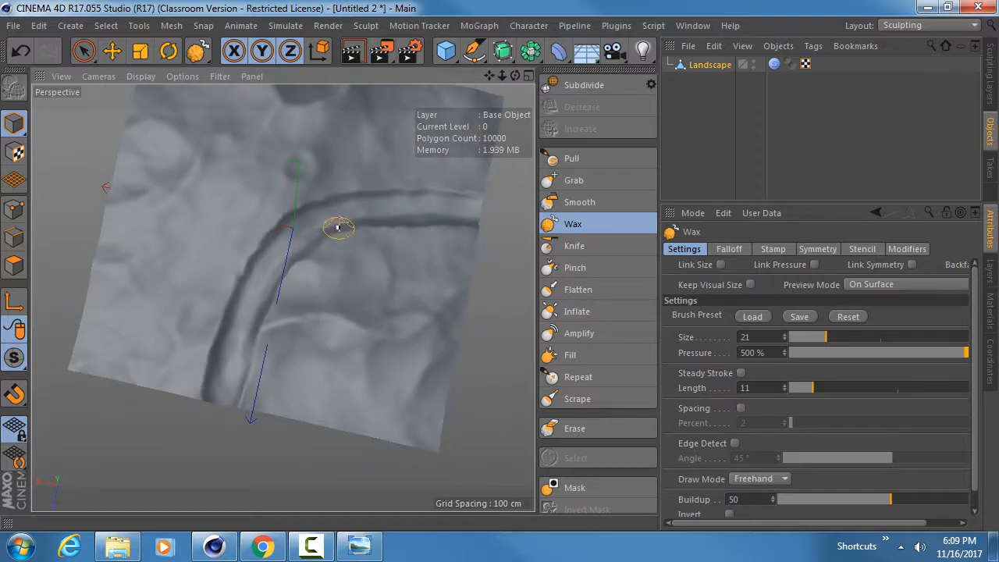
mouse_move(273, 268)
mouse_down()
mouse_move(219, 390)
mouse_move(273, 251)
mouse_move(328, 212)
mouse_move(431, 201)
mouse_move(316, 236)
mouse_move(254, 295)
mouse_move(225, 420)
mouse_up()
Examine the curved band up close from low angles and along its length
alt+drag(245, 357, 283, 173)
alt+right_drag(234, 338, 331, 311)
mouse_move(262, 367)
alt+mouse_down()
mouse_move(263, 289)
mouse_move(267, 367)
alt+mouse_up()
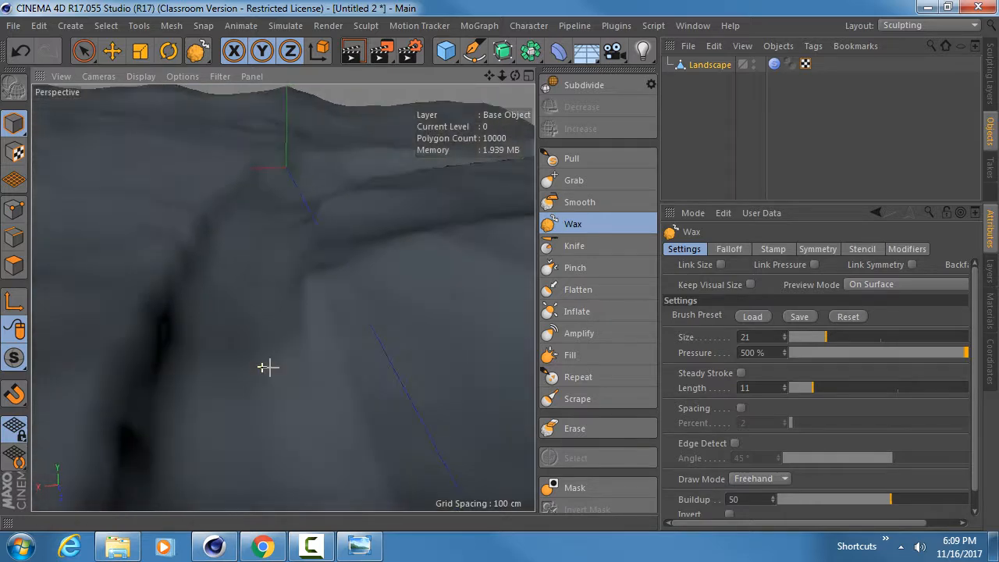
alt+middle_drag(283, 297, 308, 379)
alt+drag(297, 298, 382, 339)
alt+middle_drag(296, 240, 315, 346)
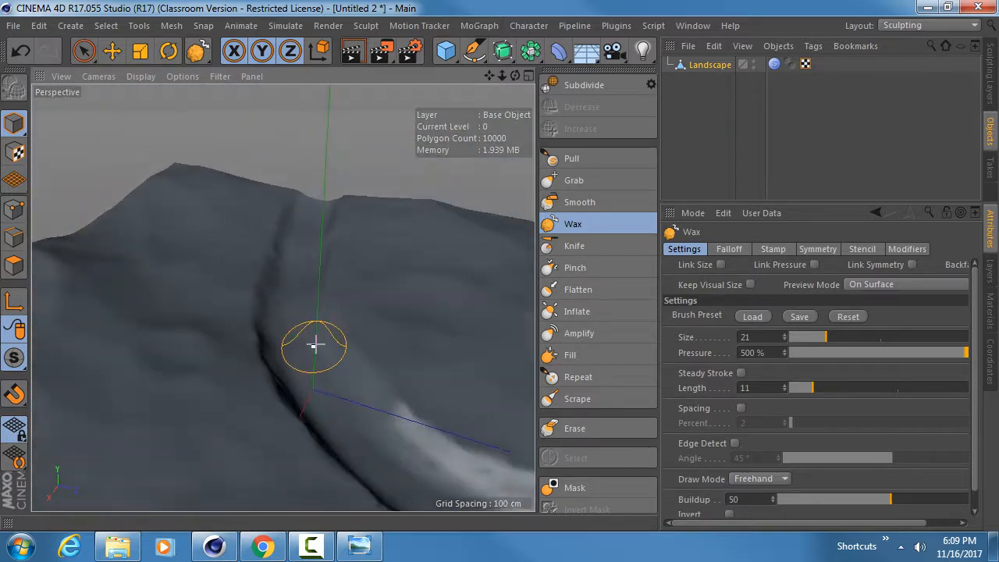
alt+drag(314, 346, 228, 315)
Check how the sculpted Landscape displays in polygon mode and return to model mode
click(708, 65)
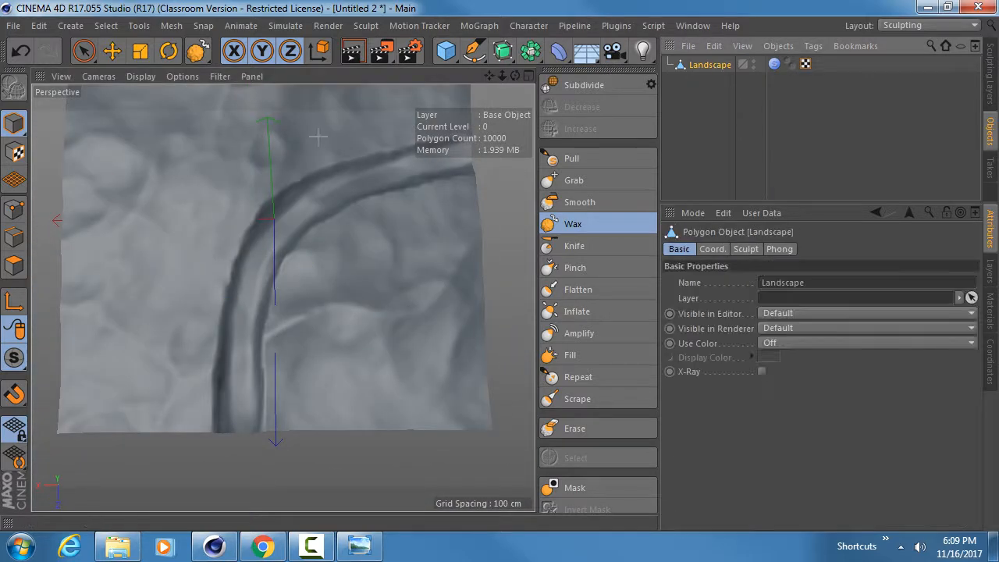
click(14, 266)
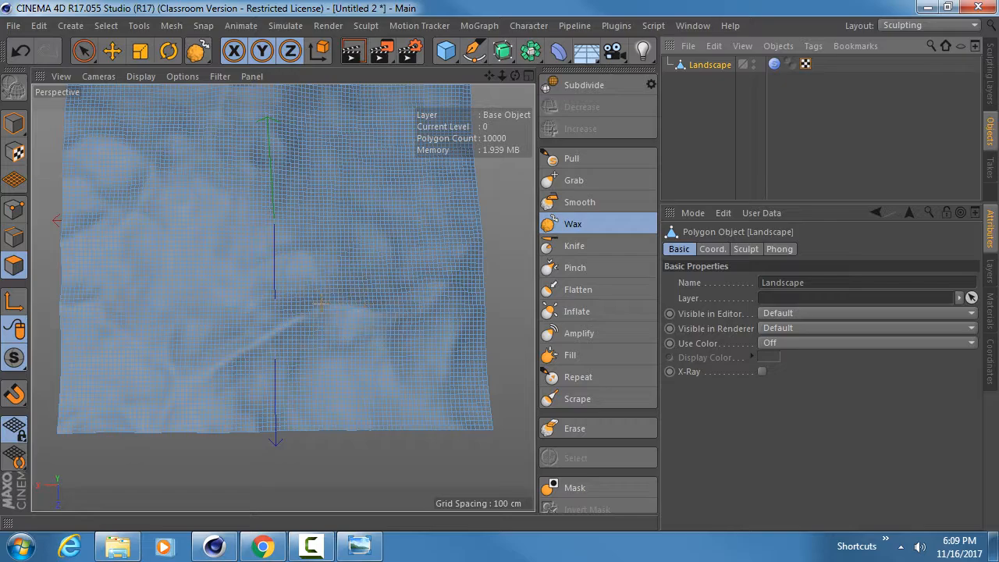
mouse_move(320, 300)
alt+mouse_down()
mouse_move(327, 235)
mouse_move(302, 303)
alt+mouse_up()
click(14, 124)
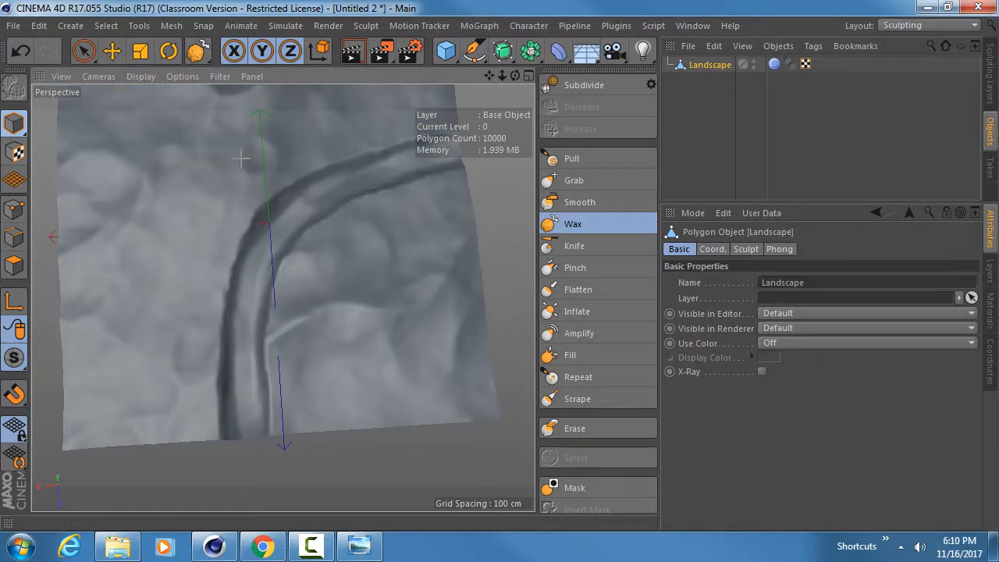
Switch to the Startup layout and put the Landscape object in polygon mode
click(928, 25)
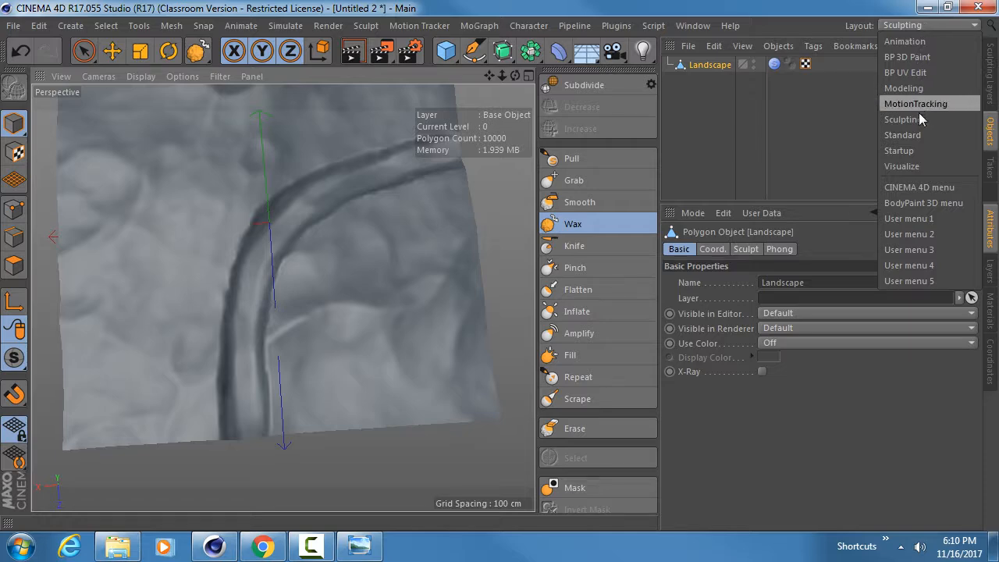
click(917, 146)
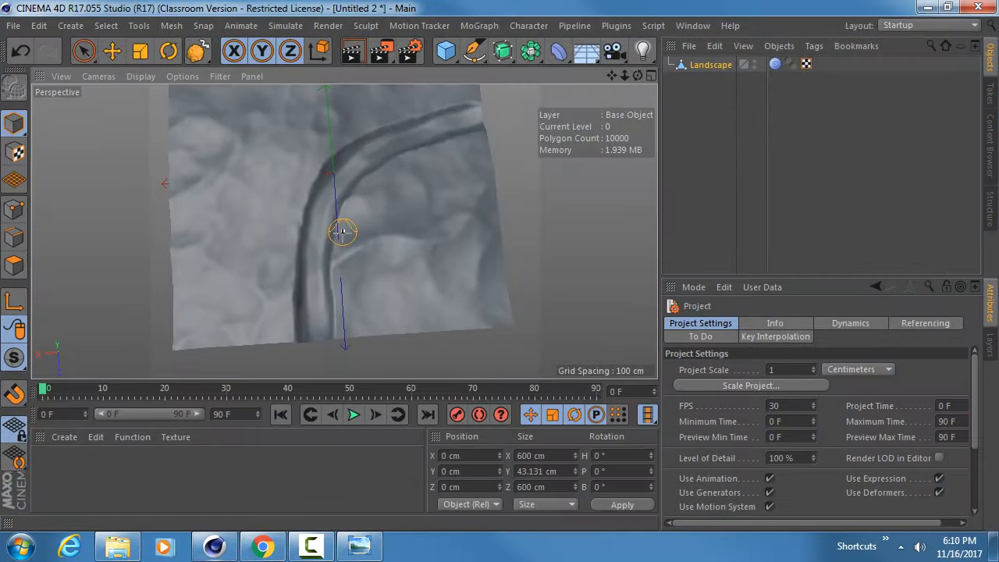
click(710, 65)
click(14, 266)
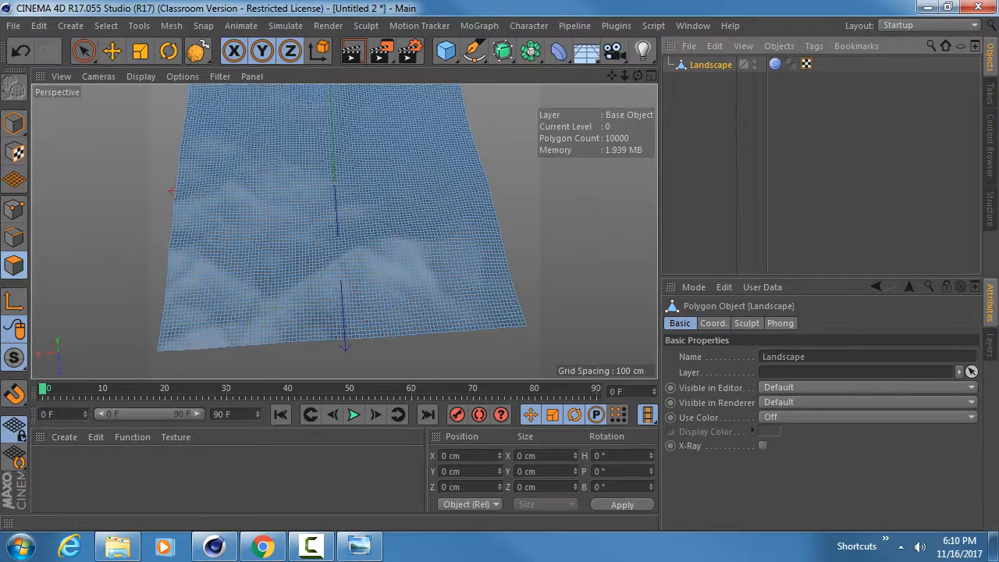
alt+drag(357, 241, 353, 238)
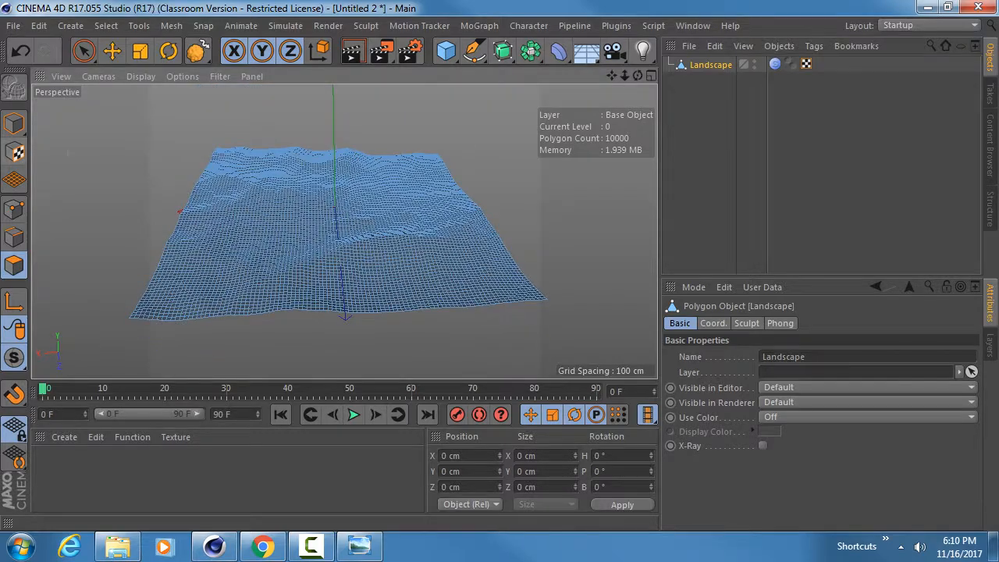
Enable Freeze on the Landscape's Sculpt tag and check the terrain in model mode
click(775, 64)
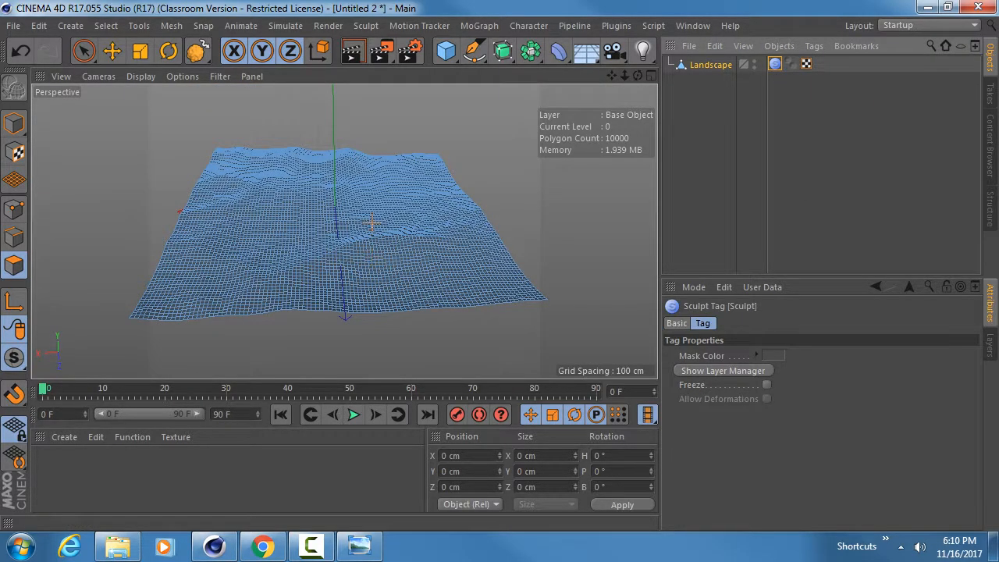
scroll(372, 224, up, 6)
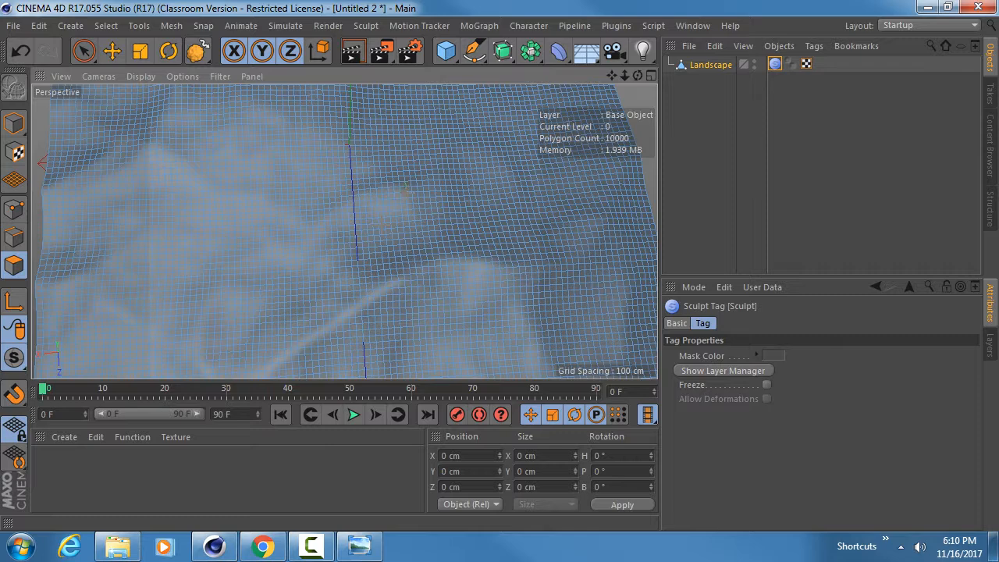
scroll(448, 211, down, 2)
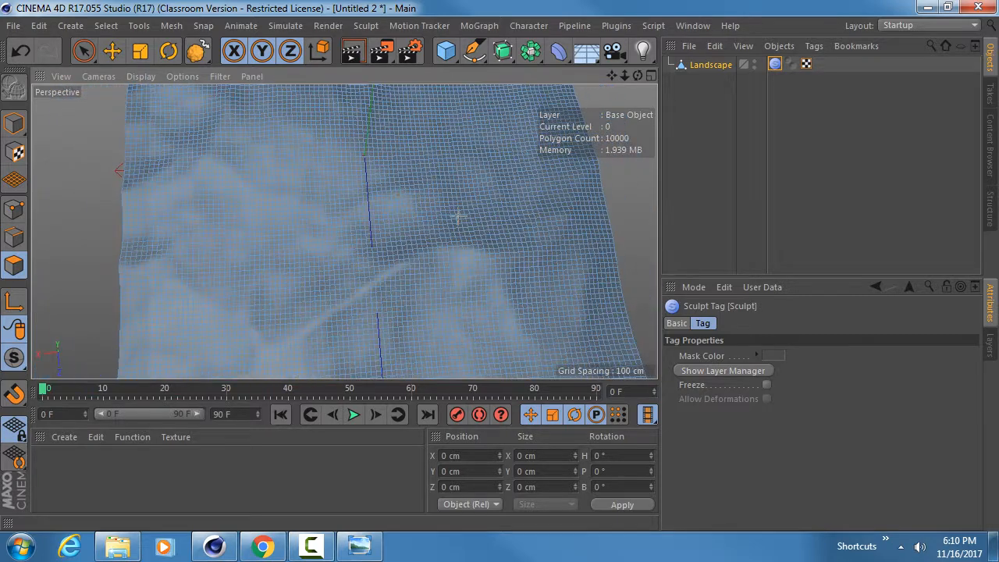
click(766, 385)
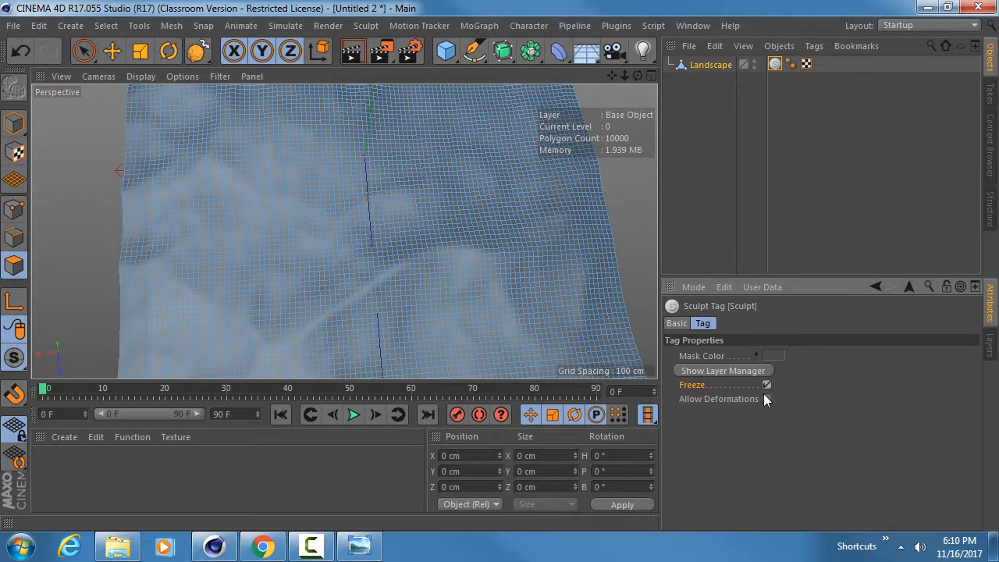
click(14, 123)
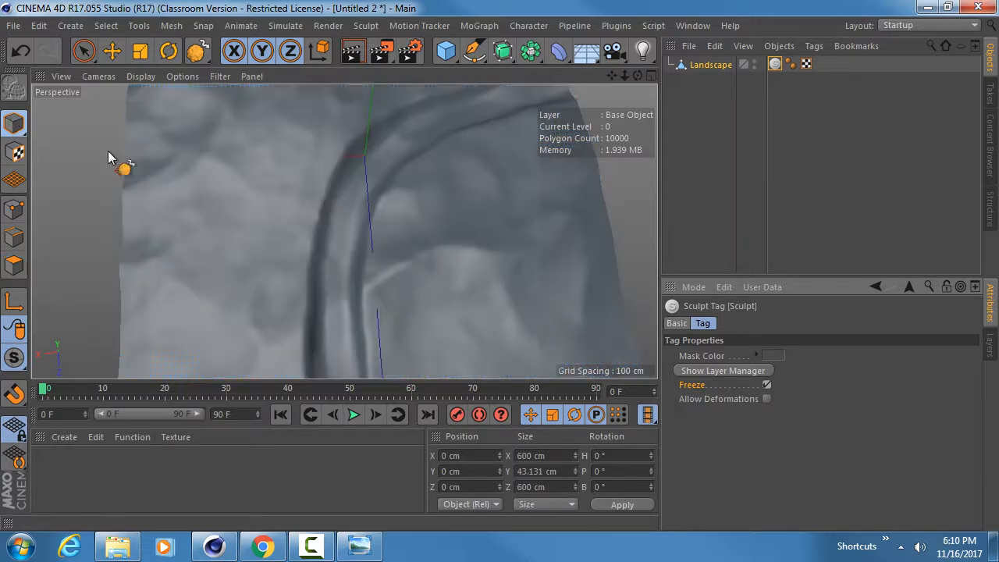
mouse_move(309, 213)
alt+mouse_down()
mouse_move(314, 147)
mouse_move(318, 216)
alt+mouse_up()
Try Allow Deformations on the frozen Sculpt tag in polygon mode, and turn off both Allow Deformations and Freeze
click(707, 64)
click(775, 64)
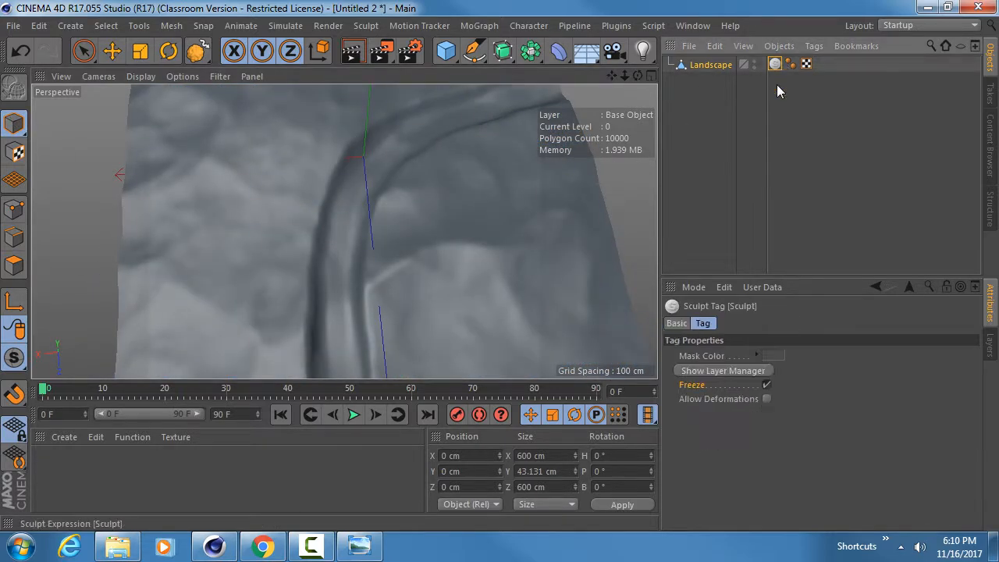
click(767, 385)
click(767, 386)
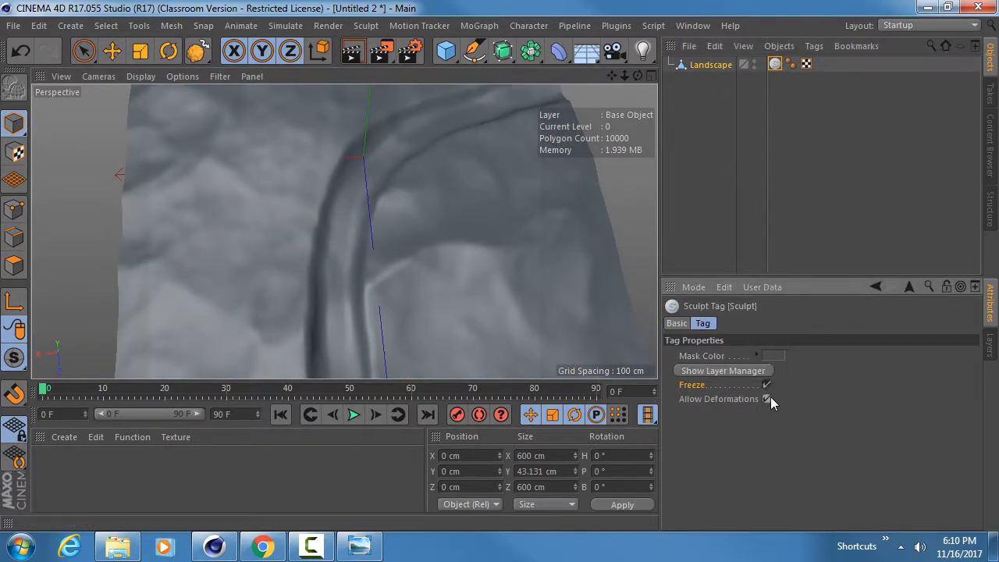
click(14, 266)
alt+drag(410, 290, 383, 195)
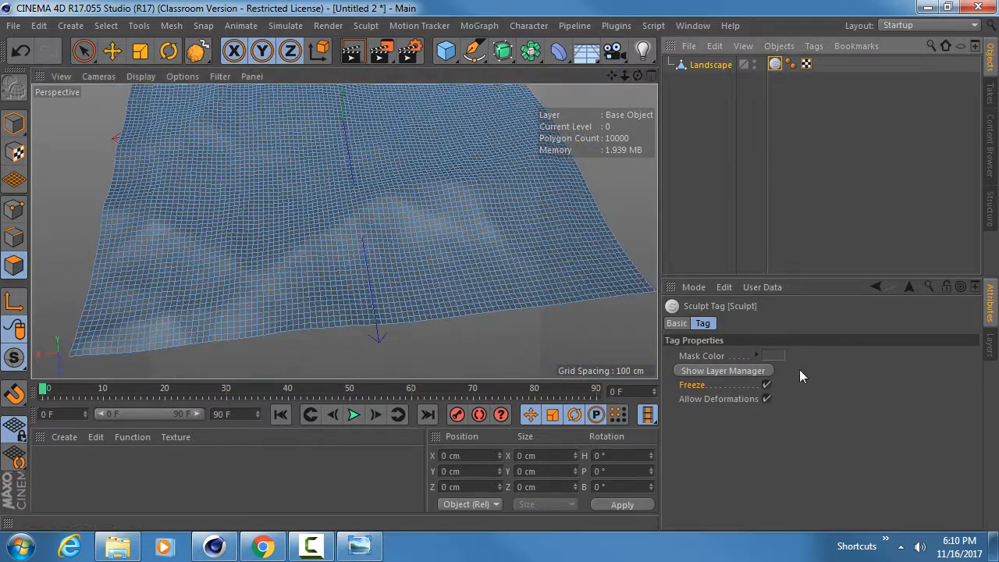
click(767, 386)
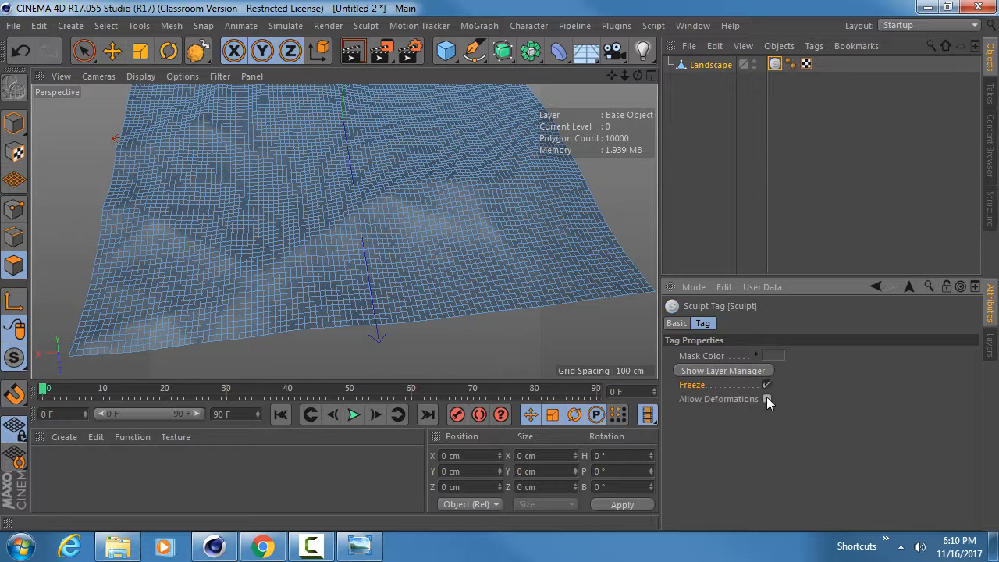
click(713, 64)
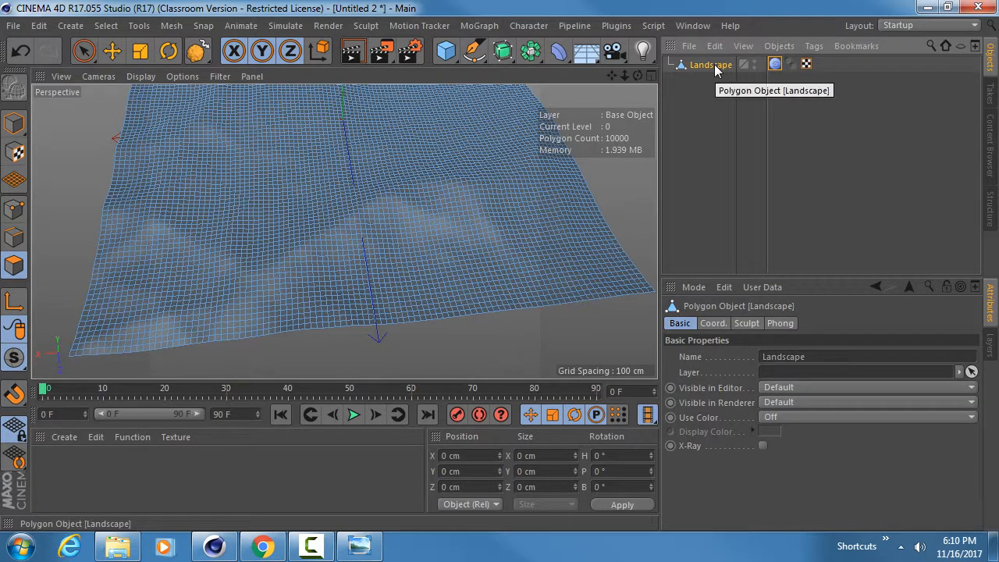
Return to the Sculpting layout, activate the Wax brush and review its full settings in an enlarged attributes area
click(919, 25)
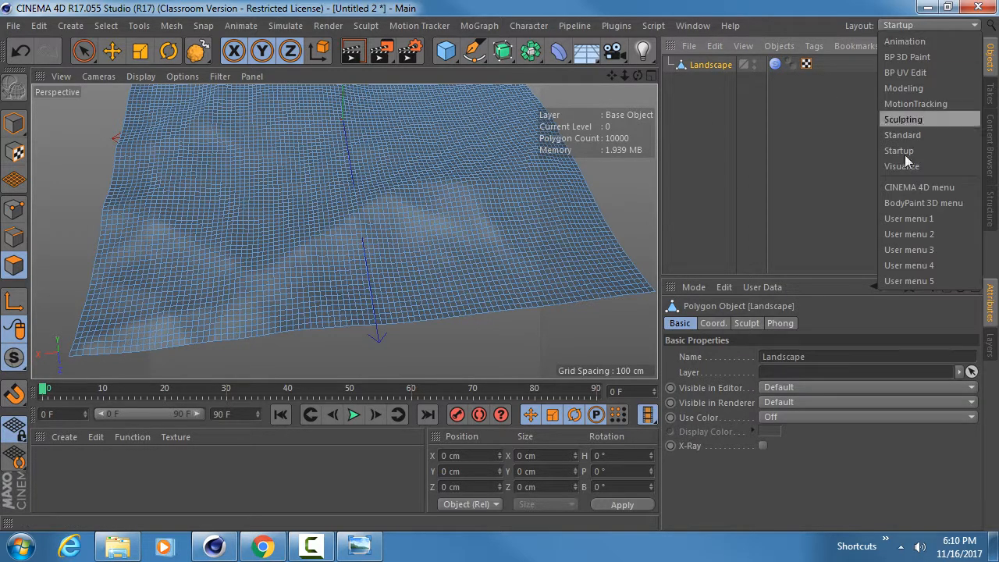
click(923, 119)
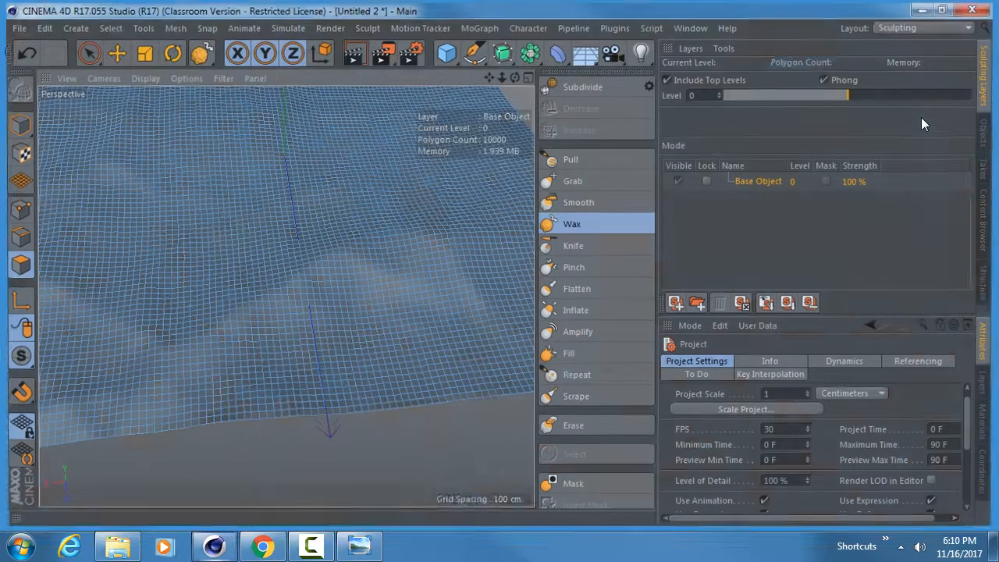
click(592, 227)
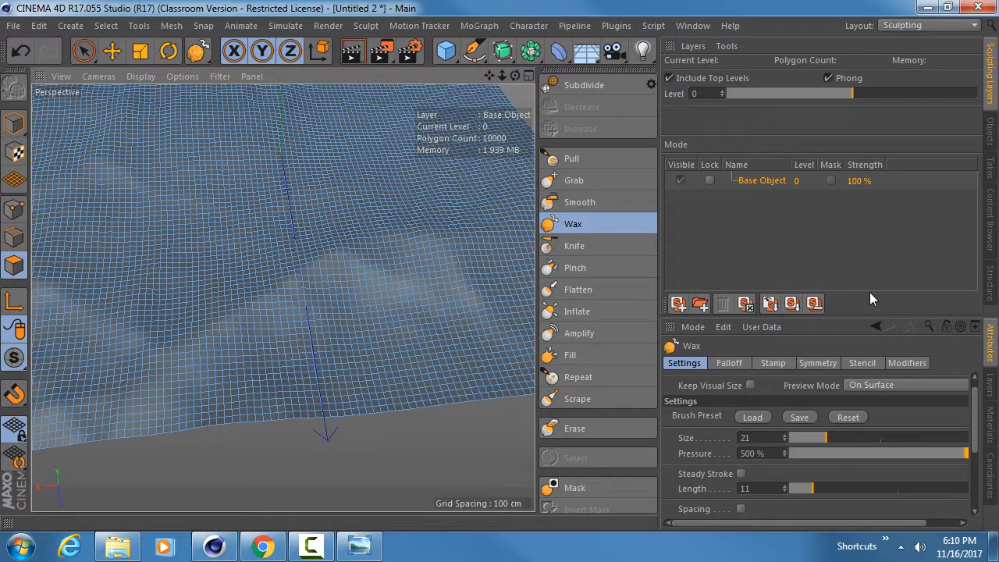
drag(856, 317, 853, 235)
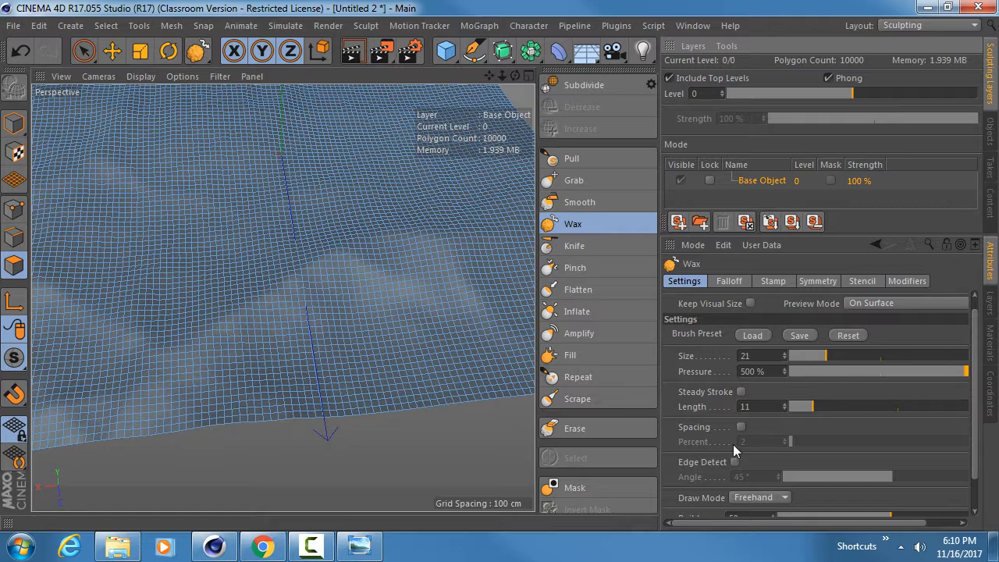
scroll(975, 328, down, 2)
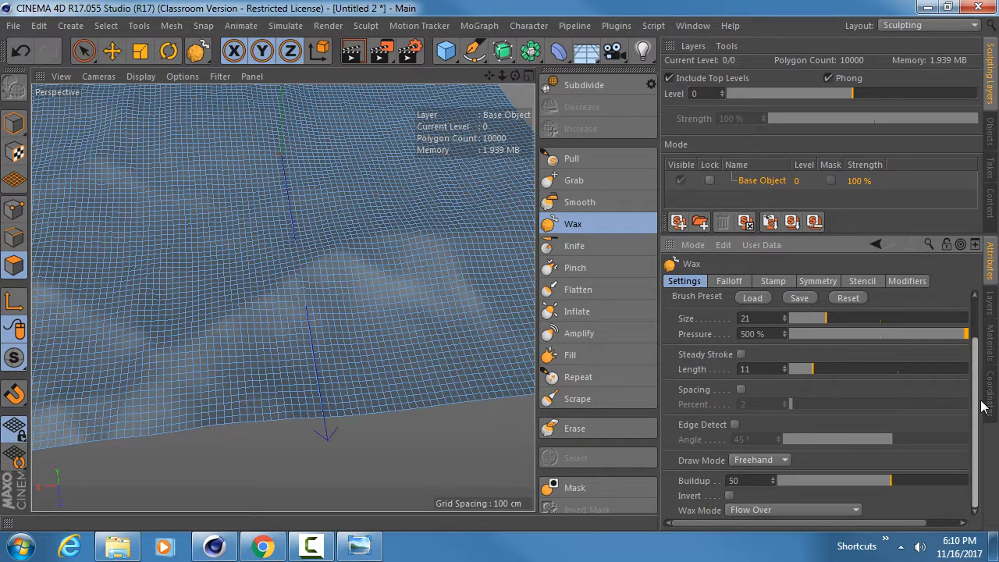
scroll(982, 405, up, 3)
Select the Landscape object and review its Sculpt tag properties
mouse_move(363, 251)
alt+mouse_down()
mouse_move(338, 211)
mouse_move(359, 224)
mouse_move(353, 205)
alt+mouse_up()
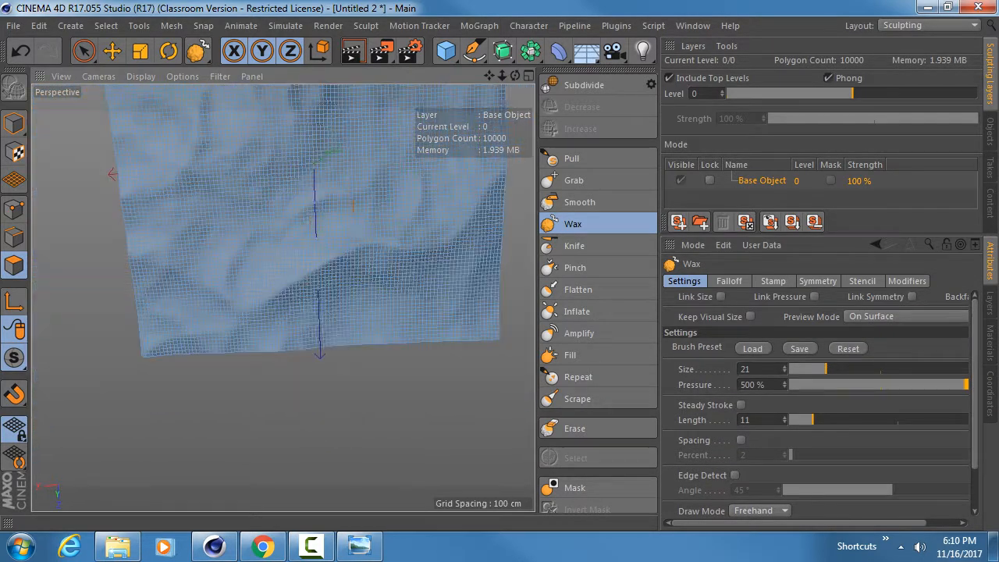
alt+drag(358, 257, 343, 270)
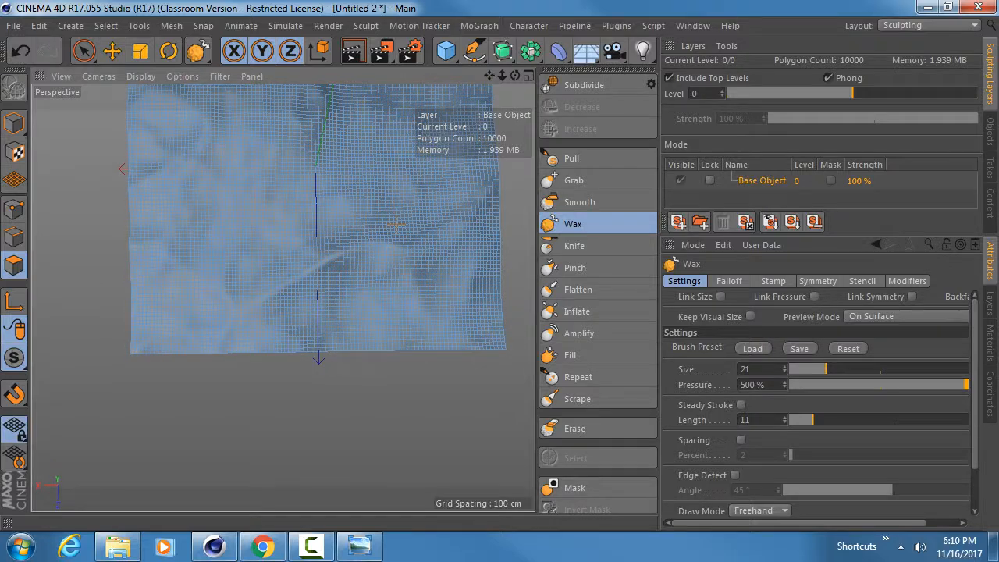
alt+middle_drag(395, 225, 384, 230)
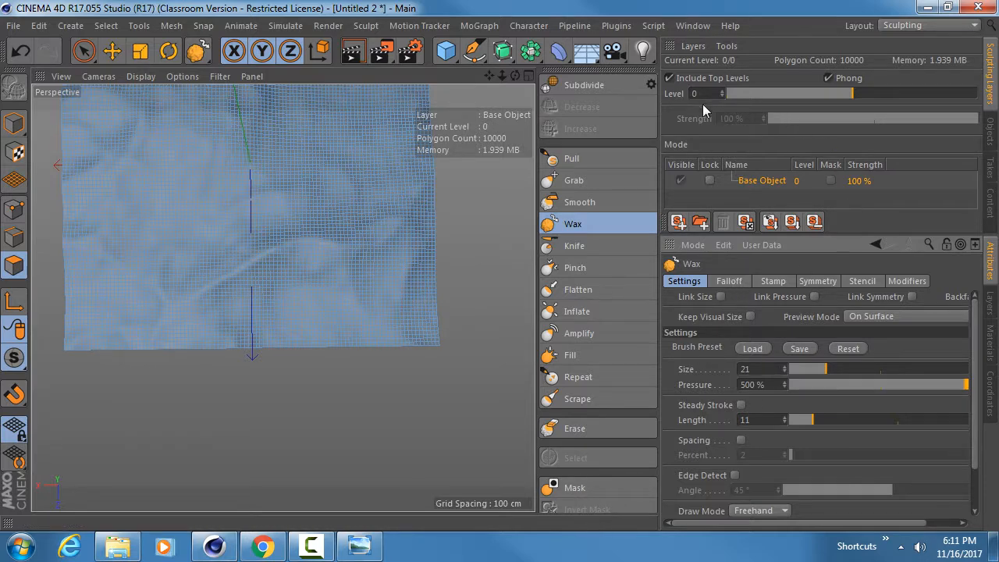
click(989, 127)
click(708, 67)
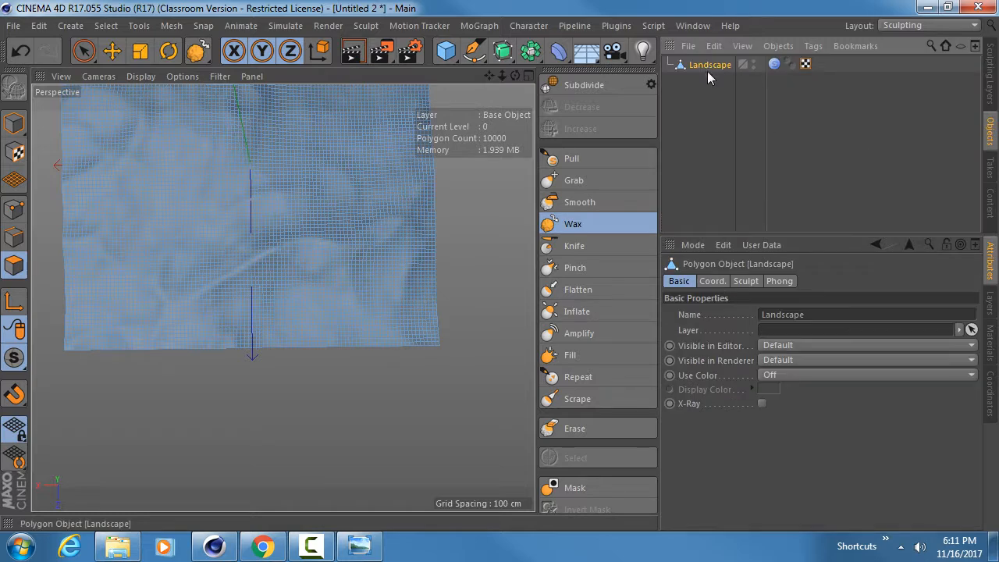
click(774, 65)
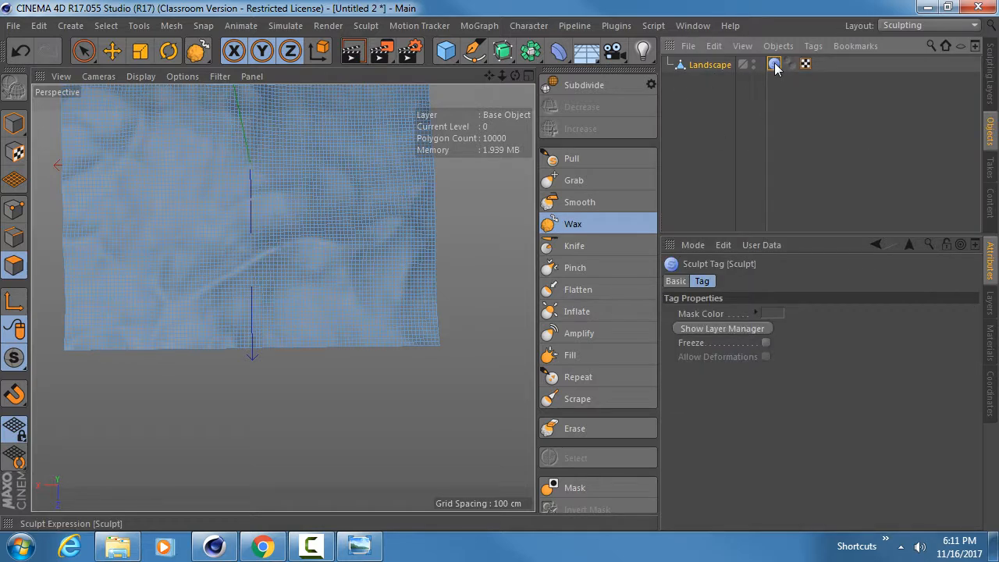
click(753, 137)
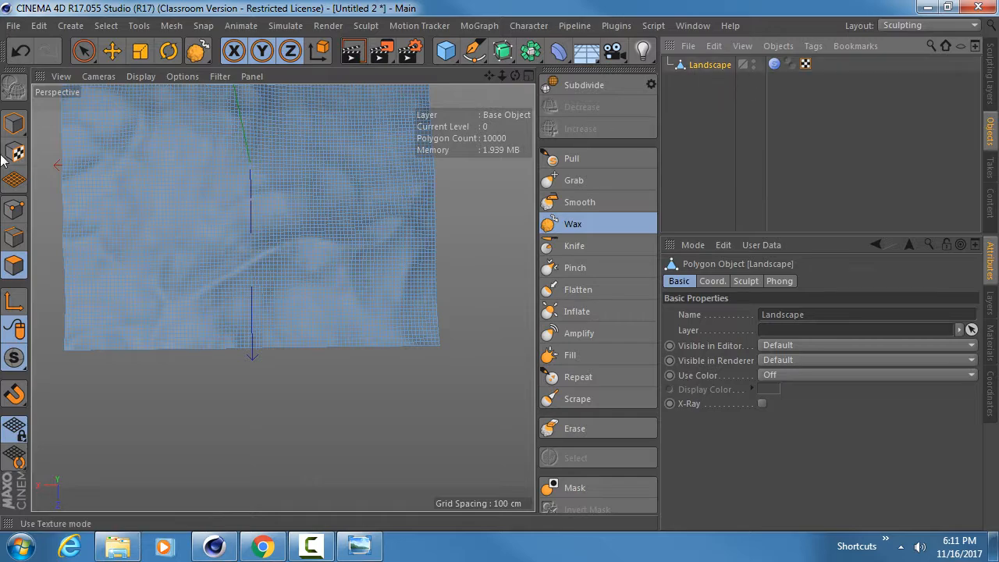
Activate Live Selection and compare the Landscape's sculpted road in model mode and polygon mode
click(16, 125)
alt+drag(310, 238, 312, 274)
click(14, 267)
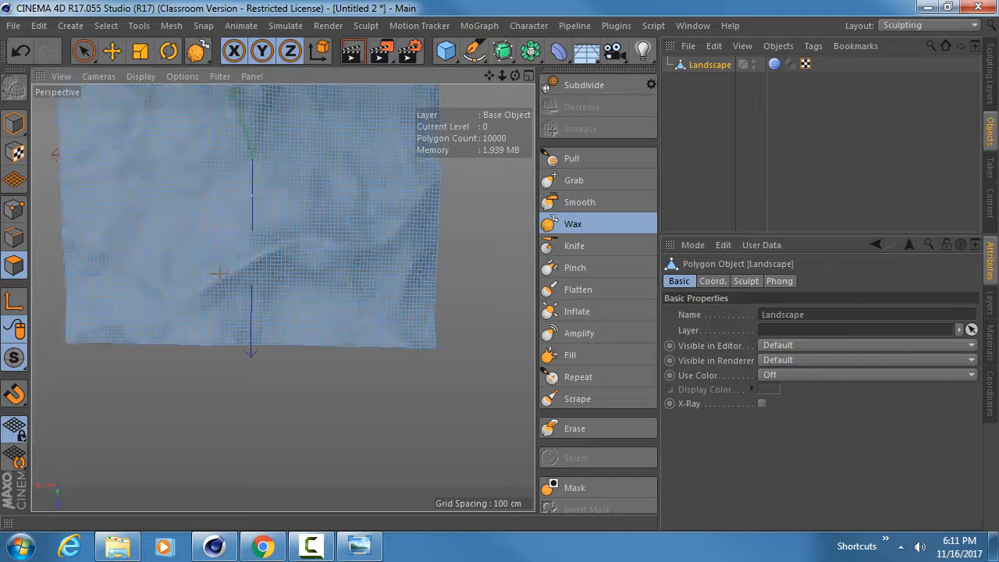
mouse_move(195, 360)
alt+mouse_down()
mouse_move(281, 296)
mouse_move(237, 360)
alt+mouse_up()
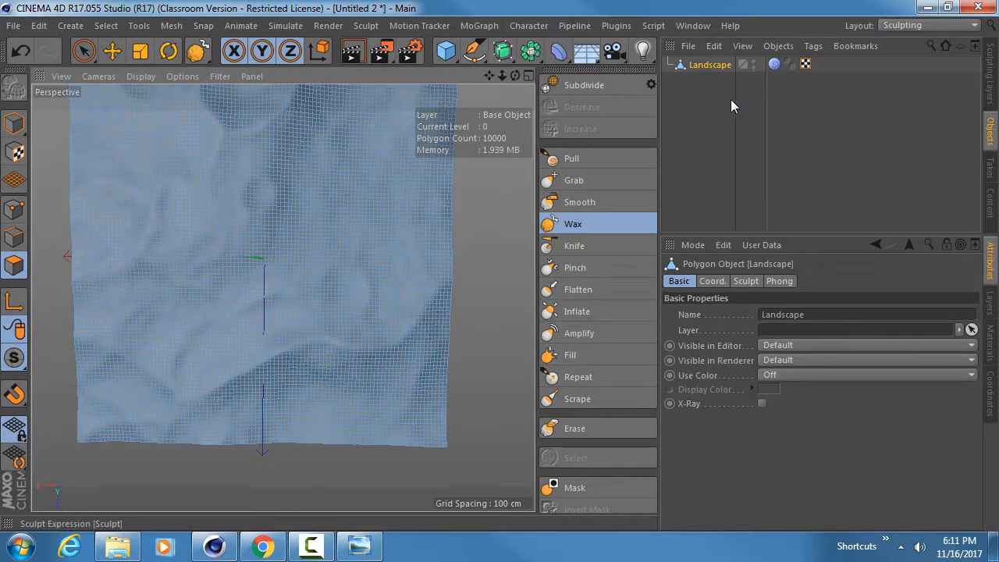
click(83, 50)
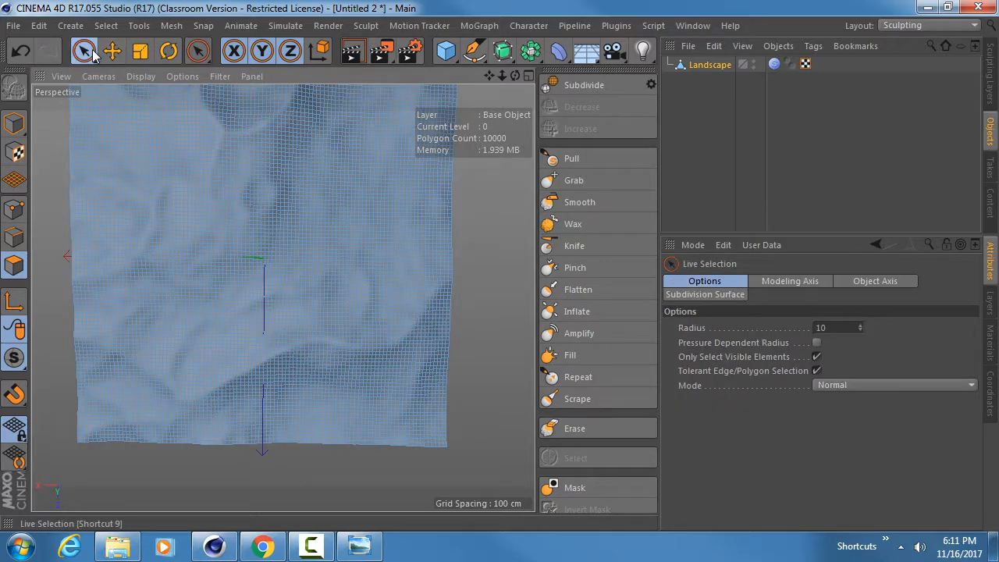
mouse_move(294, 355)
alt+mouse_down()
mouse_move(314, 297)
mouse_move(314, 244)
alt+mouse_up()
alt+drag(283, 361, 238, 322)
click(9, 119)
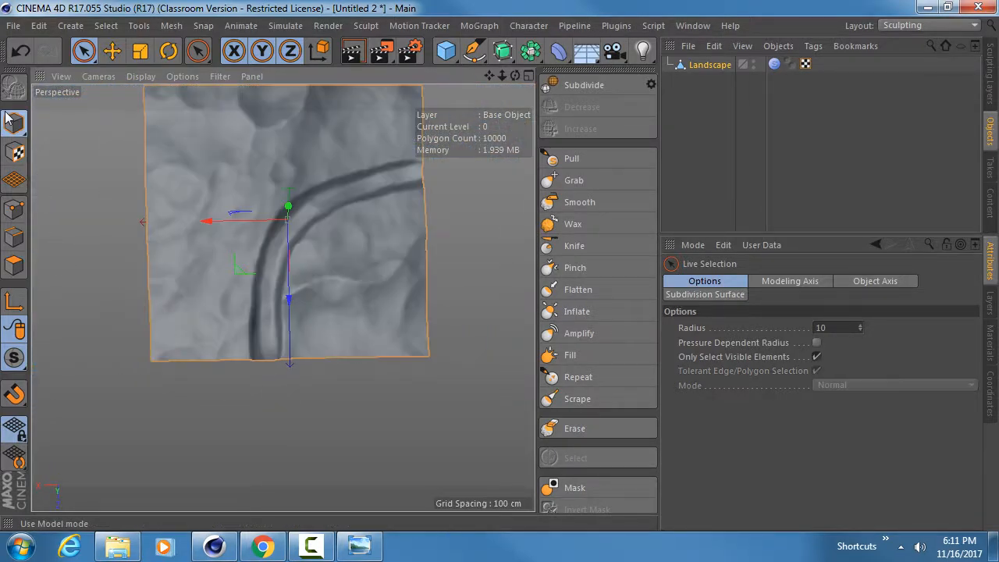
click(14, 266)
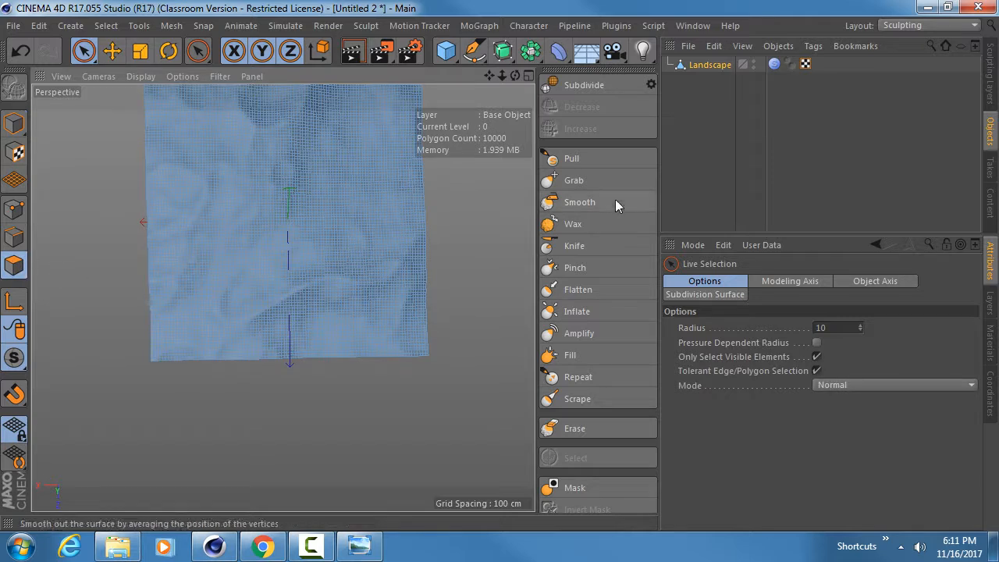
Convert the sculpted Landscape with Current State to Object, select the new copy and hide the original
click(772, 64)
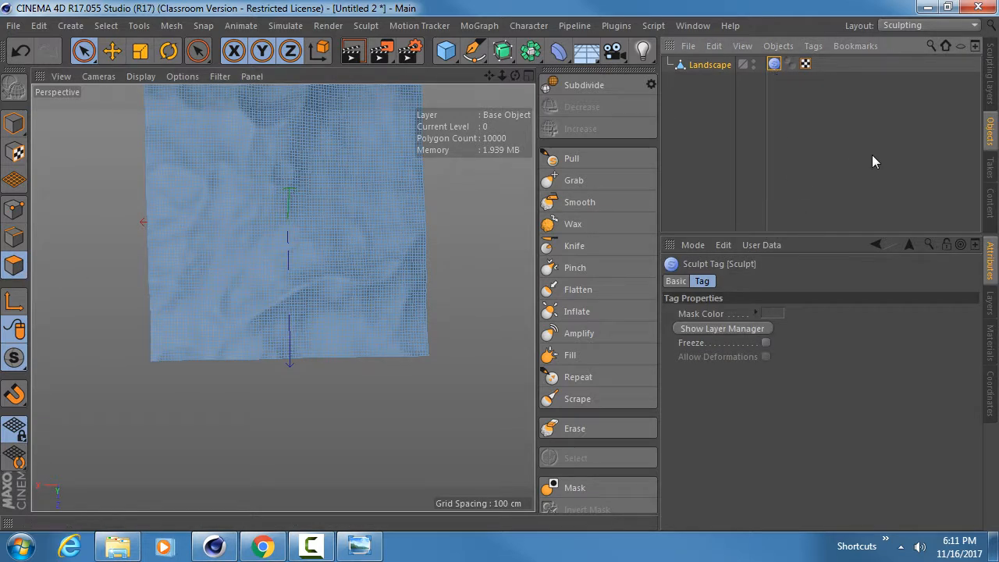
right_click(715, 70)
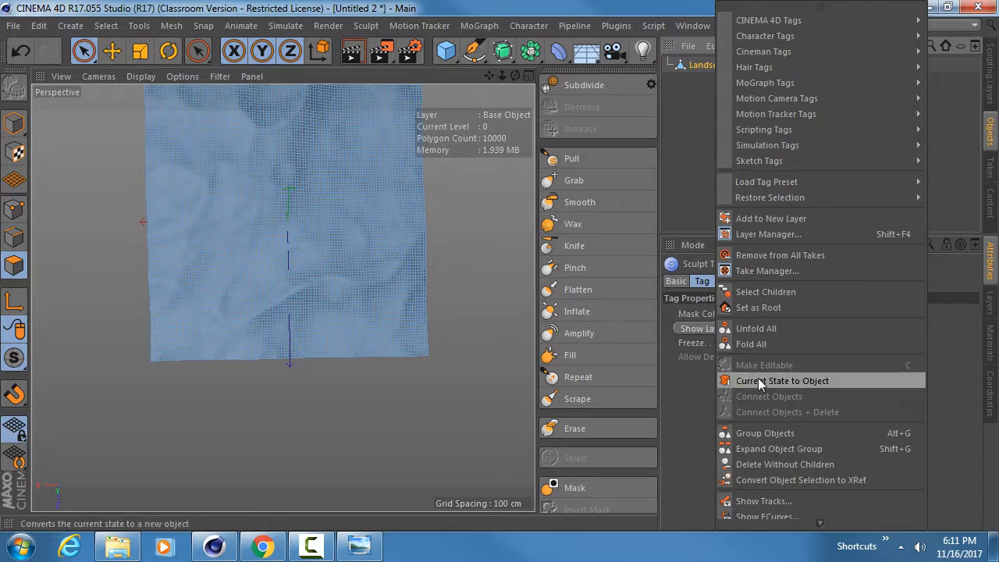
click(760, 380)
click(710, 80)
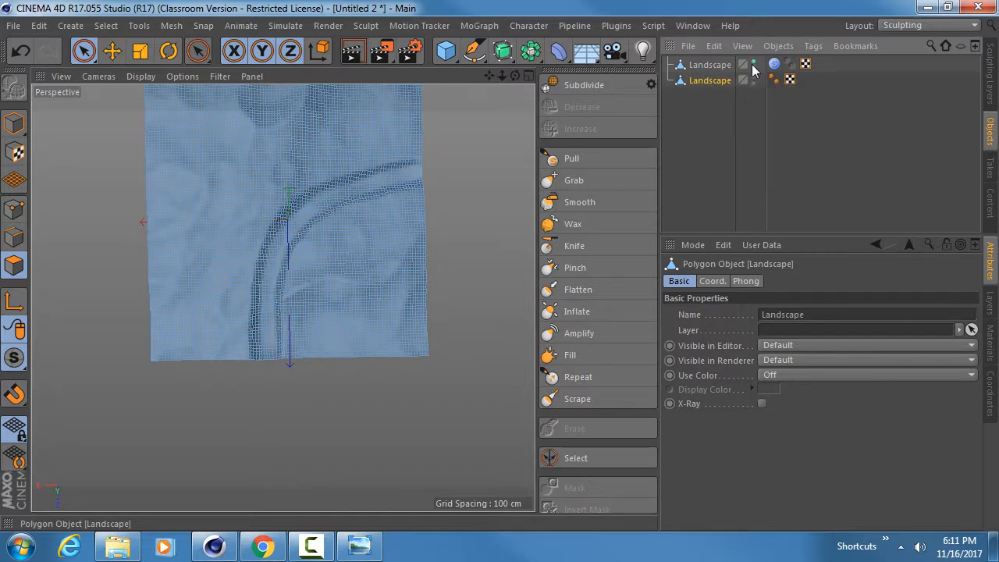
Switch to the Standard layout and inspect the road band on the converted Landscape's mesh
click(945, 27)
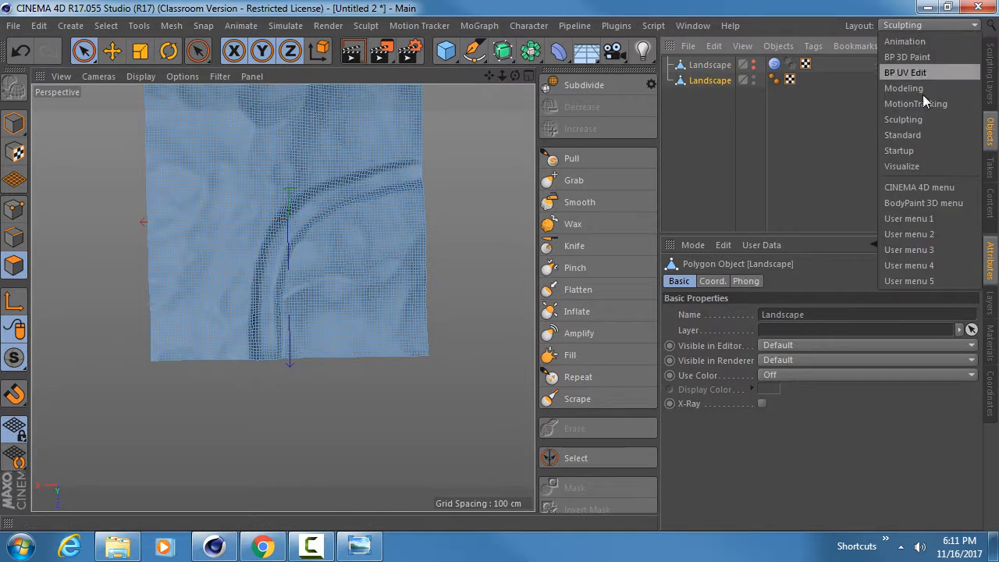
click(917, 135)
alt+drag(341, 220, 336, 136)
alt+right_drag(332, 212, 413, 187)
alt+drag(411, 236, 479, 203)
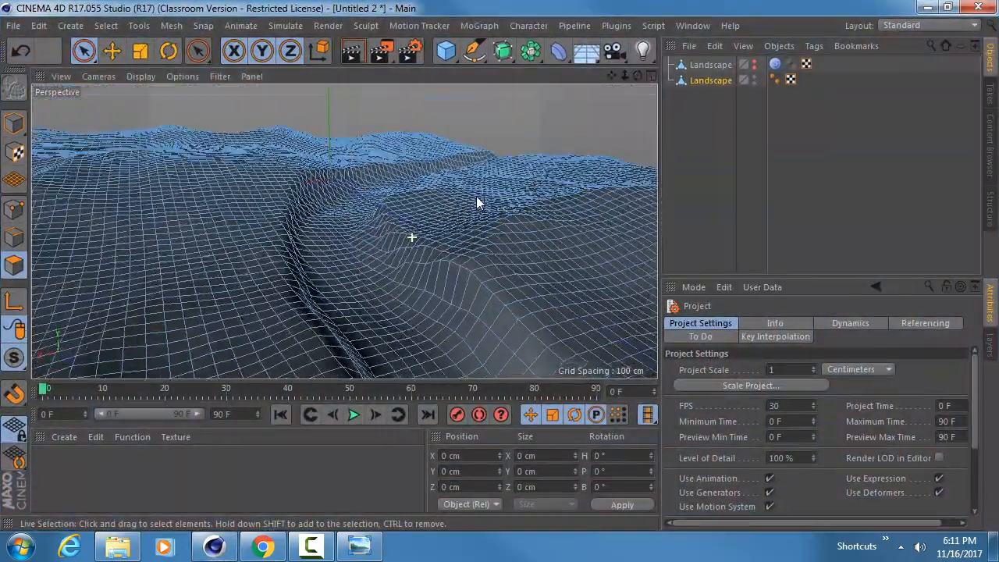
alt+right_drag(479, 203, 390, 236)
alt+drag(390, 237, 401, 186)
alt+drag(338, 237, 383, 203)
alt+middle_drag(383, 203, 362, 343)
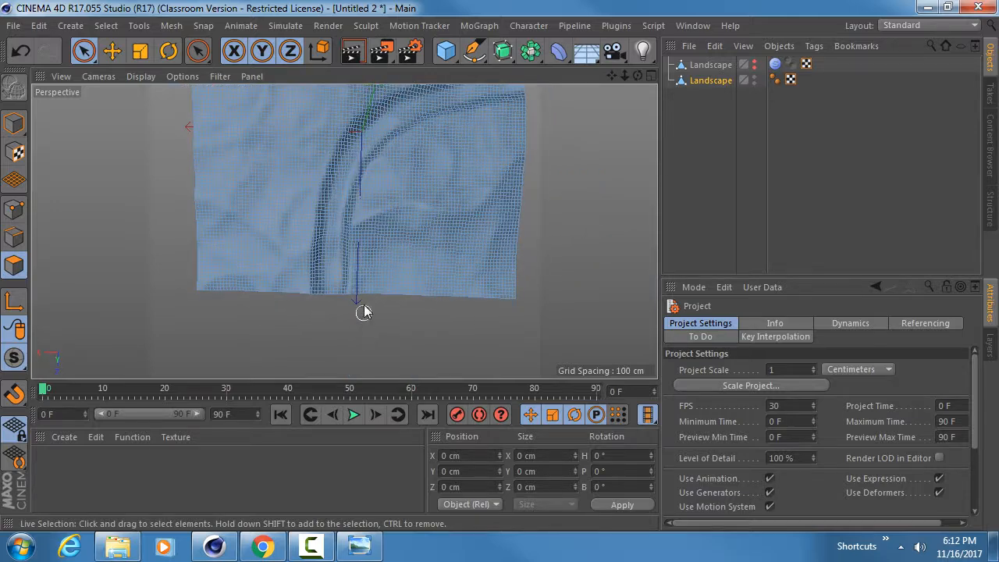
Paint a polygon selection over the whole terrain area inside the road's bend
mouse_move(364, 313)
mouse_down()
mouse_move(367, 226)
mouse_move(377, 219)
mouse_up()
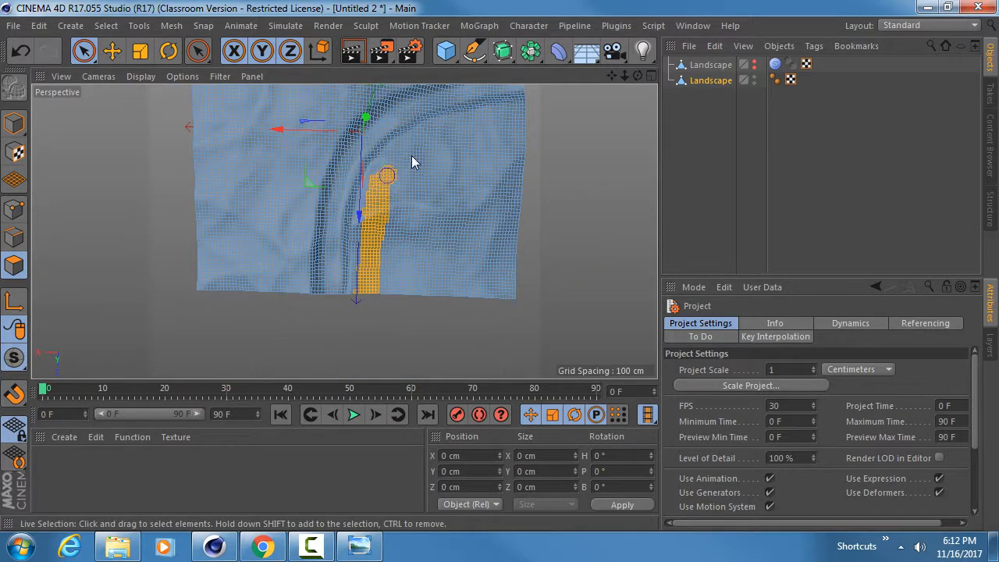
drag(414, 162, 385, 172)
mouse_move(463, 138)
mouse_down()
mouse_move(495, 125)
mouse_move(393, 181)
mouse_move(423, 206)
mouse_move(484, 156)
mouse_move(455, 165)
mouse_move(486, 156)
mouse_move(471, 179)
mouse_move(458, 272)
mouse_move(504, 267)
mouse_move(528, 174)
mouse_move(509, 236)
mouse_move(472, 261)
mouse_up()
scroll(482, 326, up, 3)
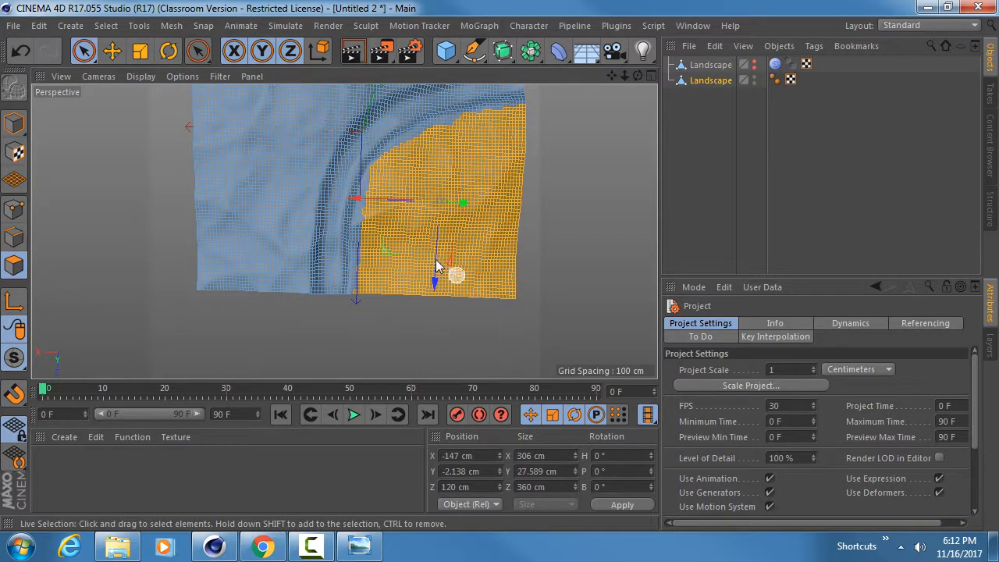
Extend the polygon selection across the road's outer side, along the terrain's outer edge and far corner
scroll(445, 272, down, 2)
mouse_move(315, 297)
mouse_down()
mouse_move(289, 292)
mouse_move(267, 303)
mouse_move(236, 294)
mouse_move(208, 259)
mouse_move(211, 194)
mouse_up()
alt+middle_drag(235, 154, 233, 254)
mouse_move(206, 105)
shift+mouse_down()
mouse_move(215, 100)
mouse_move(227, 124)
mouse_move(163, 201)
mouse_move(347, 119)
shift+mouse_up()
right_click(252, 201)
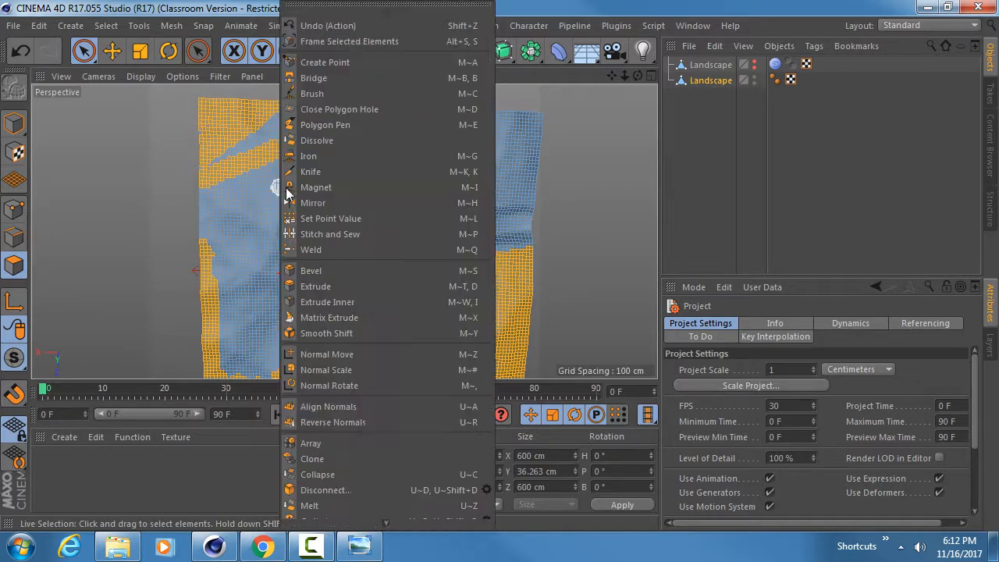
key(Escape)
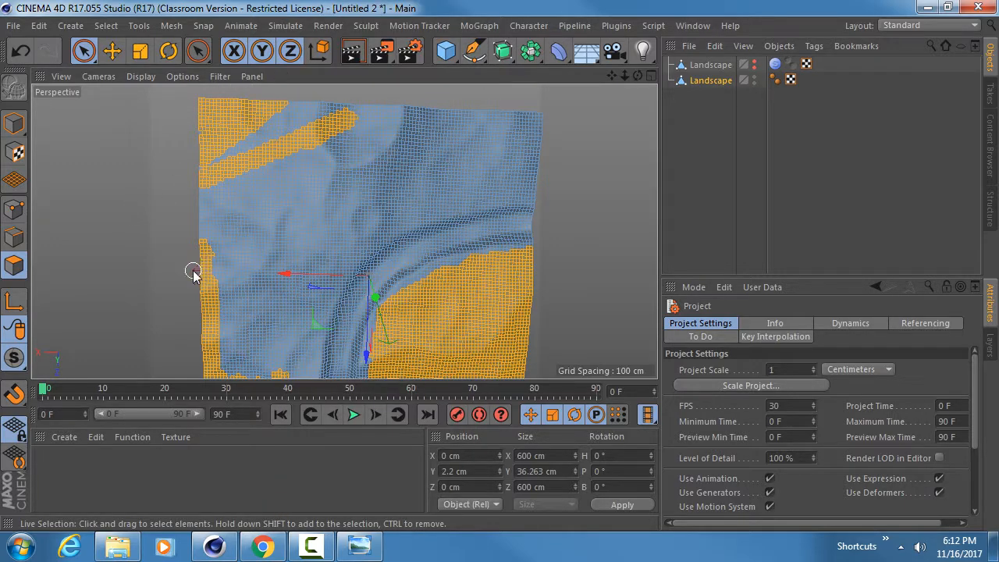
Fill in the polygon selection over the remaining terrain outside the bend, leaving the road band unselected
shift+drag(194, 272, 247, 190)
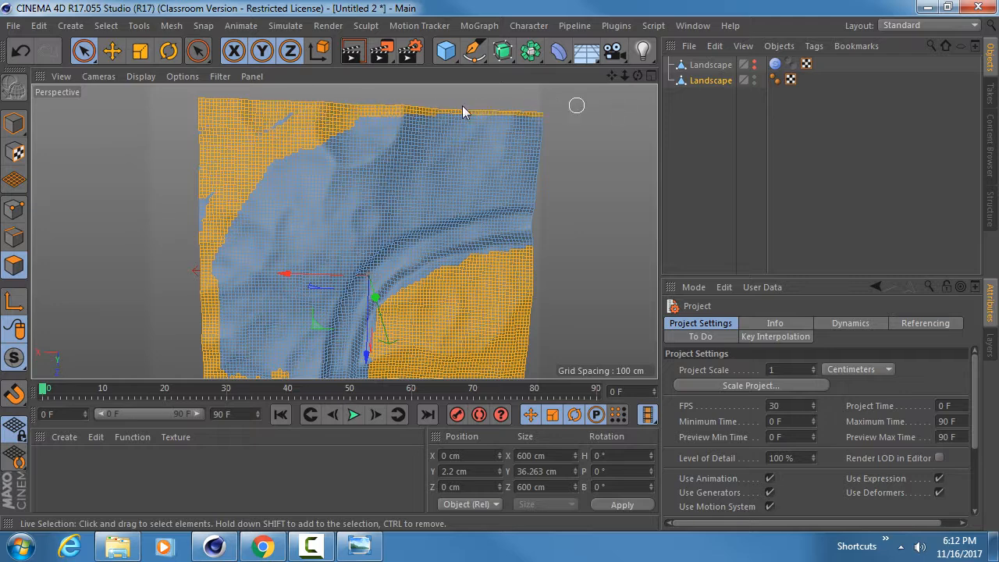
mouse_move(462, 105)
shift+mouse_down()
mouse_move(397, 148)
mouse_move(439, 181)
mouse_move(383, 151)
mouse_move(398, 117)
shift+mouse_up()
mouse_move(242, 161)
shift+mouse_down()
mouse_move(237, 171)
mouse_move(341, 149)
mouse_move(323, 161)
mouse_move(377, 174)
mouse_move(414, 196)
mouse_move(417, 210)
mouse_move(282, 291)
mouse_move(227, 272)
shift+mouse_up()
alt+drag(323, 211, 307, 286)
shift+drag(352, 199, 399, 122)
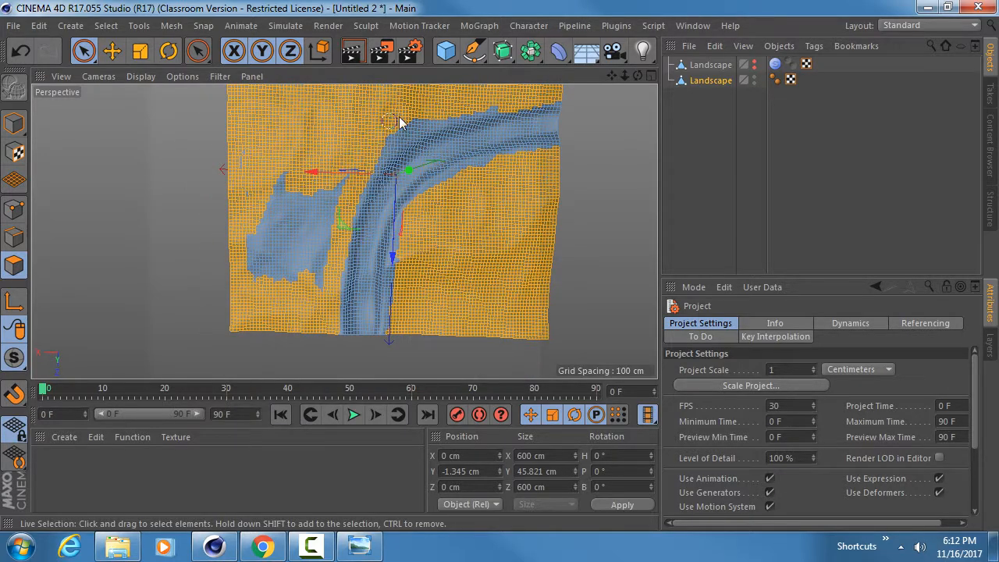
mouse_move(349, 170)
shift+mouse_down()
mouse_move(312, 249)
mouse_move(317, 288)
mouse_move(278, 294)
mouse_move(278, 222)
shift+mouse_up()
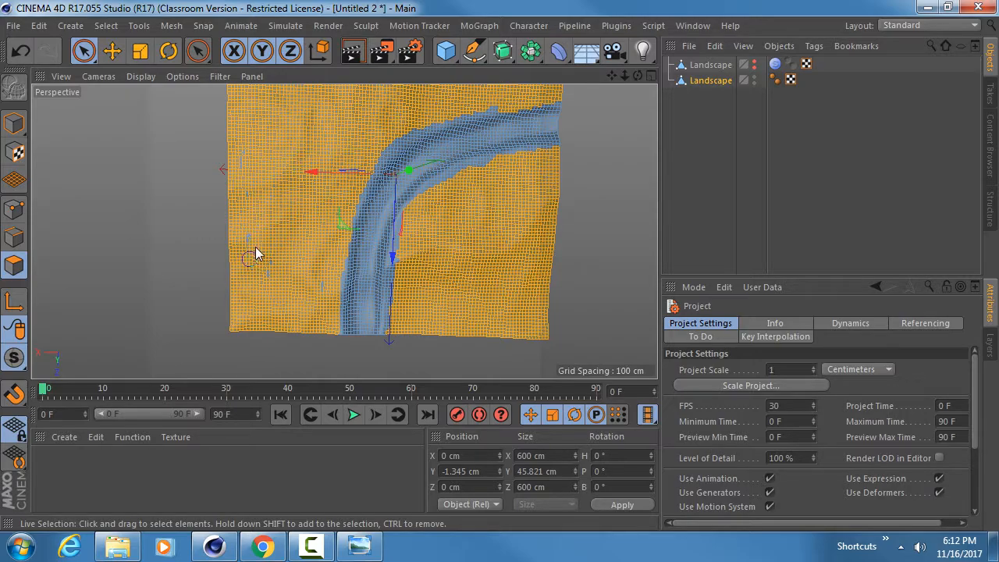
Store the selected polygons with Set Selection and name the selection tag Tree Area Selection
alt+drag(279, 285, 293, 171)
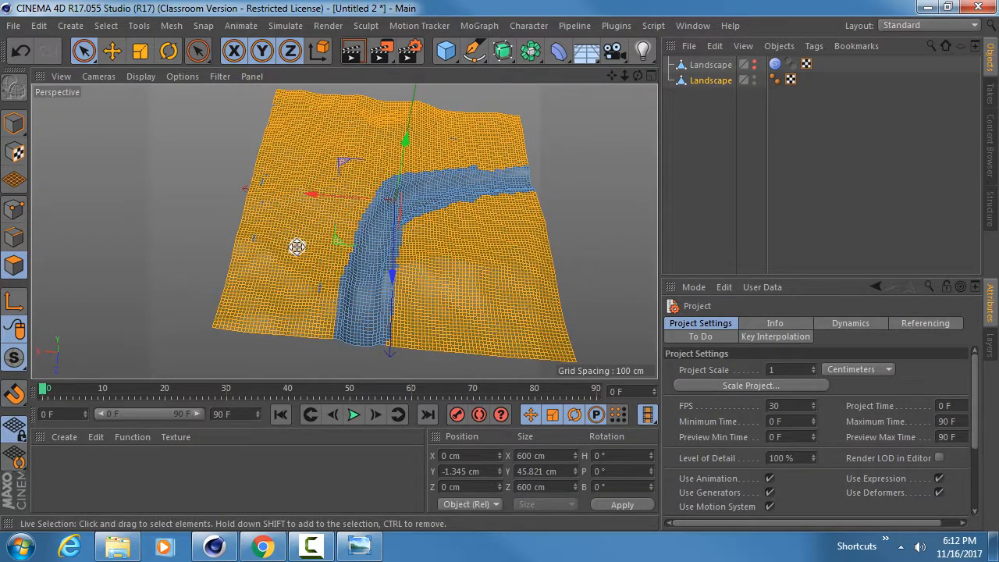
middle_click(297, 245)
middle_click(143, 147)
alt+right_drag(356, 241, 388, 237)
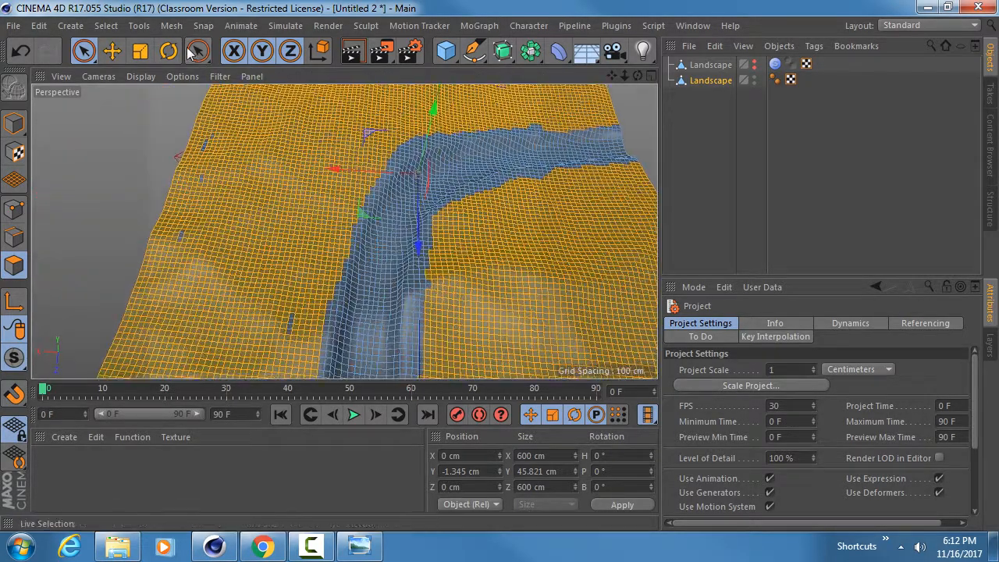
click(104, 26)
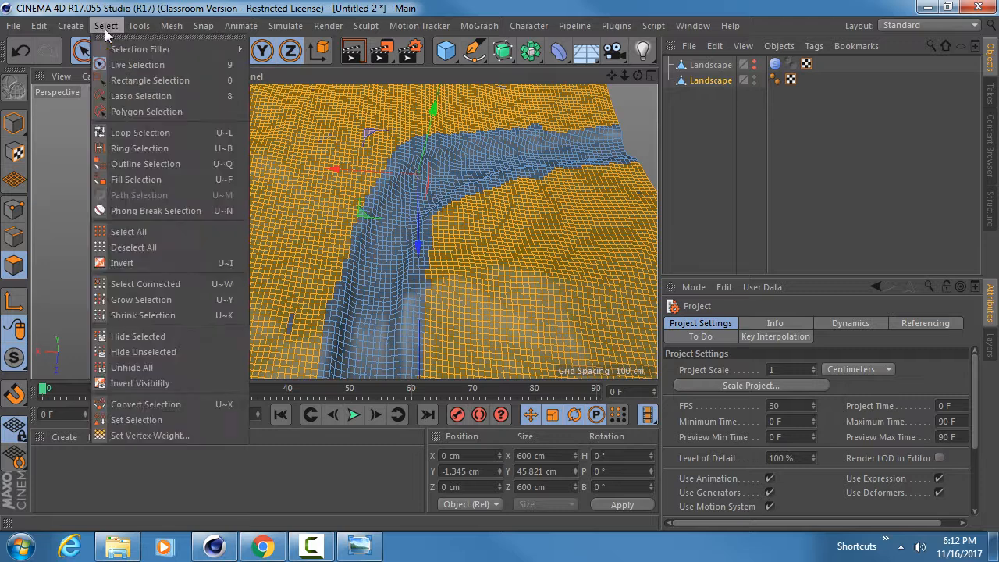
click(175, 419)
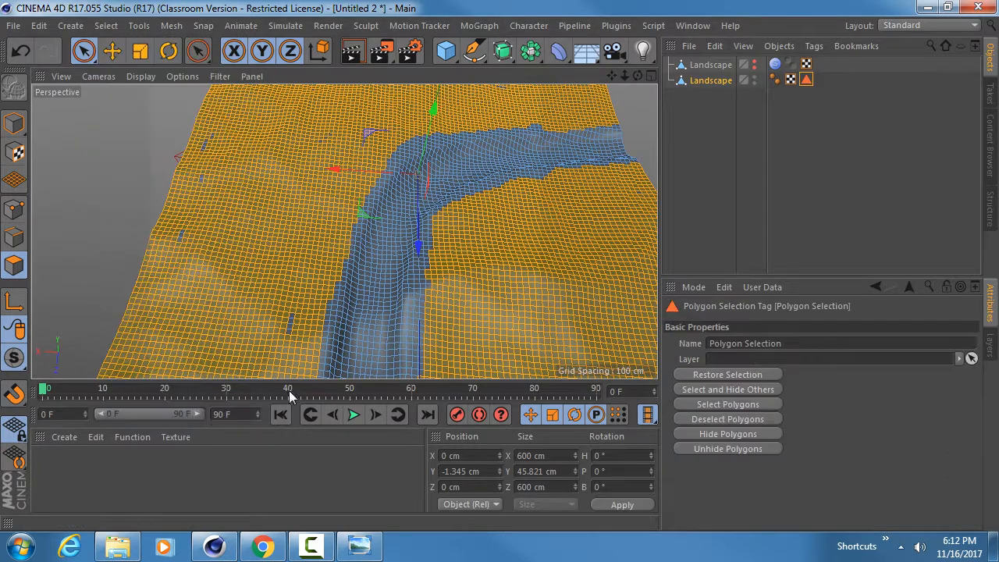
click(803, 344)
text(Tree Area Selec)
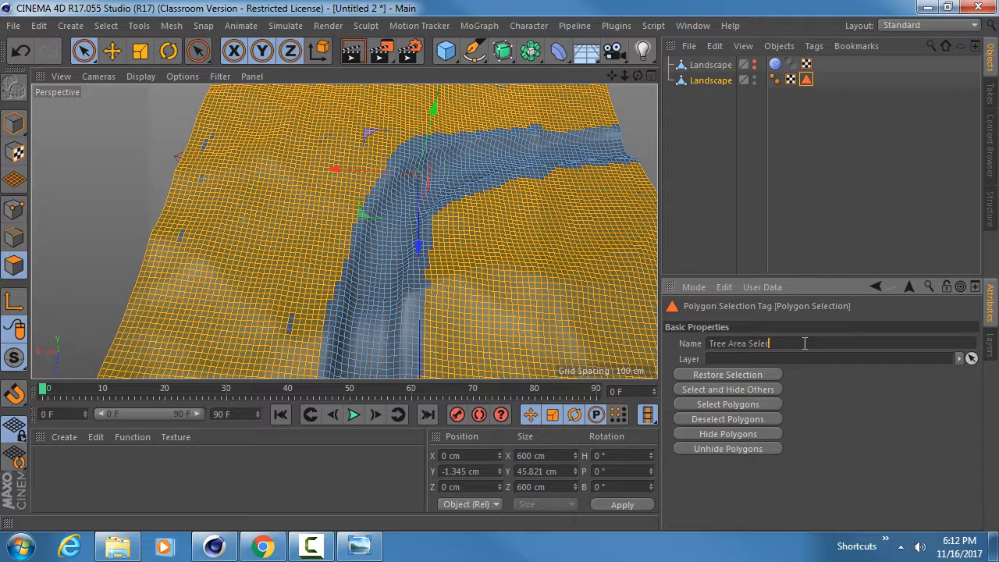
text(tion)
key(Return)
alt+drag(445, 241, 445, 184)
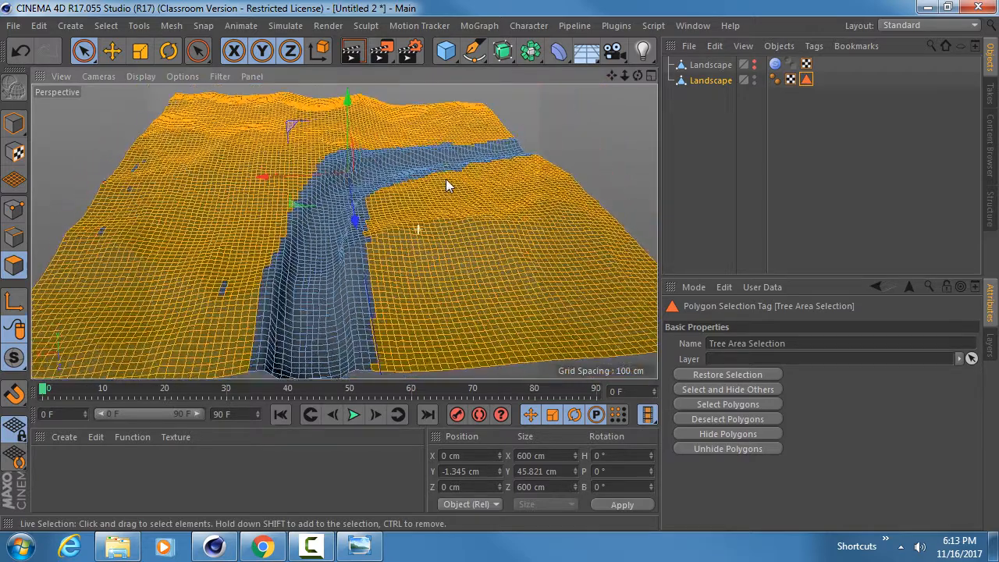
Add a Cone at the origin and hide the converted Landscape
click(449, 53)
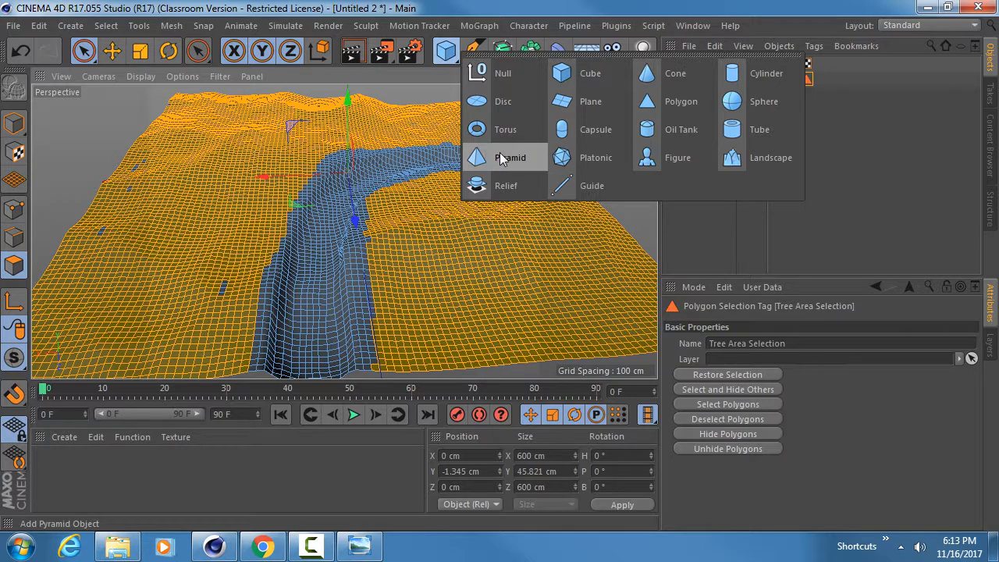
click(658, 78)
scroll(355, 176, up, 2)
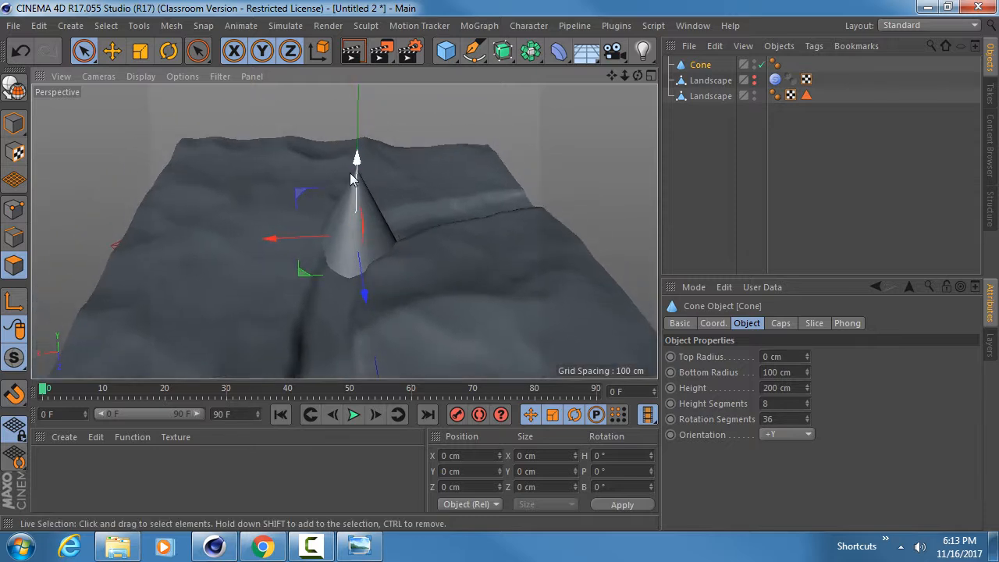
drag(351, 180, 356, 86)
key(ctrl+z)
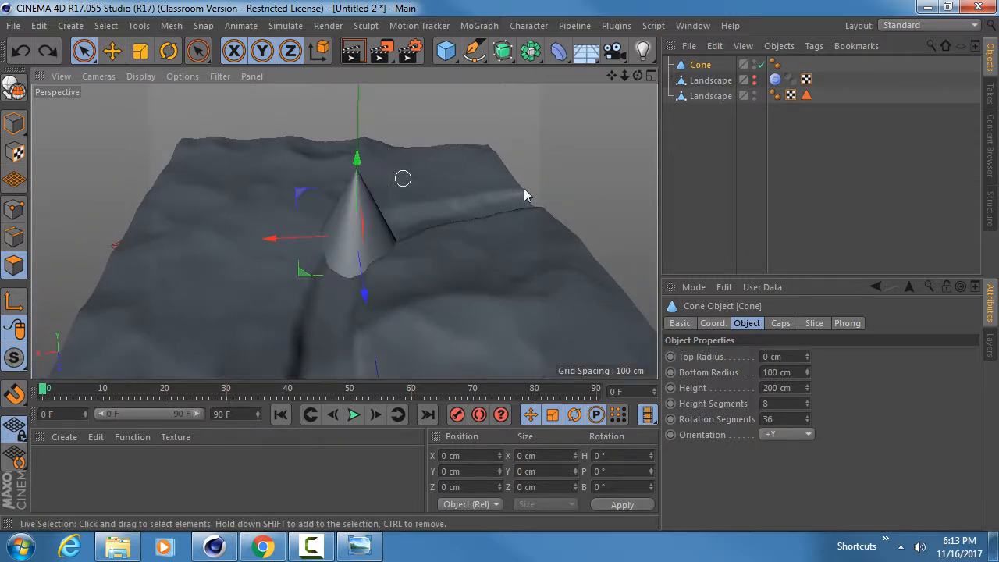
click(754, 93)
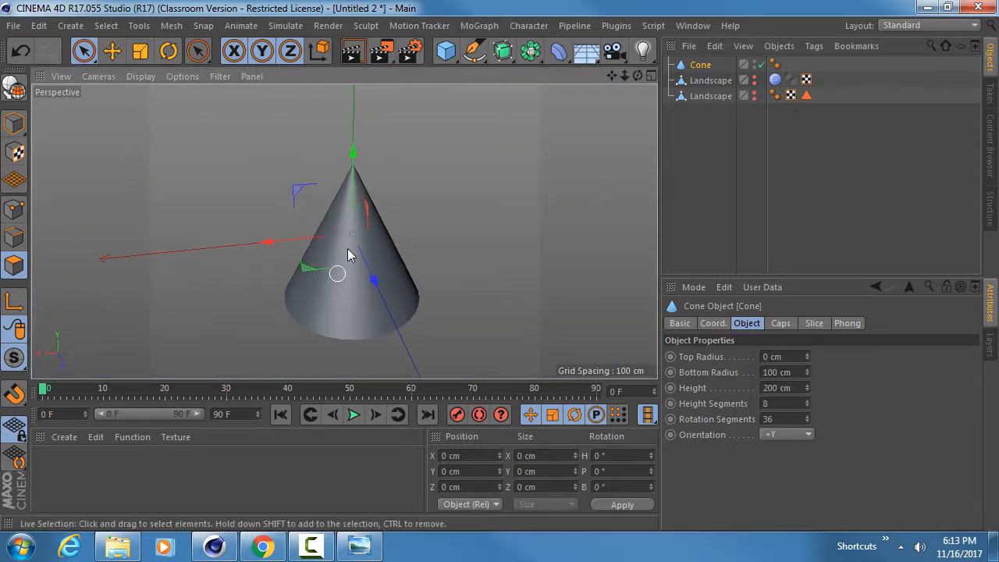
Scale the cone down uniformly to about 77 cm and switch to model mode
alt+middle_drag(342, 287, 366, 225)
key(t)
drag(499, 184, 295, 202)
click(14, 123)
alt+right_drag(365, 193, 420, 177)
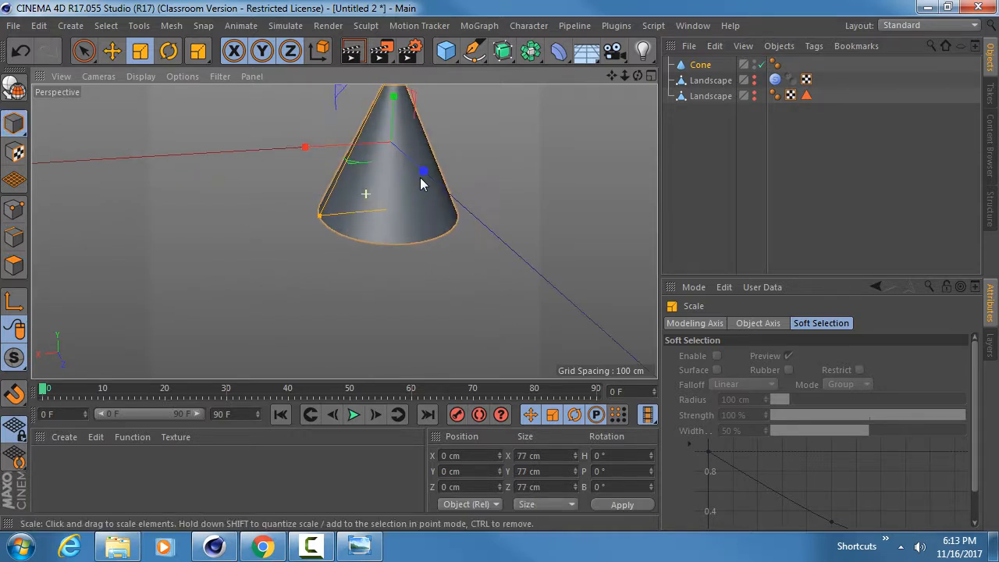
Switch the viewport display to shading with lines so the cone's segments are drawn on its surface
click(141, 75)
click(156, 112)
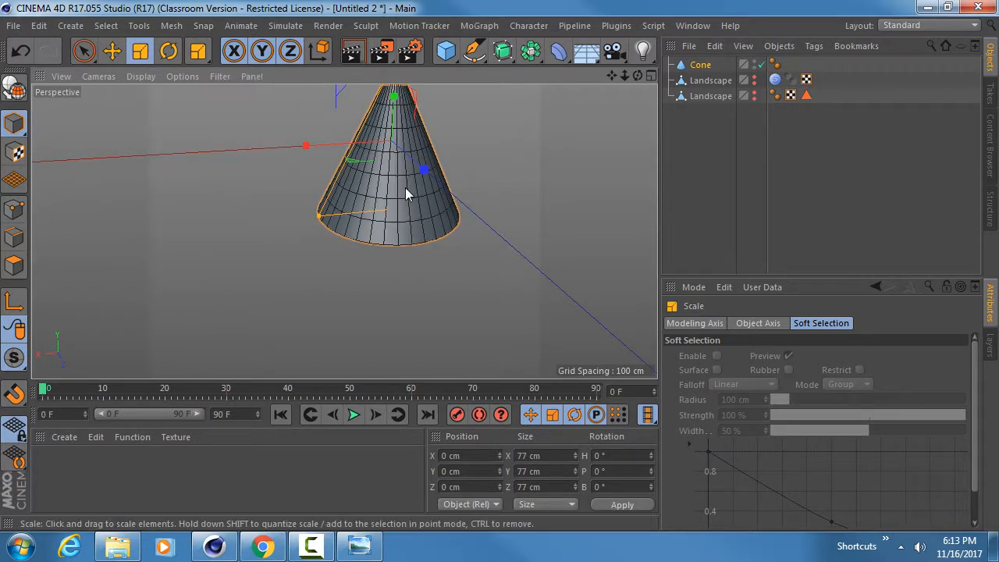
alt+drag(404, 187, 428, 319)
alt+drag(370, 217, 394, 265)
mouse_move(392, 229)
alt+mouse_down()
mouse_move(367, 216)
mouse_move(388, 225)
mouse_move(363, 247)
mouse_move(375, 234)
alt+mouse_up()
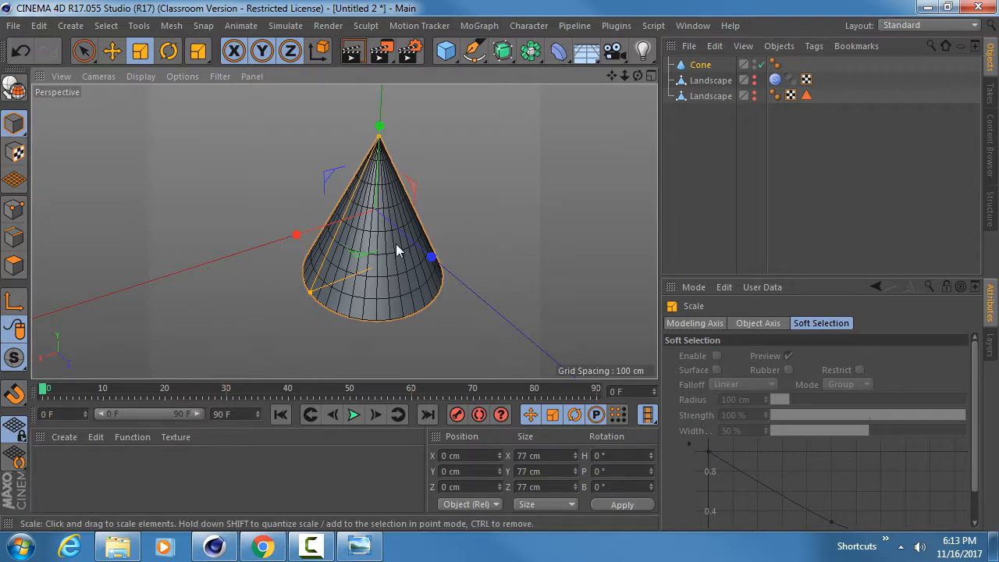
Add a Displacer deformer as a child of the Cone
click(558, 52)
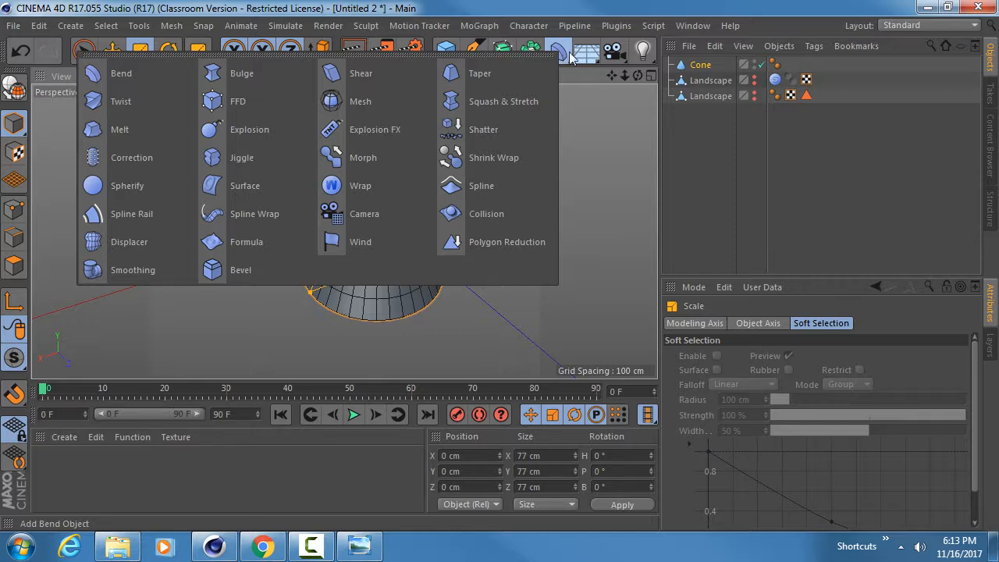
click(569, 58)
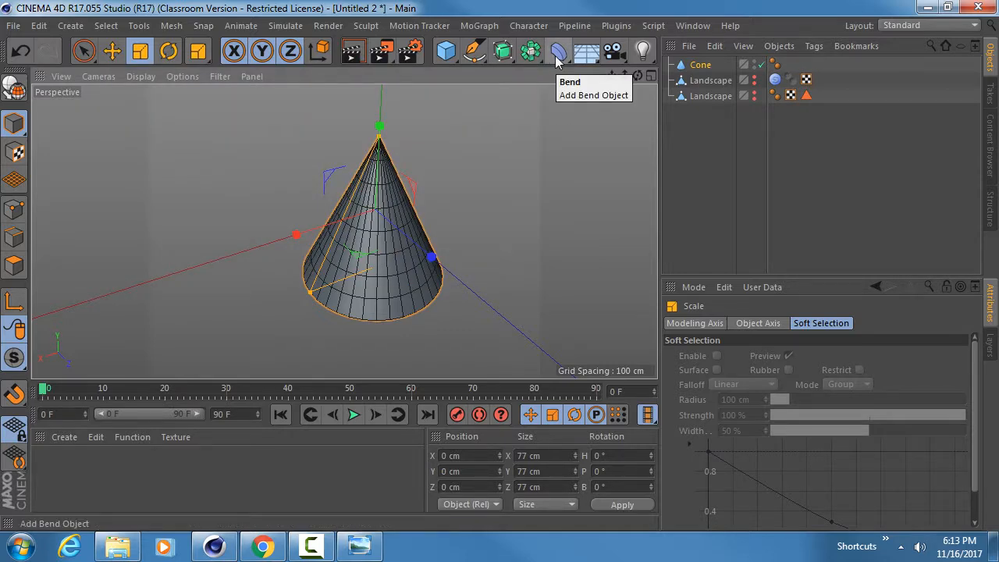
click(558, 54)
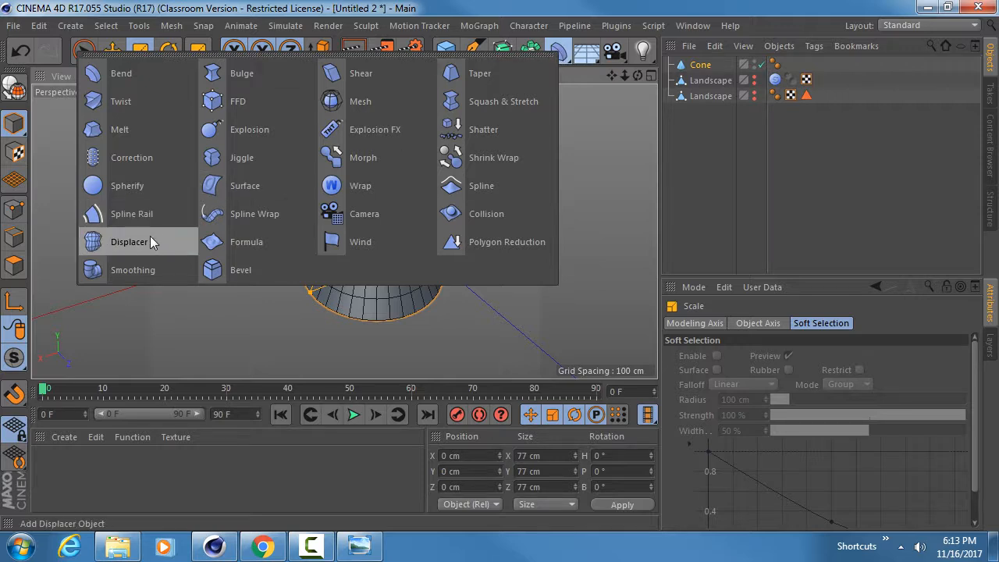
shift+click(129, 242)
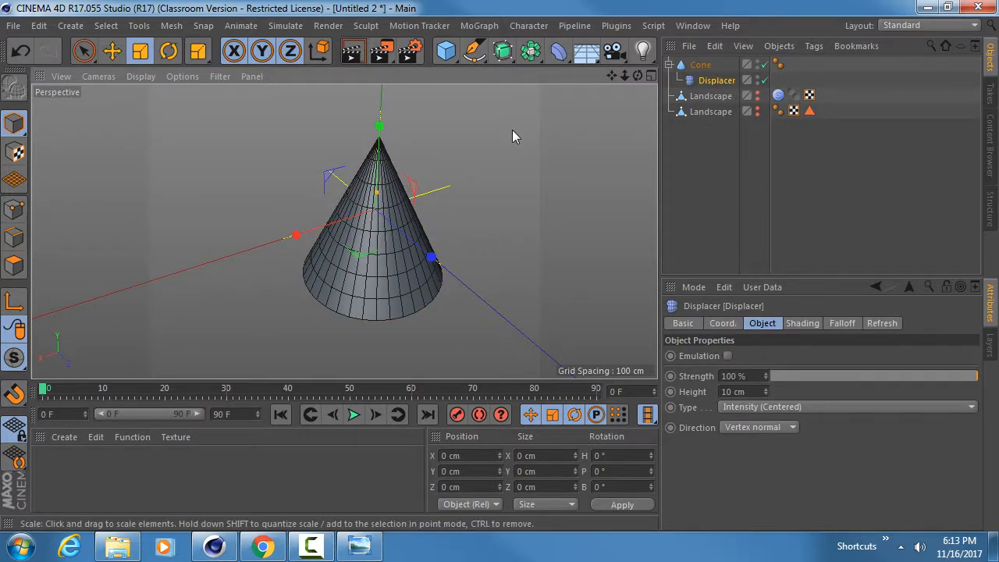
Load a Noise shader into the Displacer's custom shader channel
click(704, 79)
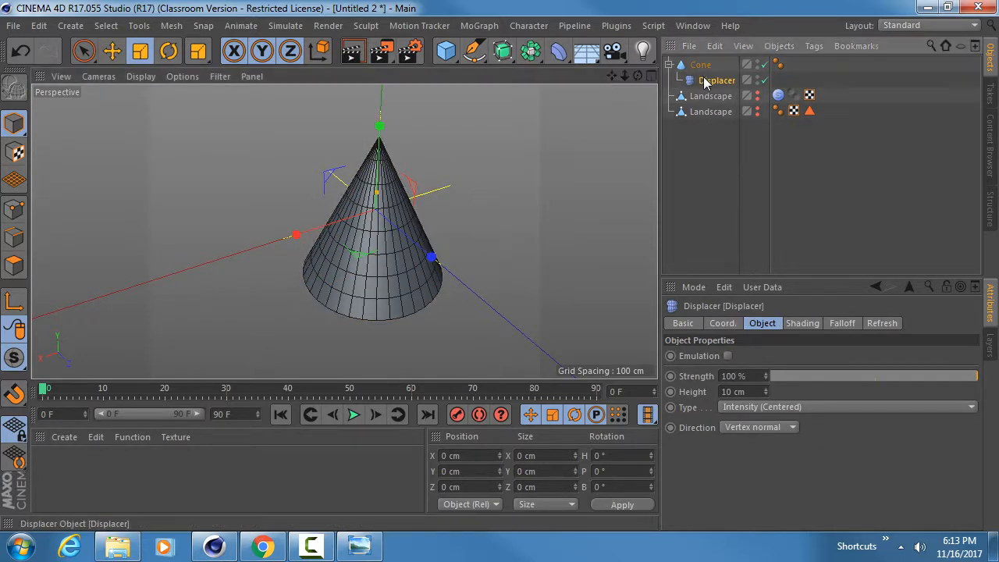
click(809, 324)
drag(813, 277, 810, 153)
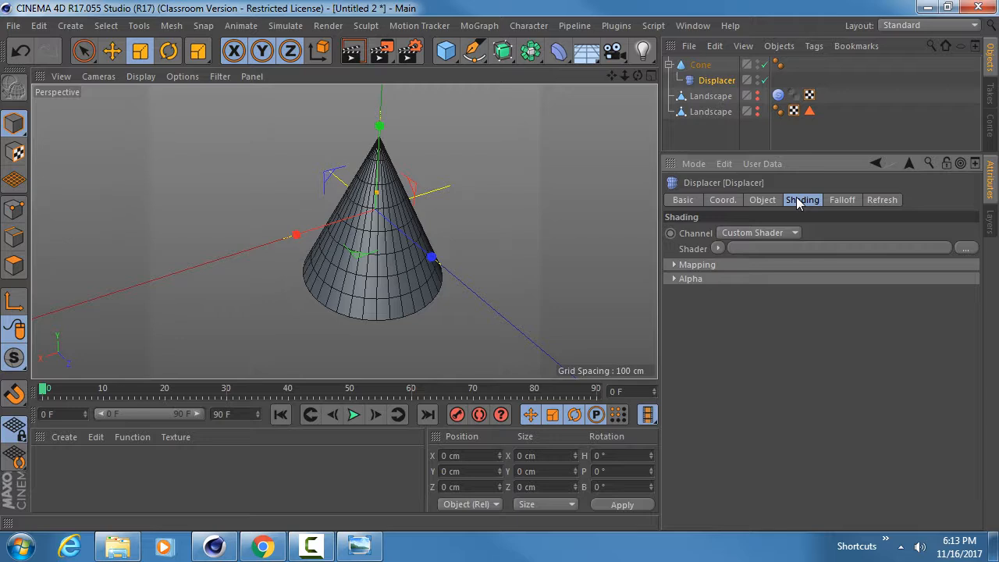
click(761, 204)
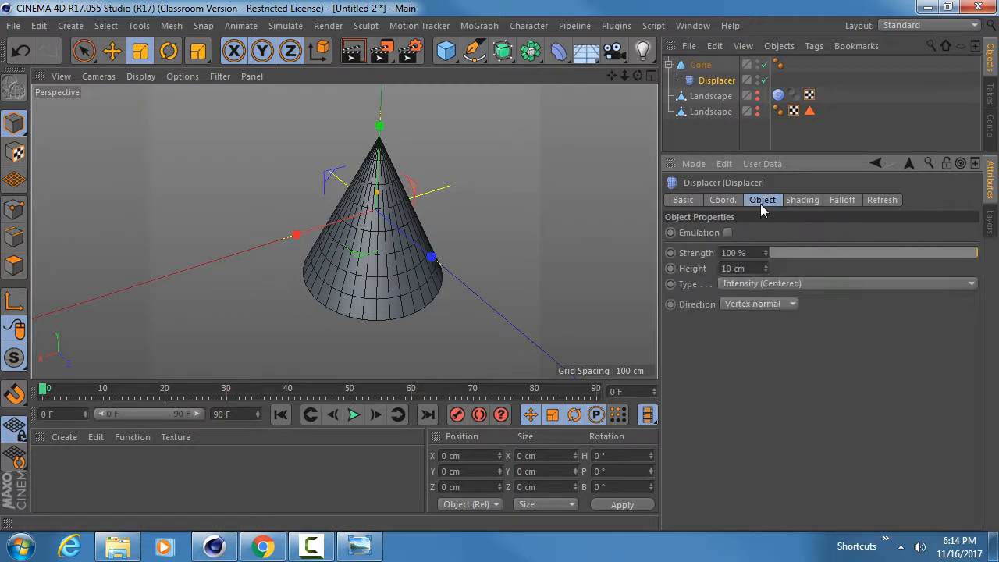
click(789, 202)
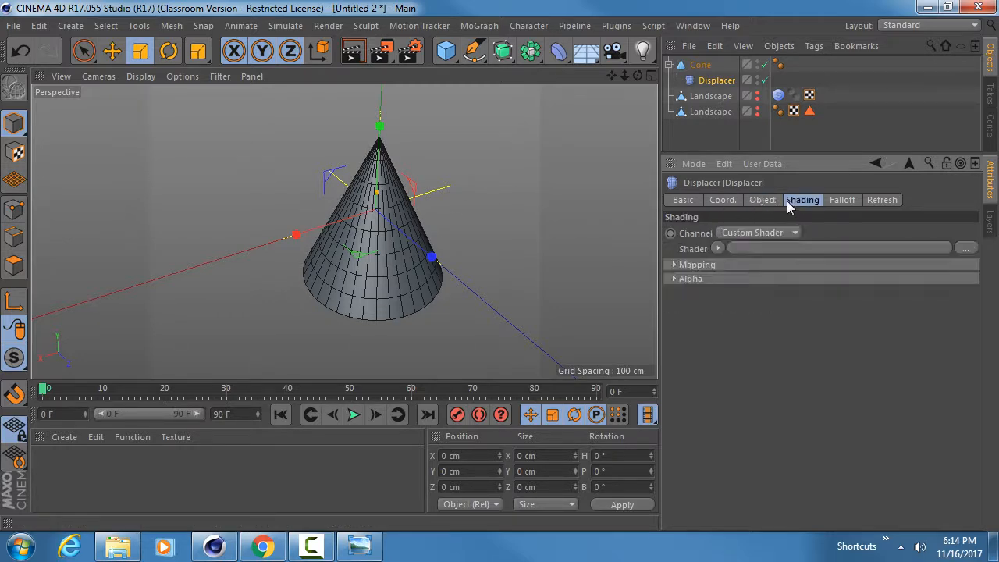
click(716, 249)
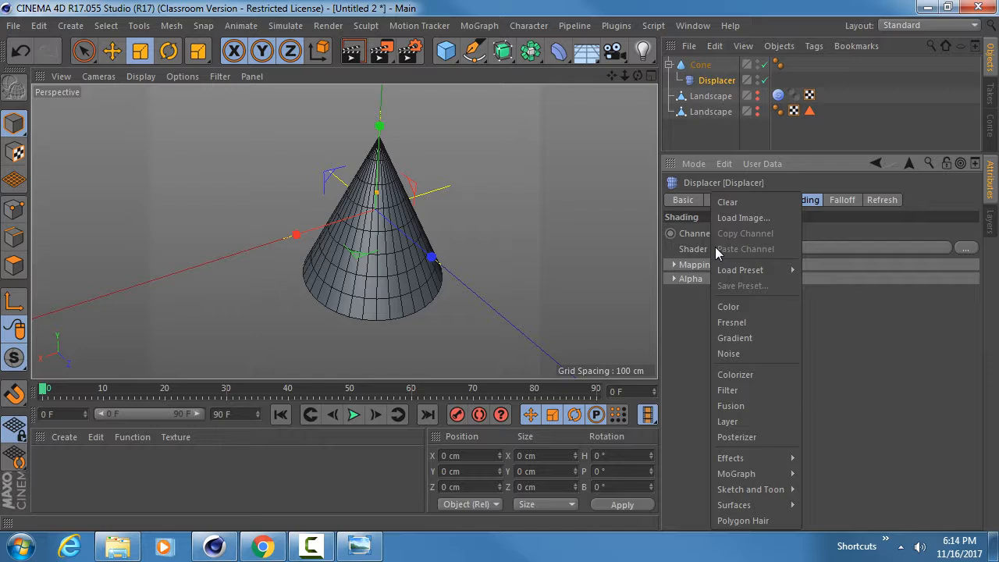
click(700, 254)
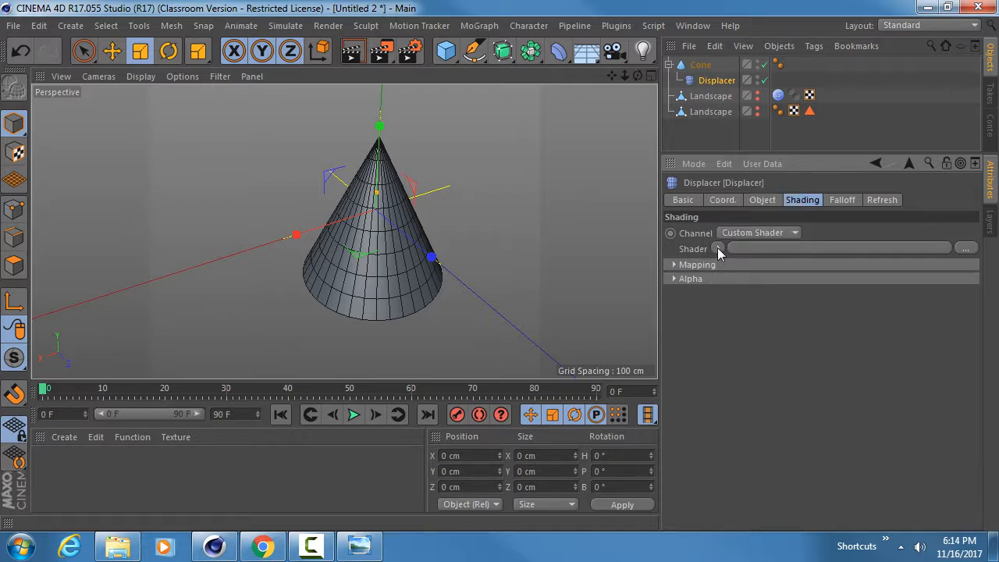
click(717, 247)
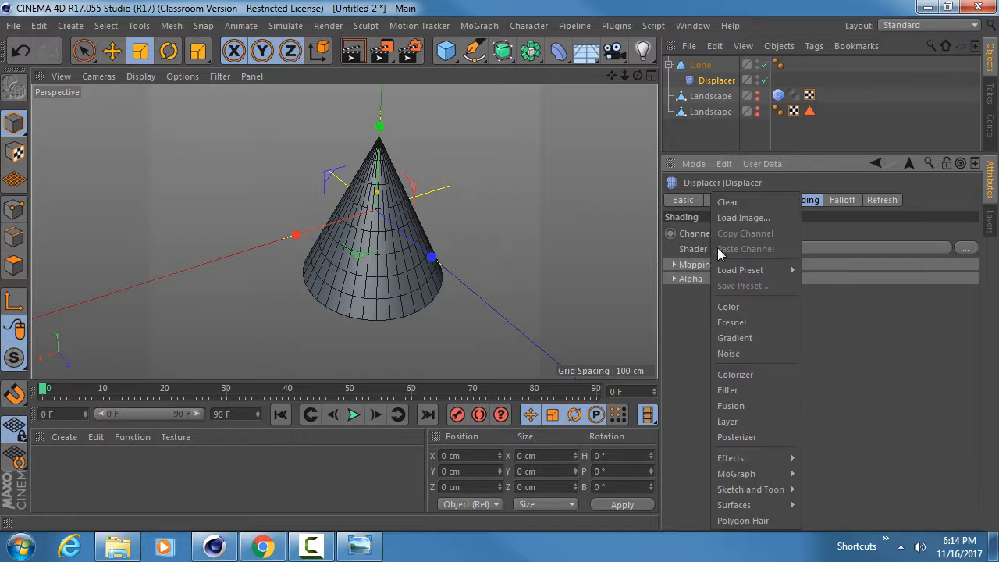
click(726, 353)
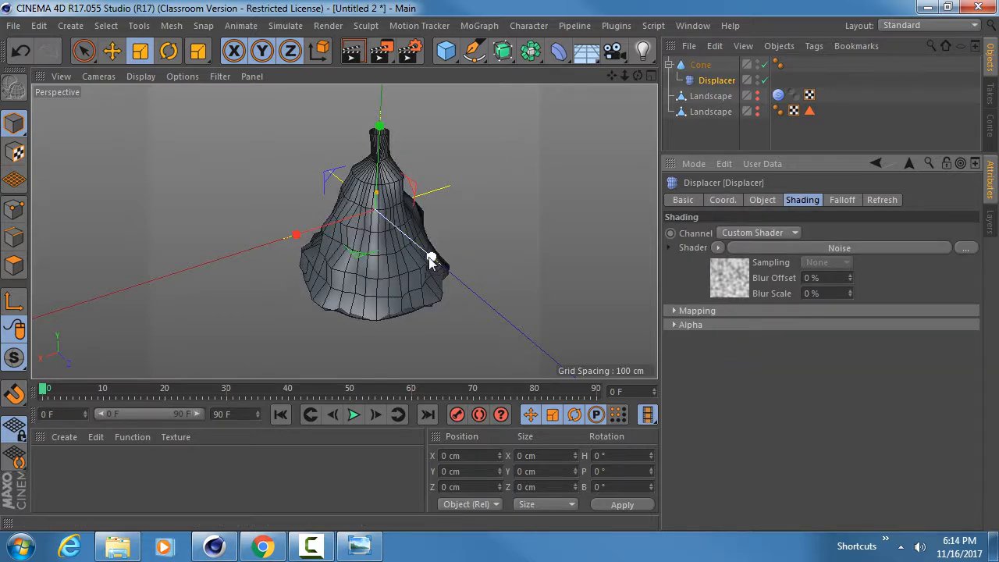
alt+drag(437, 263, 409, 209)
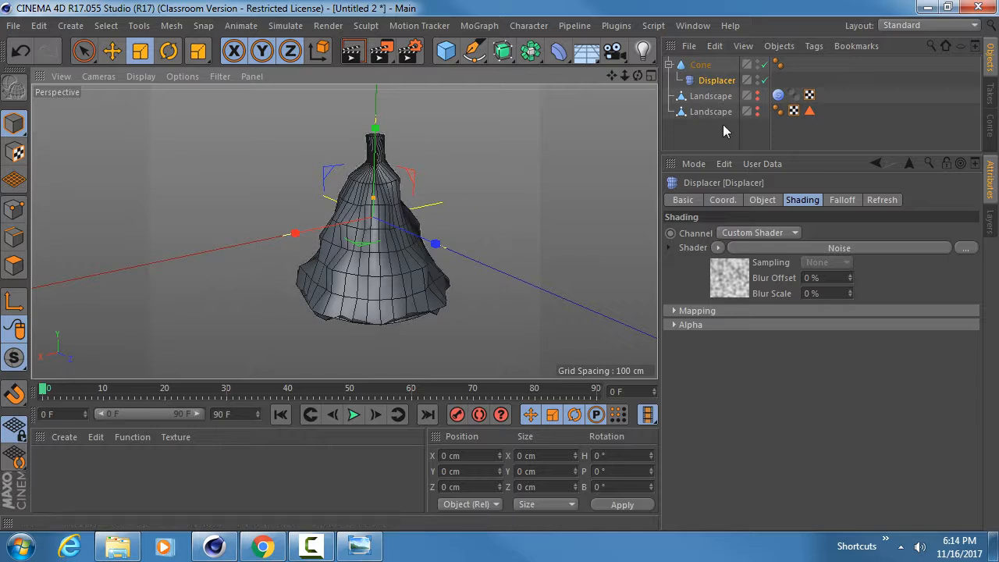
Reduce the Displacer's height to 5.3 cm
click(700, 65)
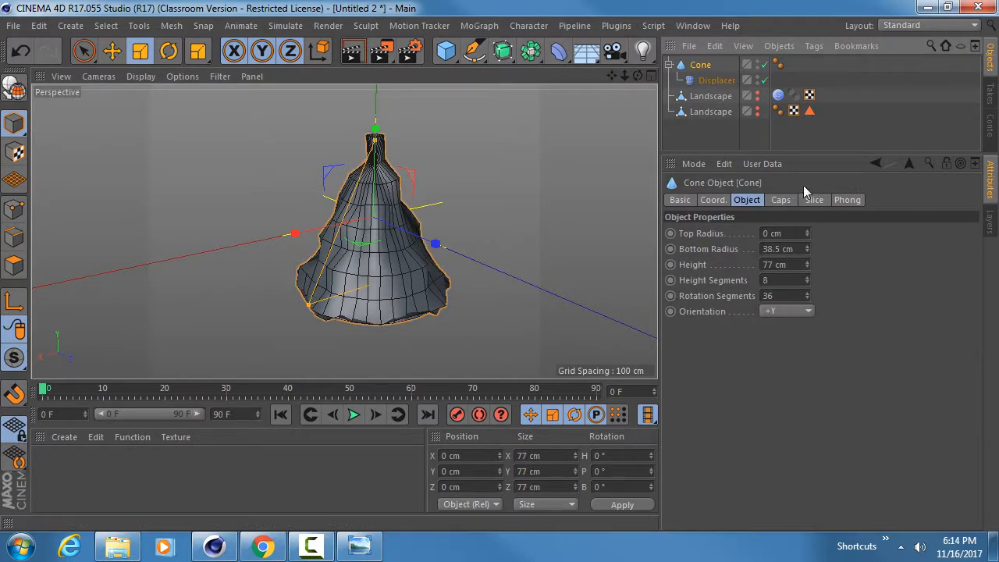
click(715, 81)
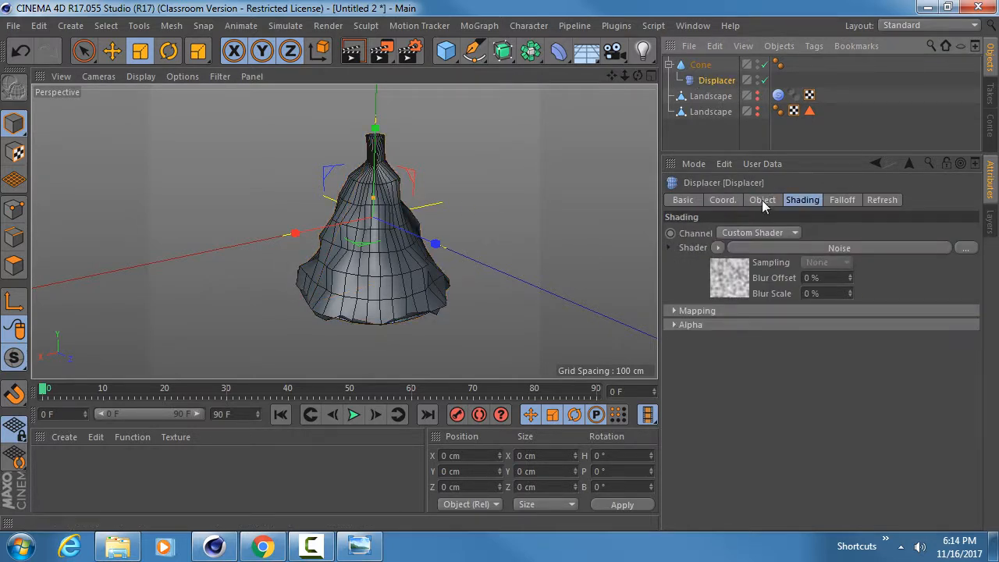
click(762, 201)
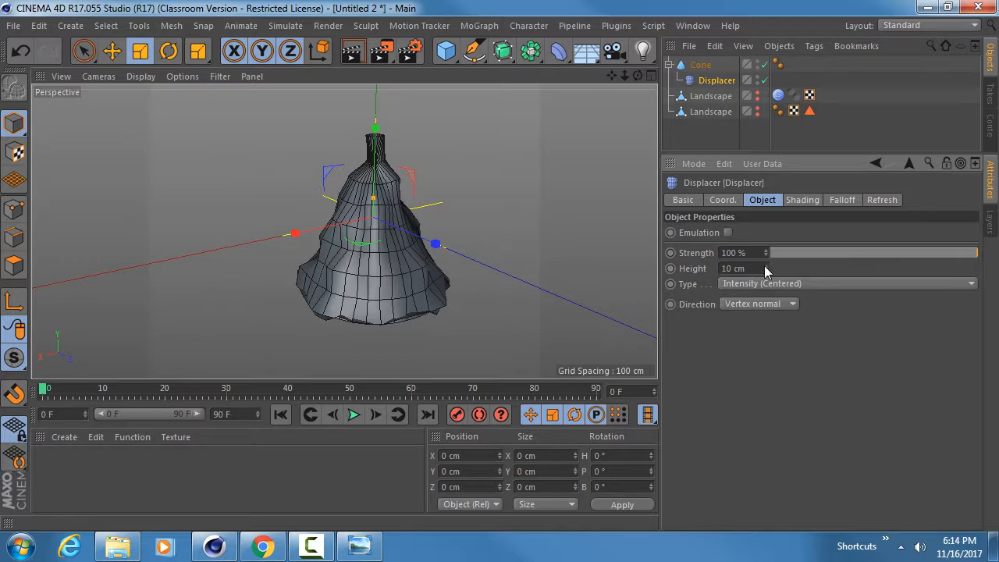
mouse_move(764, 269)
mouse_down()
mouse_move(764, 296)
mouse_move(764, 279)
mouse_up()
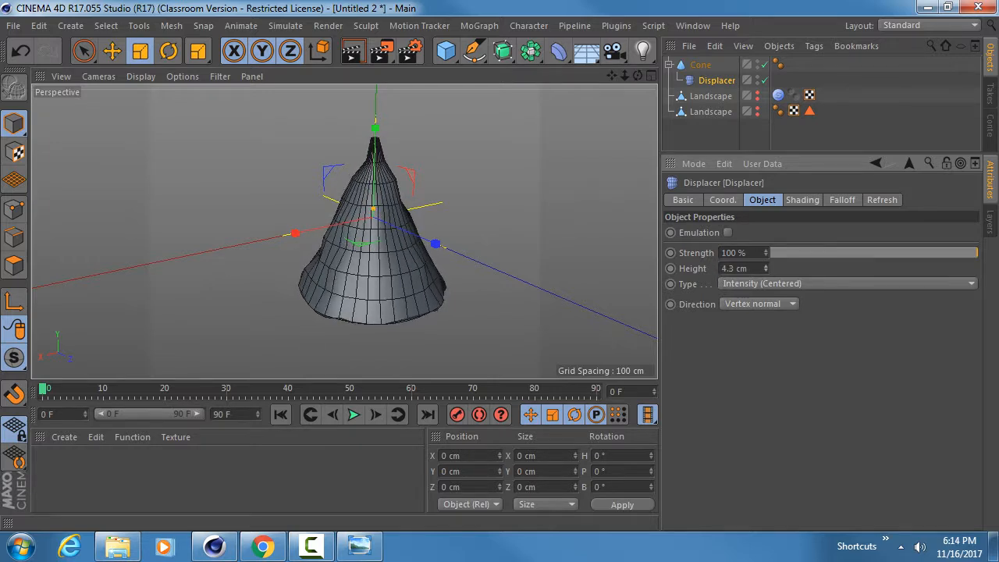
mouse_move(389, 256)
alt+mouse_down()
mouse_move(362, 127)
mouse_move(351, 330)
mouse_move(370, 259)
alt+mouse_up()
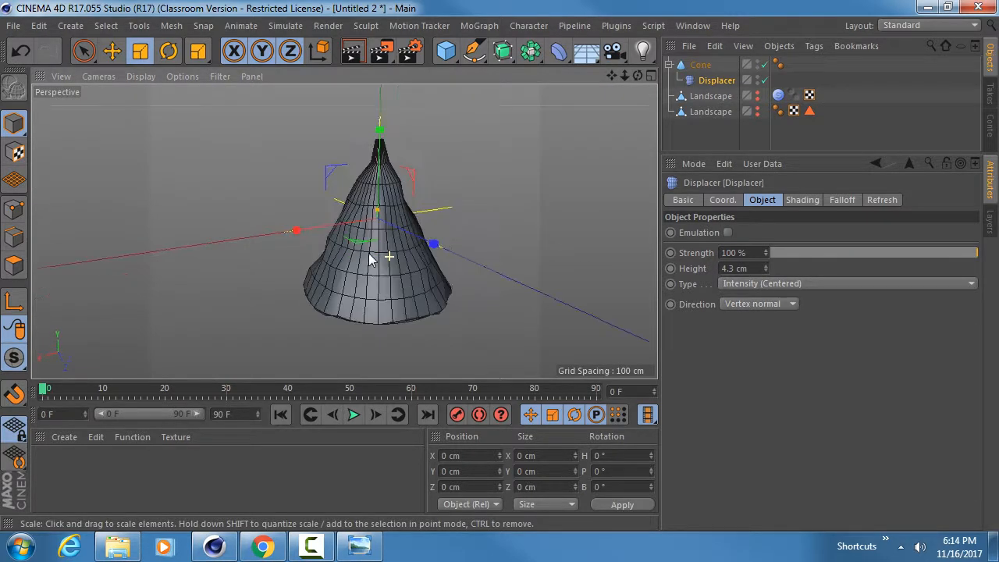
drag(765, 270, 765, 262)
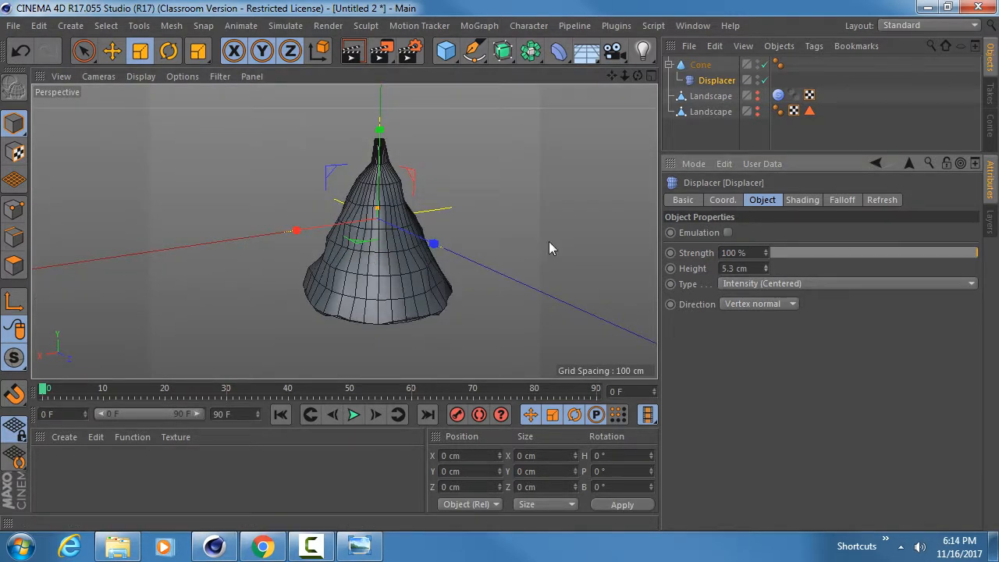
Disable the Displacer and convert the Cone into an editable polygon object
alt+drag(404, 207, 413, 271)
alt+right_drag(382, 170, 399, 155)
mouse_move(399, 155)
alt+mouse_down()
mouse_move(400, 110)
mouse_move(399, 135)
alt+mouse_up()
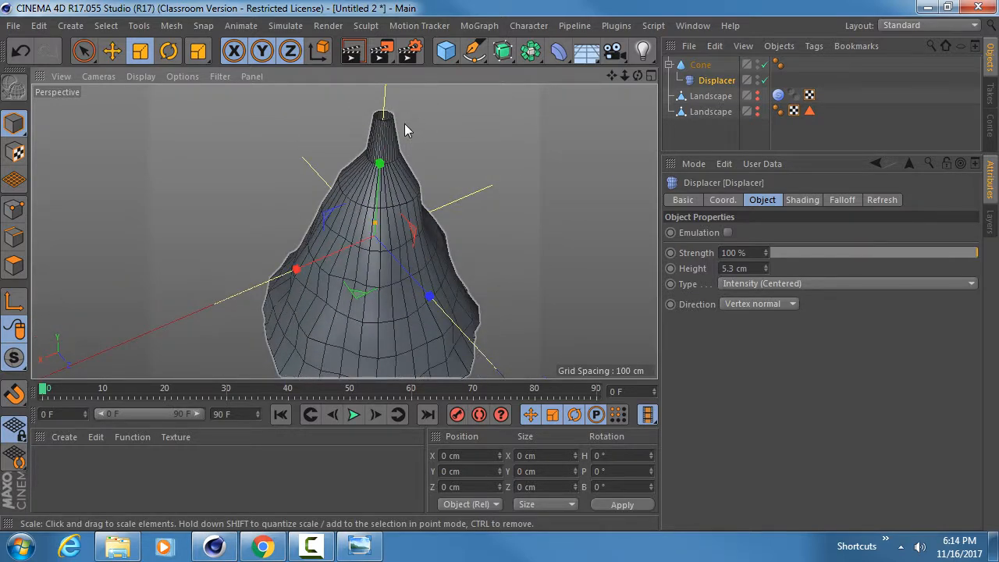
alt+middle_drag(389, 328, 375, 240)
alt+drag(373, 237, 364, 196)
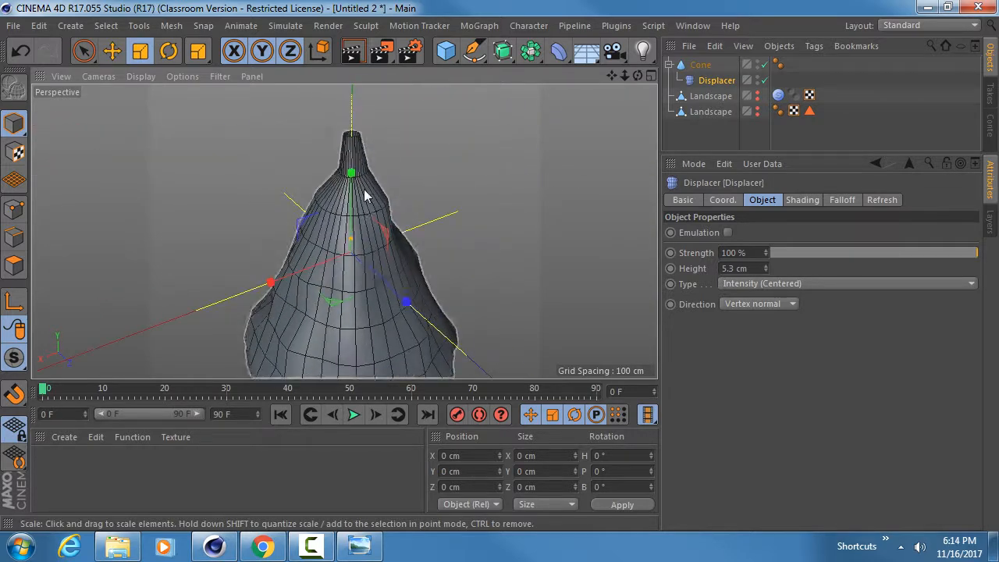
click(765, 80)
click(702, 67)
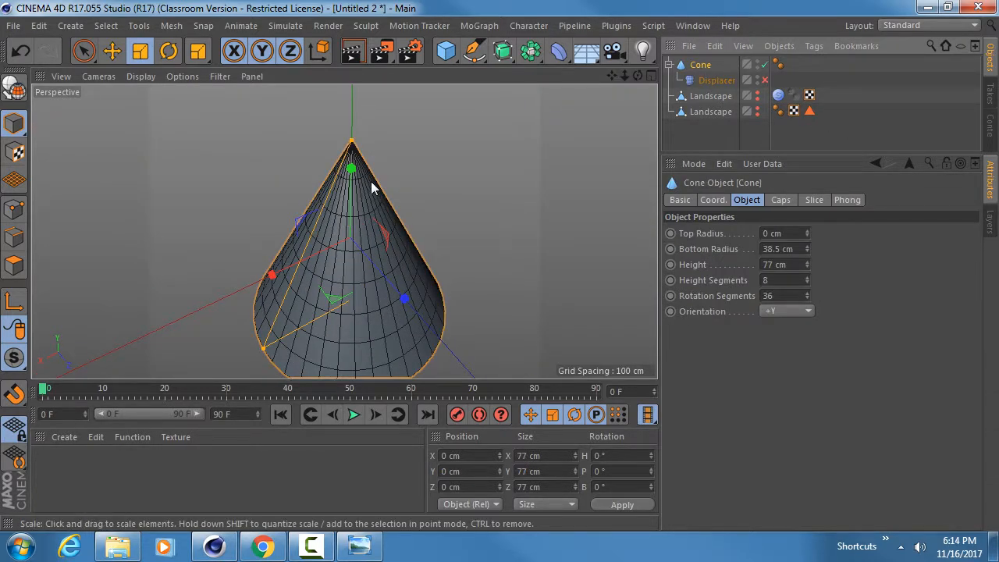
key(c)
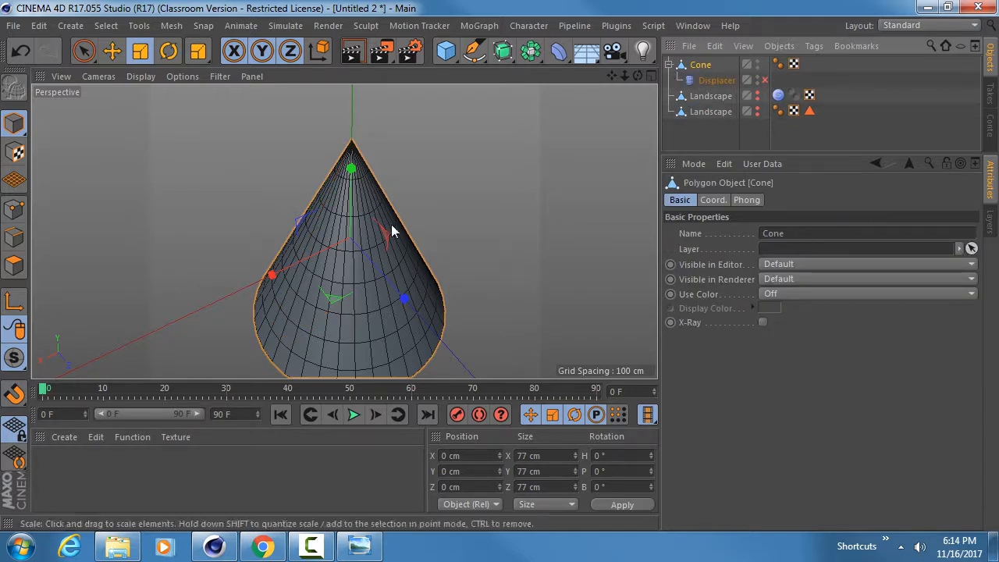
Select all points of the Cone and merge the duplicates with Optimize
click(15, 208)
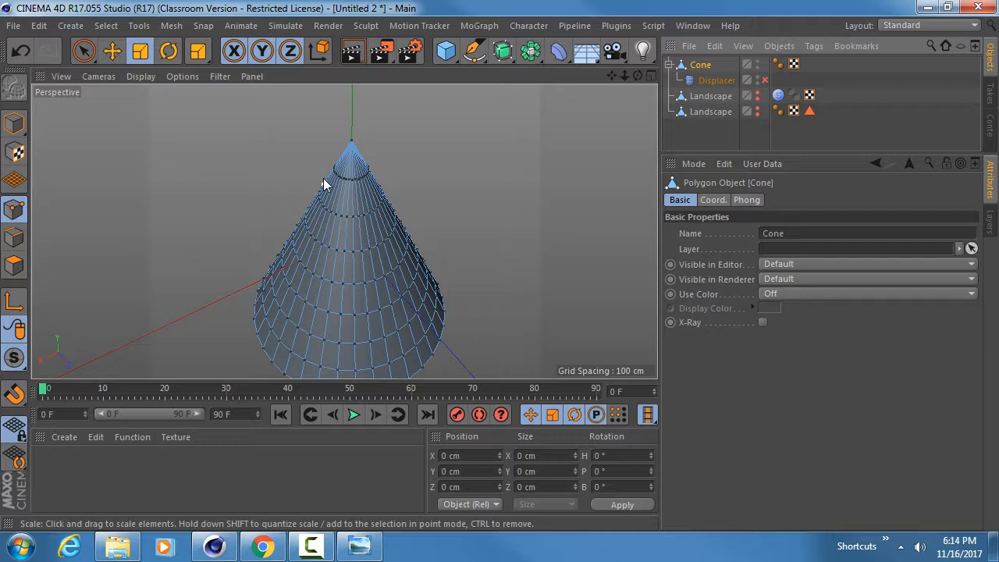
key(ctrl+a)
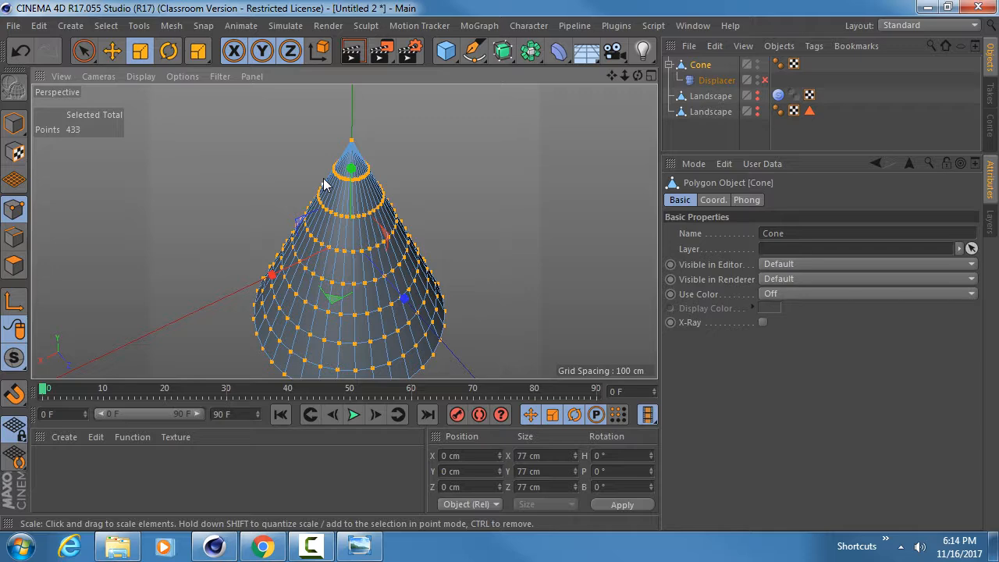
key(u)
key(o)
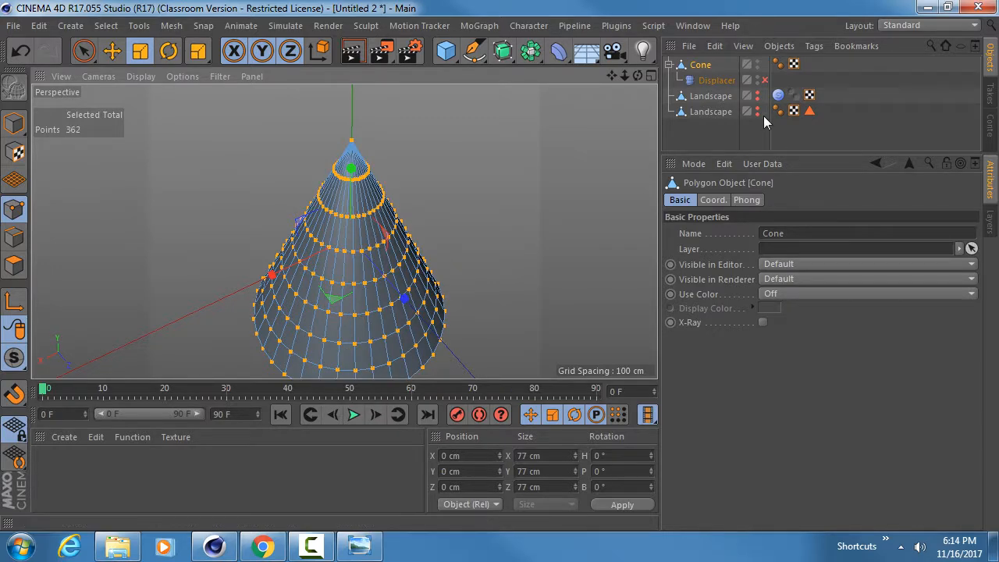
Turn the Displacer back on, return to model mode and examine the cone's tip
click(765, 81)
click(14, 123)
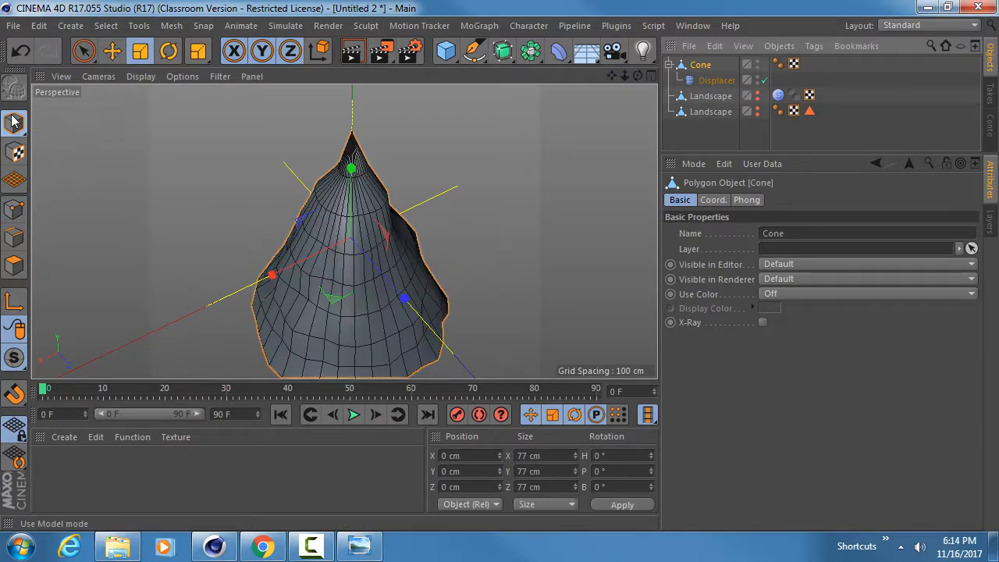
alt+drag(333, 236, 386, 179)
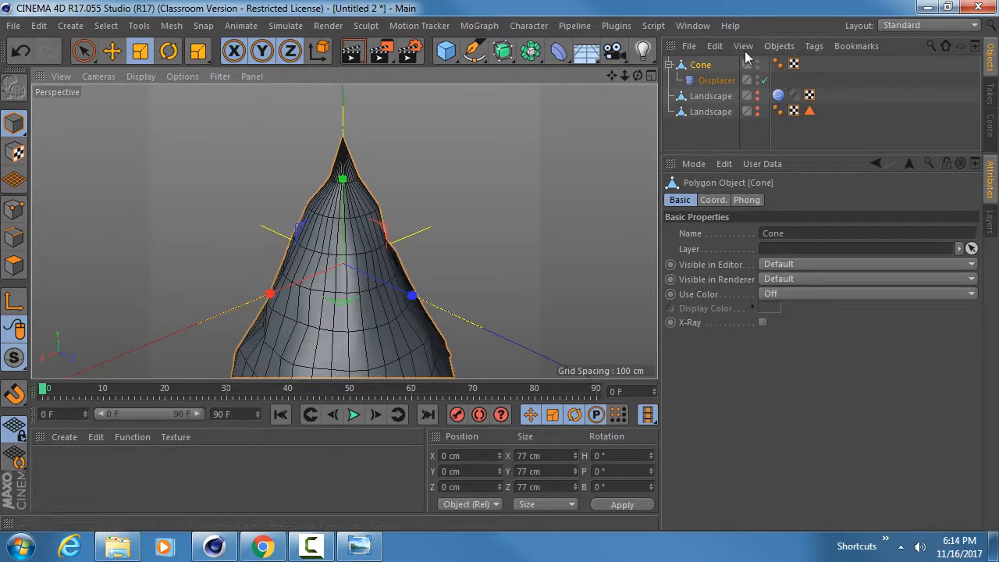
alt+drag(349, 271, 326, 151)
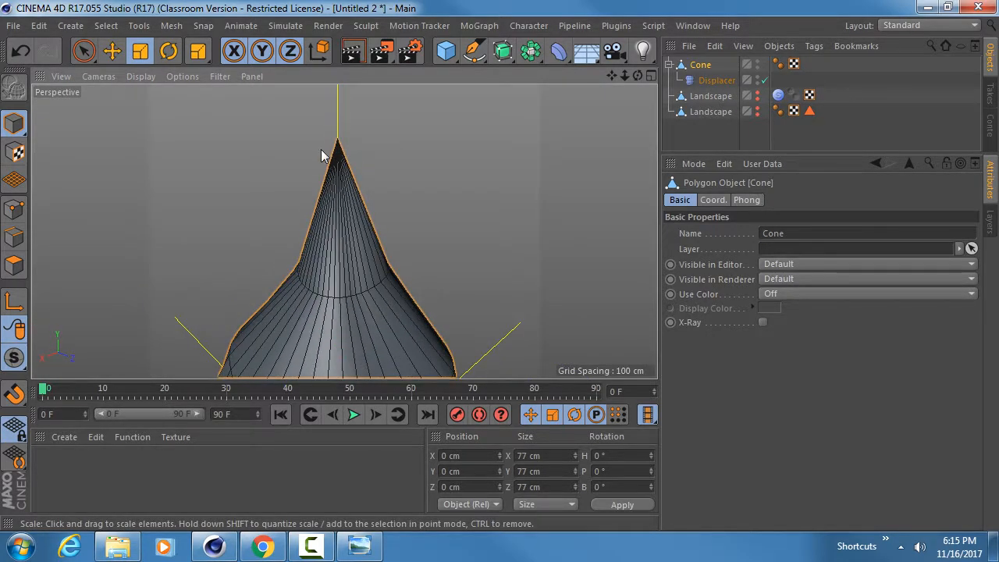
alt+drag(367, 207, 401, 335)
Raise the Displacer's height to 11.1 cm for a rougher tree shape and reselect the Cone
click(714, 80)
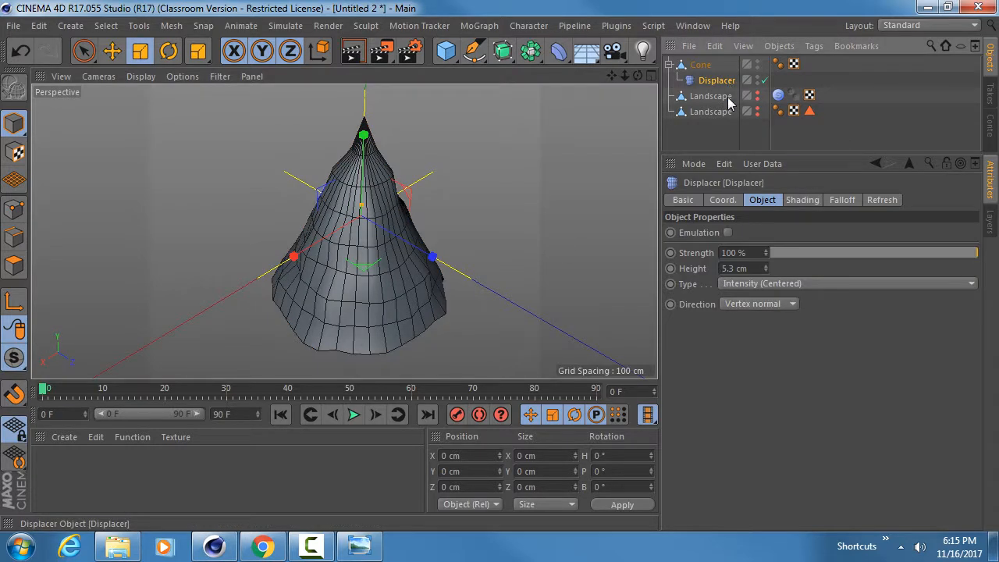
drag(764, 269, 764, 230)
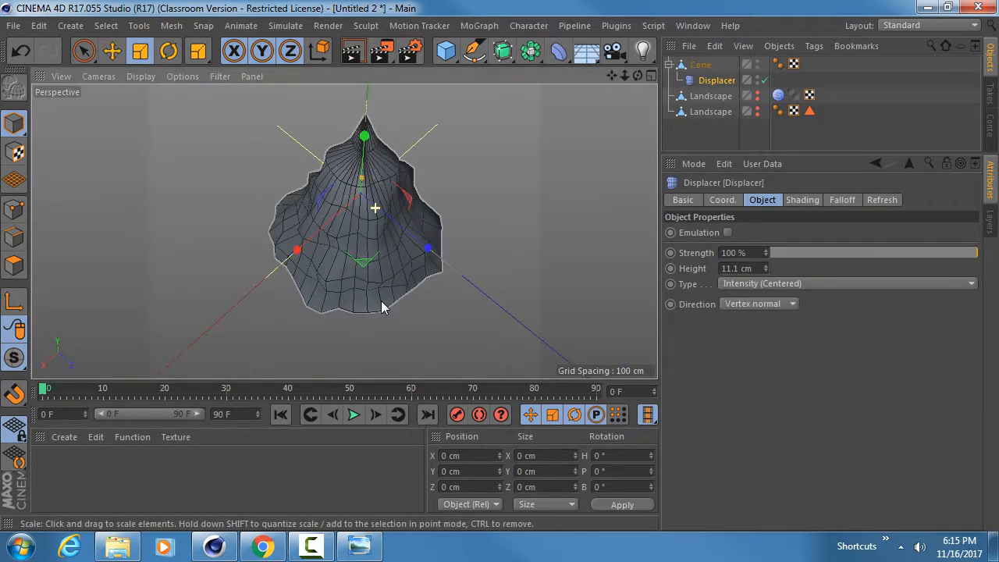
click(700, 66)
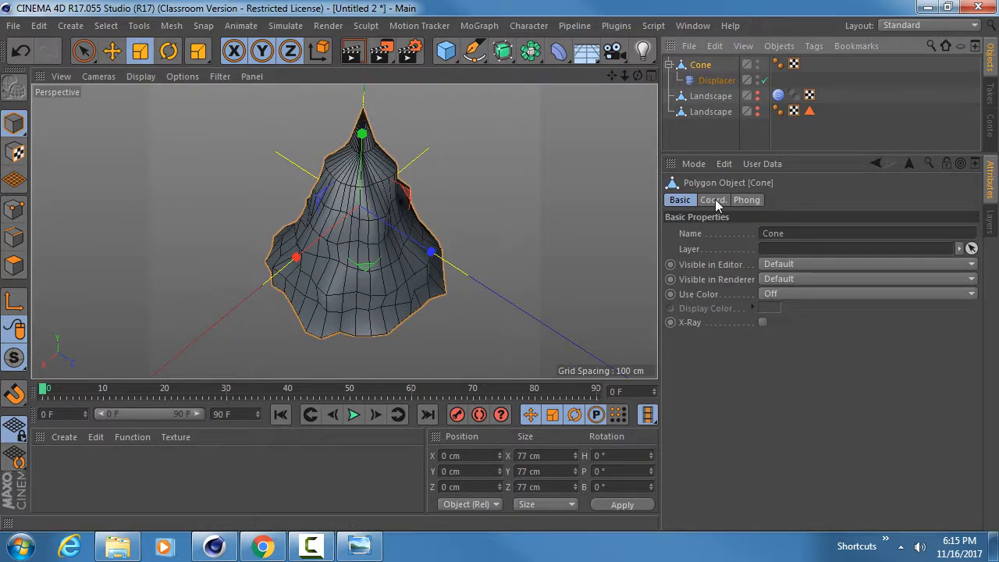
alt+drag(397, 265, 405, 214)
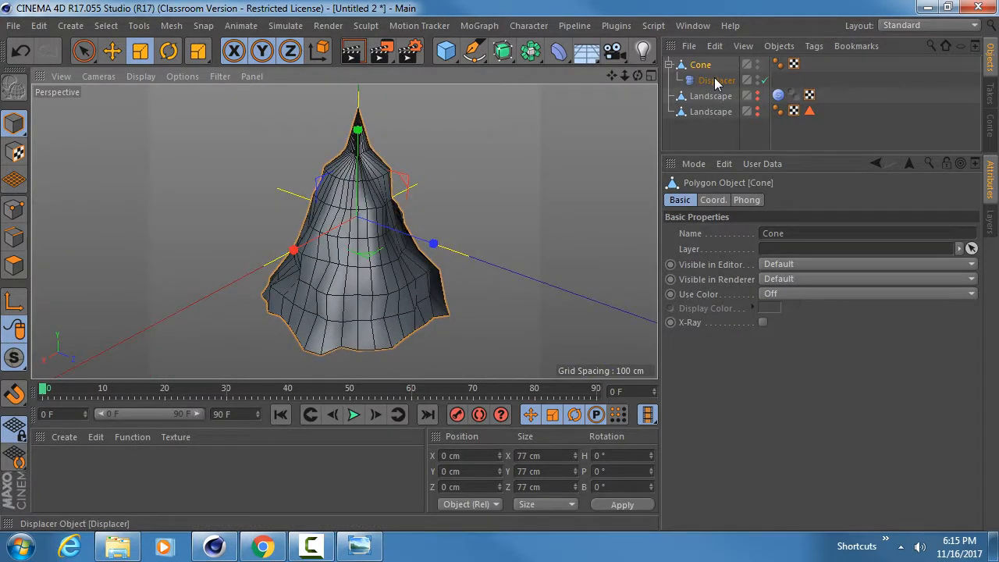
Check the displaced cone from below and rename the Cone object as Pine Tree
click(715, 82)
alt+right_drag(364, 265, 305, 248)
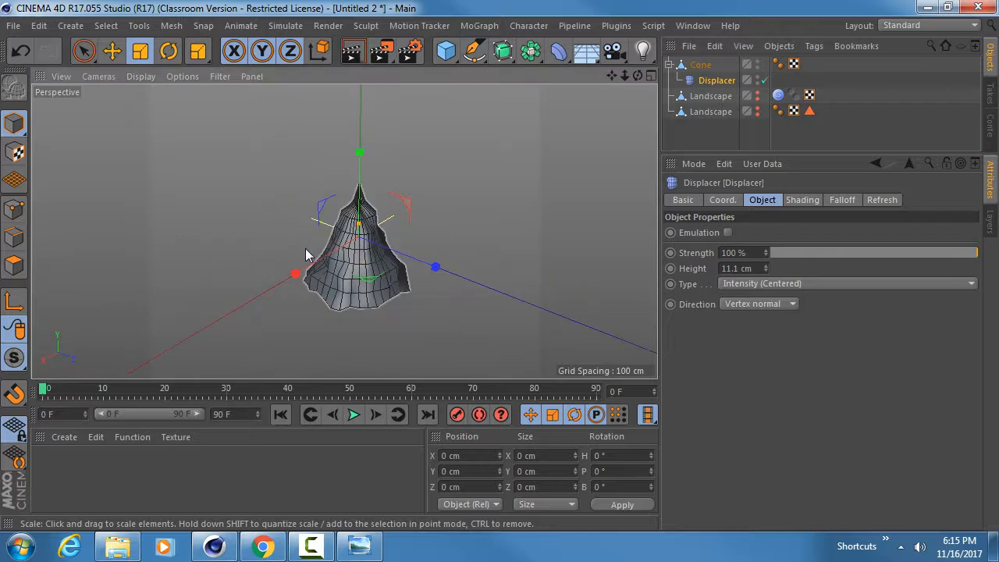
alt+drag(305, 248, 392, 127)
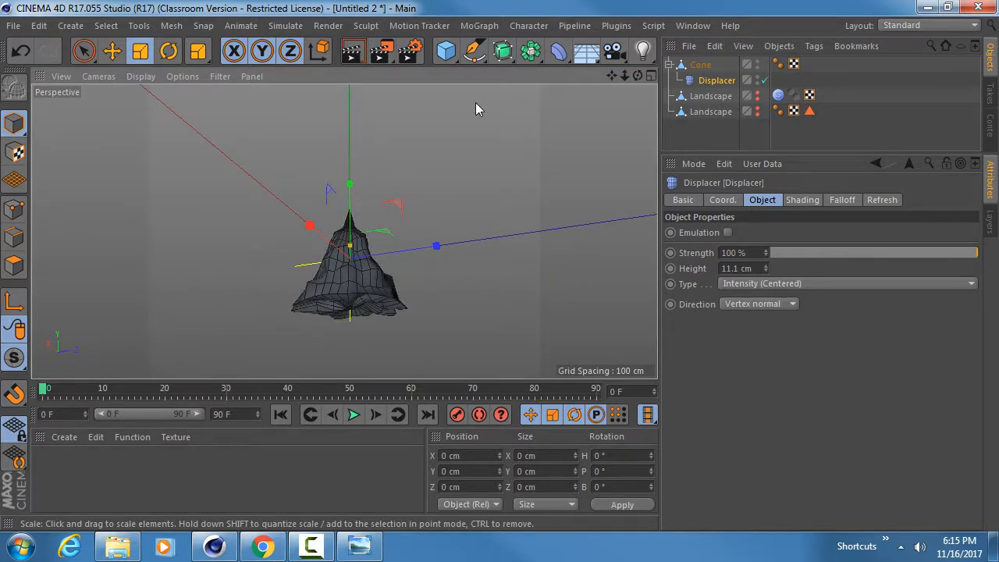
double_click(701, 65)
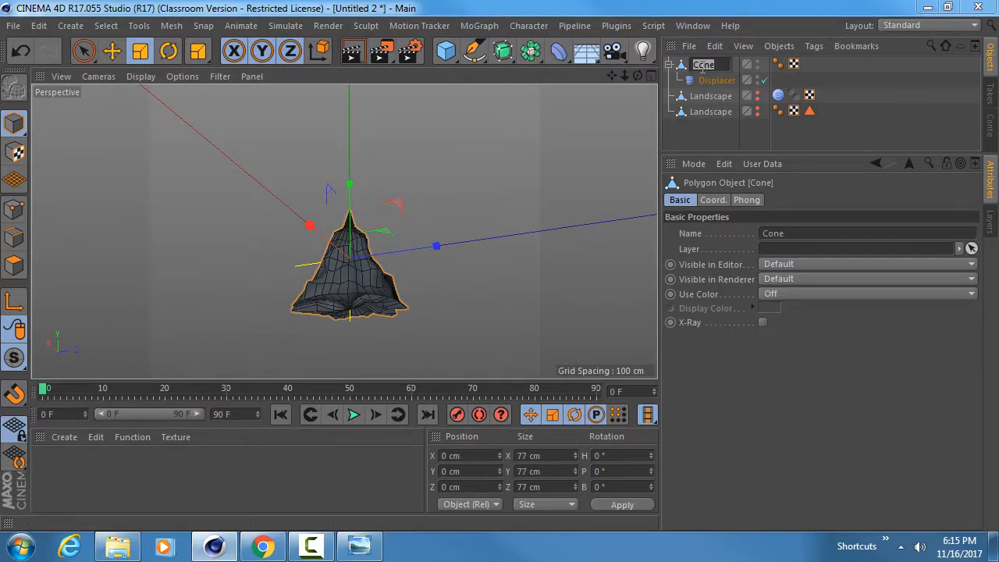
text(Pine Tree)
key(Return)
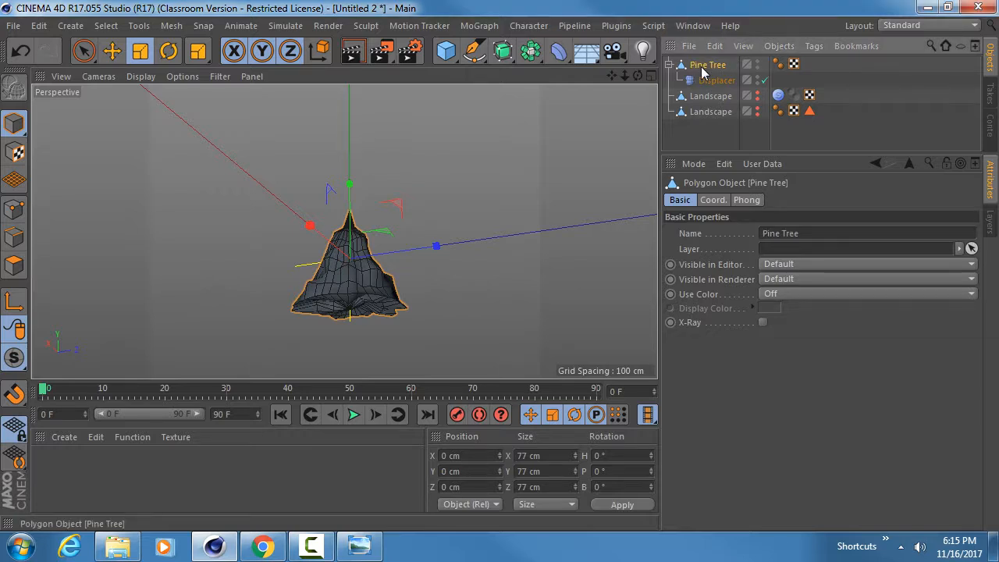
Add a cylinder as a child of Pine Tree and scale it down uniformly to about 23.3 cm wide and 46.6 cm tall
click(446, 51)
shift+click(766, 72)
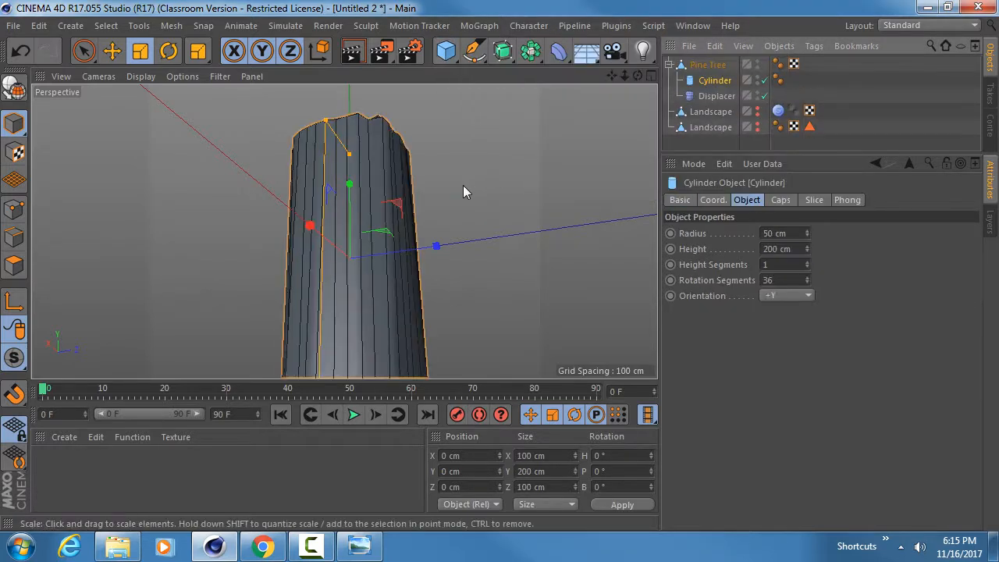
key(t)
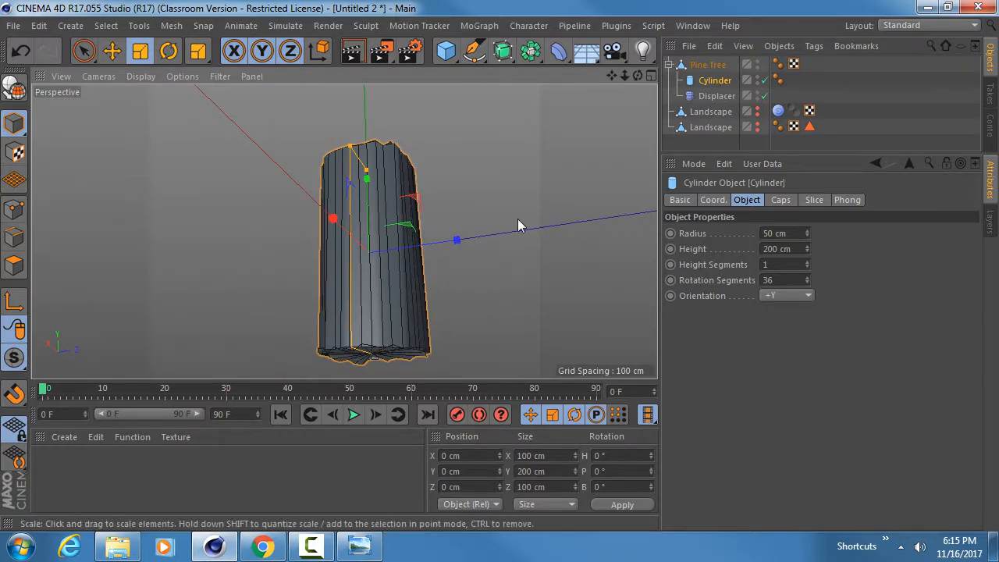
drag(591, 180, 57, 257)
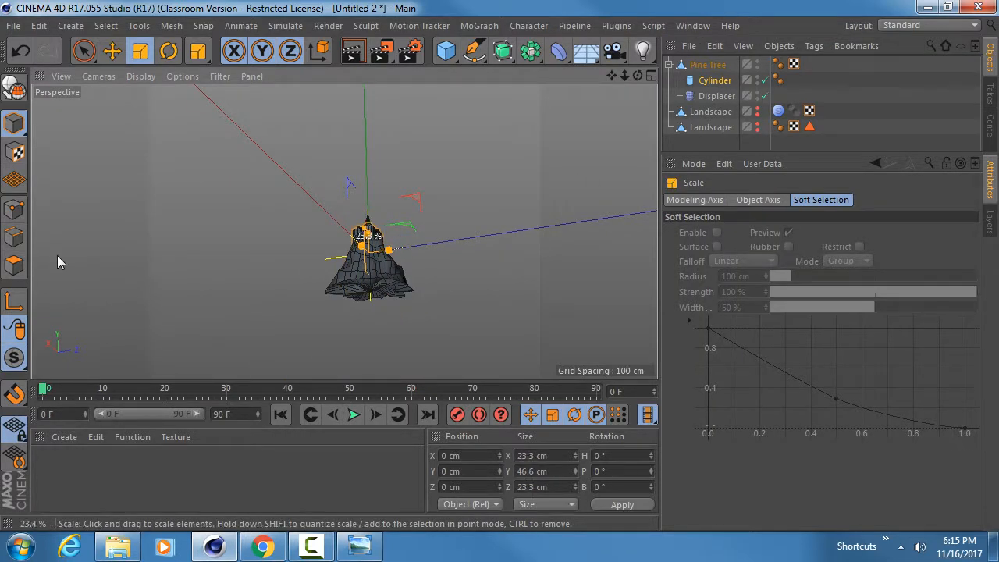
Lower the cylinder beneath the cone to about Y -47.8 cm and narrow it to about 11.2 cm in X and Z
key(e)
drag(380, 186, 465, 331)
scroll(396, 281, up, 6)
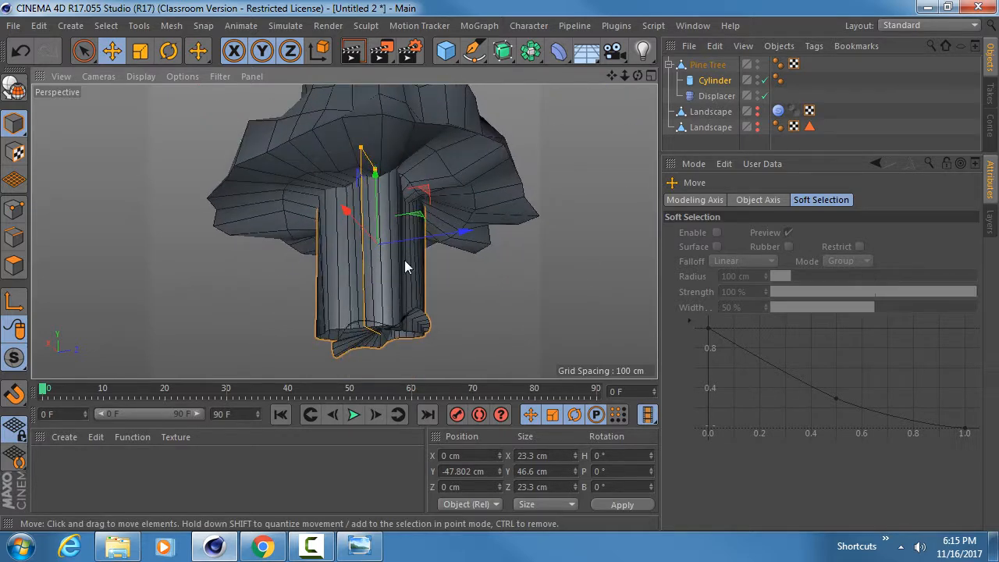
alt+drag(406, 265, 359, 160)
key(t)
drag(468, 234, 461, 263)
key(e)
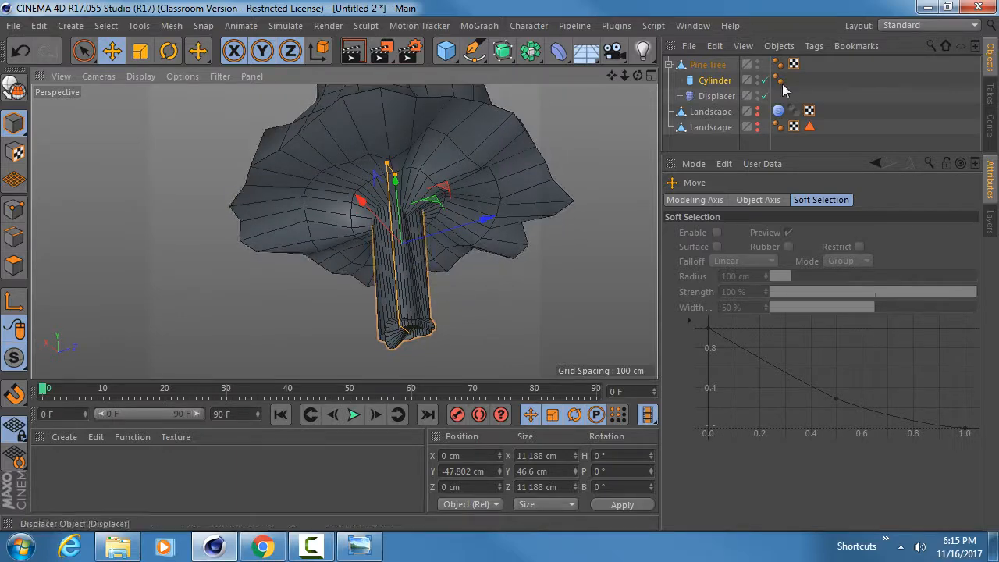
Set the cylinder's height segments to 6 and raise it to about Y -39 cm
click(719, 81)
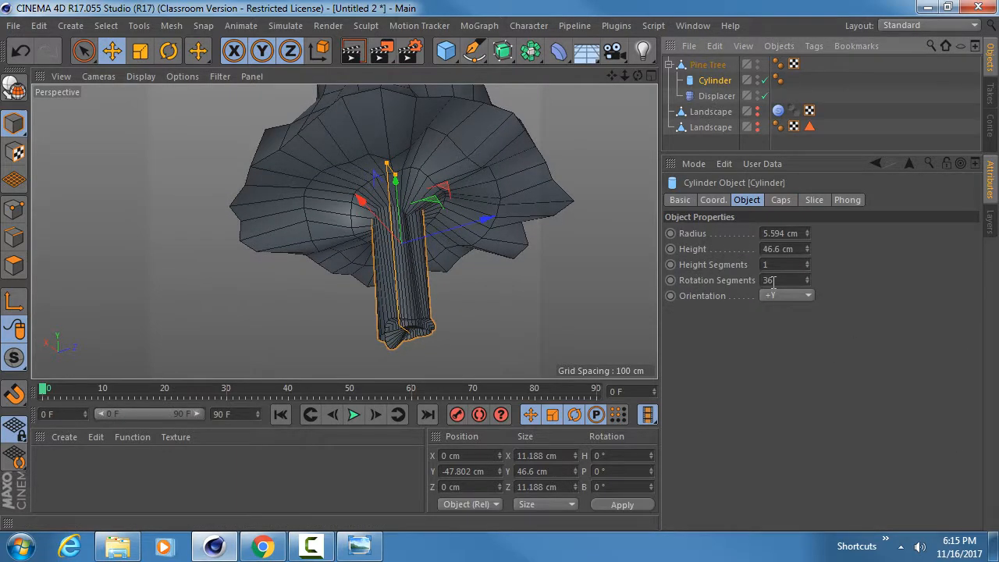
click(807, 262)
click(807, 262)
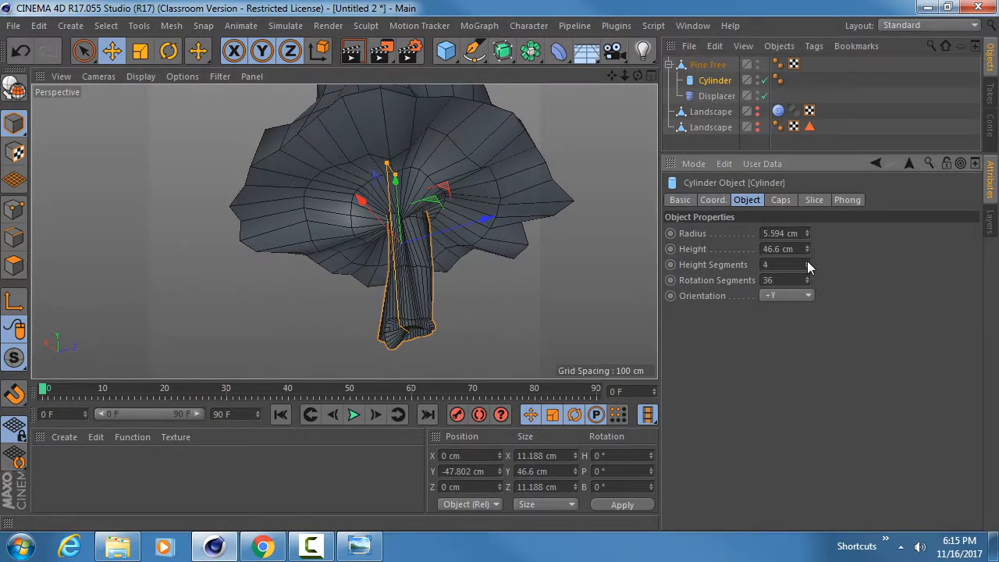
click(807, 262)
click(807, 262)
click(808, 263)
alt+drag(437, 241, 407, 150)
alt+drag(387, 237, 656, 177)
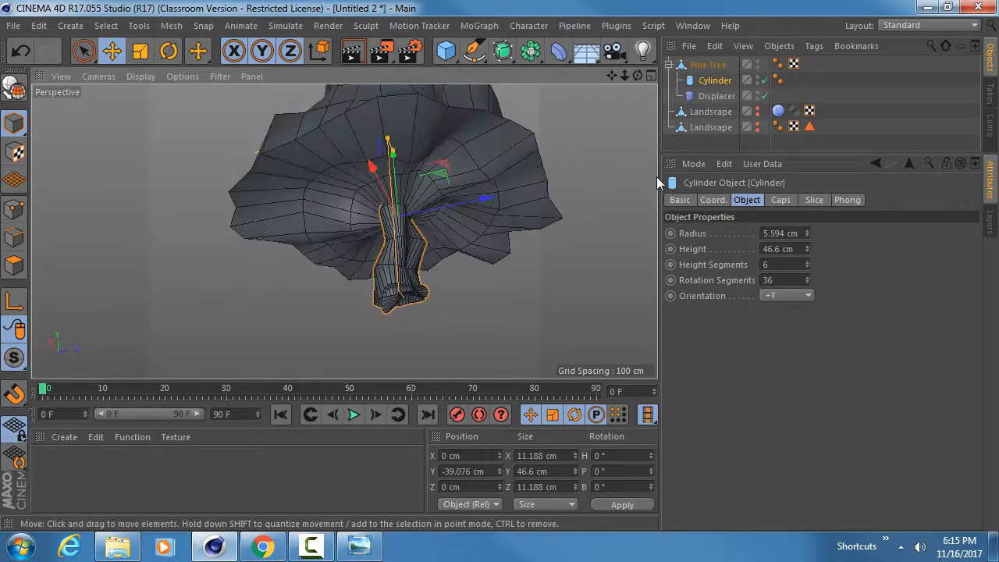
Set the cylinder's rotation segments to 18 and convert it into an editable polygon object
double_click(787, 280)
text(18)
key(Return)
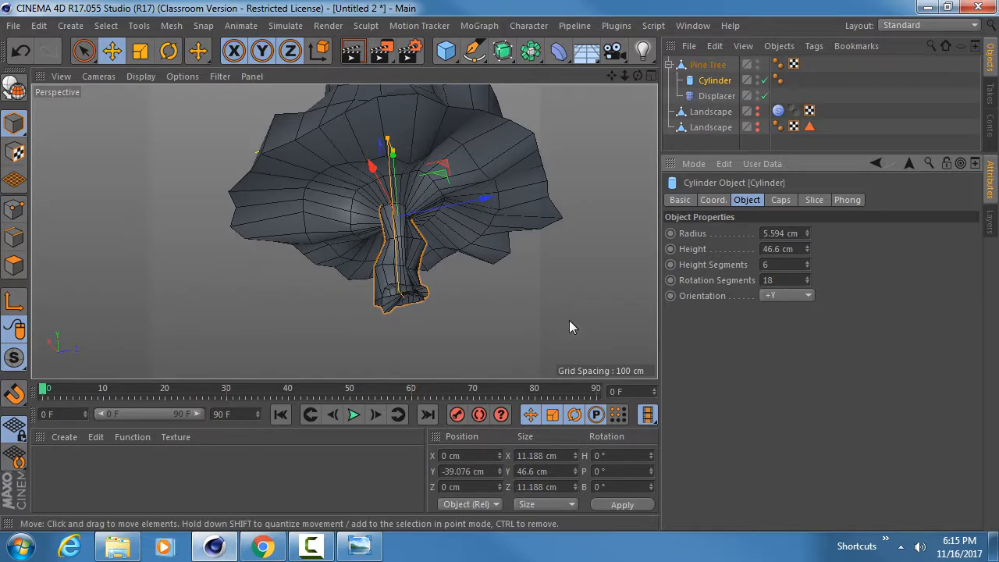
alt+drag(569, 319, 438, 155)
alt+right_drag(292, 262, 261, 244)
key(c)
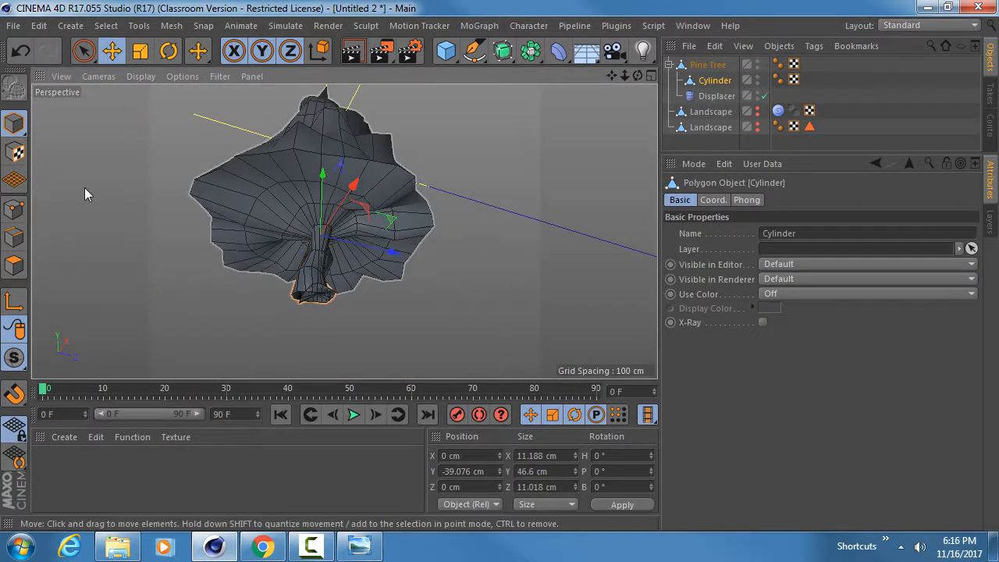
click(14, 267)
key(ctrl+a)
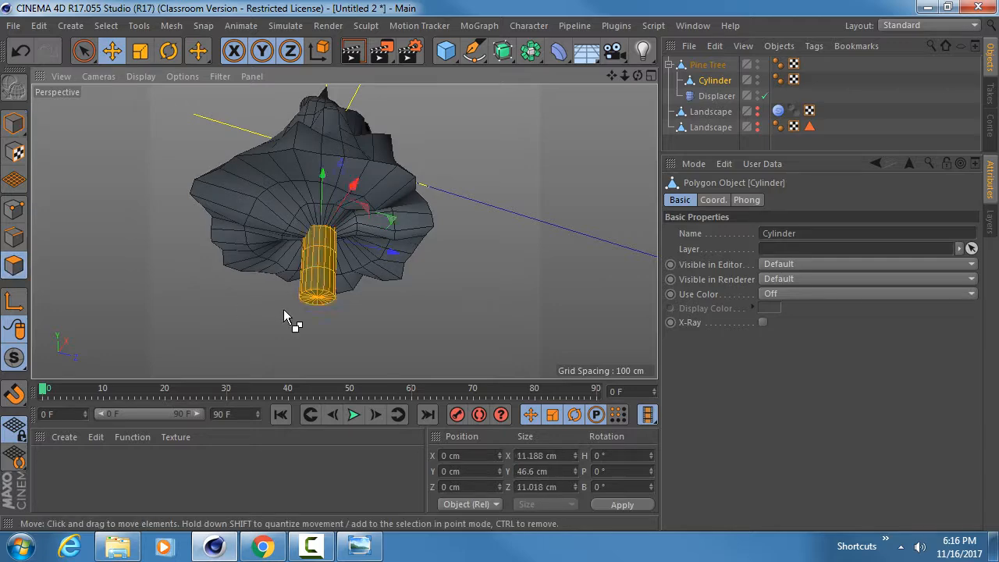
key(m)
key(Escape)
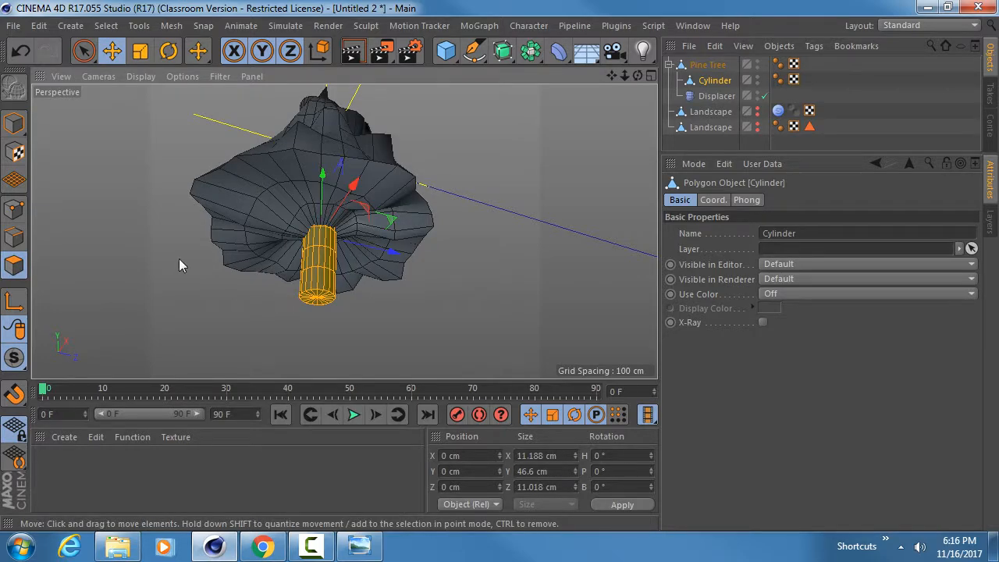
click(14, 124)
Inspect the distorted cylinder under the tree and rename it as Trunk
alt+drag(271, 228, 236, 192)
scroll(310, 307, up, 3)
alt+drag(320, 301, 319, 273)
scroll(343, 296, down, 3)
double_click(718, 81)
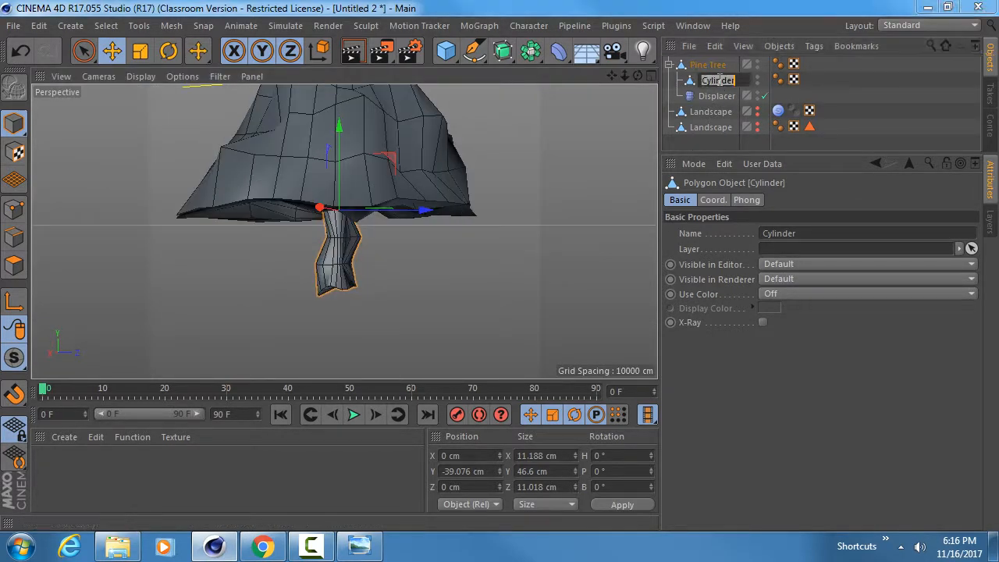
text(Trunk)
key(Return)
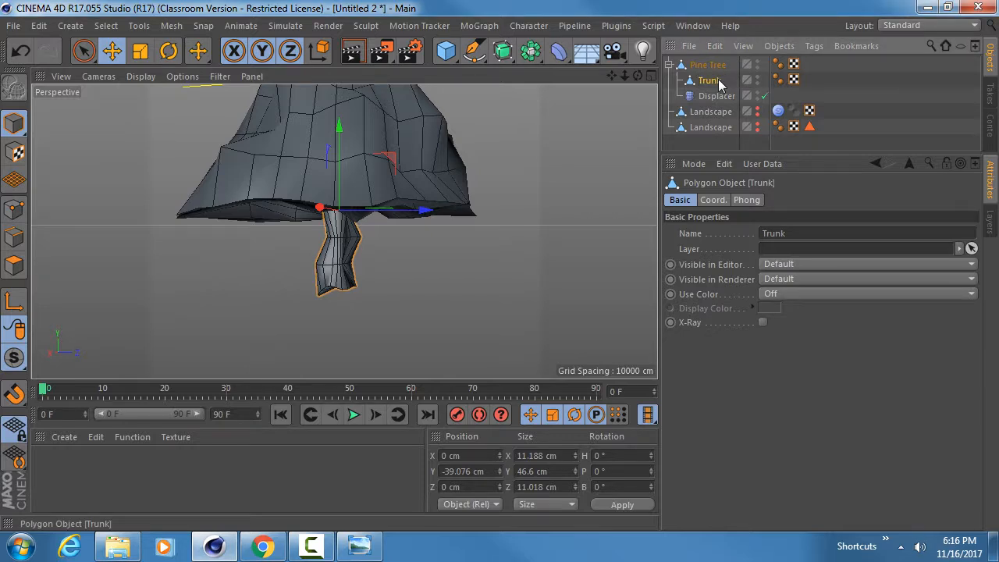
Duplicate the Pine Tree with its children and place the copy along the Z axis at about 94.6 cm
click(706, 65)
key(o)
scroll(325, 227, down, 2)
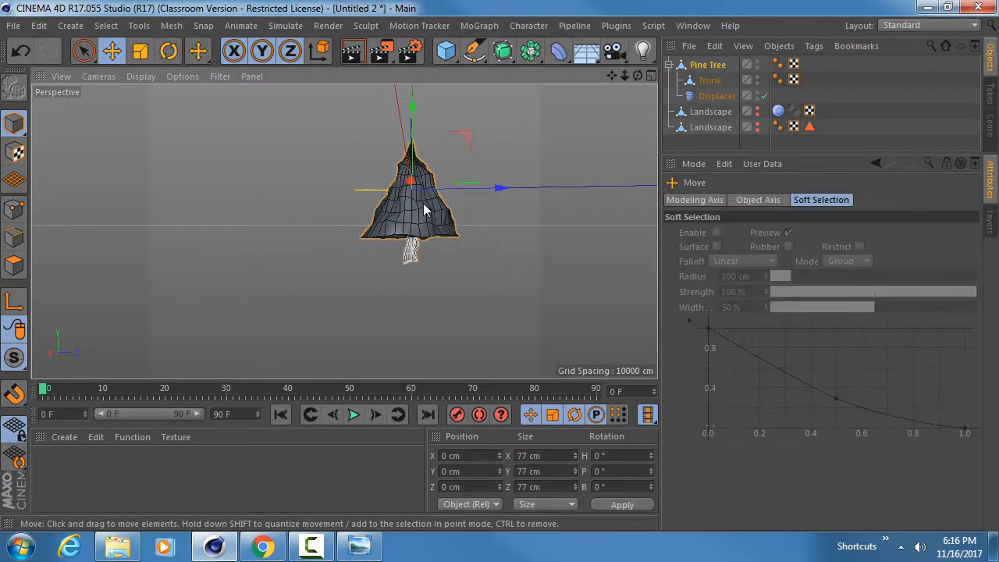
alt+drag(424, 204, 529, 215)
alt+drag(449, 235, 488, 142)
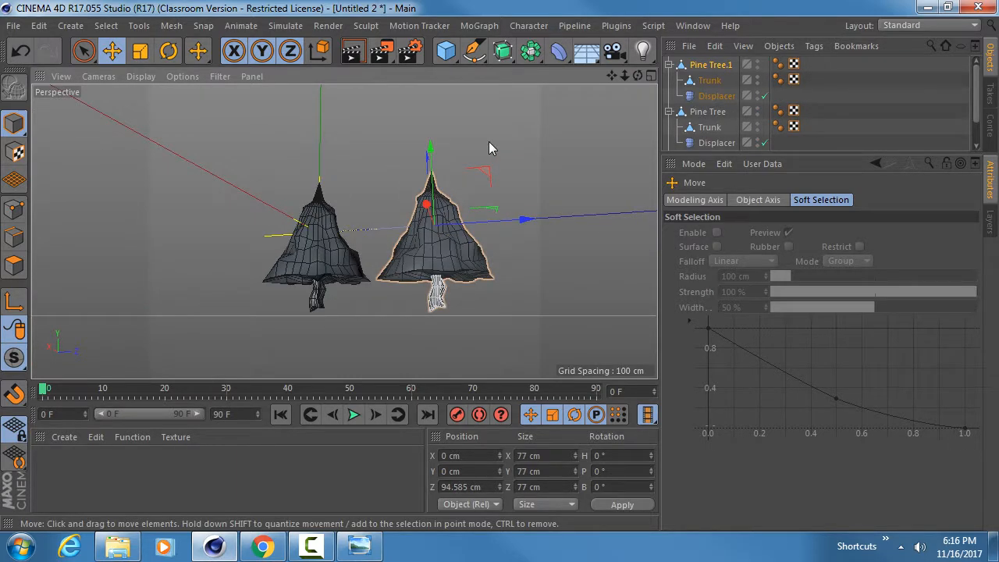
Set the seed of the noise shader in Pine Tree.1's Displacer to 663 to vary the tree's shape
click(715, 97)
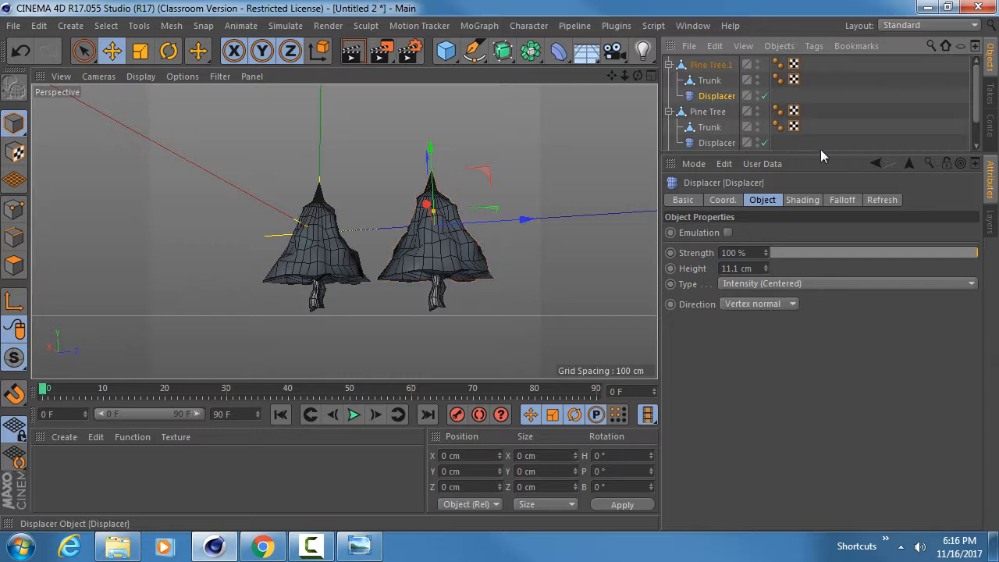
drag(823, 155, 822, 291)
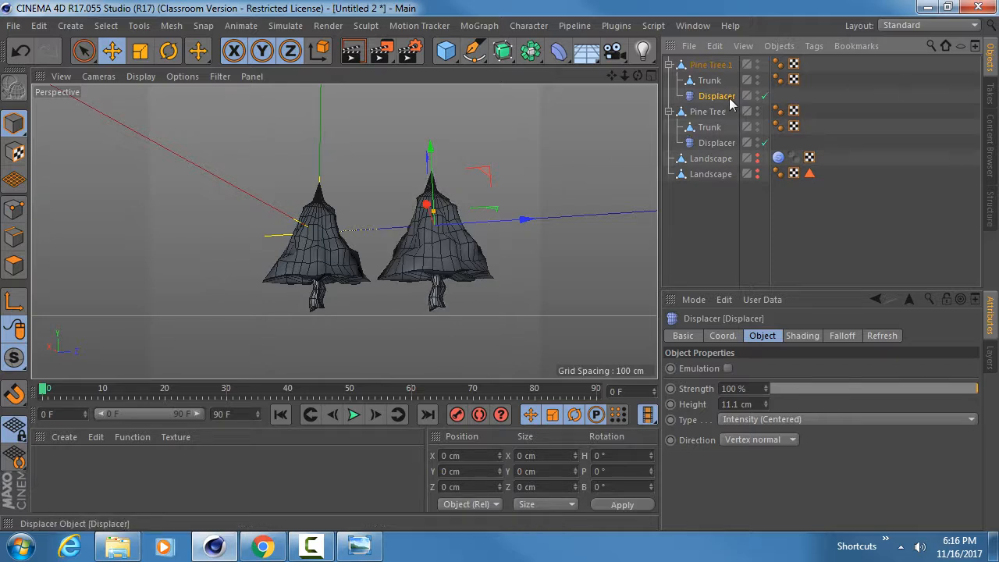
click(800, 335)
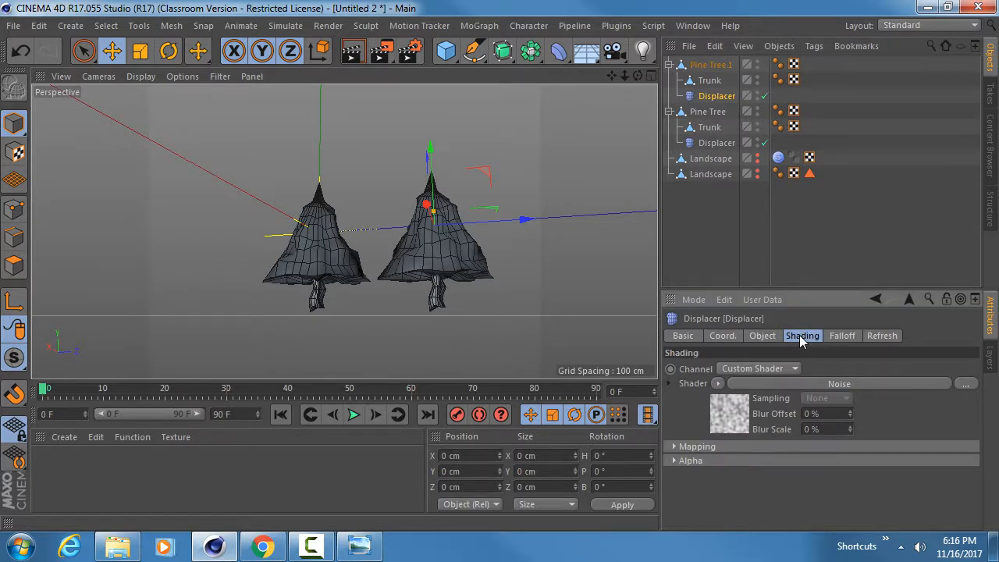
click(737, 413)
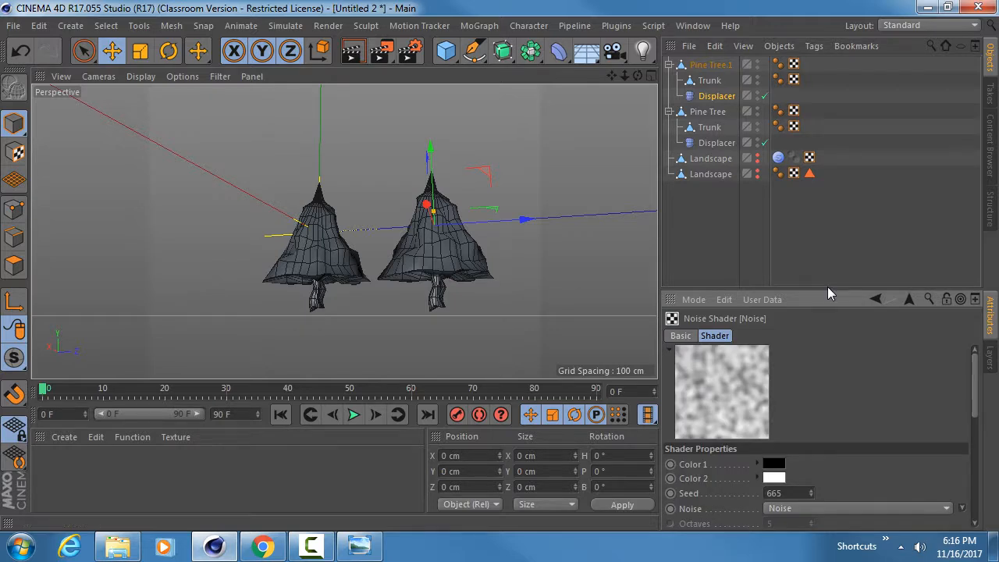
drag(827, 288, 883, 232)
click(876, 211)
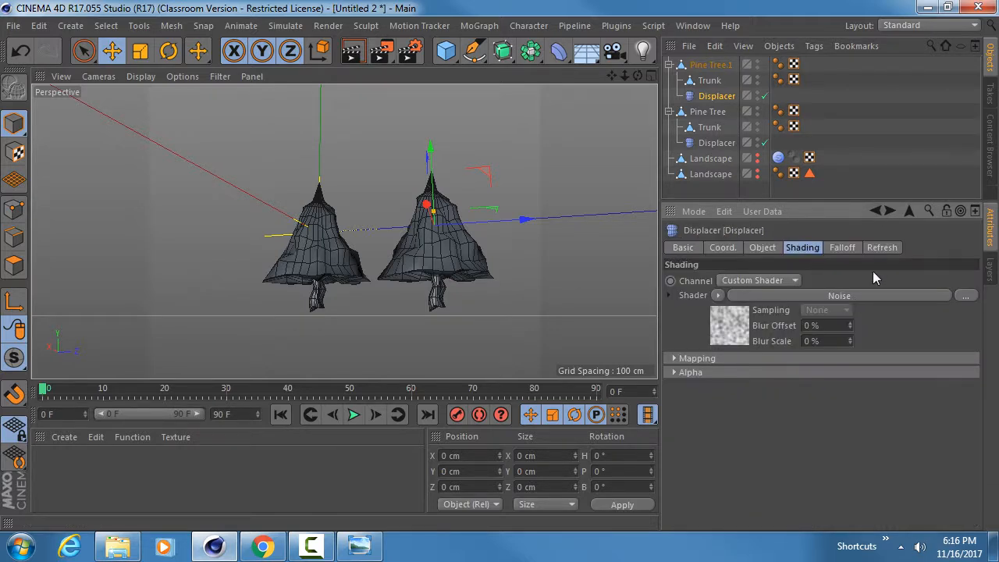
click(734, 332)
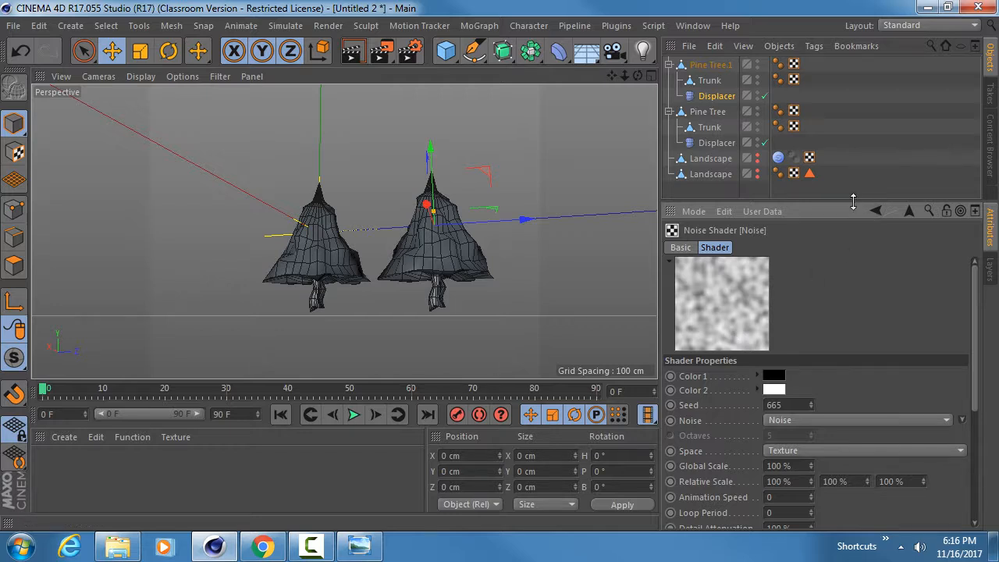
drag(853, 202, 854, 122)
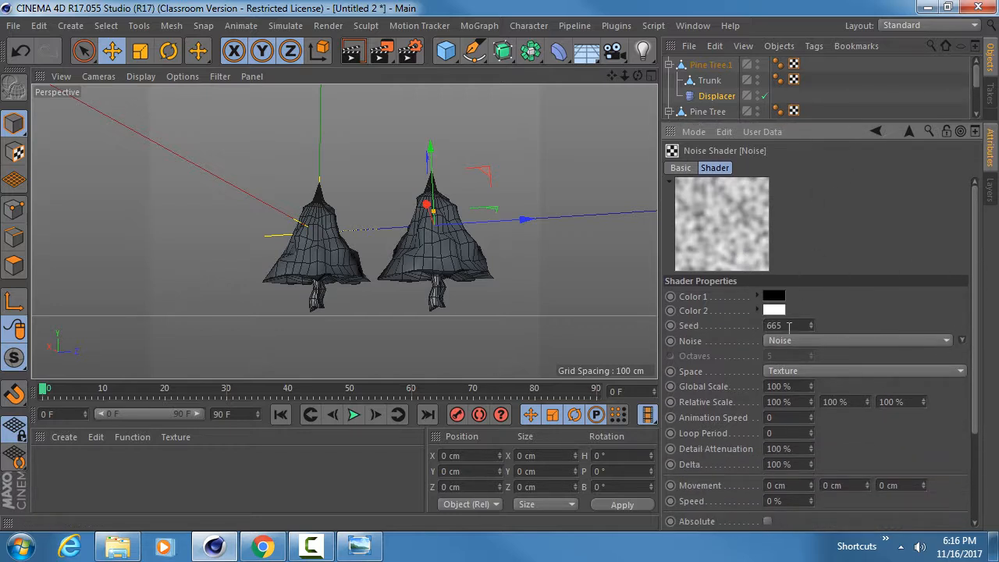
click(812, 327)
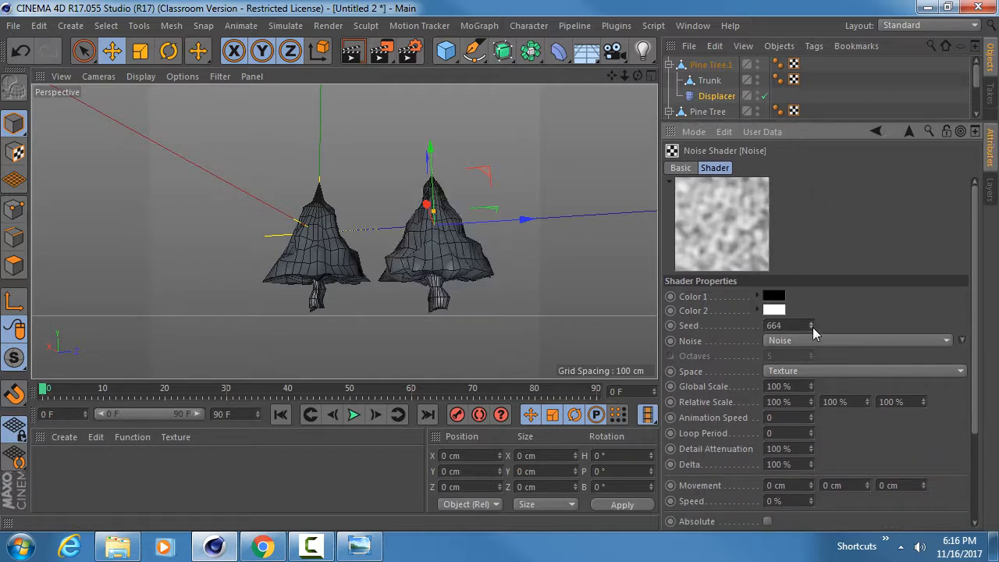
click(812, 327)
alt+drag(424, 286, 496, 301)
Duplicate Pine Tree.1 along the Z axis, placing the copy at about 188.9 cm
click(716, 68)
alt+middle_drag(452, 192, 356, 186)
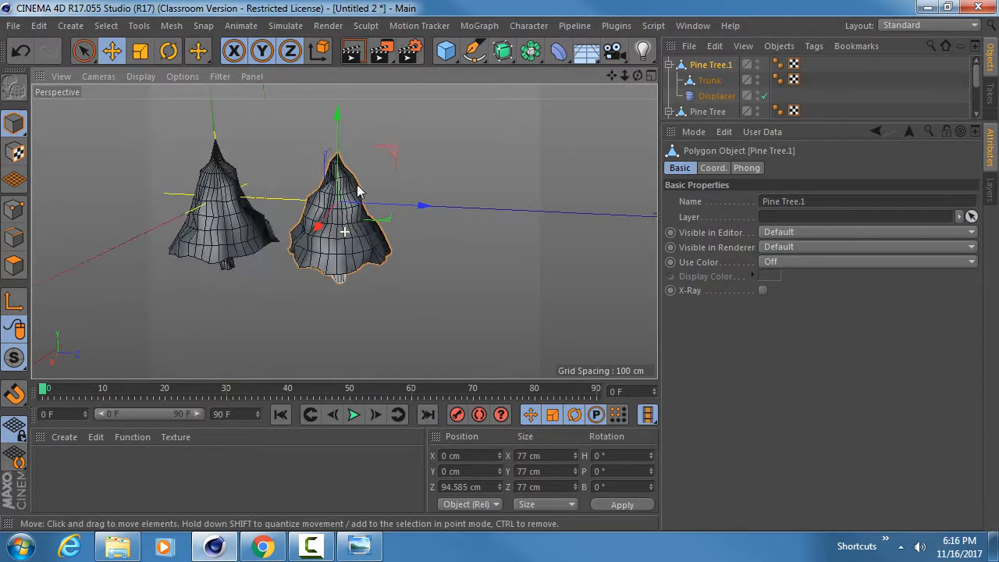
ctrl+drag(399, 209, 541, 216)
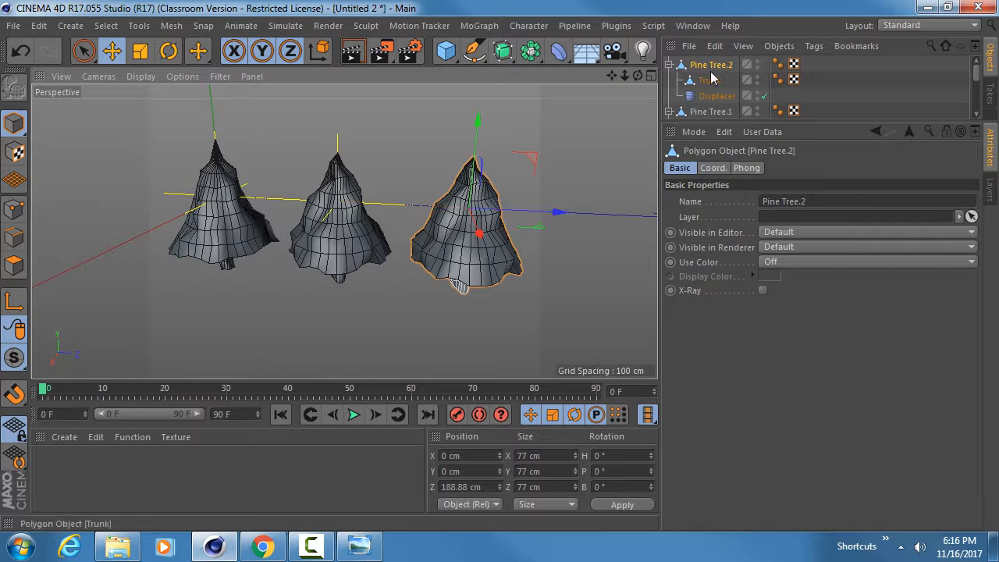
Set the noise seed of Pine Tree.2's Displacer to 662
click(715, 96)
click(780, 203)
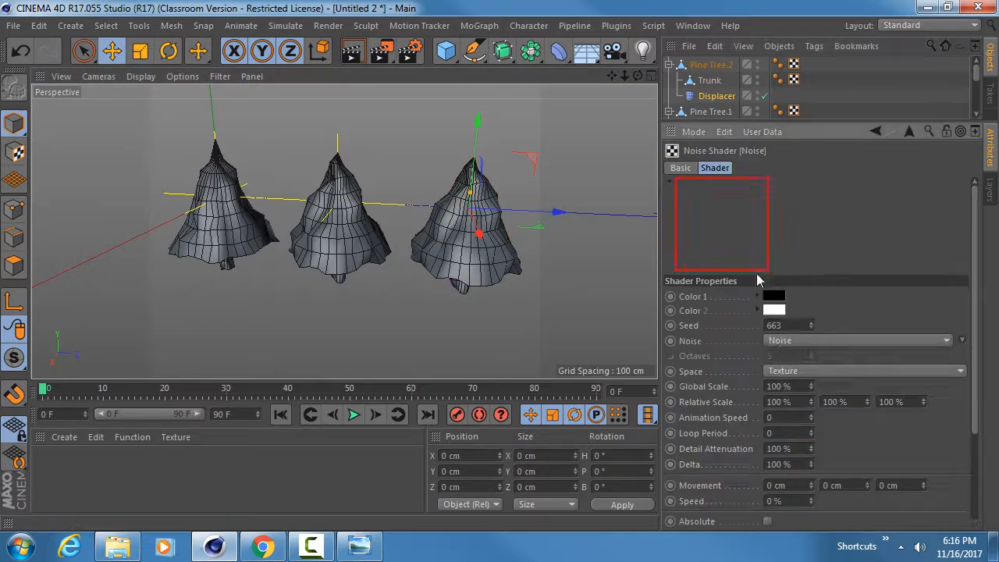
click(811, 328)
Duplicate the whole Pine Tree.2 object along the Z axis, placing the copy at about 283.6 cm
alt+middle_drag(413, 248, 268, 251)
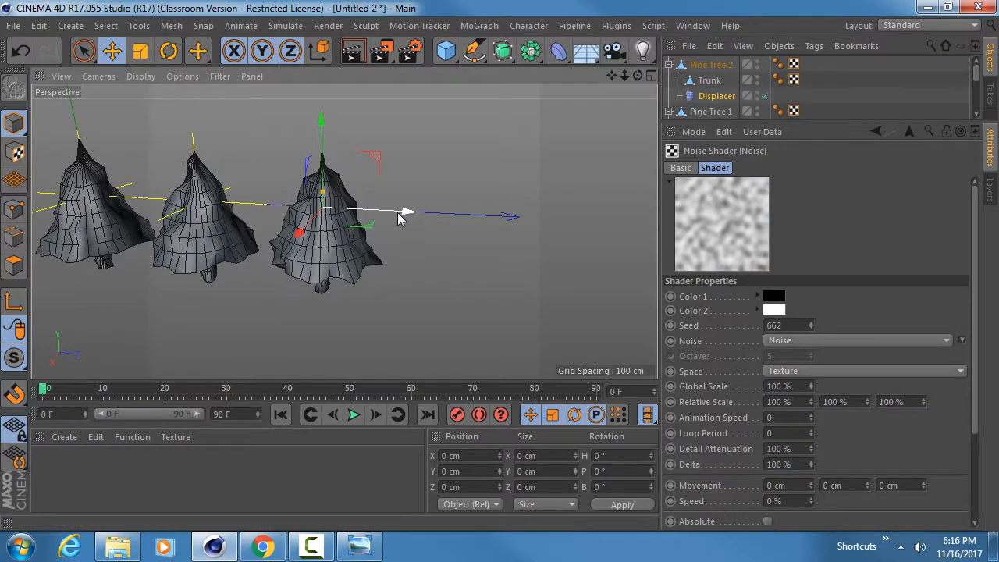
ctrl+drag(398, 213, 518, 212)
key(ctrl+z)
click(707, 66)
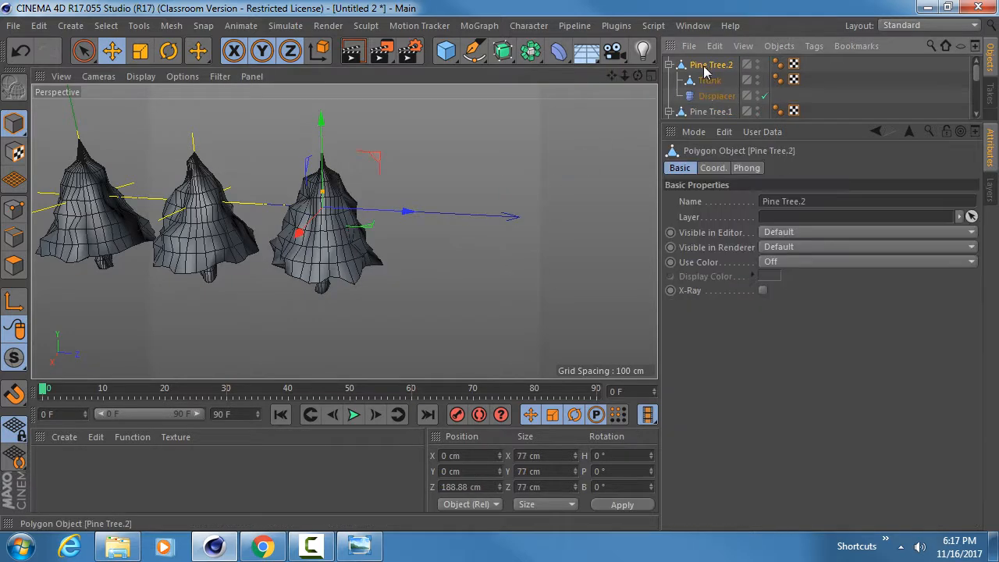
ctrl+drag(416, 215, 551, 219)
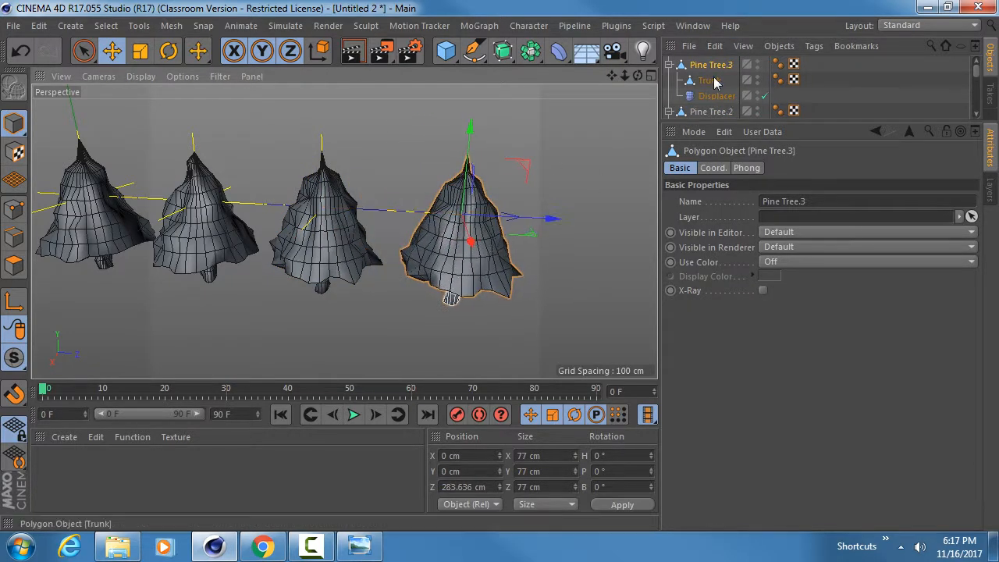
Change the noise shader's seed in Pine Tree.3's Displacer to give the tree a different shape
click(715, 97)
click(726, 240)
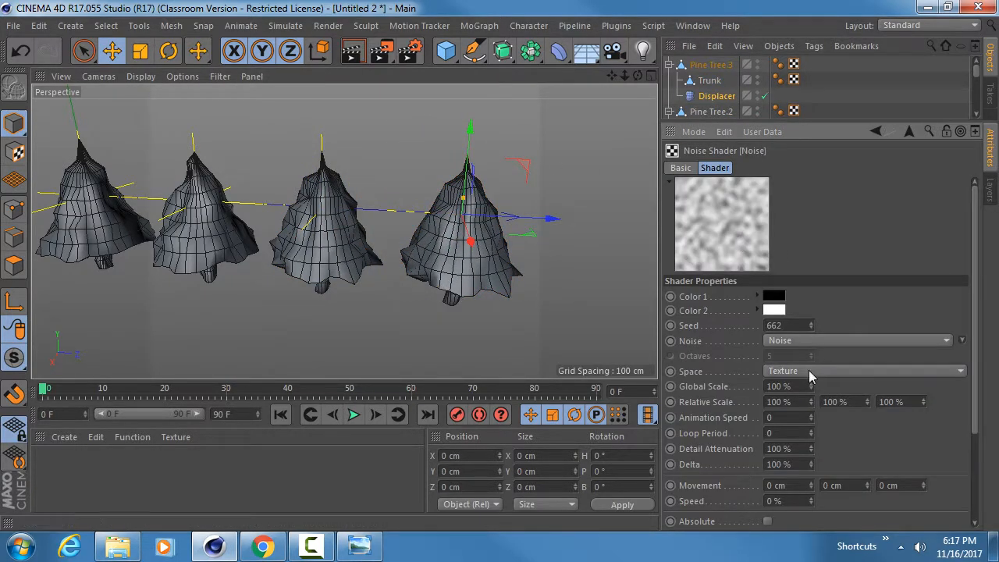
click(812, 329)
mouse_move(475, 264)
alt+mouse_down()
mouse_move(450, 235)
mouse_move(436, 243)
mouse_move(469, 316)
mouse_move(346, 291)
mouse_move(330, 179)
alt+mouse_up()
Switch the viewport display to Gouraud shading without wireframe lines
click(330, 178)
key(n)
key(a)
mouse_move(359, 242)
alt+mouse_down()
mouse_move(419, 272)
mouse_move(312, 200)
mouse_move(460, 231)
mouse_move(305, 232)
mouse_move(303, 265)
mouse_move(341, 223)
mouse_move(343, 159)
mouse_move(308, 176)
alt+mouse_up()
Select five neighbouring horizontal point loops on Pine Tree.3's cone with Loop Selection, starting at the second loop below the tip
click(711, 64)
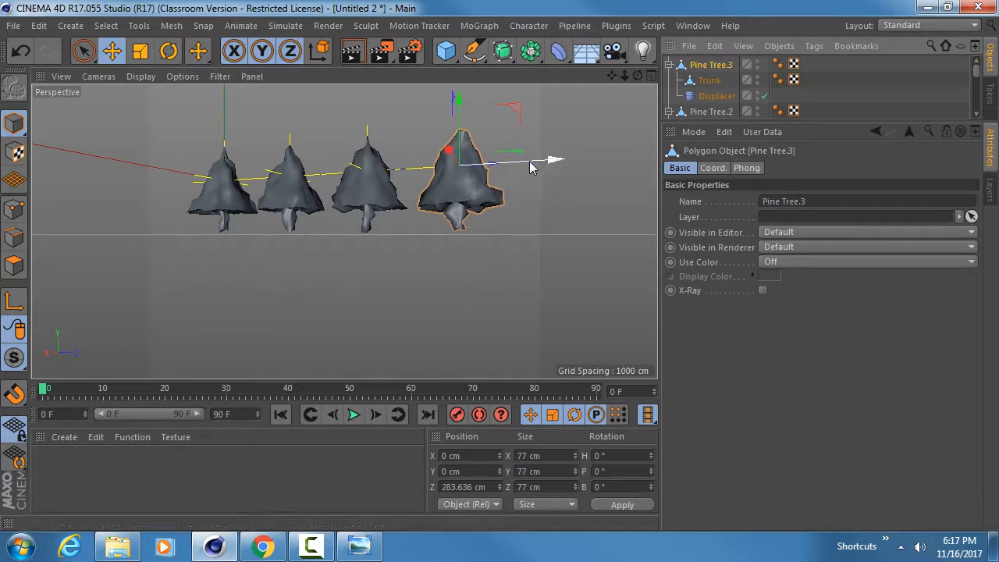
click(11, 216)
scroll(493, 169, up, 5)
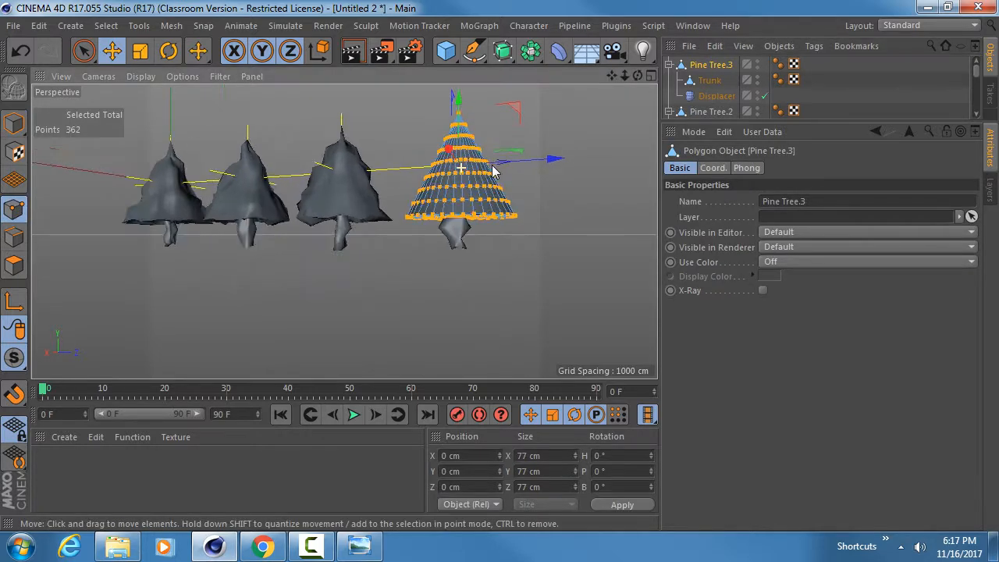
alt+middle_drag(448, 187, 443, 187)
key(u)
key(l)
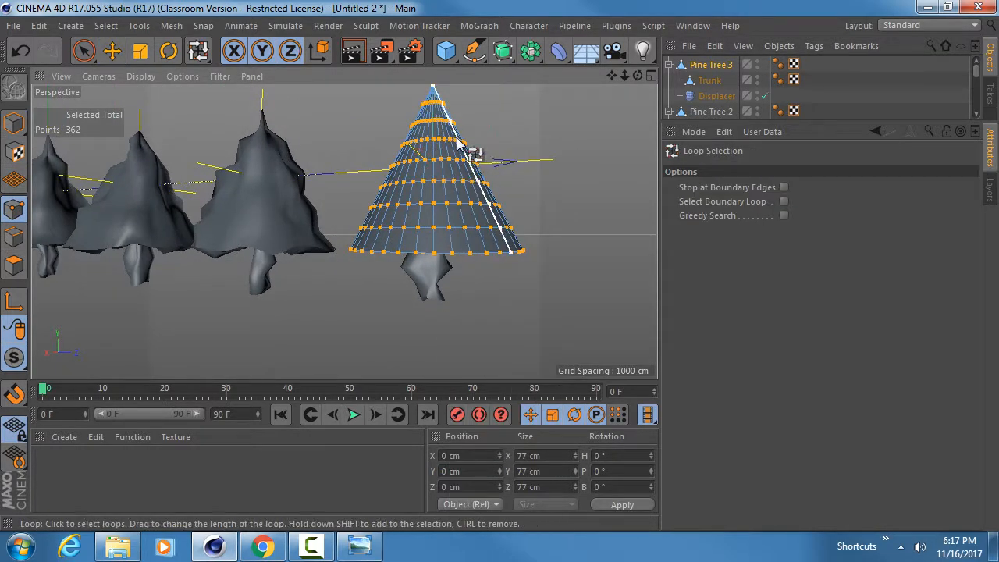
scroll(448, 196, up, 5)
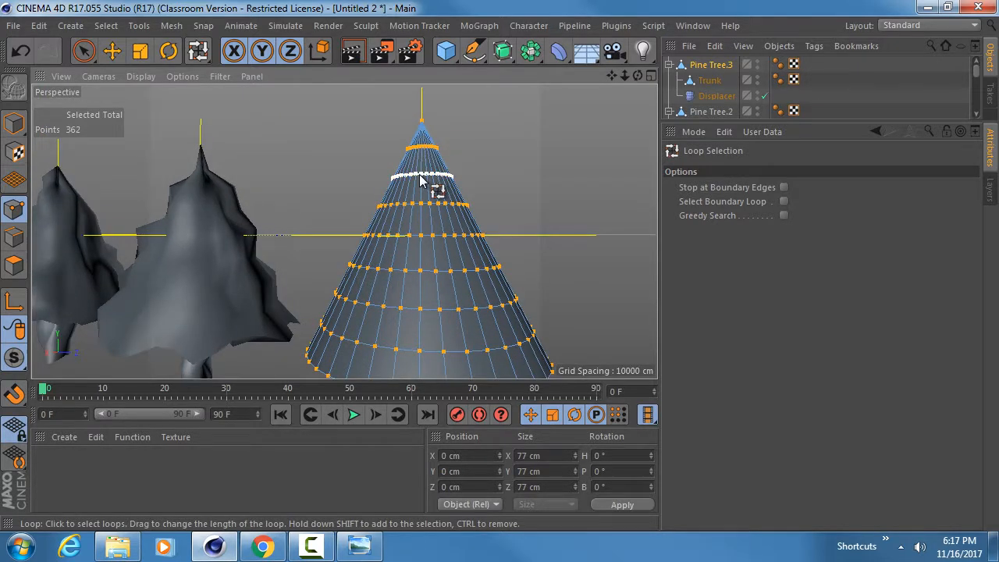
click(419, 175)
shift+click(420, 206)
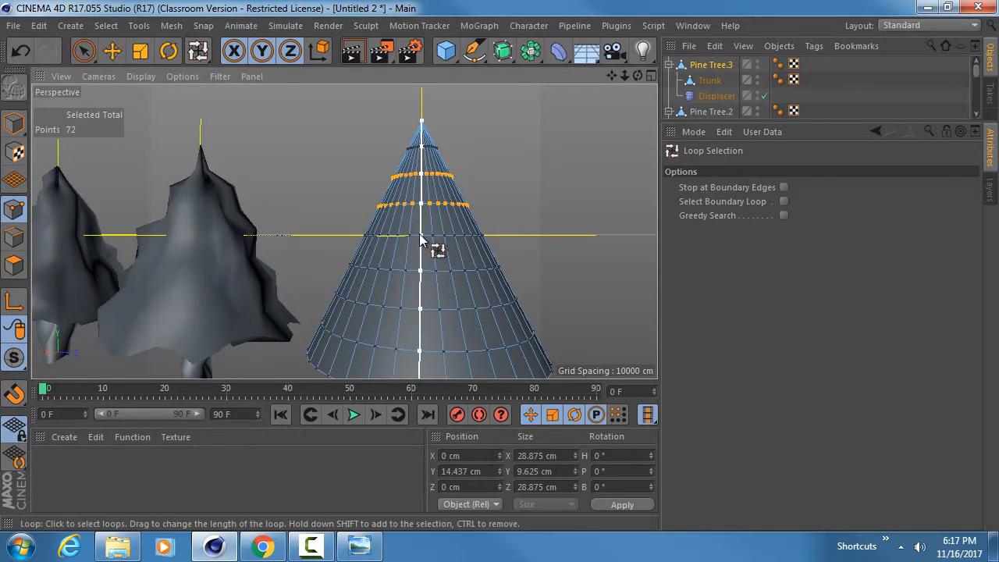
shift+click(426, 236)
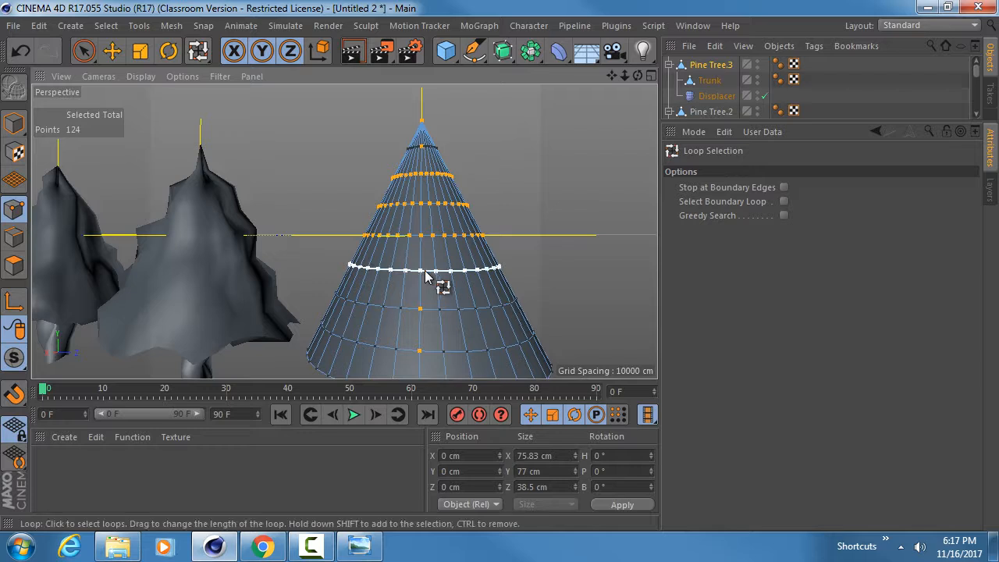
shift+click(426, 270)
shift+click(438, 310)
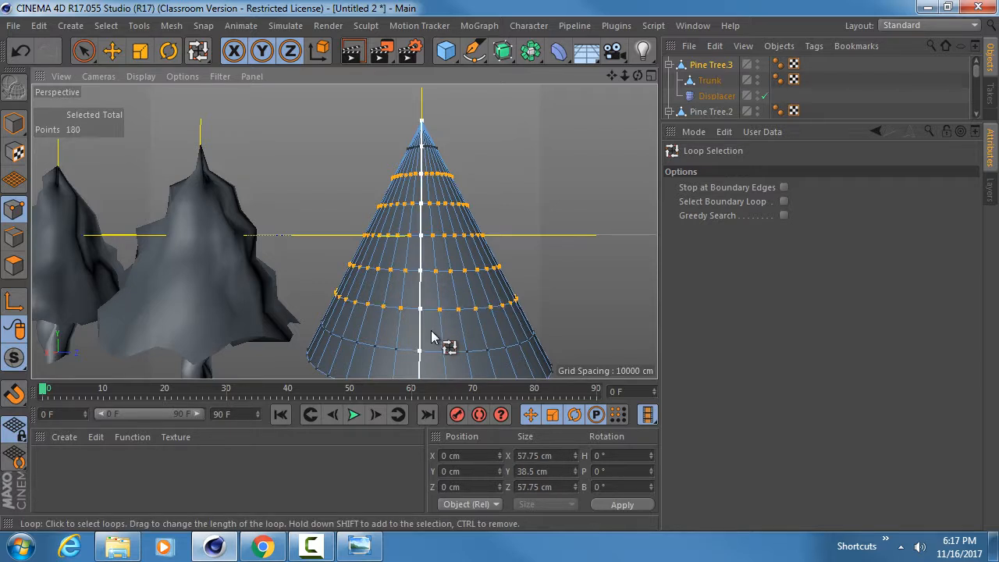
Scale the five selected point loops inward to about 49.6 cm in X and Z
key(t)
drag(569, 225, 375, 254)
key(ctrl+z)
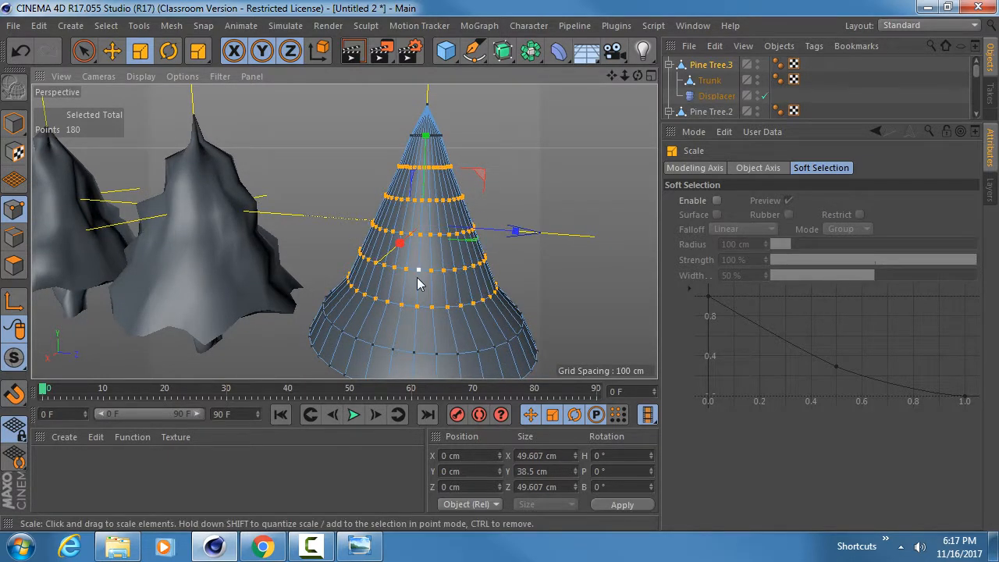
Remove the lowest loop from the point selection and scale the remaining four loops to about 36.5 cm in X and Z
key(u)
key(l)
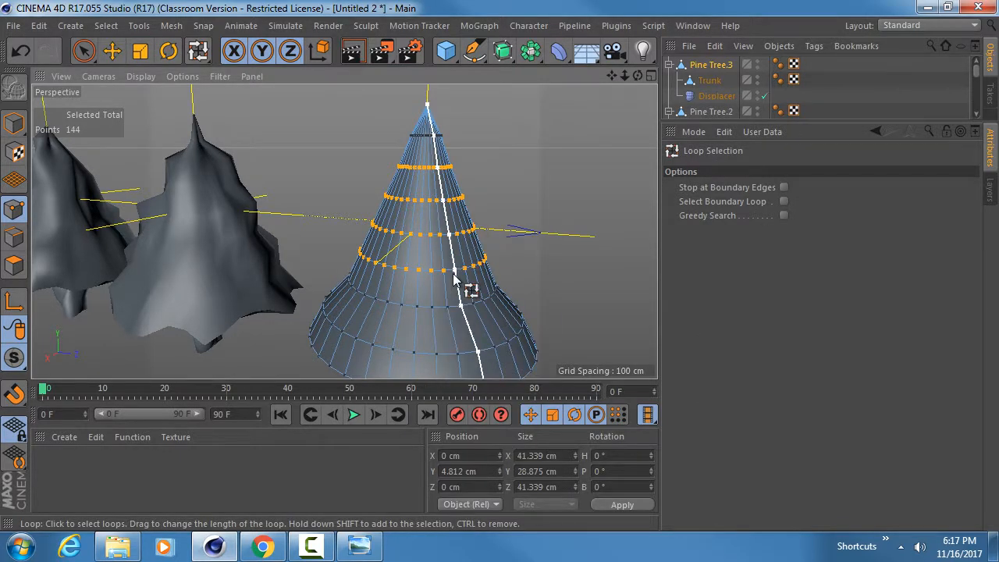
key(t)
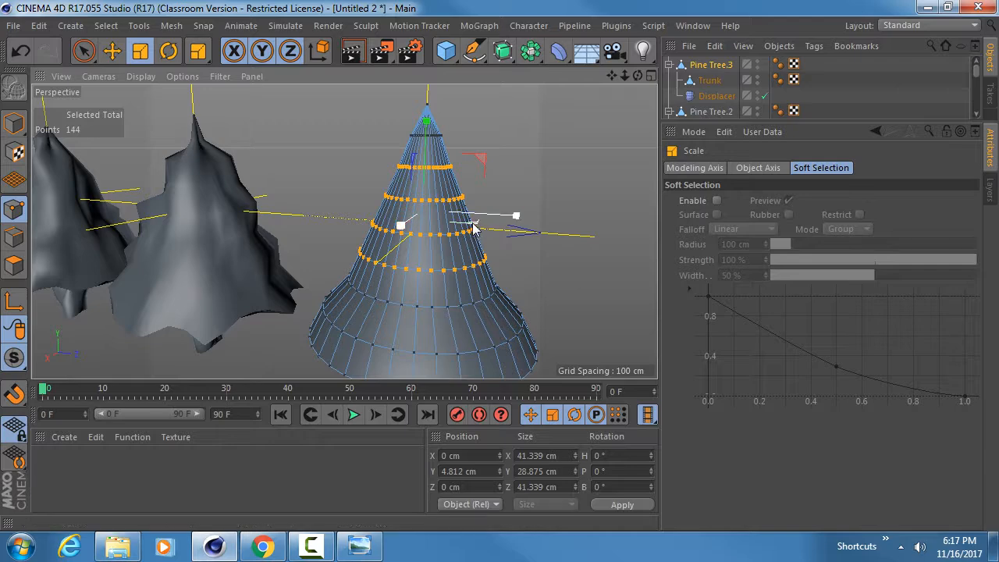
drag(473, 226, 369, 215)
alt+middle_drag(395, 216, 381, 185)
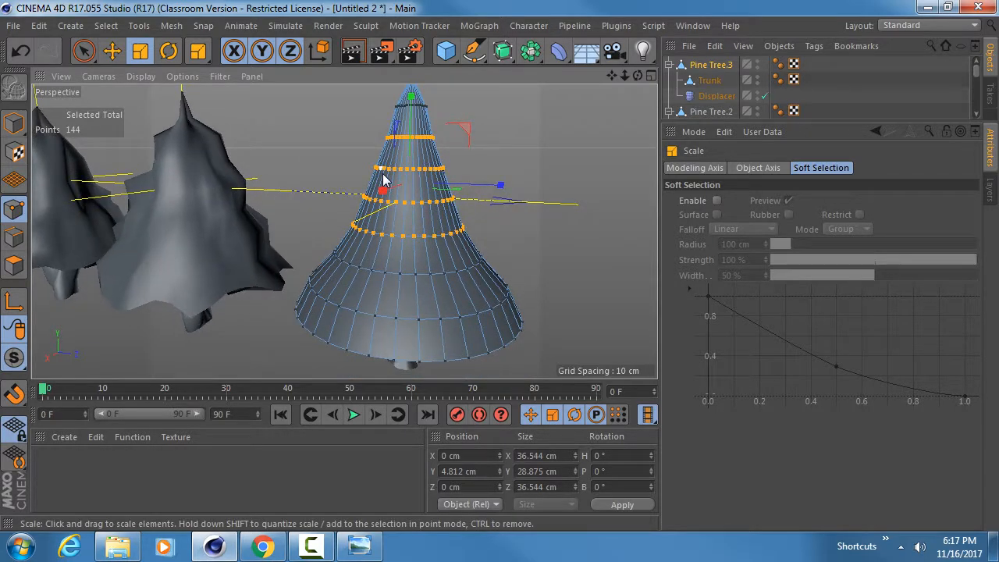
Select only the point loop at Y 9.625 cm, scale it to about 24 cm wide, and return to Model mode
key(u)
key(l)
click(427, 173)
alt+drag(413, 192, 534, 246)
key(e)
key(t)
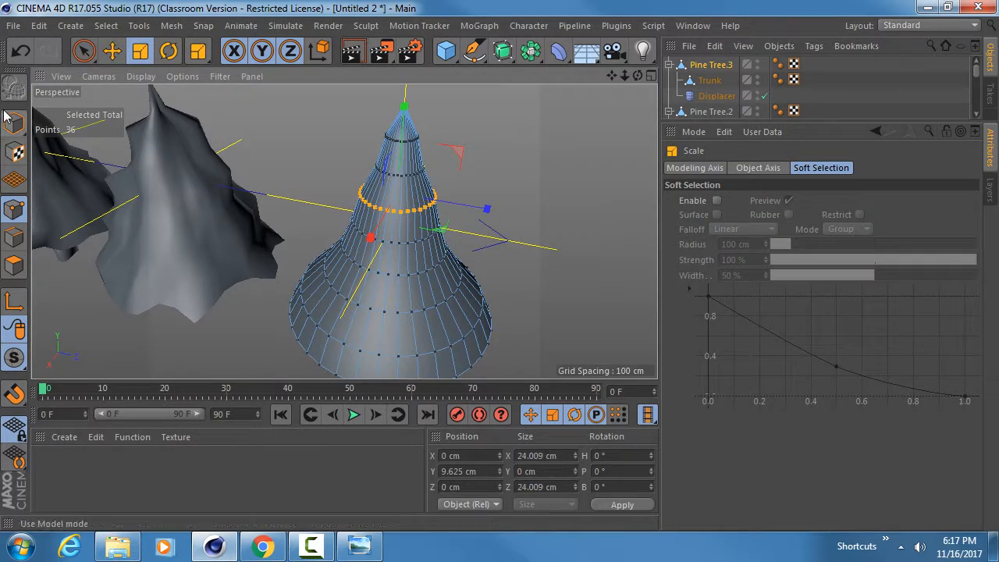
click(7, 118)
alt+drag(330, 232, 394, 234)
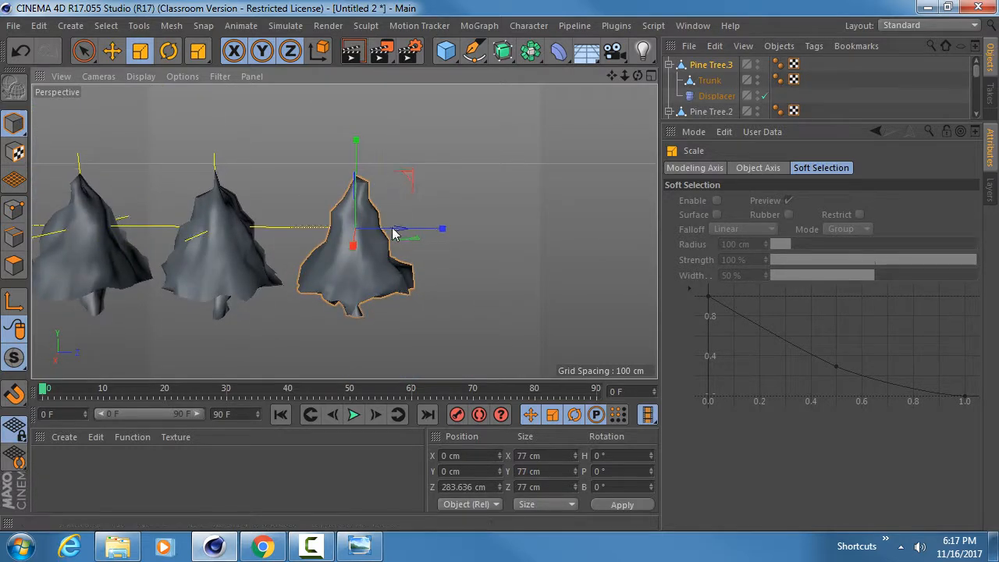
scroll(394, 234, down, 3)
scroll(361, 225, up, 3)
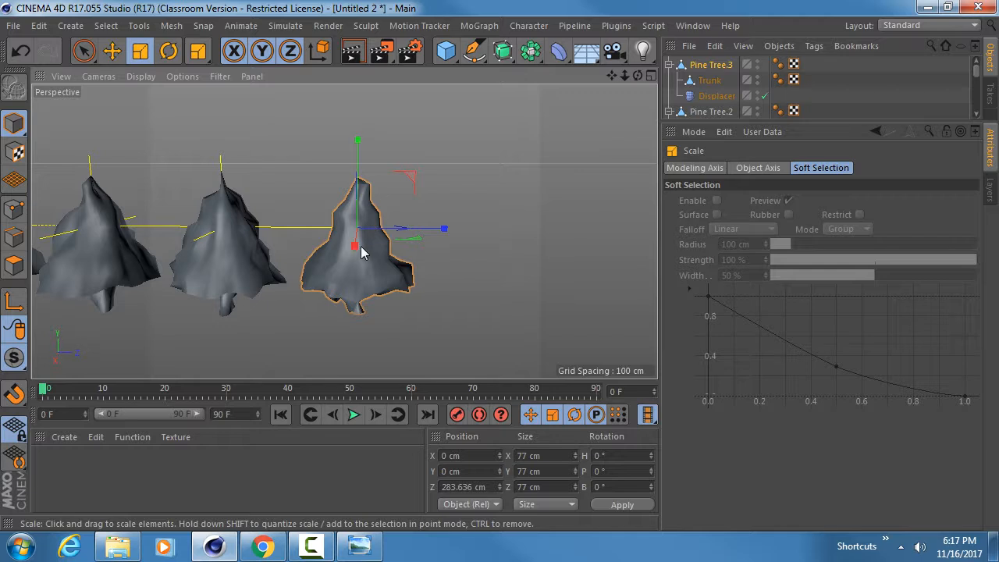
Enlarge the object list and collapse the hierarchies of all four pine trees
alt+middle_drag(361, 253, 590, 239)
alt+drag(385, 234, 413, 276)
alt+right_drag(413, 276, 340, 257)
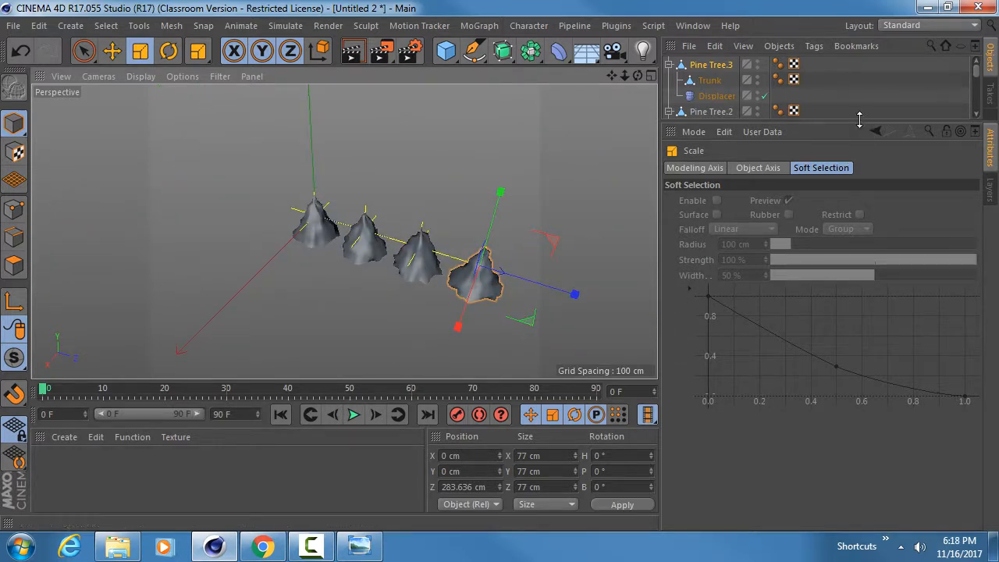
drag(858, 122, 855, 333)
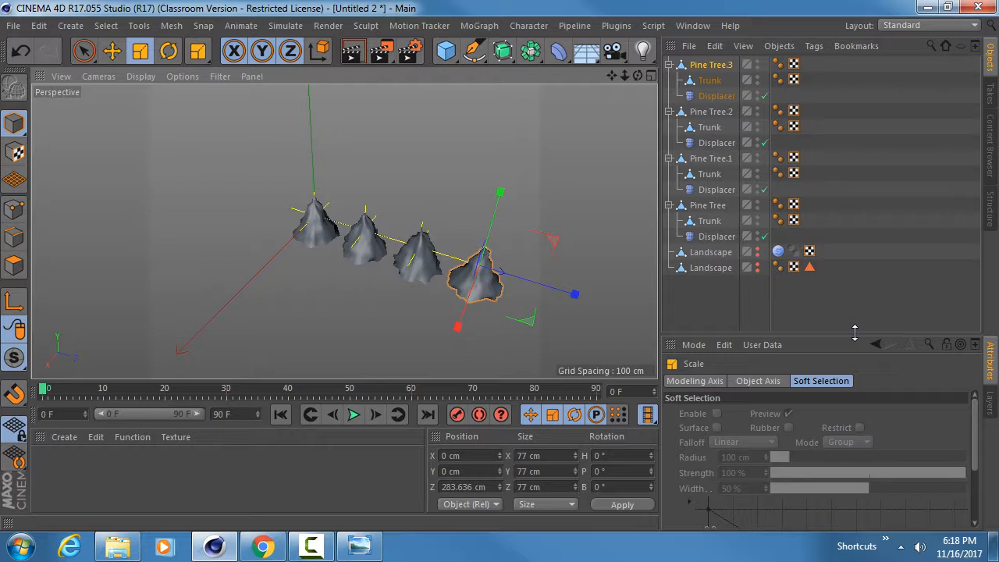
click(716, 144)
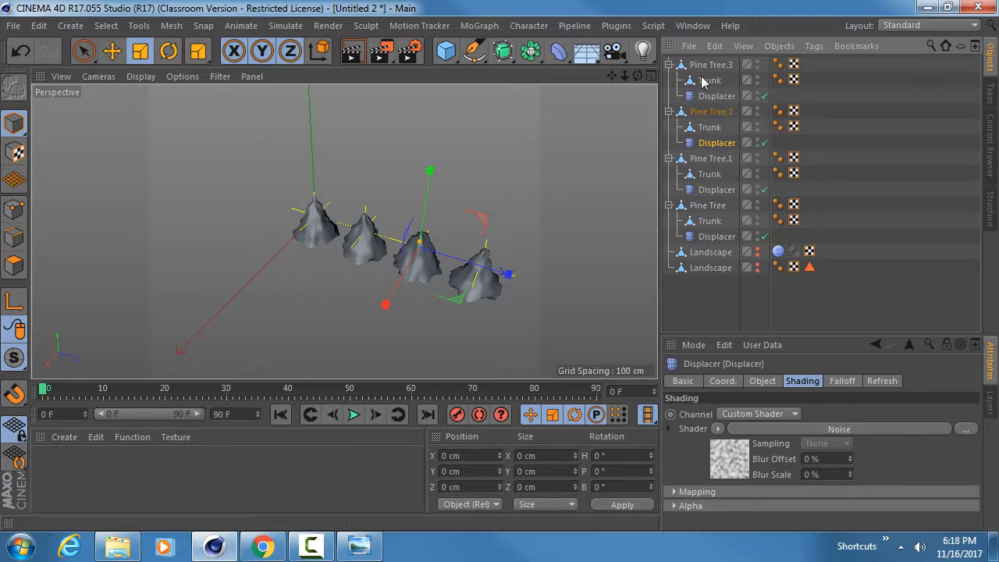
click(668, 64)
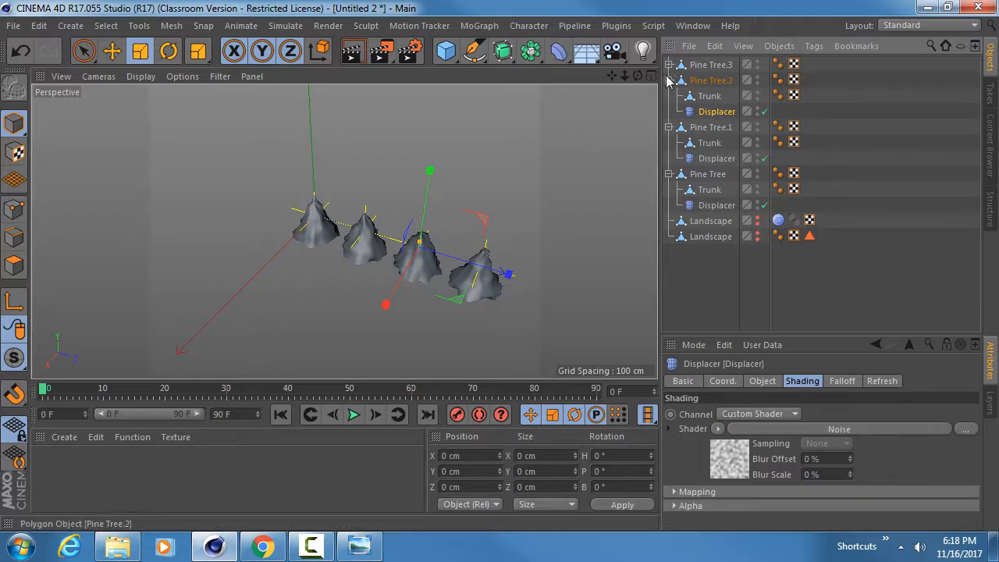
click(668, 80)
click(669, 96)
click(669, 111)
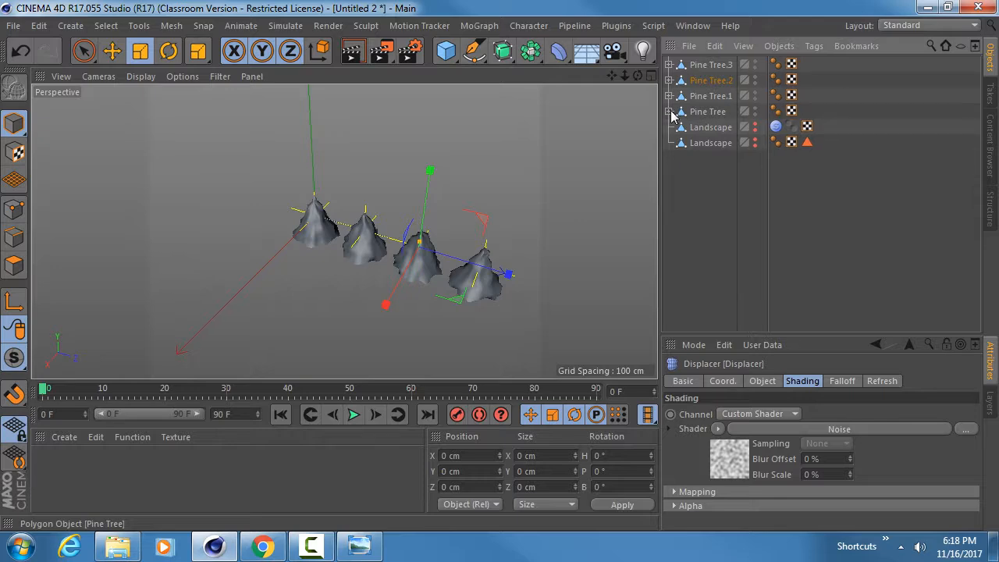
Make the Landscape object carrying the Tree Area Selection tag visible in the viewport and select it
click(754, 141)
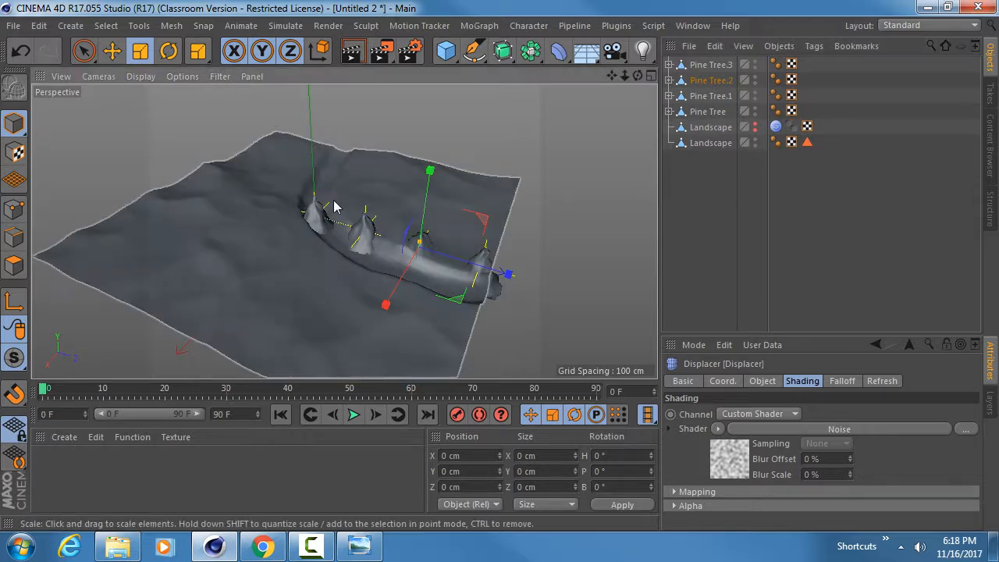
scroll(334, 203, up, 4)
alt+drag(358, 220, 264, 231)
click(710, 143)
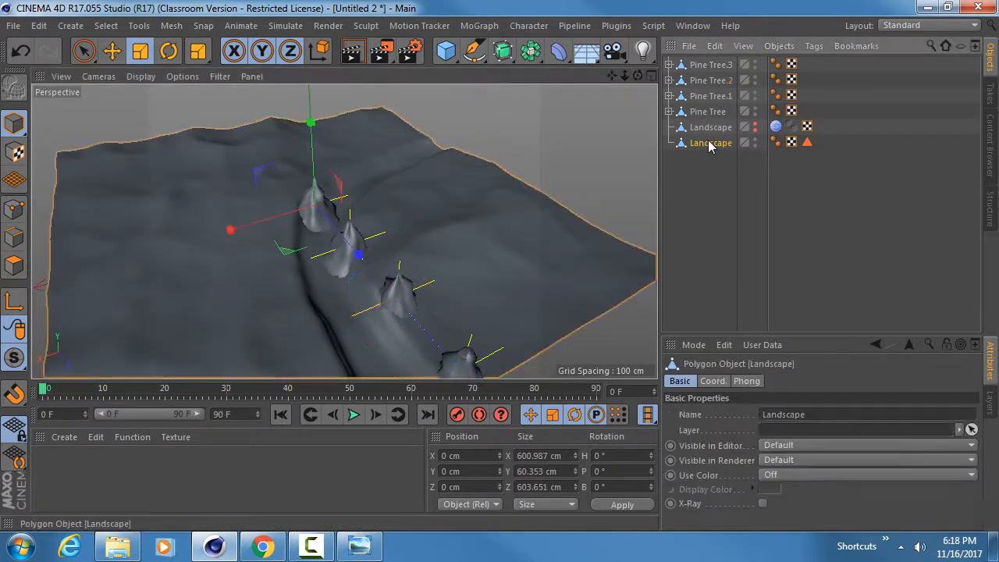
Add a MoGraph Cloner as the parent of Pine Tree.3
click(711, 69)
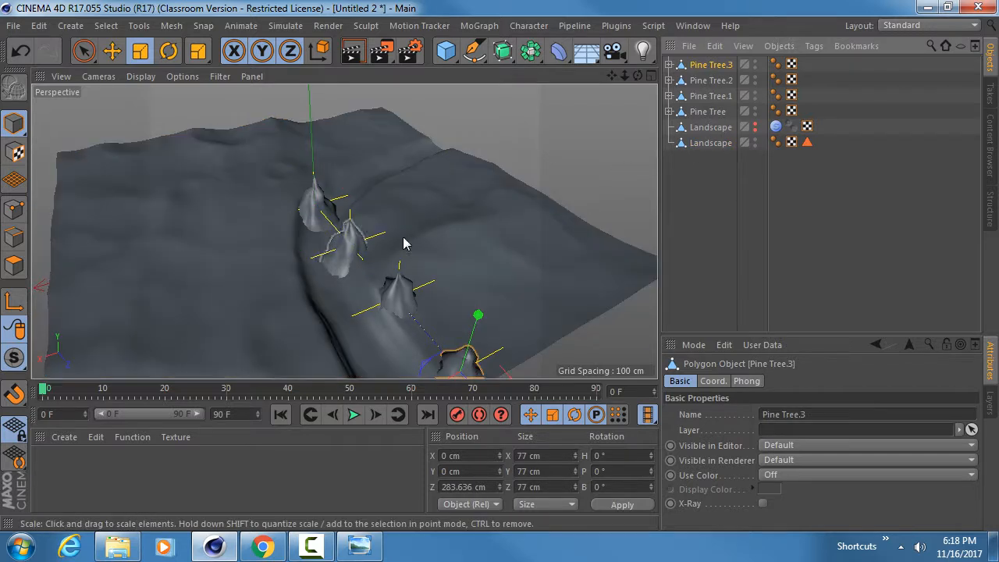
click(476, 26)
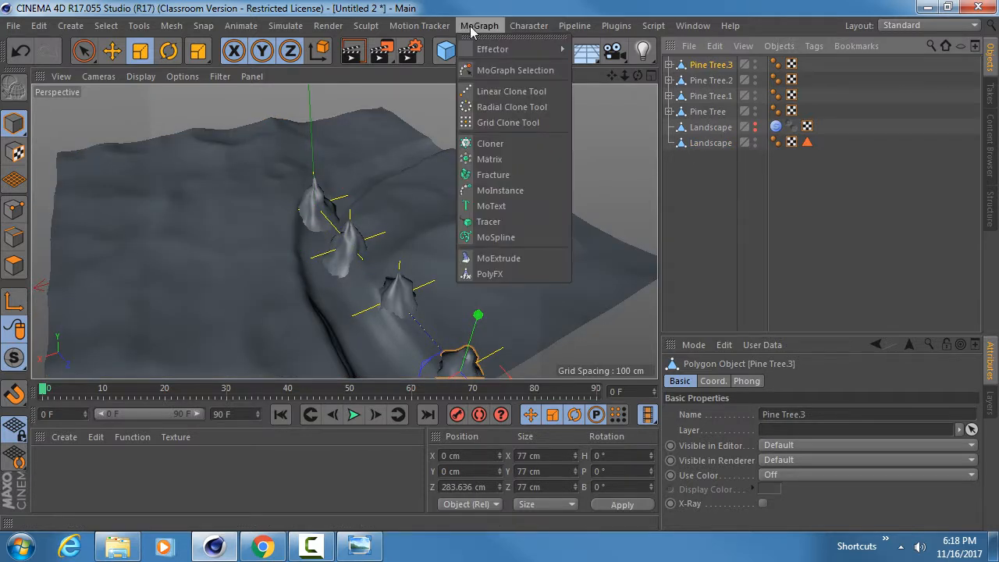
alt+click(490, 144)
alt+middle_drag(529, 264, 481, 117)
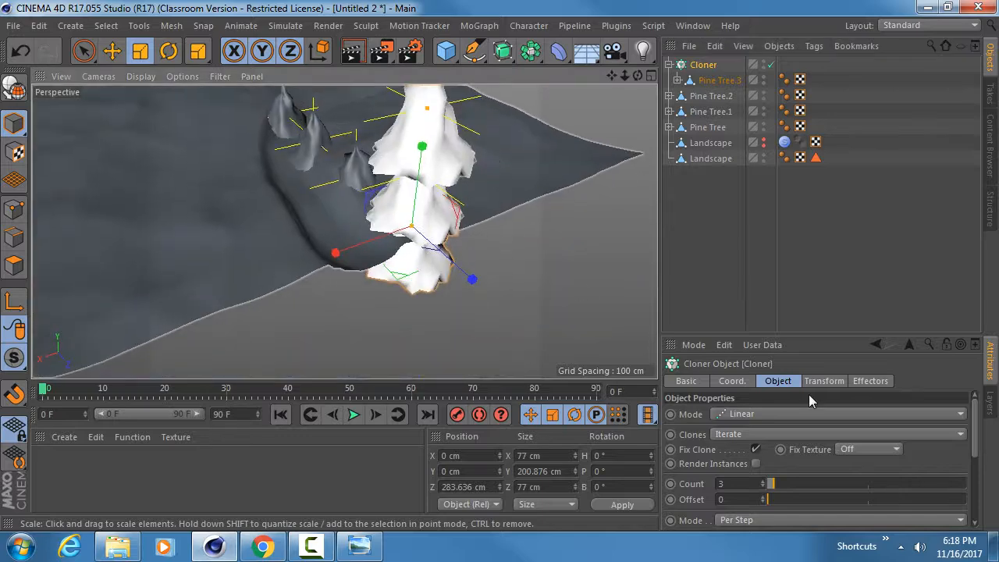
Set the Cloner's mode to Object and switch the Cloner off while configuring it
click(739, 381)
click(796, 379)
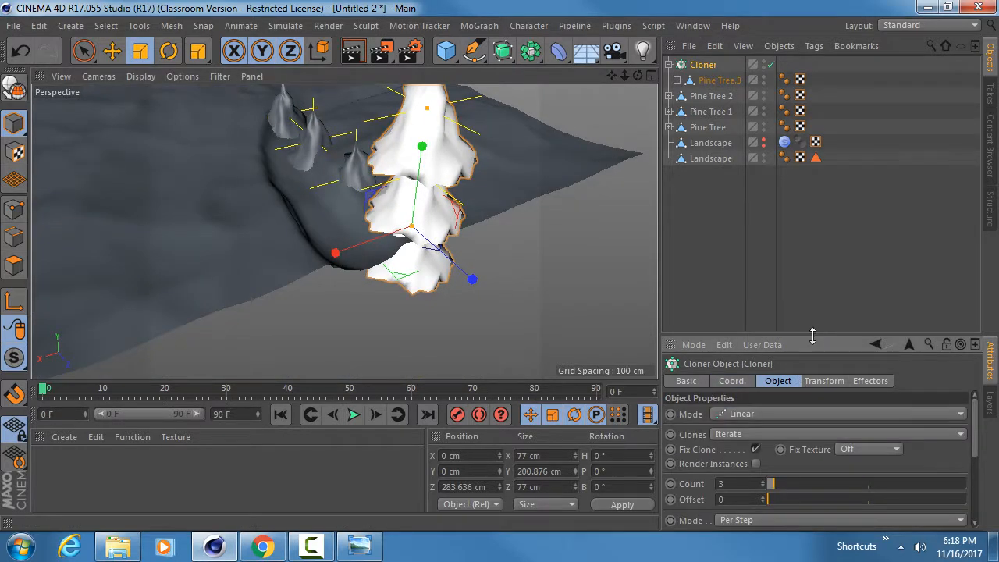
drag(812, 335, 813, 175)
click(763, 250)
click(754, 269)
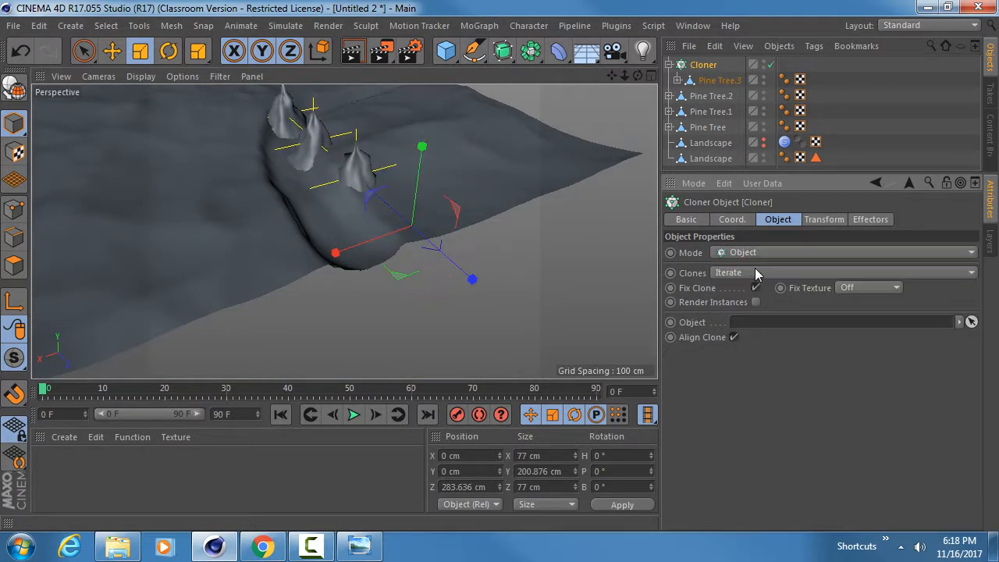
click(771, 65)
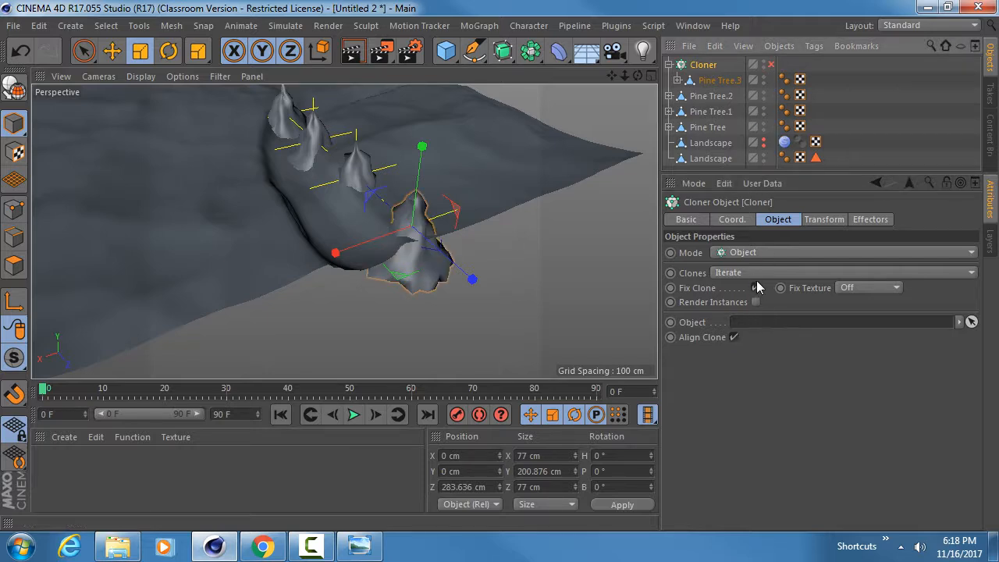
Assign the visible Landscape as the object on which the Cloner distributes its clones
drag(839, 172, 839, 197)
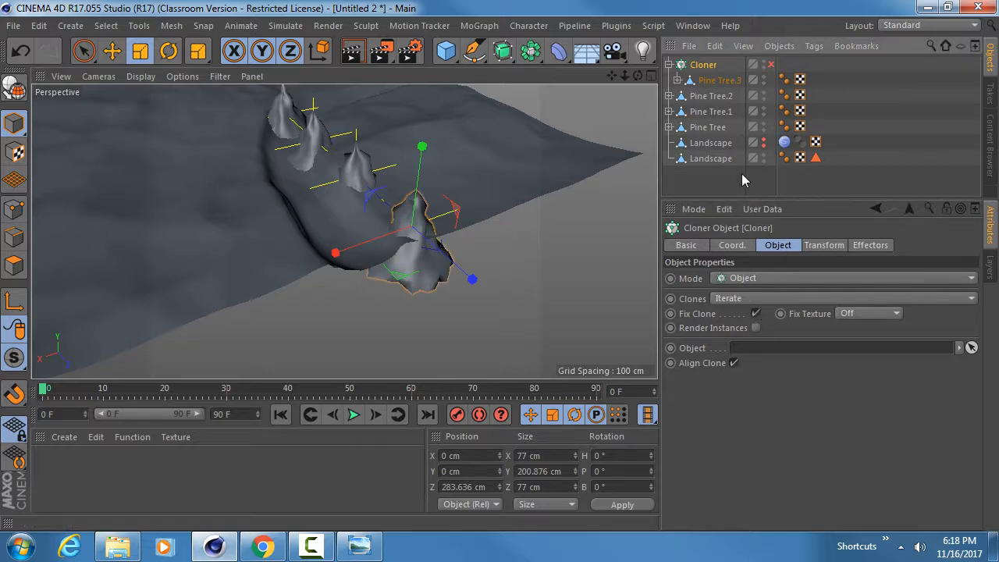
drag(768, 359, 767, 351)
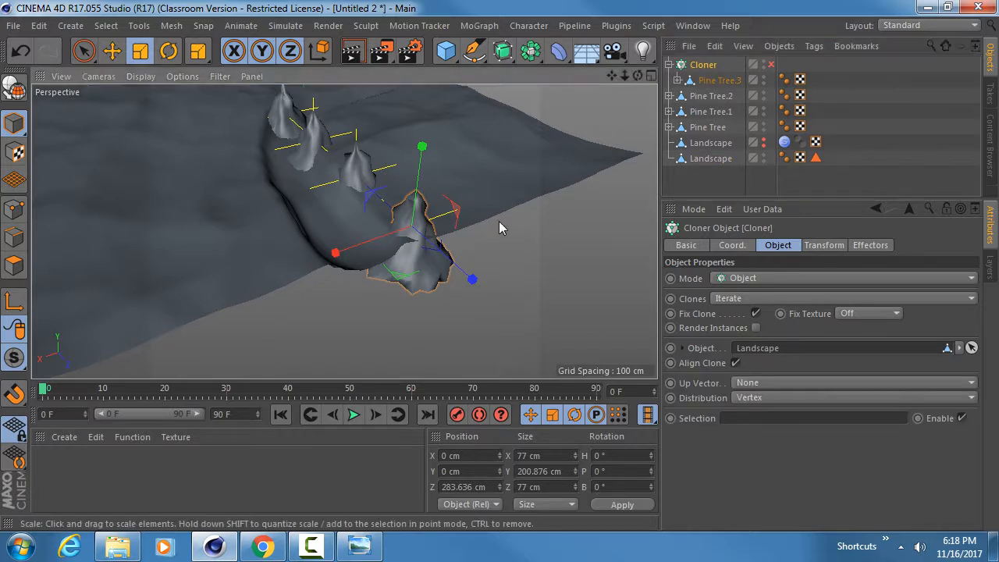
alt+drag(498, 221, 362, 162)
alt+middle_drag(361, 161, 345, 217)
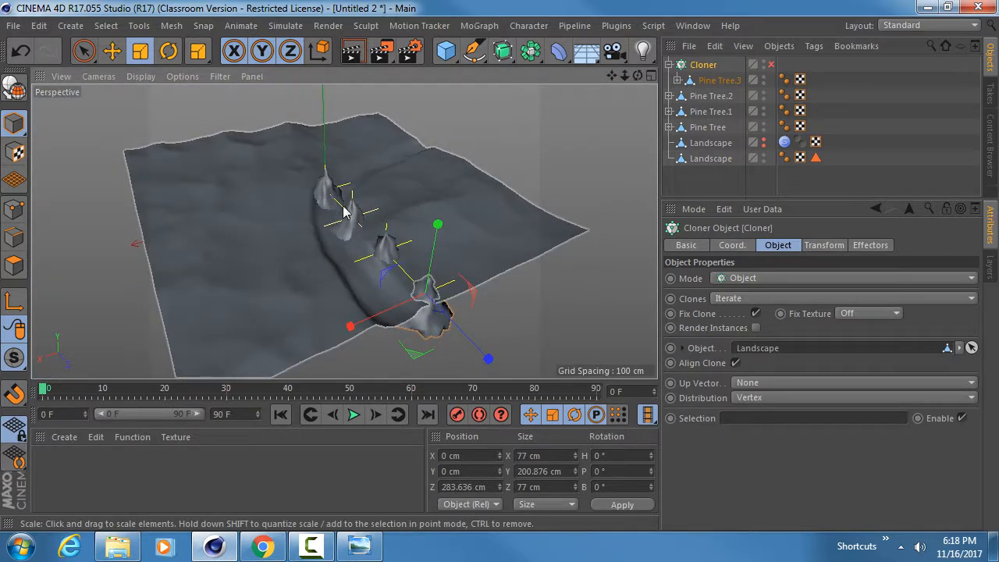
Set the Cloner's distribution to Surface and restrict it to the Landscape's Tree Area Selection
click(746, 397)
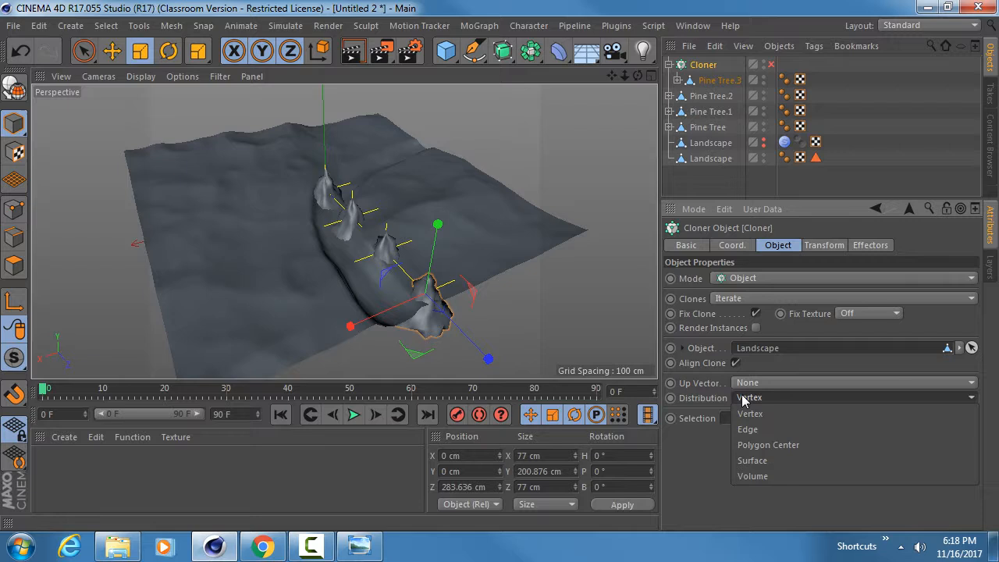
click(772, 464)
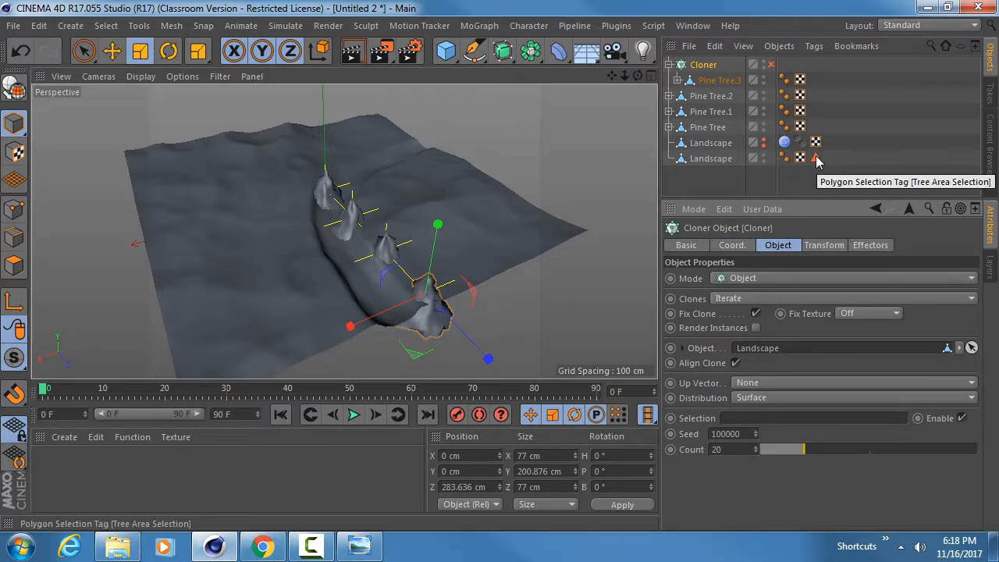
drag(814, 157, 815, 160)
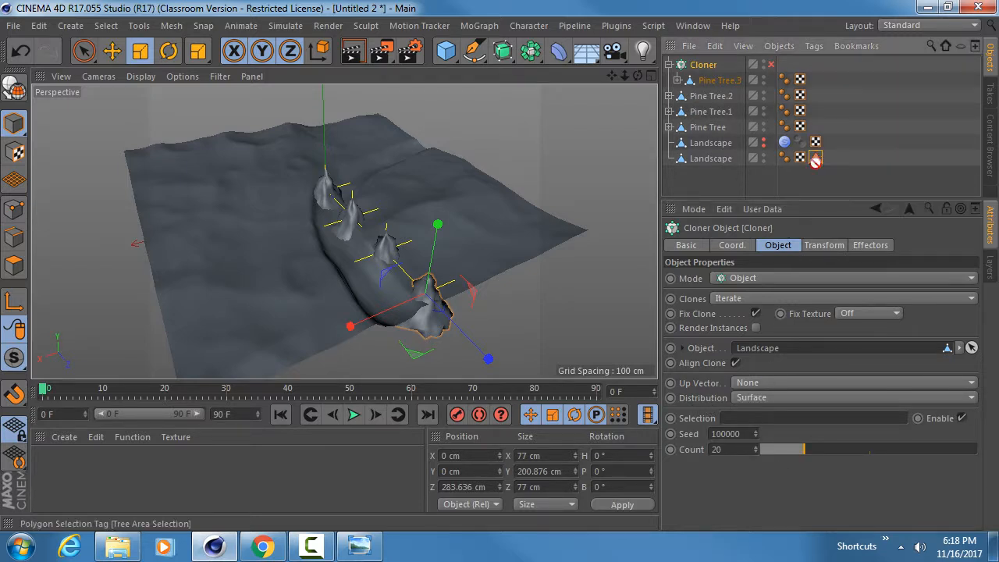
drag(788, 365, 771, 420)
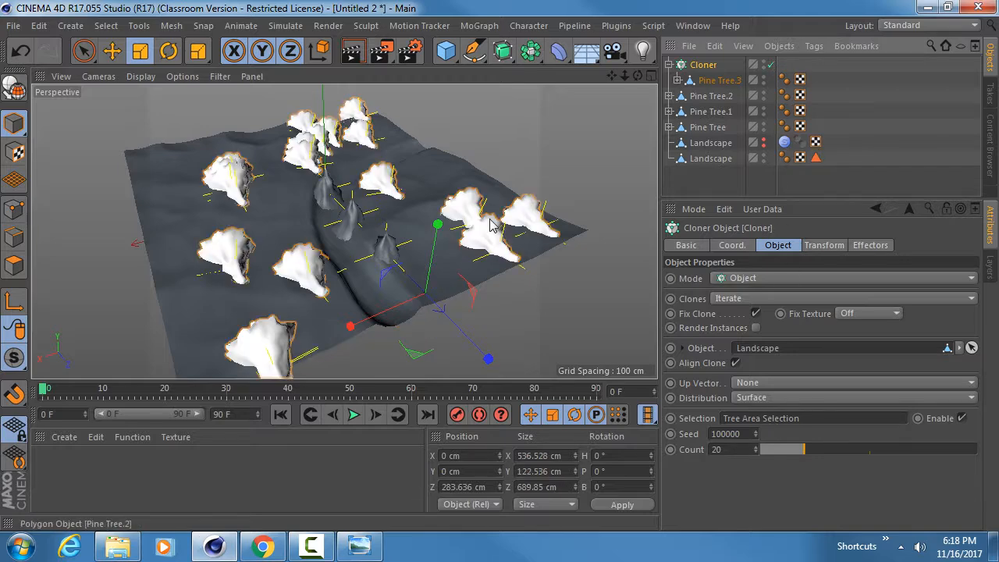
Set the Cloner's clone transform to a pitch rotation of -90° and a Z position offset of 57 cm
mouse_move(491, 224)
alt+mouse_down()
mouse_move(444, 151)
mouse_move(537, 267)
mouse_move(548, 219)
mouse_move(292, 224)
alt+mouse_up()
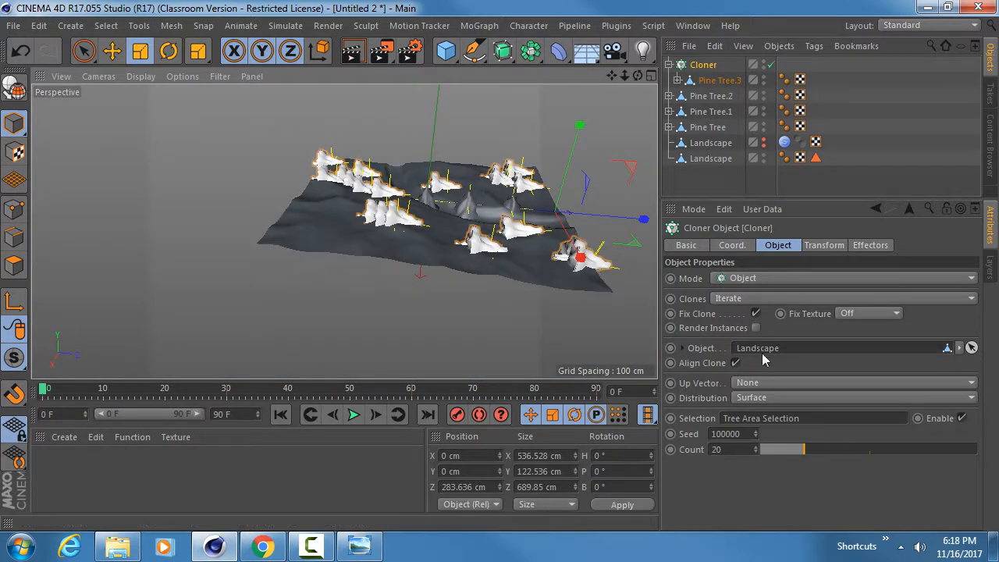
click(827, 247)
drag(930, 318, 909, 298)
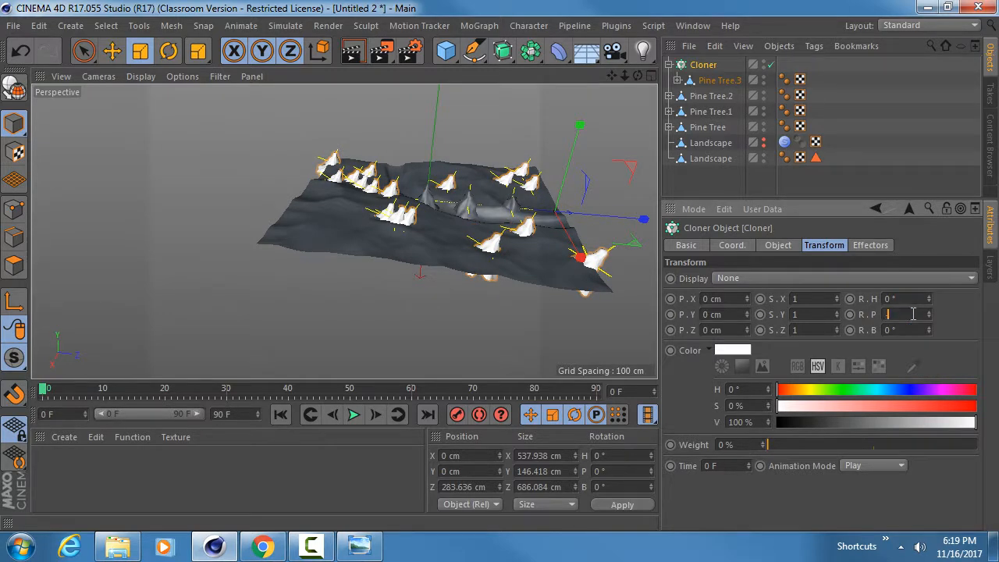
key(Return)
scroll(552, 211, up, 4)
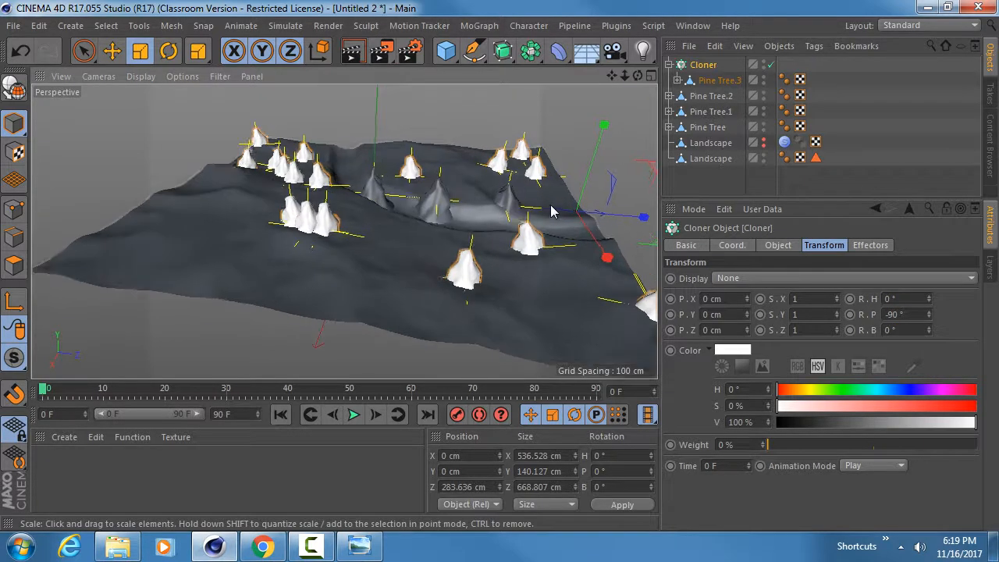
drag(746, 330, 747, 285)
alt+drag(351, 217, 401, 269)
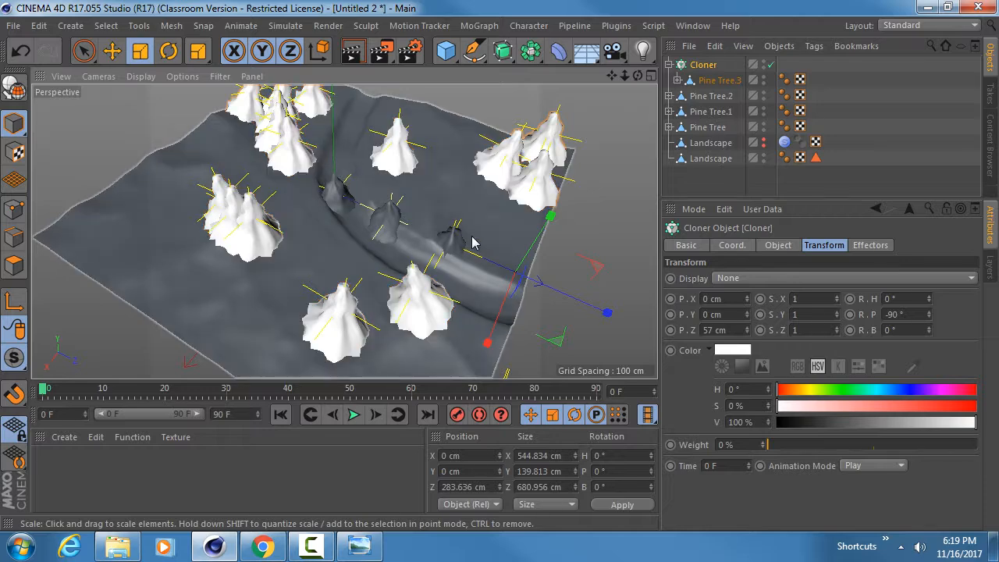
Make Pine Tree.2, Pine Tree.1 and Pine Tree children of the Cloner alongside Pine Tree.3
click(718, 96)
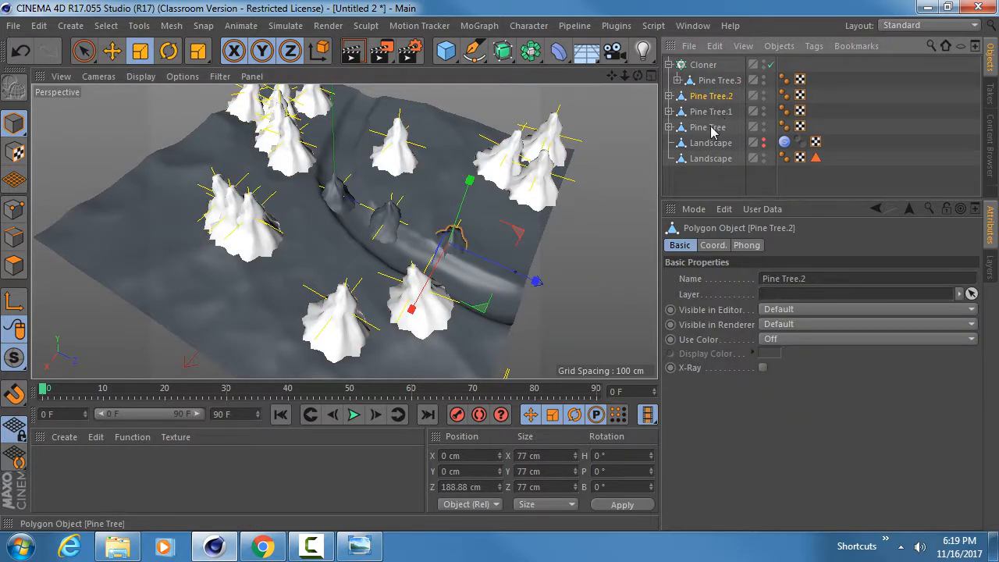
shift+click(708, 128)
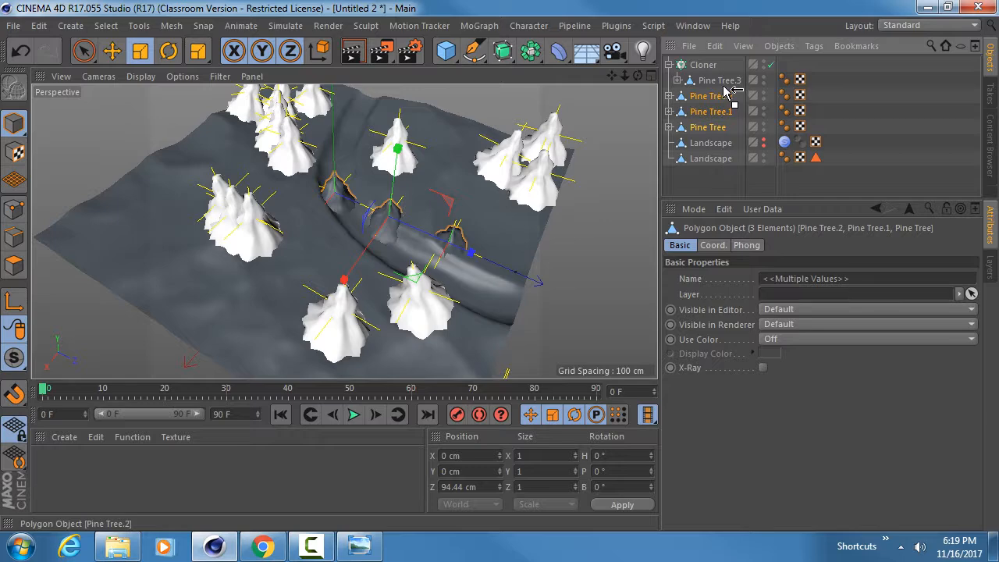
drag(732, 92, 726, 92)
click(703, 70)
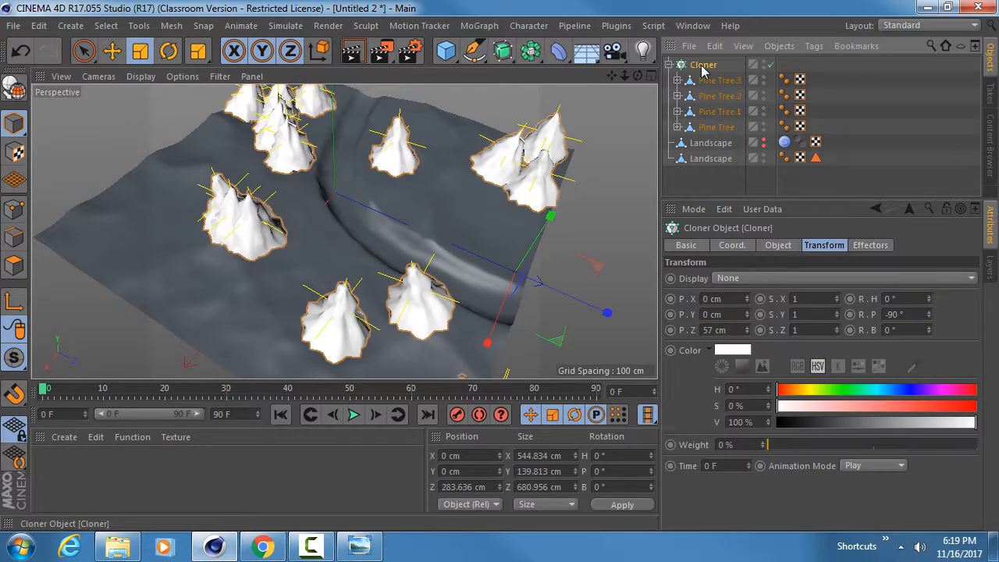
mouse_move(481, 194)
alt+mouse_down()
mouse_move(463, 169)
mouse_move(460, 204)
mouse_move(468, 186)
alt+mouse_up()
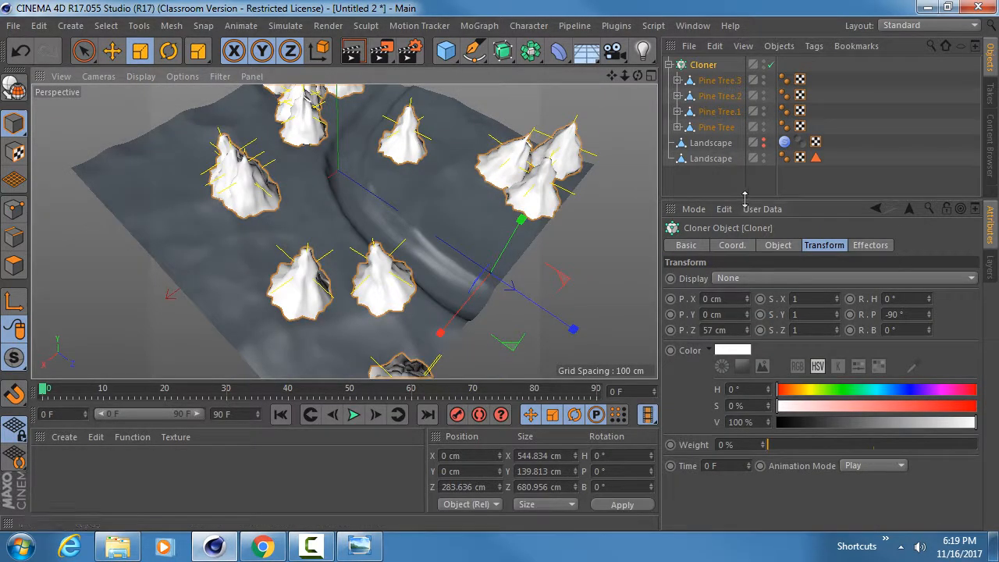
click(712, 81)
shift+click(708, 127)
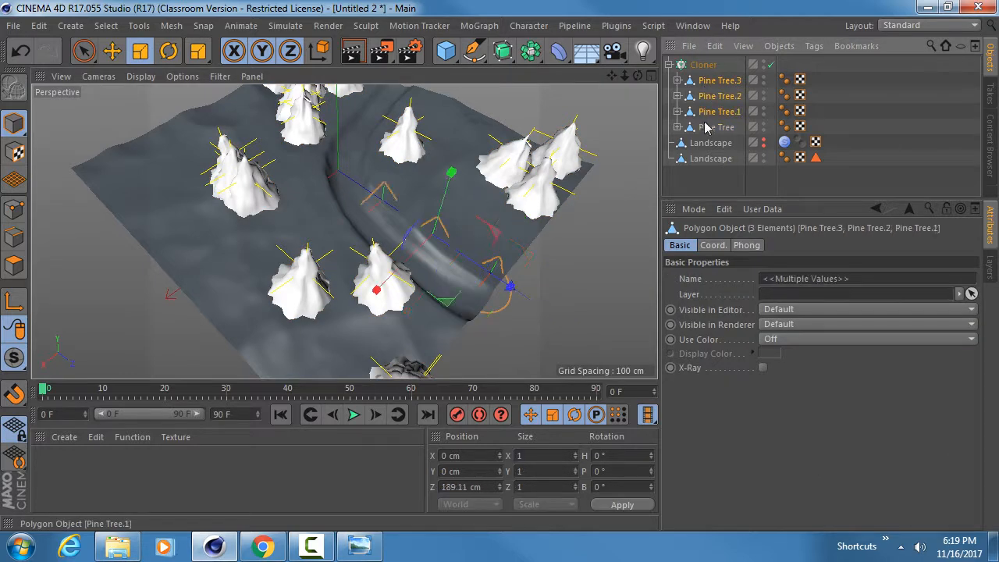
Lower the Cloner's distribution seed stepwise to 99993 to rearrange the trees, checking their placement on the landscape
click(700, 67)
click(779, 248)
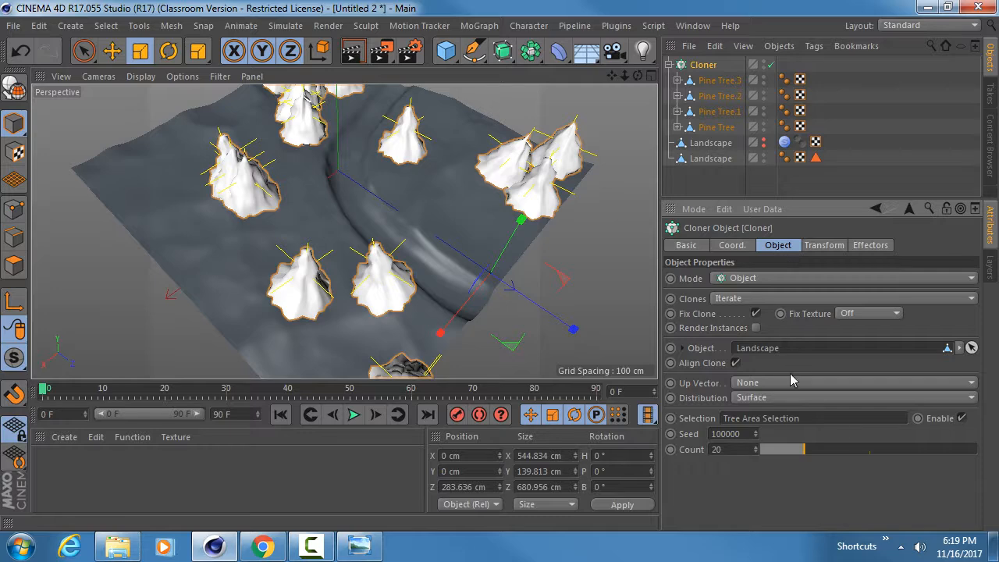
click(755, 436)
click(757, 435)
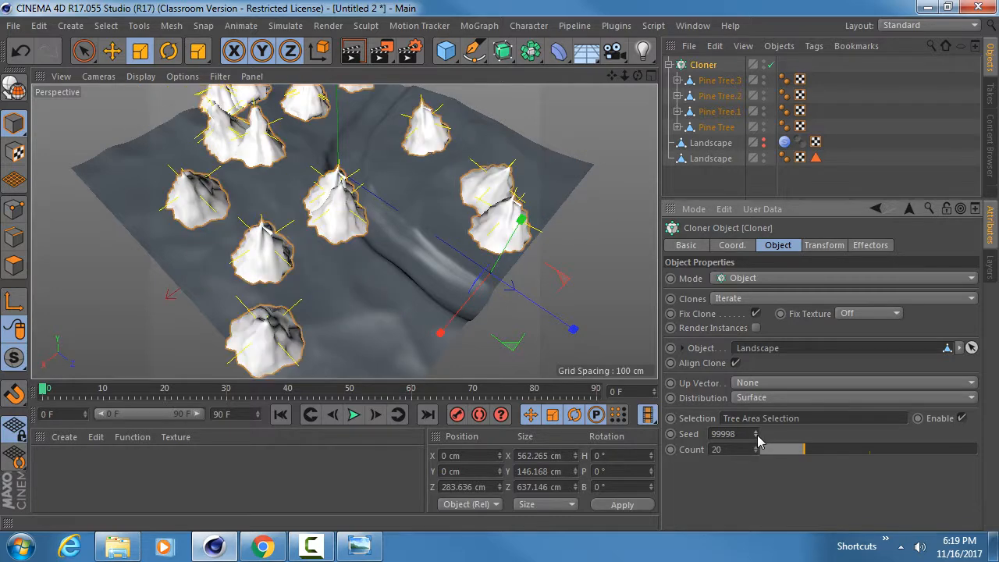
click(756, 435)
click(757, 435)
alt+middle_drag(467, 156, 525, 195)
mouse_move(525, 195)
alt+mouse_down()
mouse_move(549, 176)
mouse_move(395, 237)
mouse_move(414, 250)
mouse_move(426, 219)
mouse_move(461, 230)
alt+mouse_up()
scroll(414, 250, down, 4)
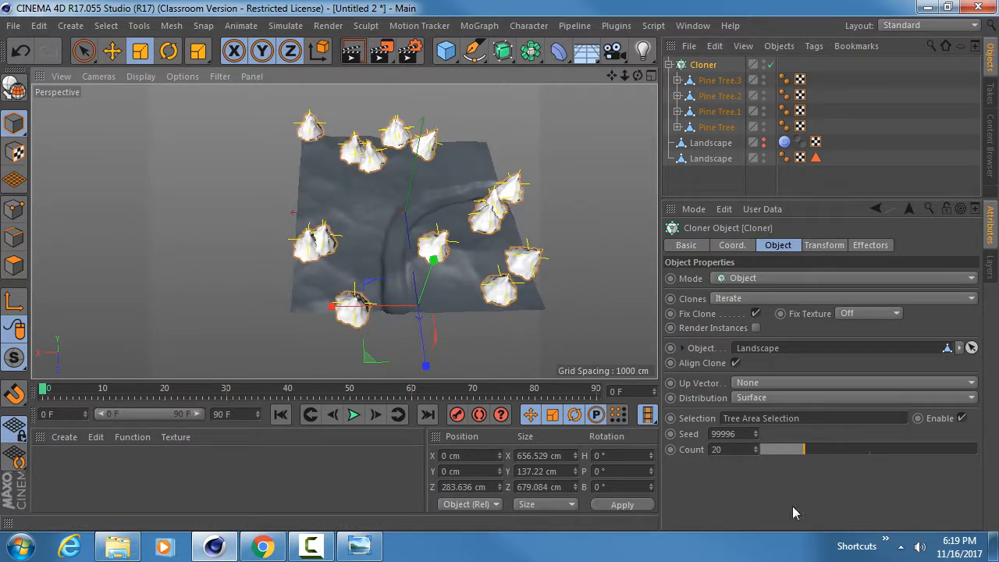
click(755, 435)
click(755, 436)
click(755, 435)
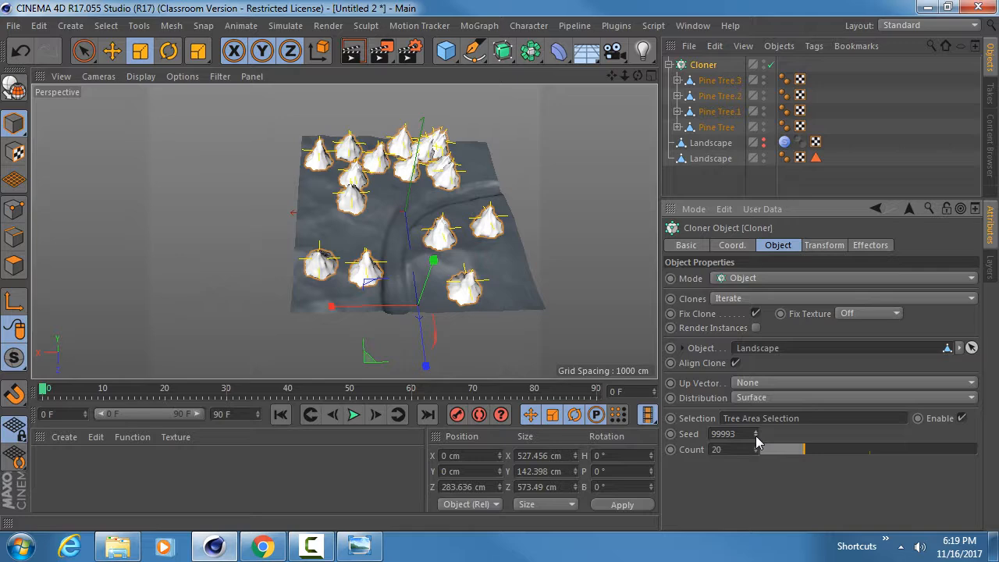
alt+middle_drag(418, 238, 356, 186)
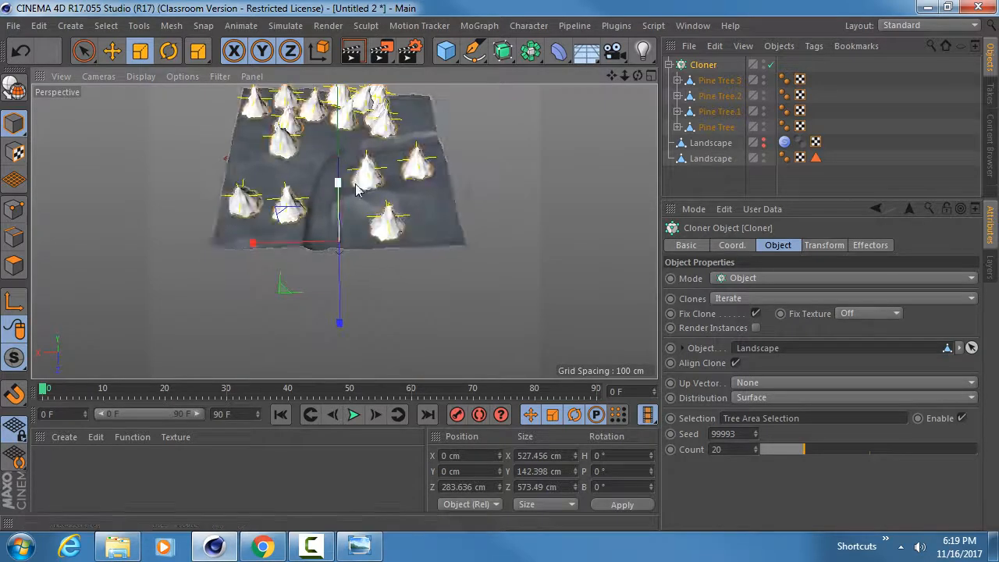
alt+drag(356, 187, 298, 187)
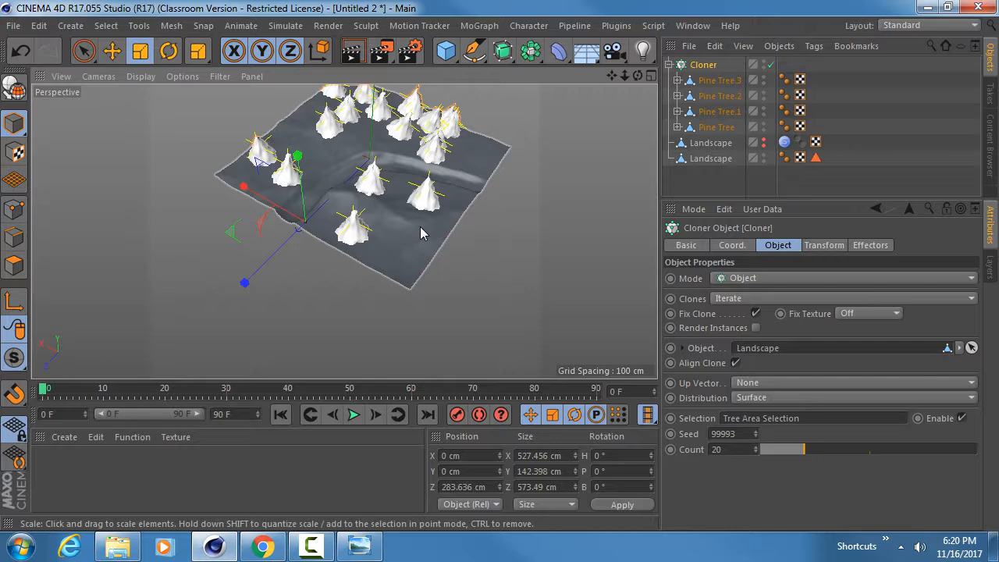
alt+drag(420, 226, 464, 217)
alt+middle_drag(420, 226, 415, 316)
Save the scene as Assignment_5_Landscape in the Assignment_5 folder
key(ctrl+s)
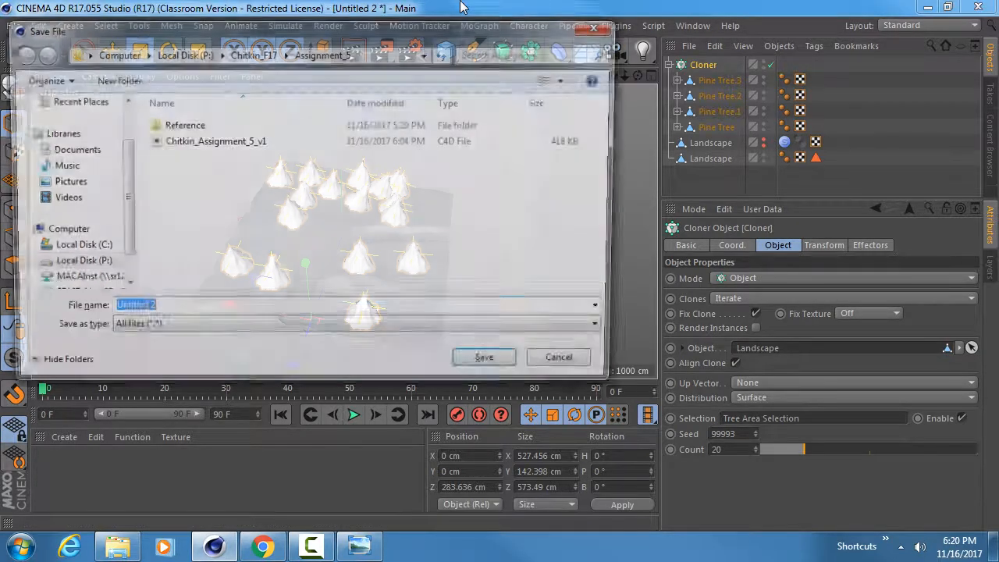
text(A)
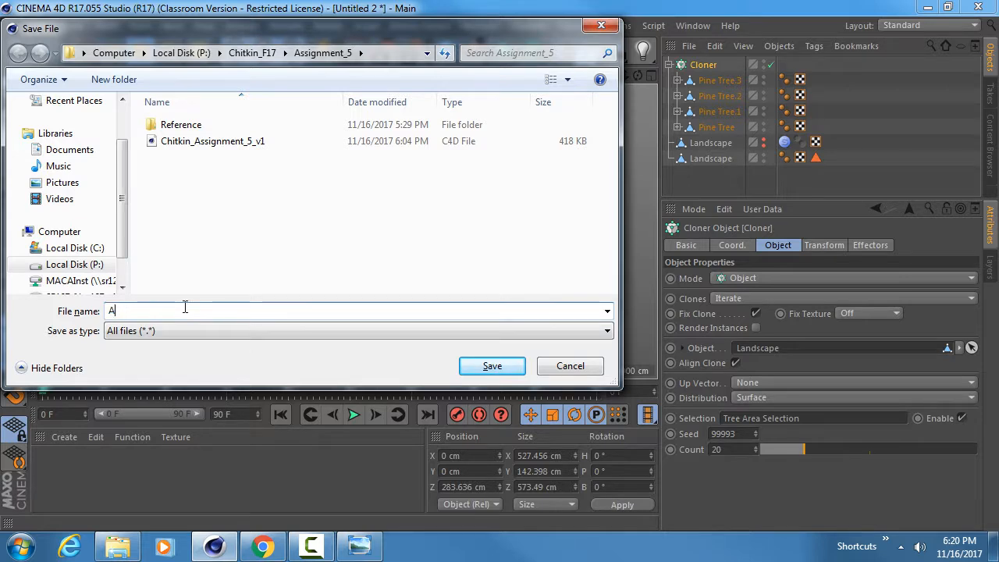
text(ssignment_5_Landscape)
key(Return)
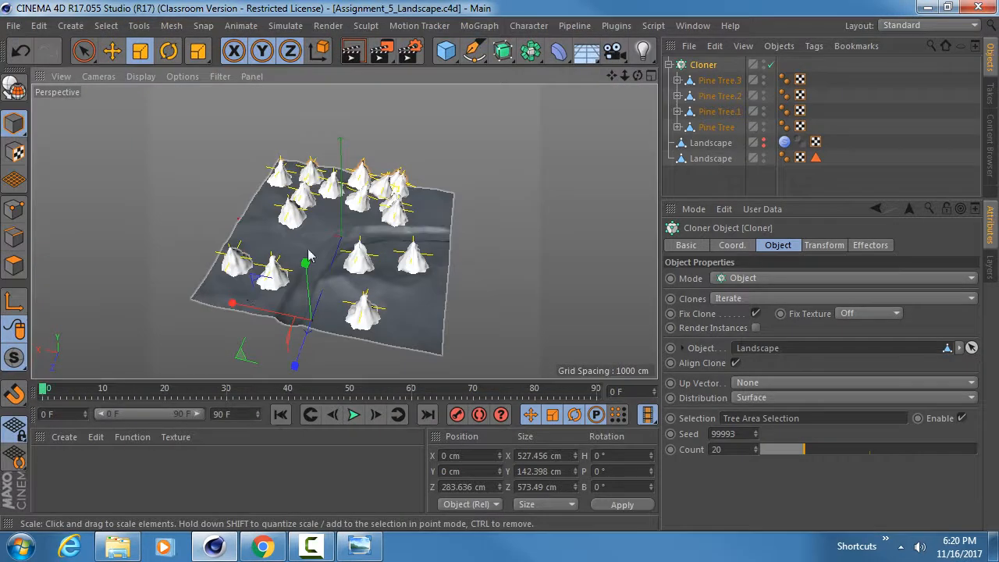
Deselect the Cloner and save the scene again under its existing file name
click(503, 200)
alt+drag(378, 279, 457, 258)
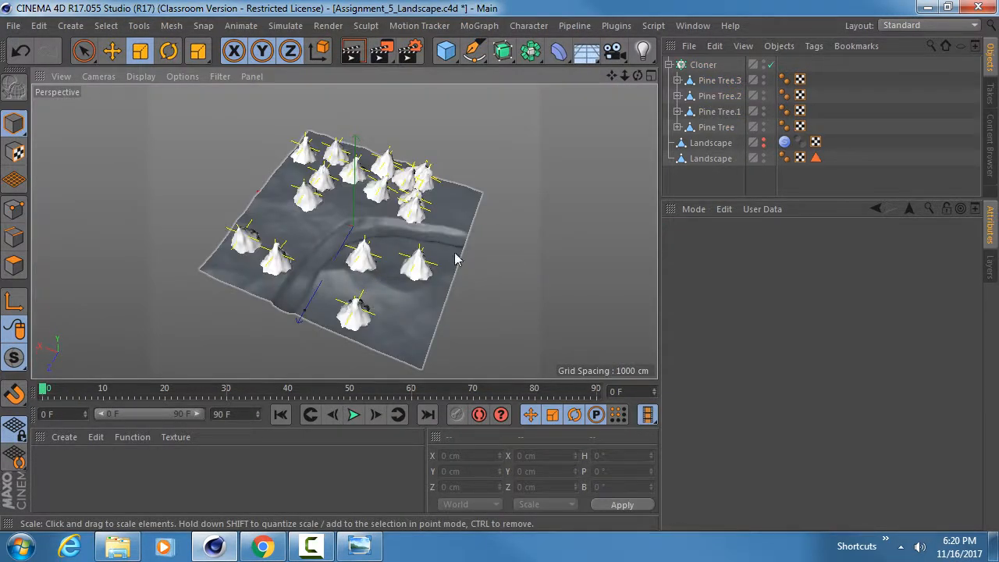
key(ctrl+s)
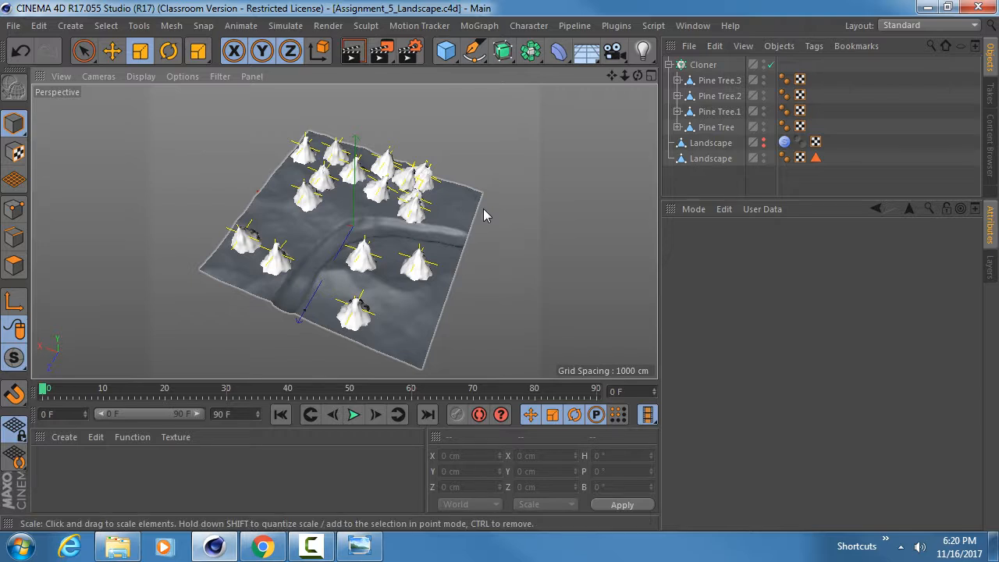